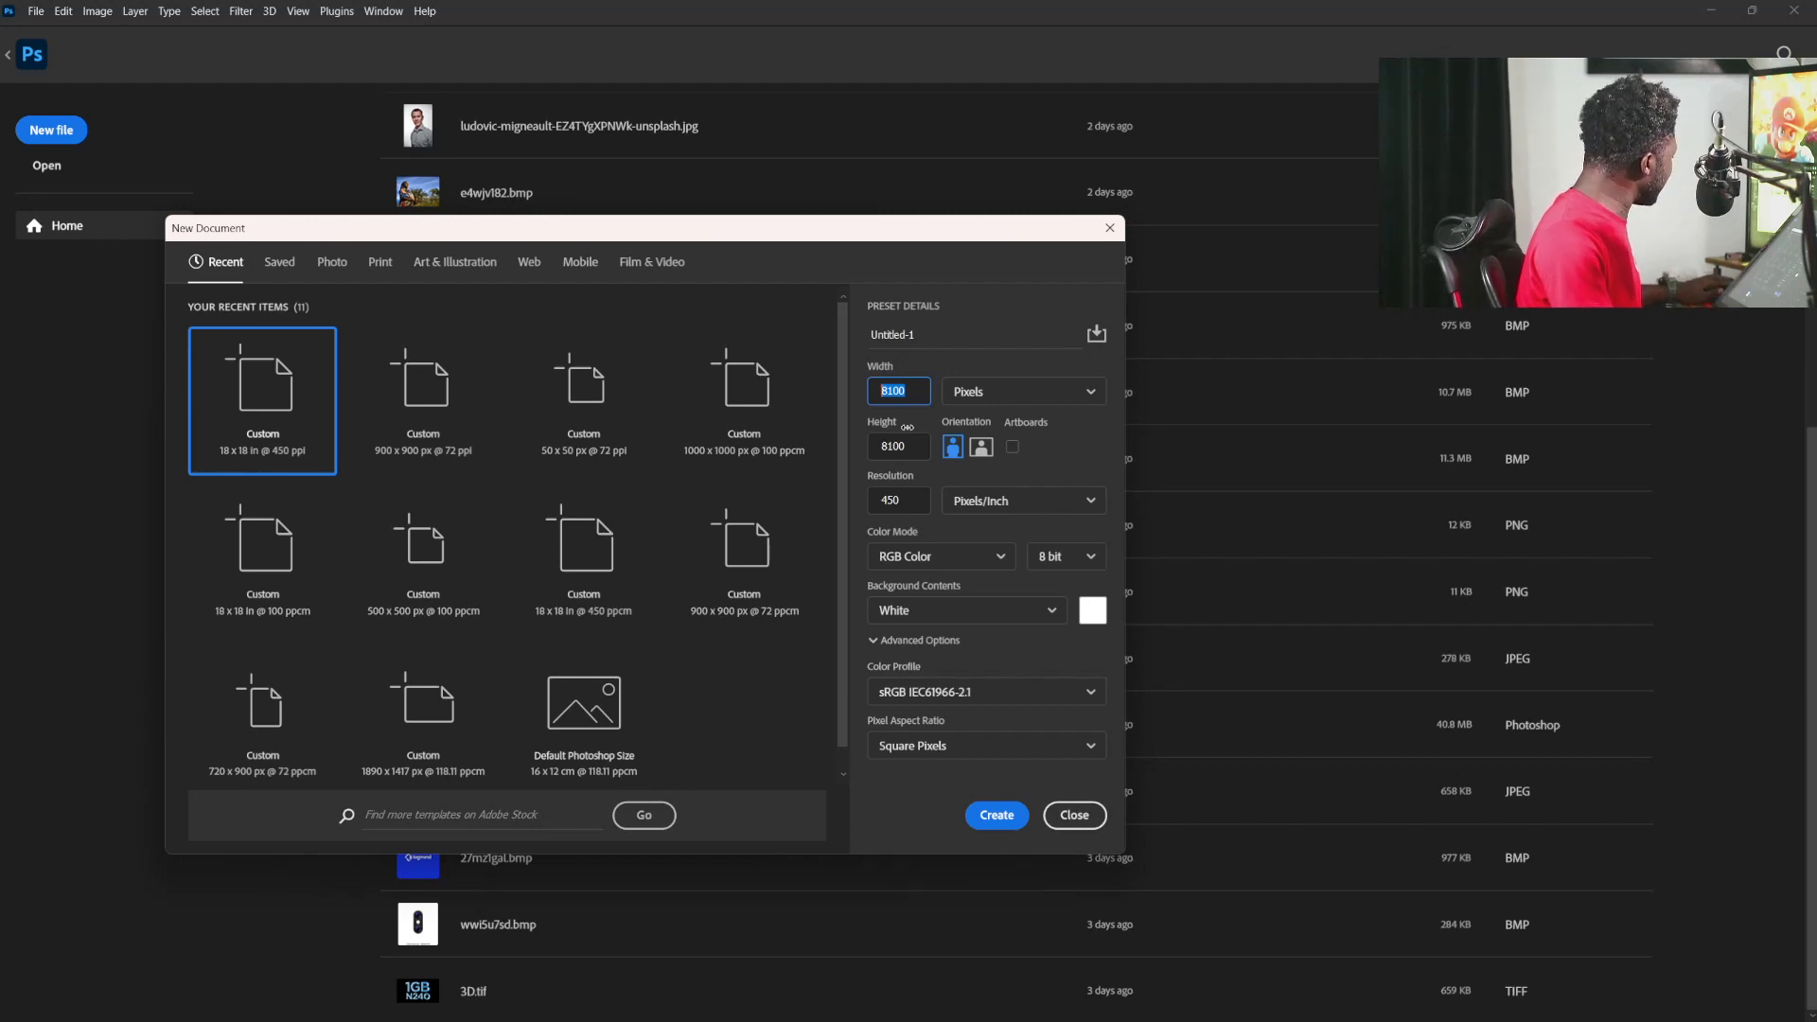
Step: Create a new document named The Sun, 890 x 1113 pixels at 72 pixels/inch
text(89)
key(Tab)
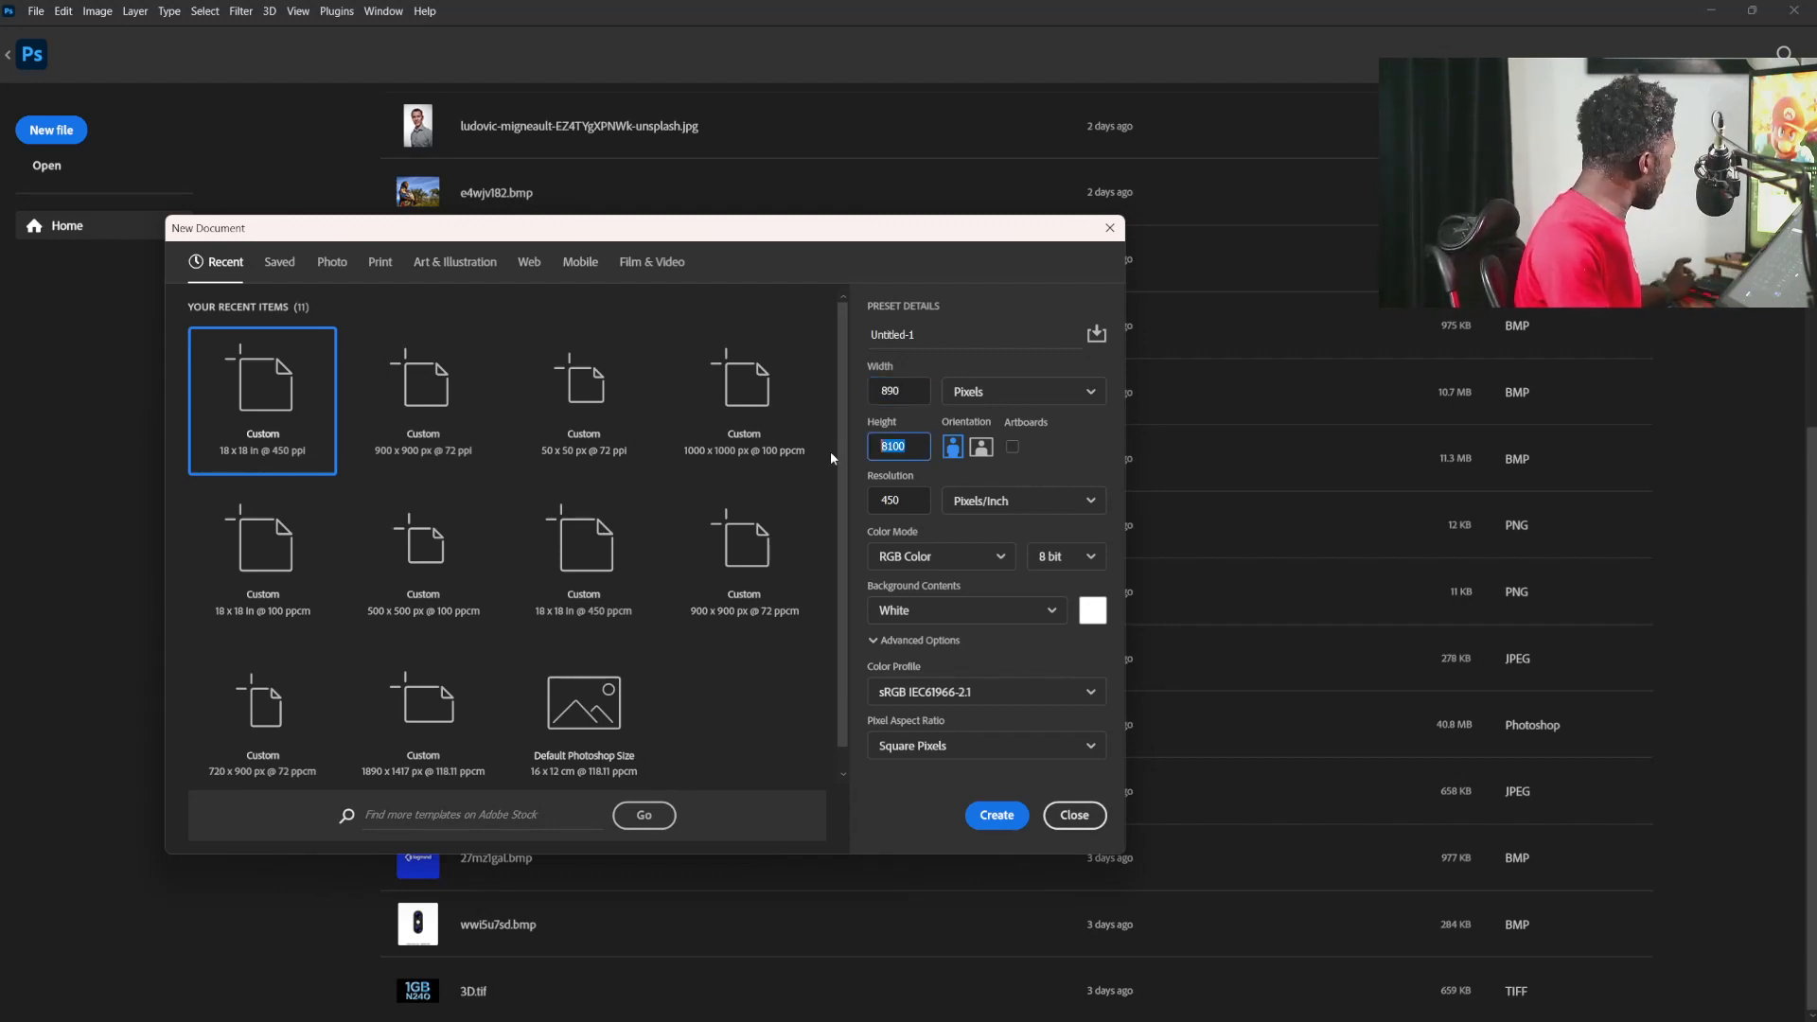
text(1113)
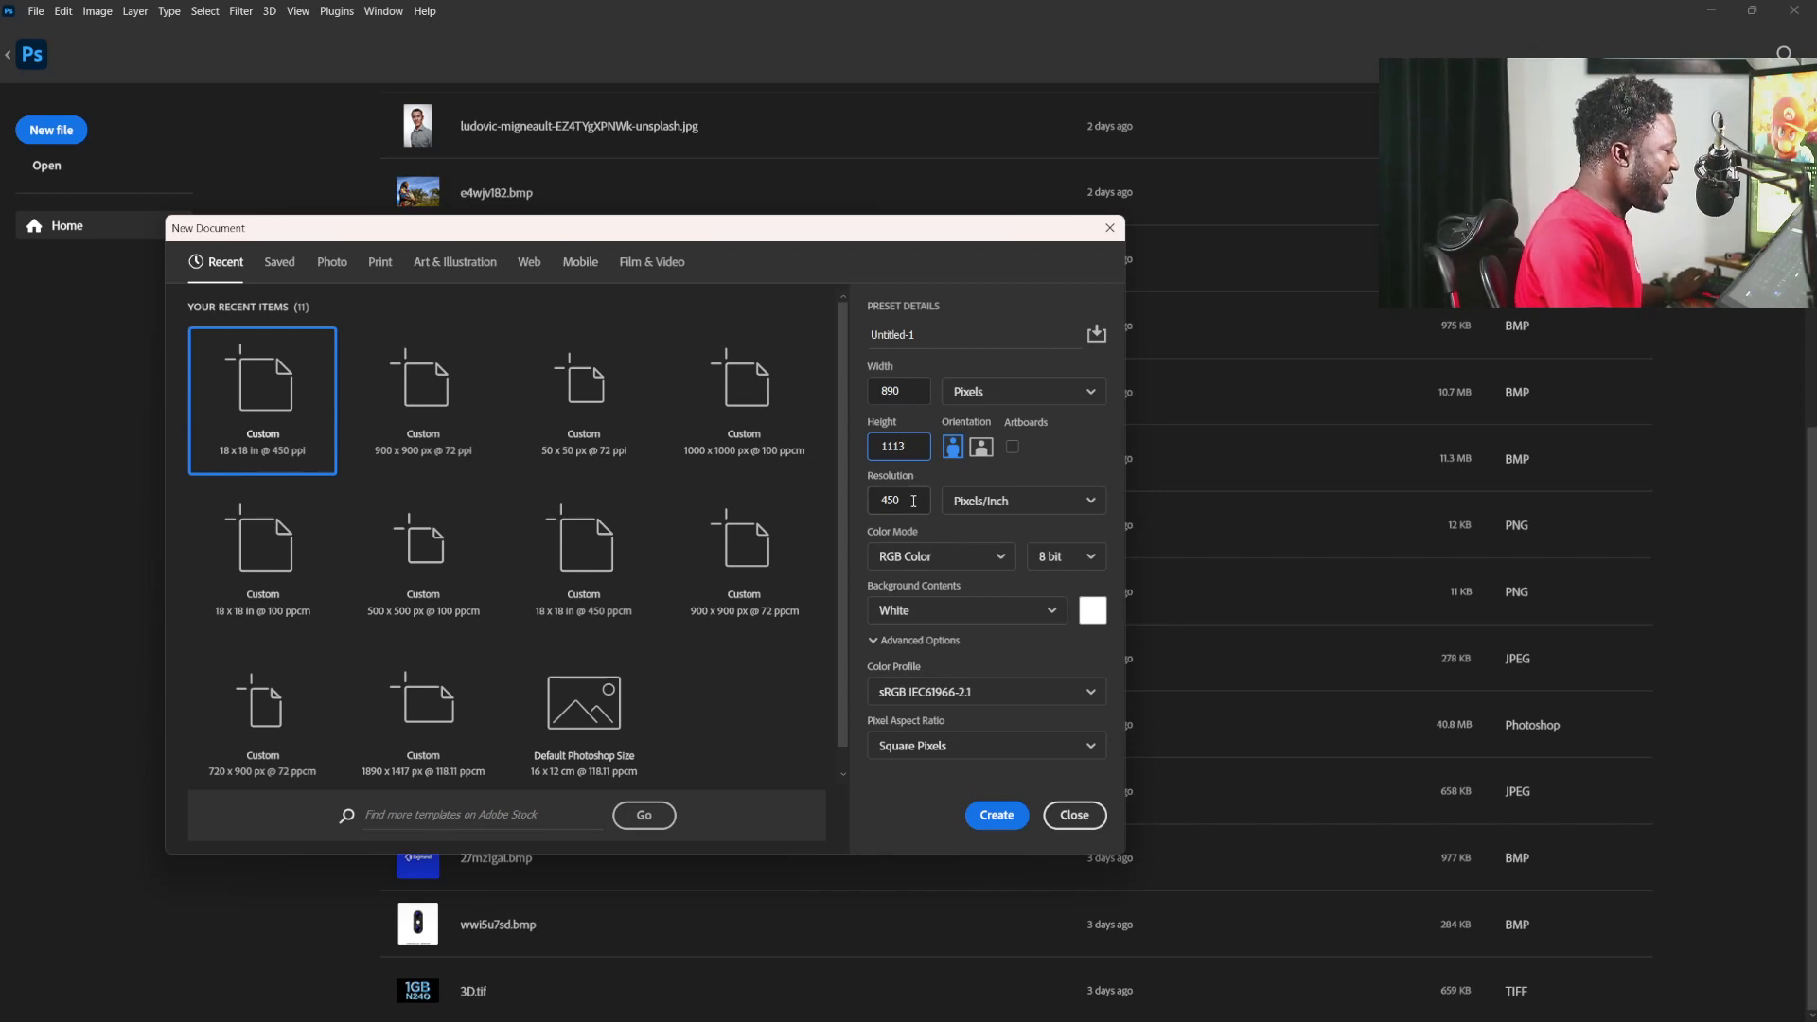
key(Tab)
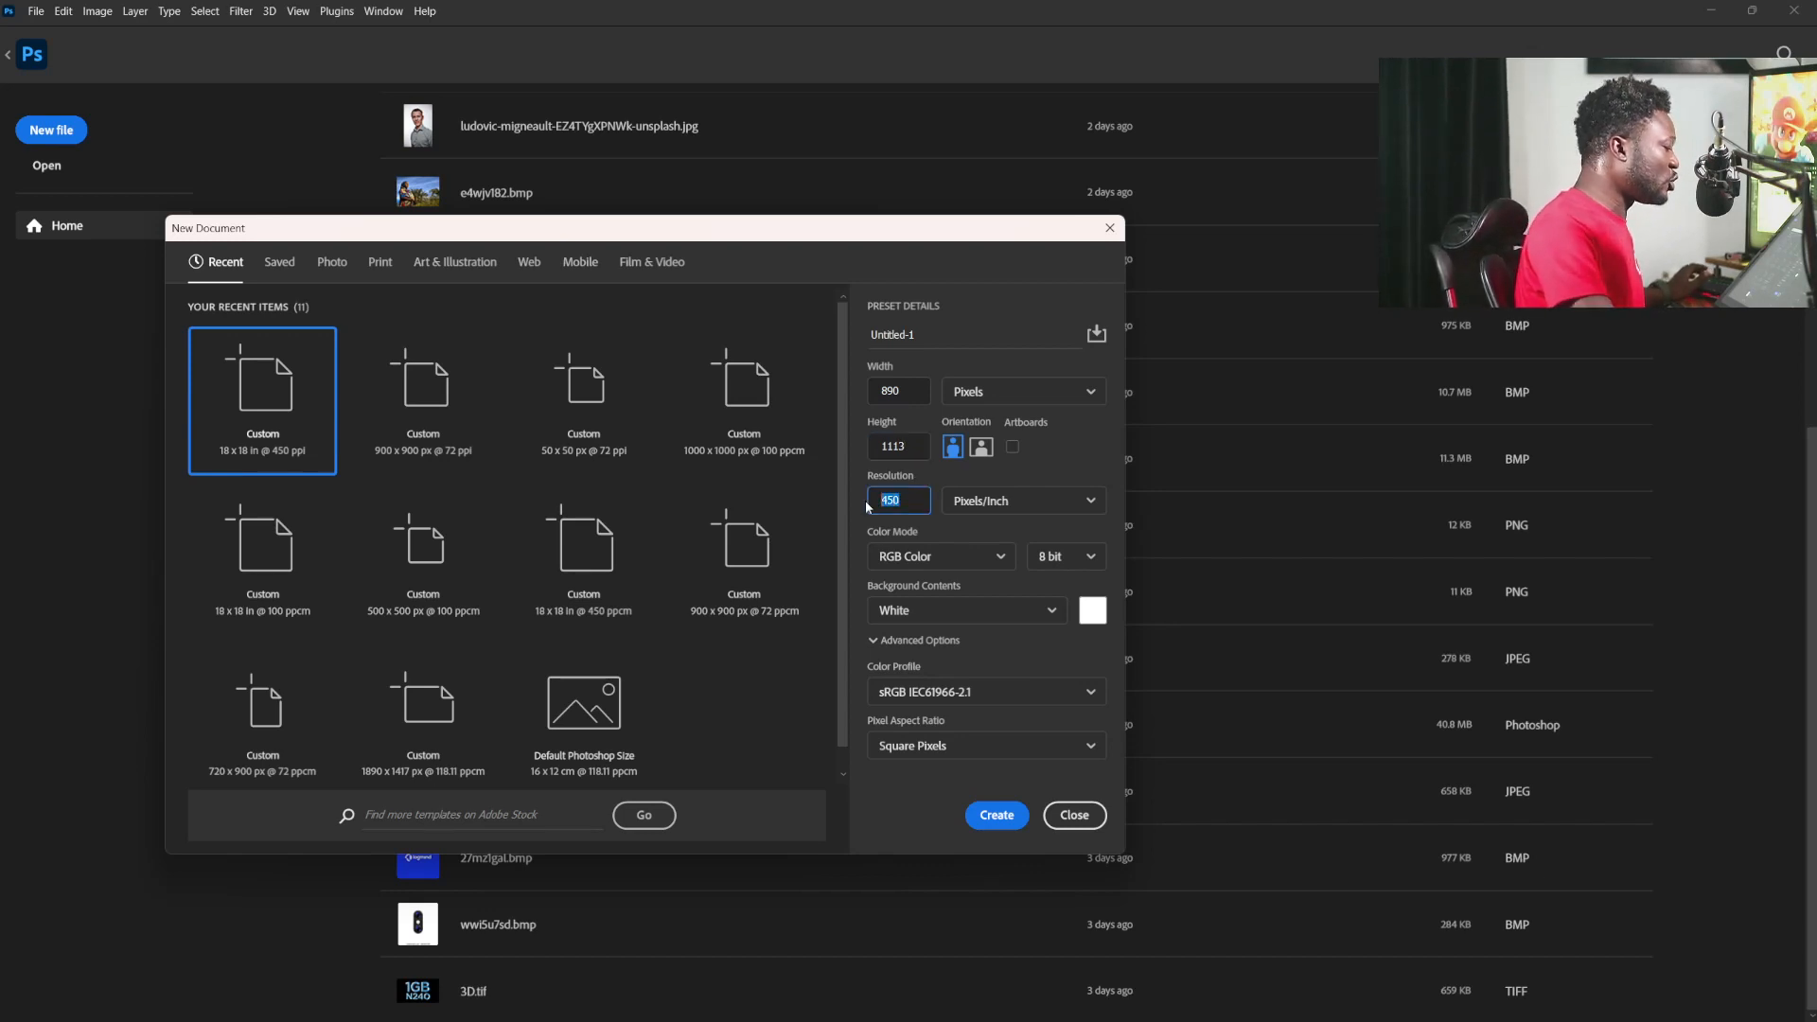
text(72)
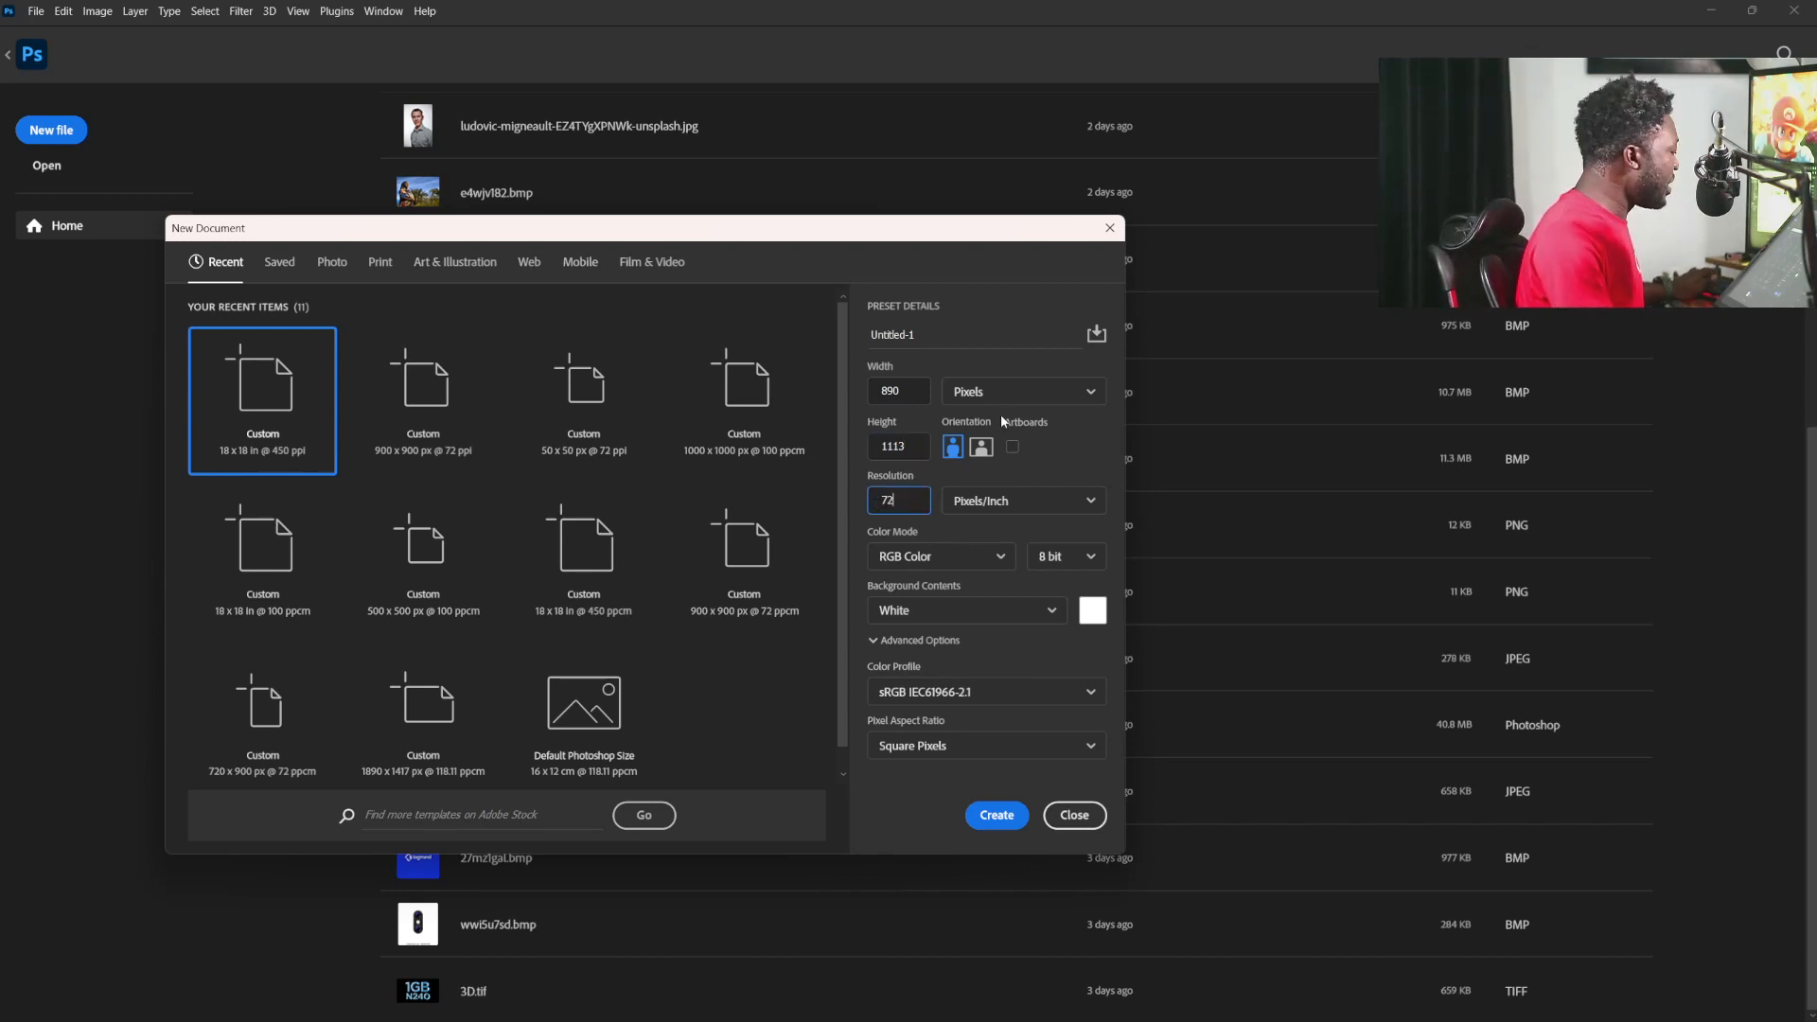
click(935, 337)
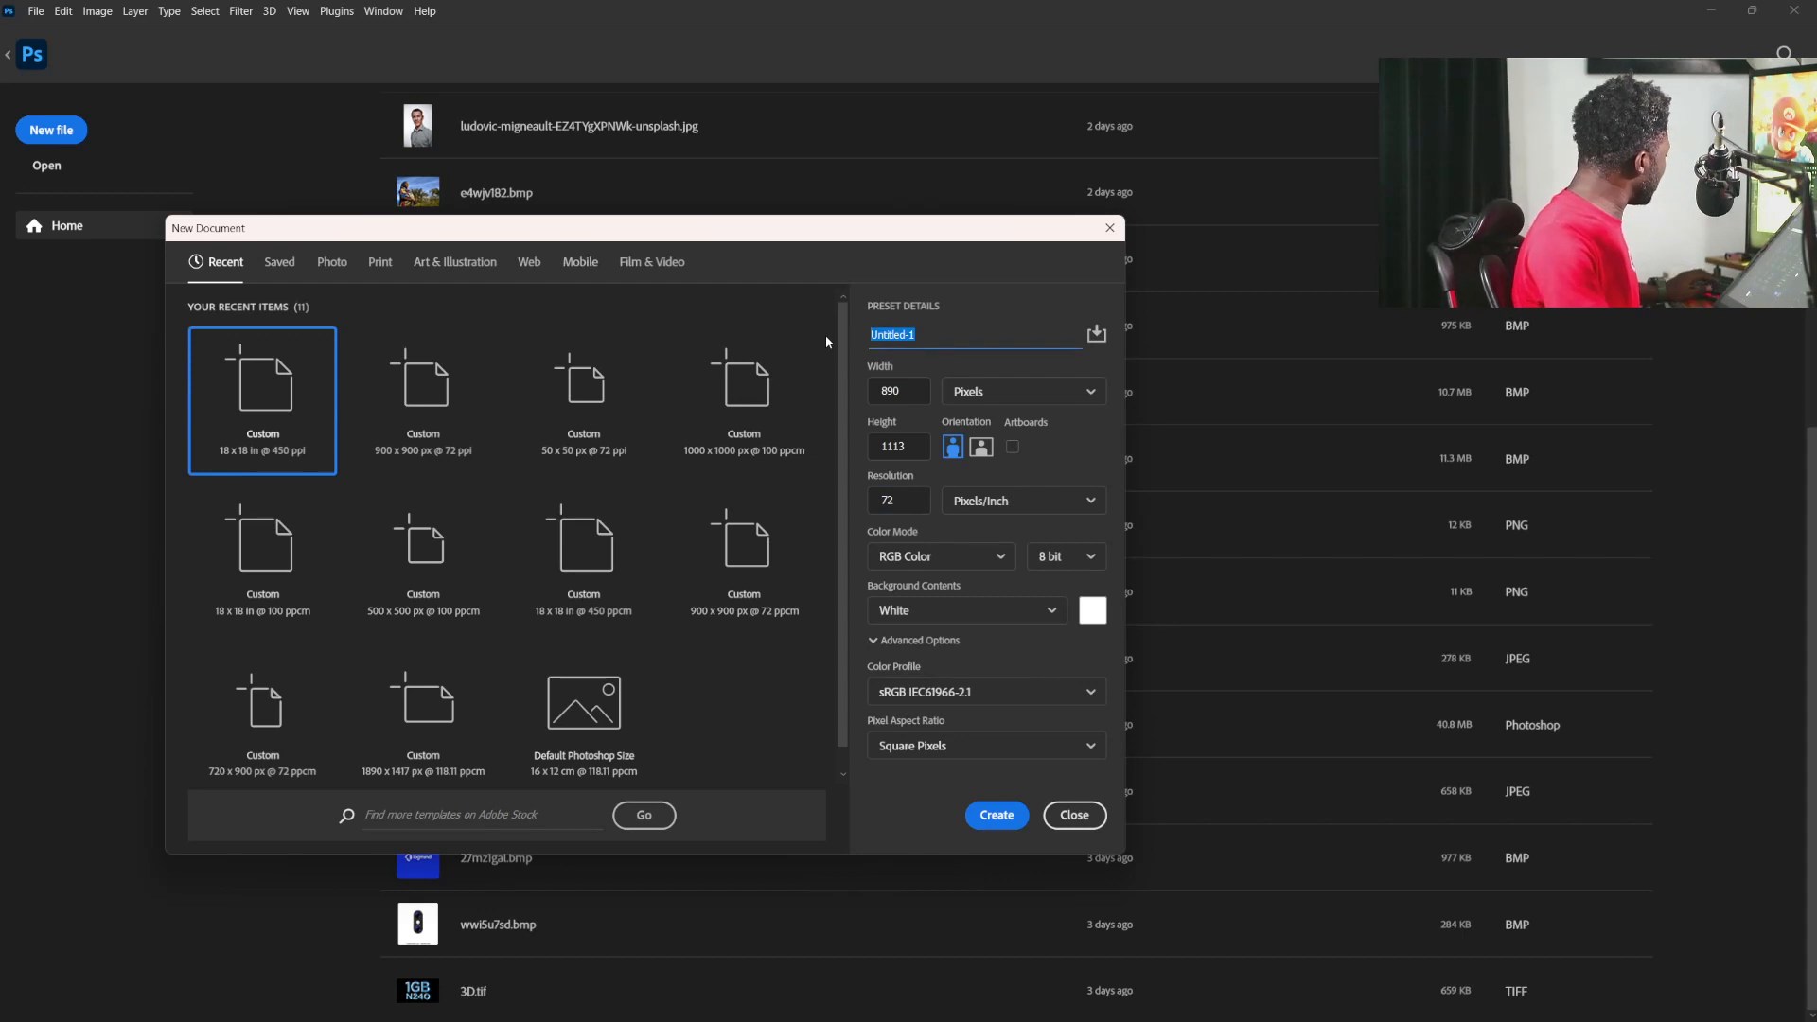
text(The Sun)
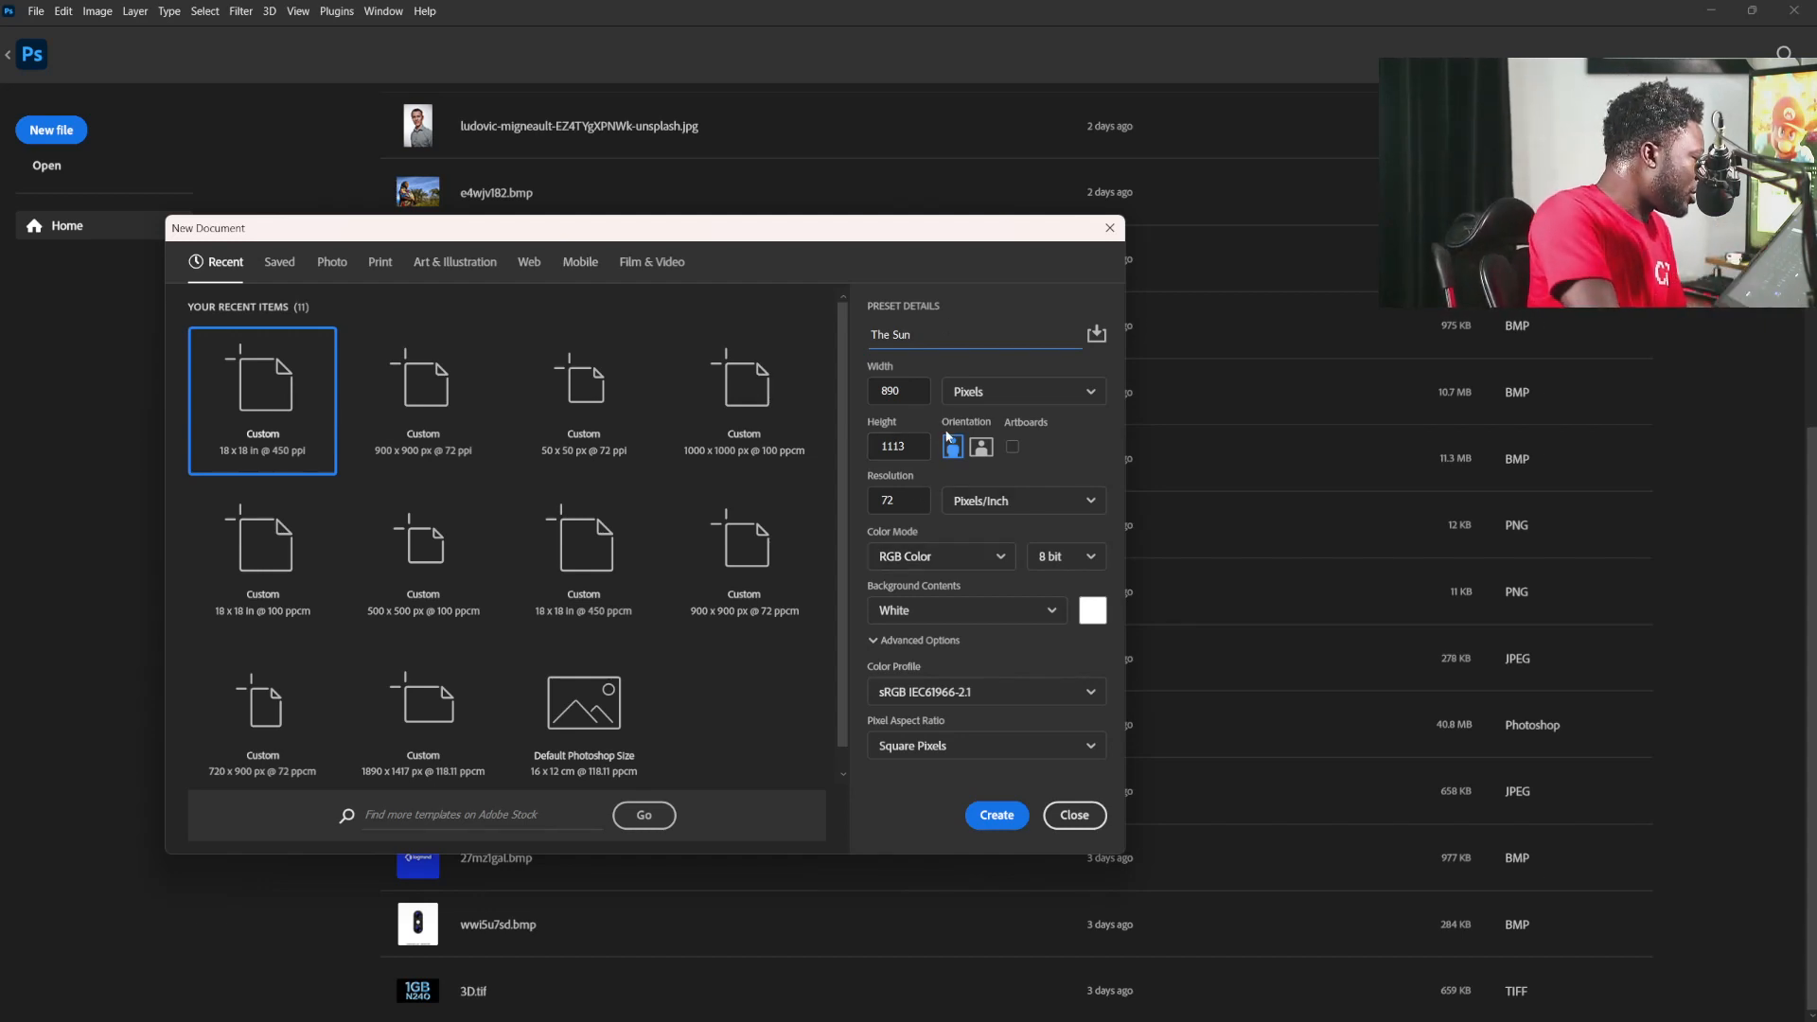
click(993, 816)
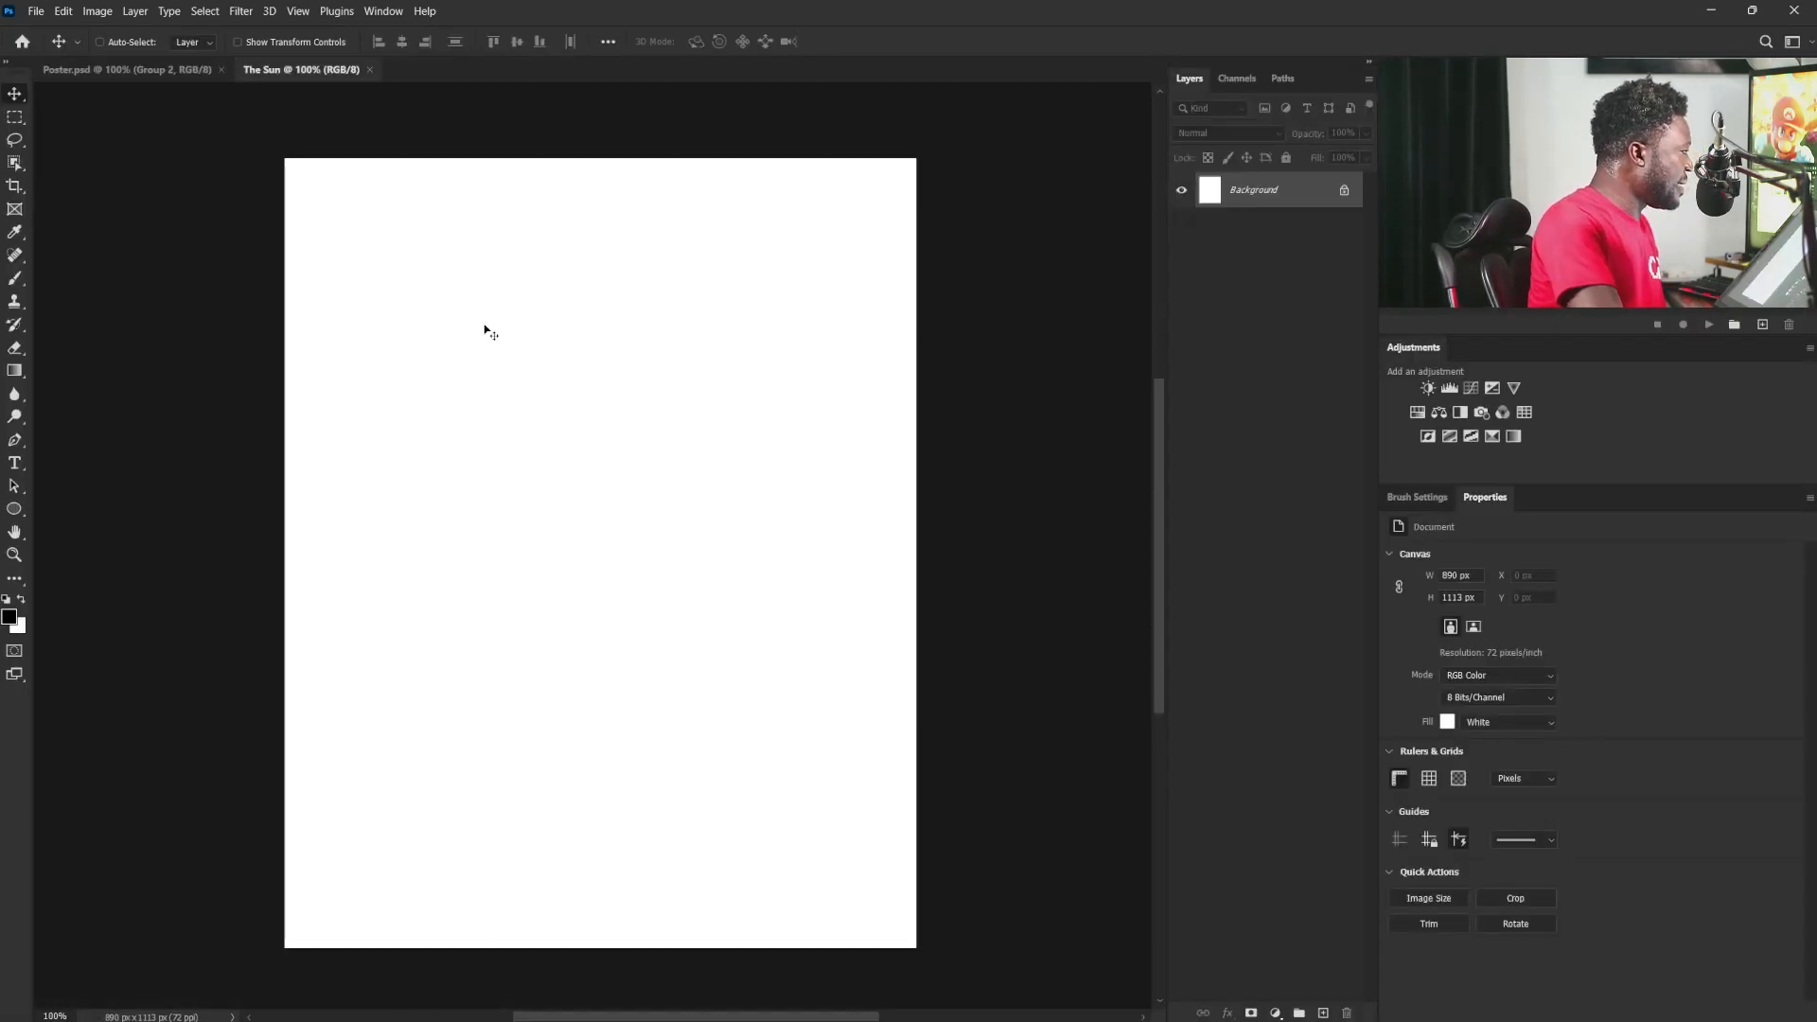
Step: Add a new layer above the background and name it BG
click(1323, 1013)
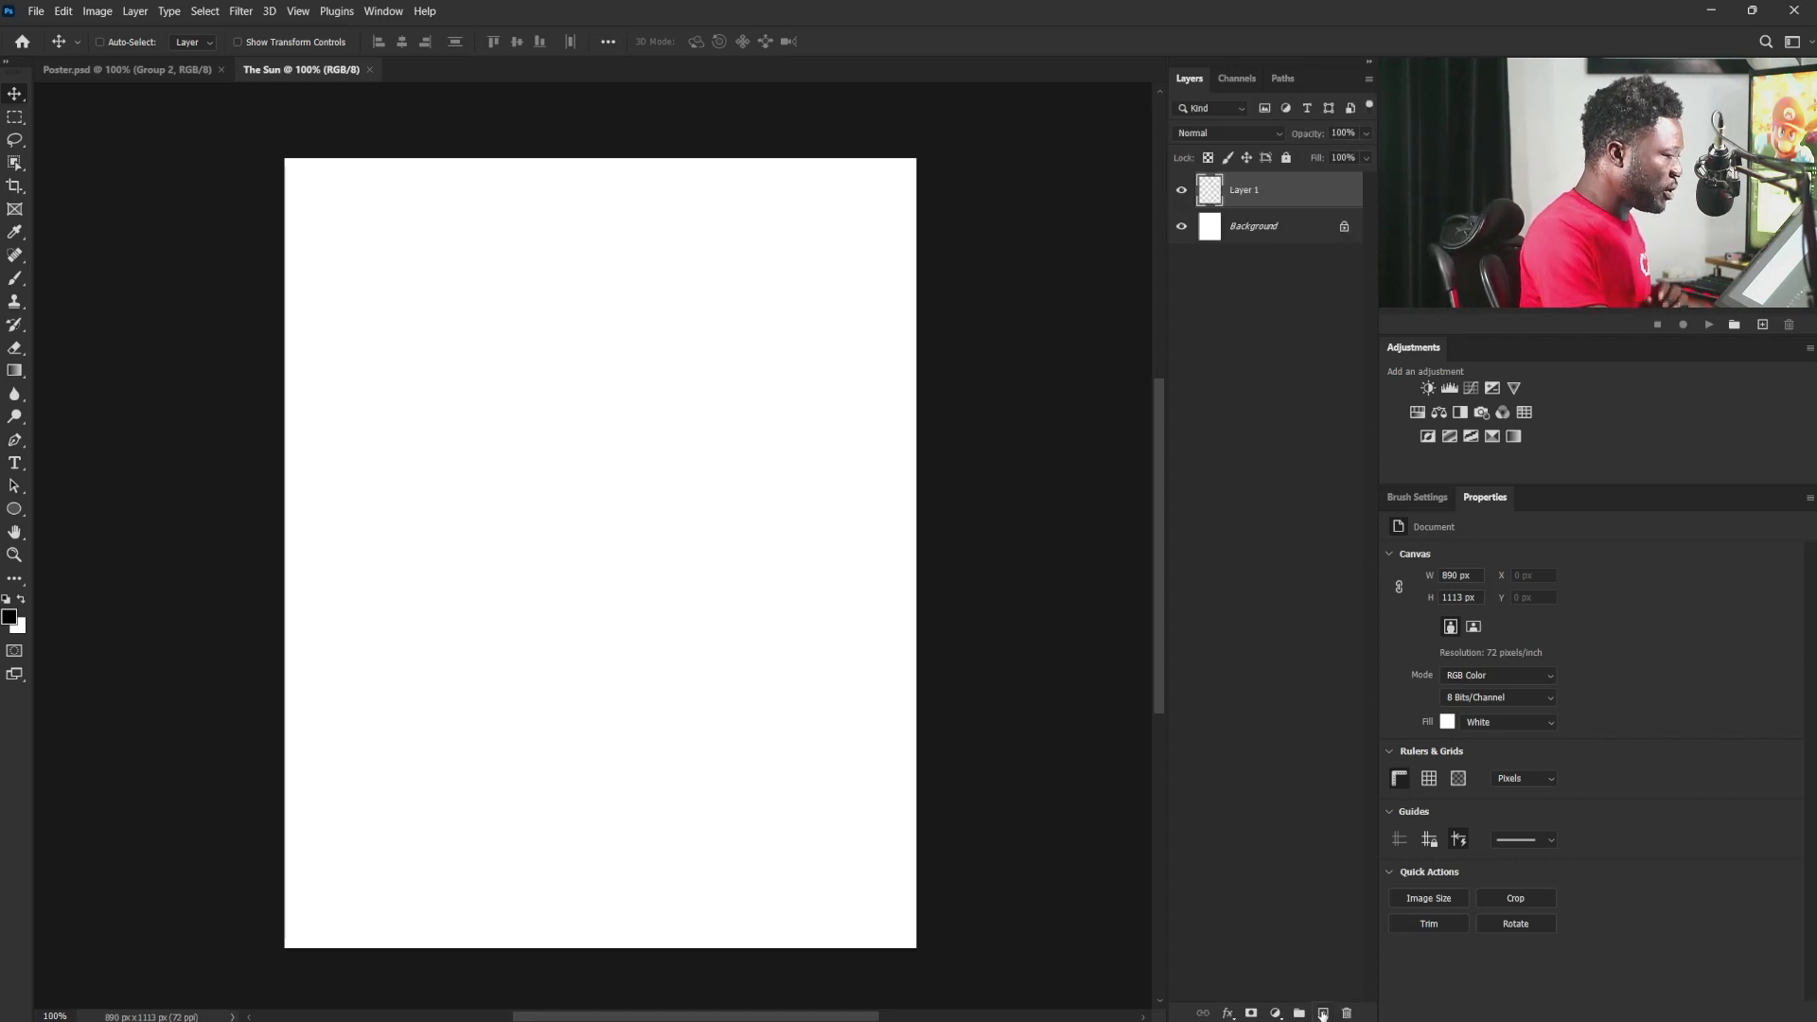
double_click(1240, 189)
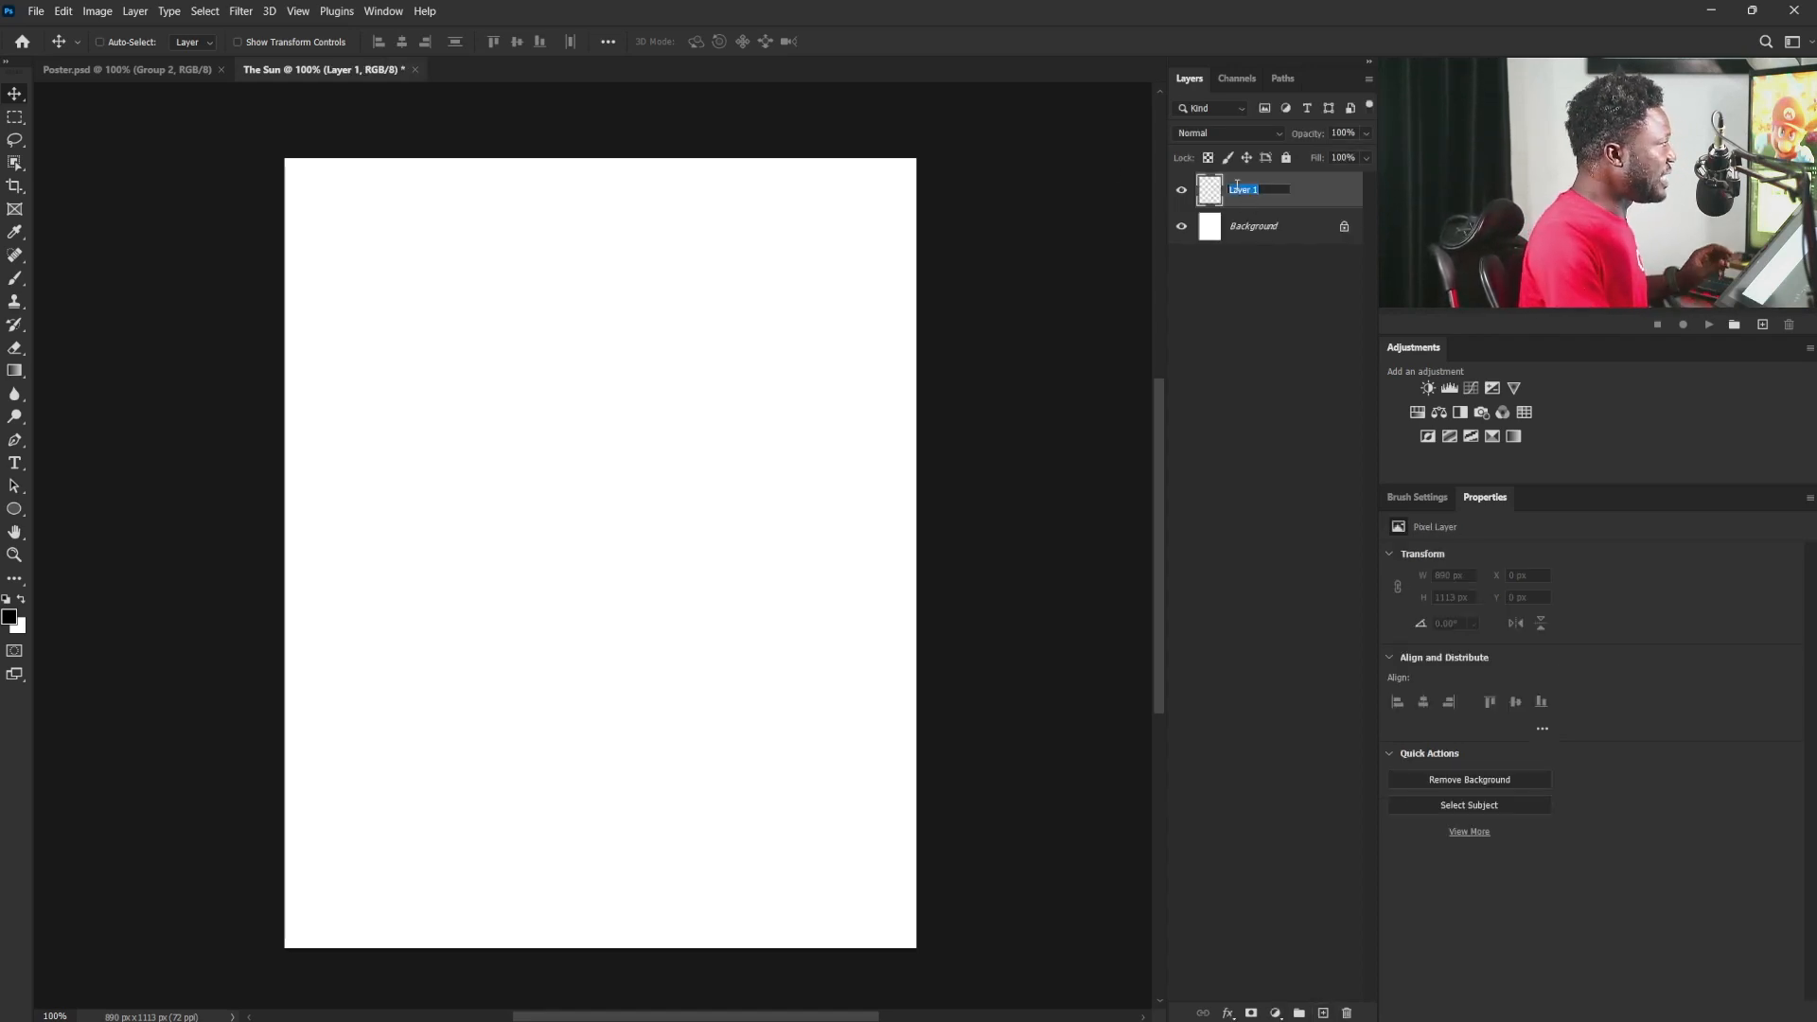
text(BG)
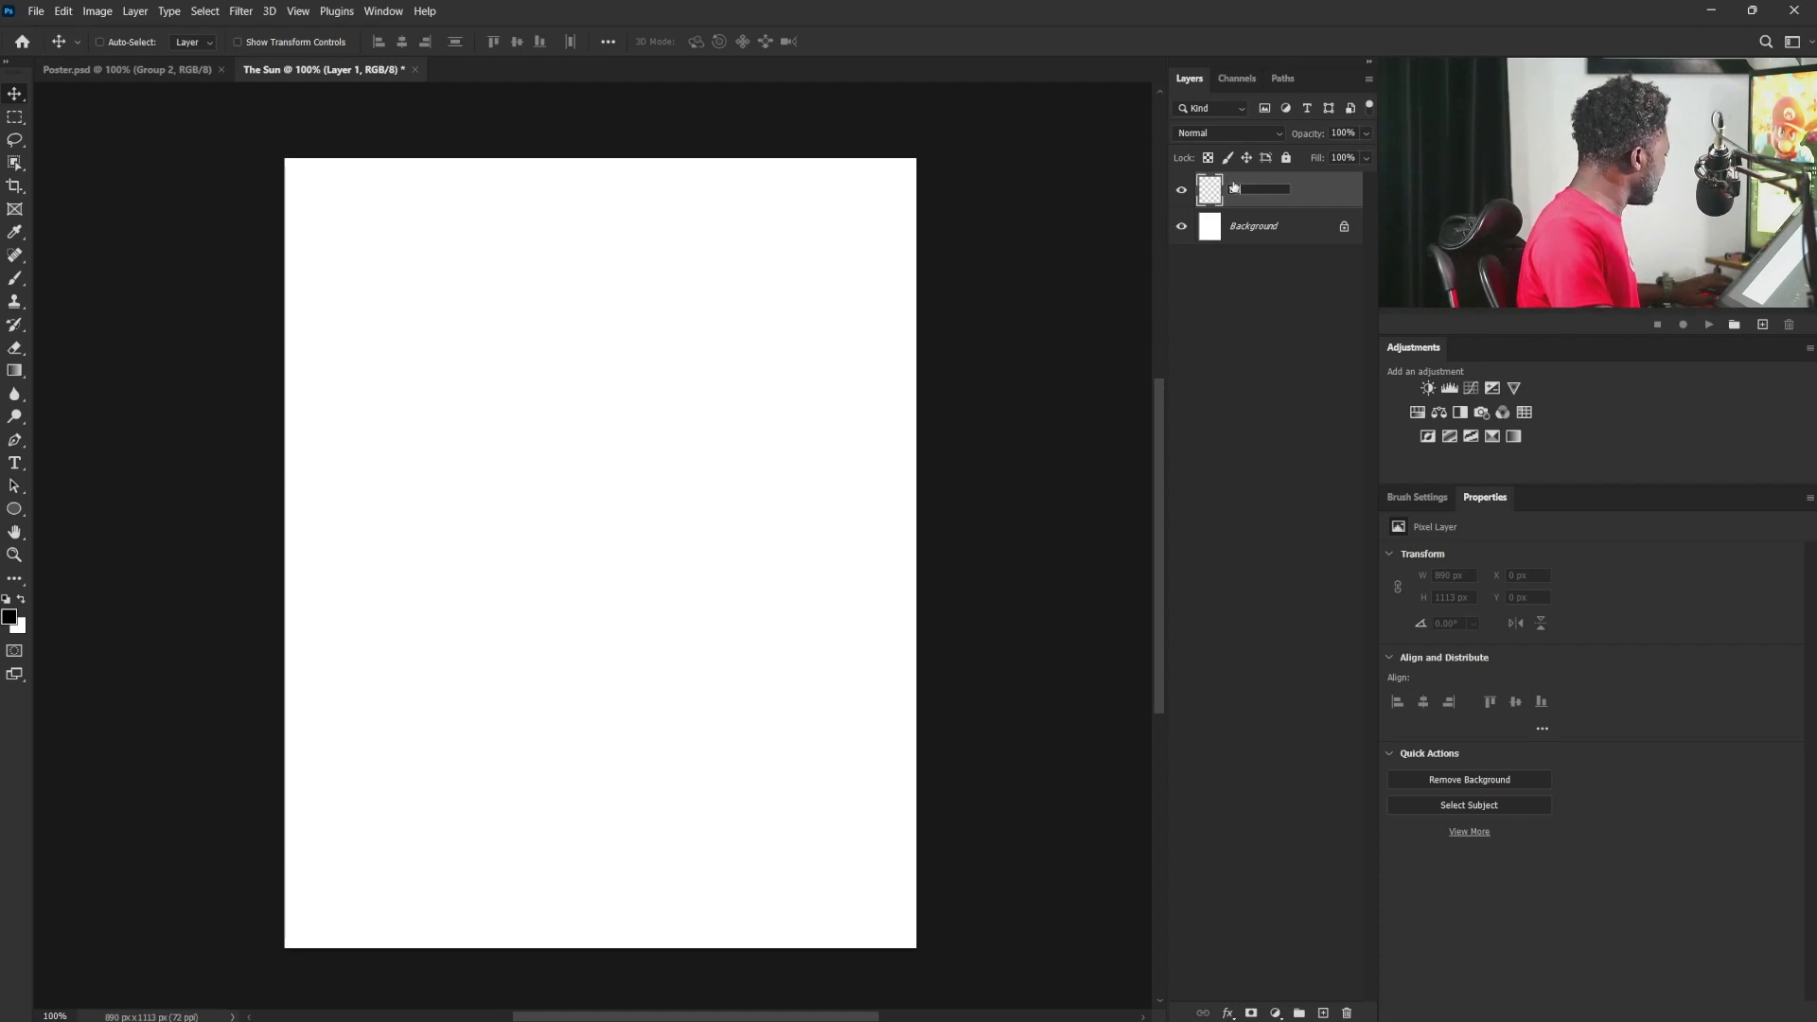
key(Return)
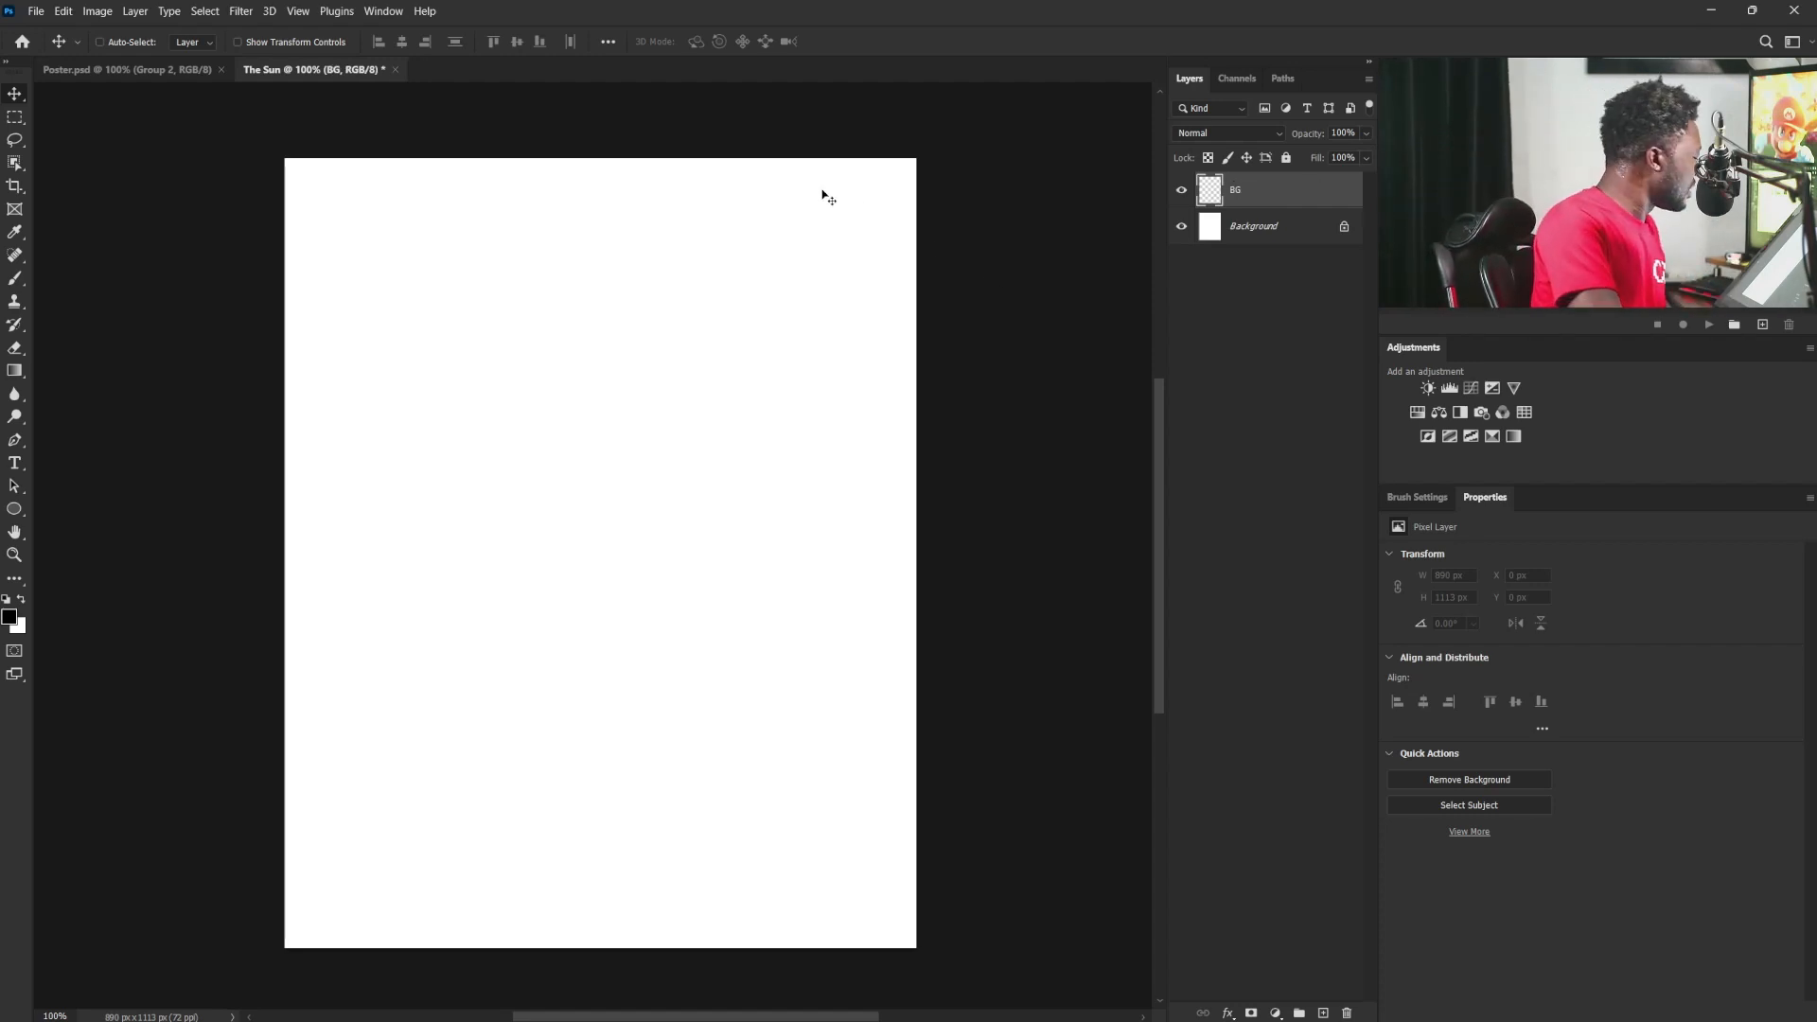
Step: Set the foreground colour to the light beige e4d6c9 and fill the BG layer with it
click(10, 615)
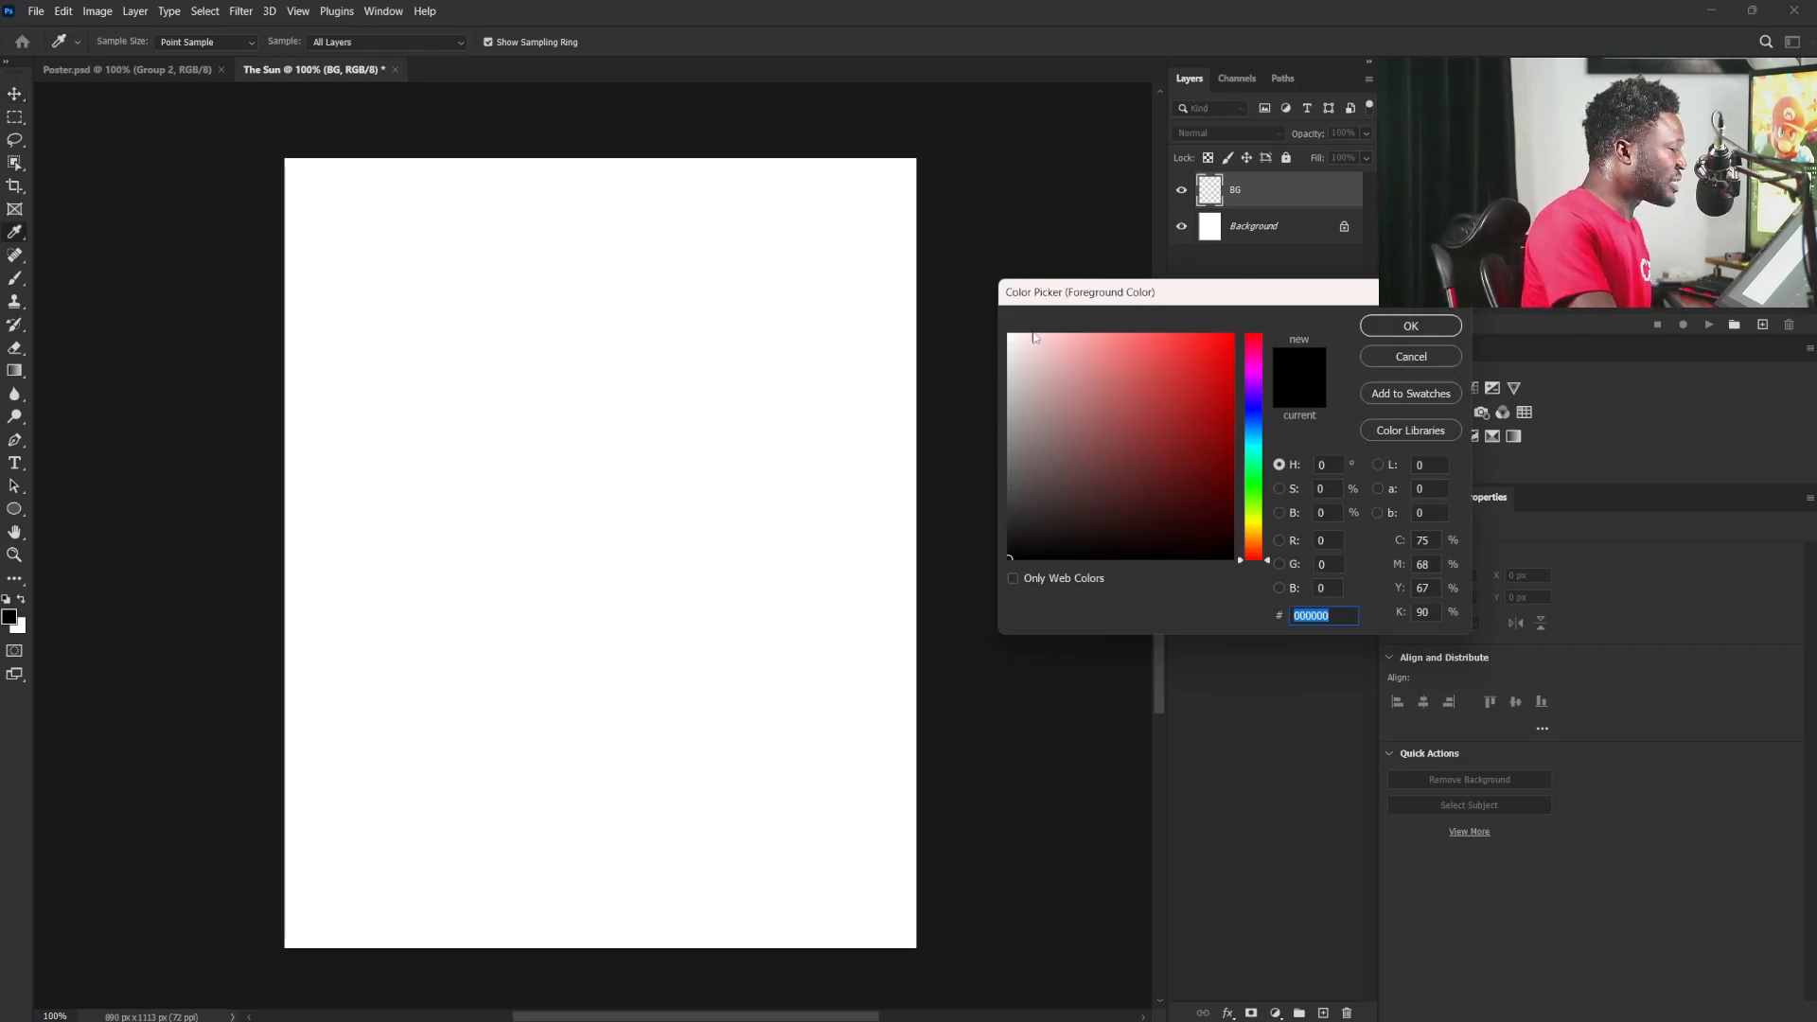
drag(1060, 291, 994, 508)
drag(1187, 769, 1187, 757)
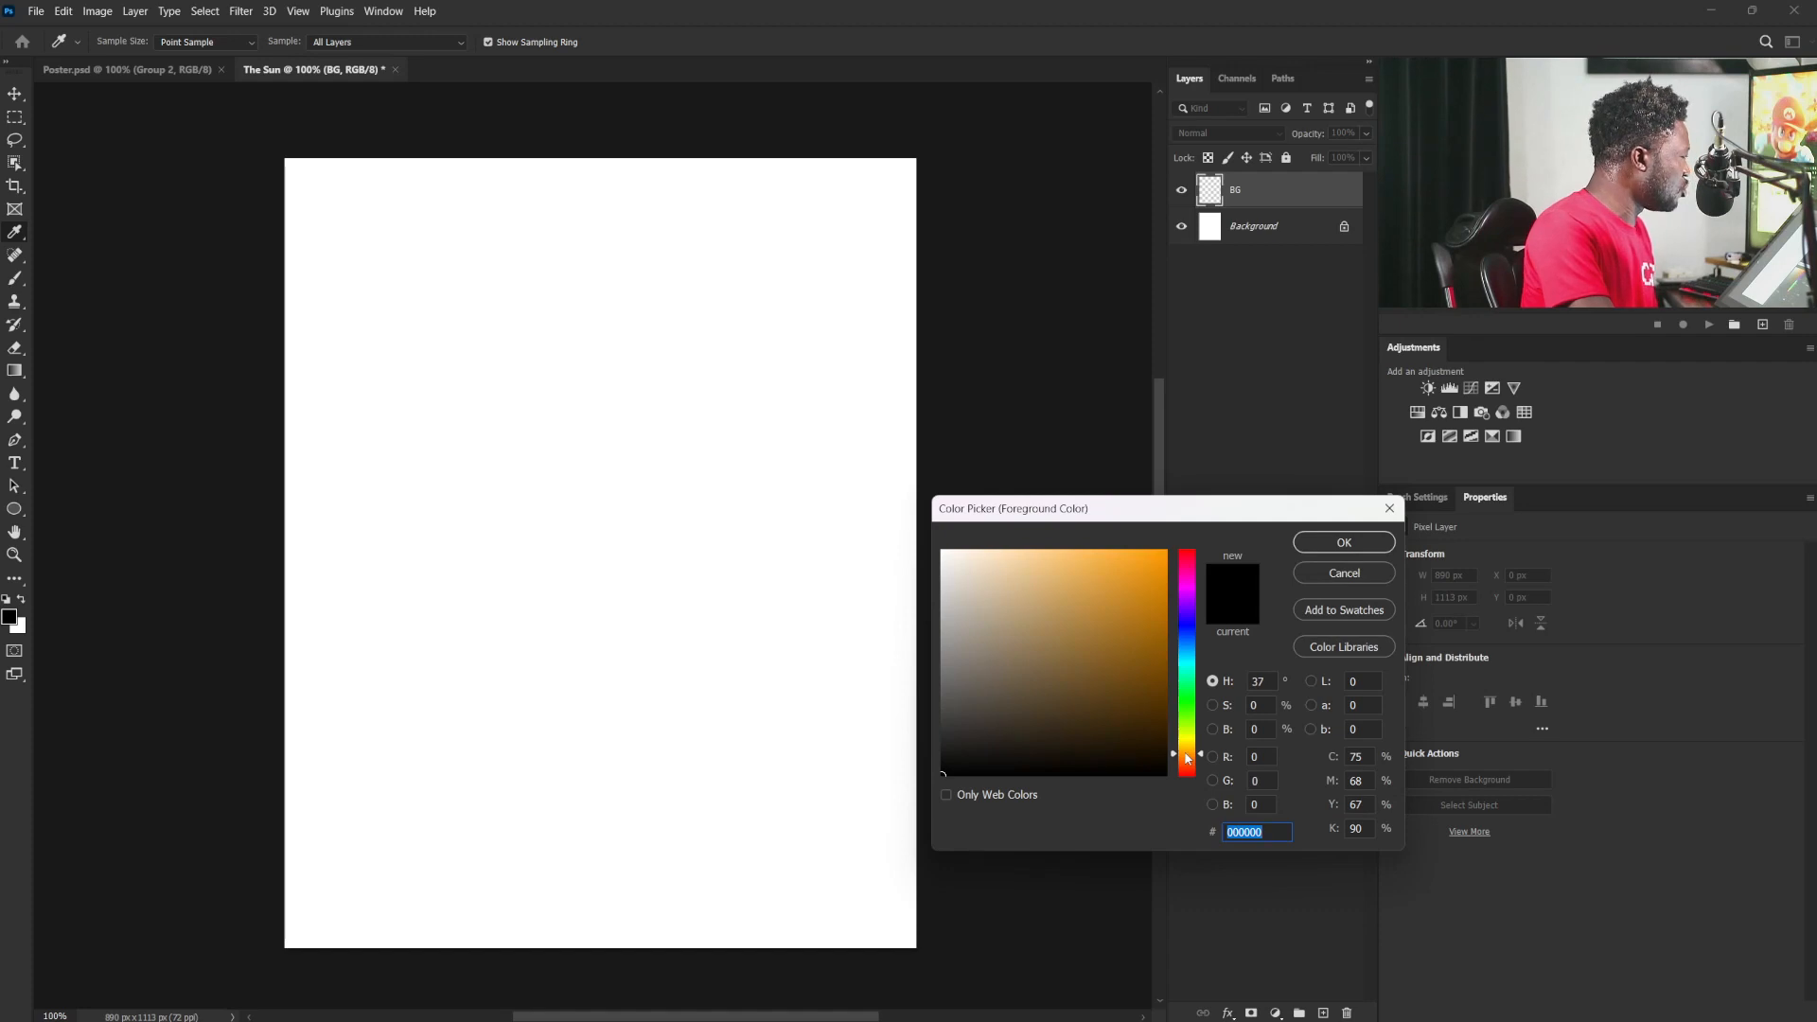
click(968, 574)
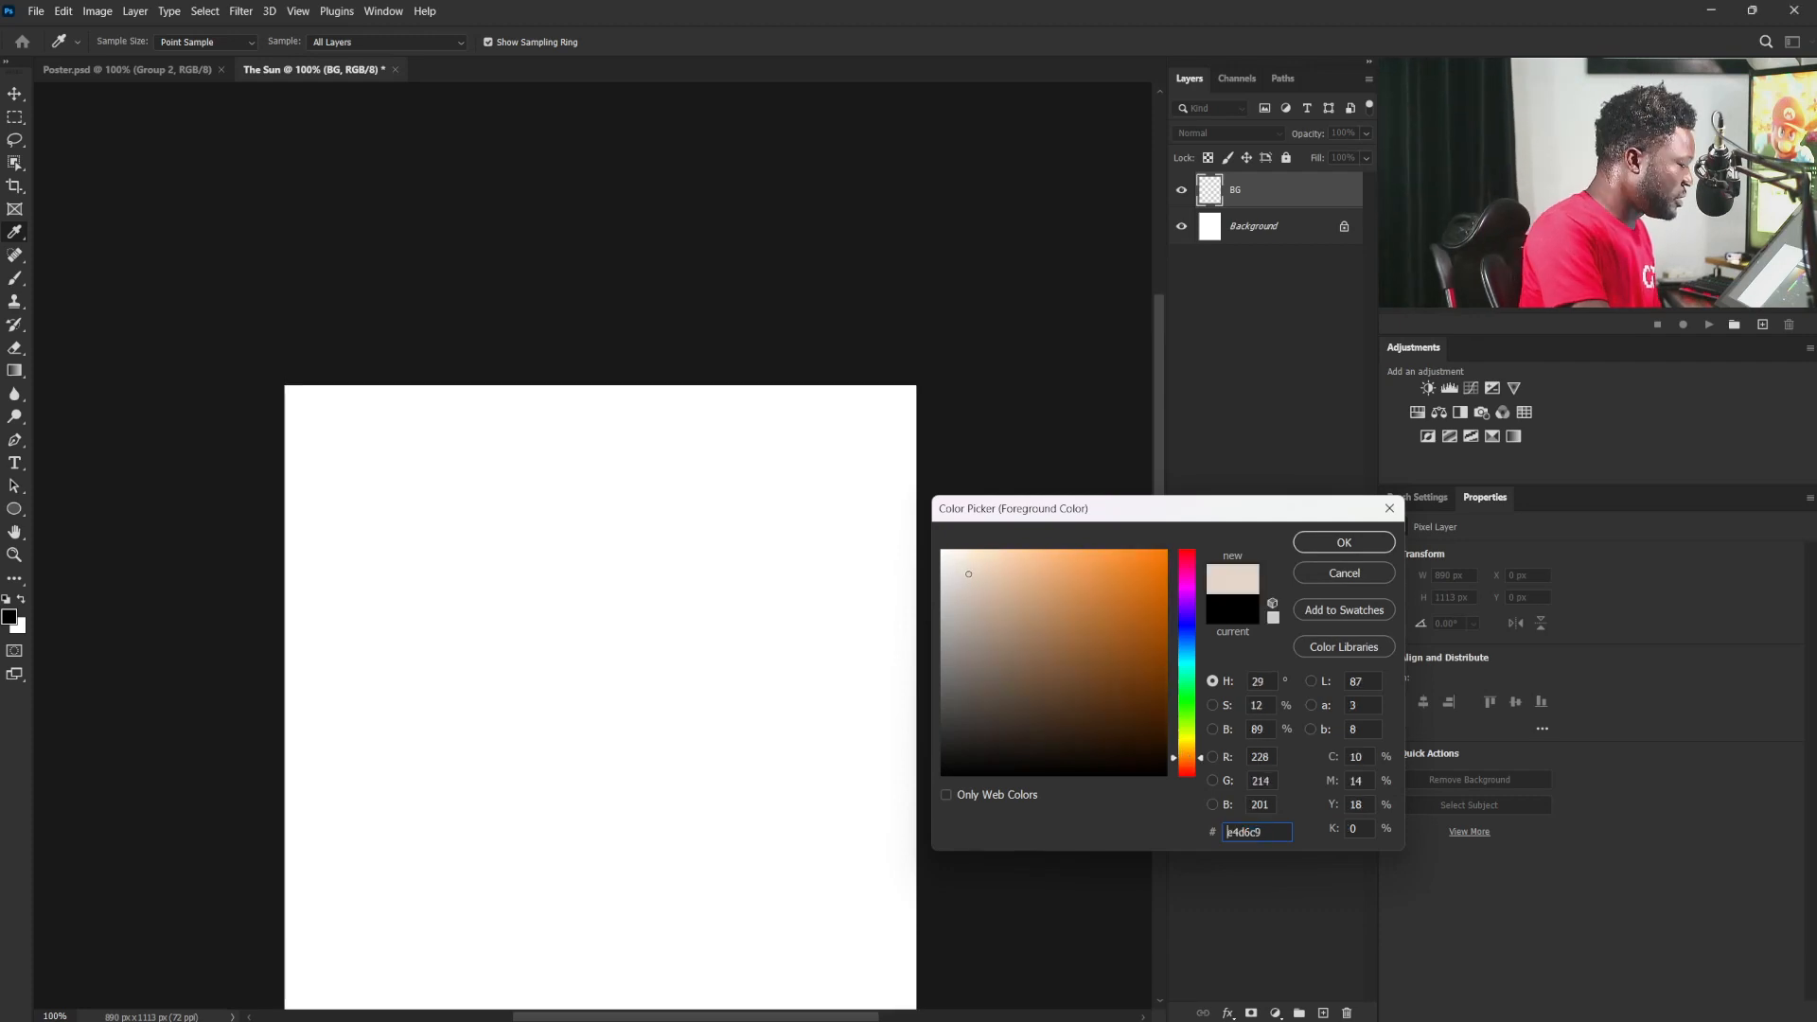
click(1345, 535)
key(v)
drag(977, 572, 880, 423)
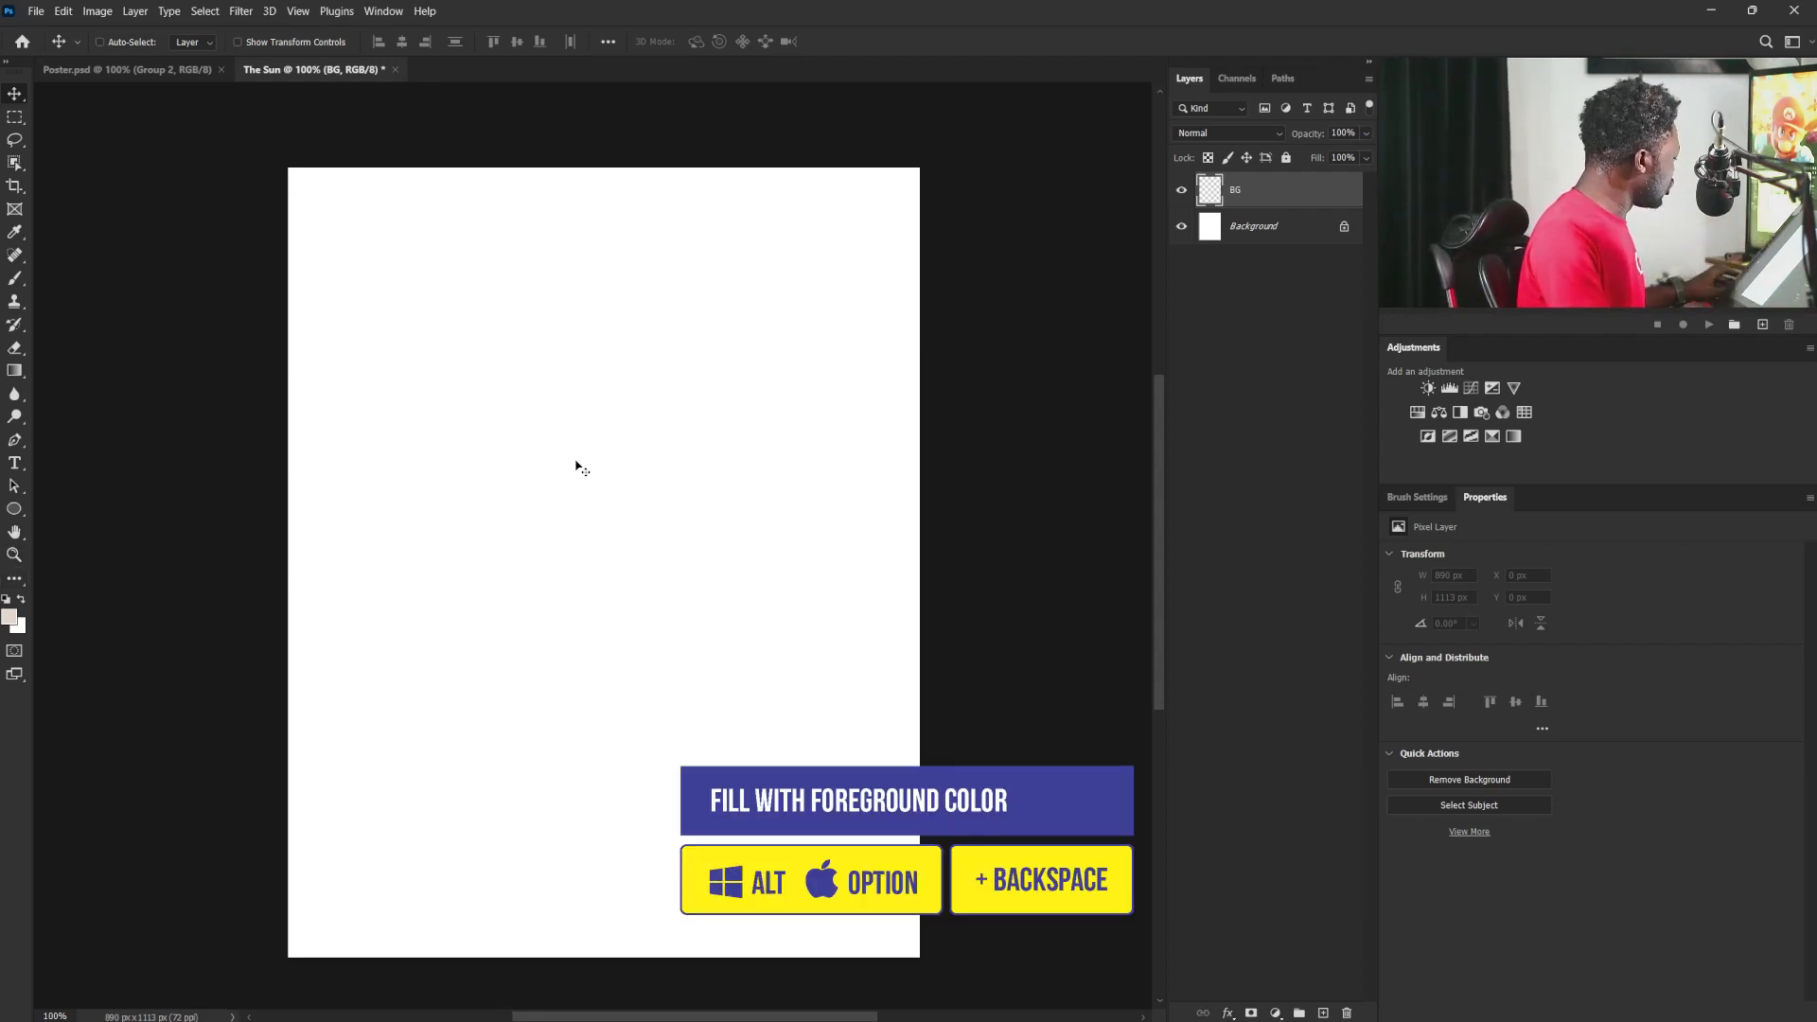
key(alt+BackSpace)
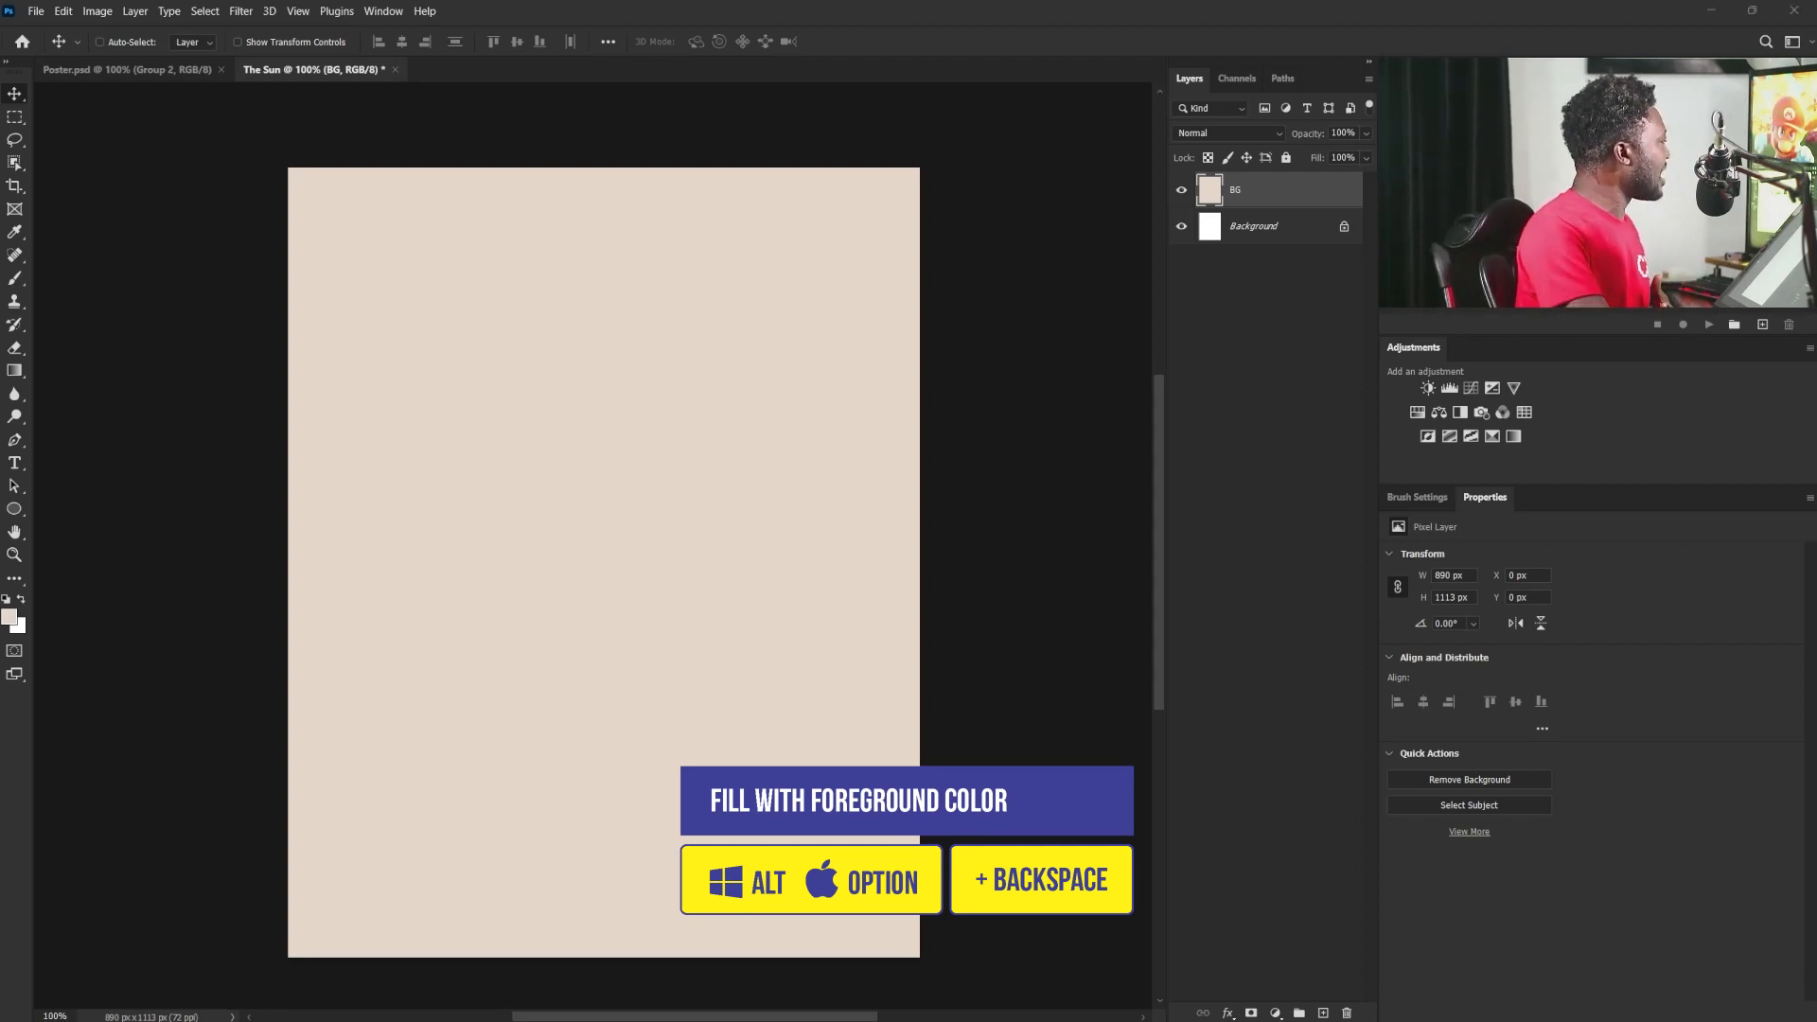
Step: Place the cut-out portrait of the girl on the canvas and shift it slightly to the right
key(ctrl+t)
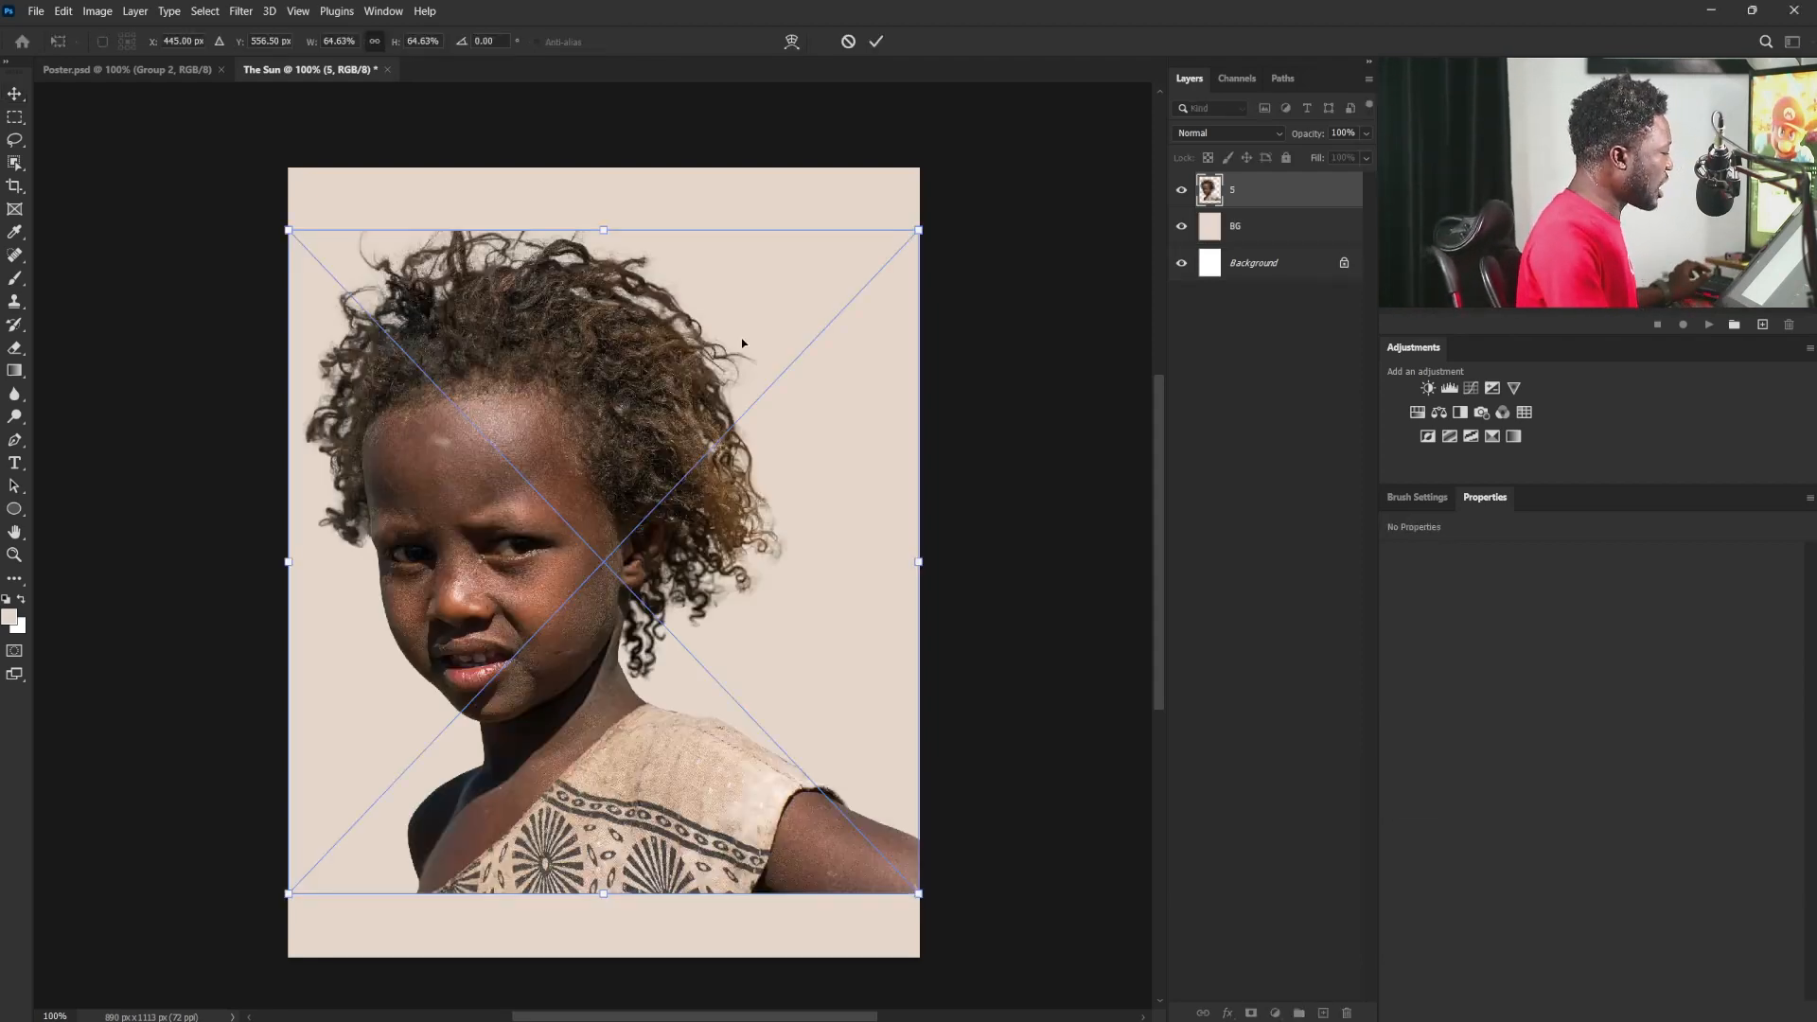
drag(555, 493, 722, 476)
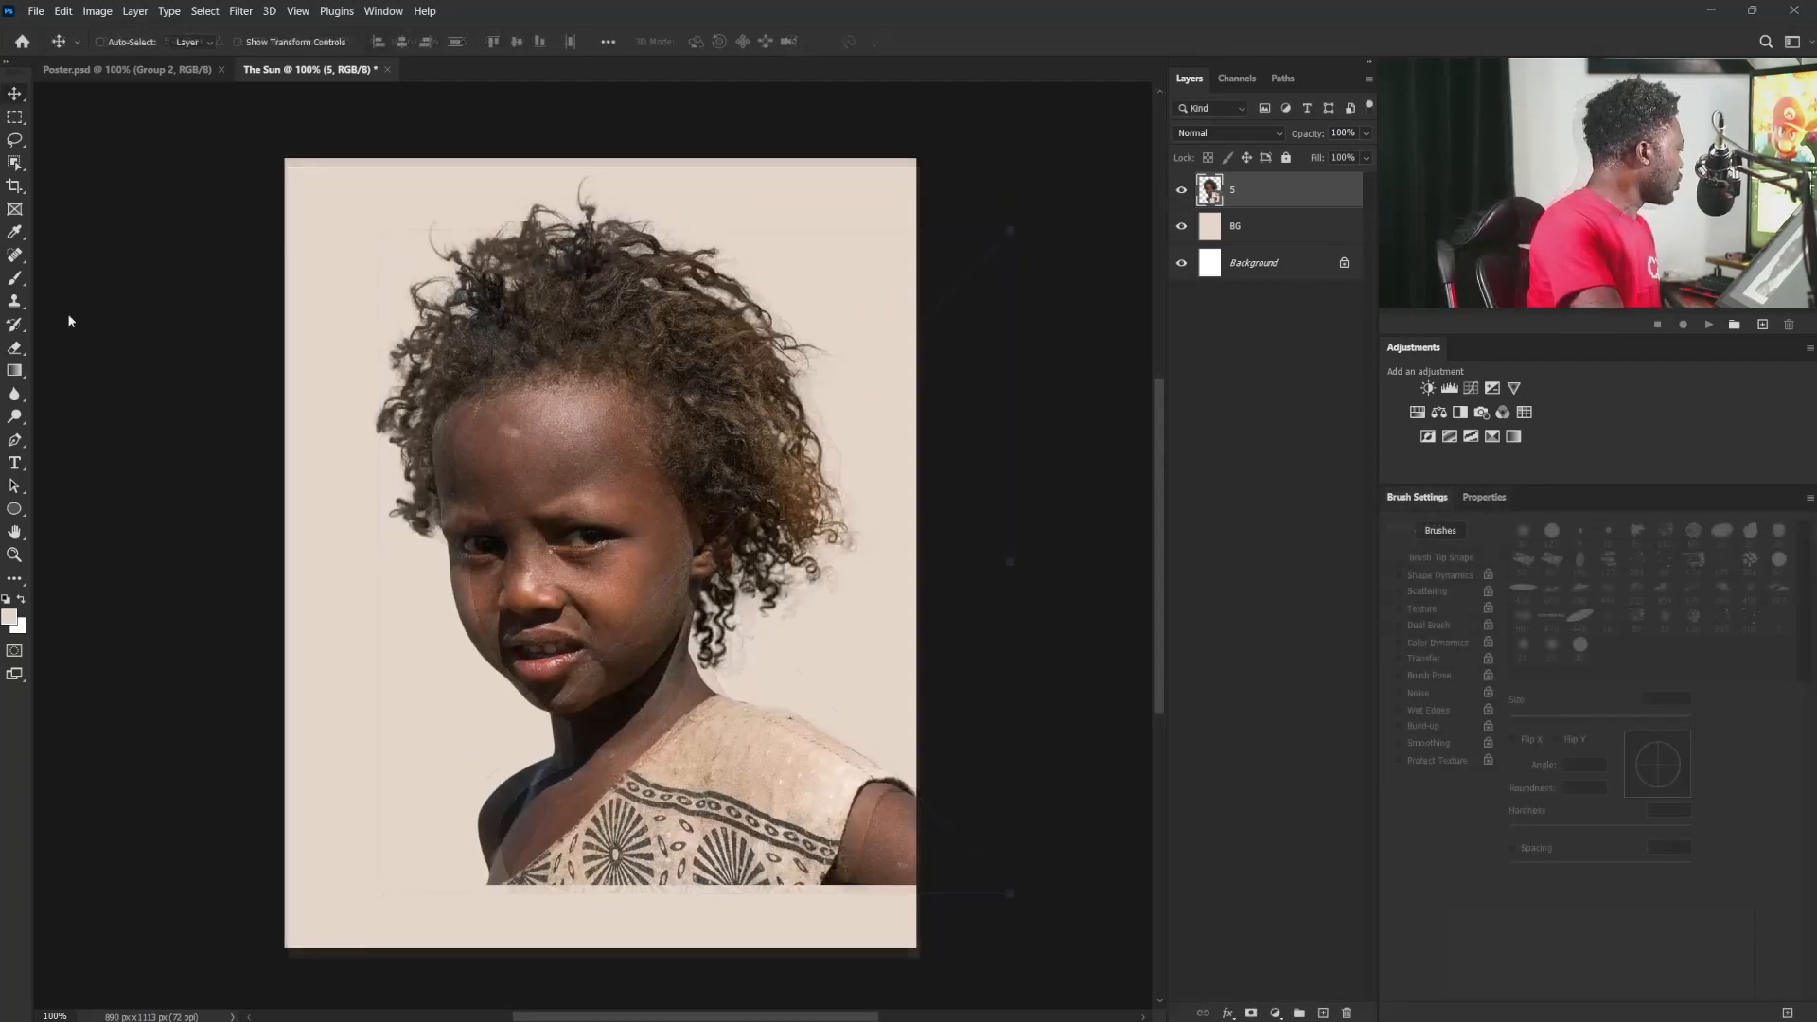
Step: Draw a closed Pen tool shape covering the girl's dress and lower body, extending past the canvas's bottom and right edges
click(15, 441)
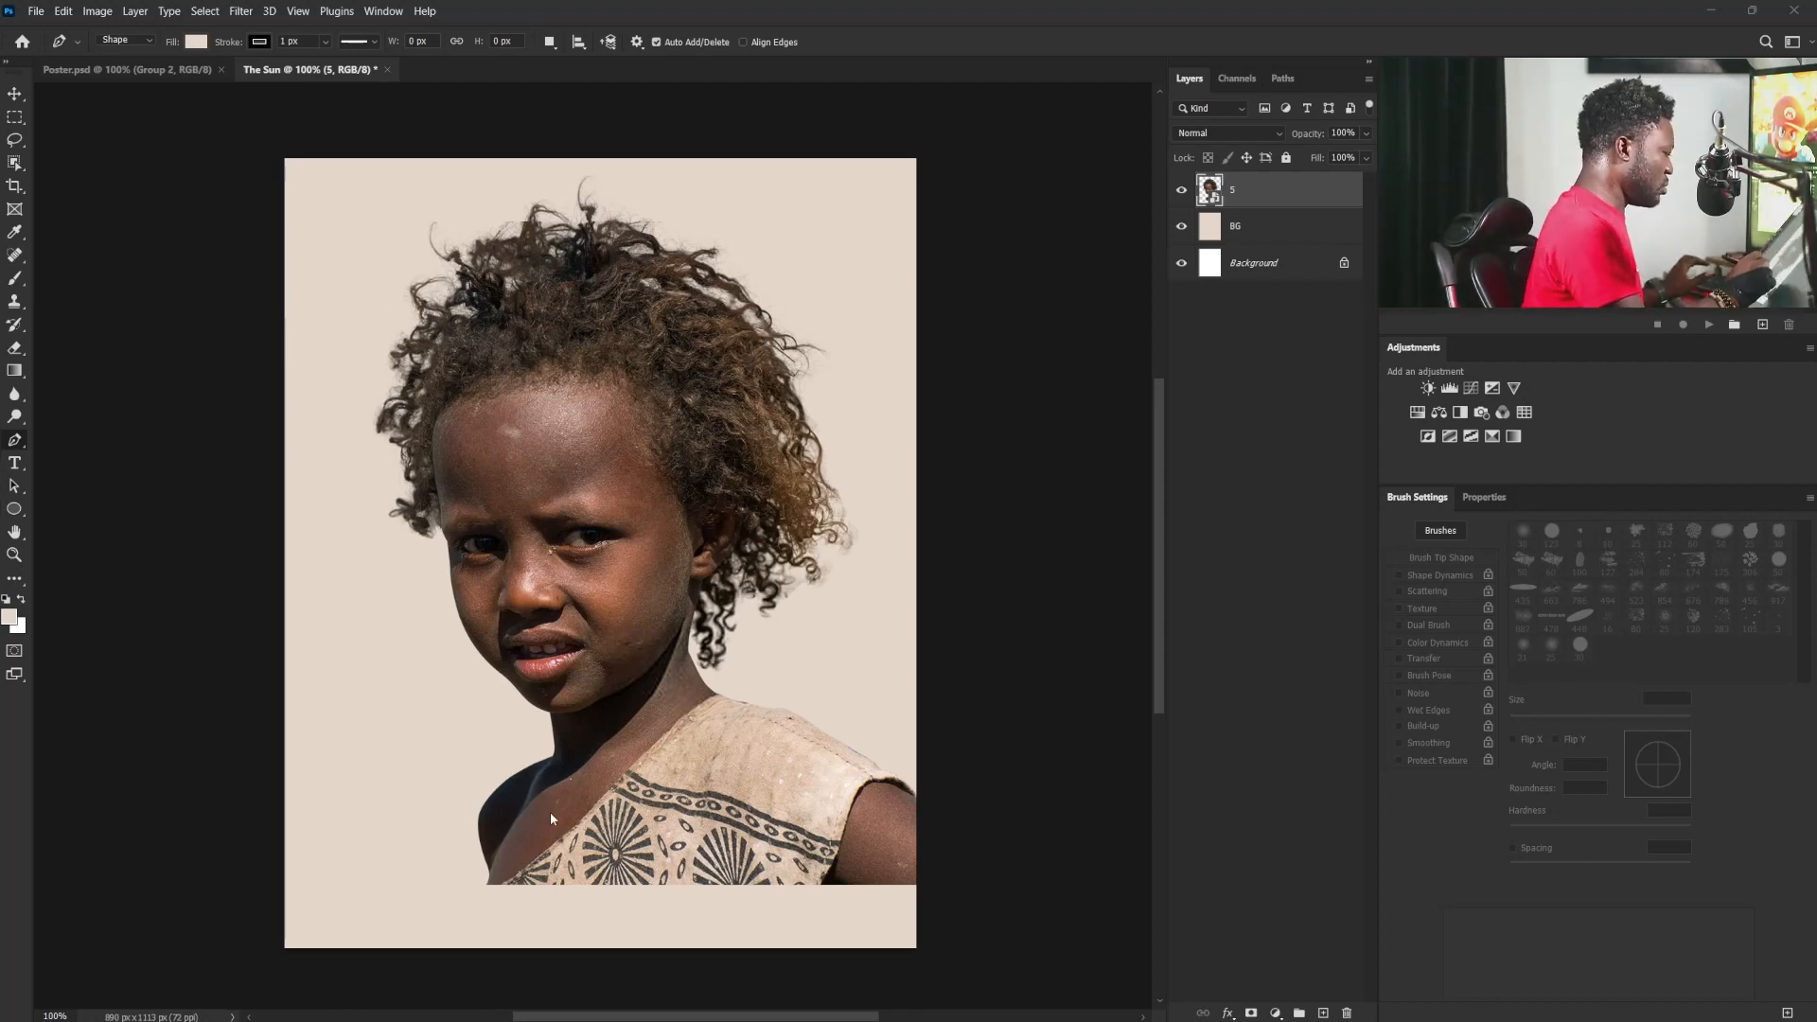
ctrl+click(752, 910)
drag(520, 923, 492, 781)
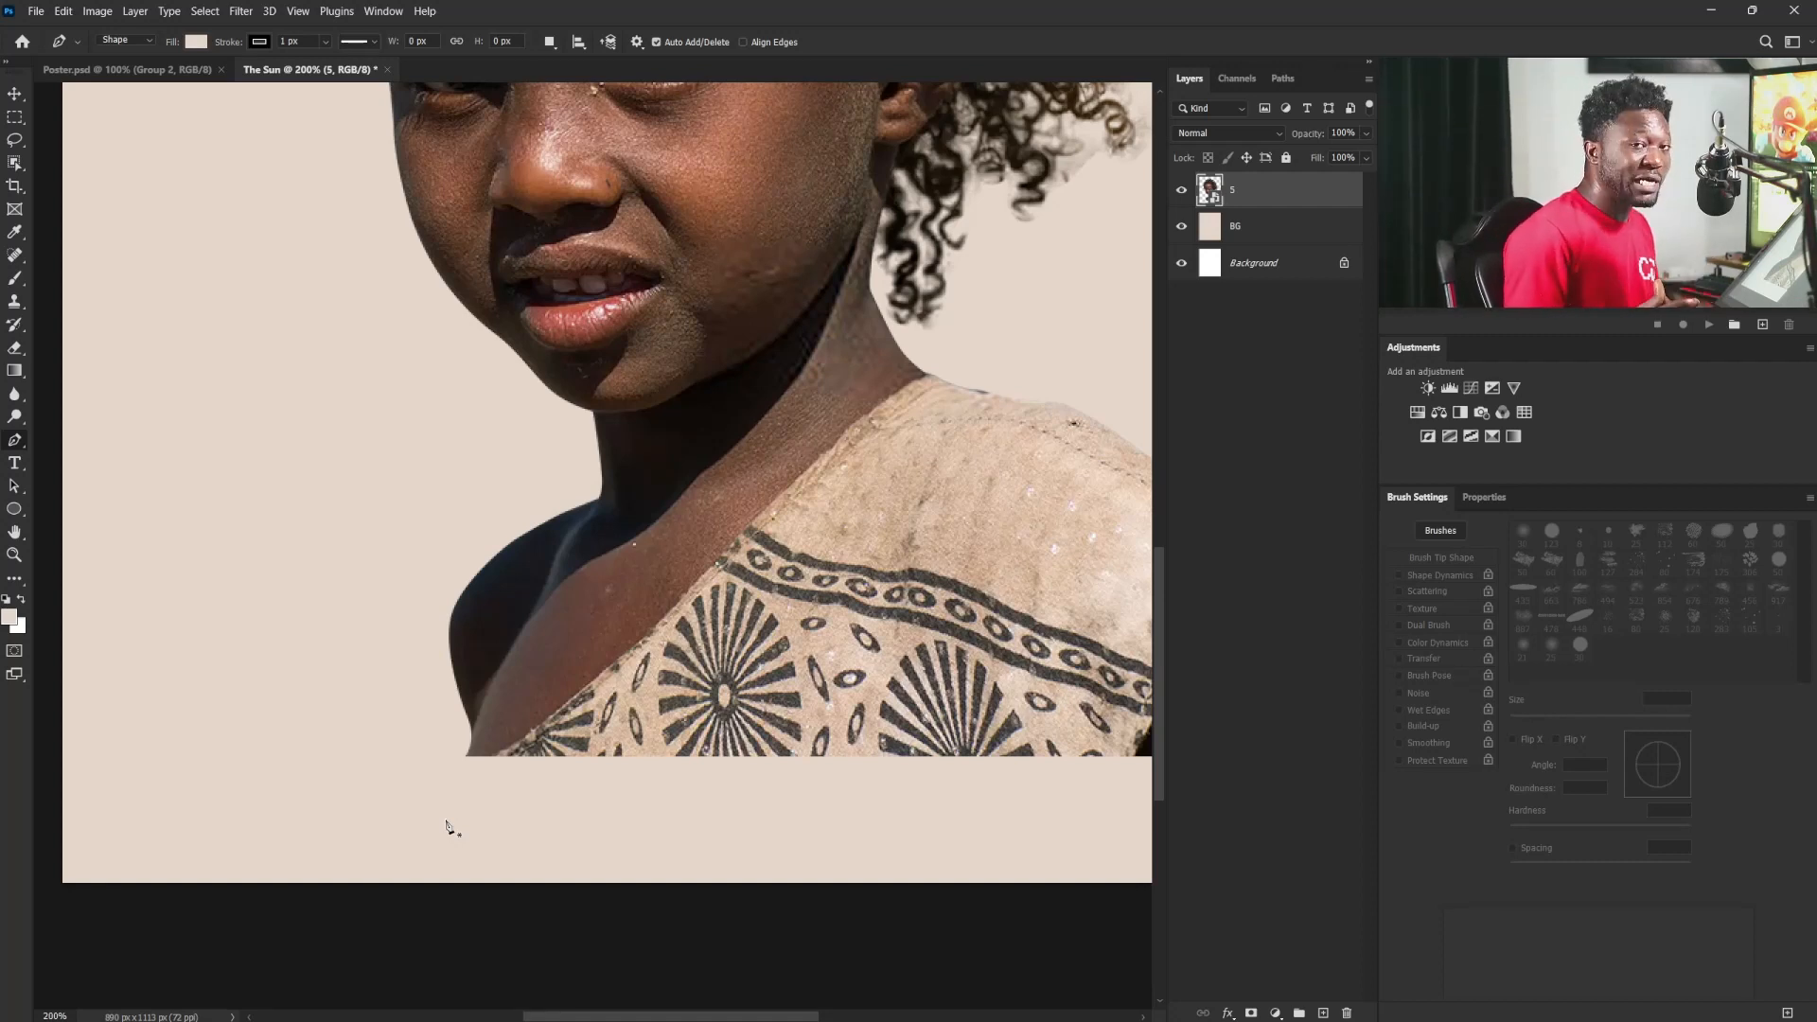
click(467, 755)
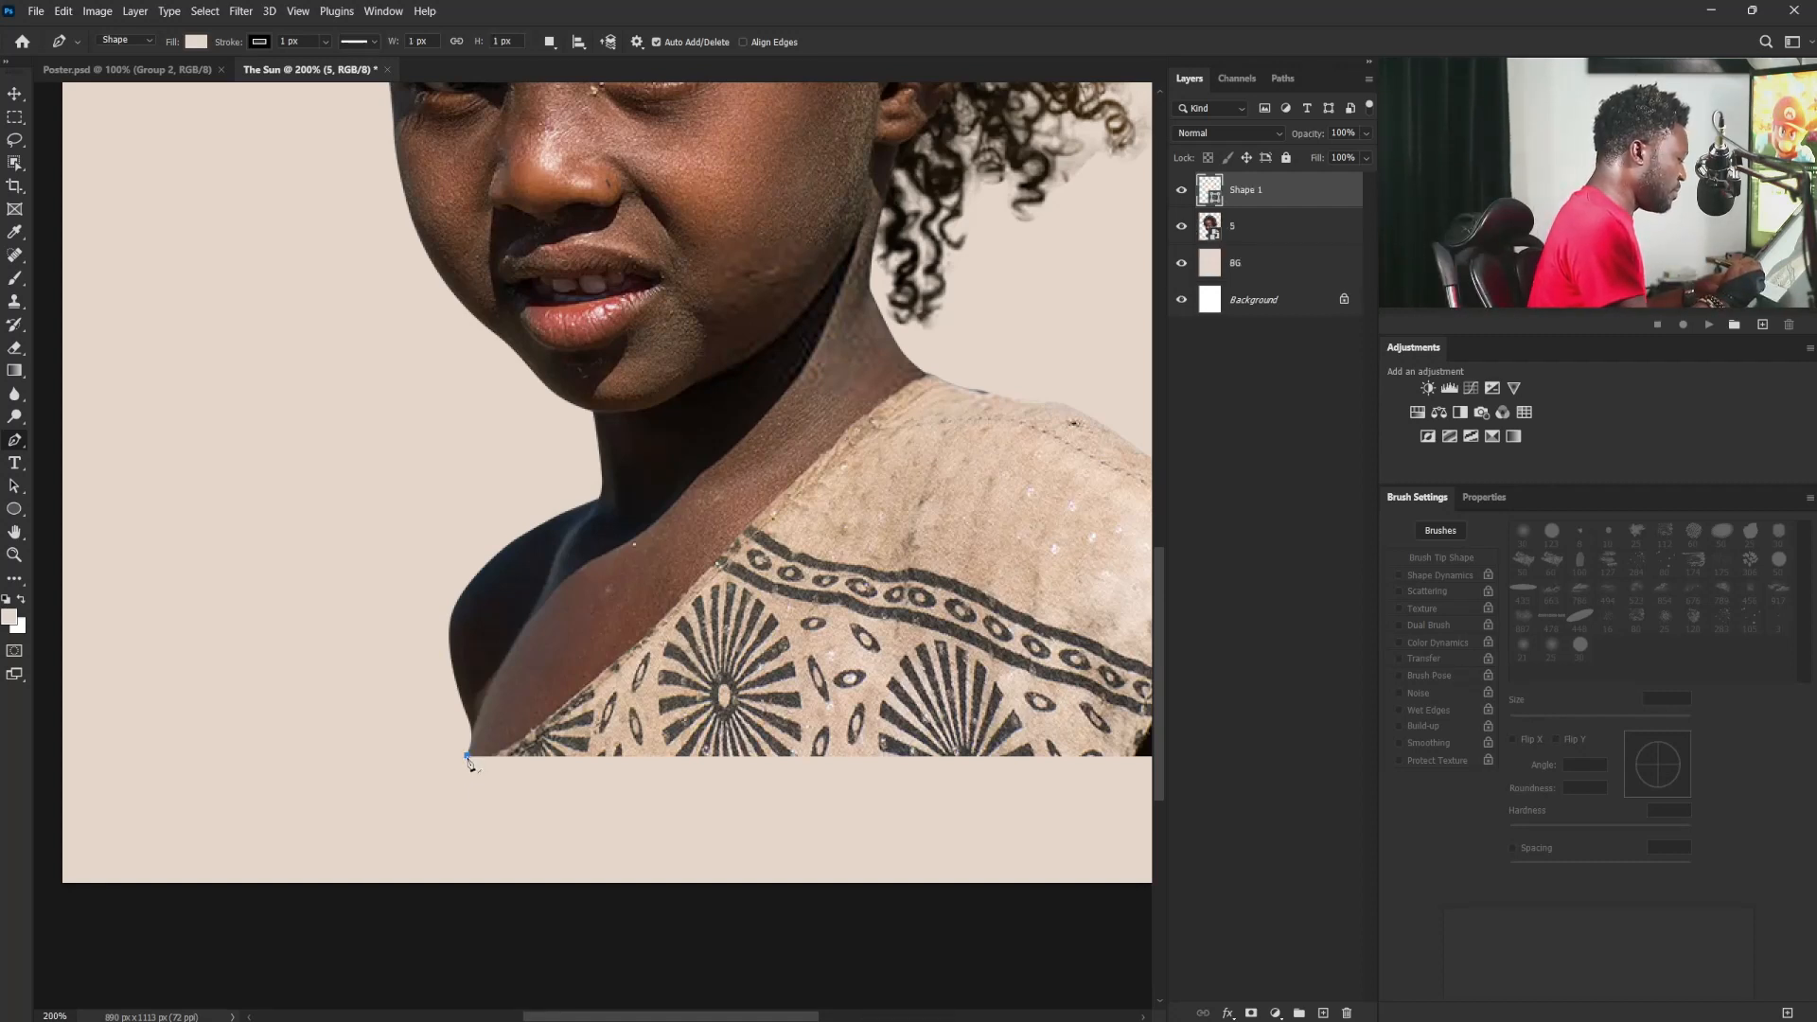
drag(403, 870, 395, 935)
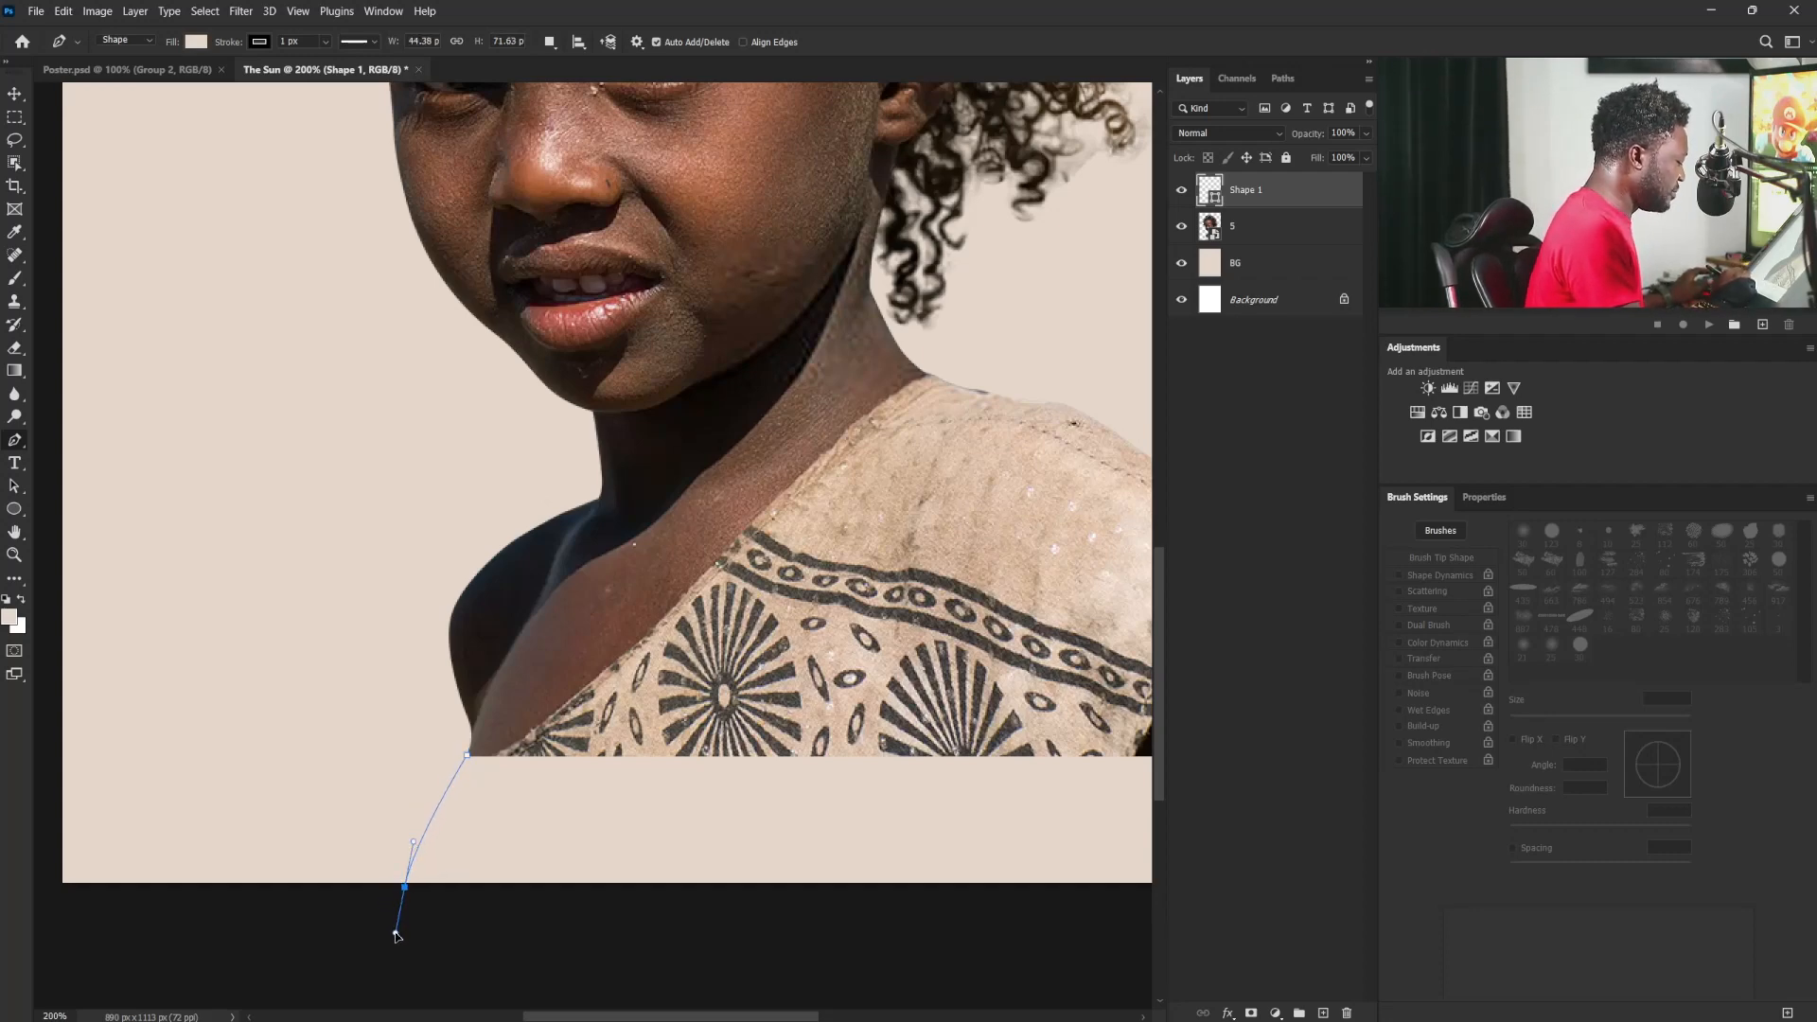
click(621, 933)
drag(929, 829, 985, 852)
click(990, 855)
click(987, 754)
drag(935, 712, 914, 703)
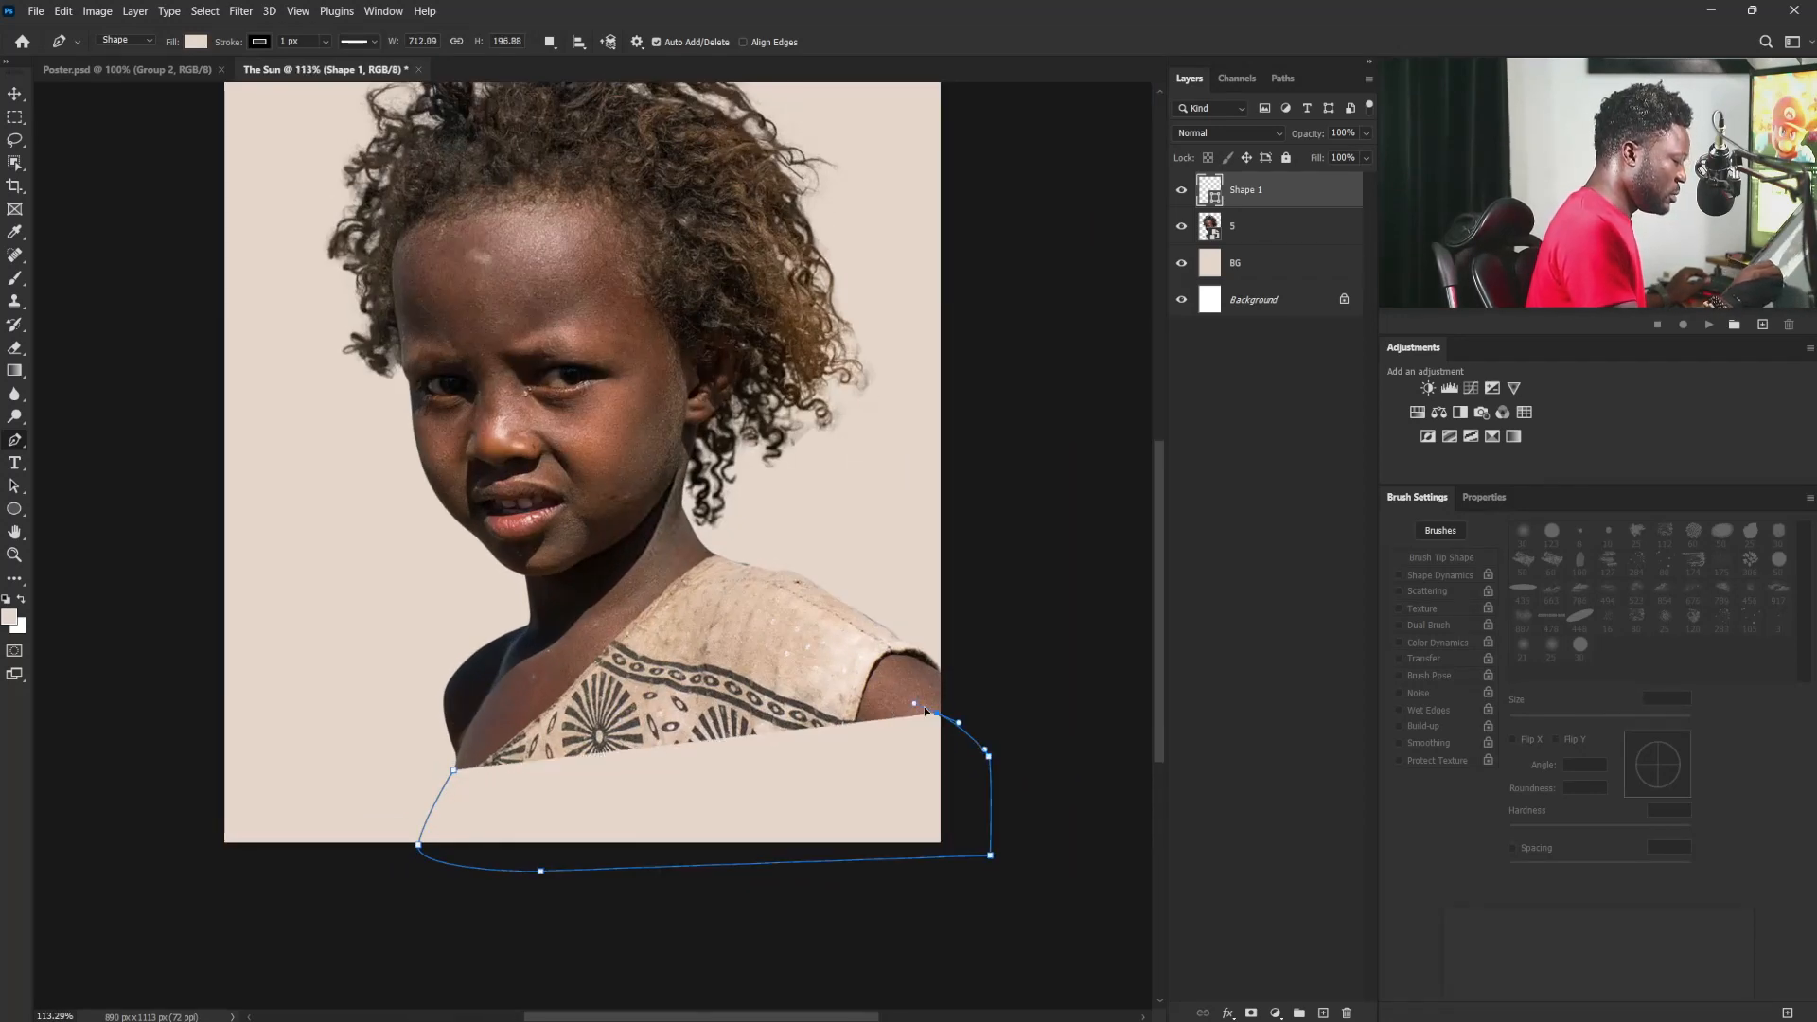
click(807, 636)
click(702, 604)
click(599, 607)
click(549, 652)
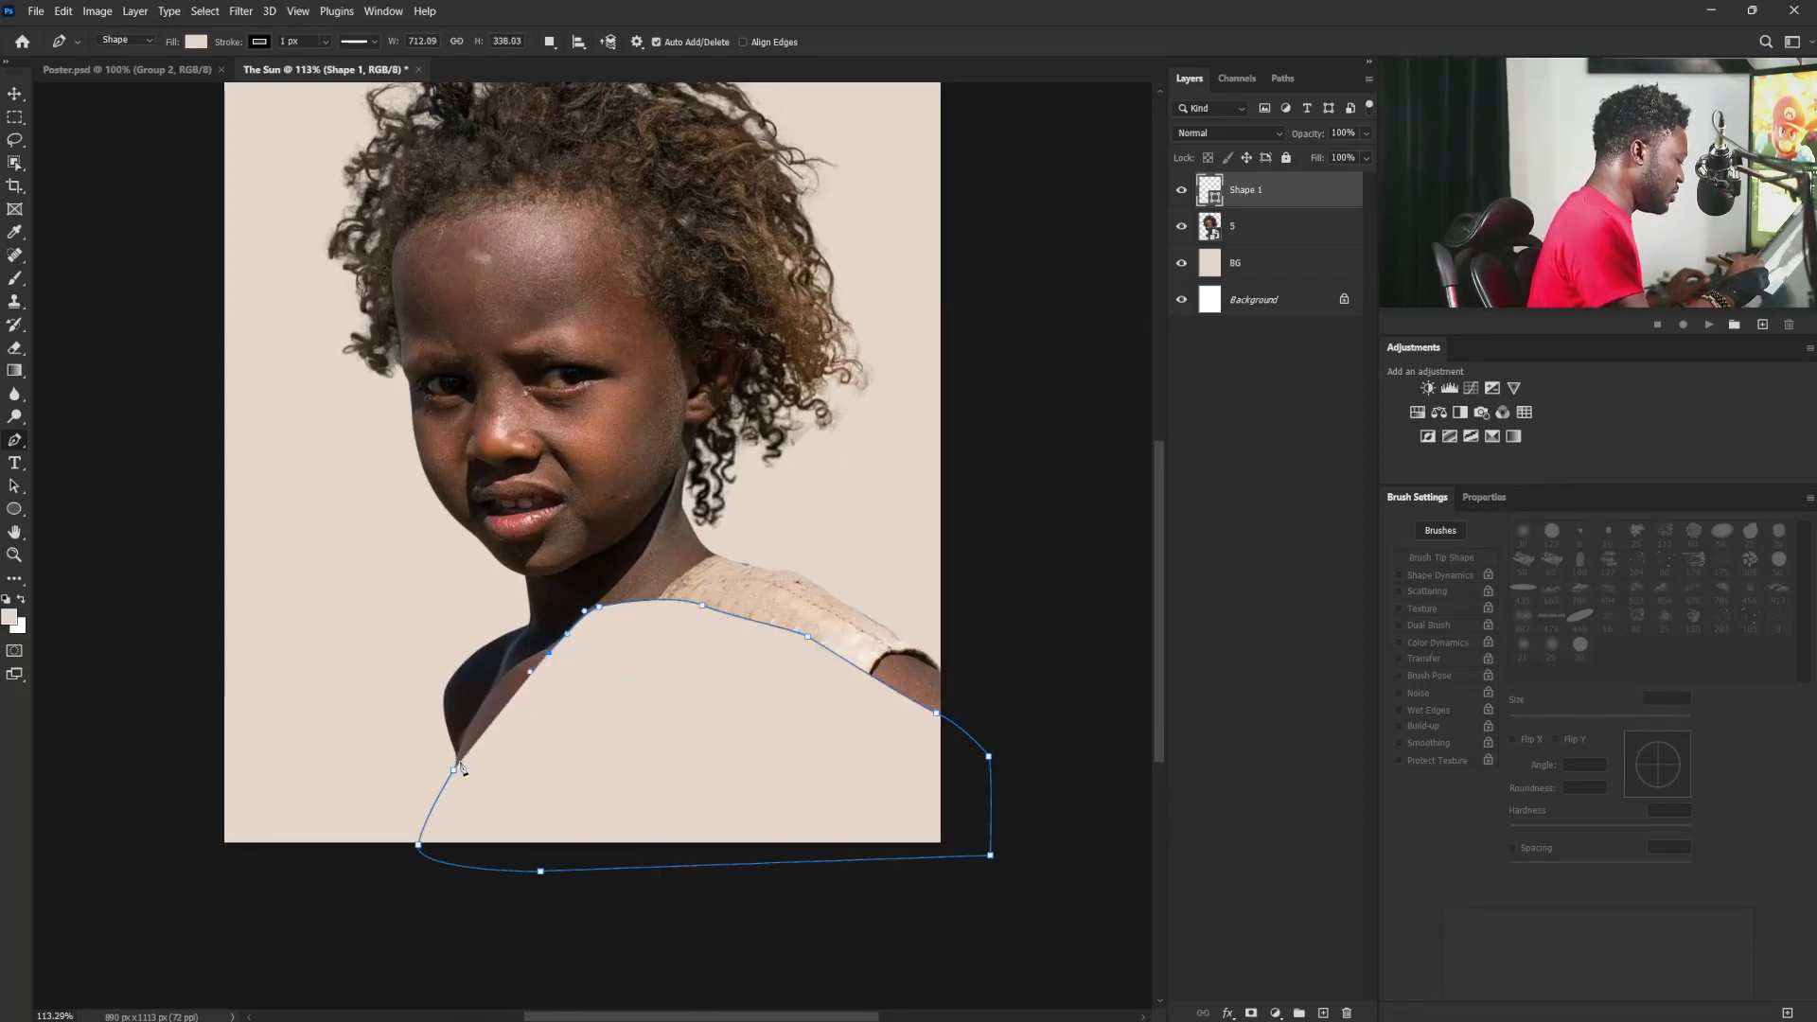
click(454, 769)
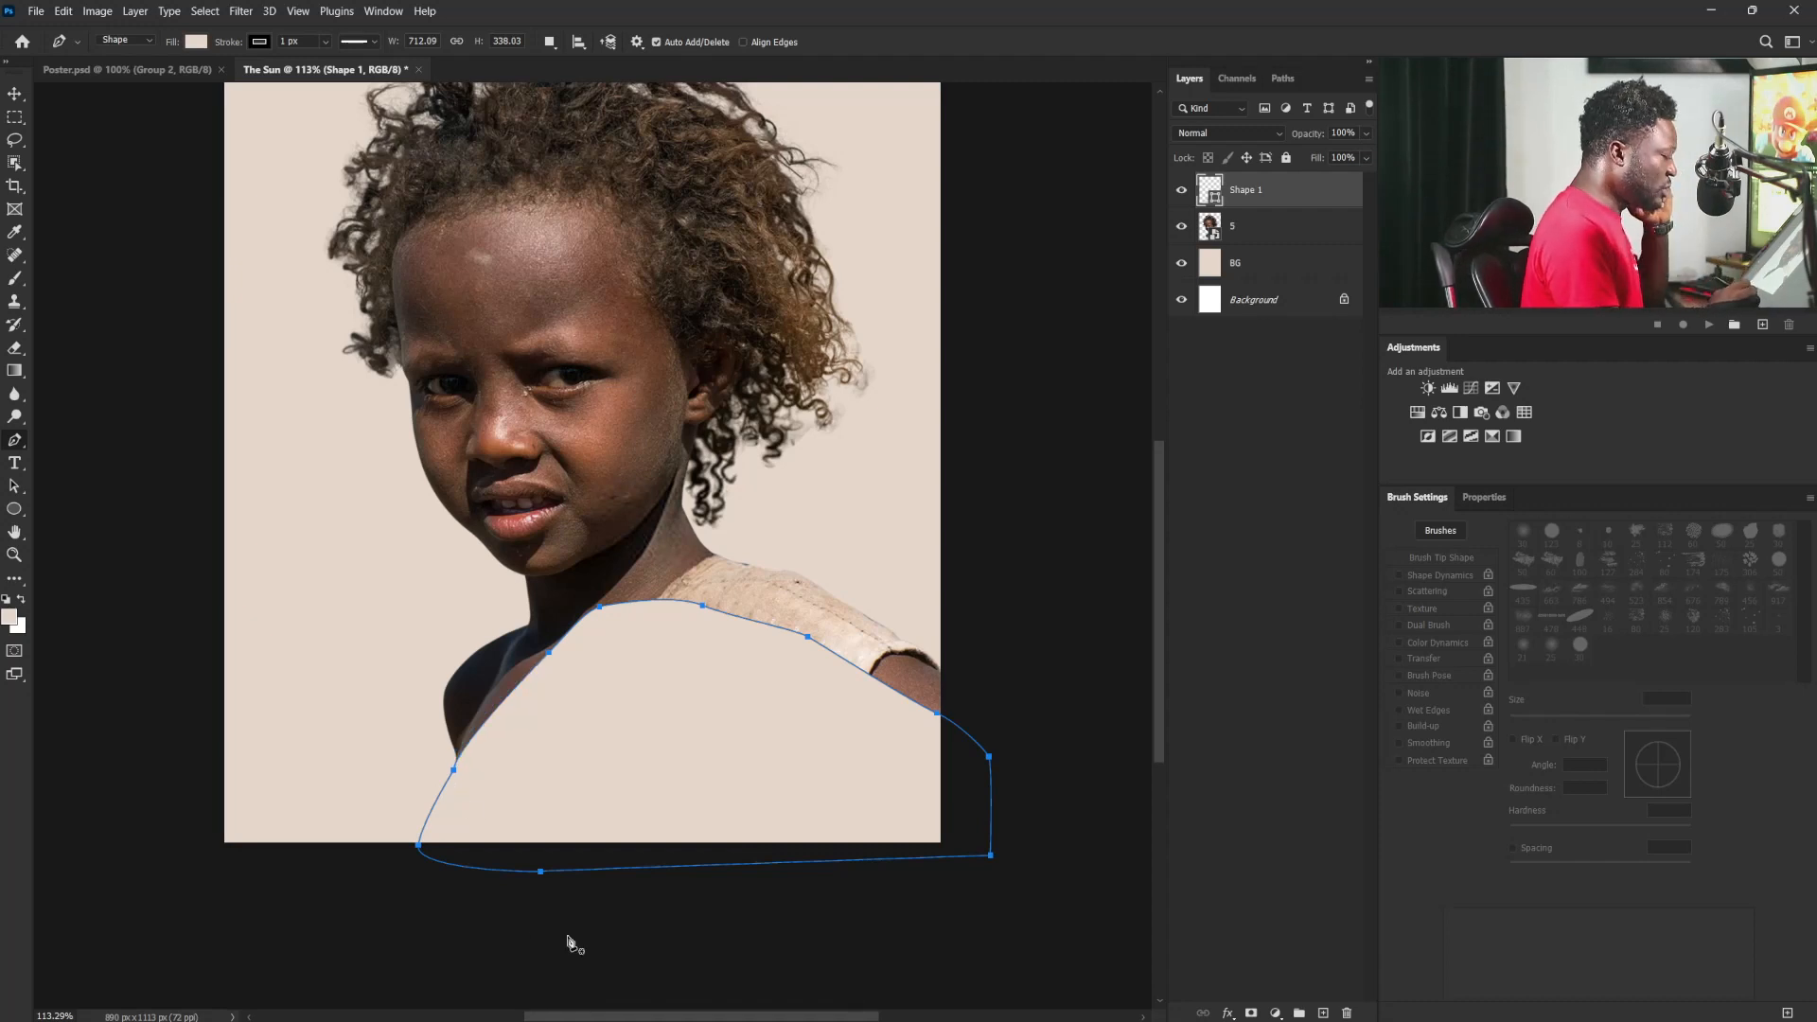
Step: Set the drawn shape's fill to black and remove its stroke
click(144, 45)
click(140, 60)
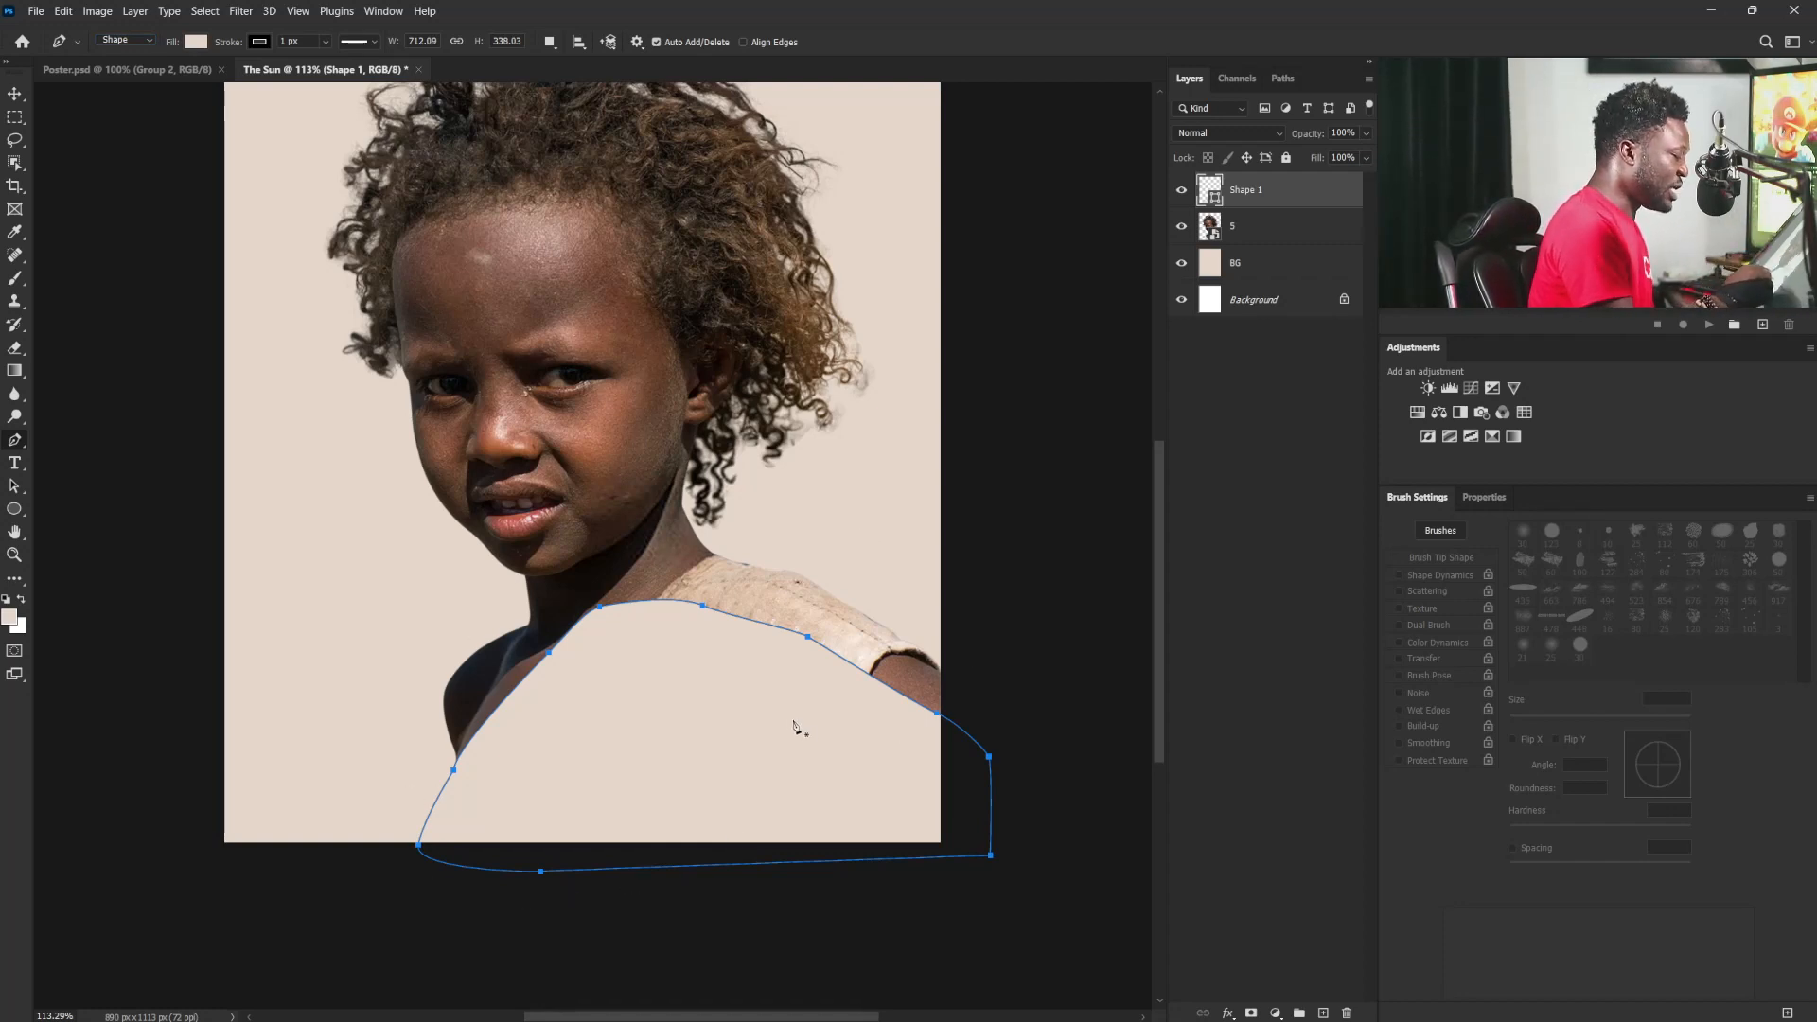
click(198, 43)
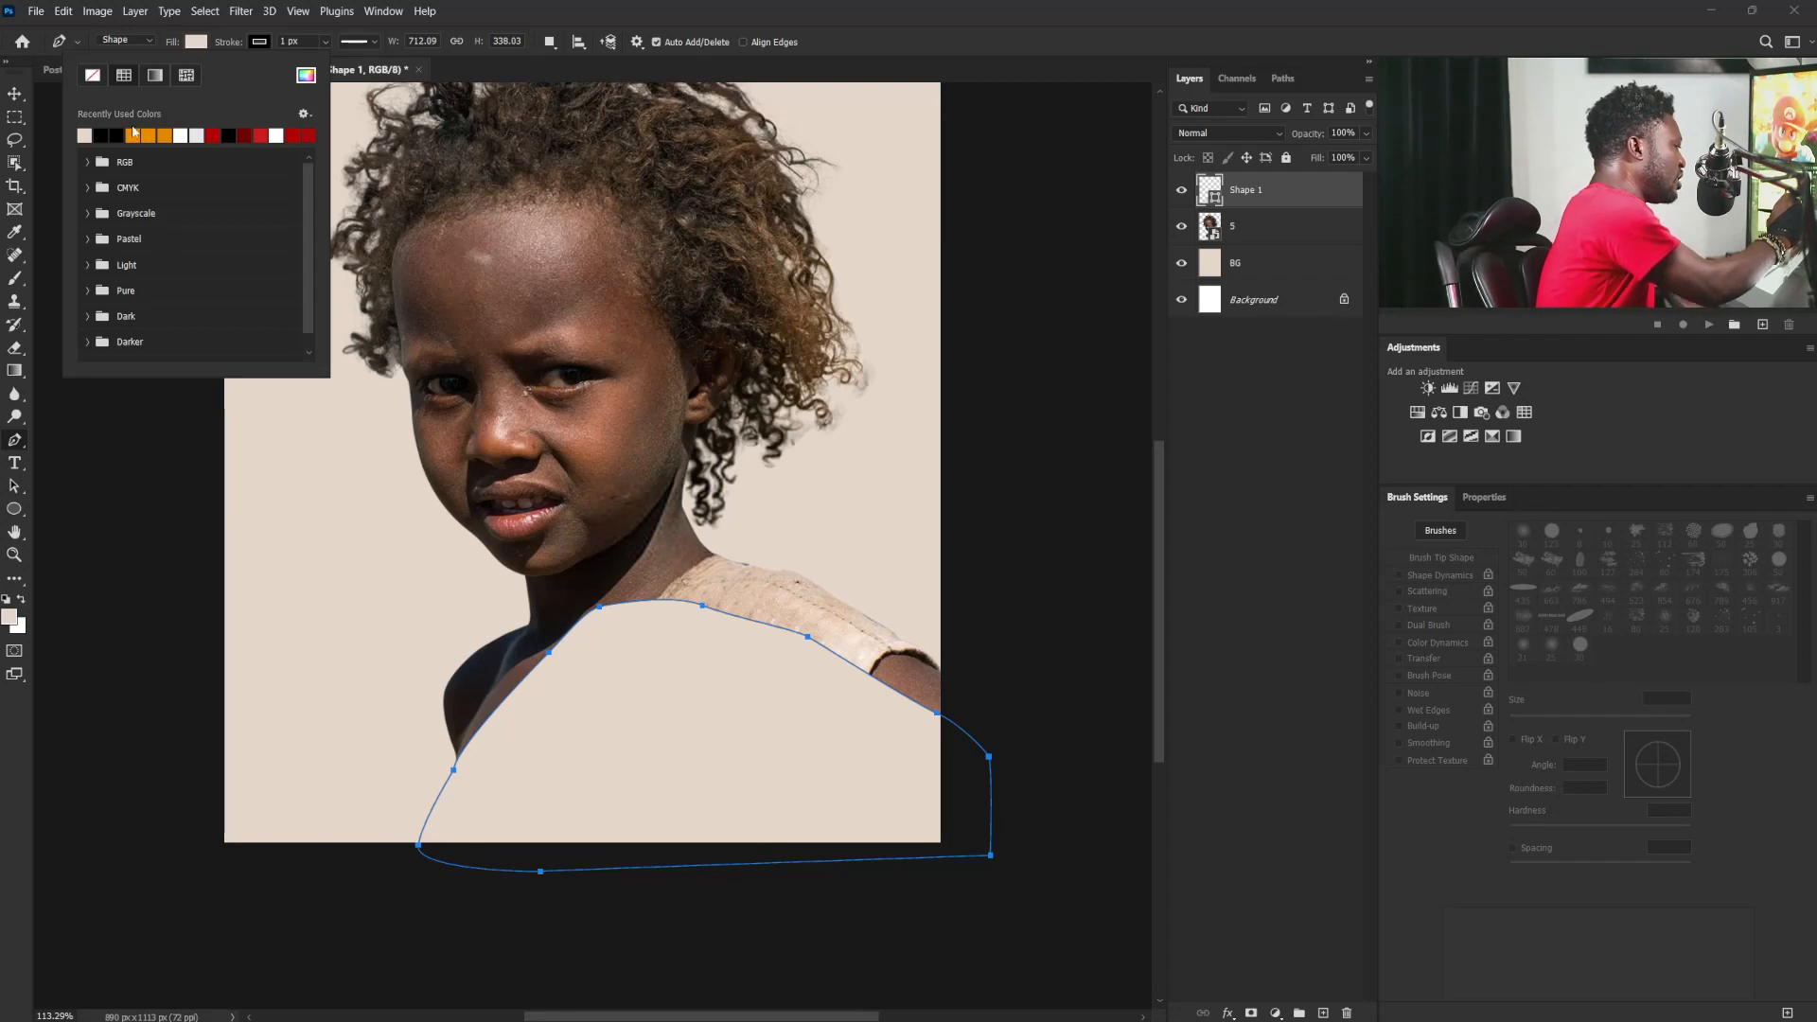
click(102, 134)
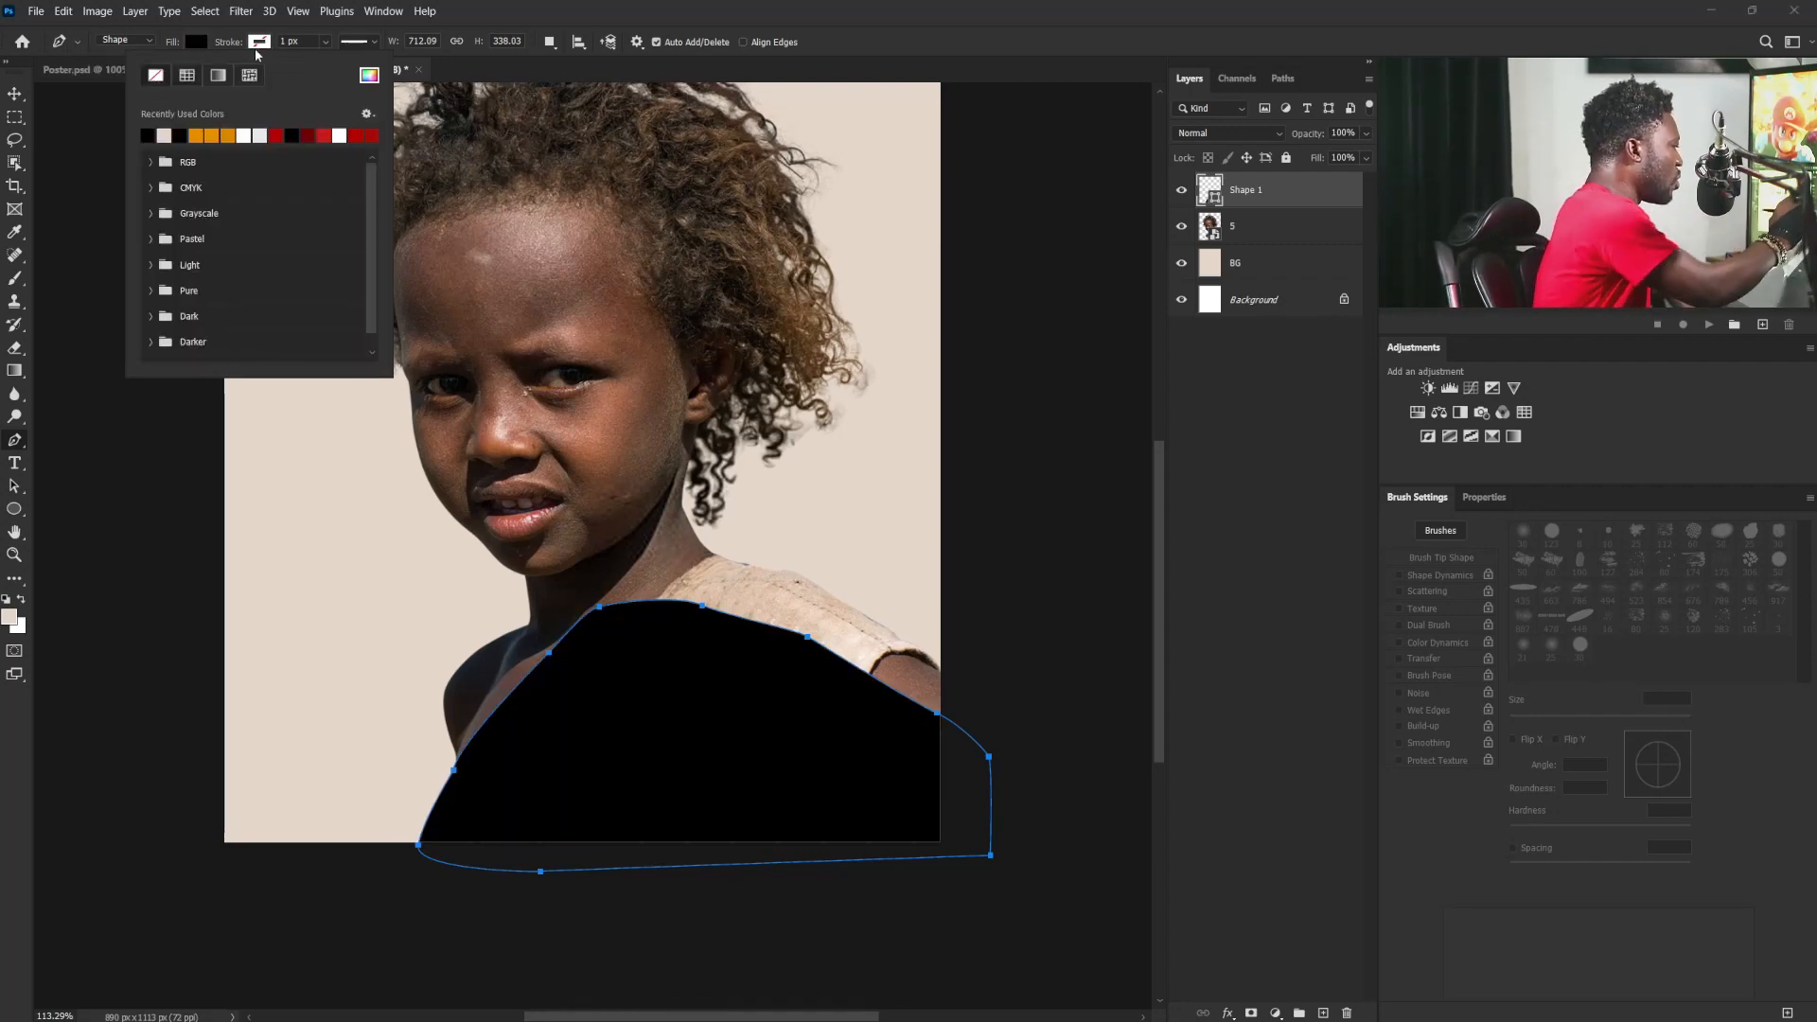
key(Escape)
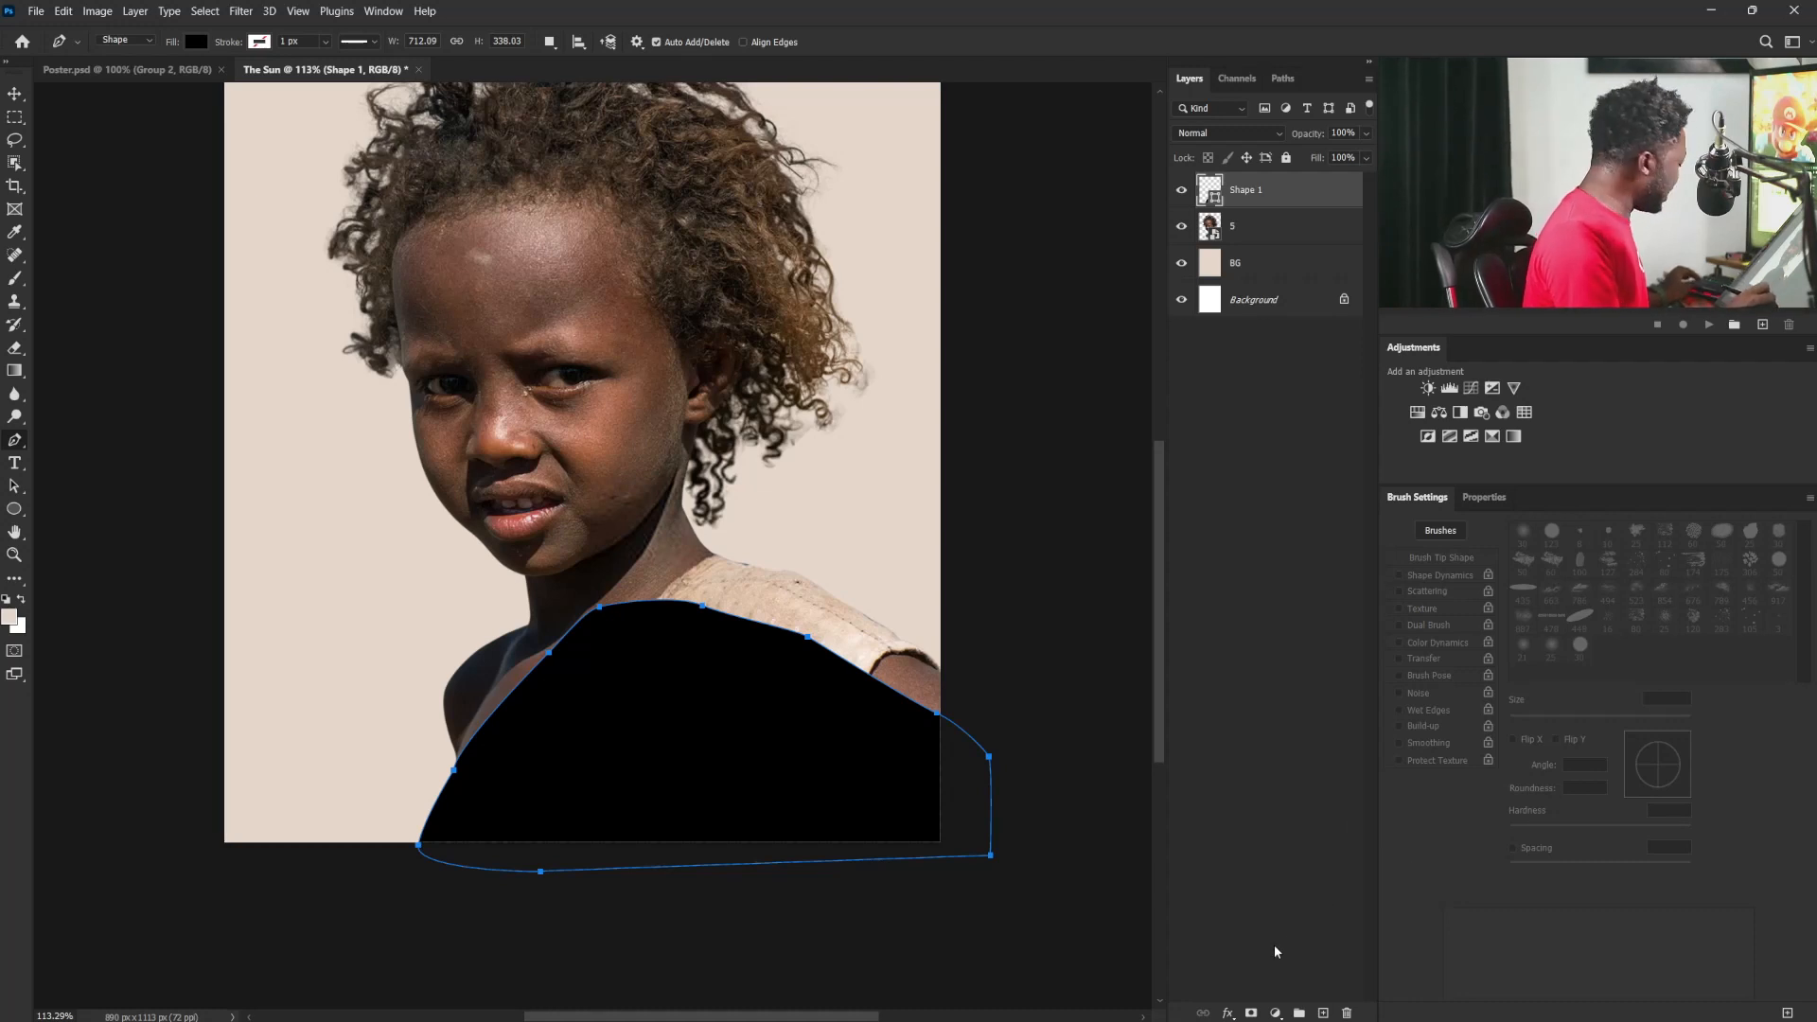
Step: Add a layer mask to the black shape and ready a soft round 80 px brush with black as foreground colour
key(b)
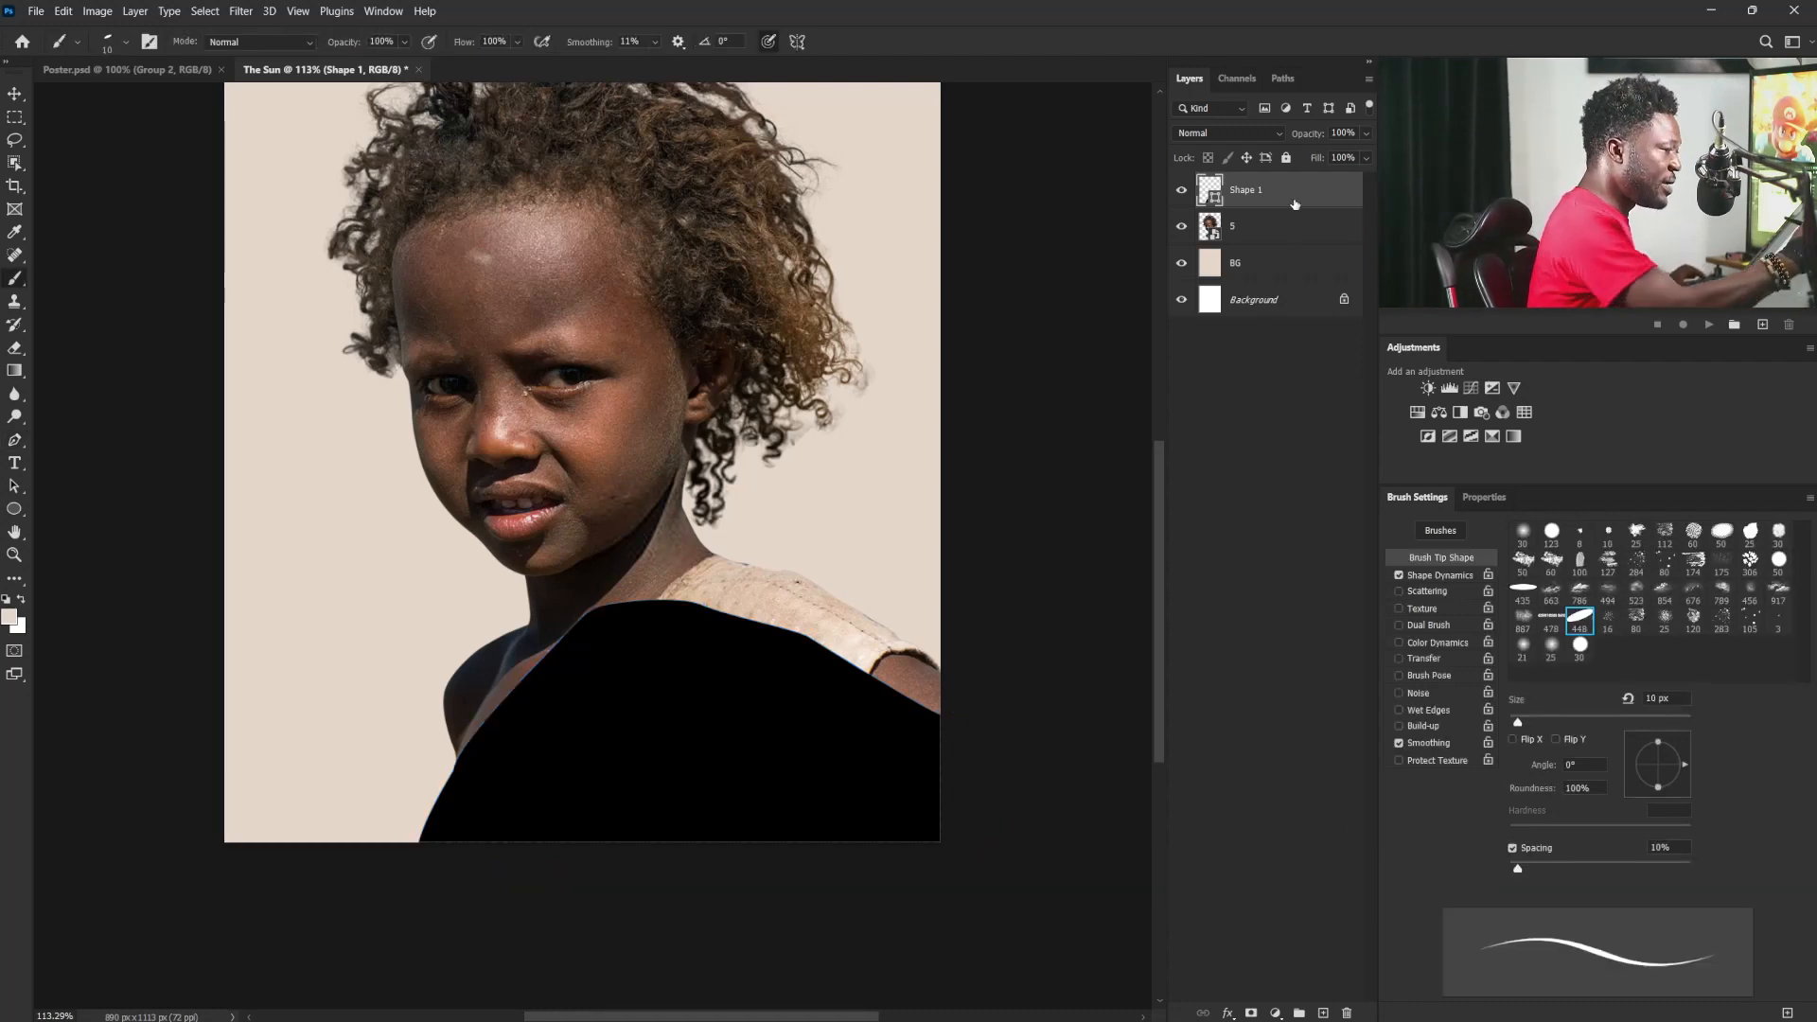
click(1253, 1013)
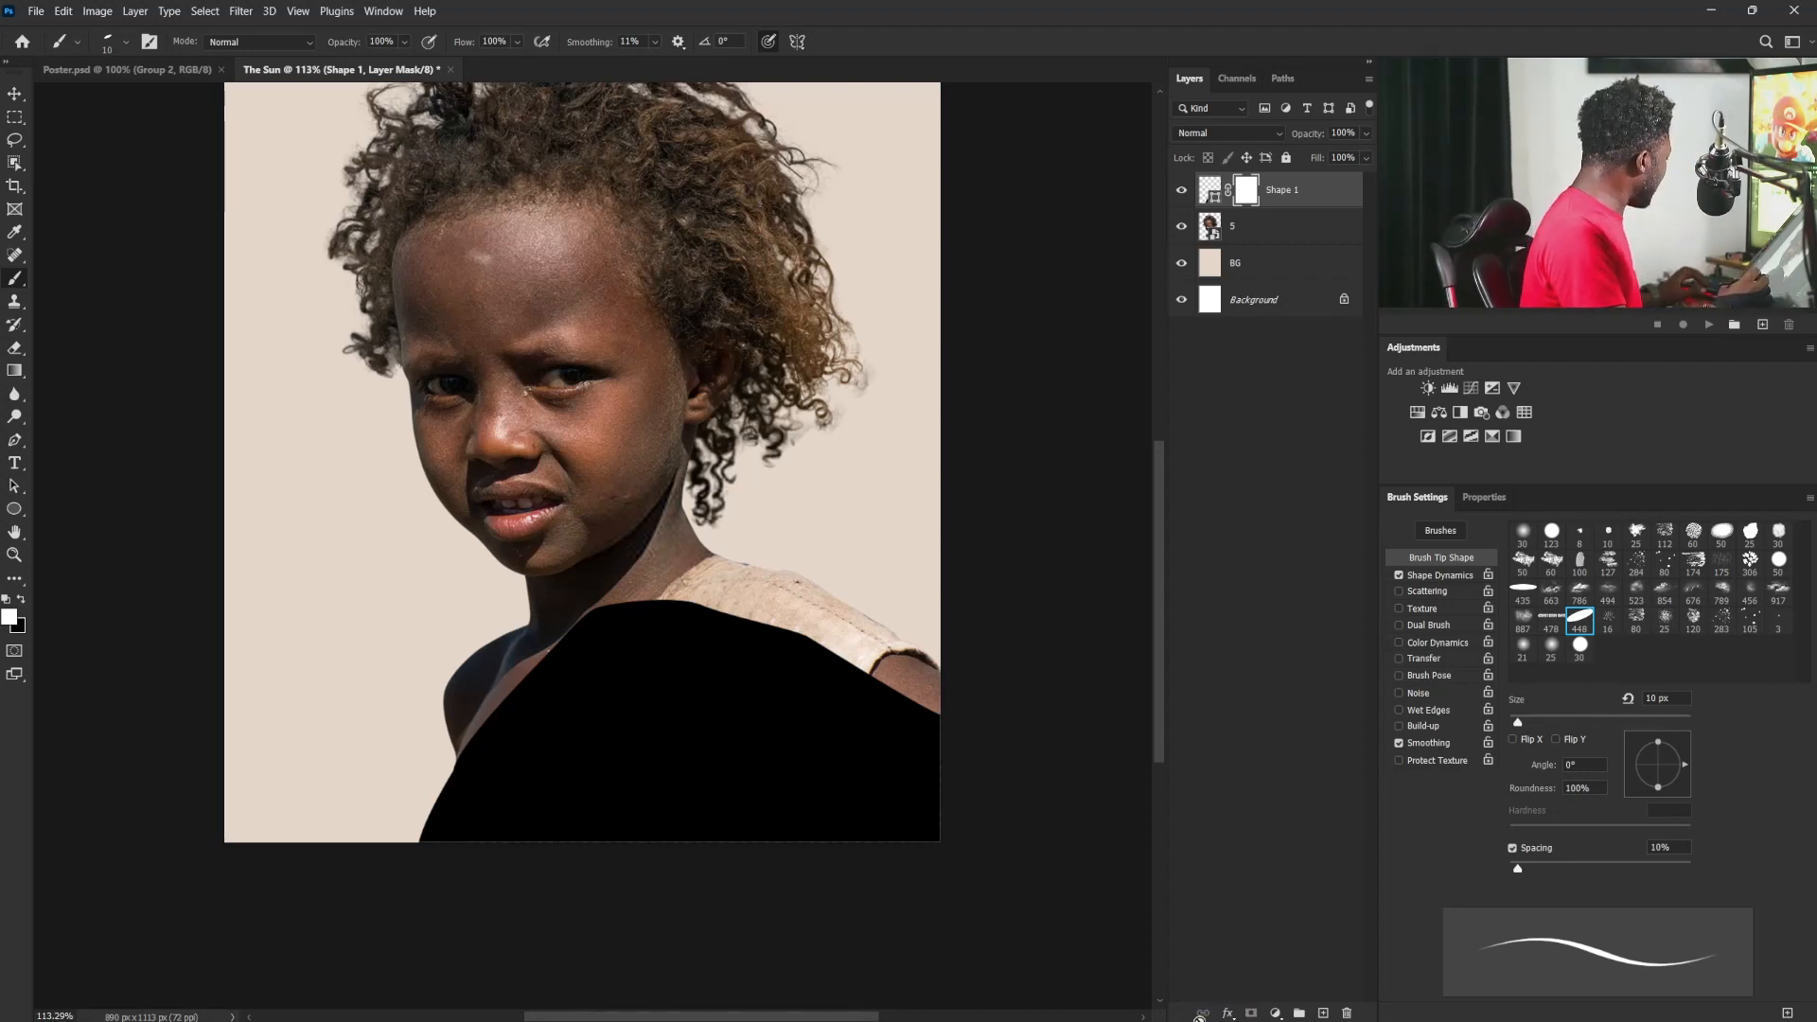
click(1523, 536)
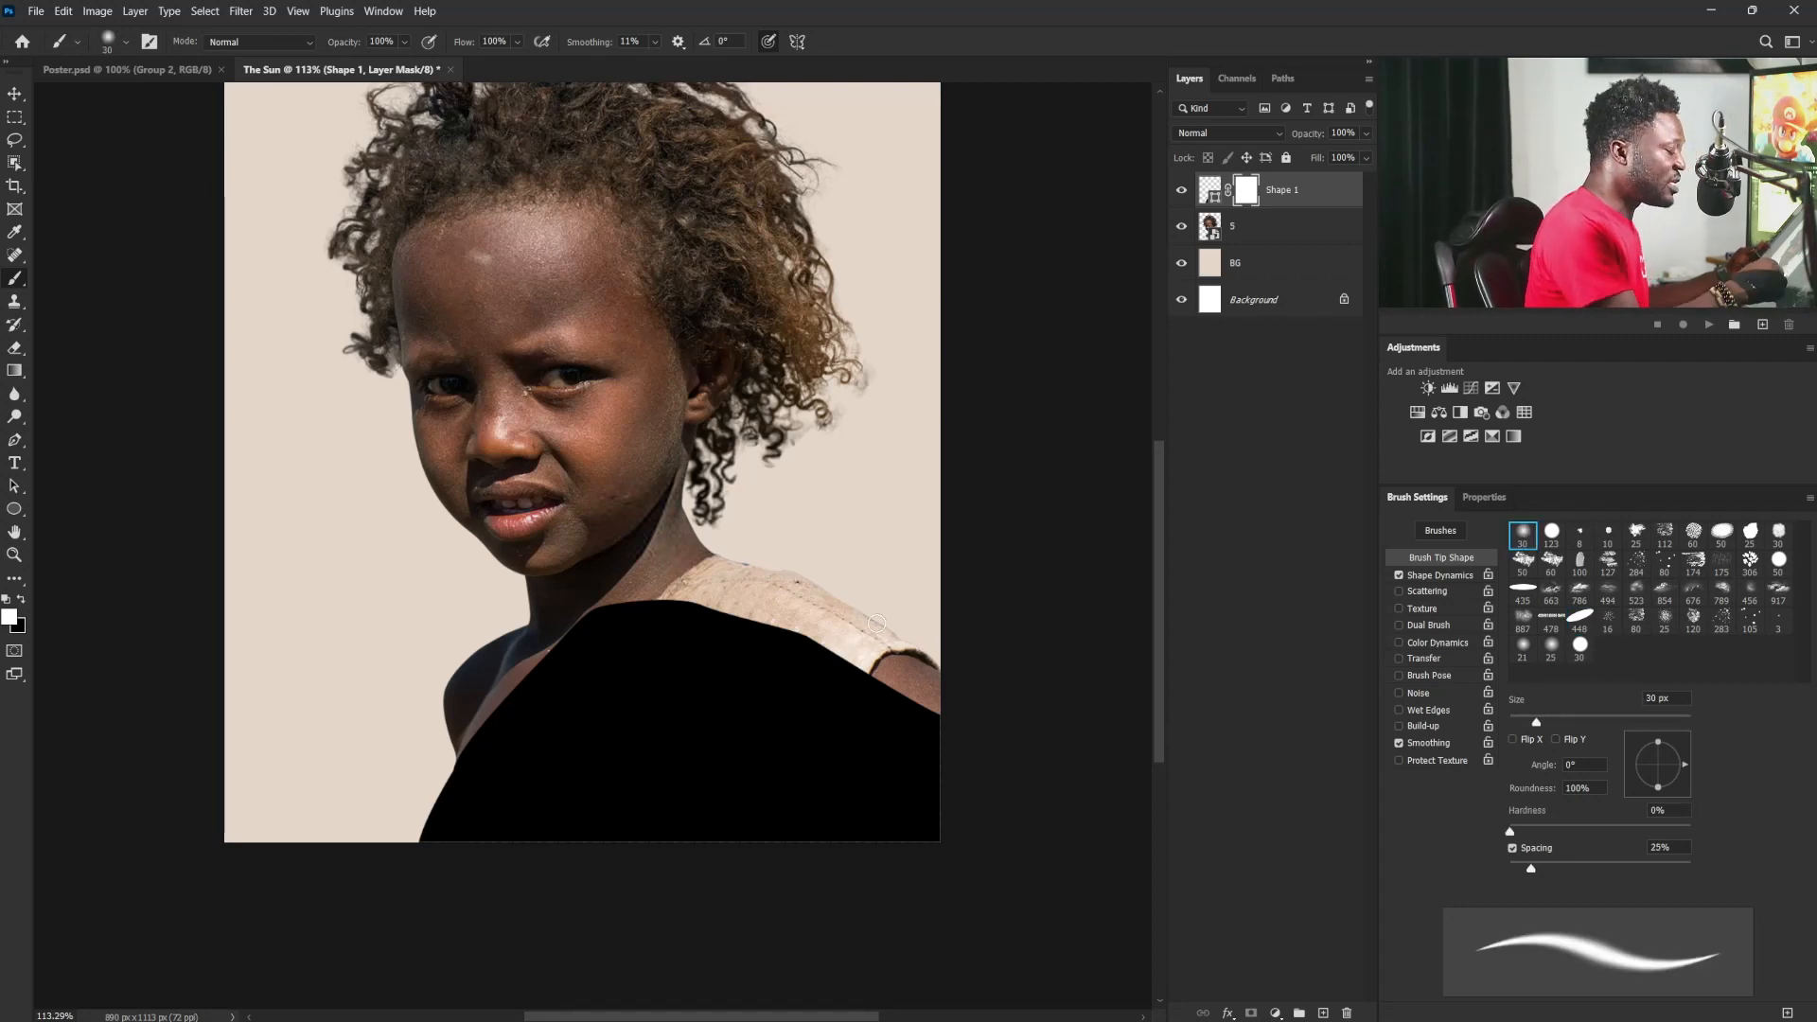
key(bracketright)
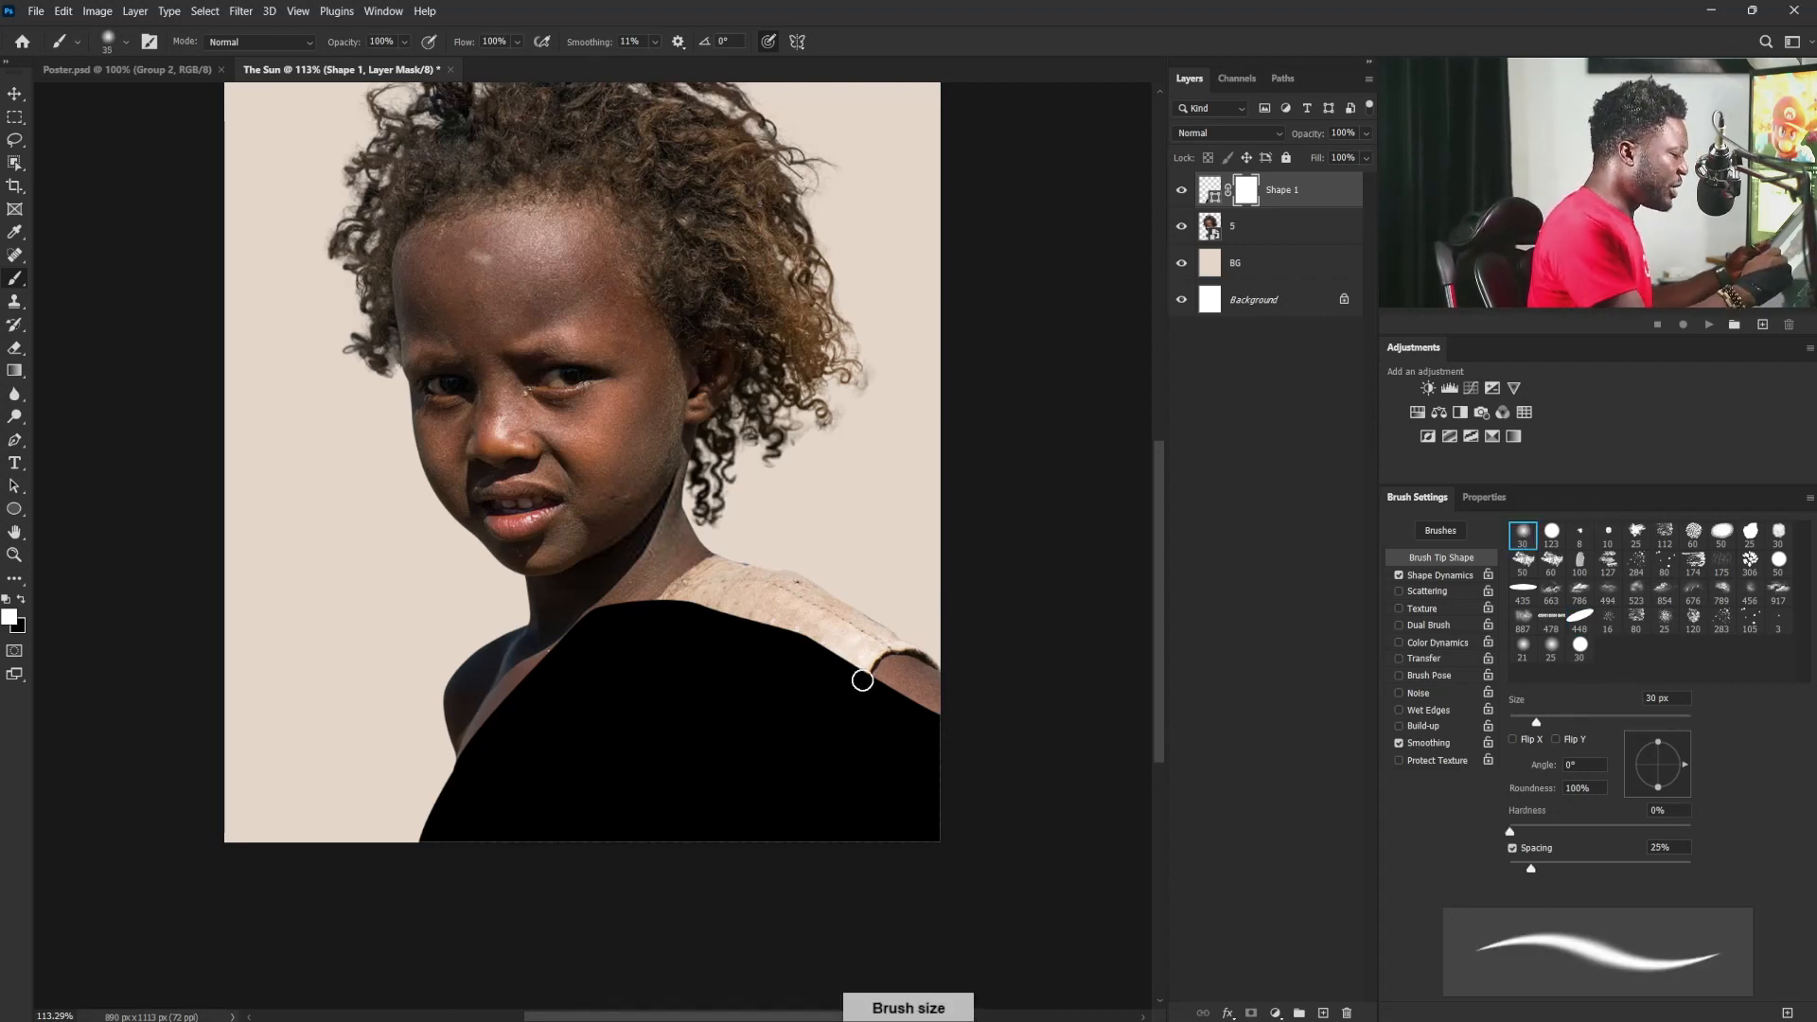
key(bracketright)
key(bracketright)
key(bracketright)
key(bracketright)
key(bracketright)
key(bracketright)
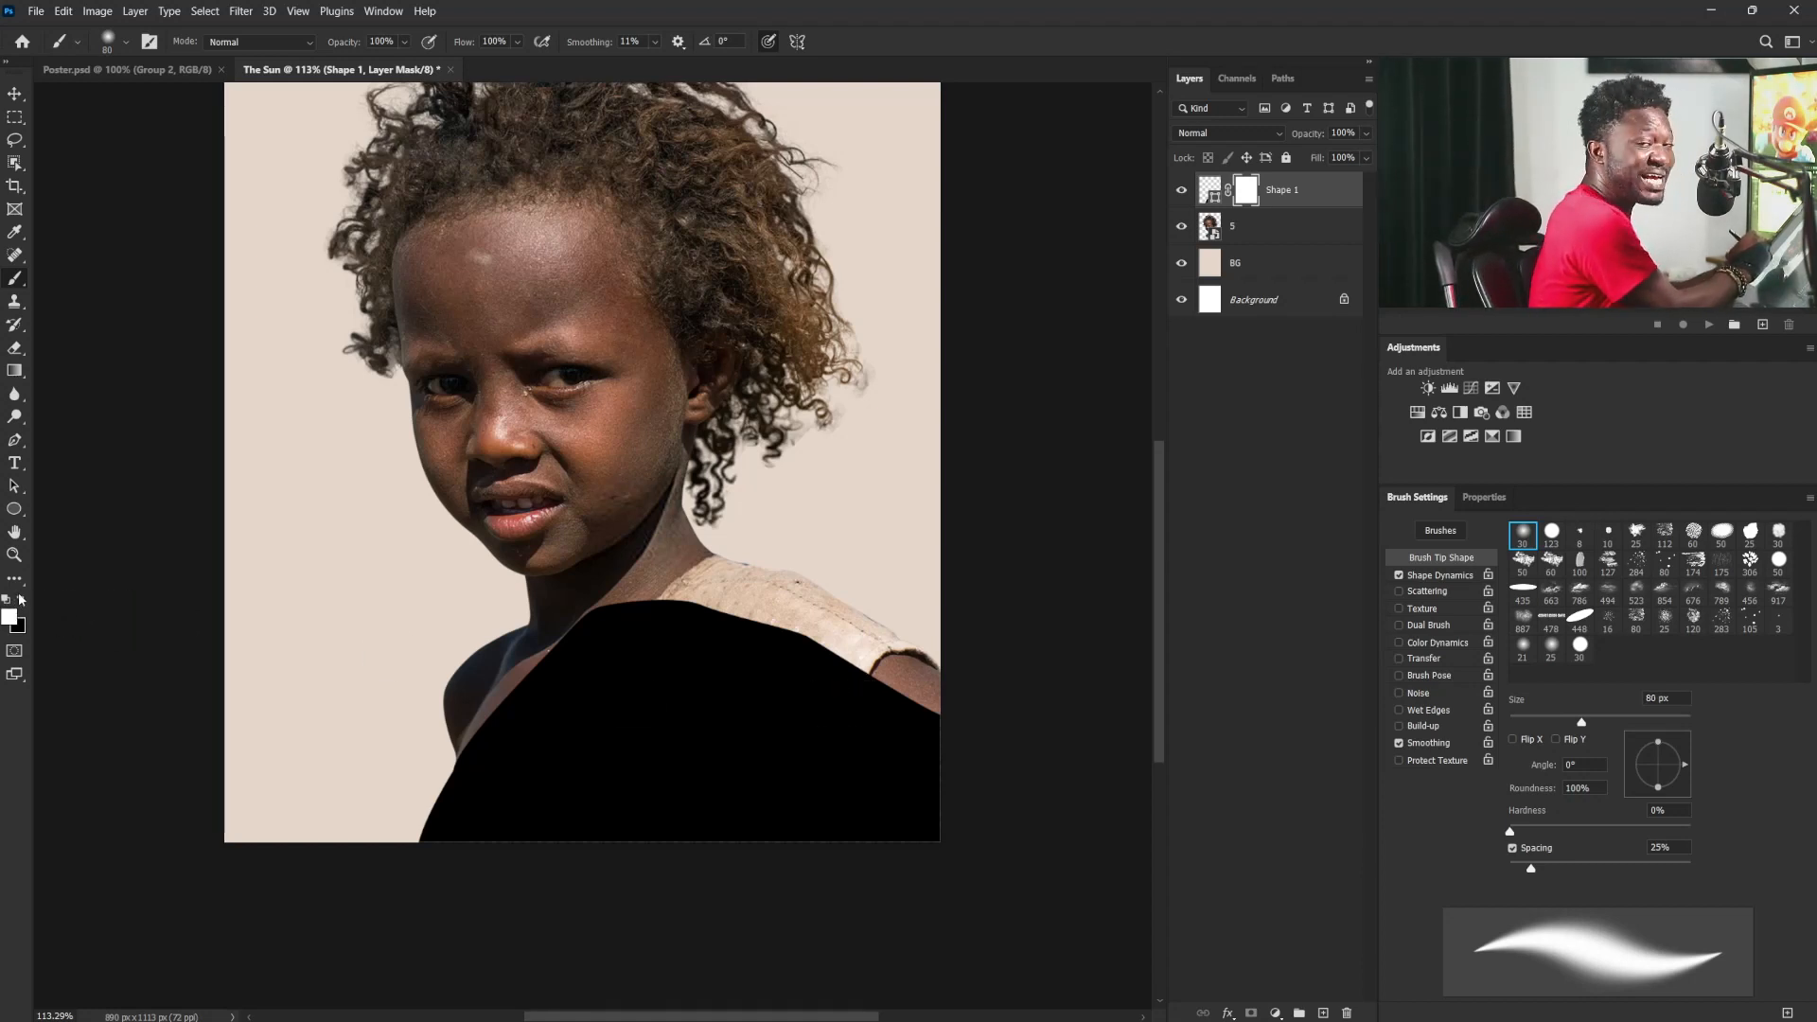
click(24, 599)
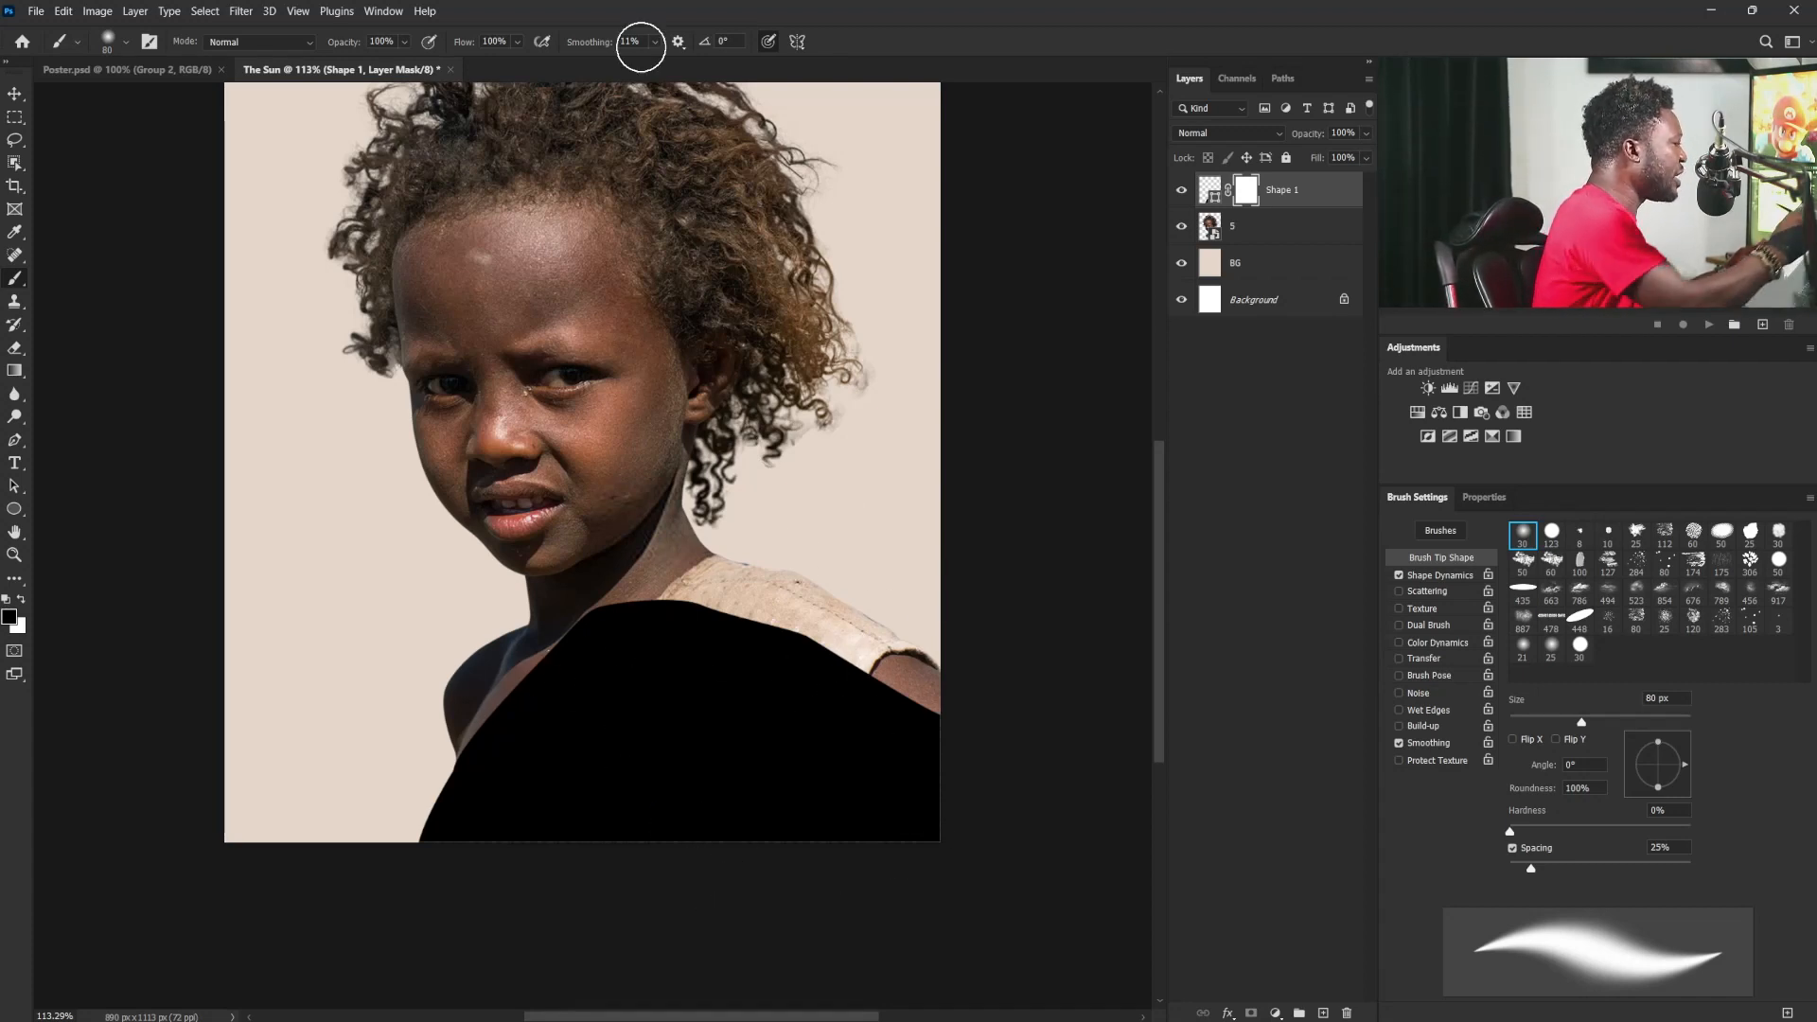
Step: Turn off pressure-controlled brush size and enable Transfer with the opacity jitter controlled by Pen Pressure
click(776, 42)
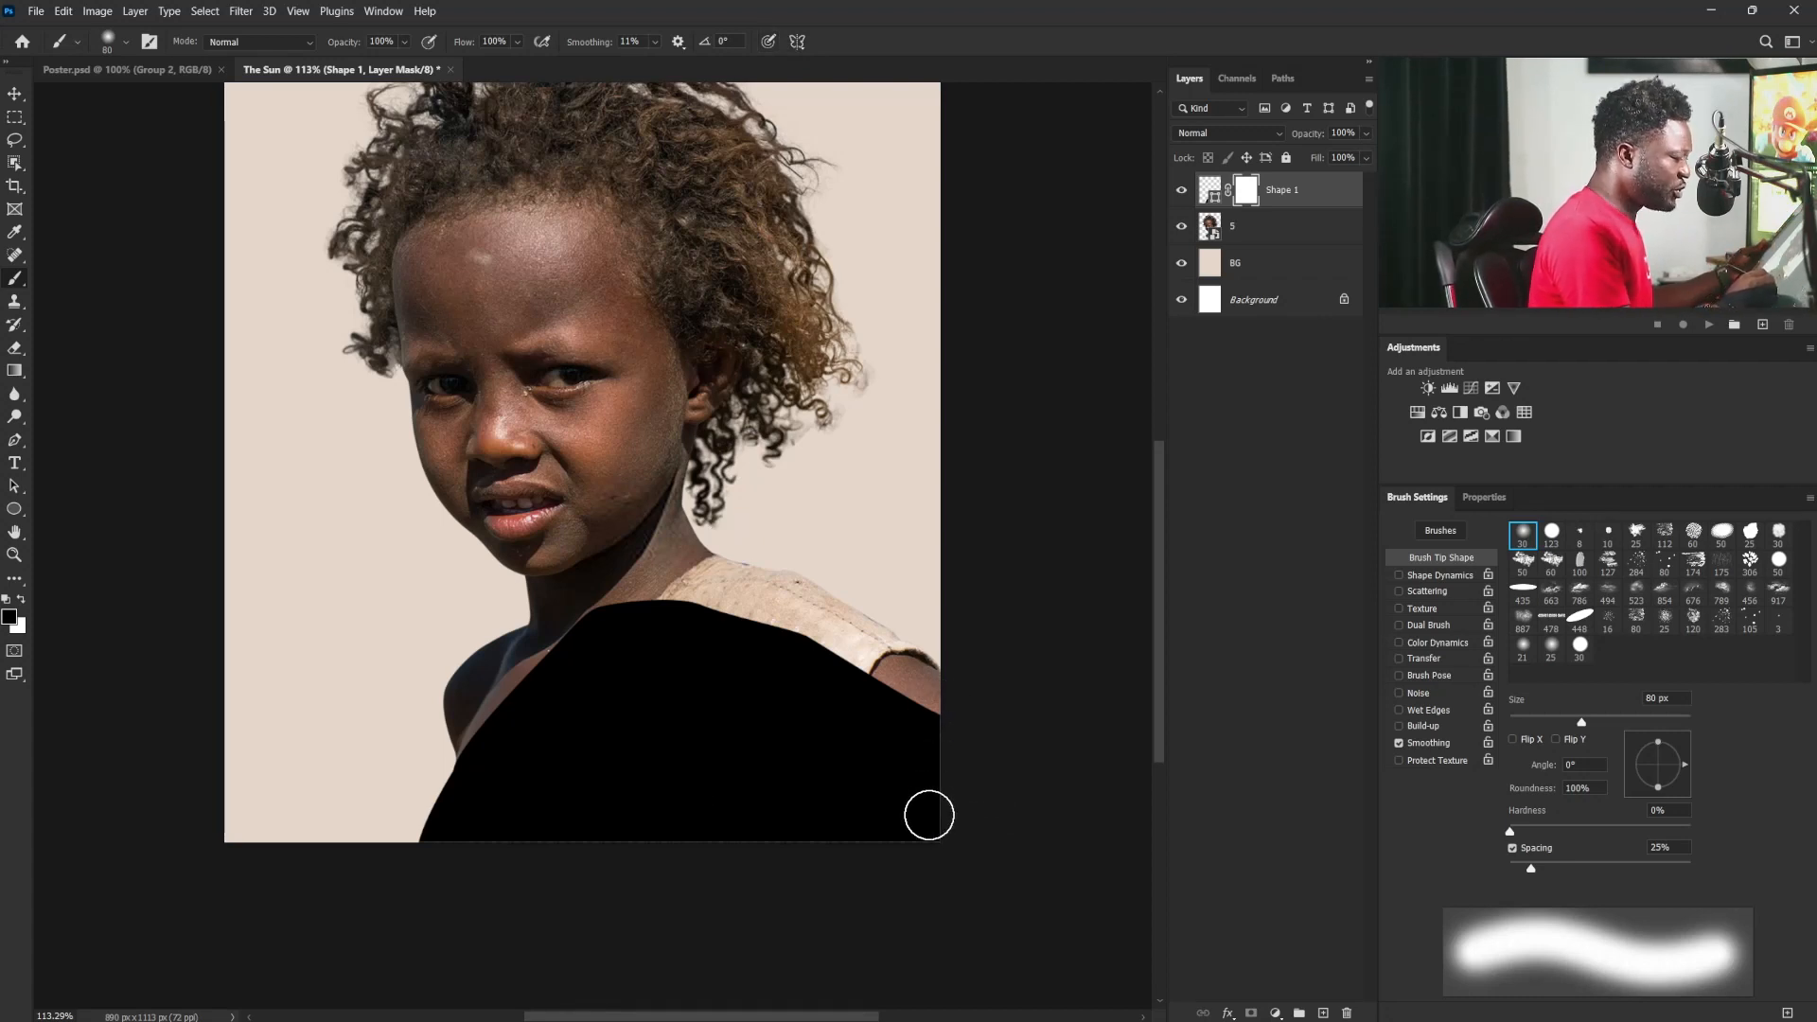
click(1398, 659)
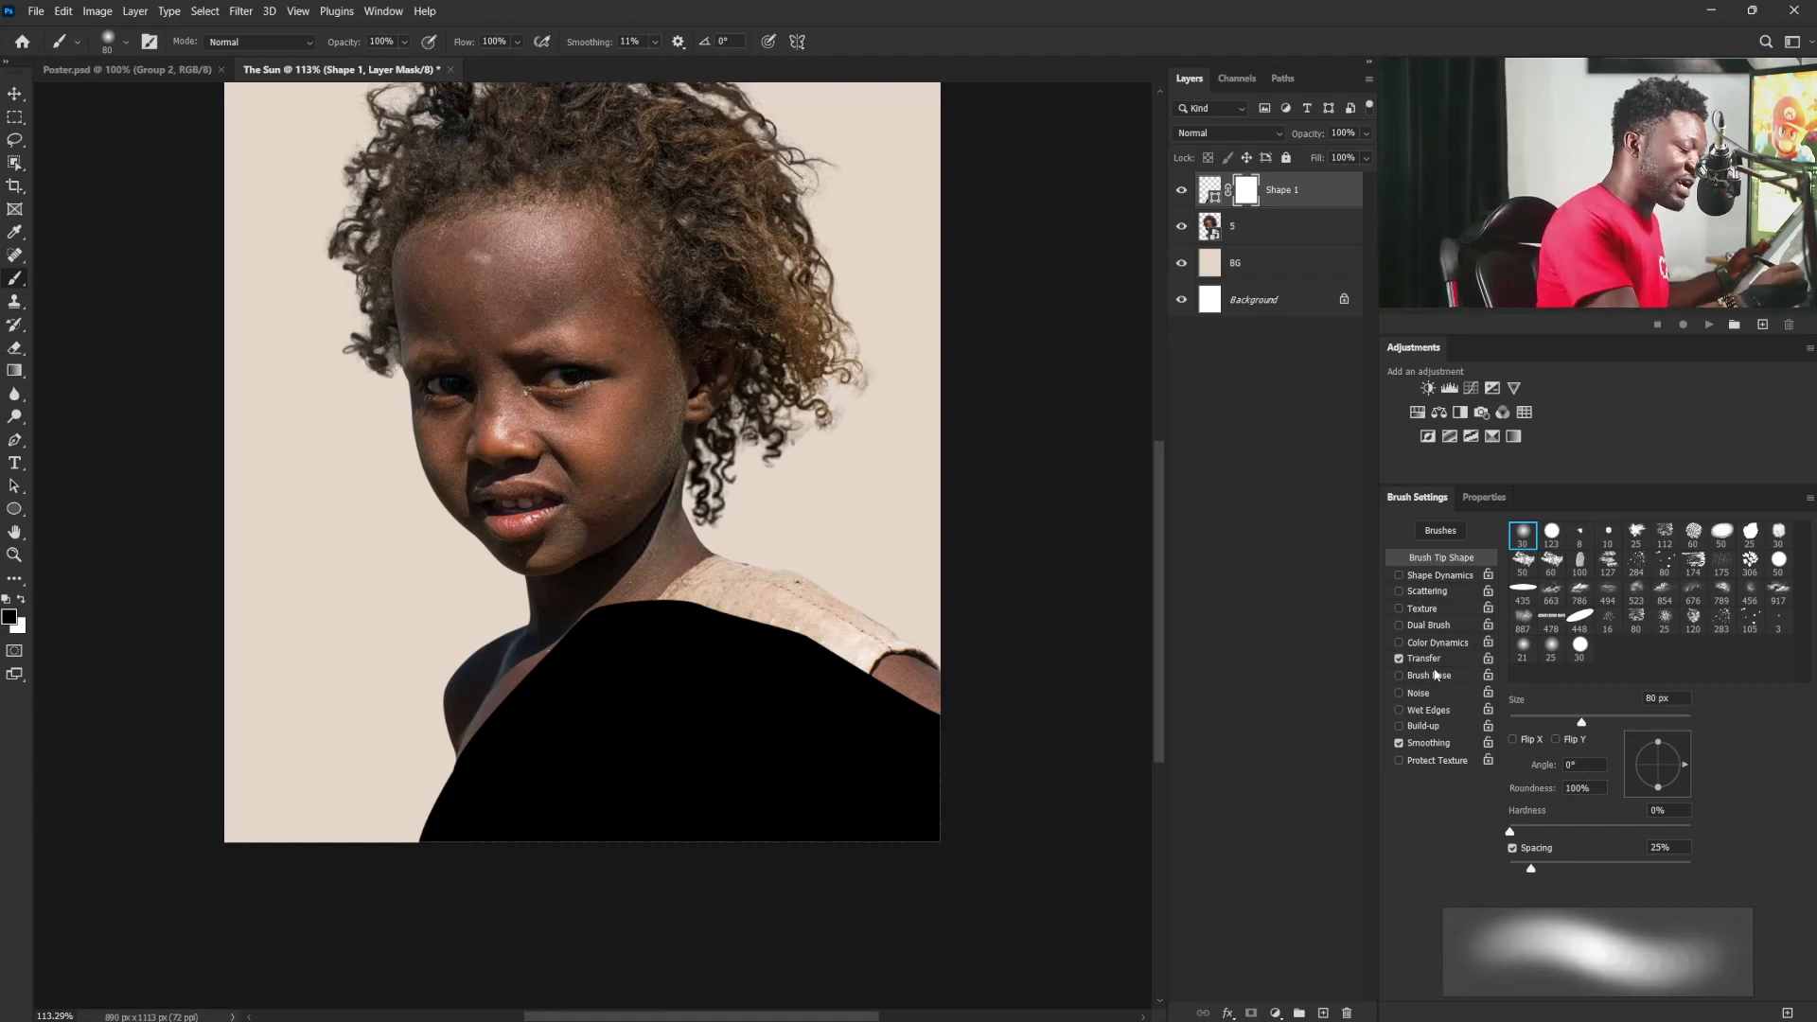
click(505, 42)
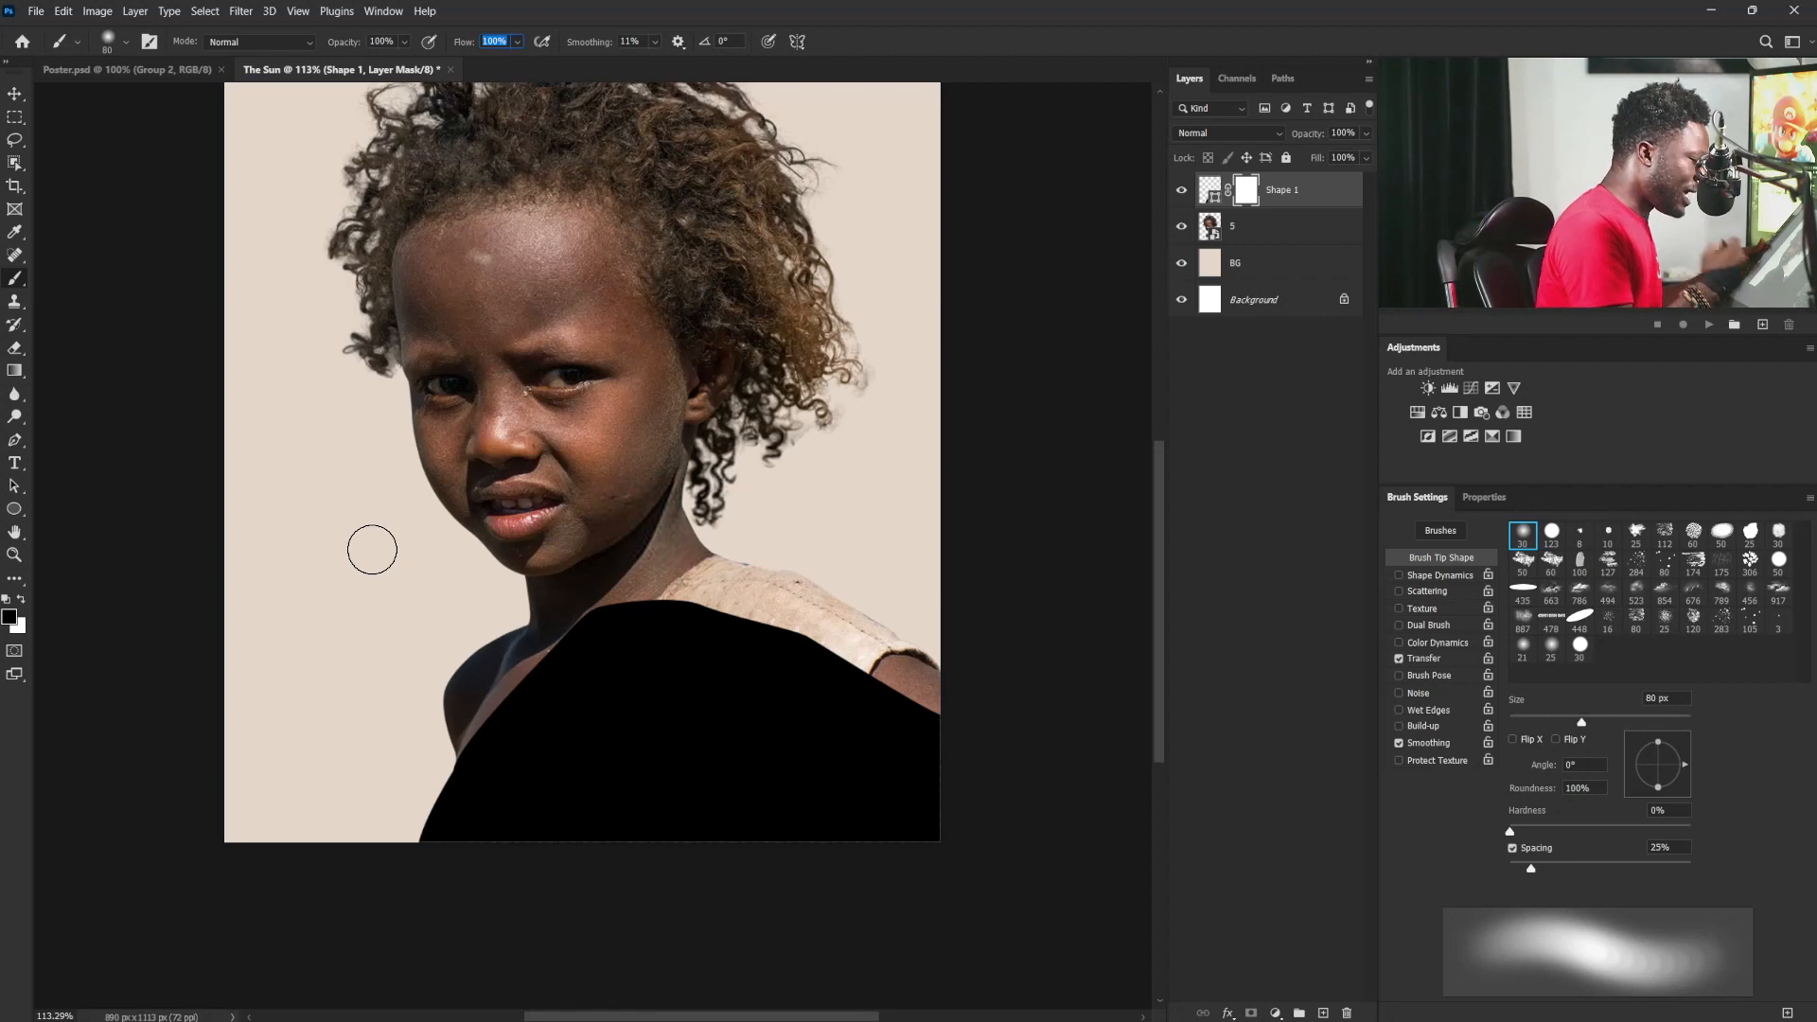
click(1427, 661)
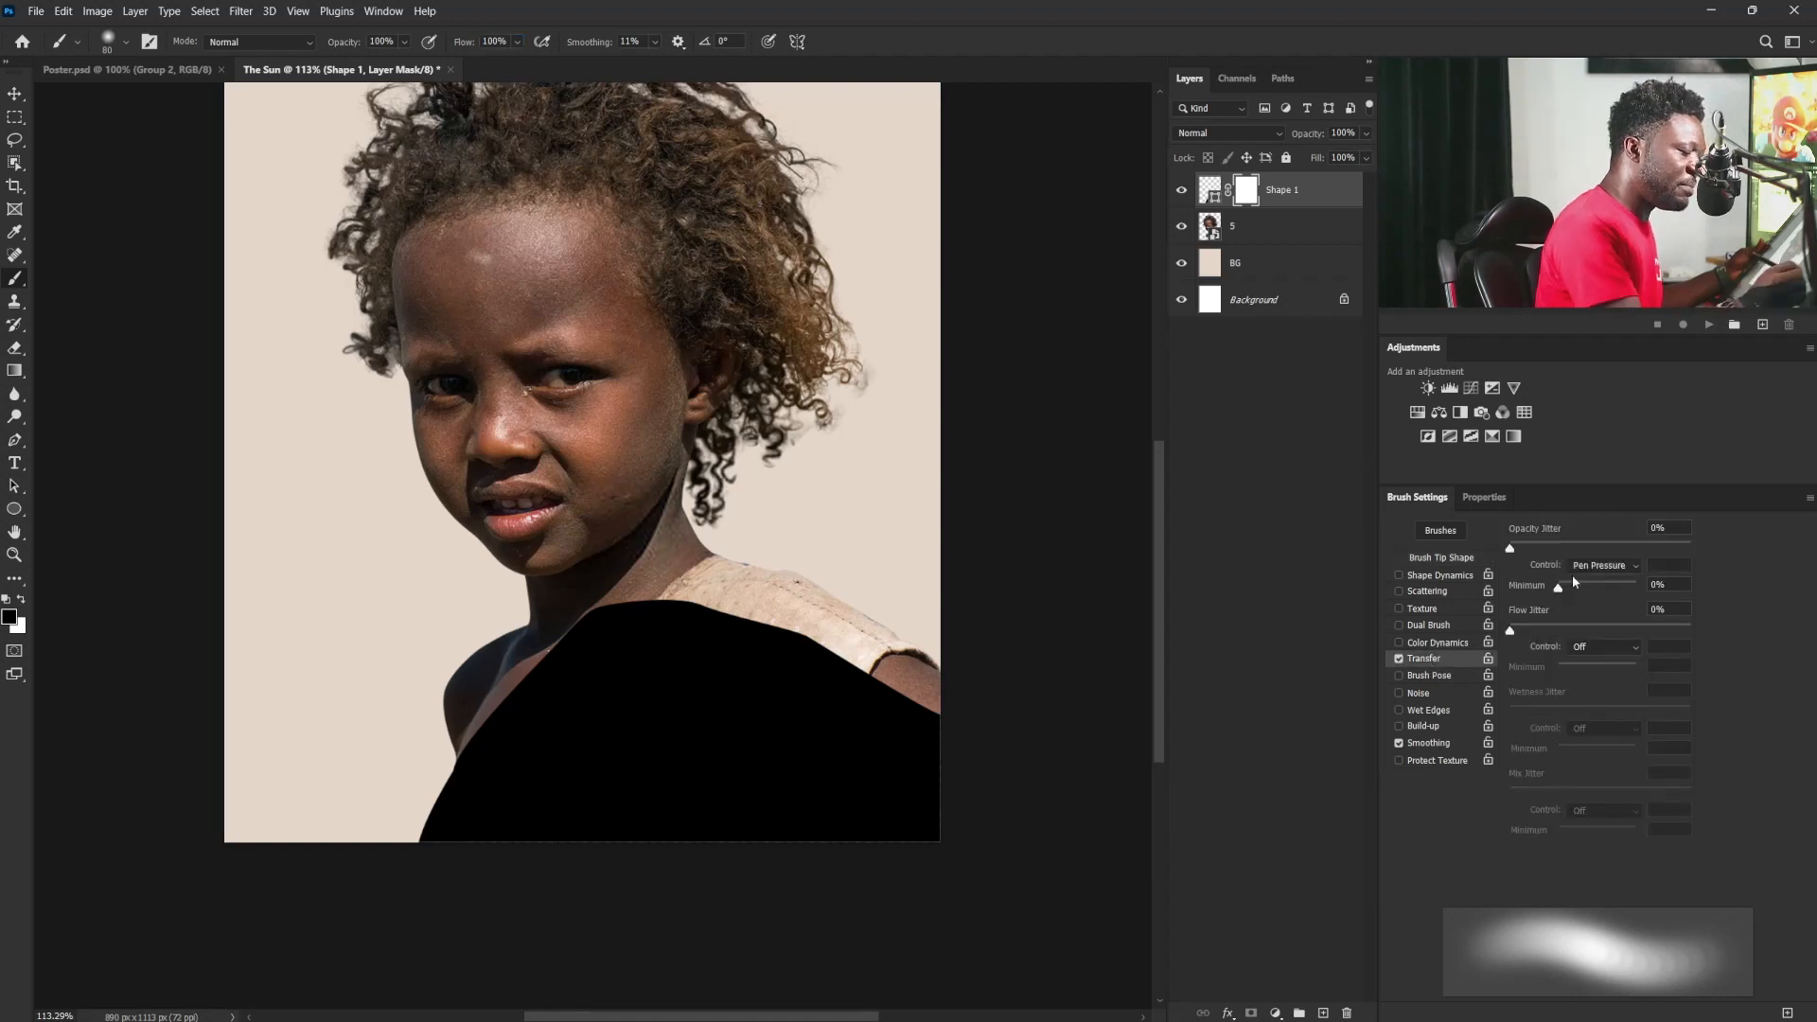
click(1599, 566)
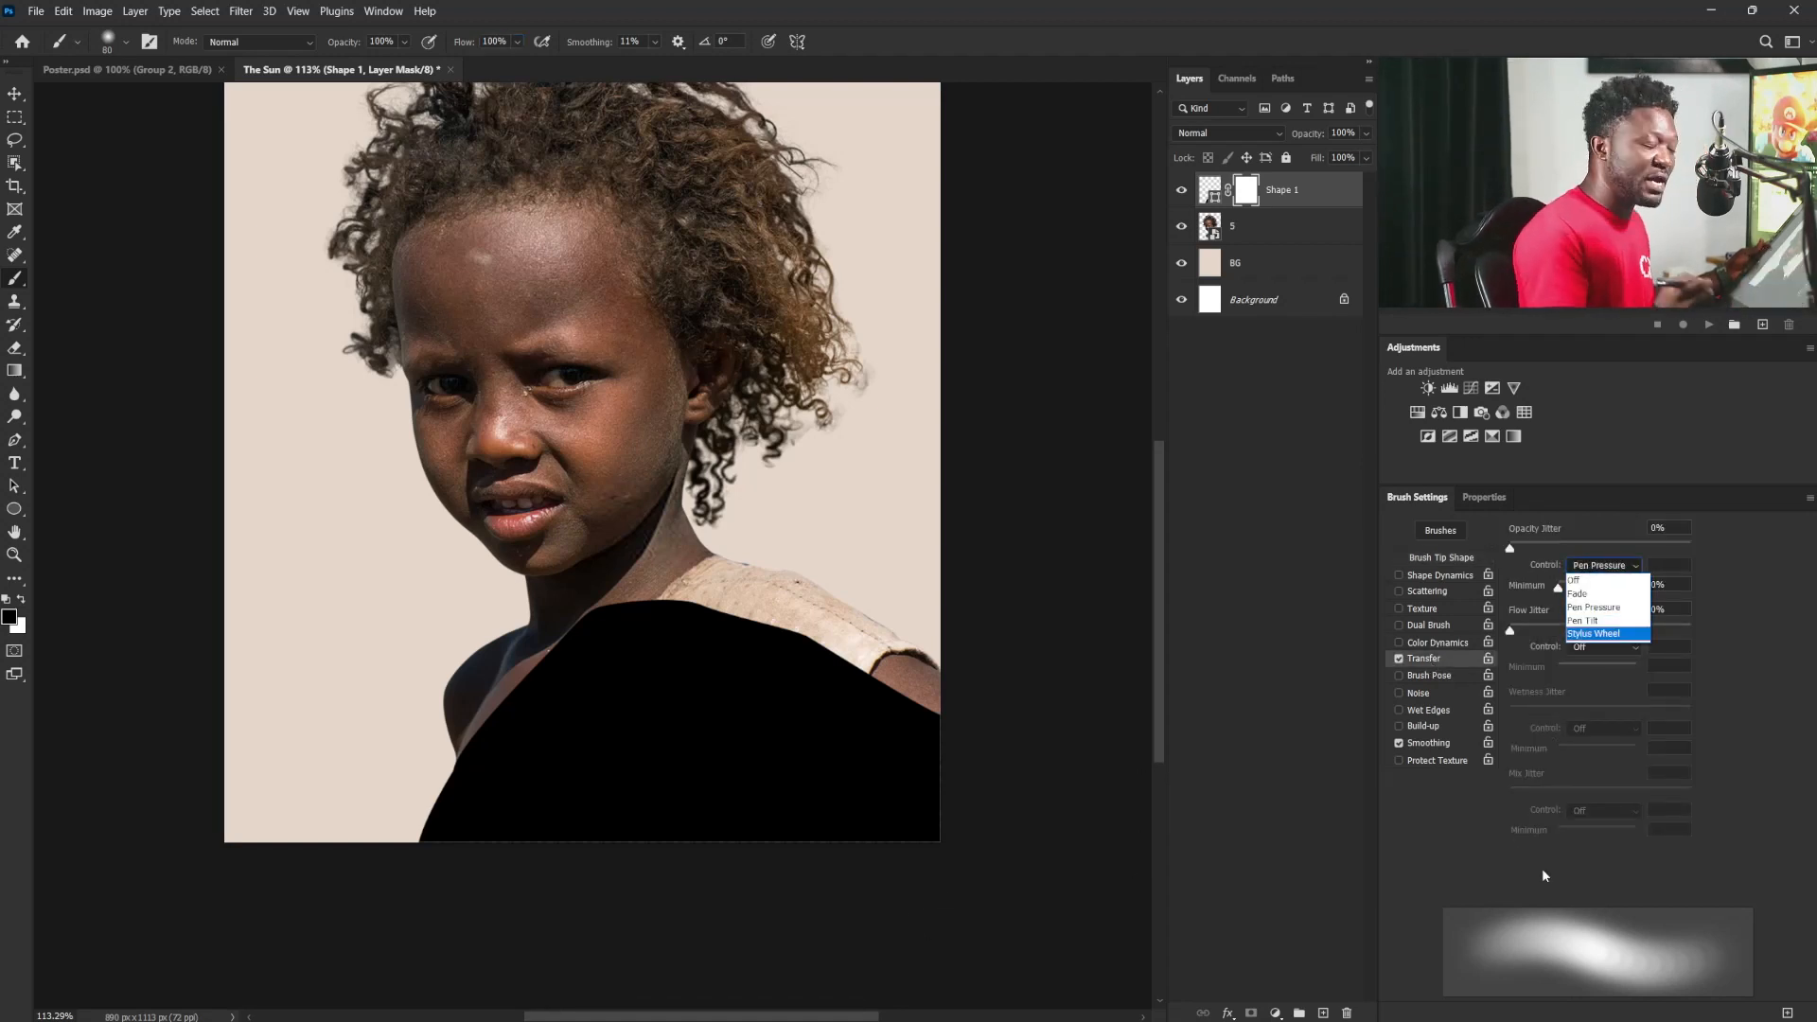
click(1245, 195)
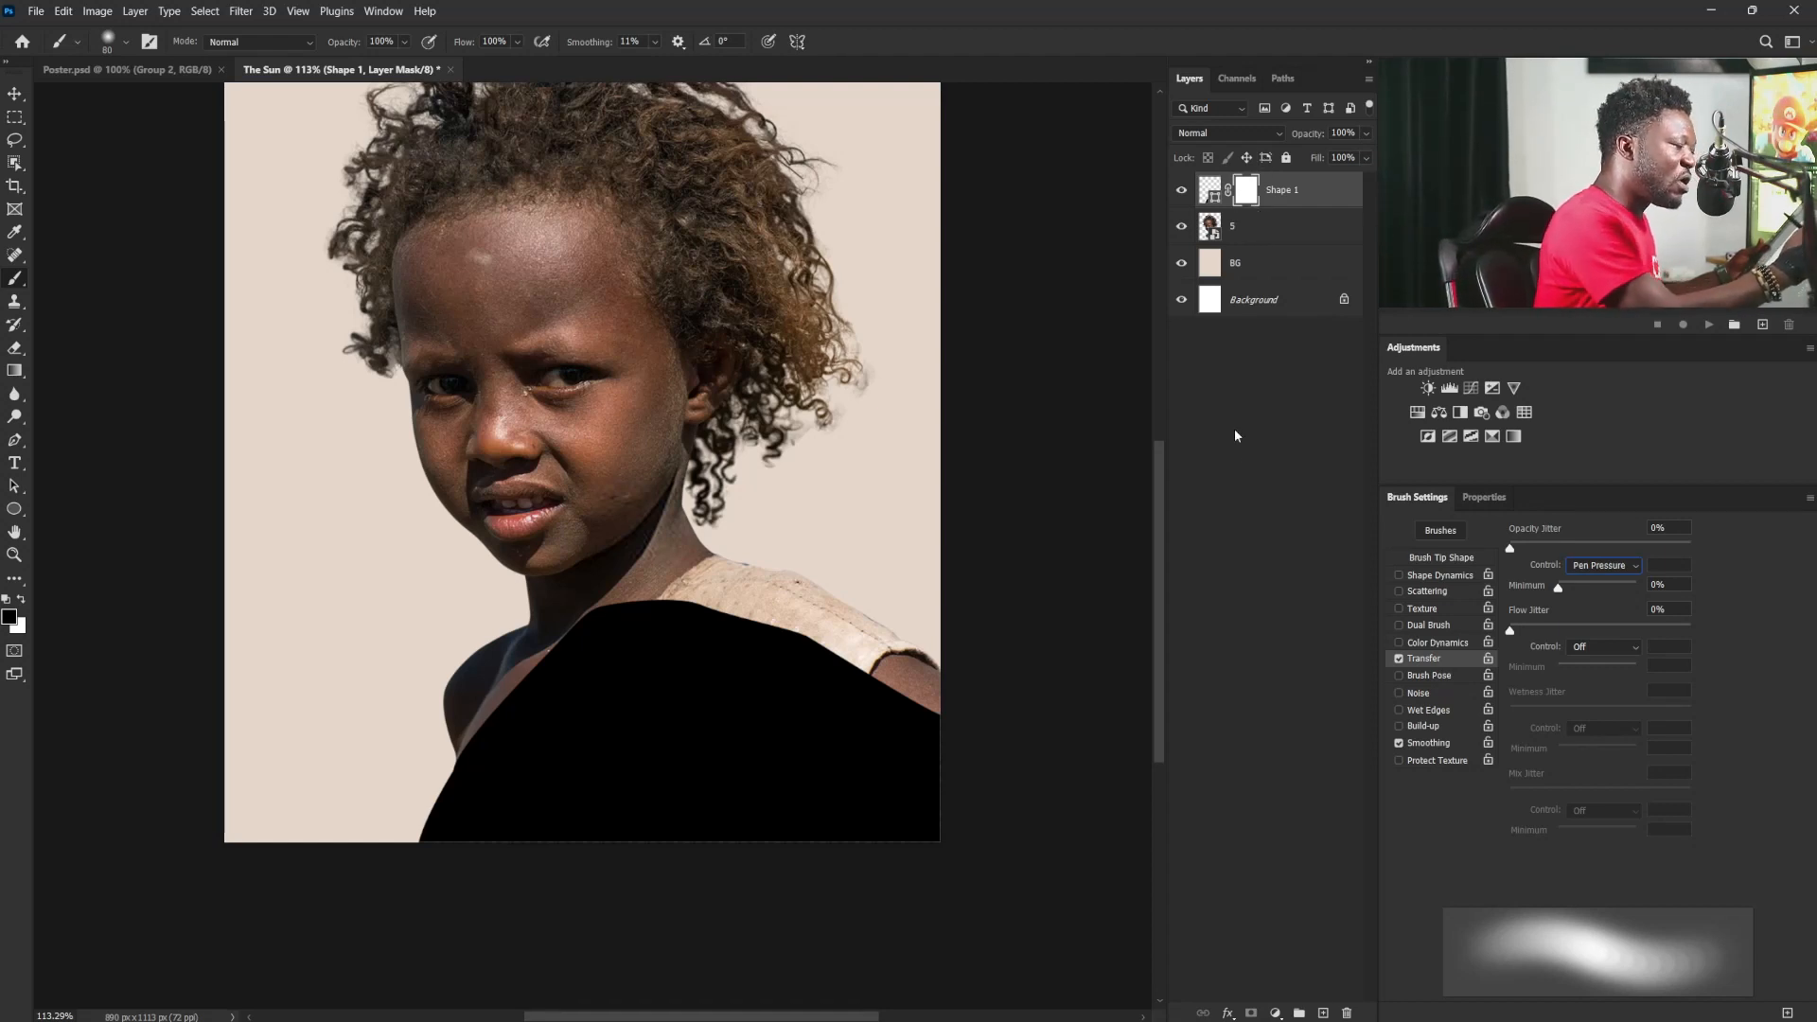
Step: Paint black on the black shape's layer mask along its upper edge to bring back the girl's neckline and patterned dress
click(1212, 195)
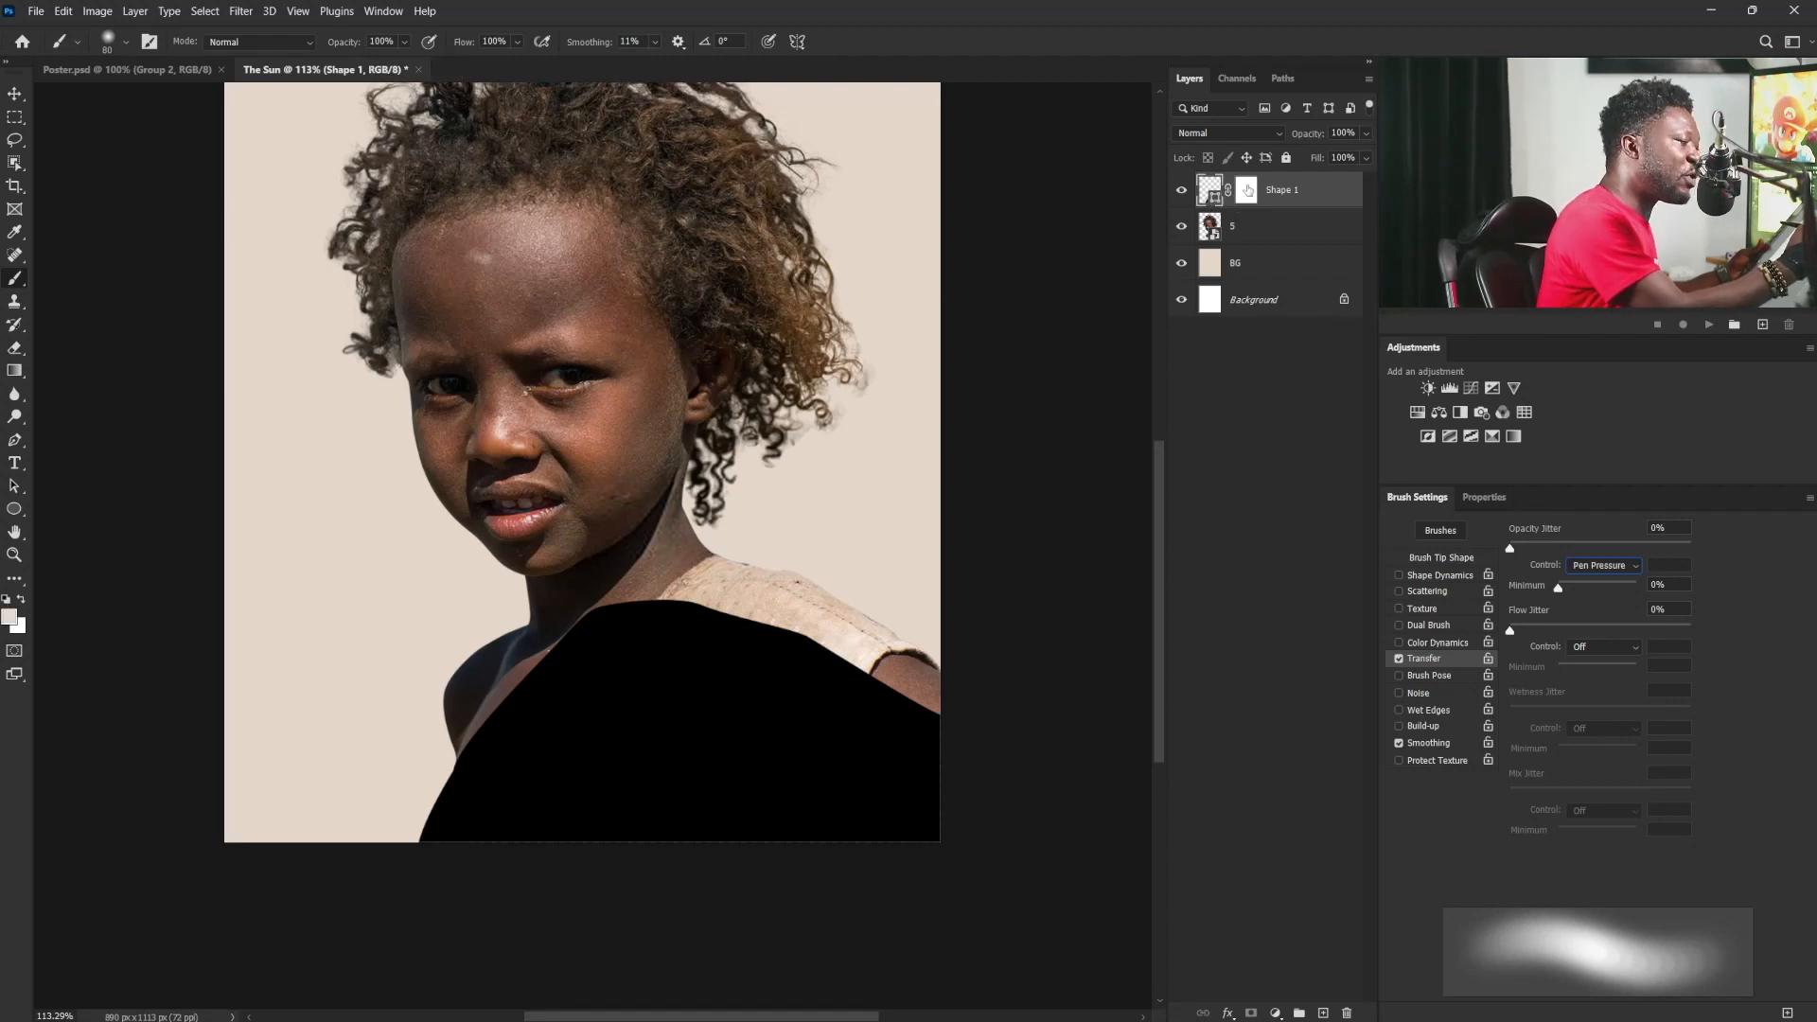
click(1248, 194)
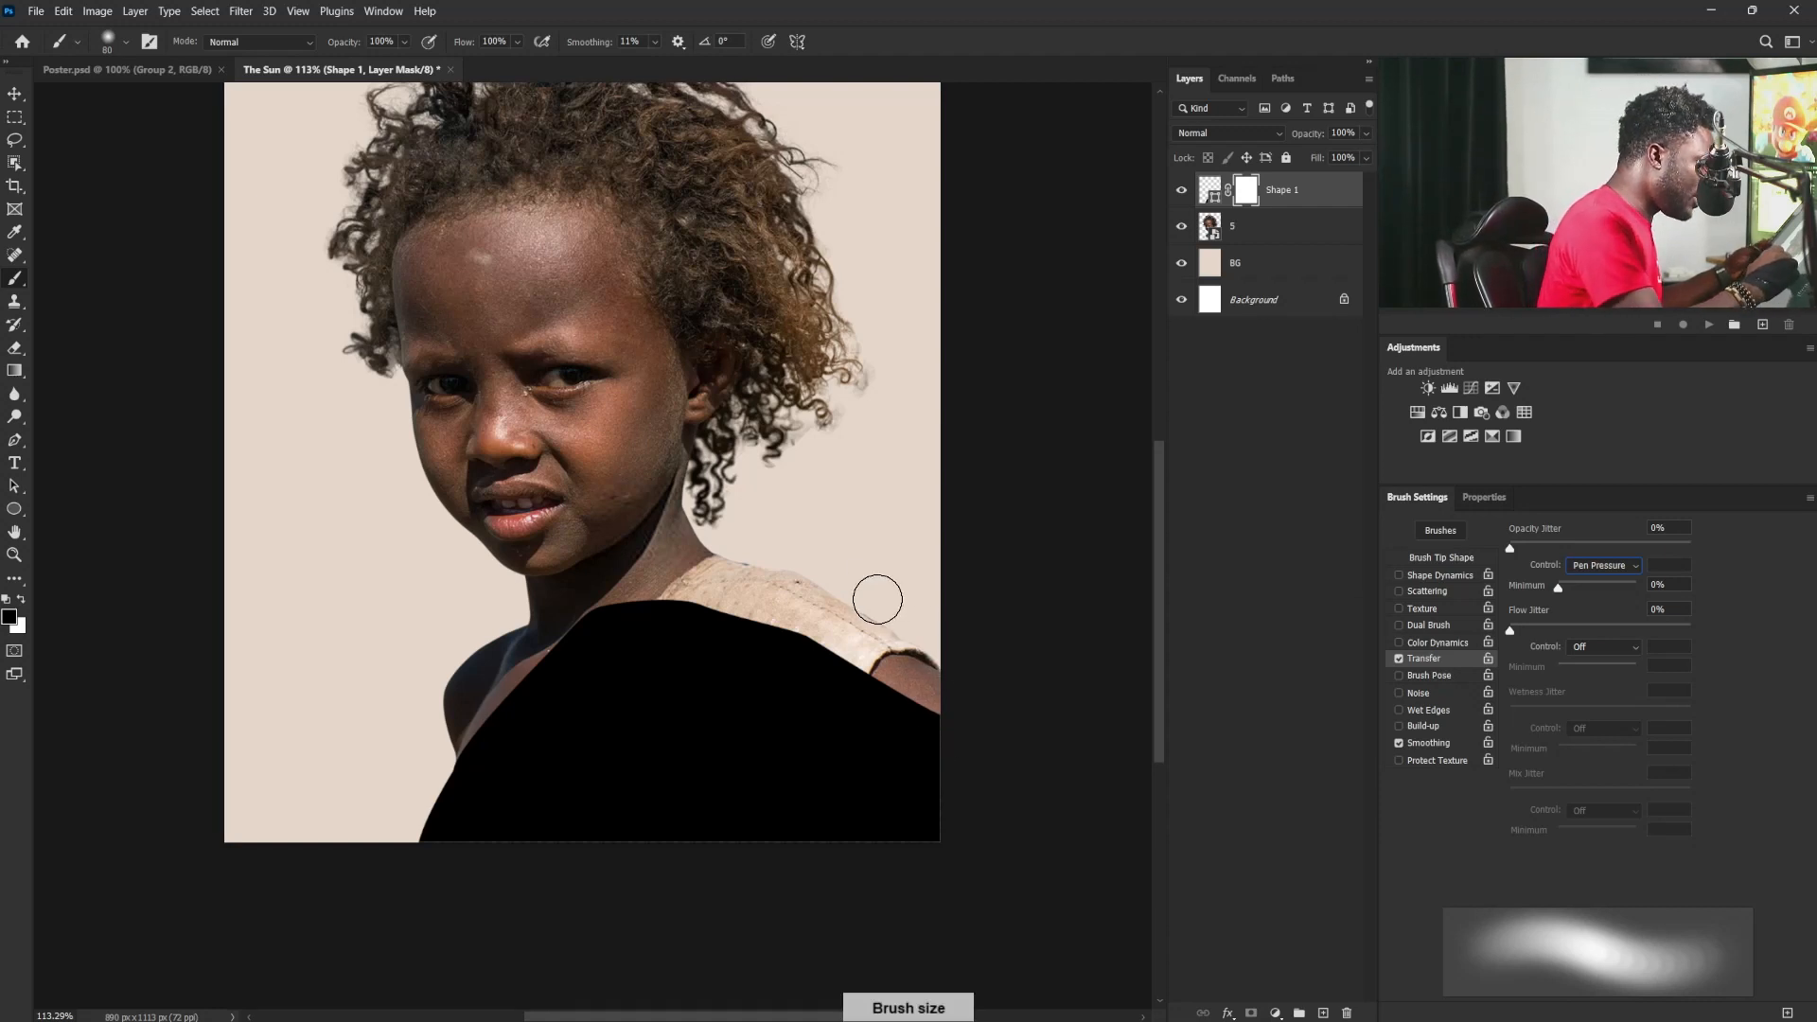
mouse_move(847, 660)
mouse_down()
mouse_move(824, 599)
mouse_move(821, 654)
mouse_move(816, 610)
mouse_move(710, 696)
mouse_move(687, 574)
mouse_move(642, 615)
mouse_move(671, 551)
mouse_move(705, 570)
mouse_move(692, 595)
mouse_move(573, 701)
mouse_move(598, 604)
mouse_move(502, 706)
mouse_move(524, 662)
mouse_move(501, 694)
mouse_move(507, 675)
mouse_move(550, 647)
mouse_move(499, 678)
mouse_up()
key(bracketright)
key(bracketright)
key(bracketright)
key(bracketright)
key(bracketleft)
key(bracketleft)
key(bracketleft)
key(bracketleft)
key(bracketleft)
key(bracketleft)
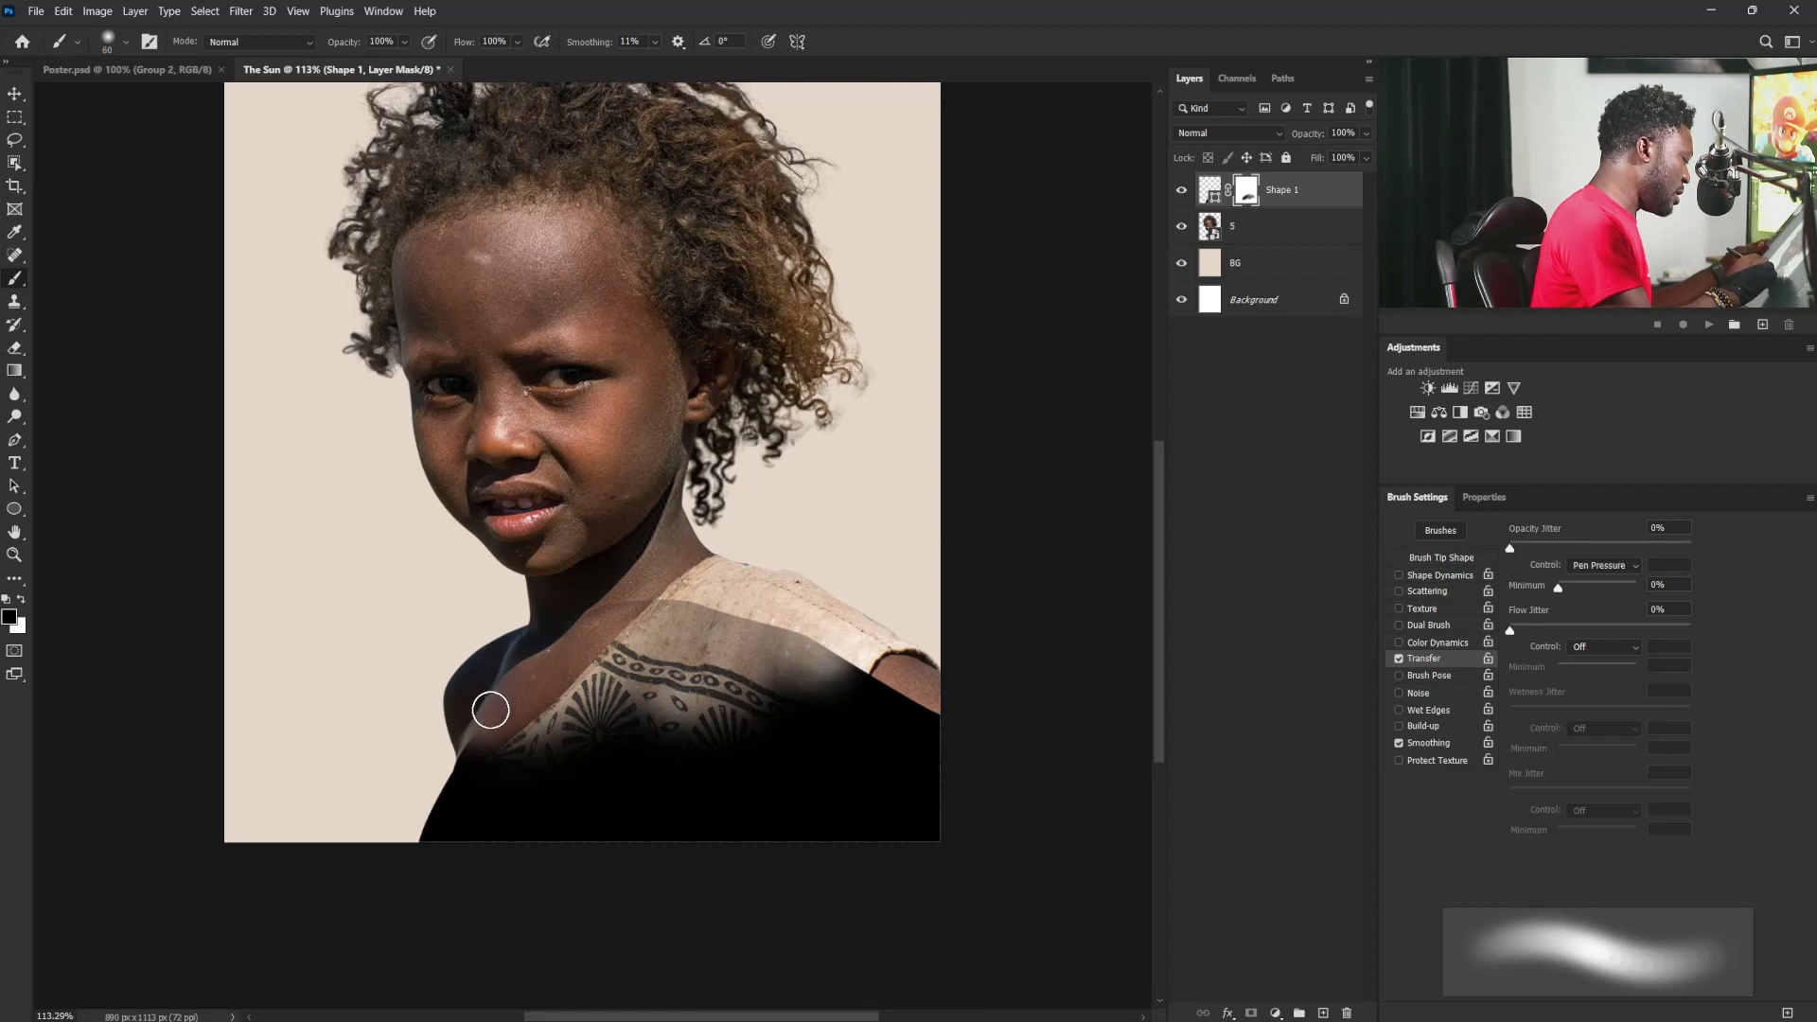
key(bracketleft)
key(bracketleft)
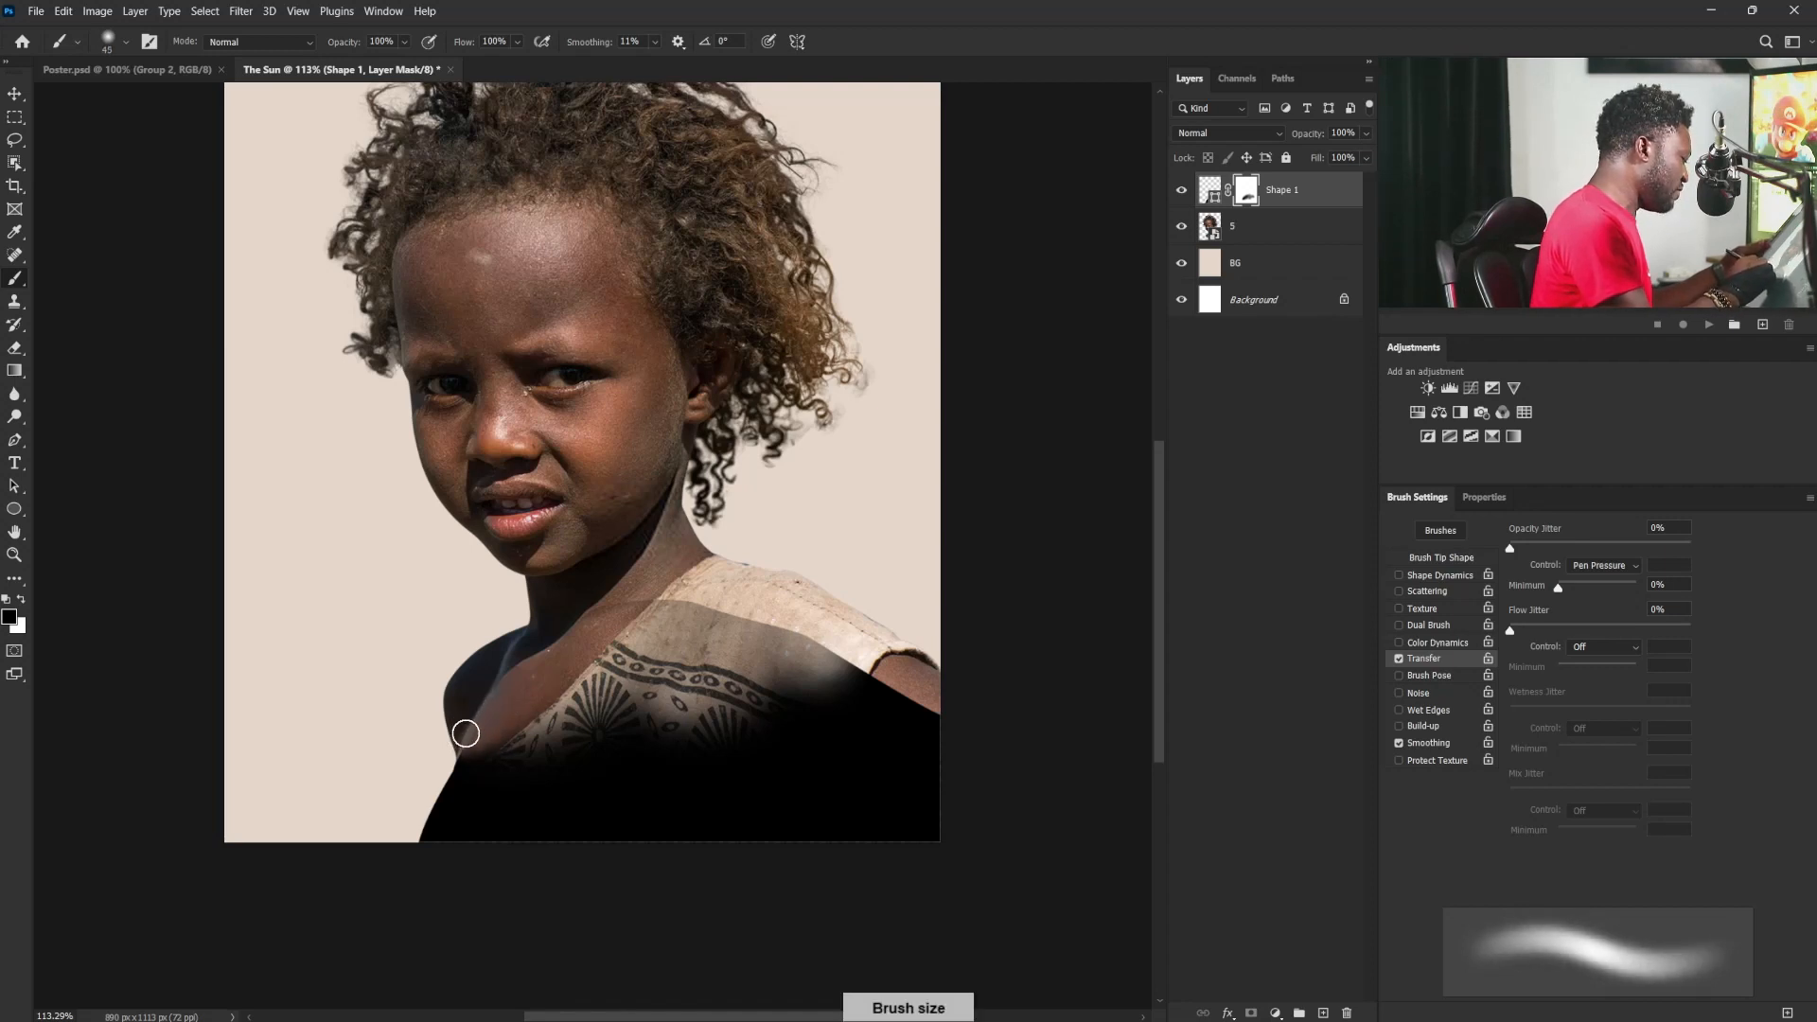
Step: Enlarge the brush to 125 px and mask away the remaining black over the girl's shoulder and upper arm
key(bracketright)
key(bracketright)
key(bracketright)
key(bracketright)
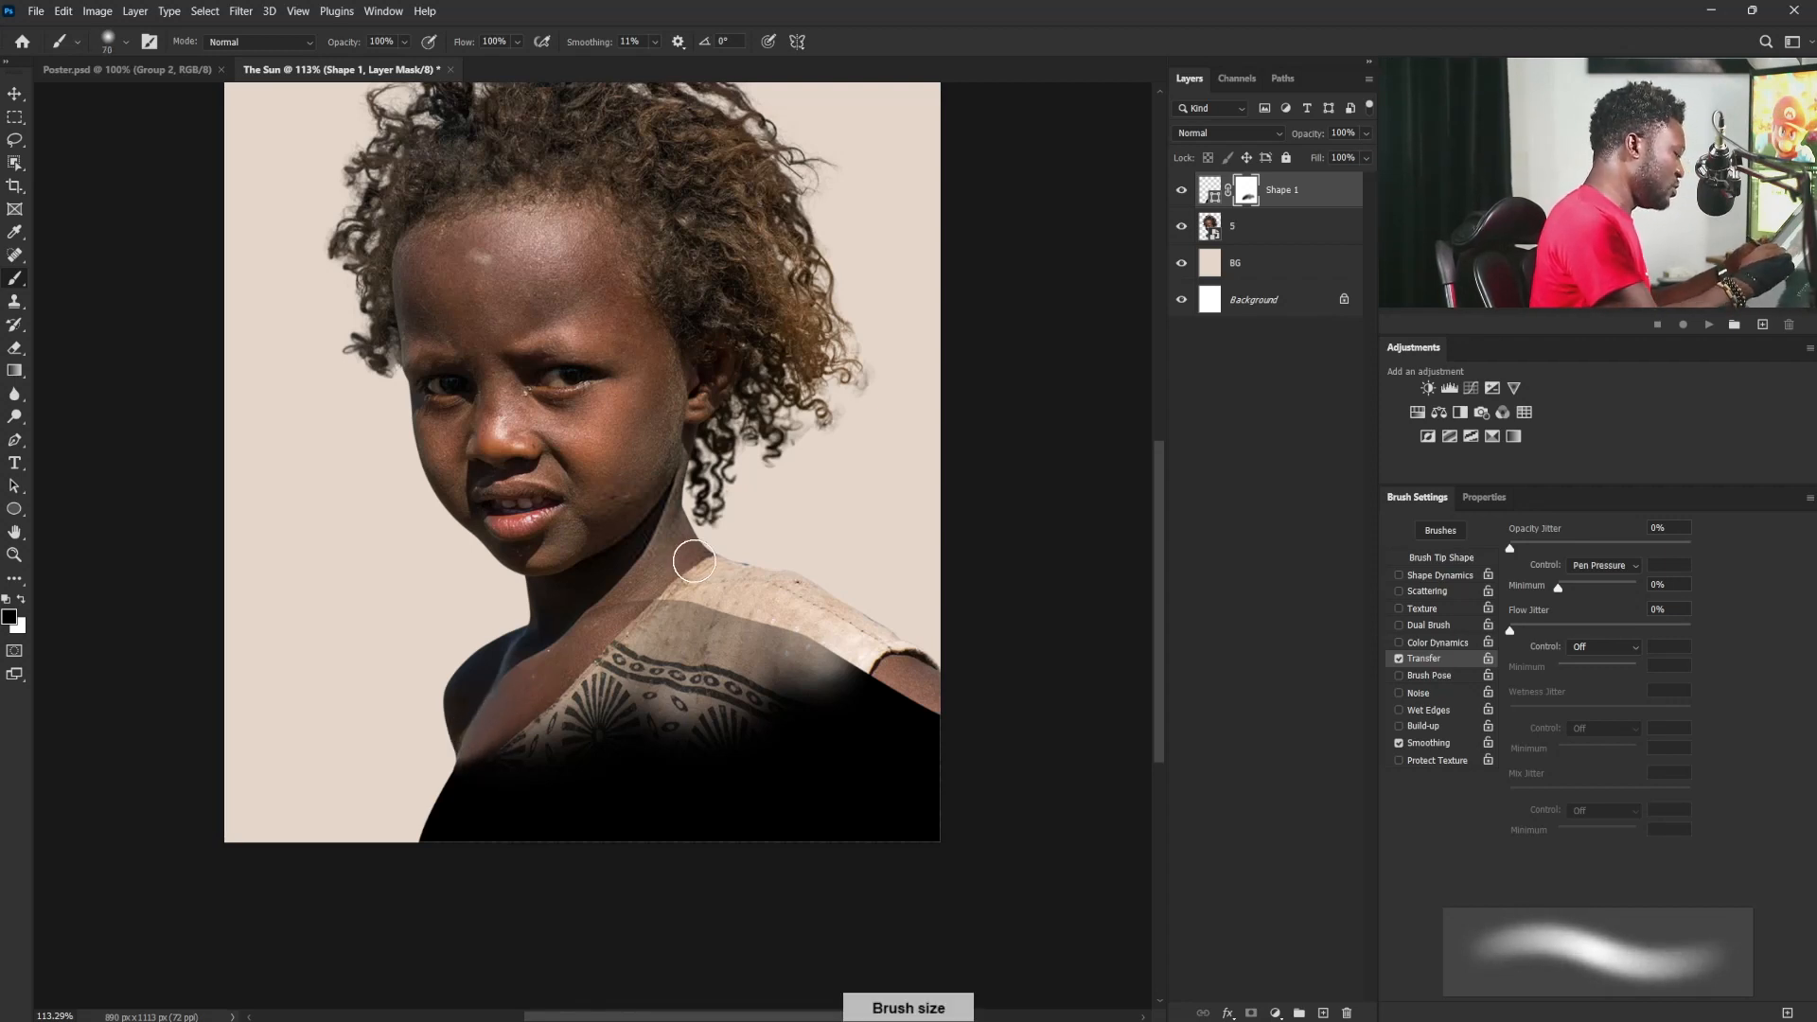
key(bracketright)
key(bracketright)
key(bracketright)
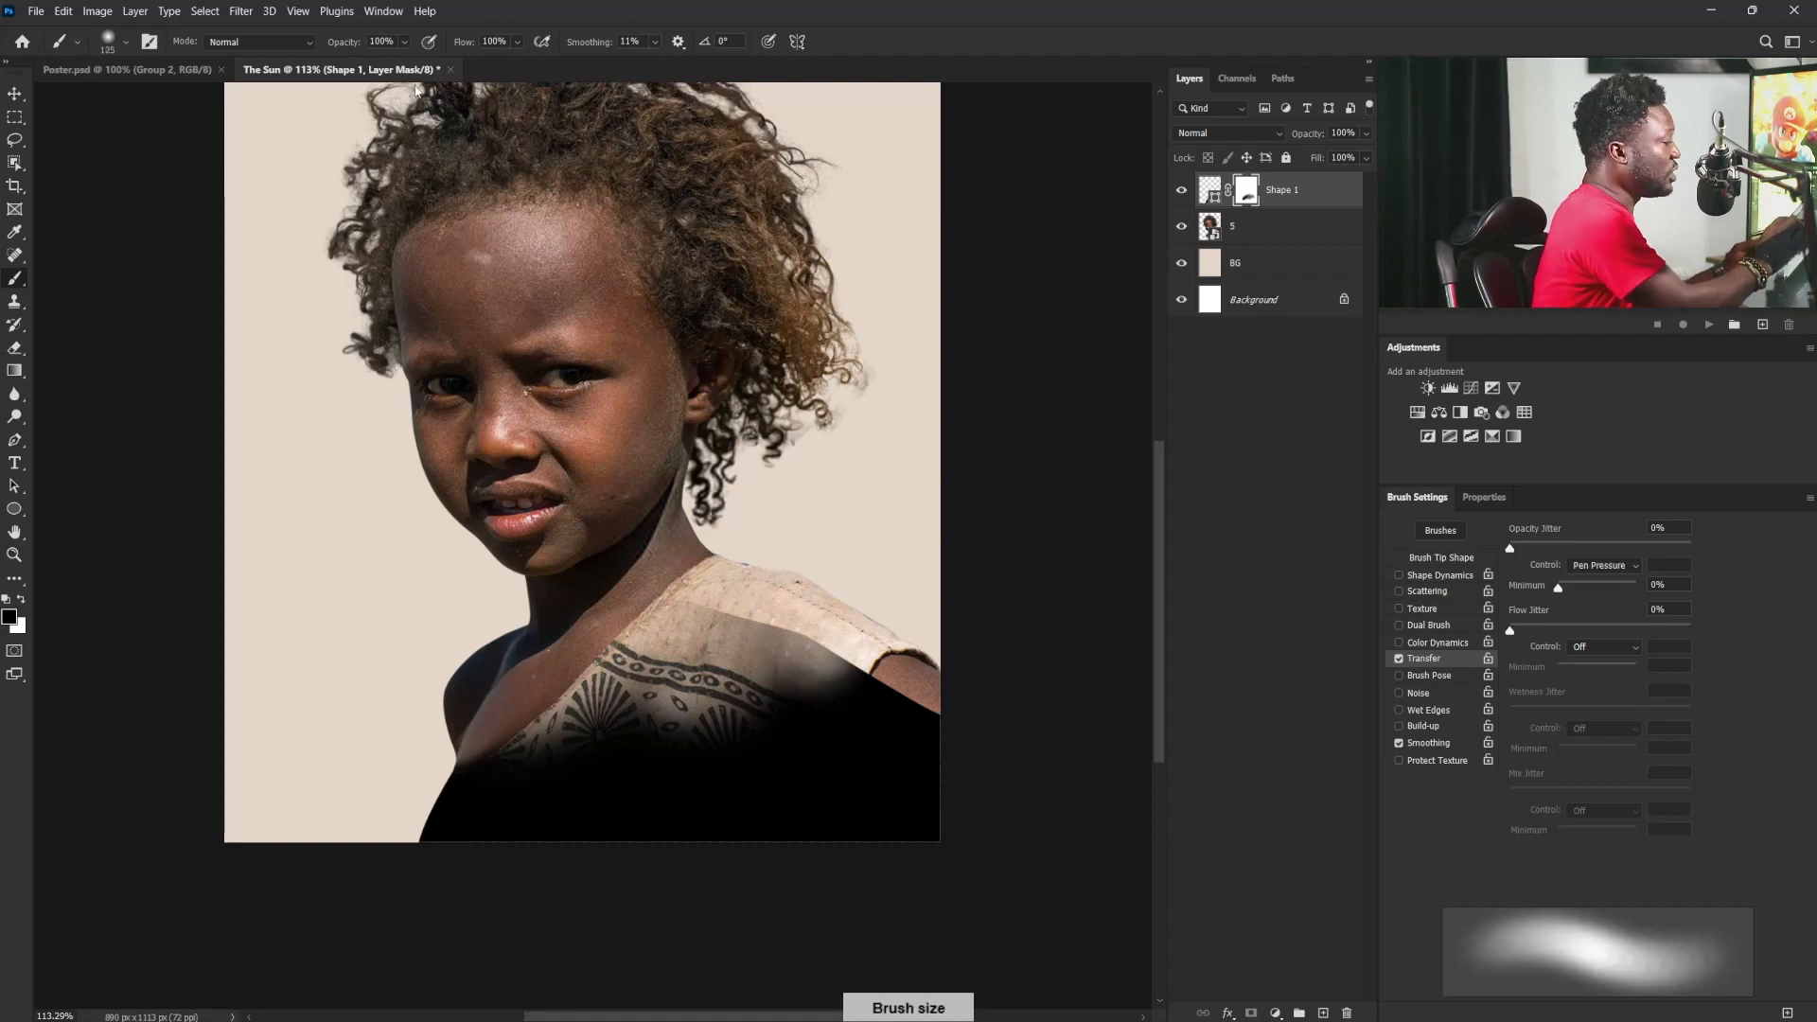
mouse_move(741, 601)
mouse_down()
mouse_move(742, 639)
mouse_move(788, 659)
mouse_move(838, 636)
mouse_move(957, 708)
mouse_move(935, 656)
mouse_move(916, 658)
mouse_move(927, 700)
mouse_move(906, 647)
mouse_move(885, 681)
mouse_move(867, 627)
mouse_move(808, 629)
mouse_move(746, 571)
mouse_move(669, 634)
mouse_move(792, 652)
mouse_move(867, 617)
mouse_move(879, 662)
mouse_move(919, 654)
mouse_move(947, 693)
mouse_move(853, 657)
mouse_move(789, 690)
mouse_up()
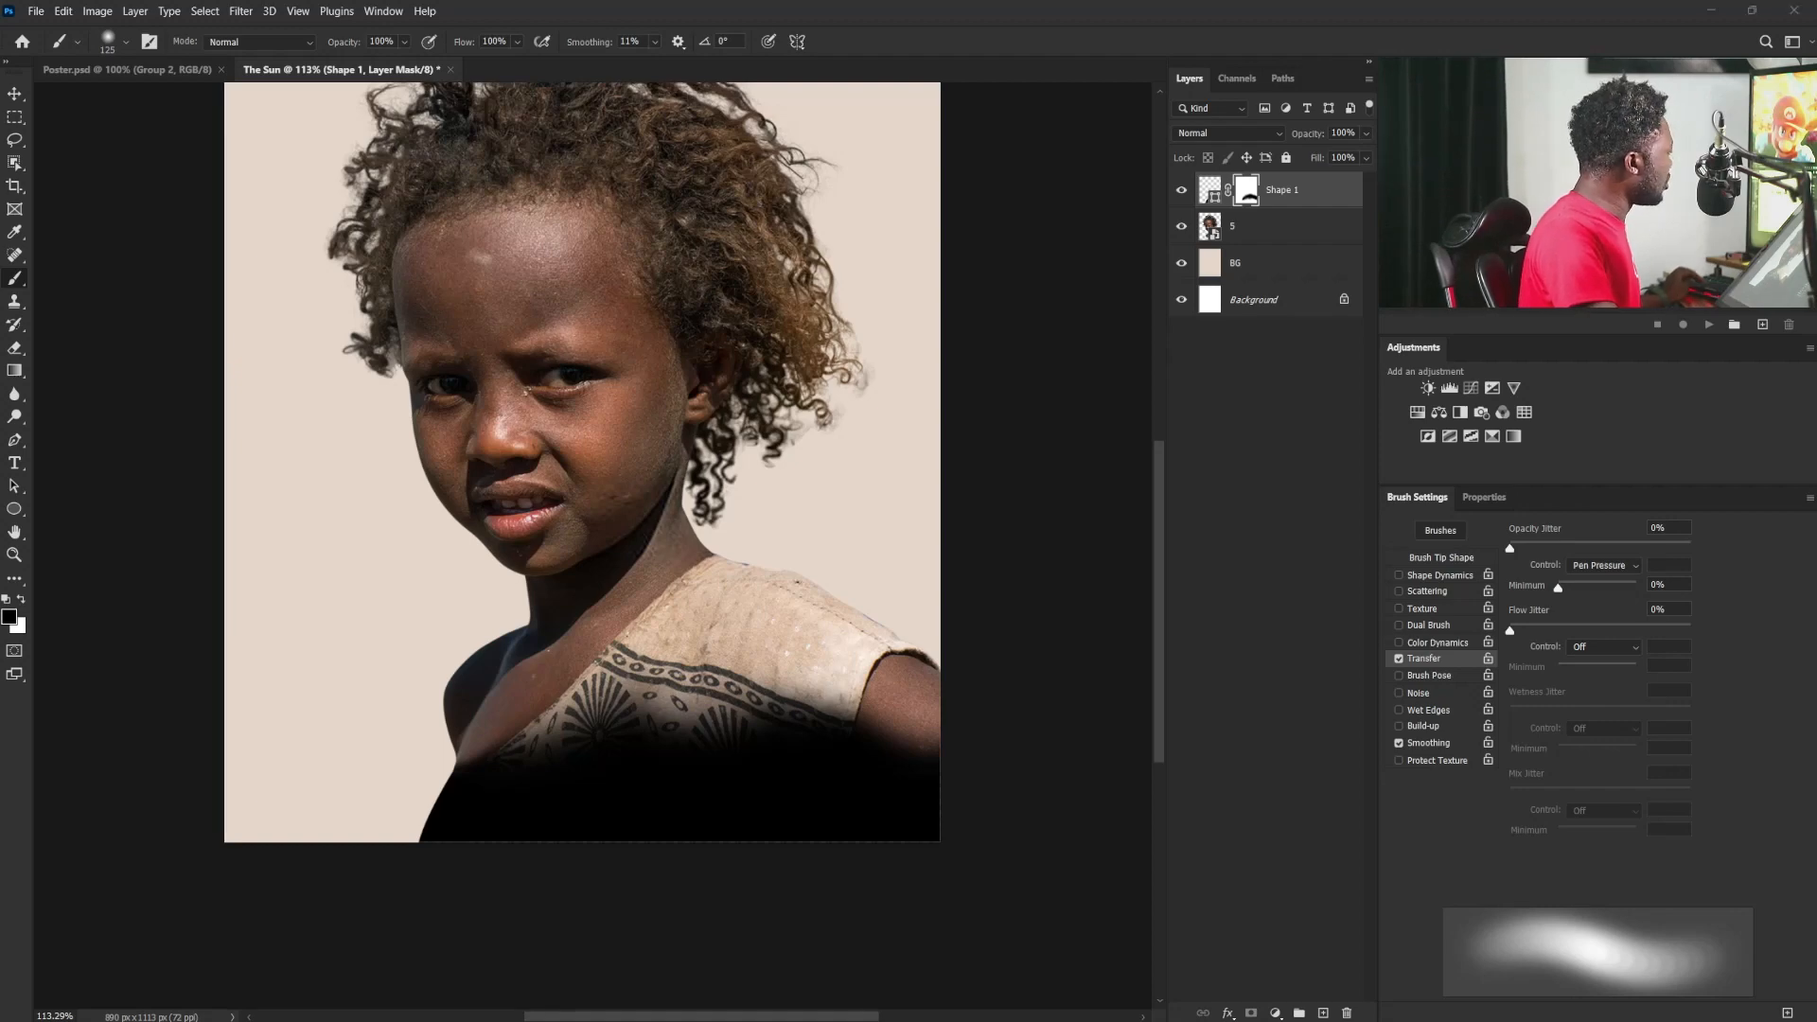
Step: Place the image of the child in the brown blanket, scale it to about 29%, tilt it slightly and set it at the poster's lower centre
drag(869, 851, 781, 757)
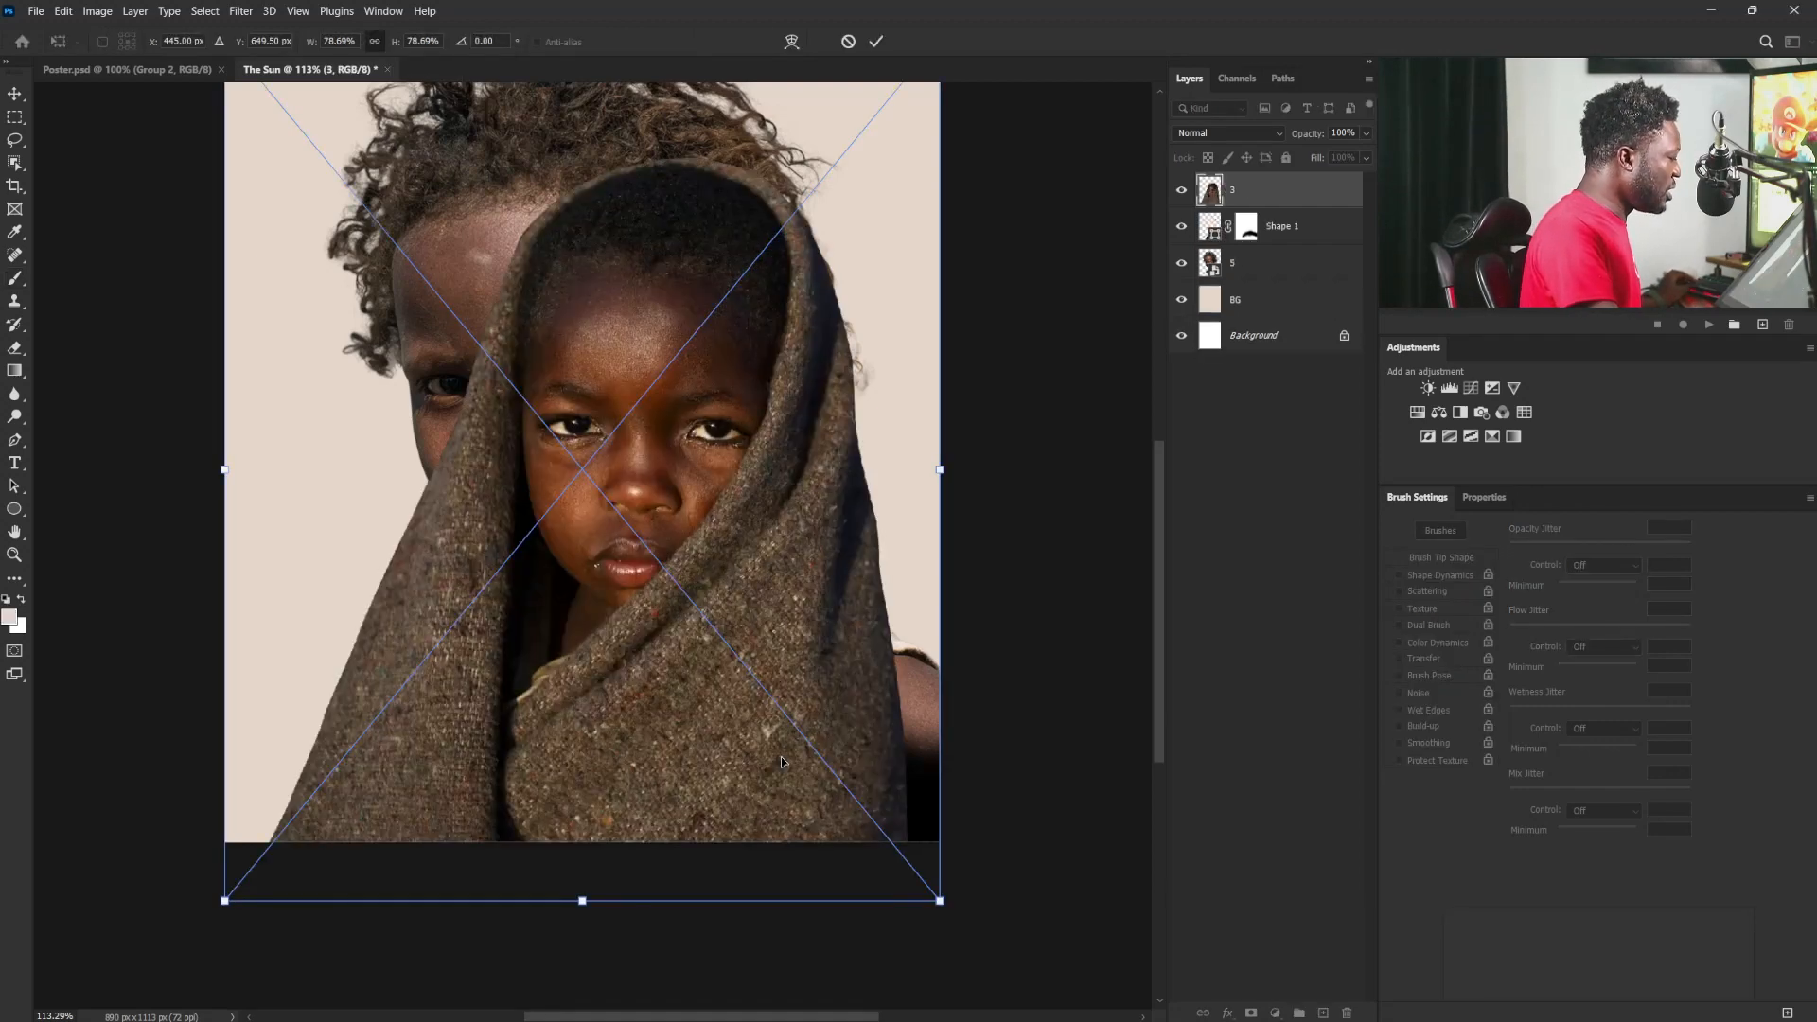
drag(499, 317, 572, 499)
drag(1012, 219, 788, 491)
drag(812, 768, 825, 754)
drag(705, 732, 700, 776)
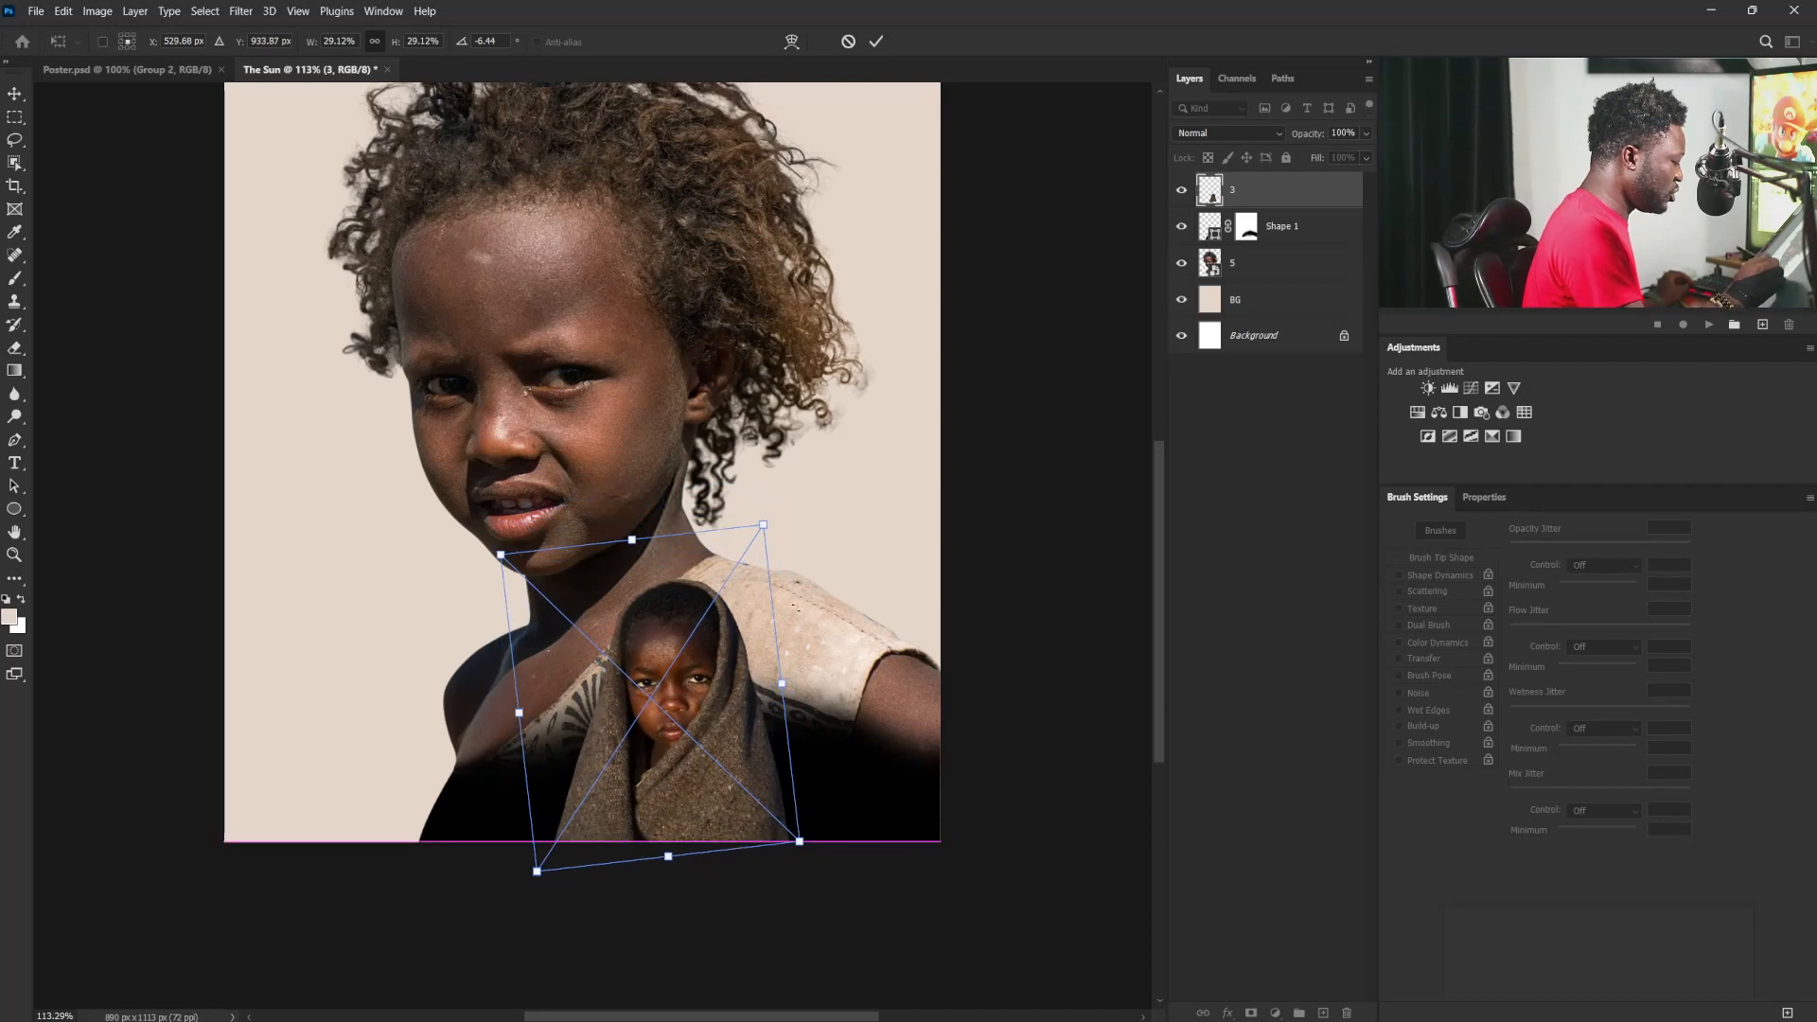
drag(804, 555, 814, 568)
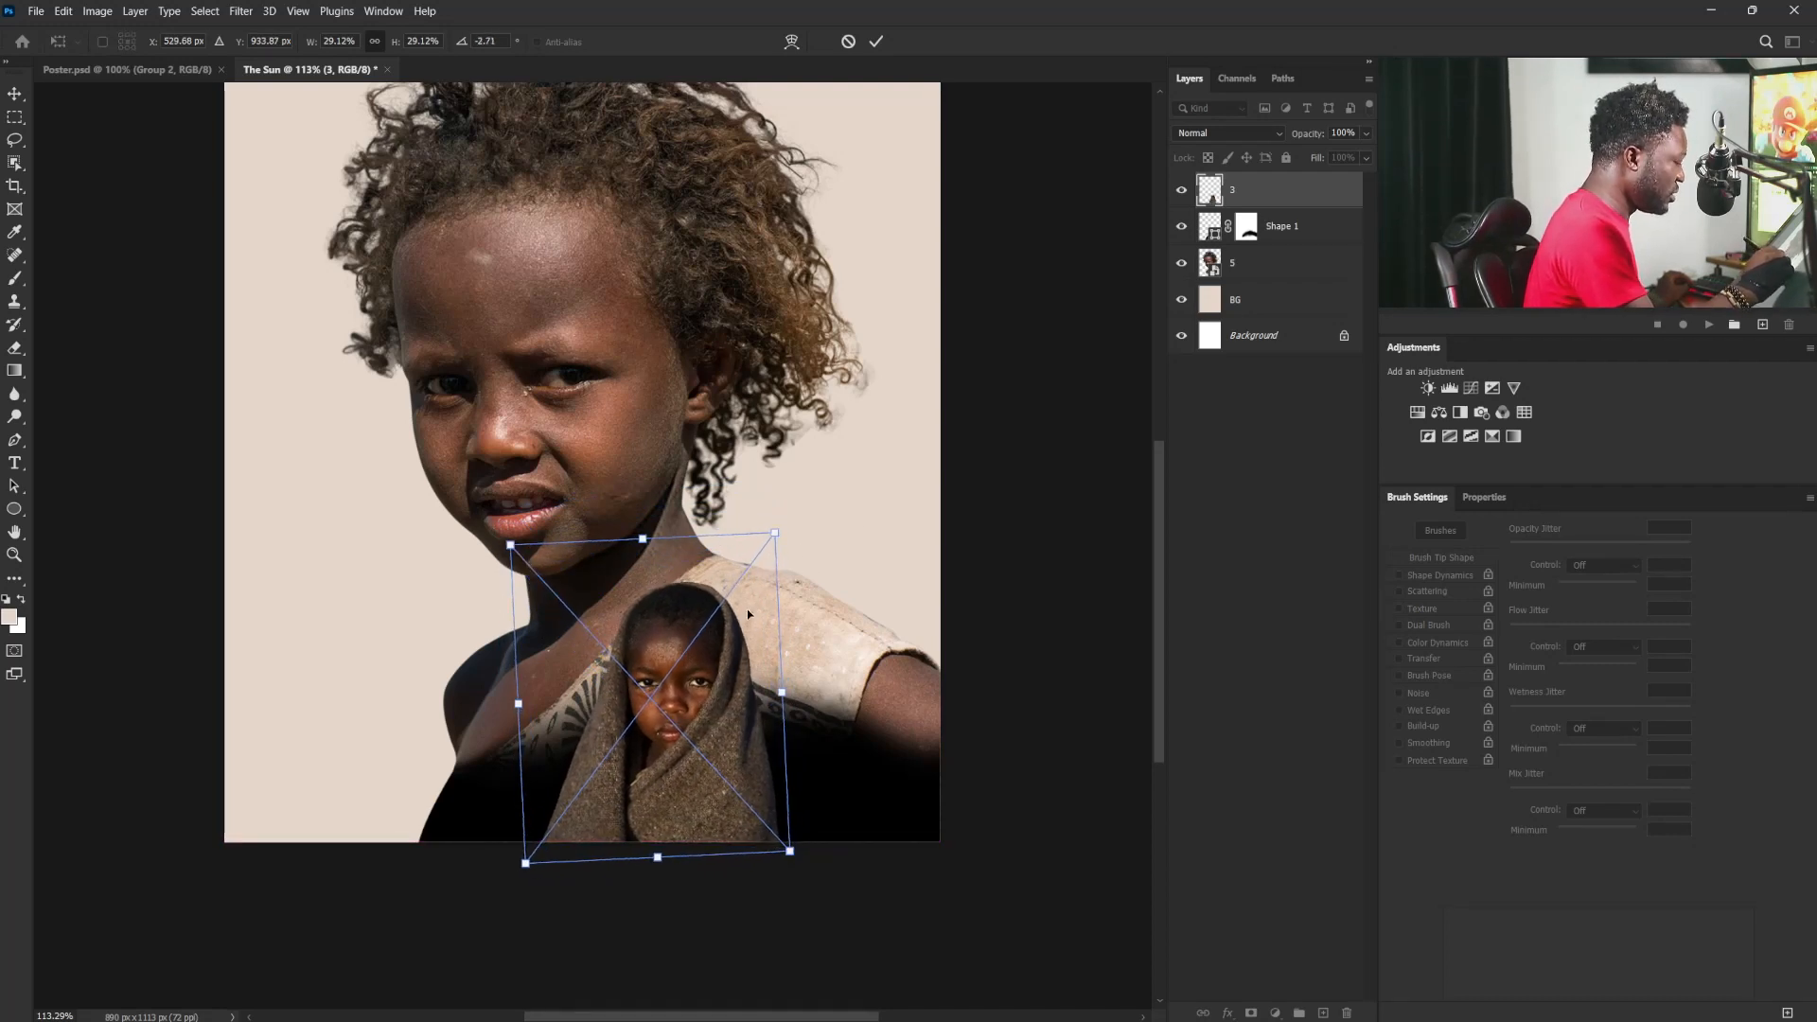
key(Return)
key(b)
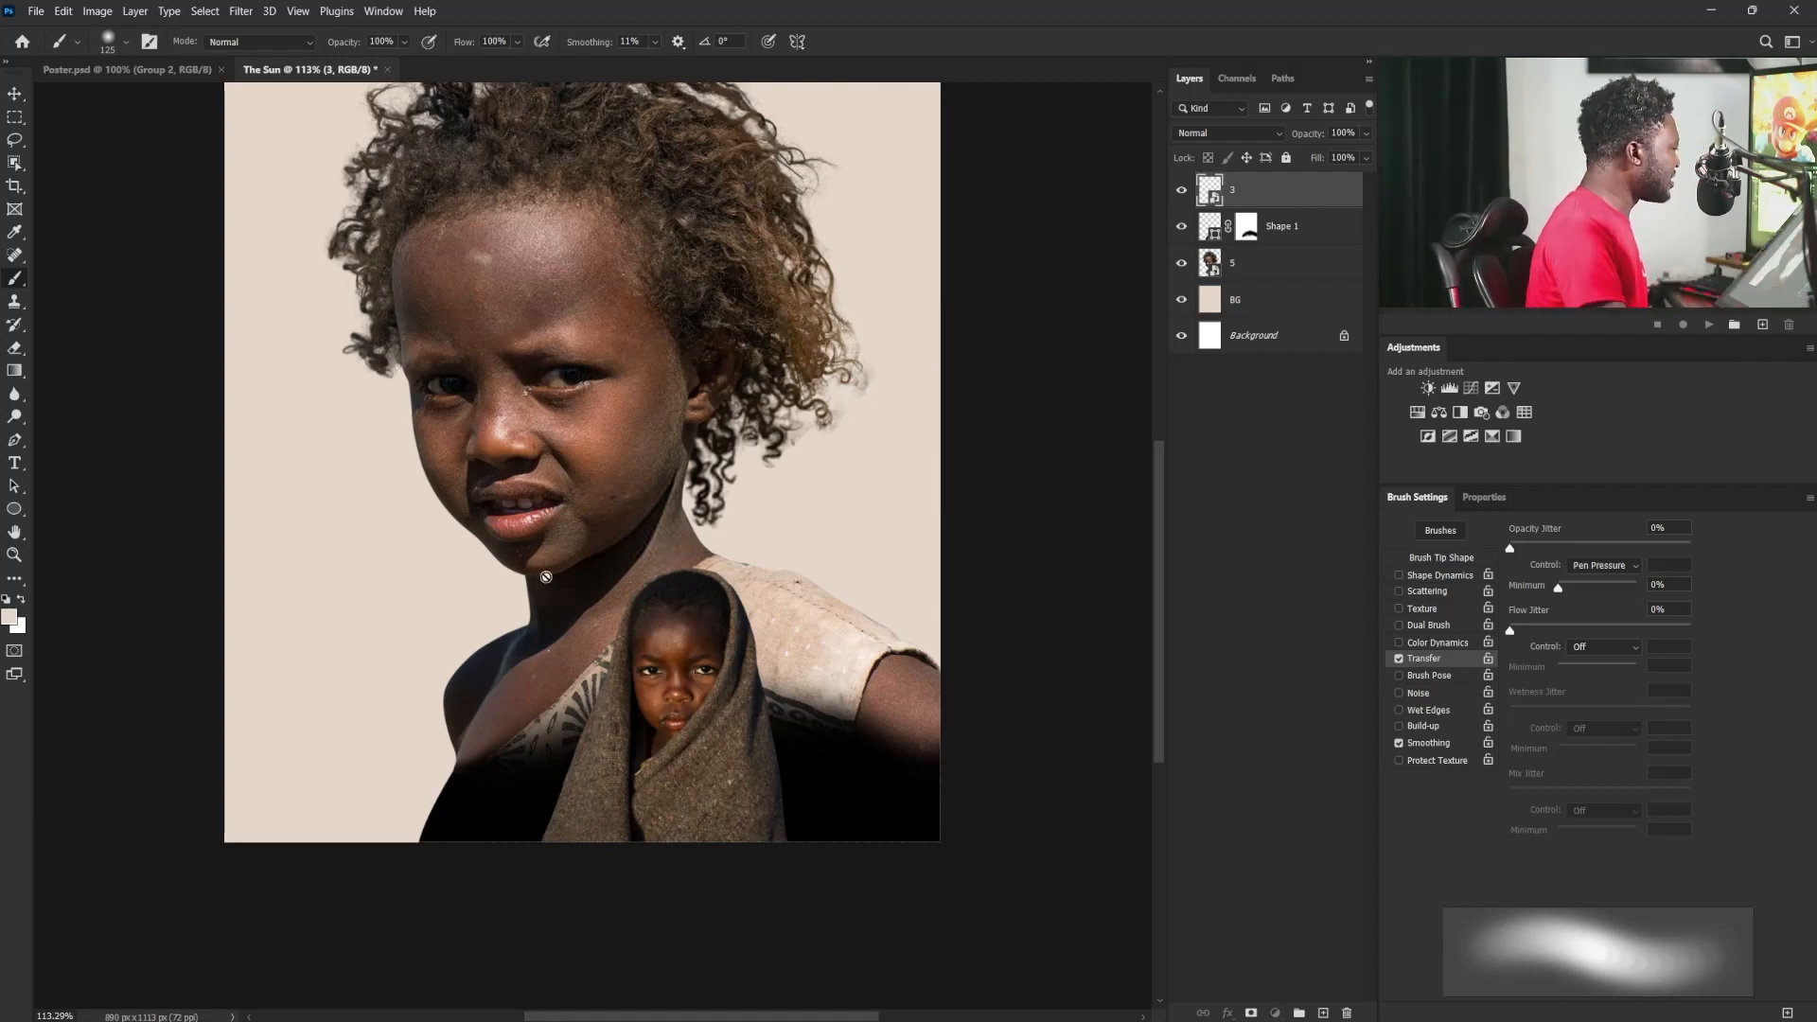
Step: Place the image of the woman in the colourful headscarf, flip it horizontally, scale it to about 42% and position it left of the blanket-wrapped child
drag(149, 404, 616, 539)
right_click(610, 409)
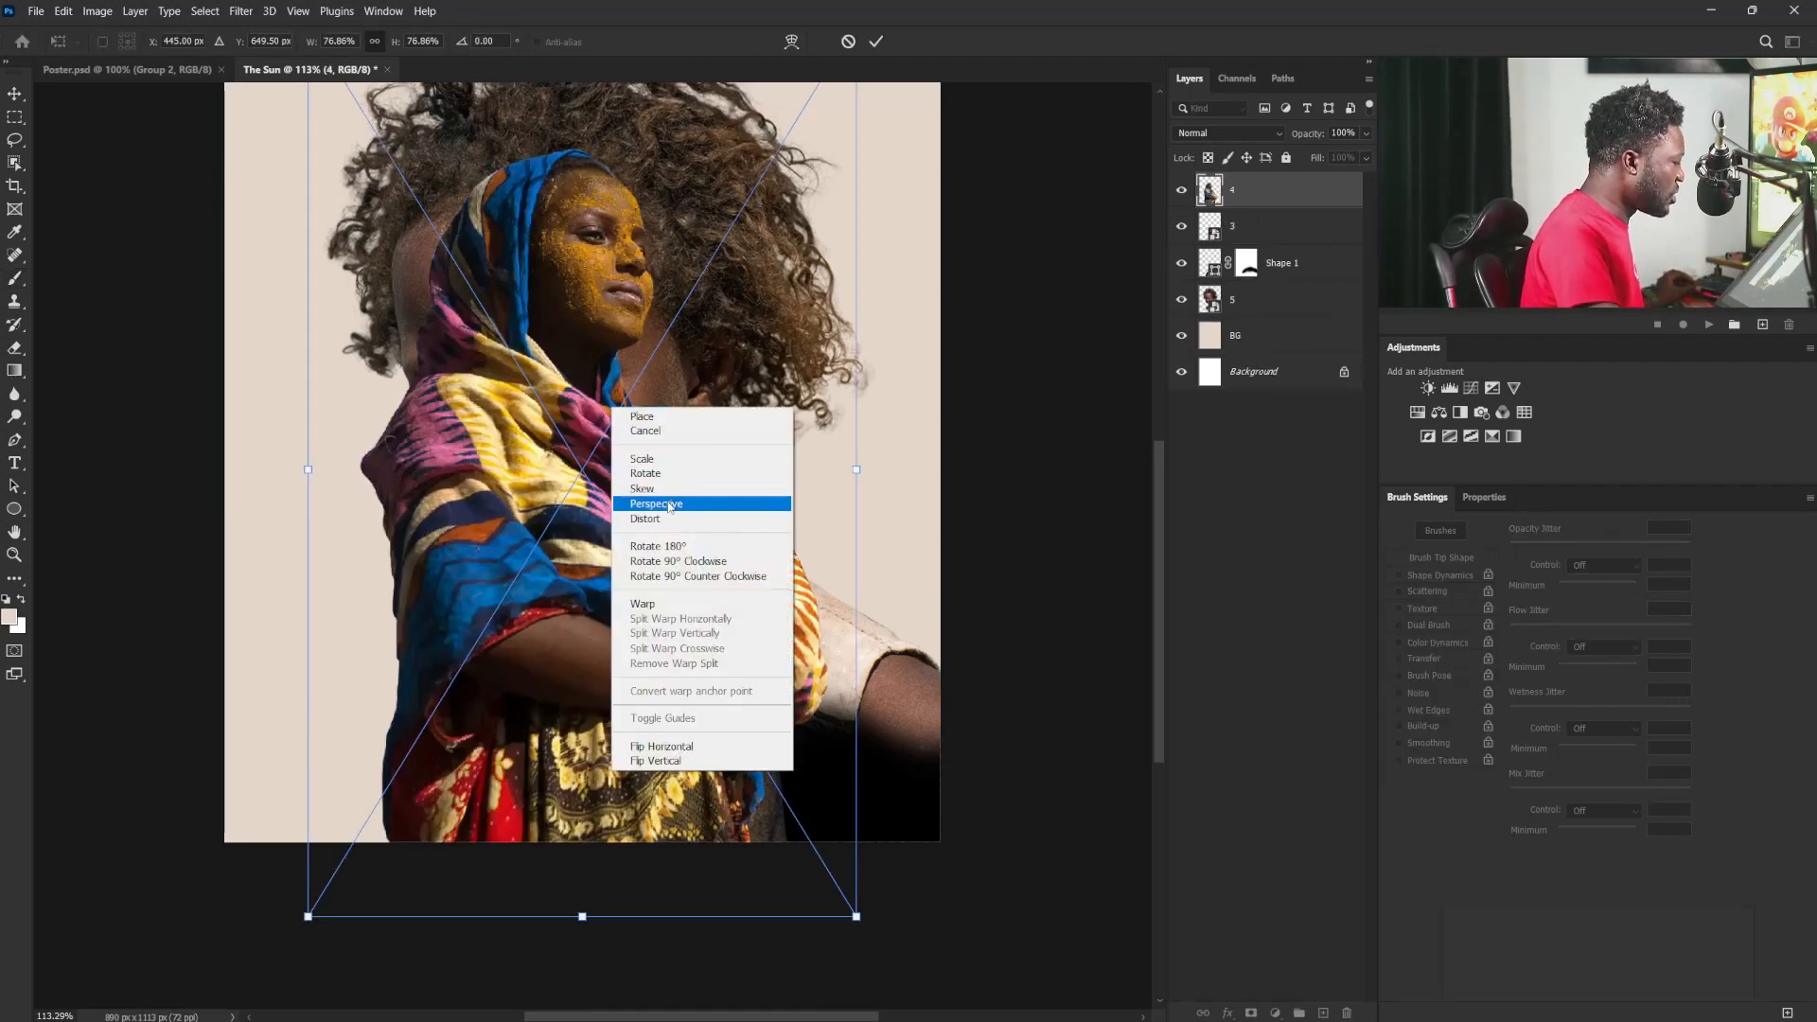
click(662, 746)
drag(623, 224, 622, 396)
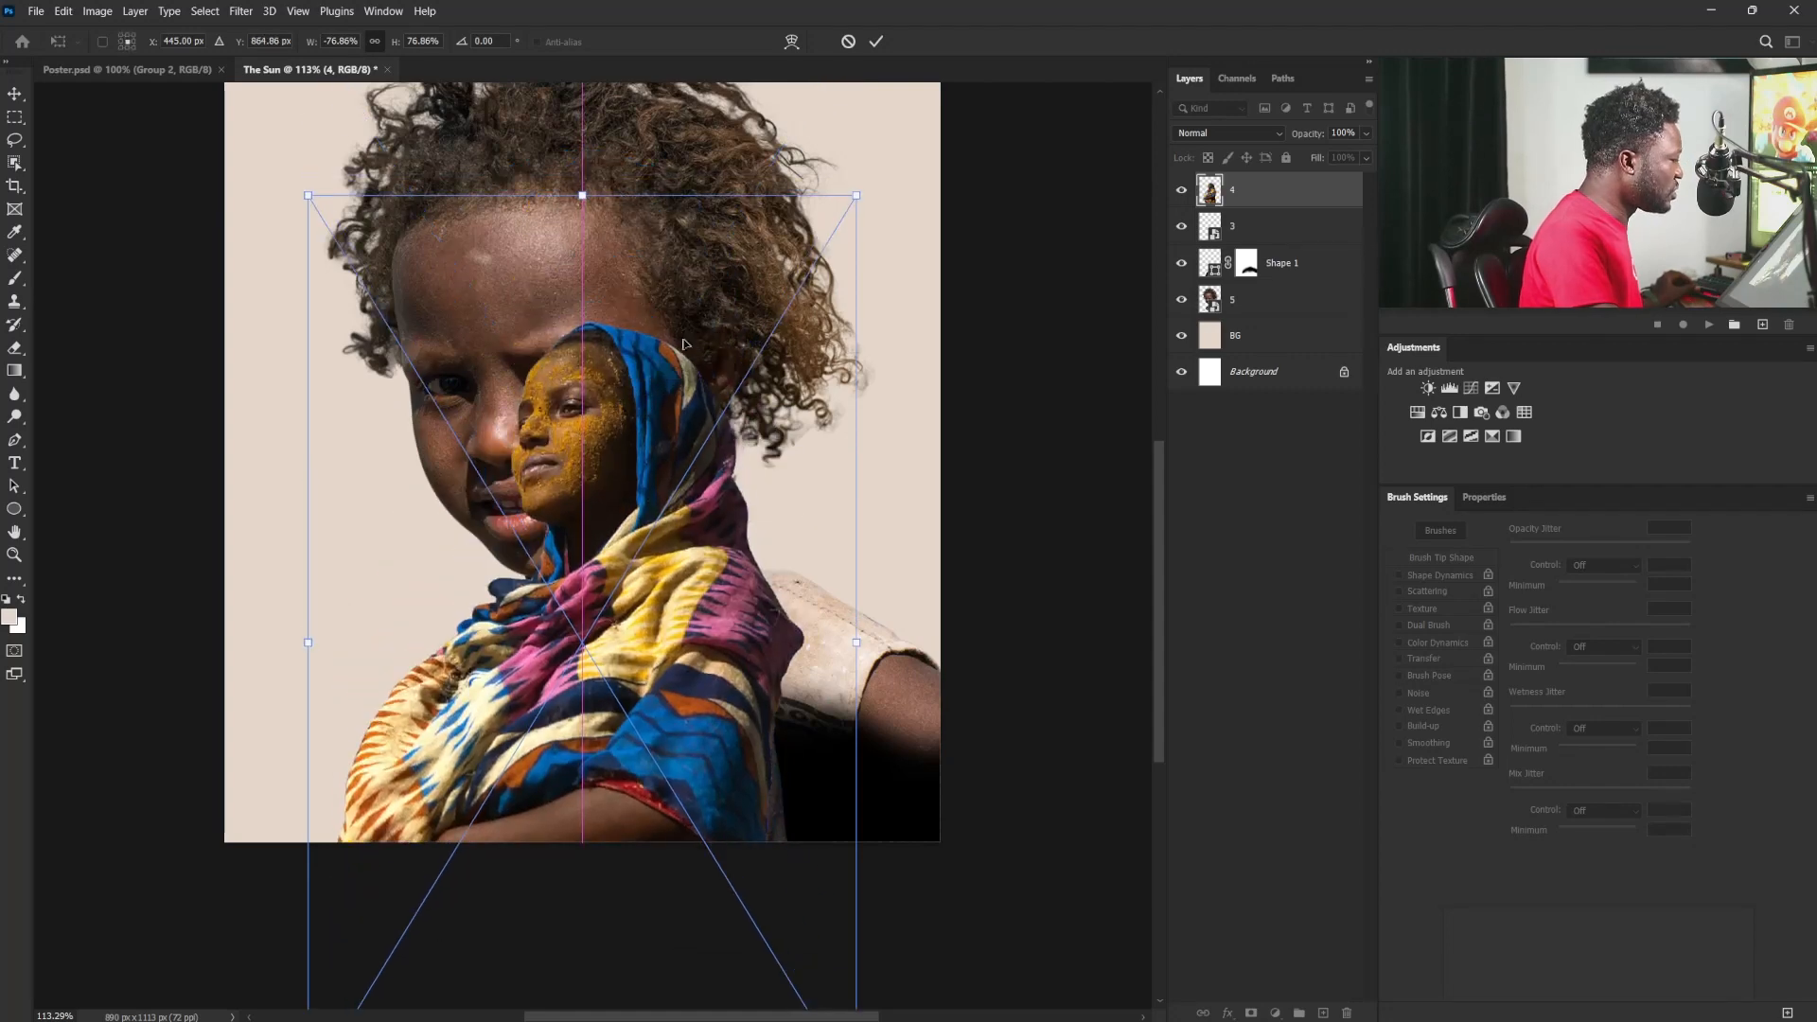
drag(856, 197, 729, 398)
mouse_move(597, 511)
mouse_down()
mouse_move(502, 740)
mouse_move(491, 729)
mouse_up()
key(b)
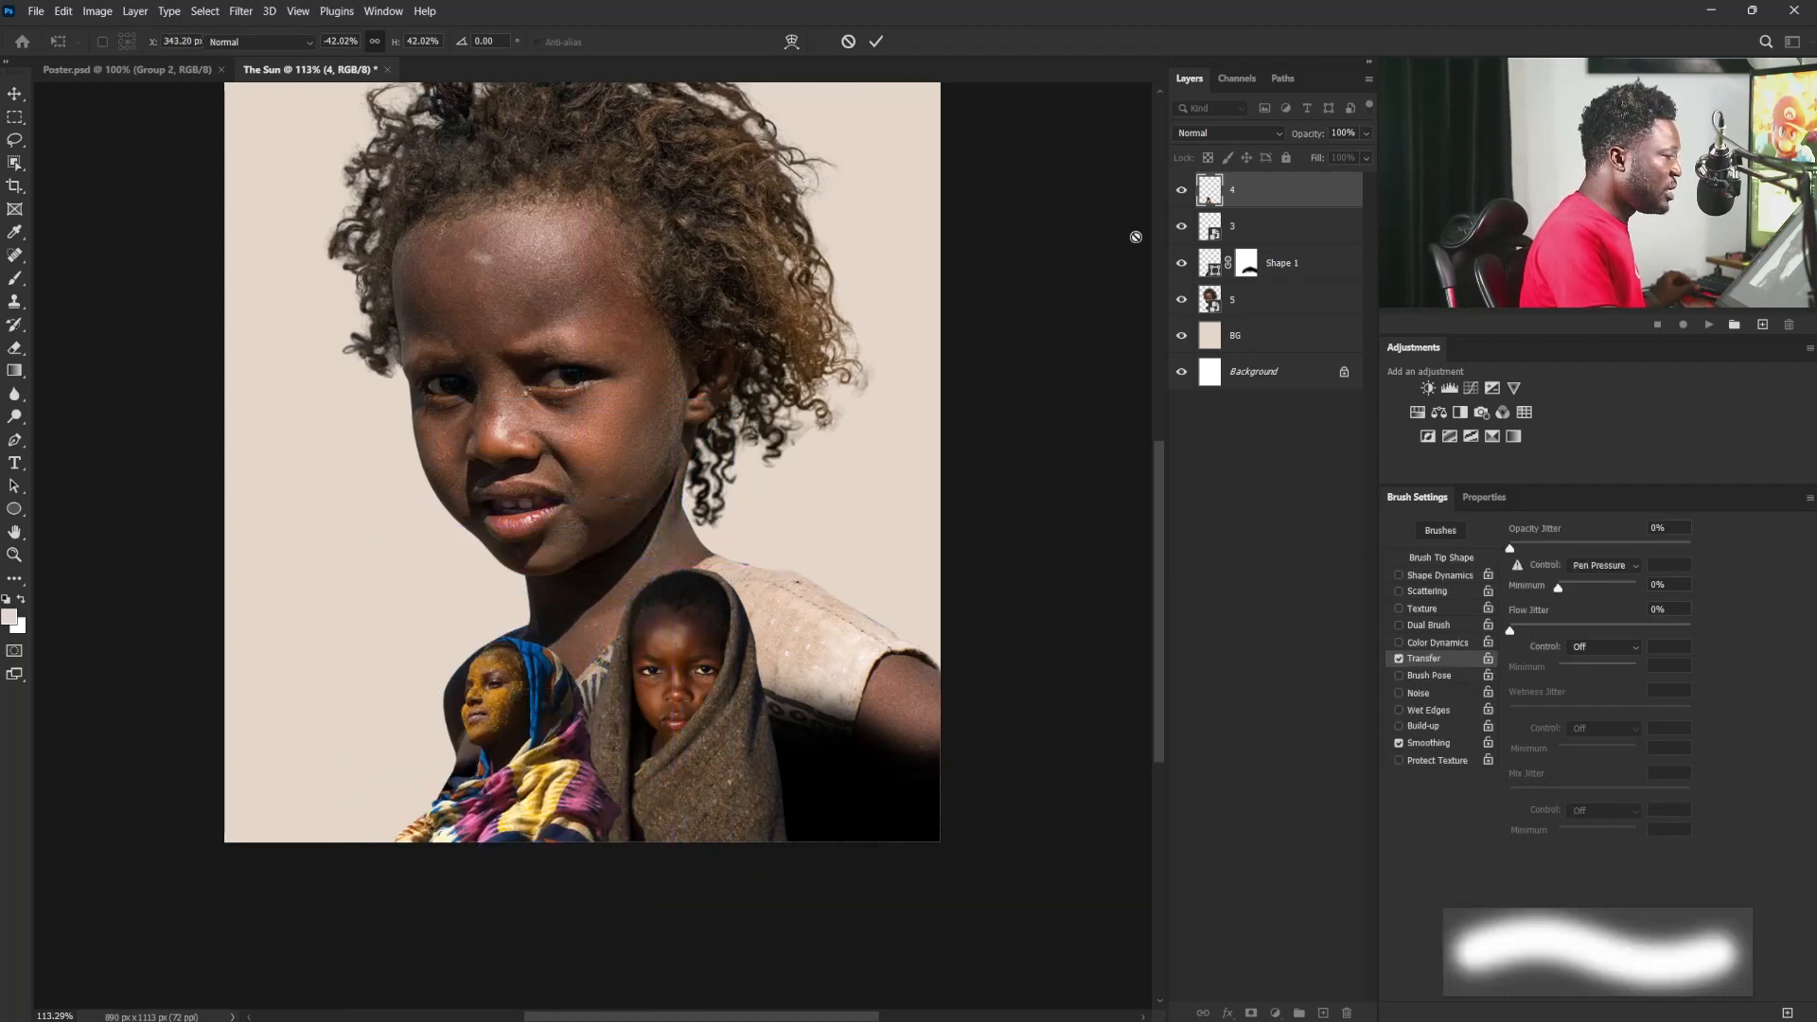
Step: Move layer 4 below layer 3 and shift the headscarf woman slightly down and to the right
drag(1287, 190, 1287, 245)
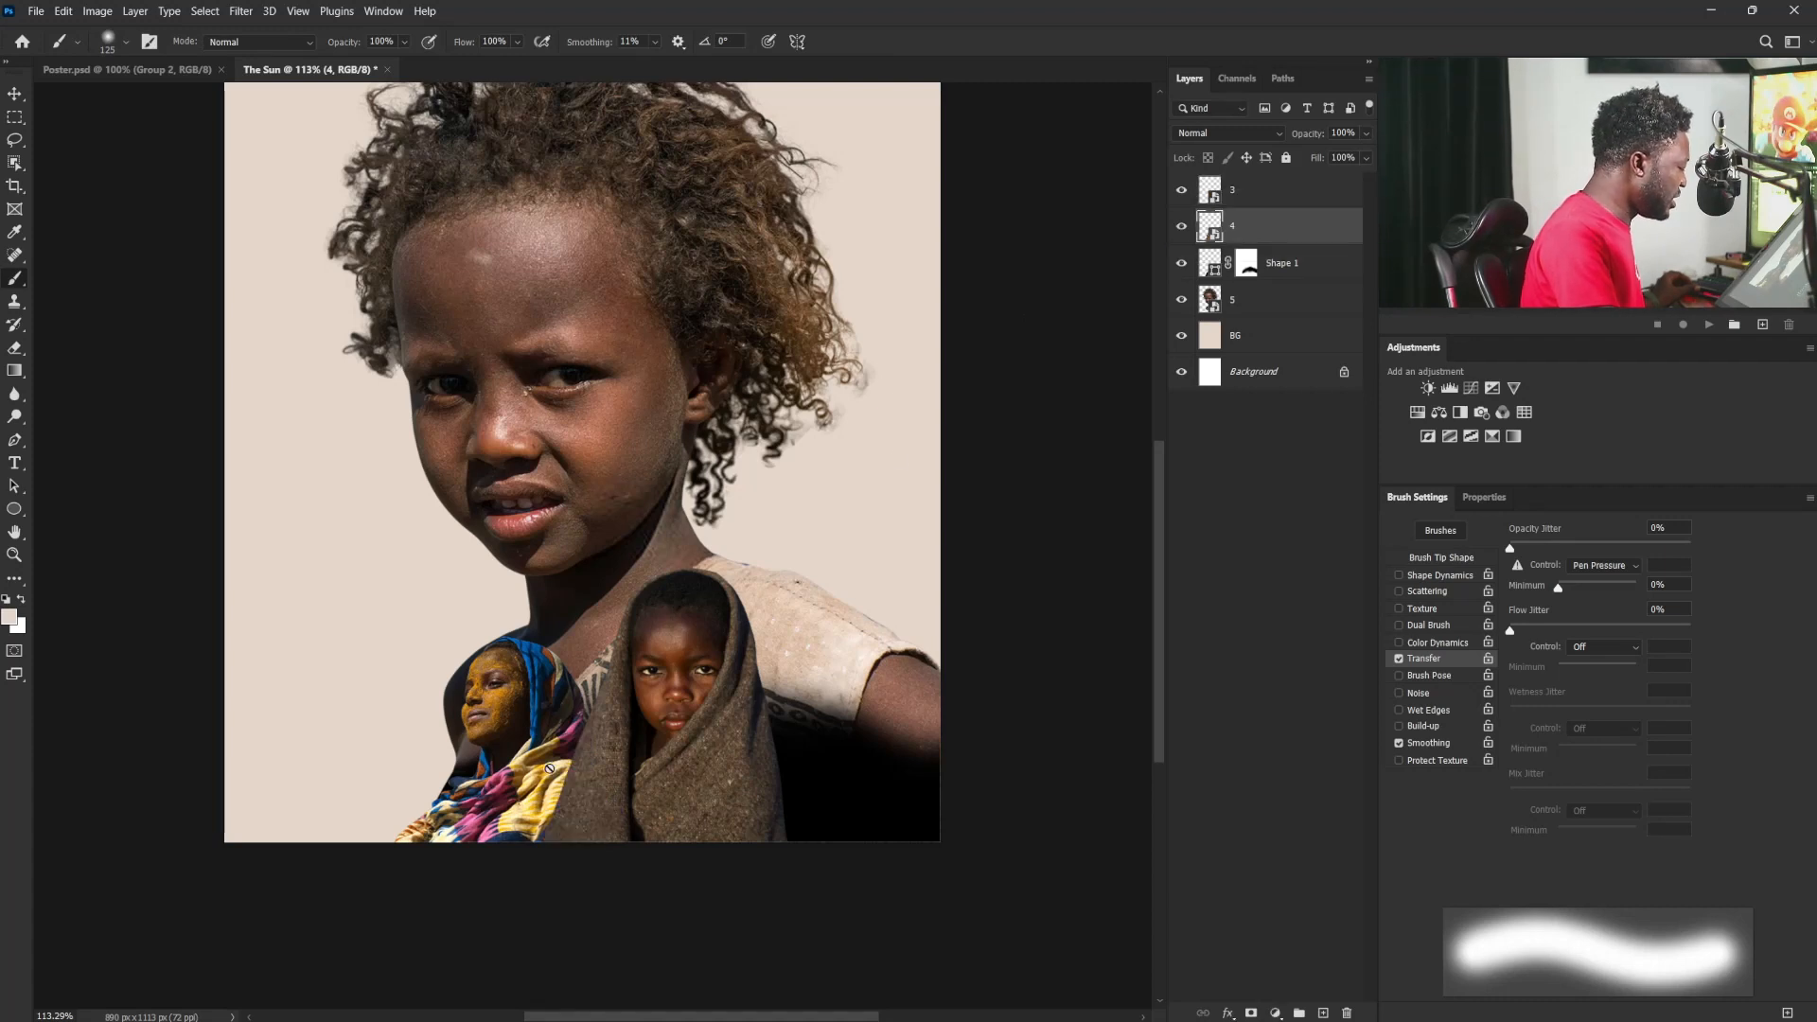
click(15, 93)
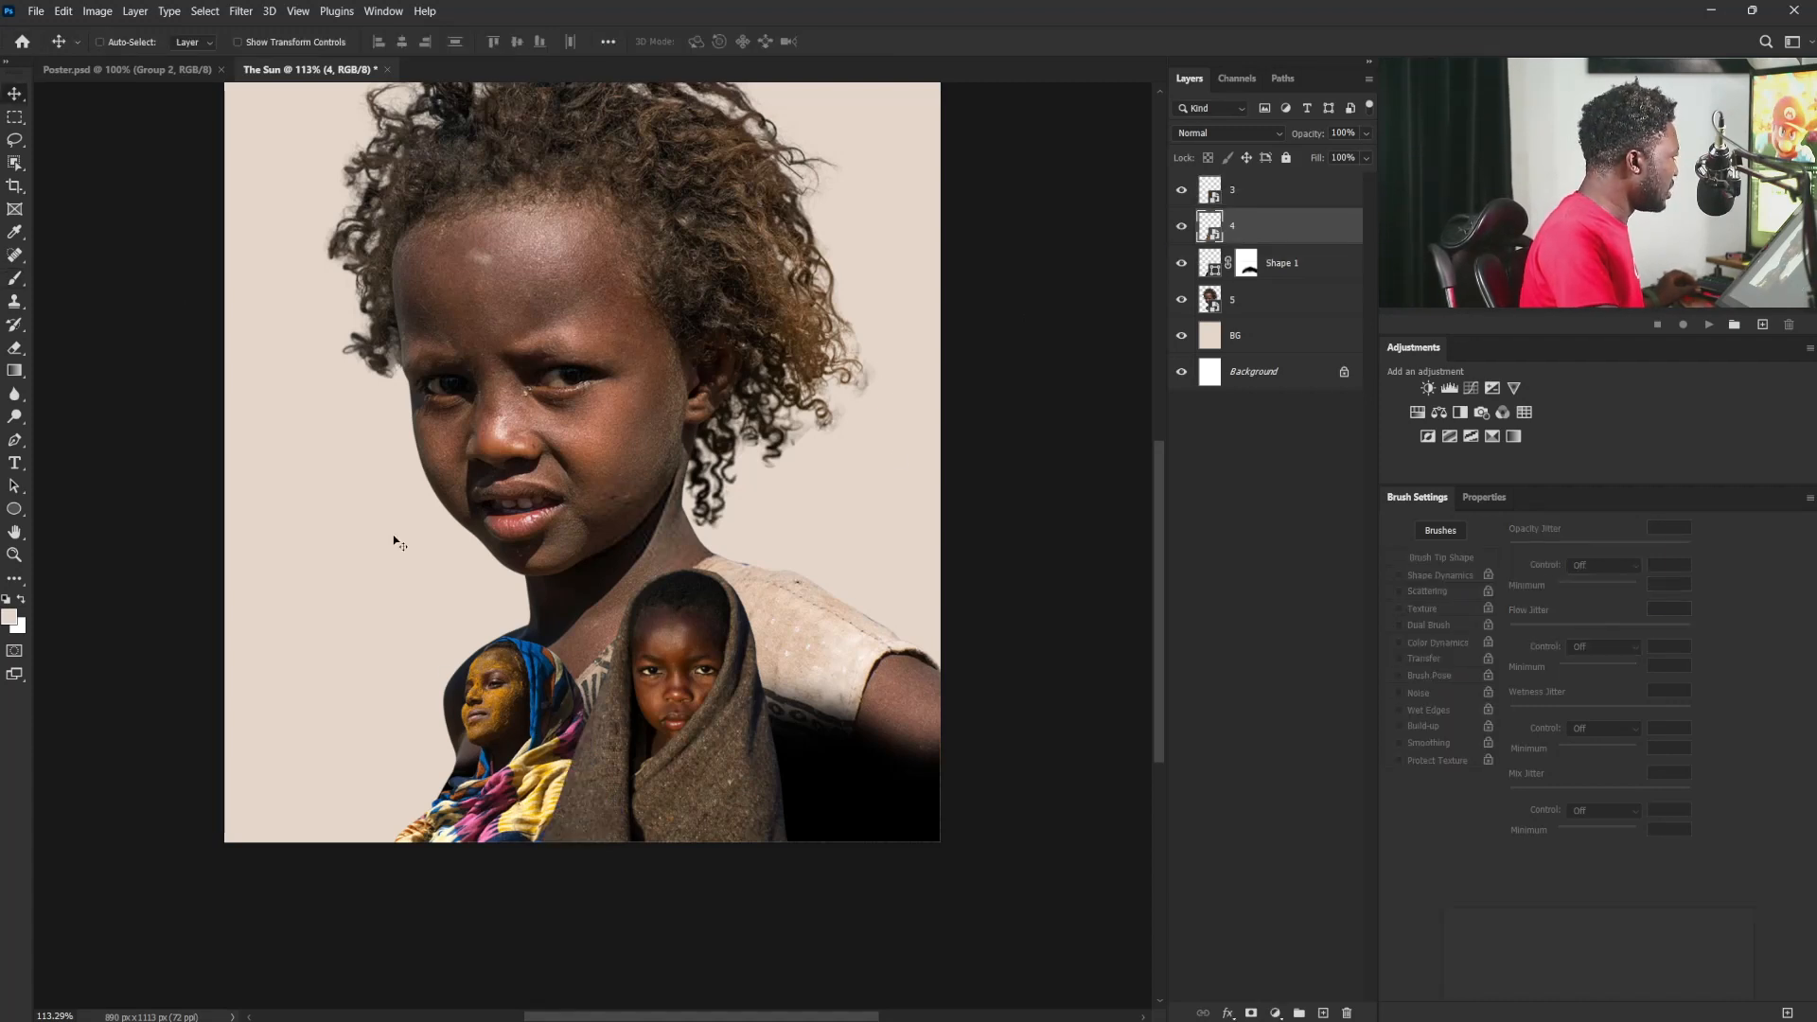
drag(501, 711, 507, 743)
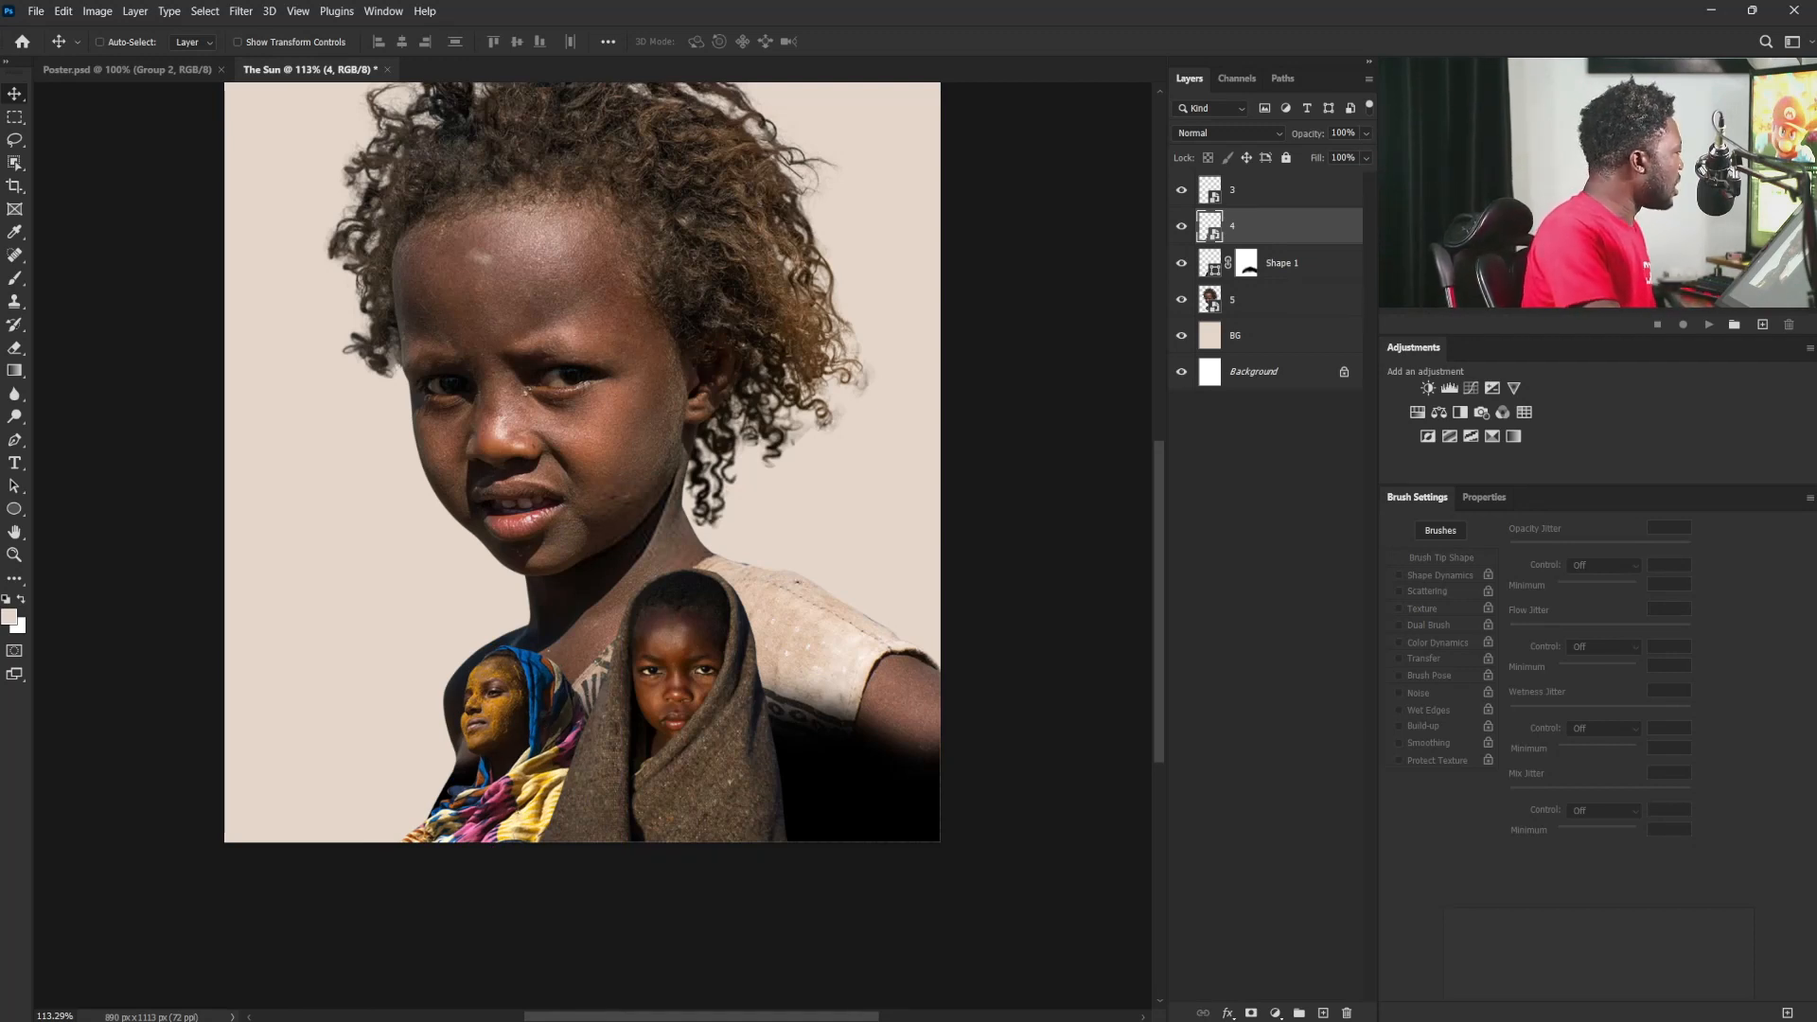
Step: Place the image of the man in the grey shirt, flip it horizontally, shrink it and position it right of the blanket-wrapped child
drag(1816, 631, 829, 650)
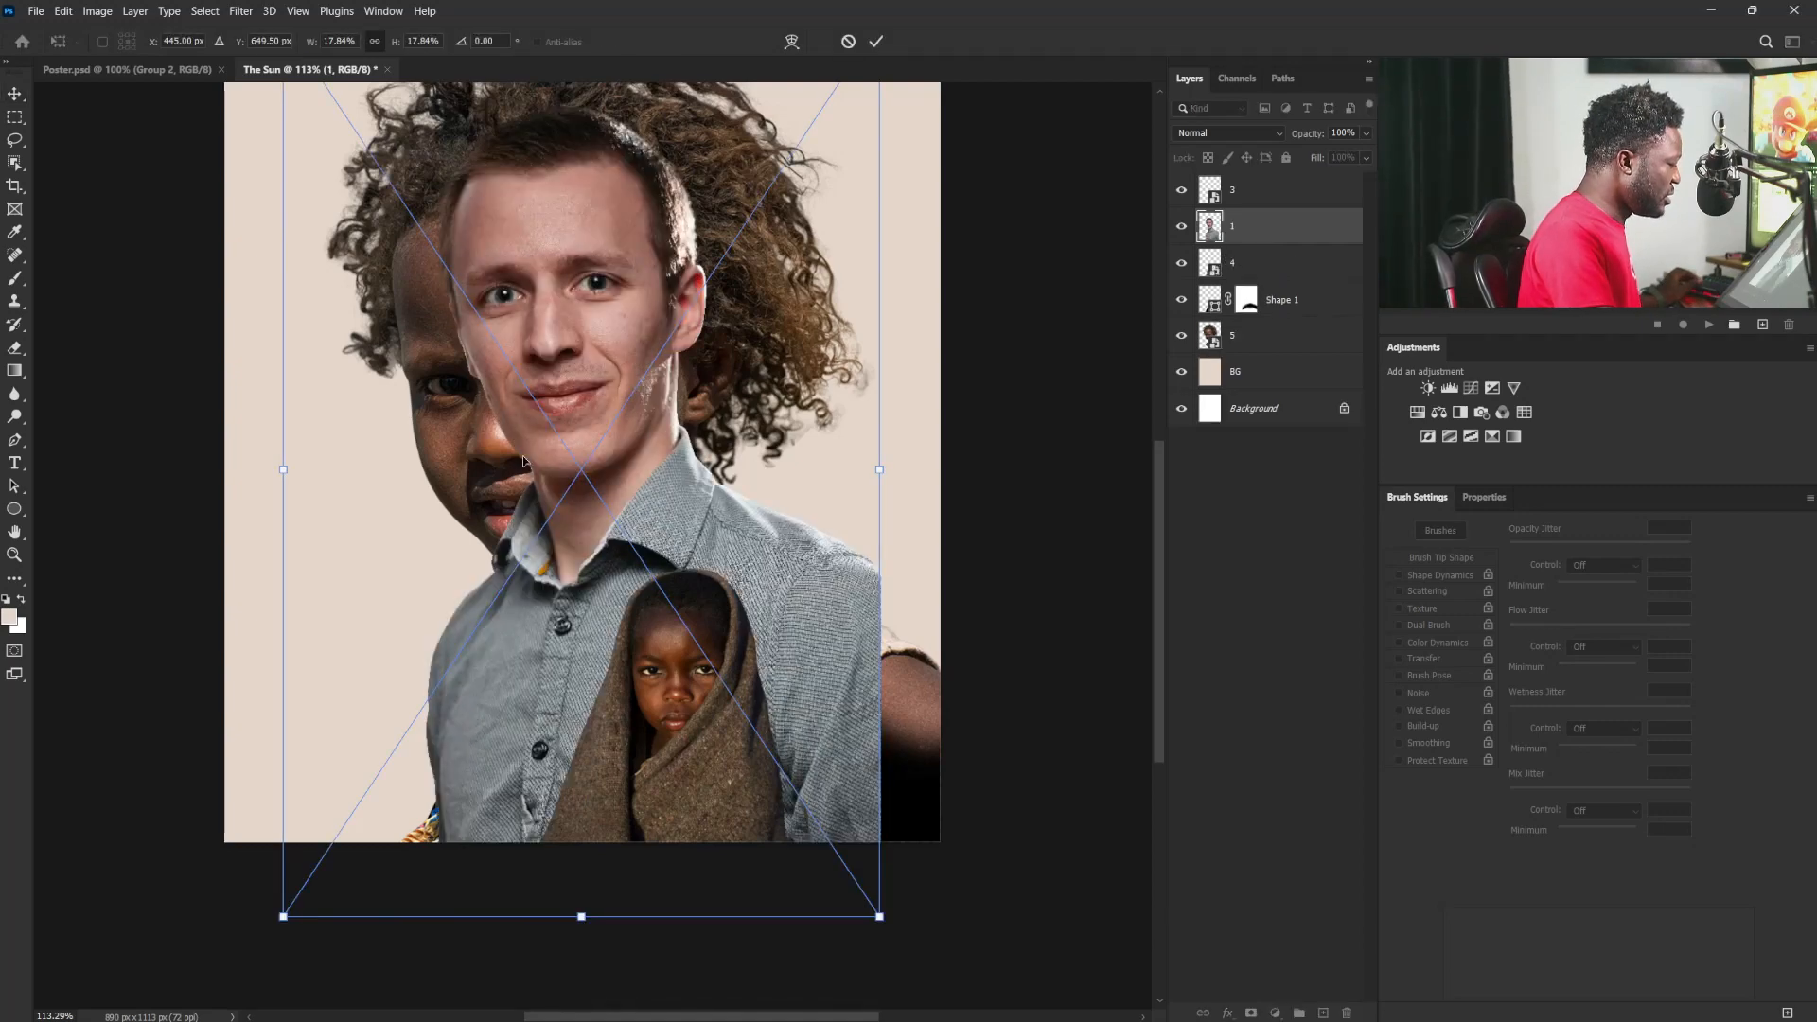
right_click(542, 274)
click(616, 608)
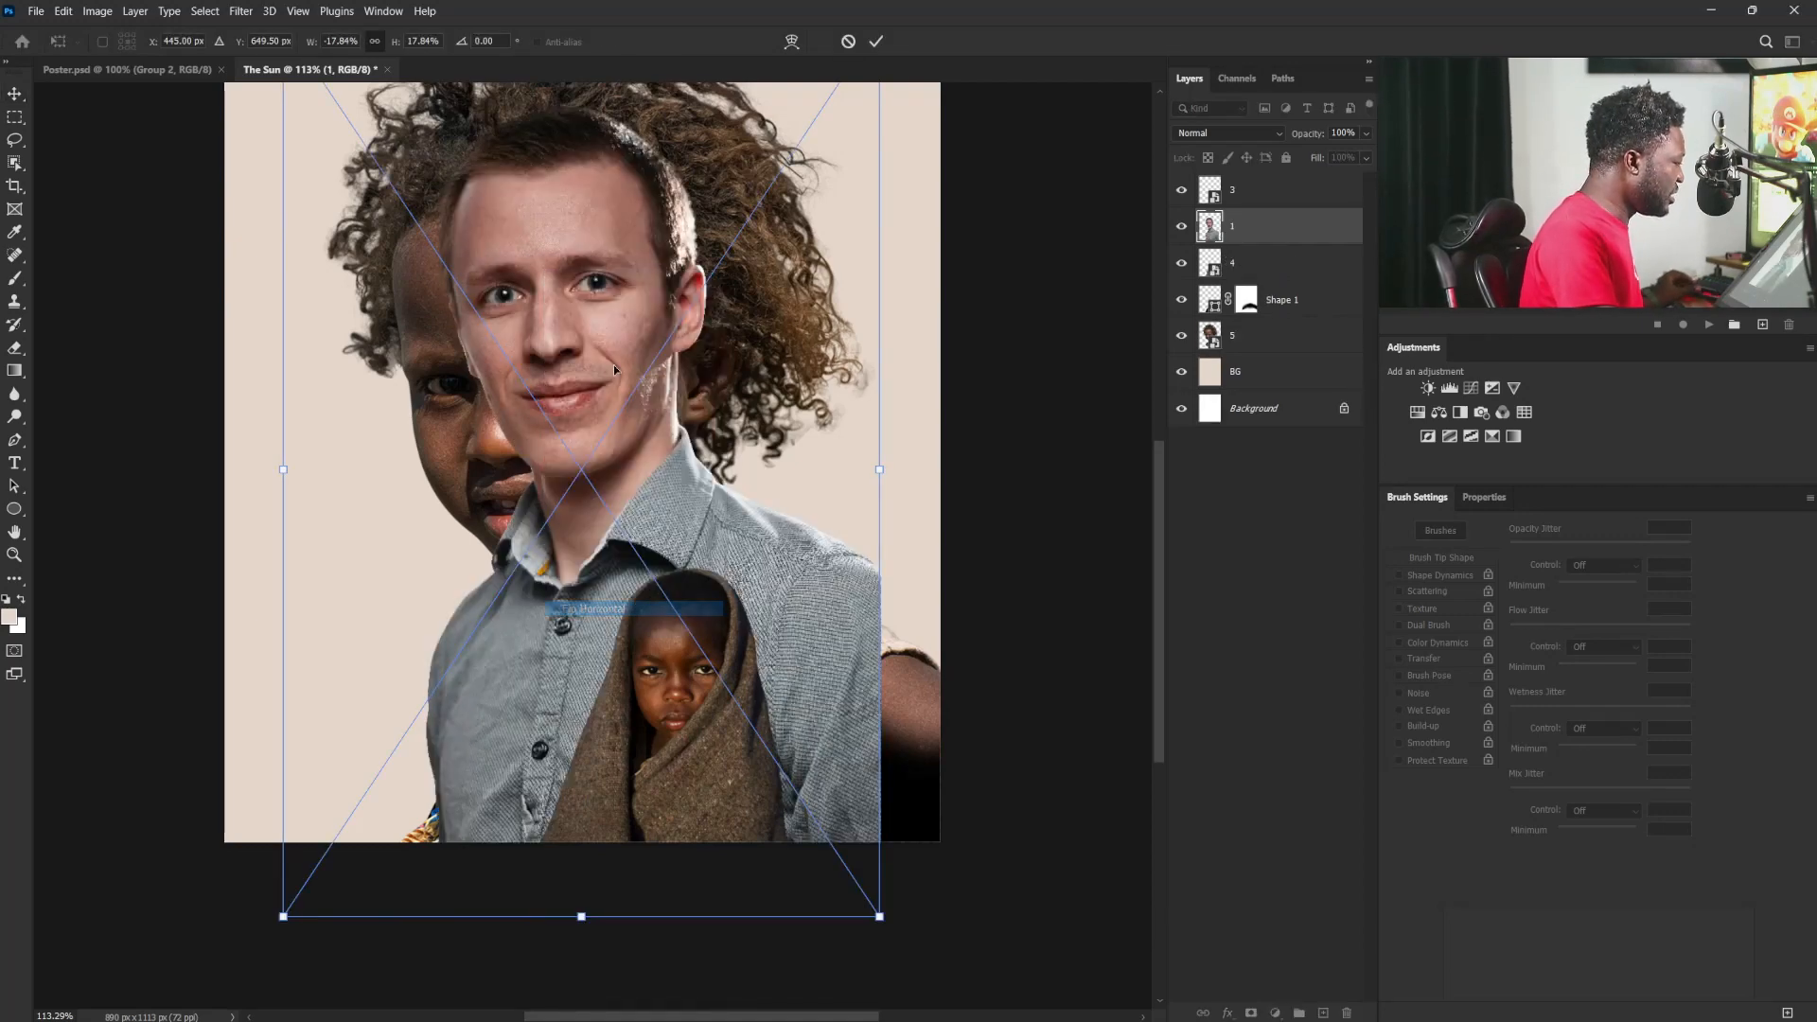
drag(673, 516, 788, 760)
drag(993, 264, 800, 581)
drag(606, 653, 747, 644)
drag(895, 560, 875, 588)
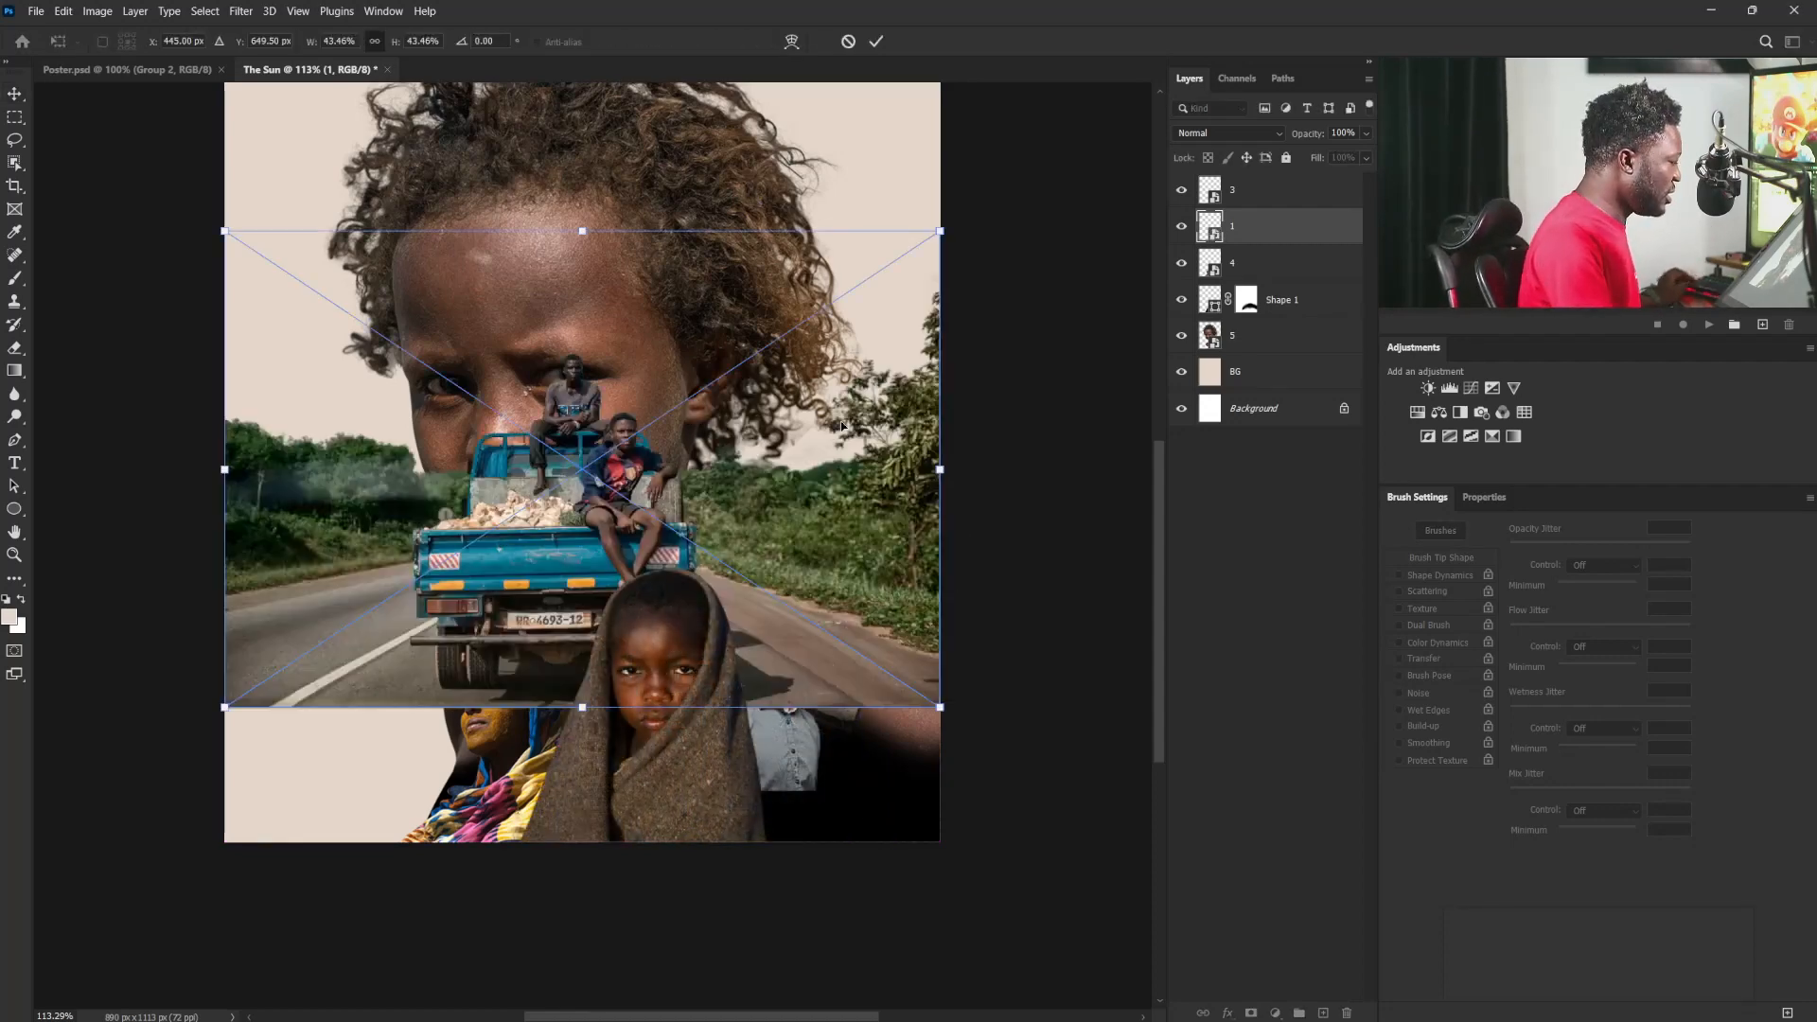
Step: Place the blue truck image, scale it to about 15.5% and position it in the poster's lower-right corner
drag(941, 232, 915, 742)
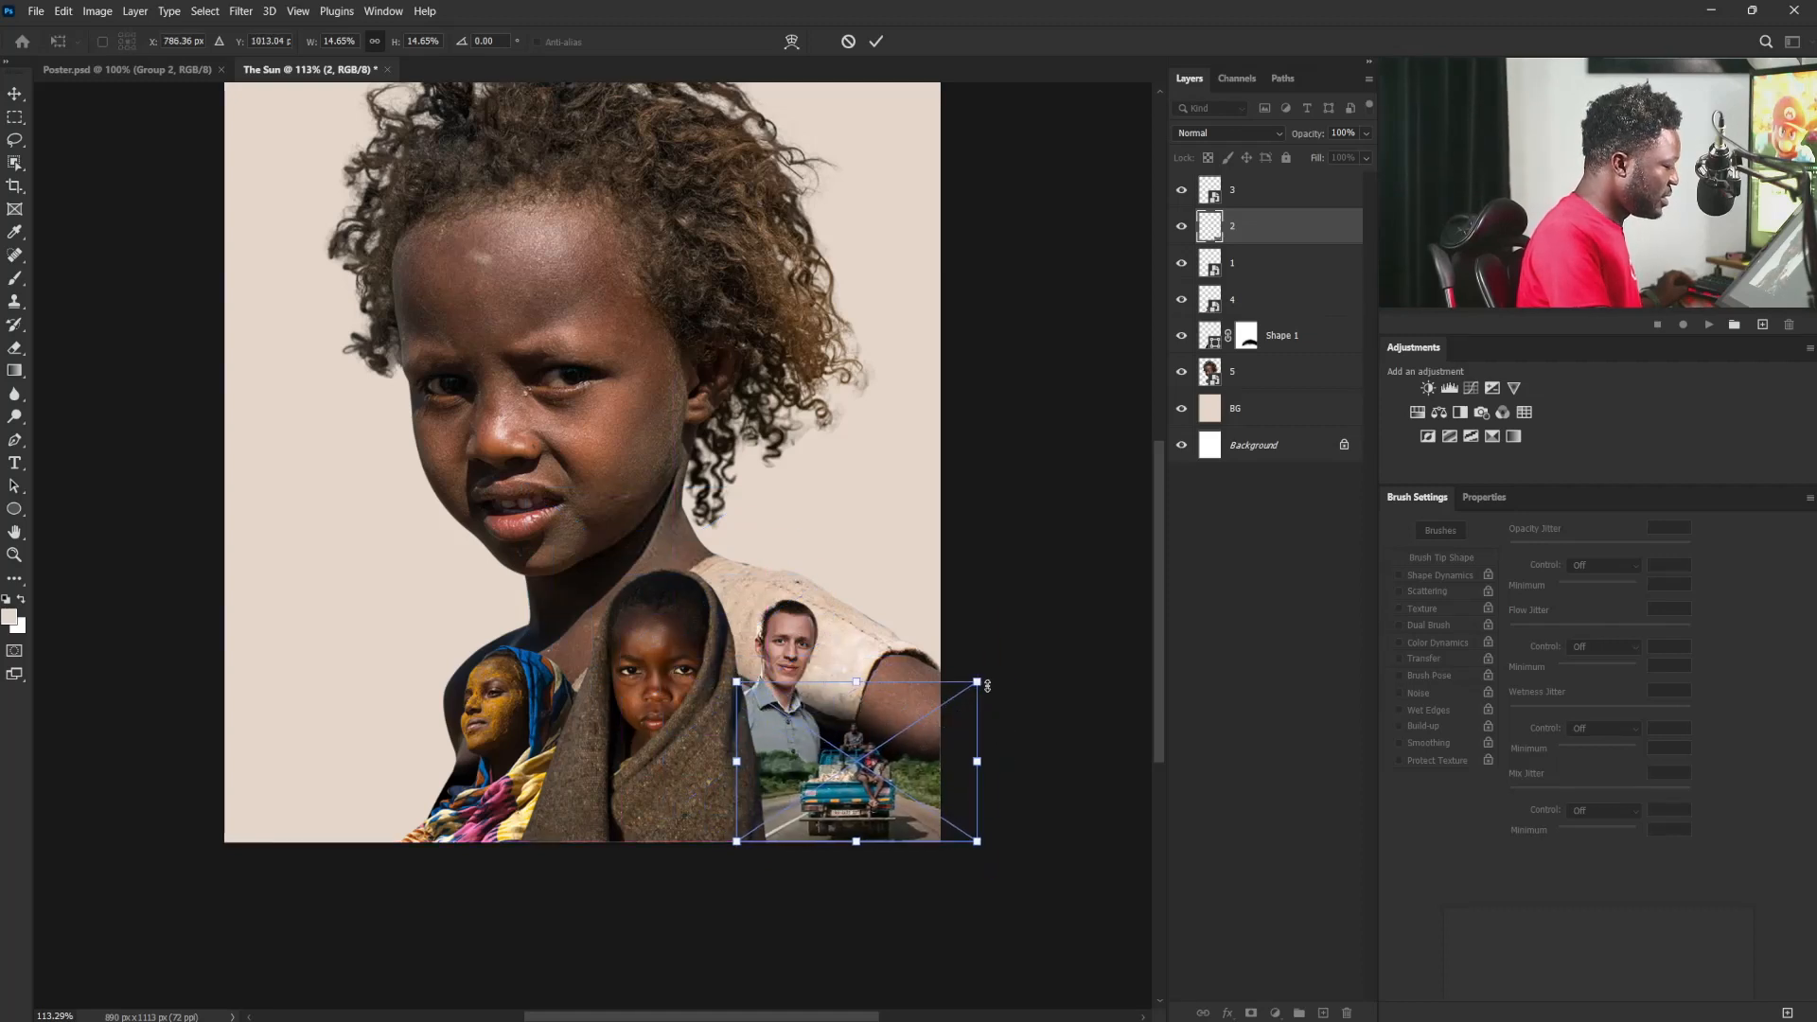
drag(987, 685, 995, 674)
drag(877, 797, 869, 795)
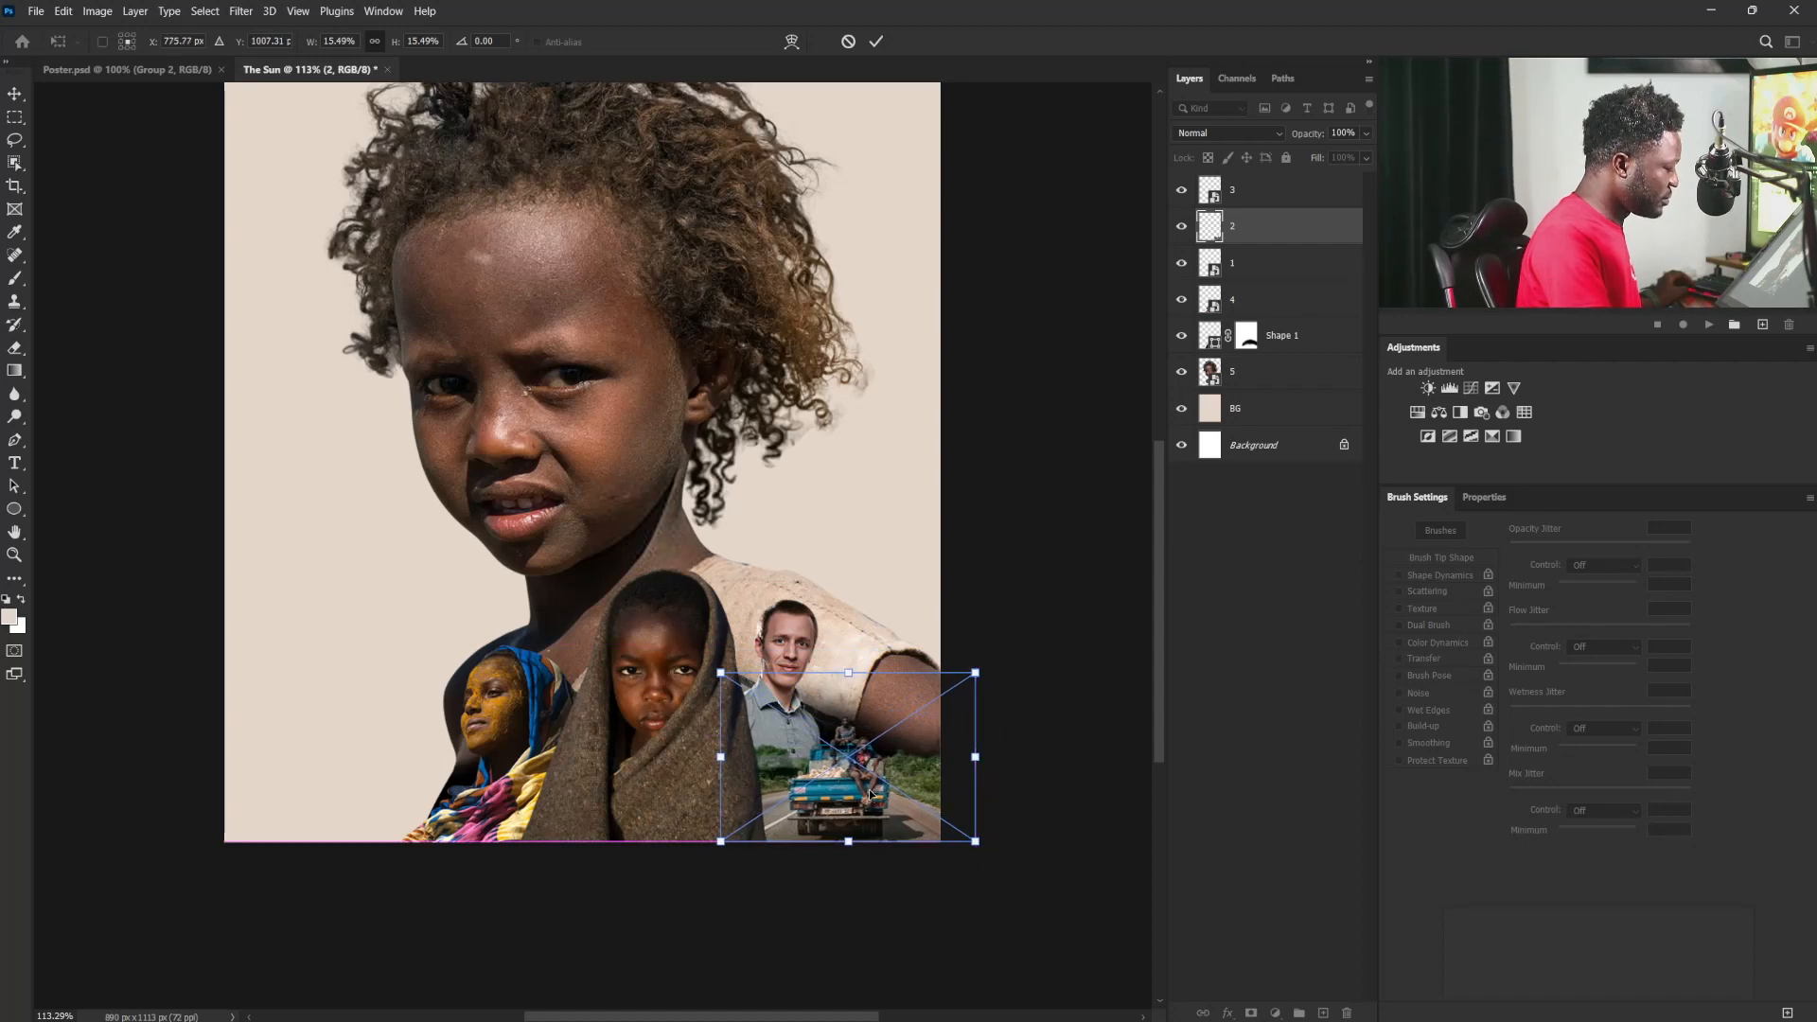
key(Return)
key(b)
Step: Import the inspiiired_clouds brush file from the clouds folder into the brush presets
click(1197, 358)
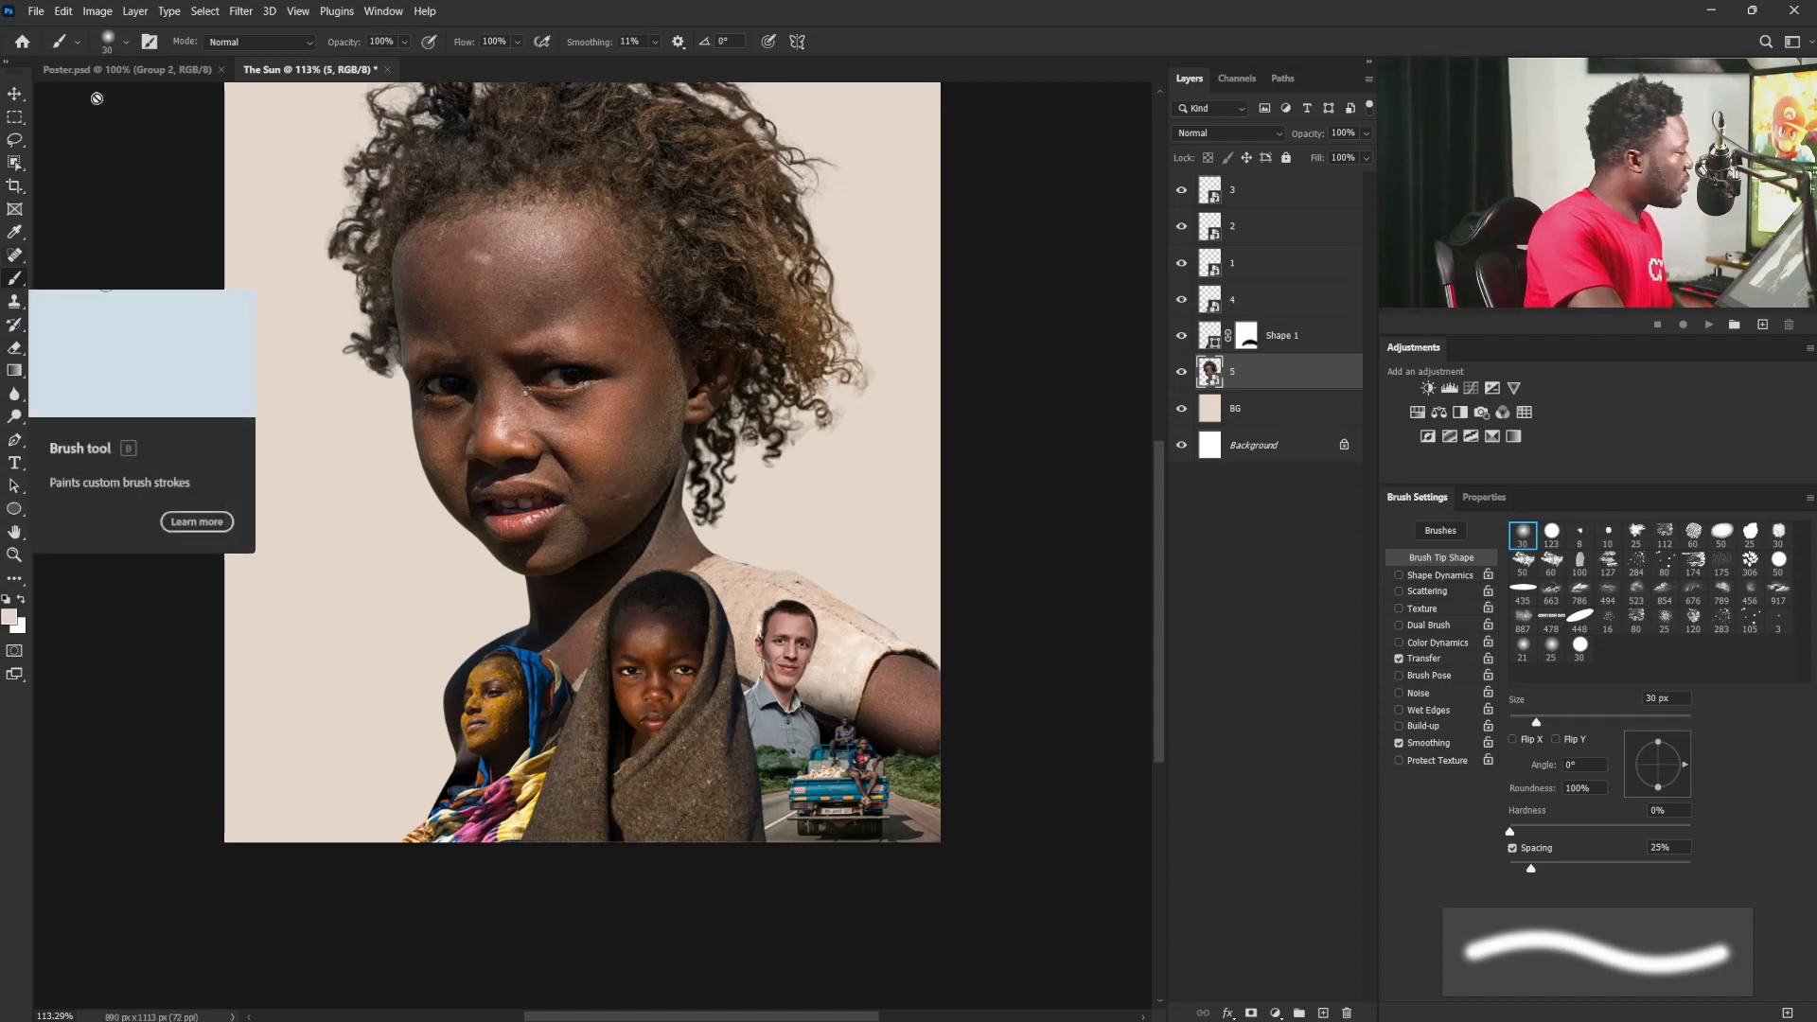
click(125, 45)
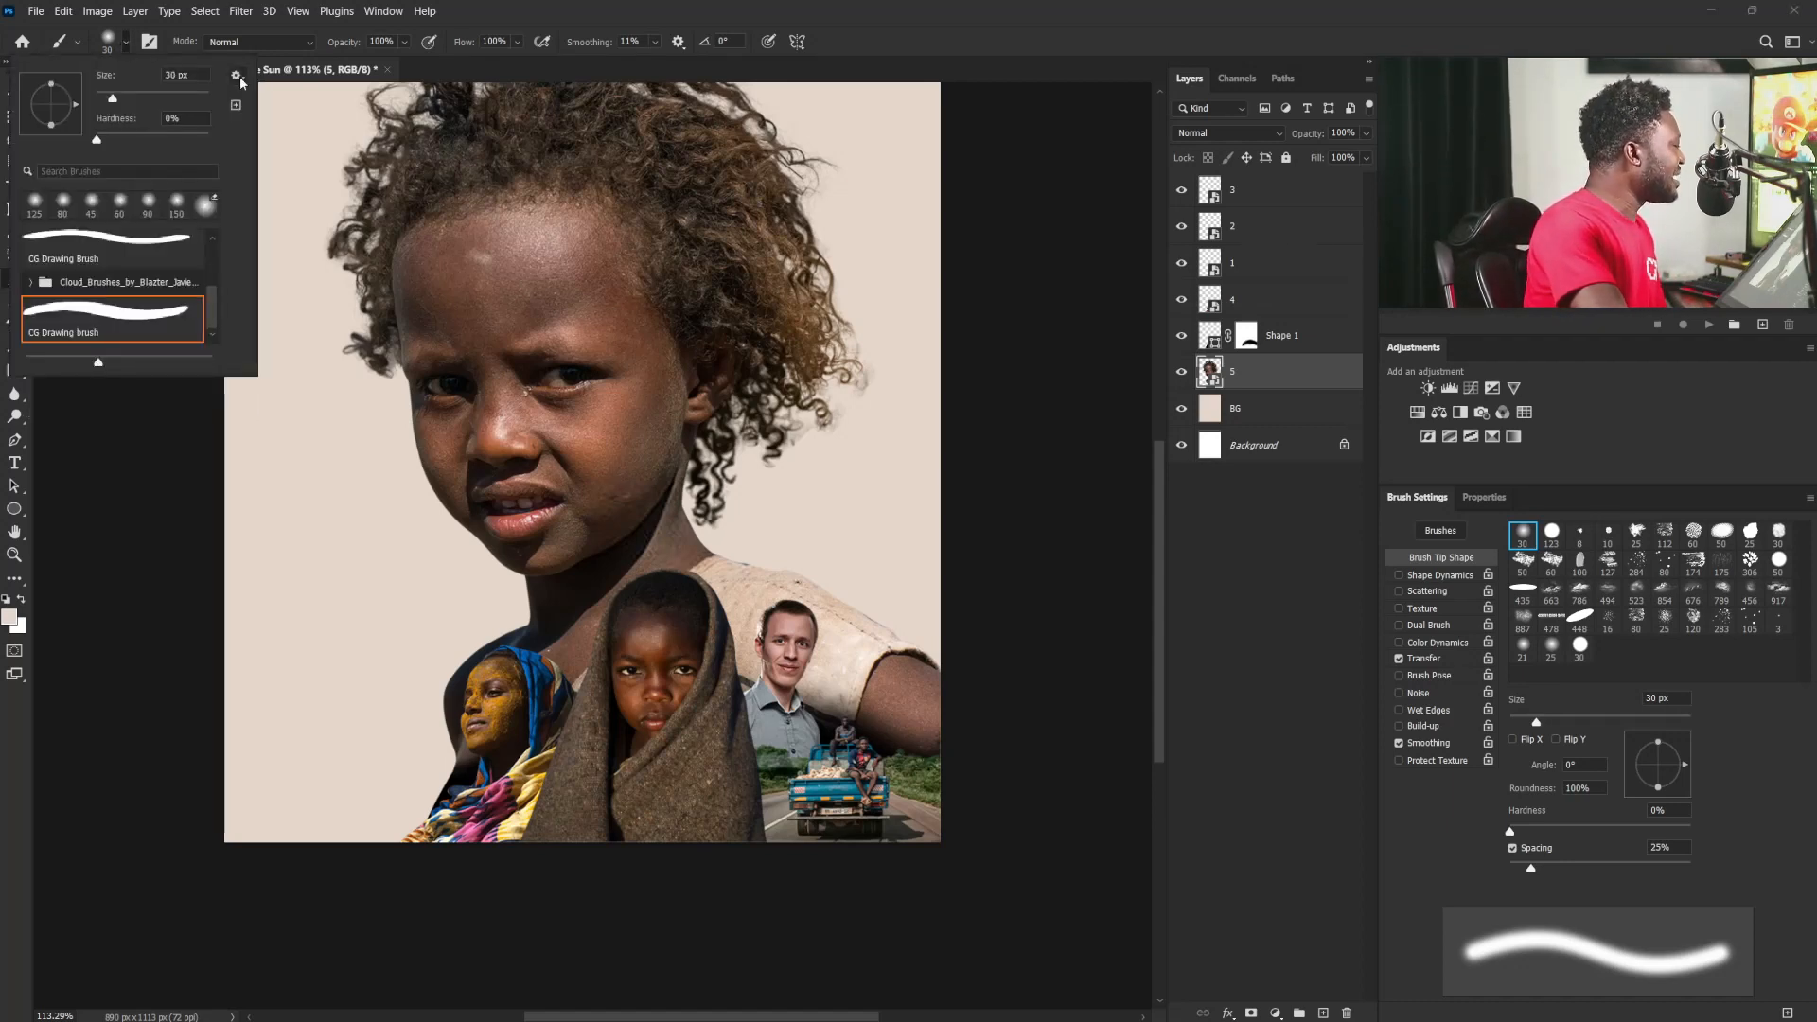
click(236, 77)
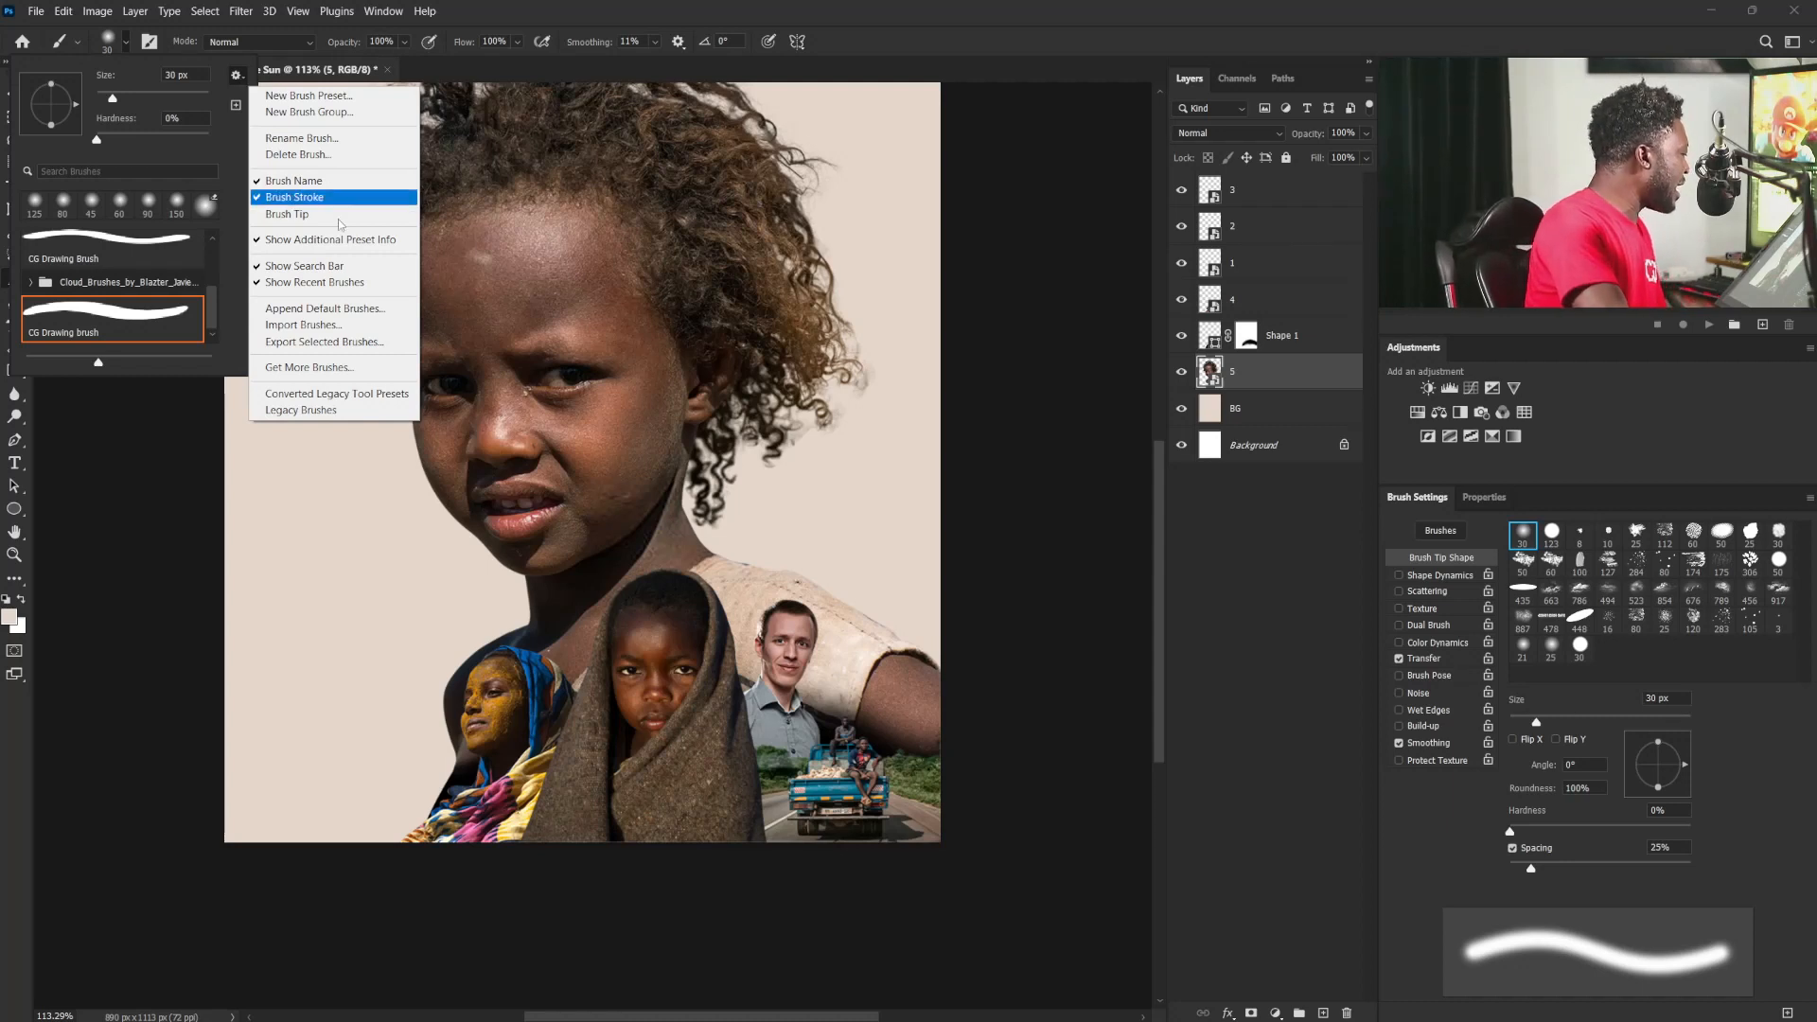
click(322, 327)
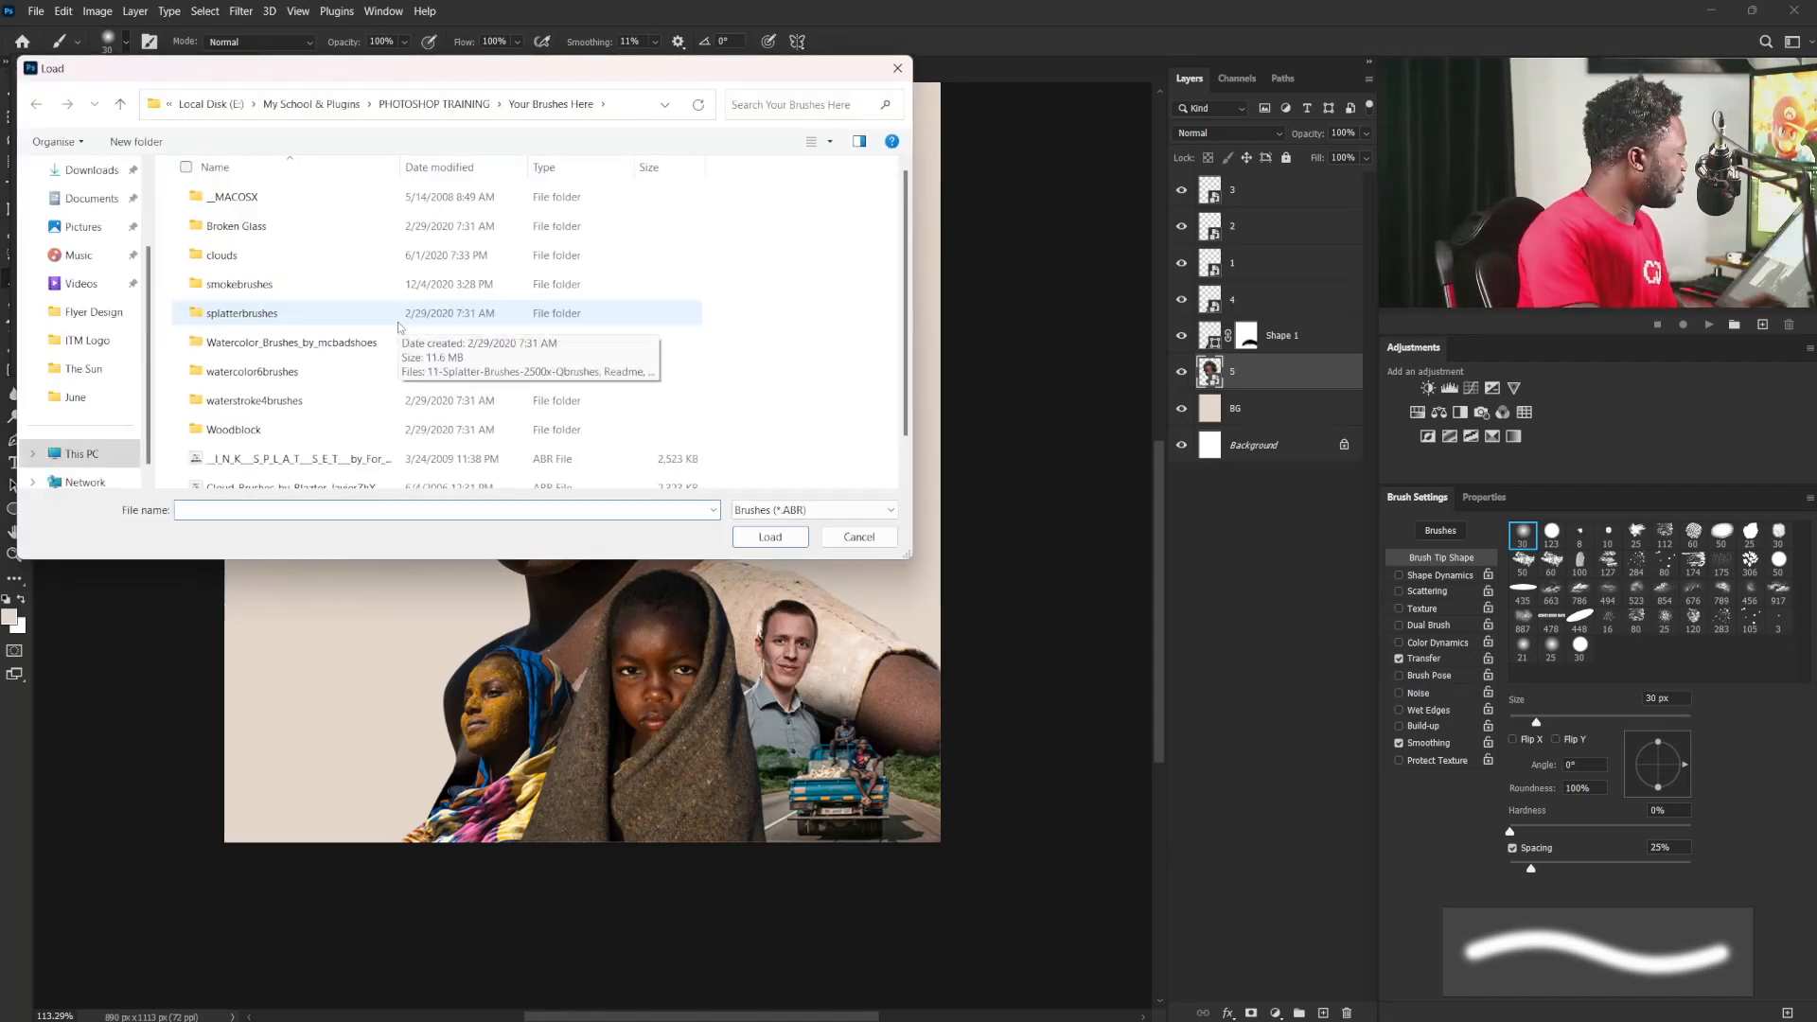
scroll(386, 333, down, 1)
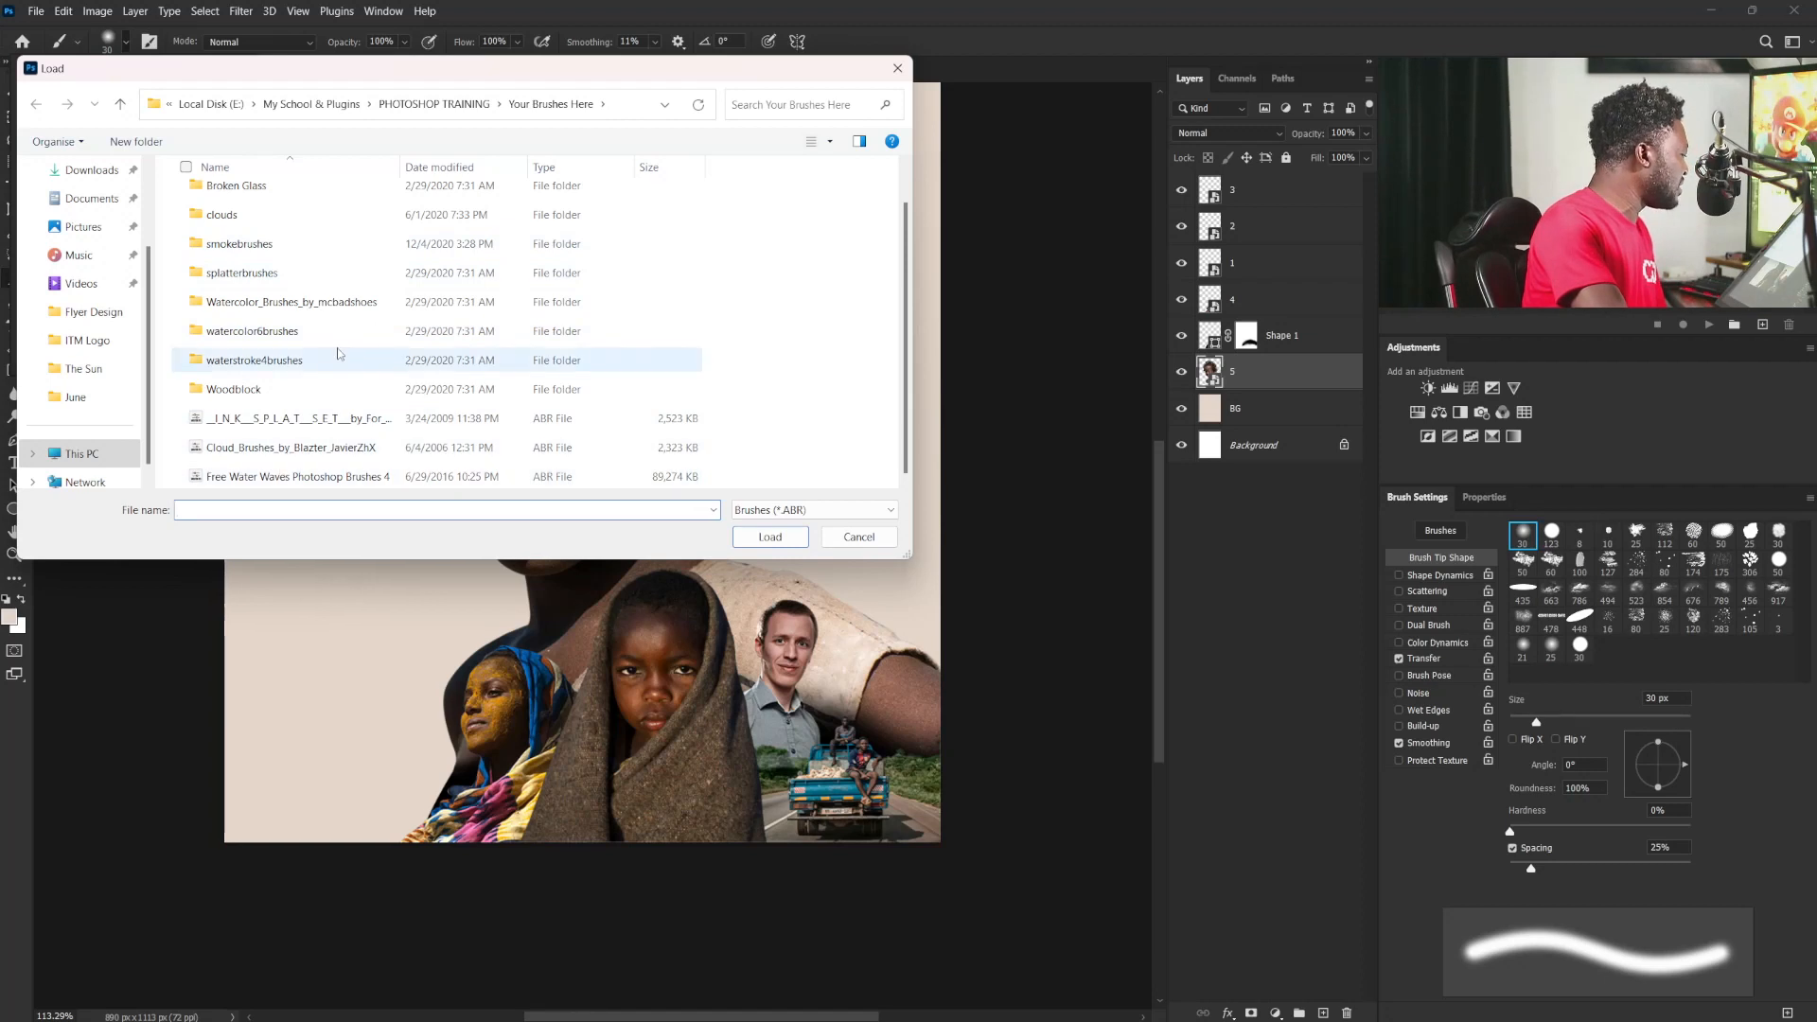
double_click(240, 218)
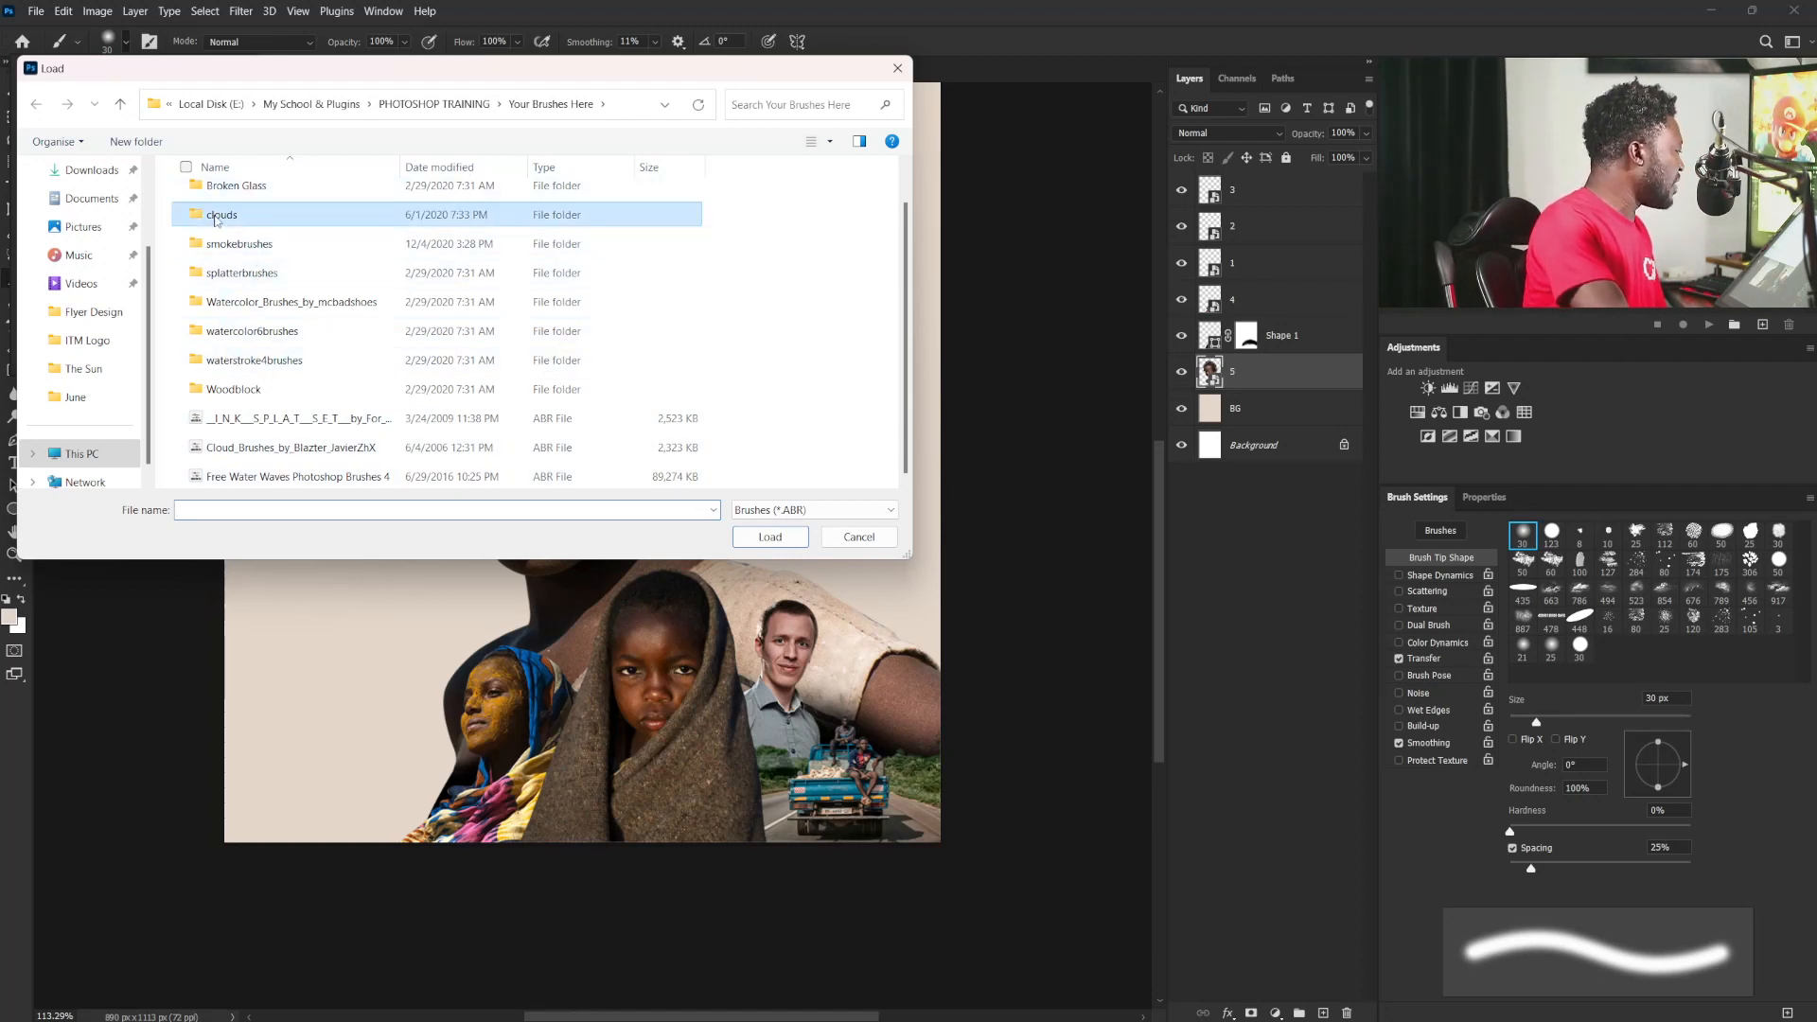
click(239, 201)
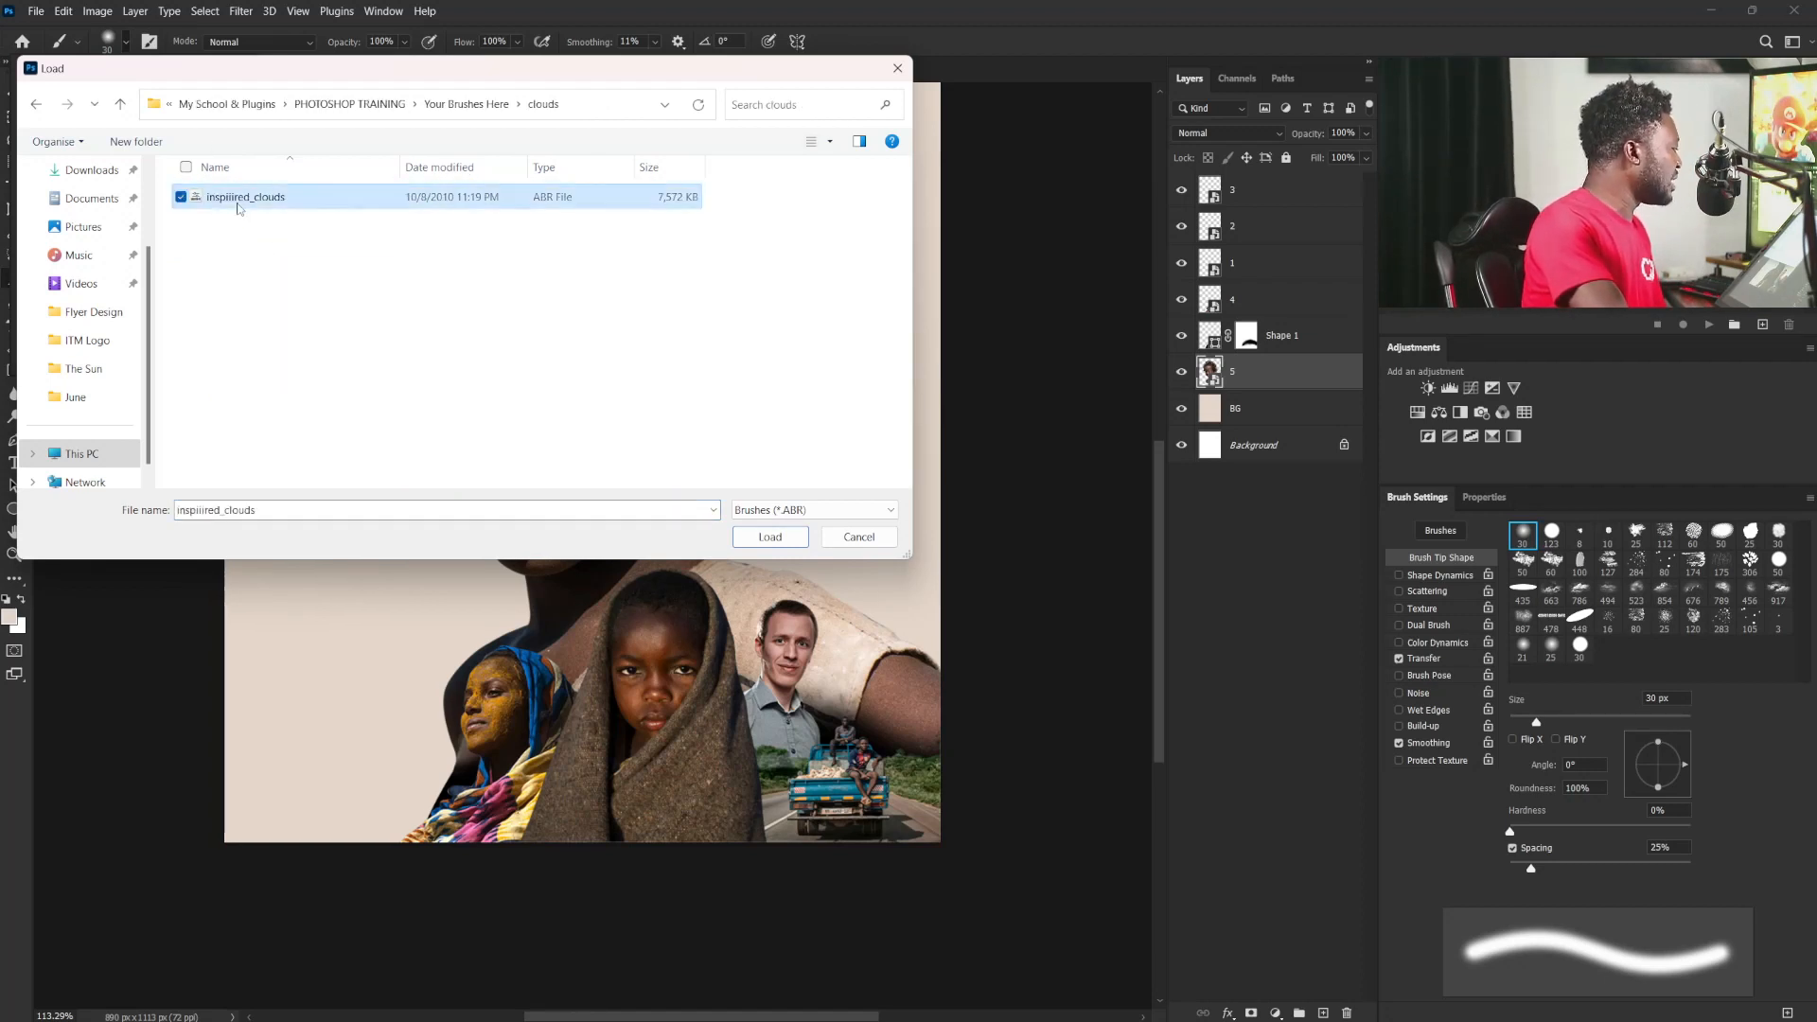
click(763, 541)
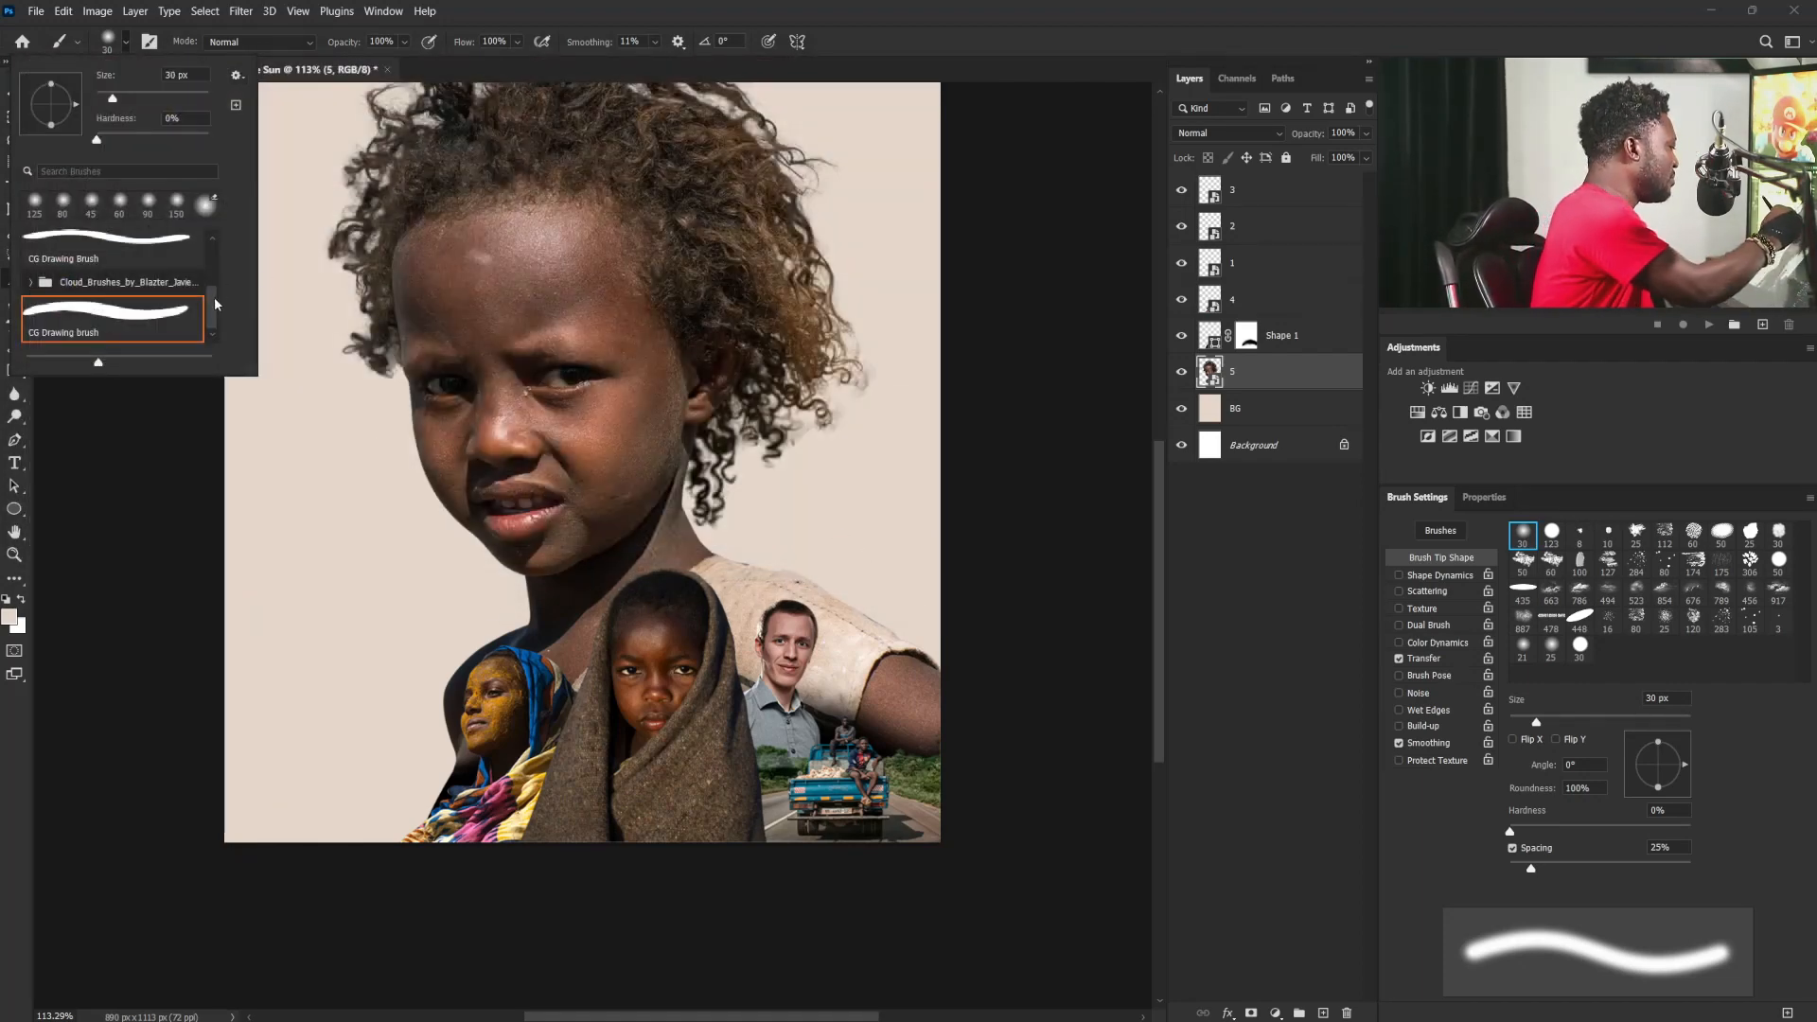
Step: Browse the Cloud_Brushes_by_Blazter preset group and choose the 789 px cloud brush tip
click(124, 290)
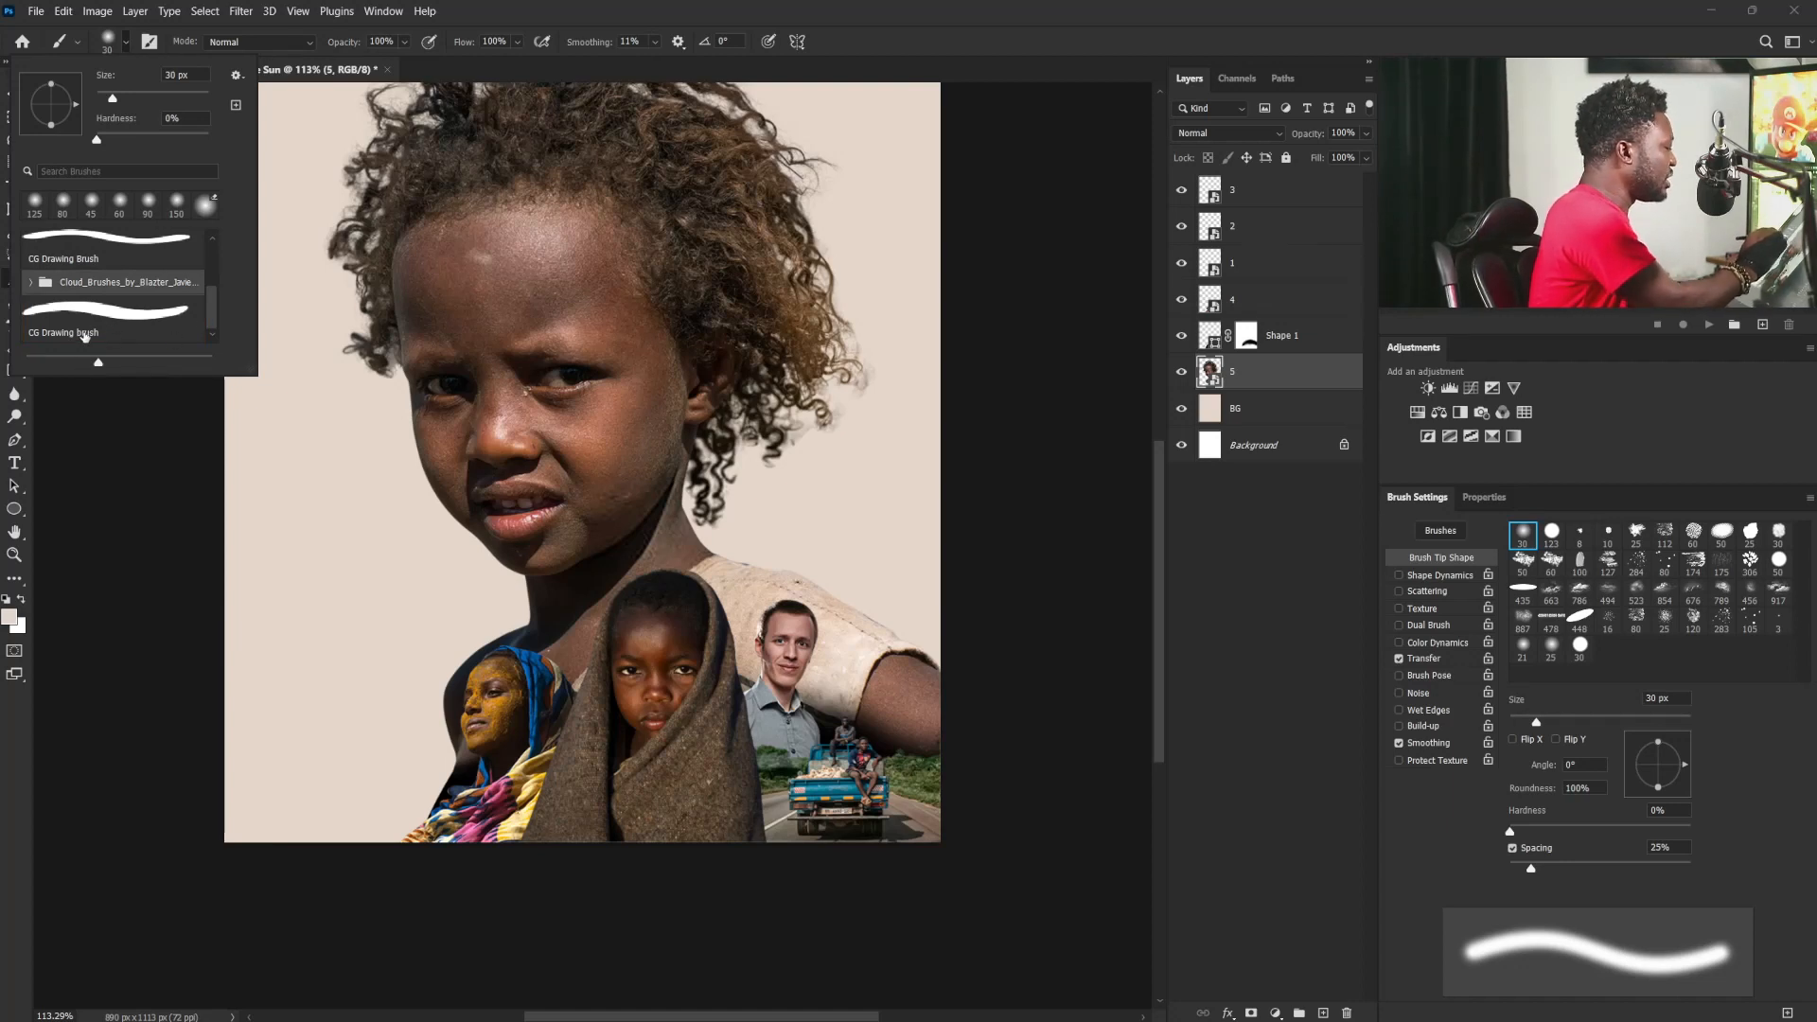
click(30, 288)
scroll(152, 303, down, 2)
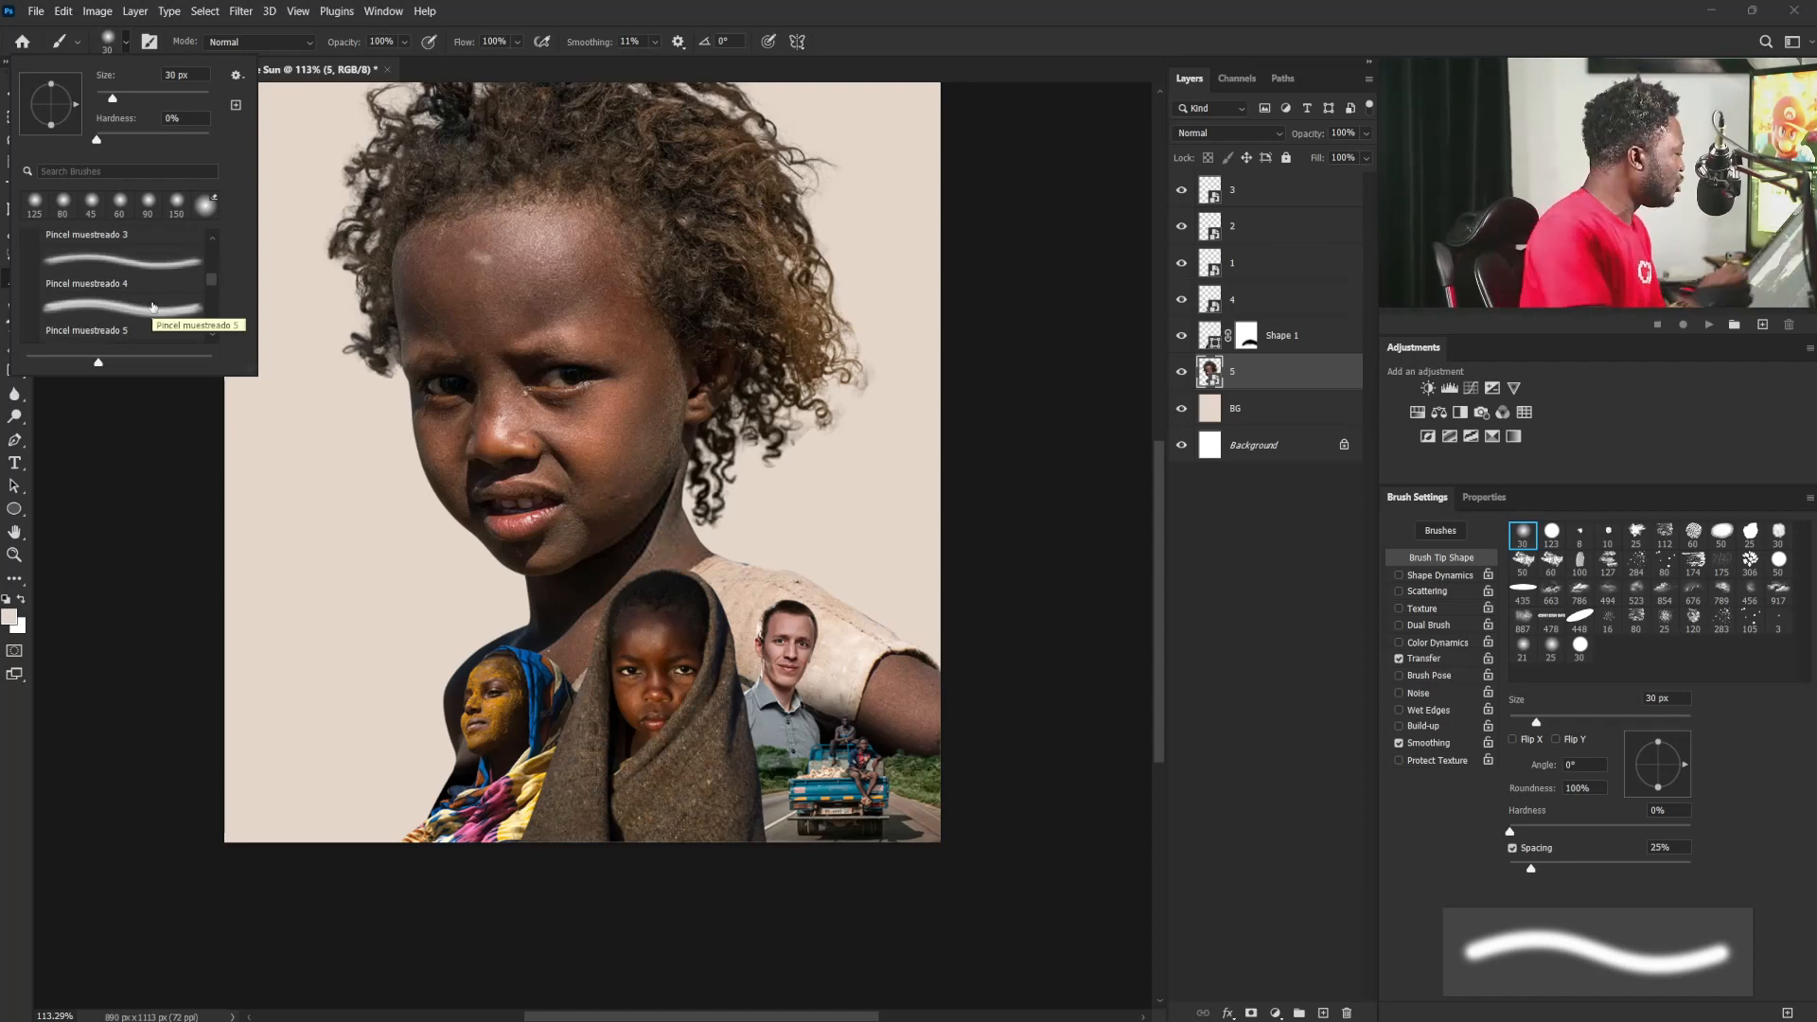
click(584, 75)
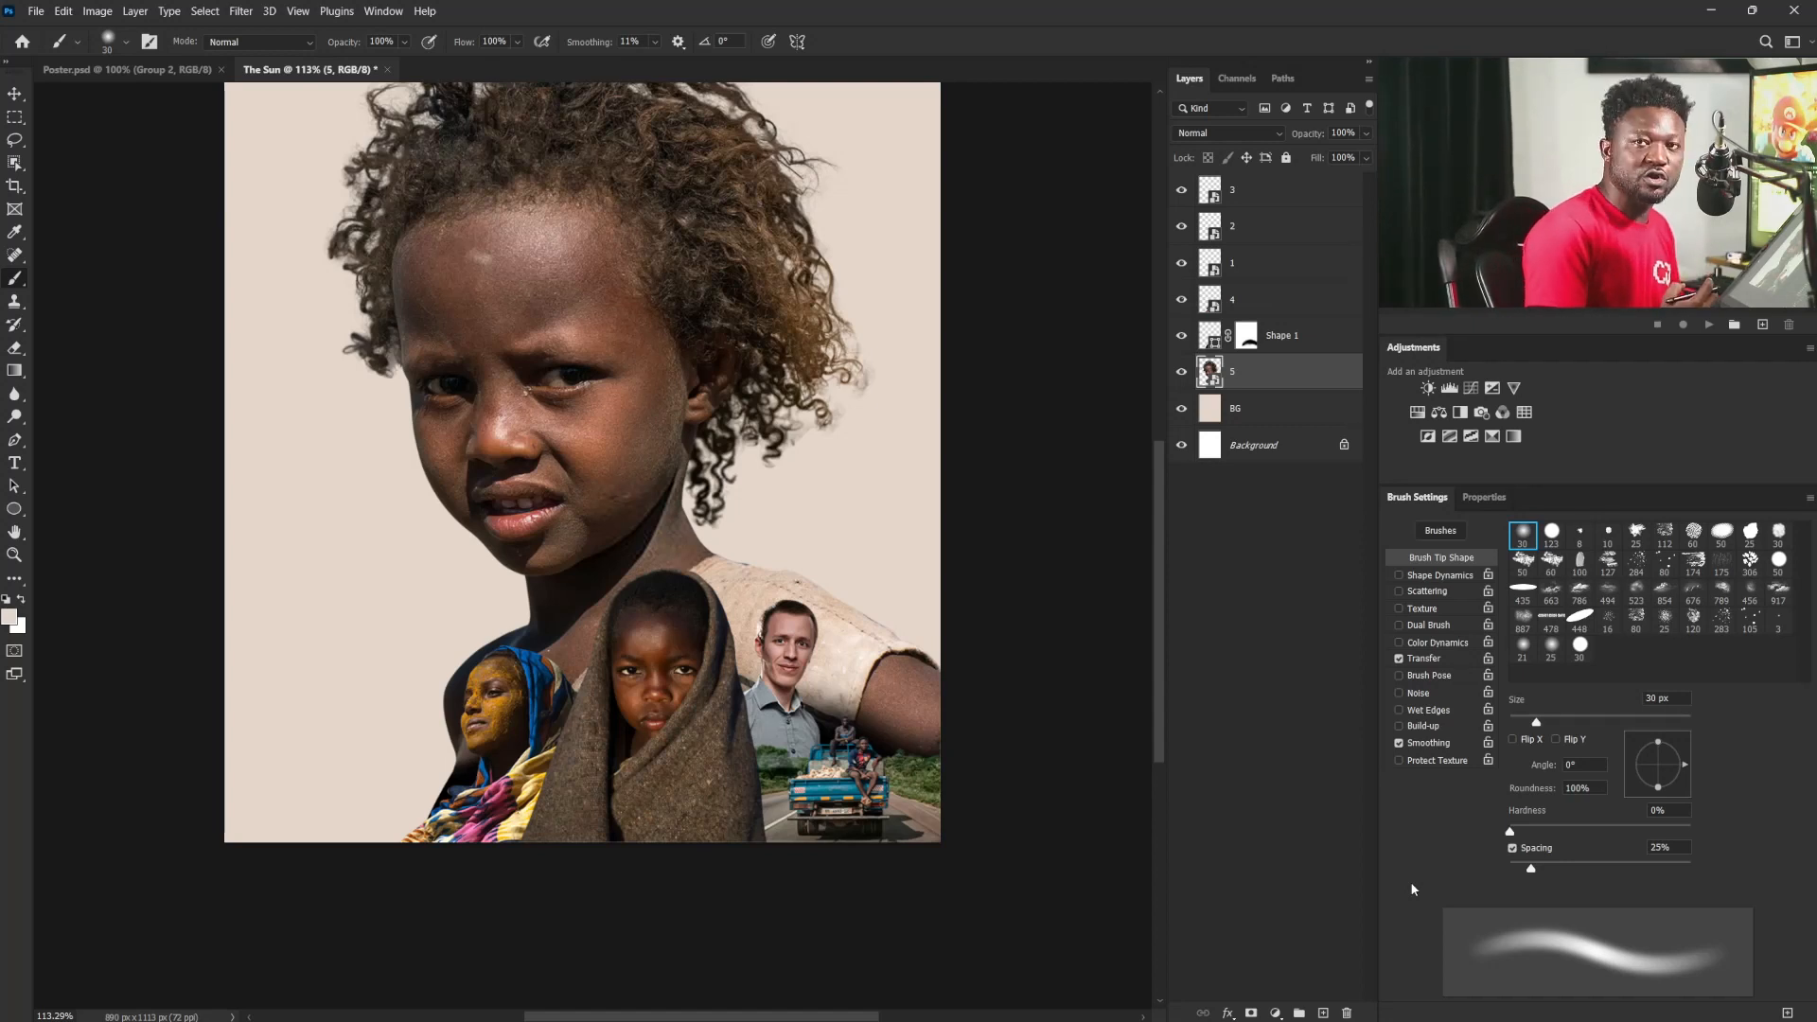
click(1722, 592)
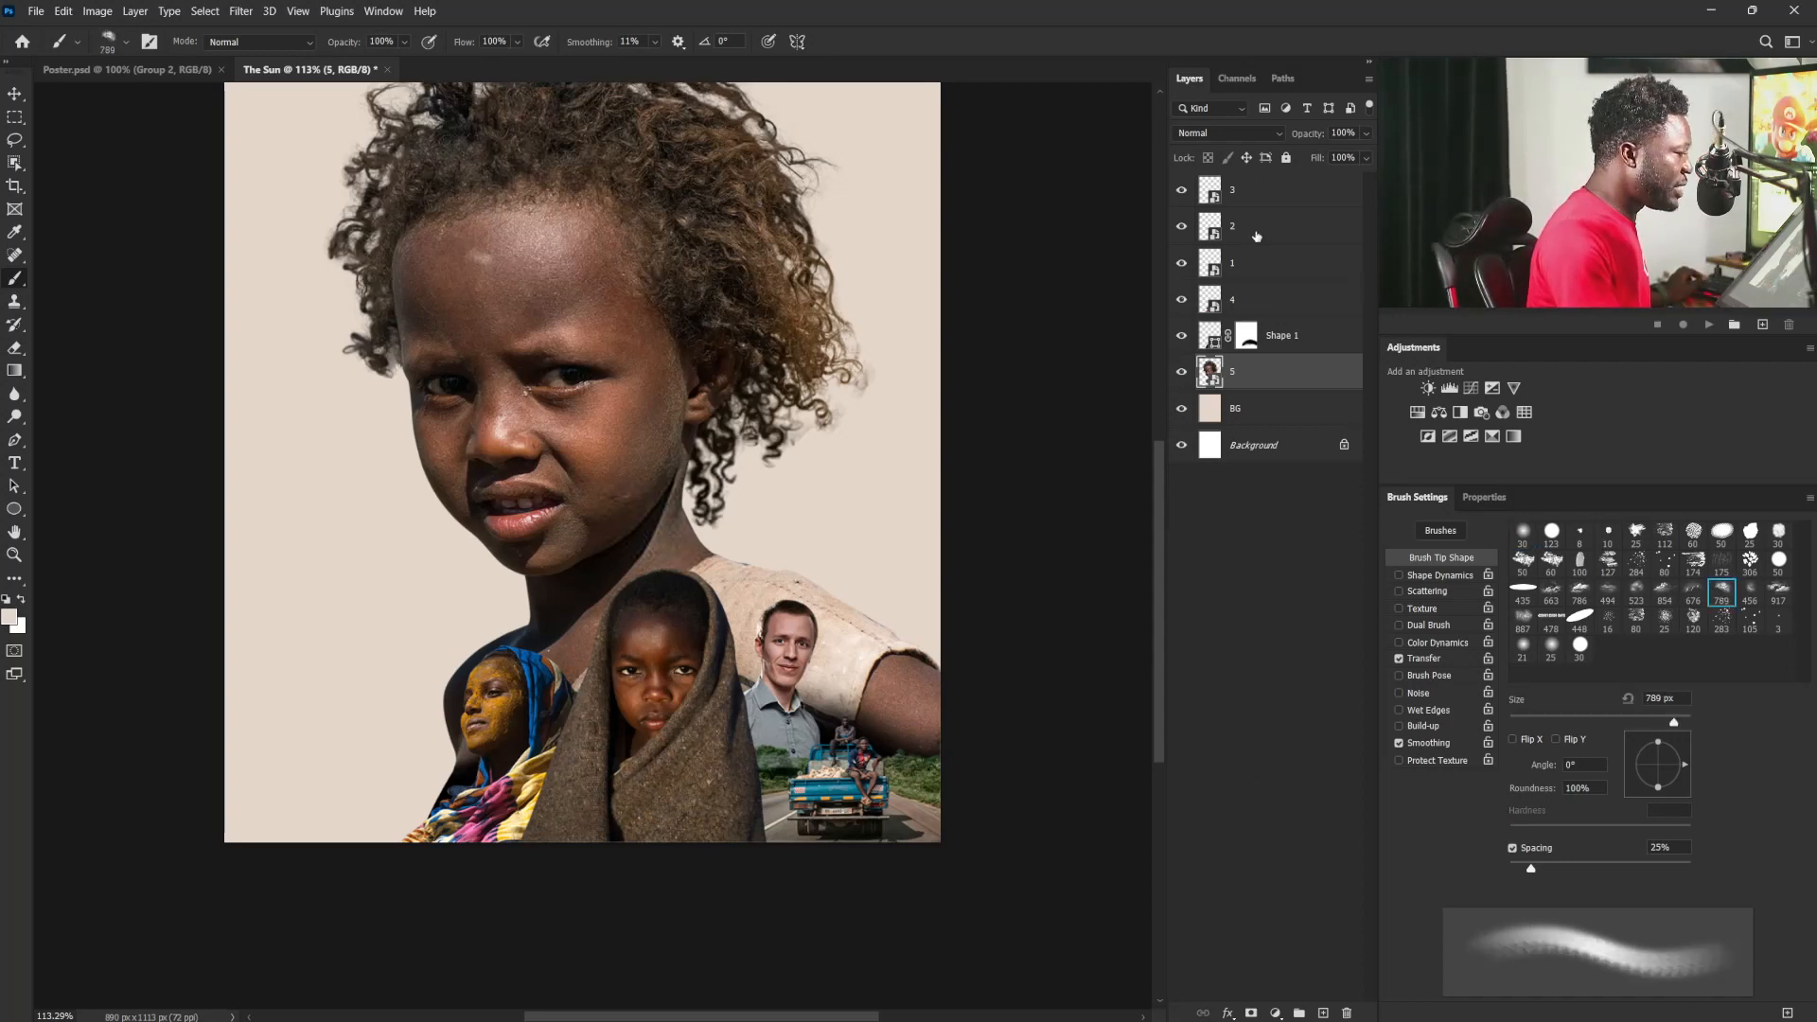
Step: Add a new empty layer directly beneath the blanket-wrapped child's layer 3
click(15, 96)
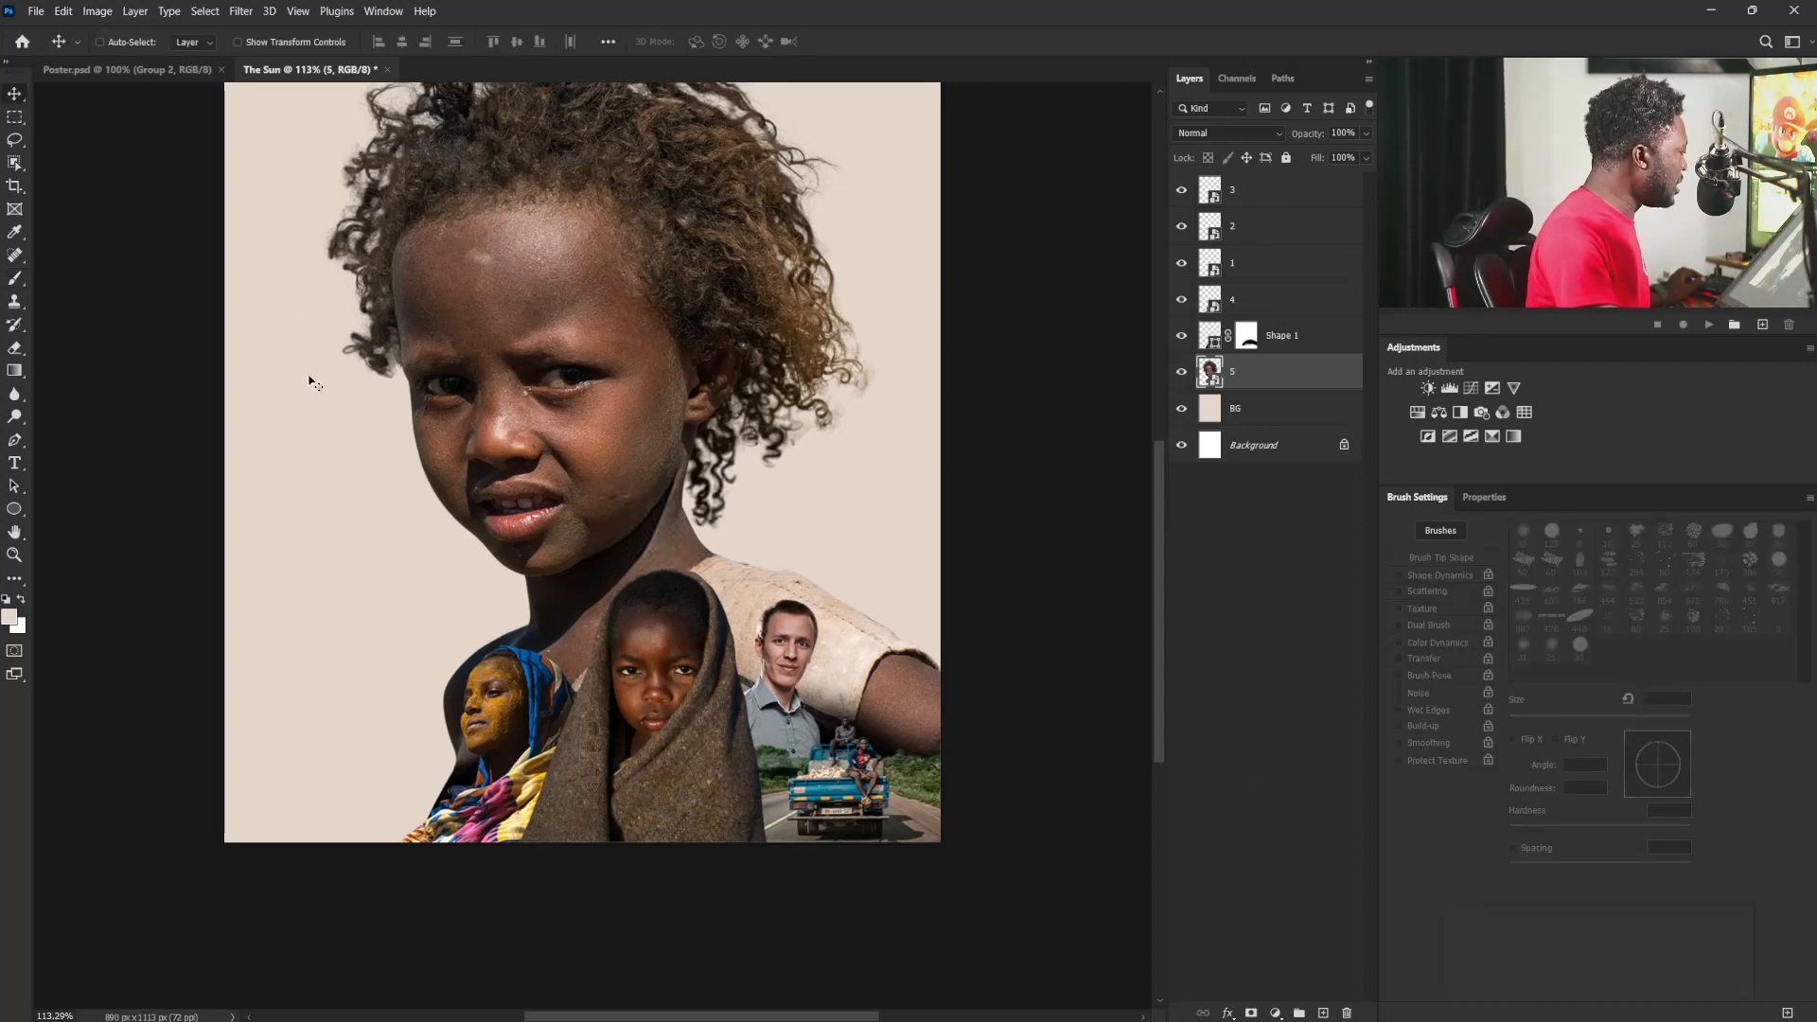
right_click(633, 661)
click(663, 673)
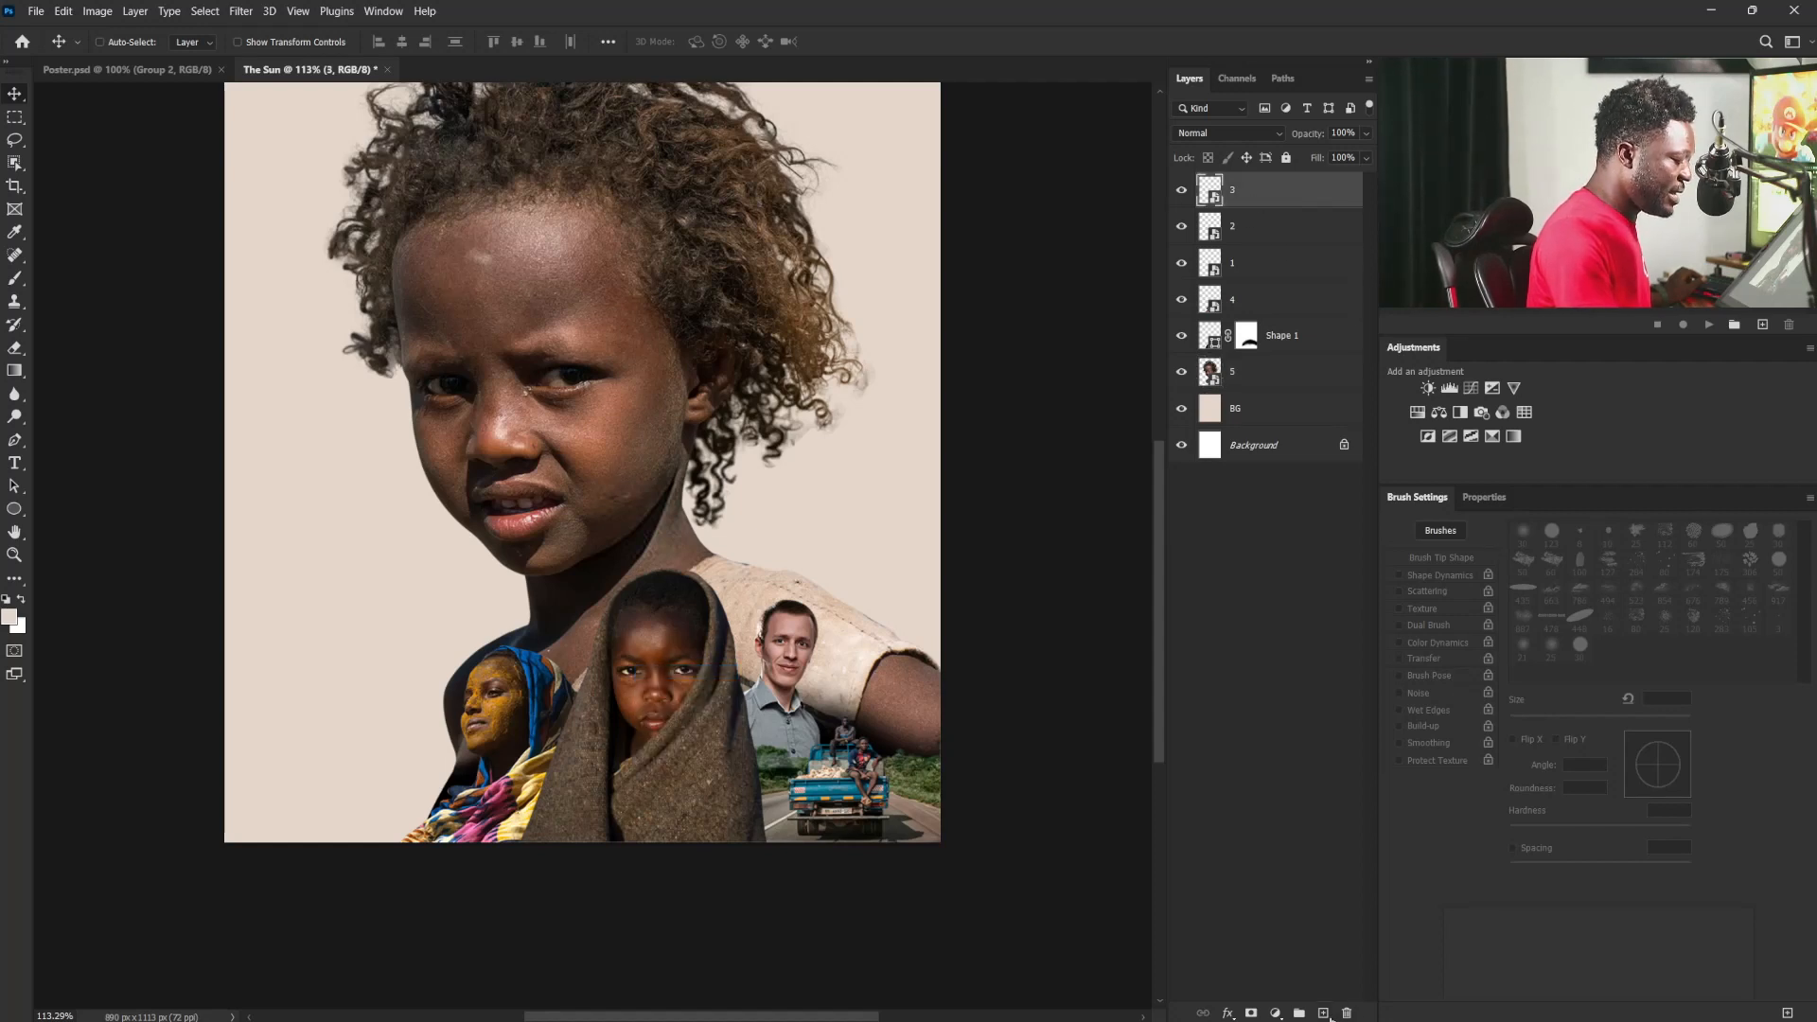
click(1323, 1014)
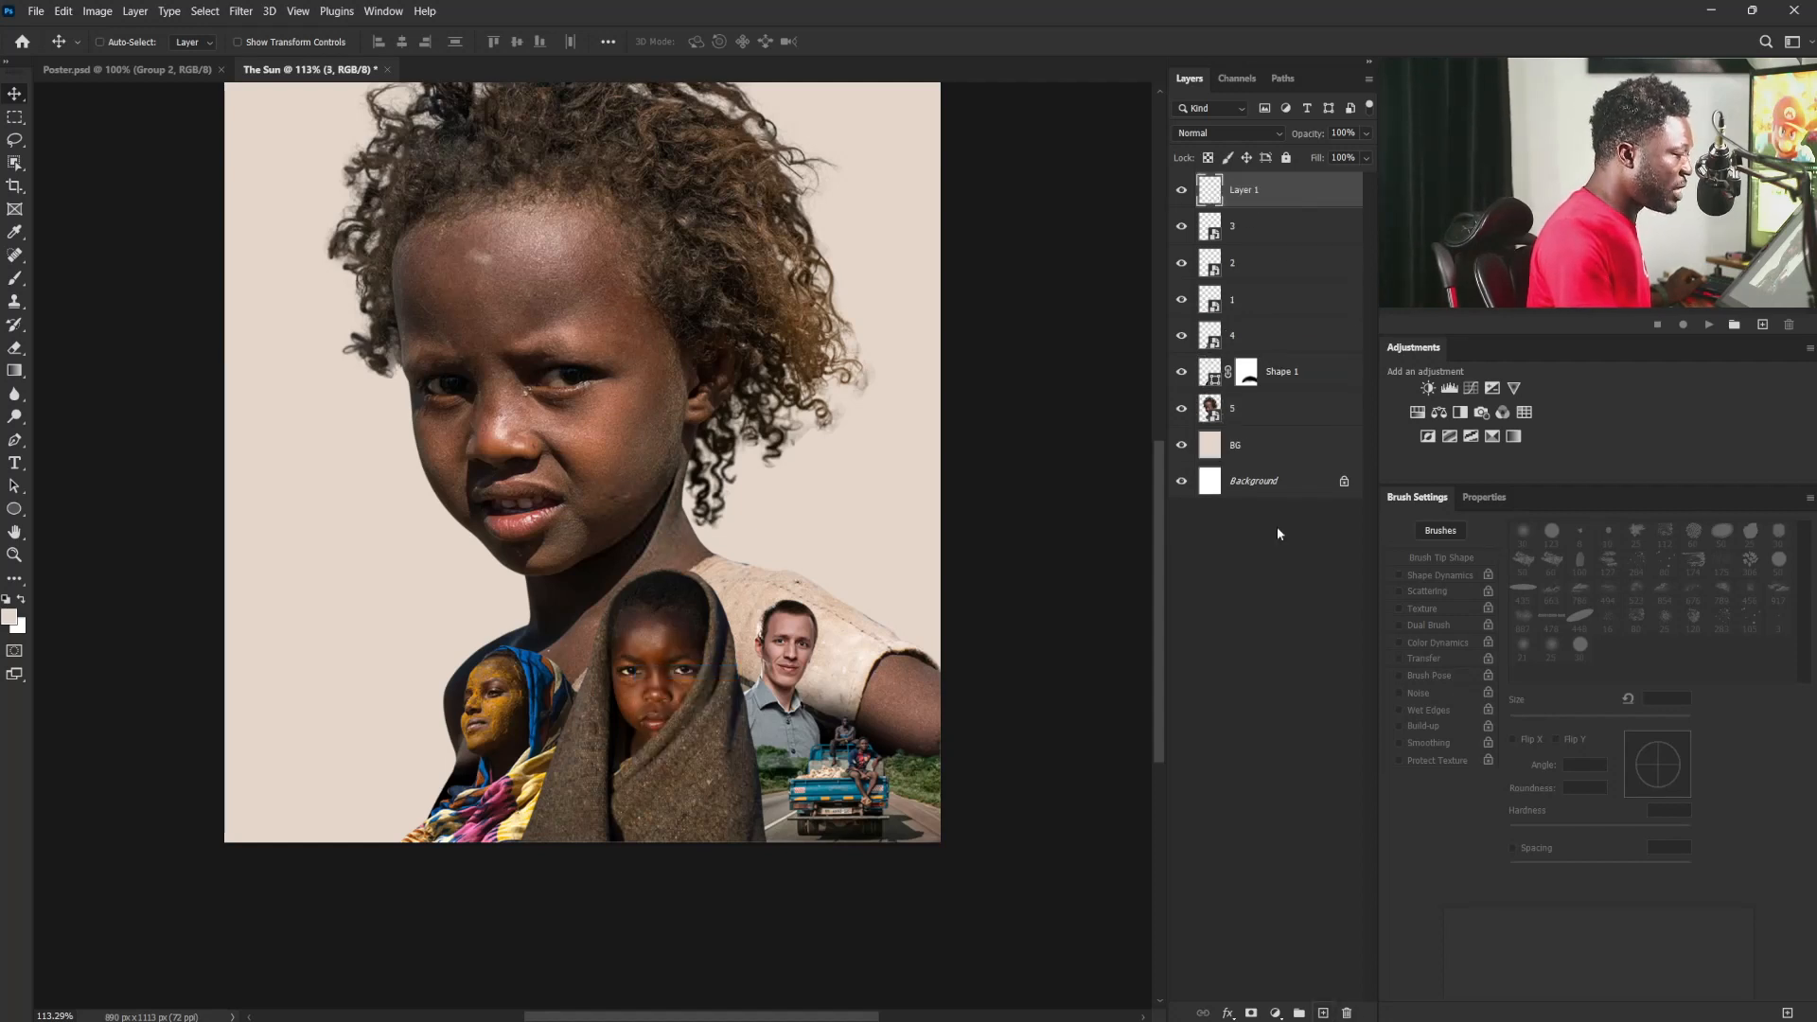
key(ctrl+bracketleft)
Step: Rename the new layer beneath layer 3 as Cloud
double_click(1242, 226)
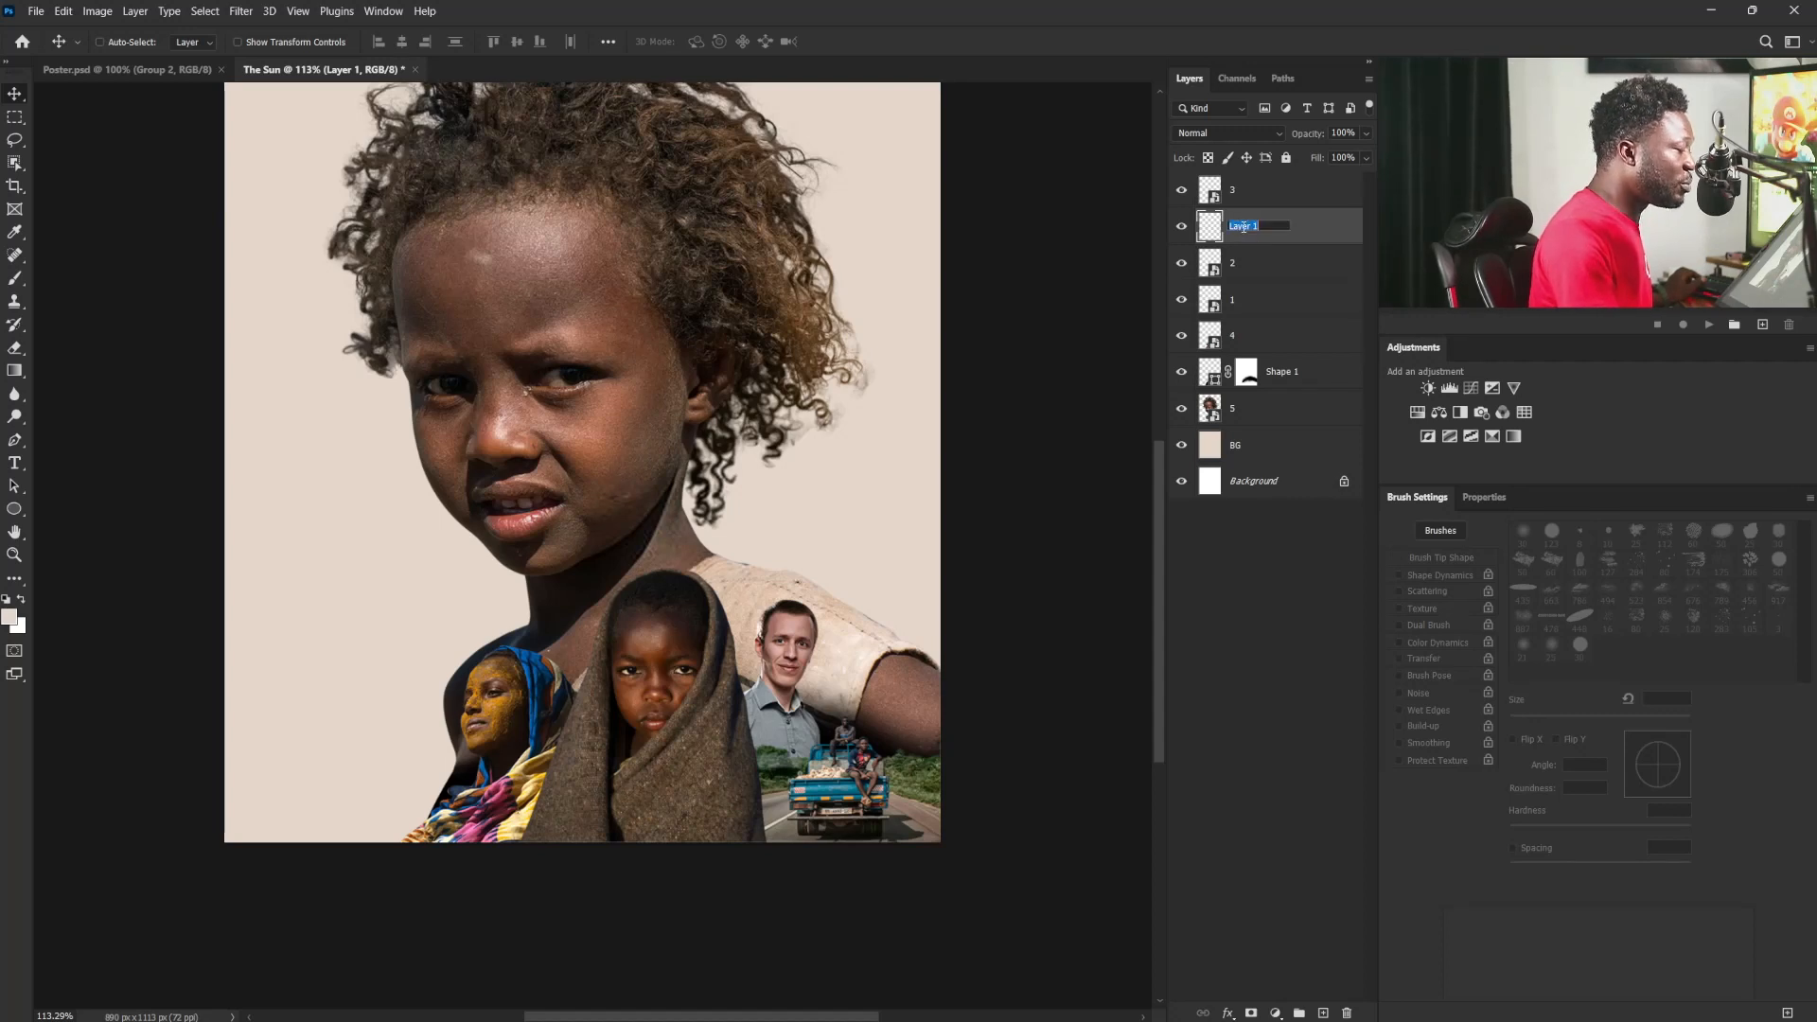
text(Cloud)
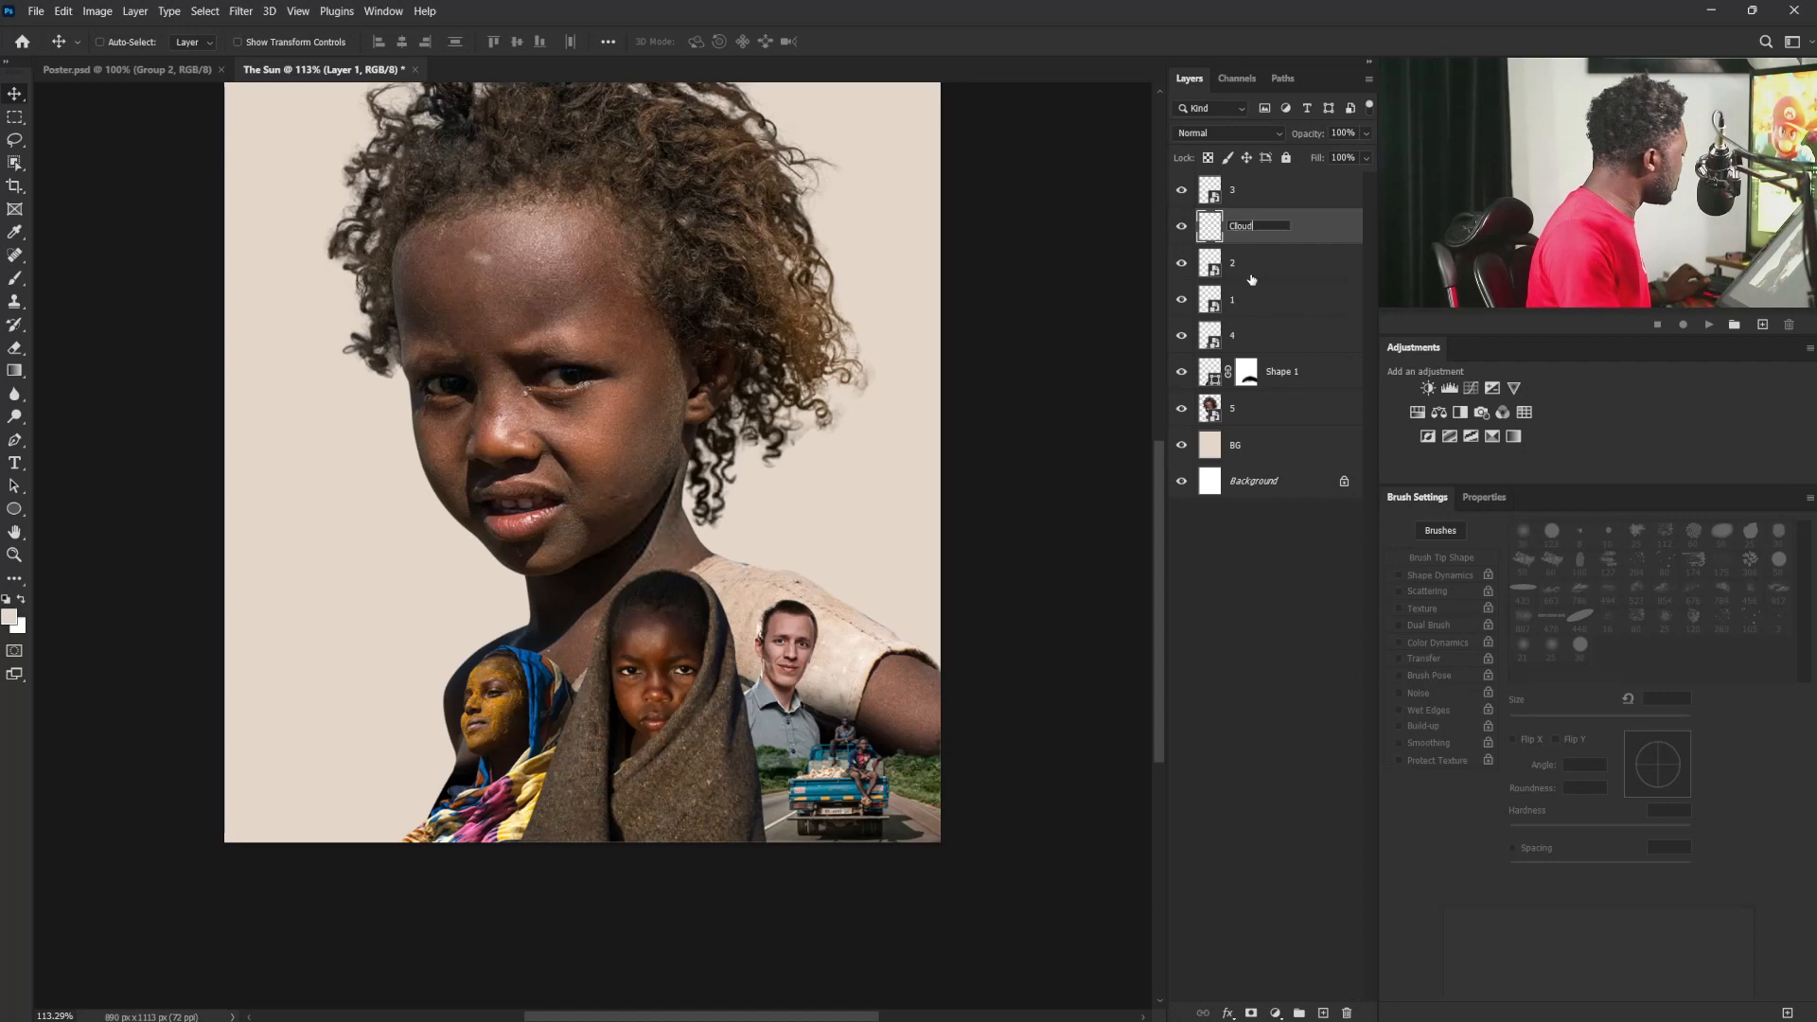
click(1323, 240)
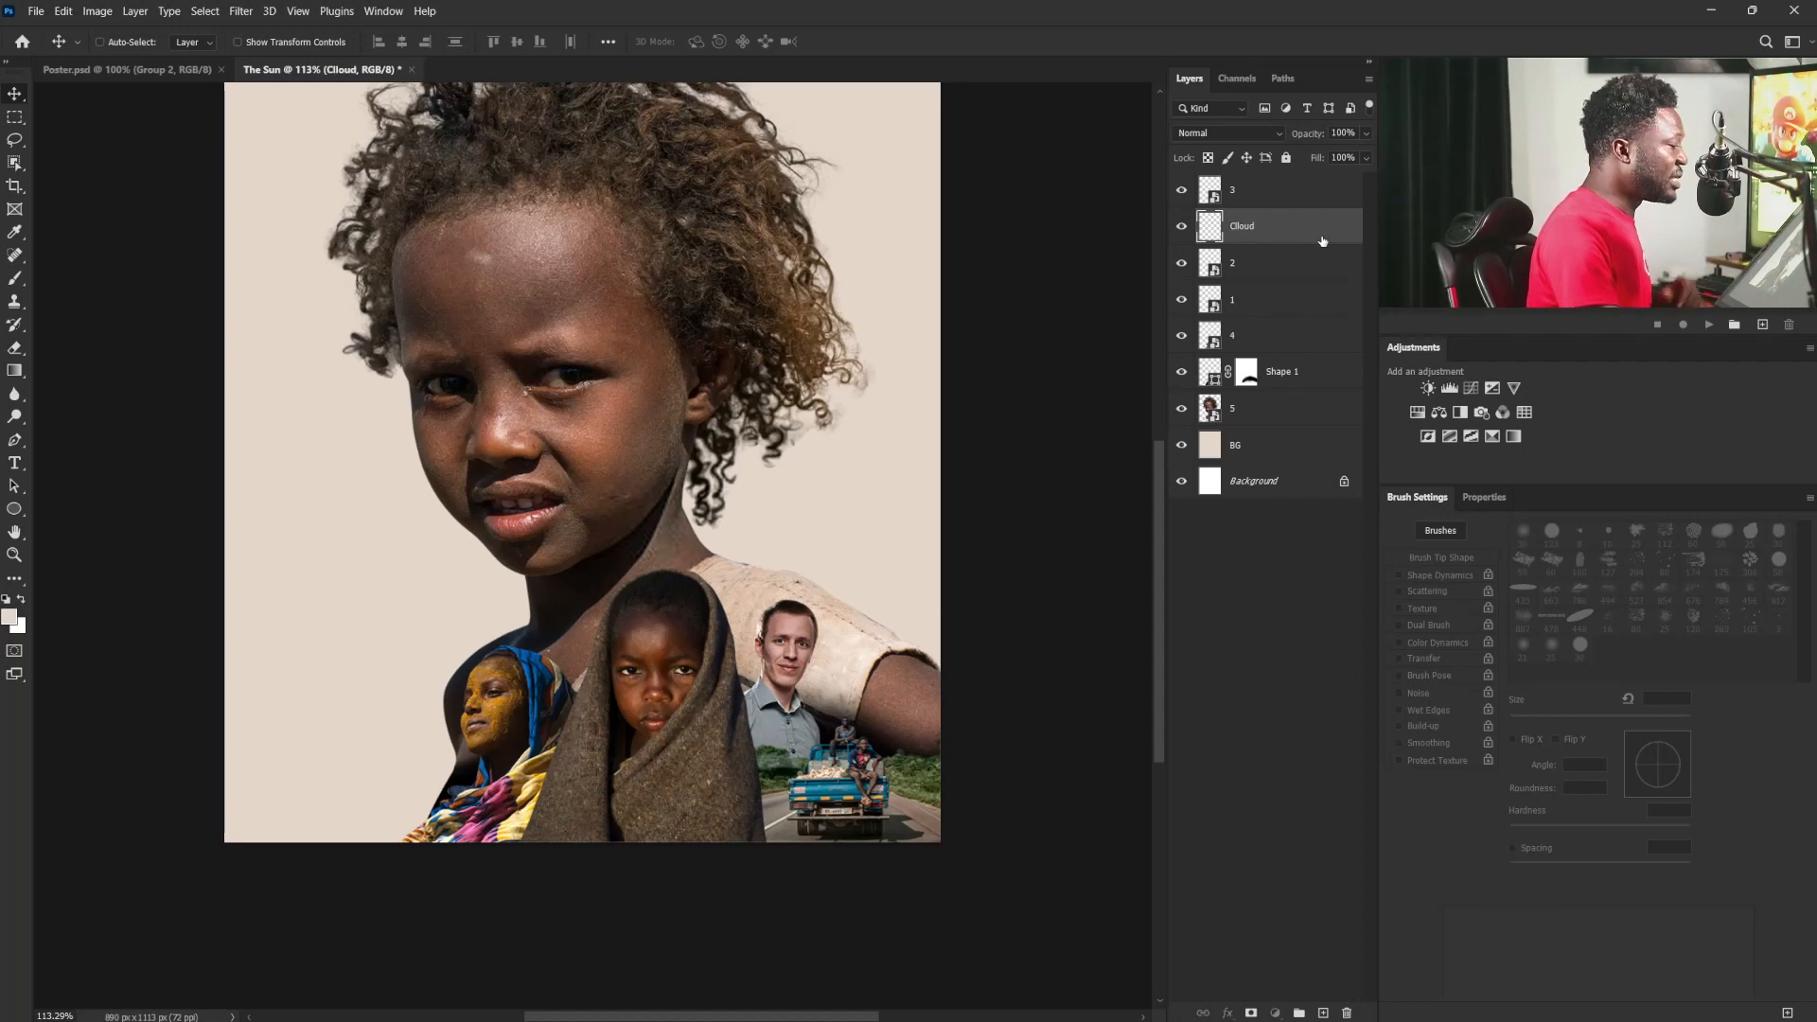
double_click(1242, 227)
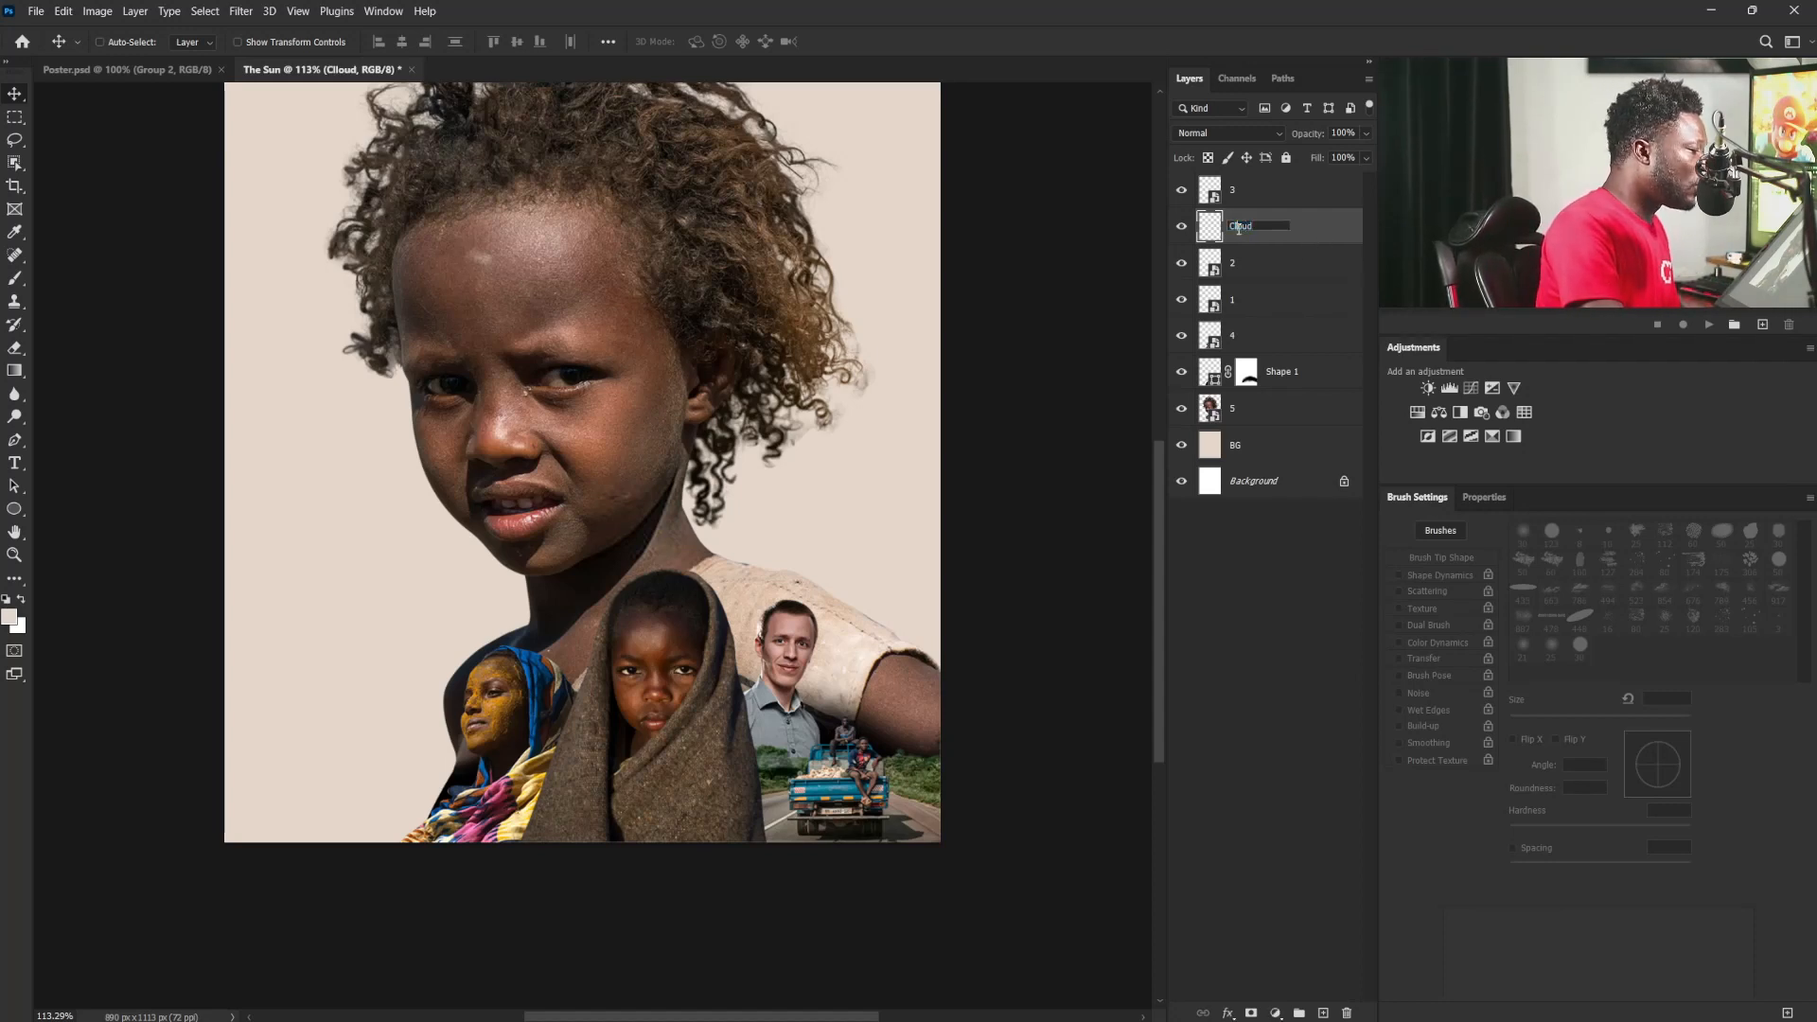
click(1314, 234)
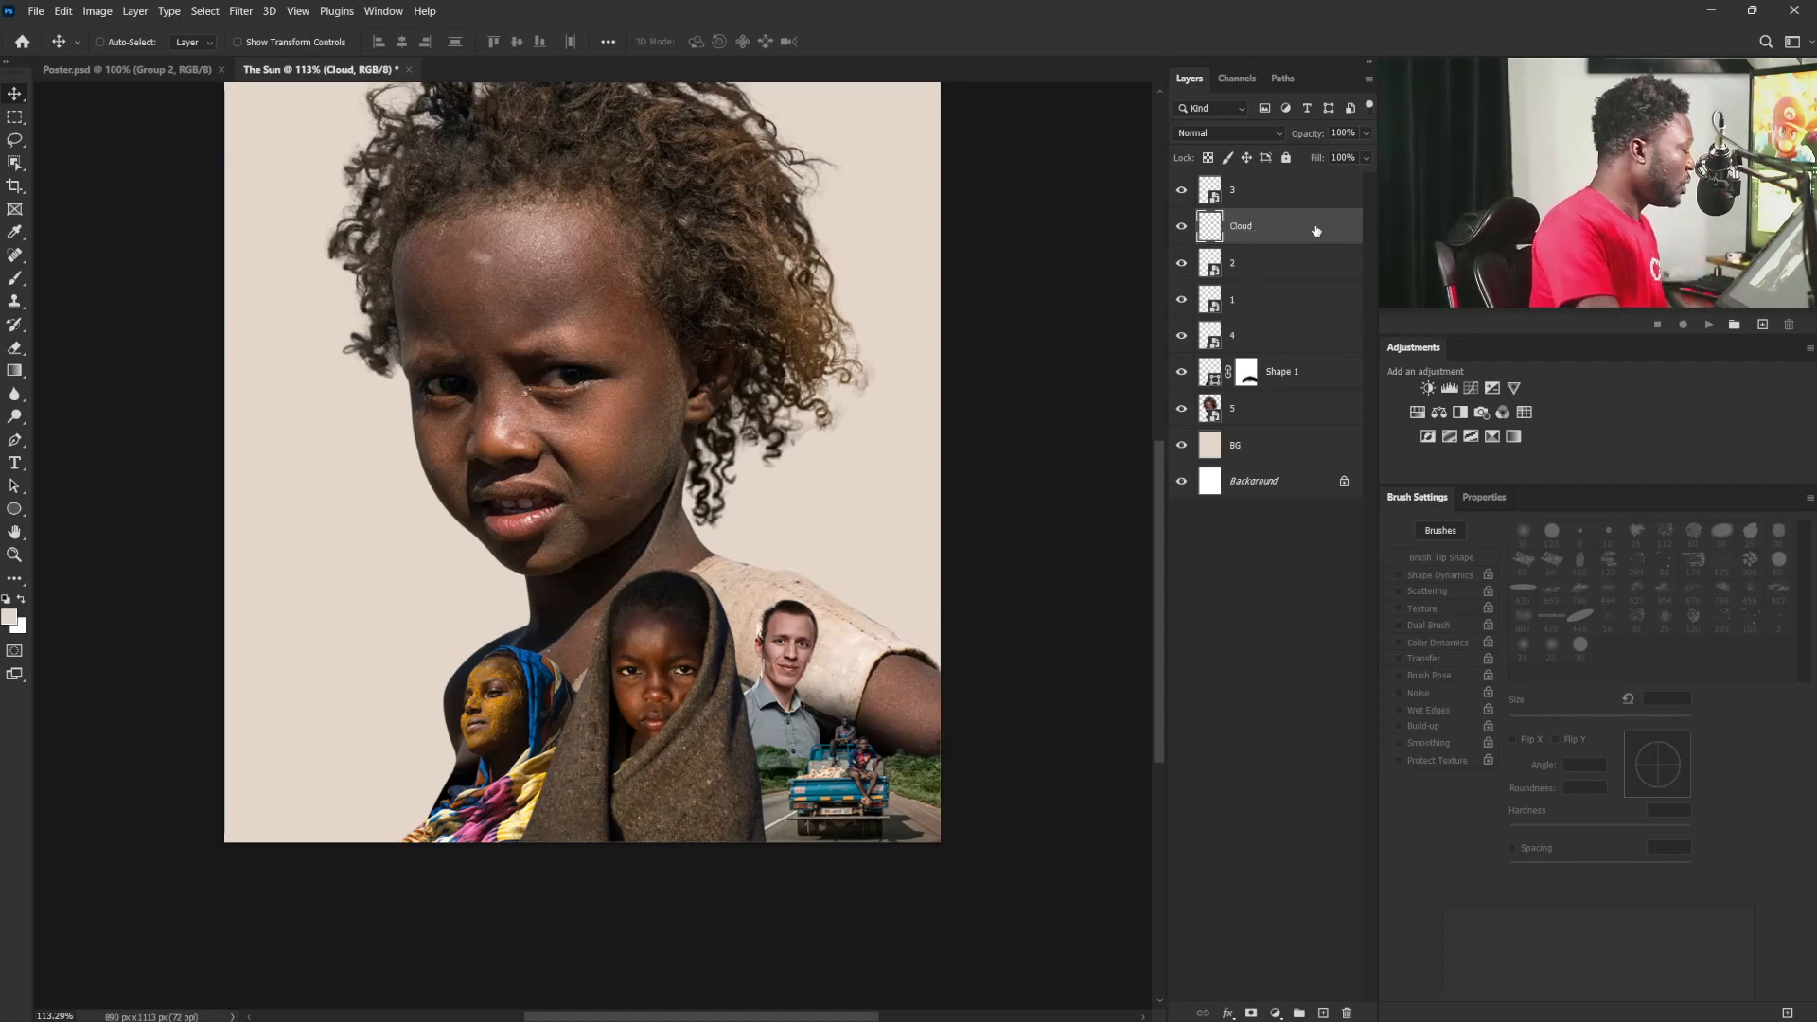
Step: Make white the foreground colour and activate the Brush tool for the Cloud layer
click(23, 605)
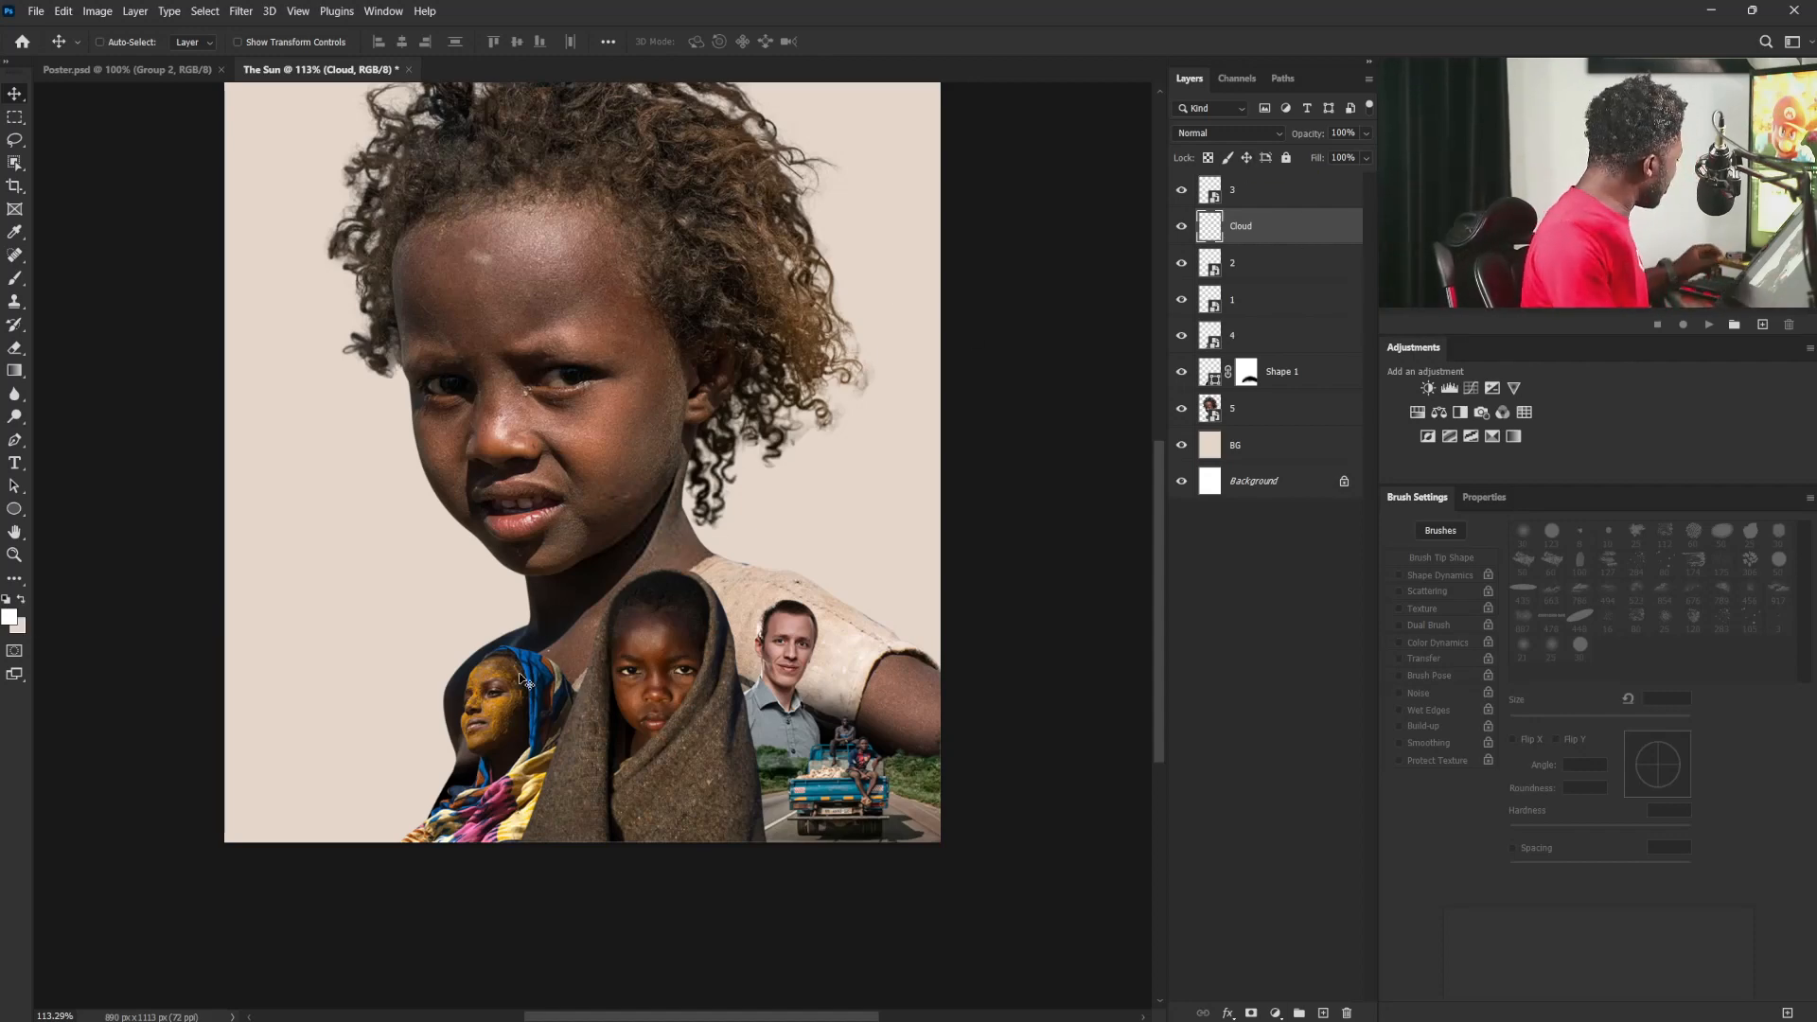
key(b)
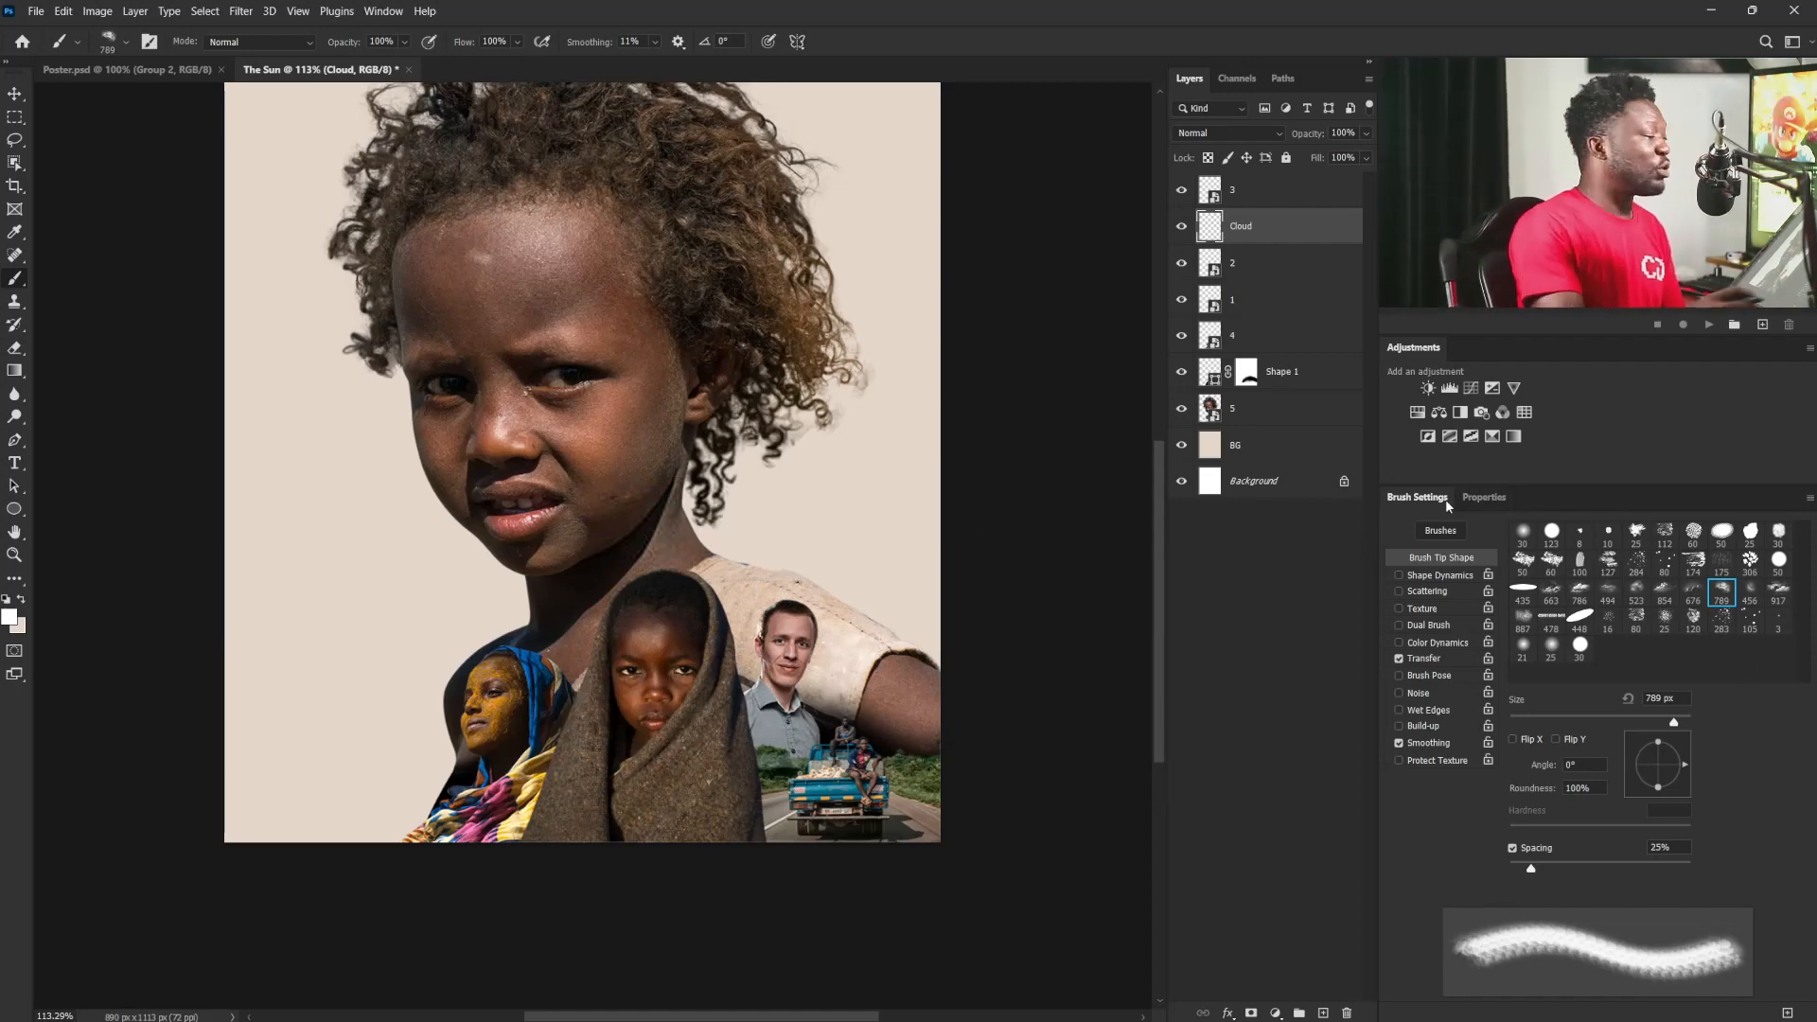
click(383, 11)
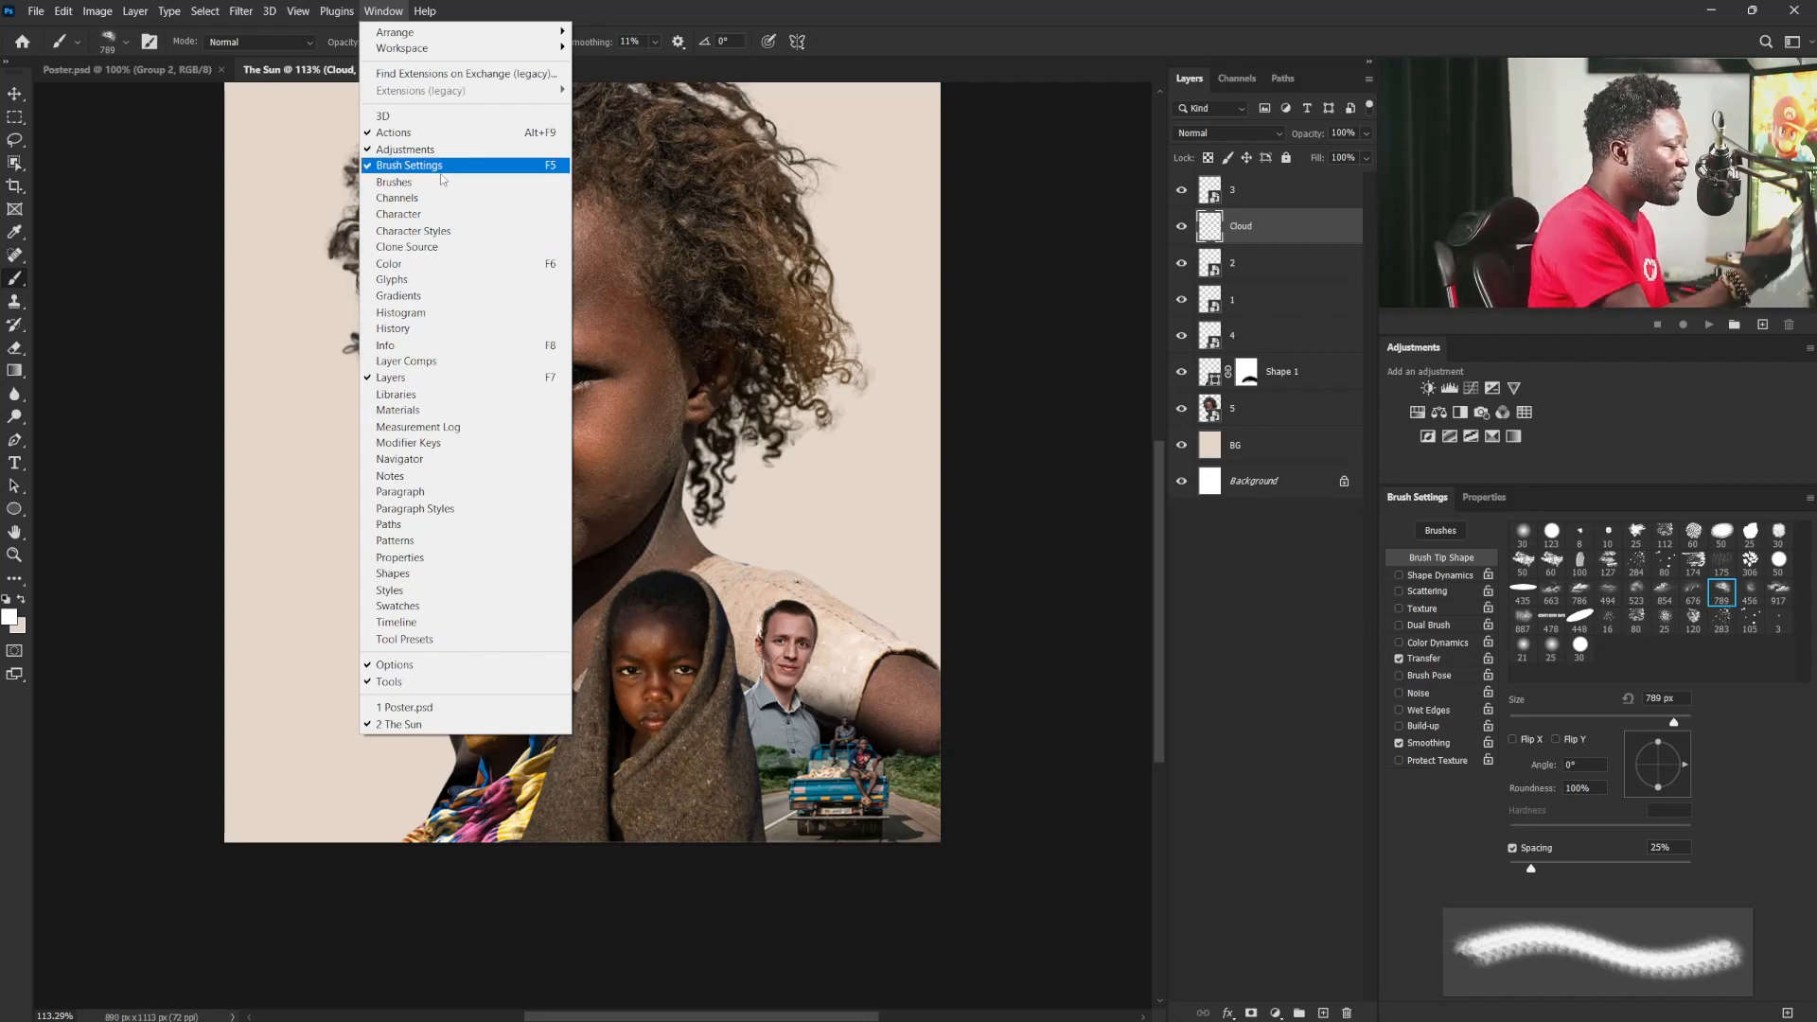
key(Escape)
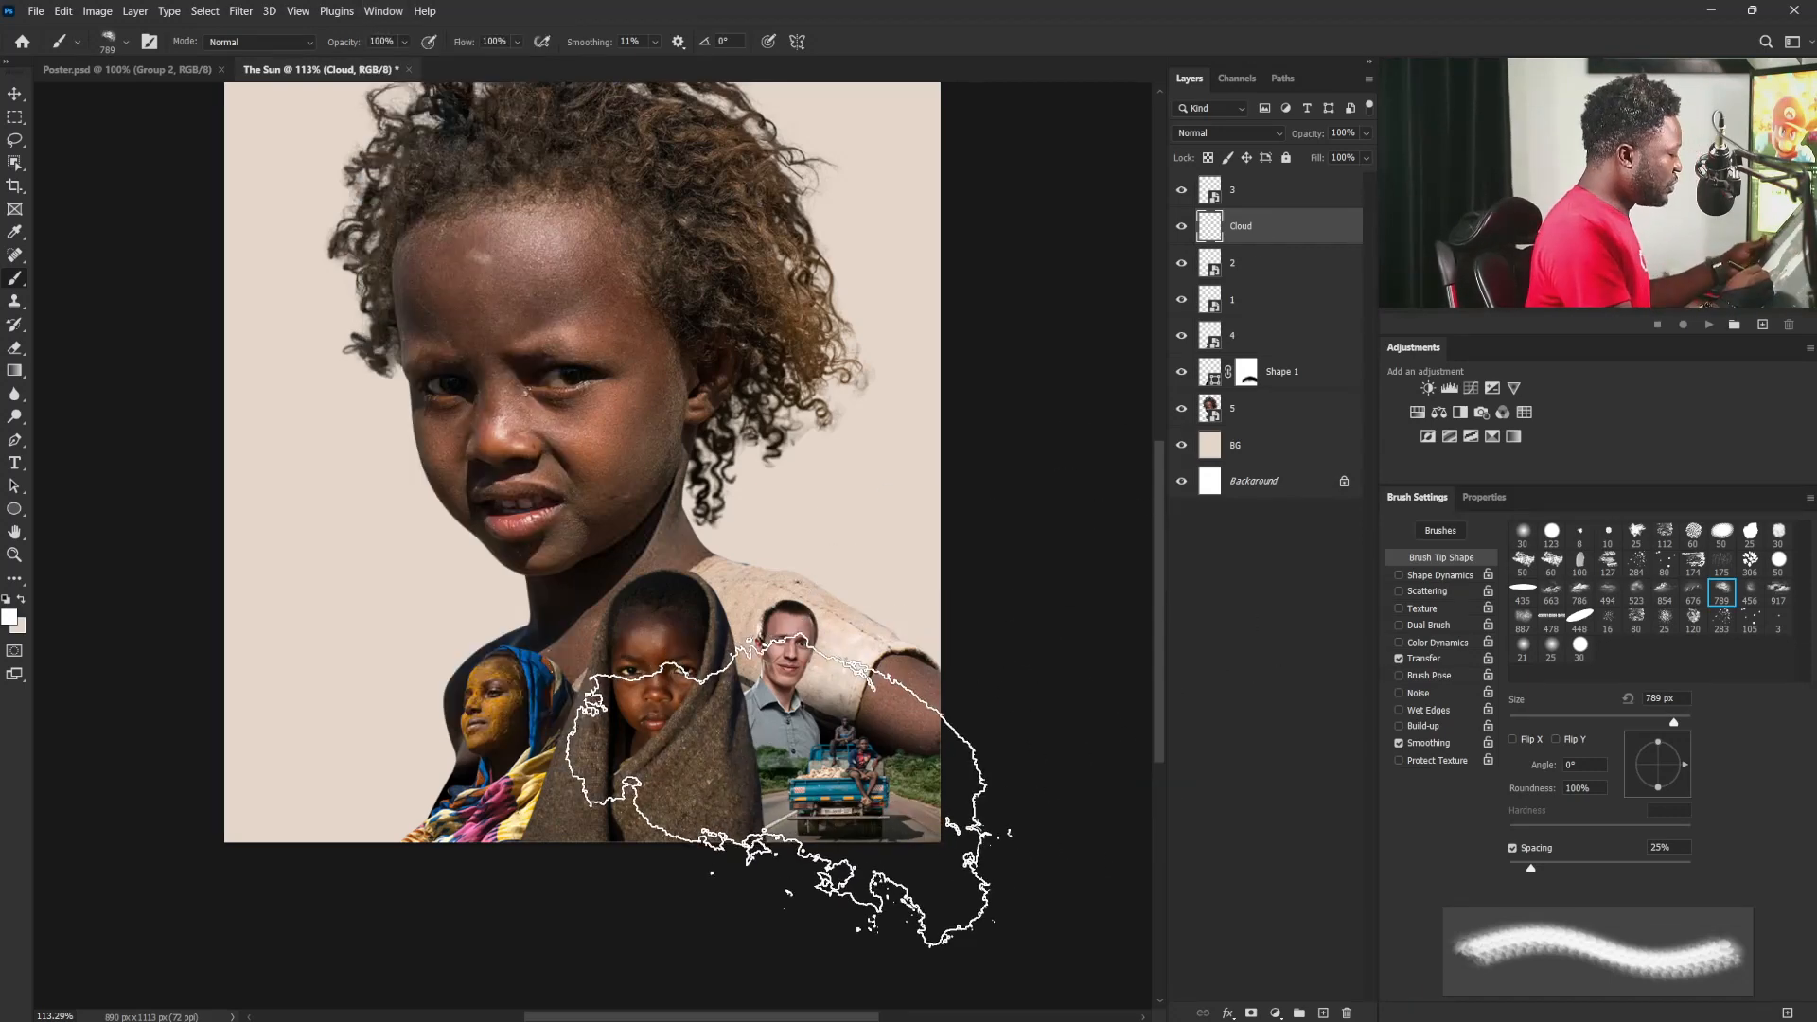
Step: Reduce the cloud brush size to 200 px and enable Shape Dynamics with 19% angle jitter
key(bracketleft)
key(bracketleft)
key(bracketleft)
key(bracketleft)
key(bracketleft)
key(bracketleft)
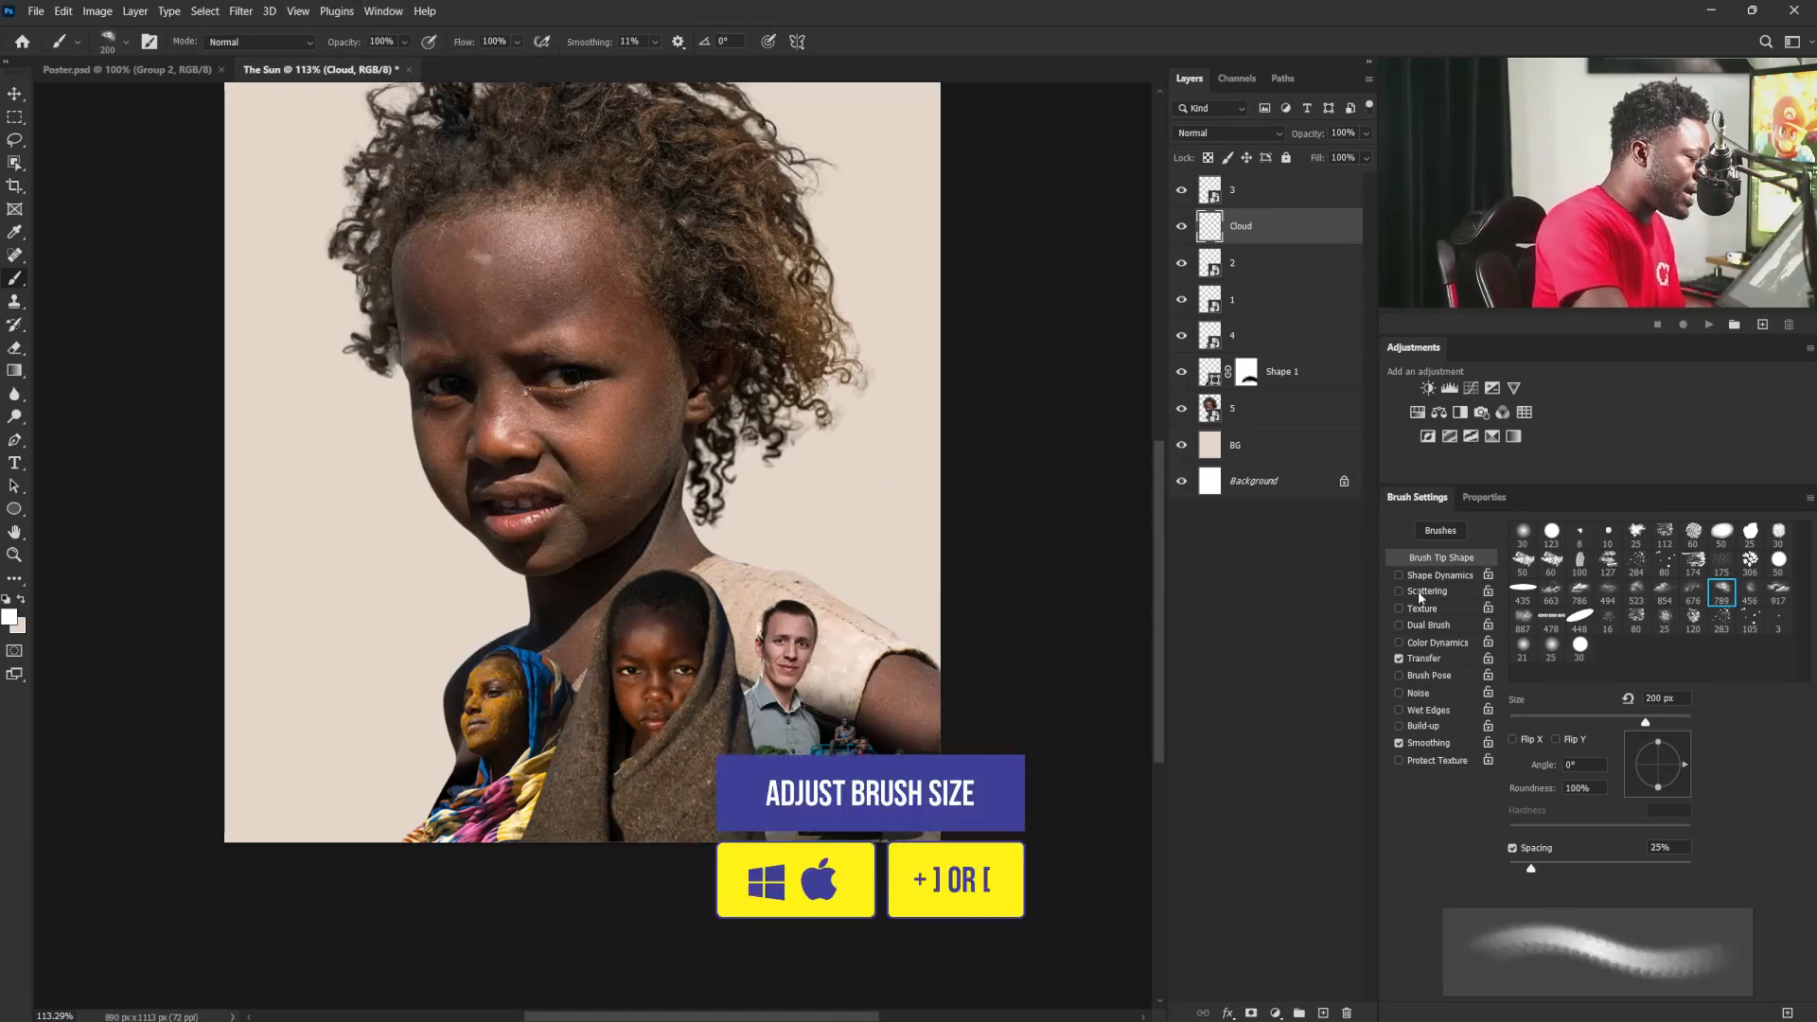
click(1444, 576)
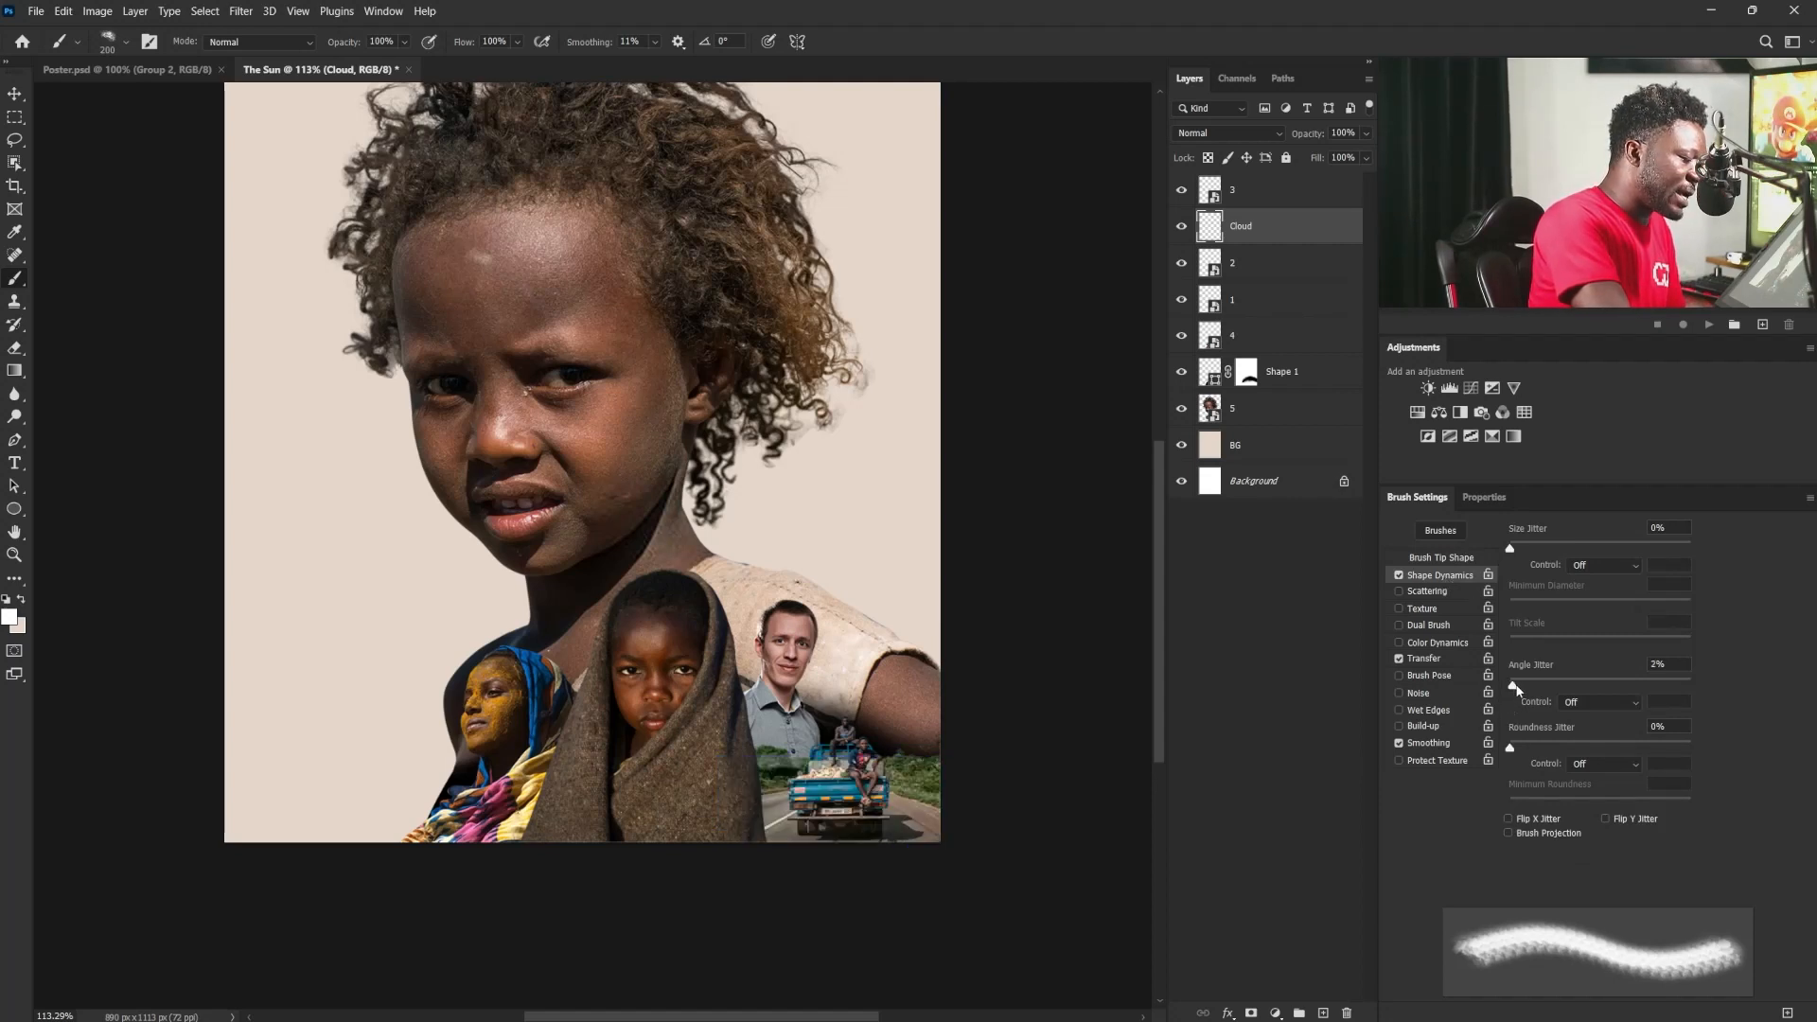
drag(1515, 688, 1545, 685)
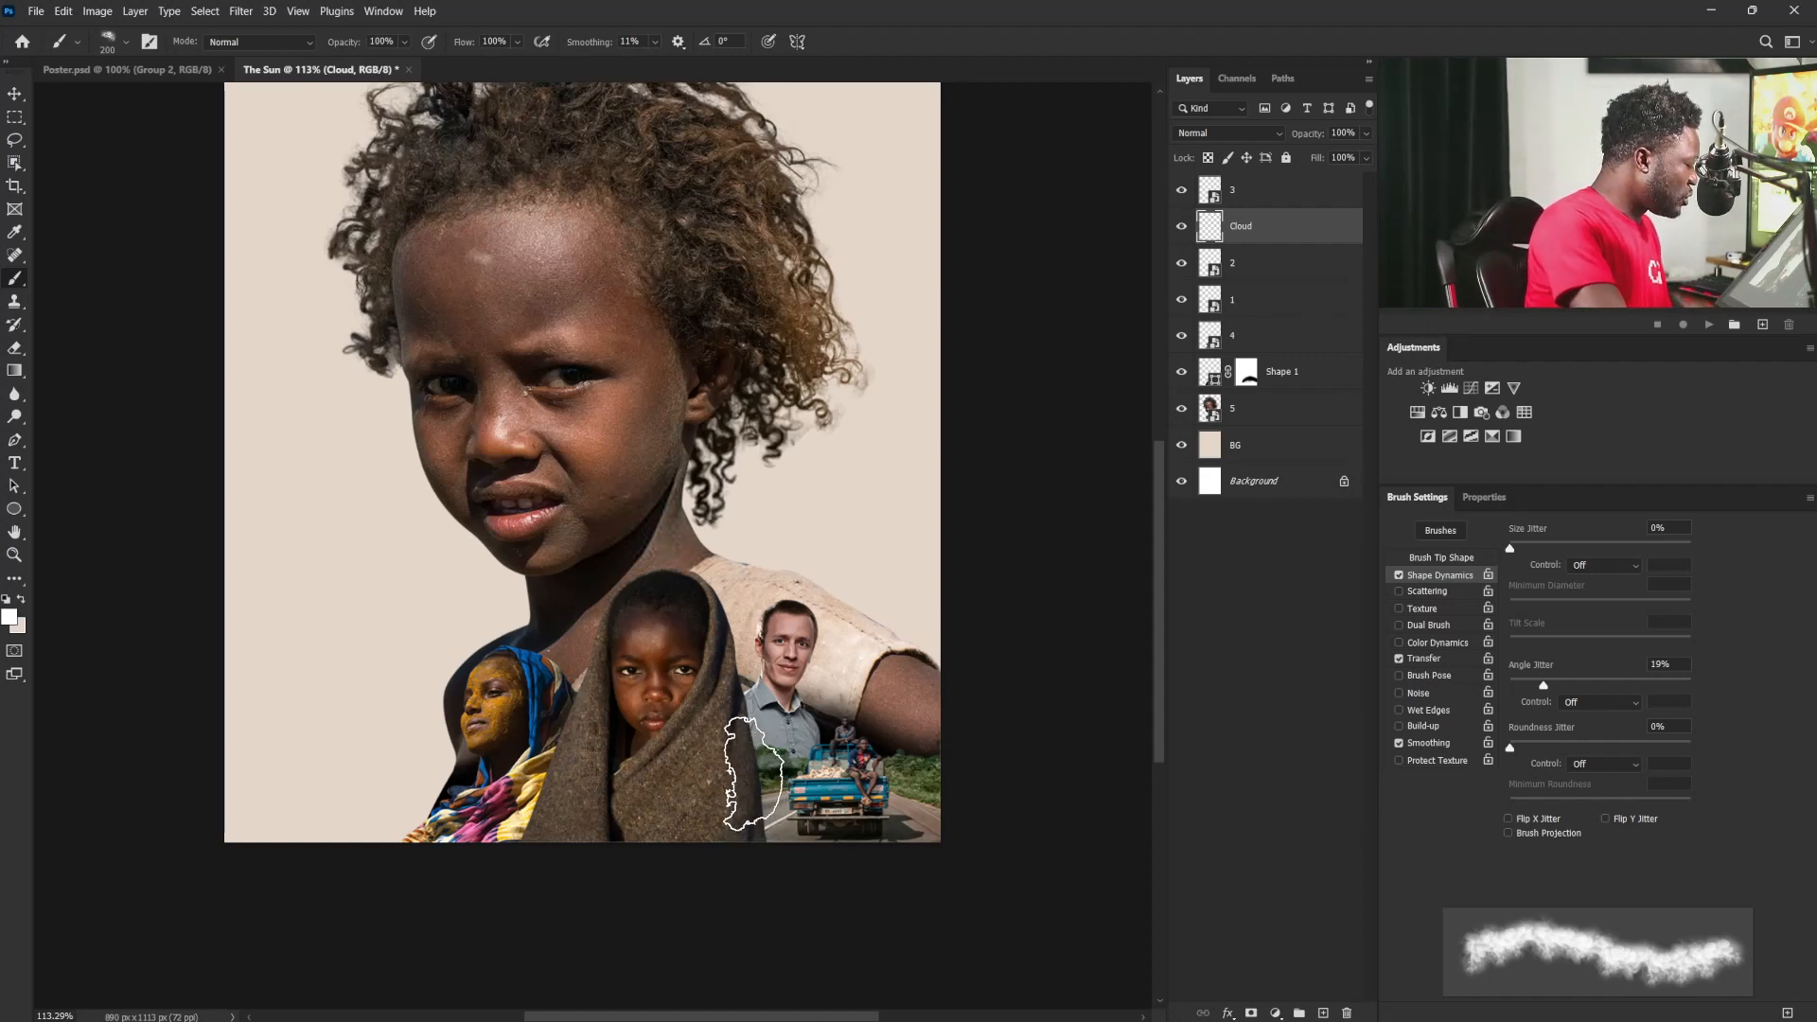
Step: Paint white clouds on the Cloud layer over the bases of the grey-shirted man and the headscarf woman
click(777, 843)
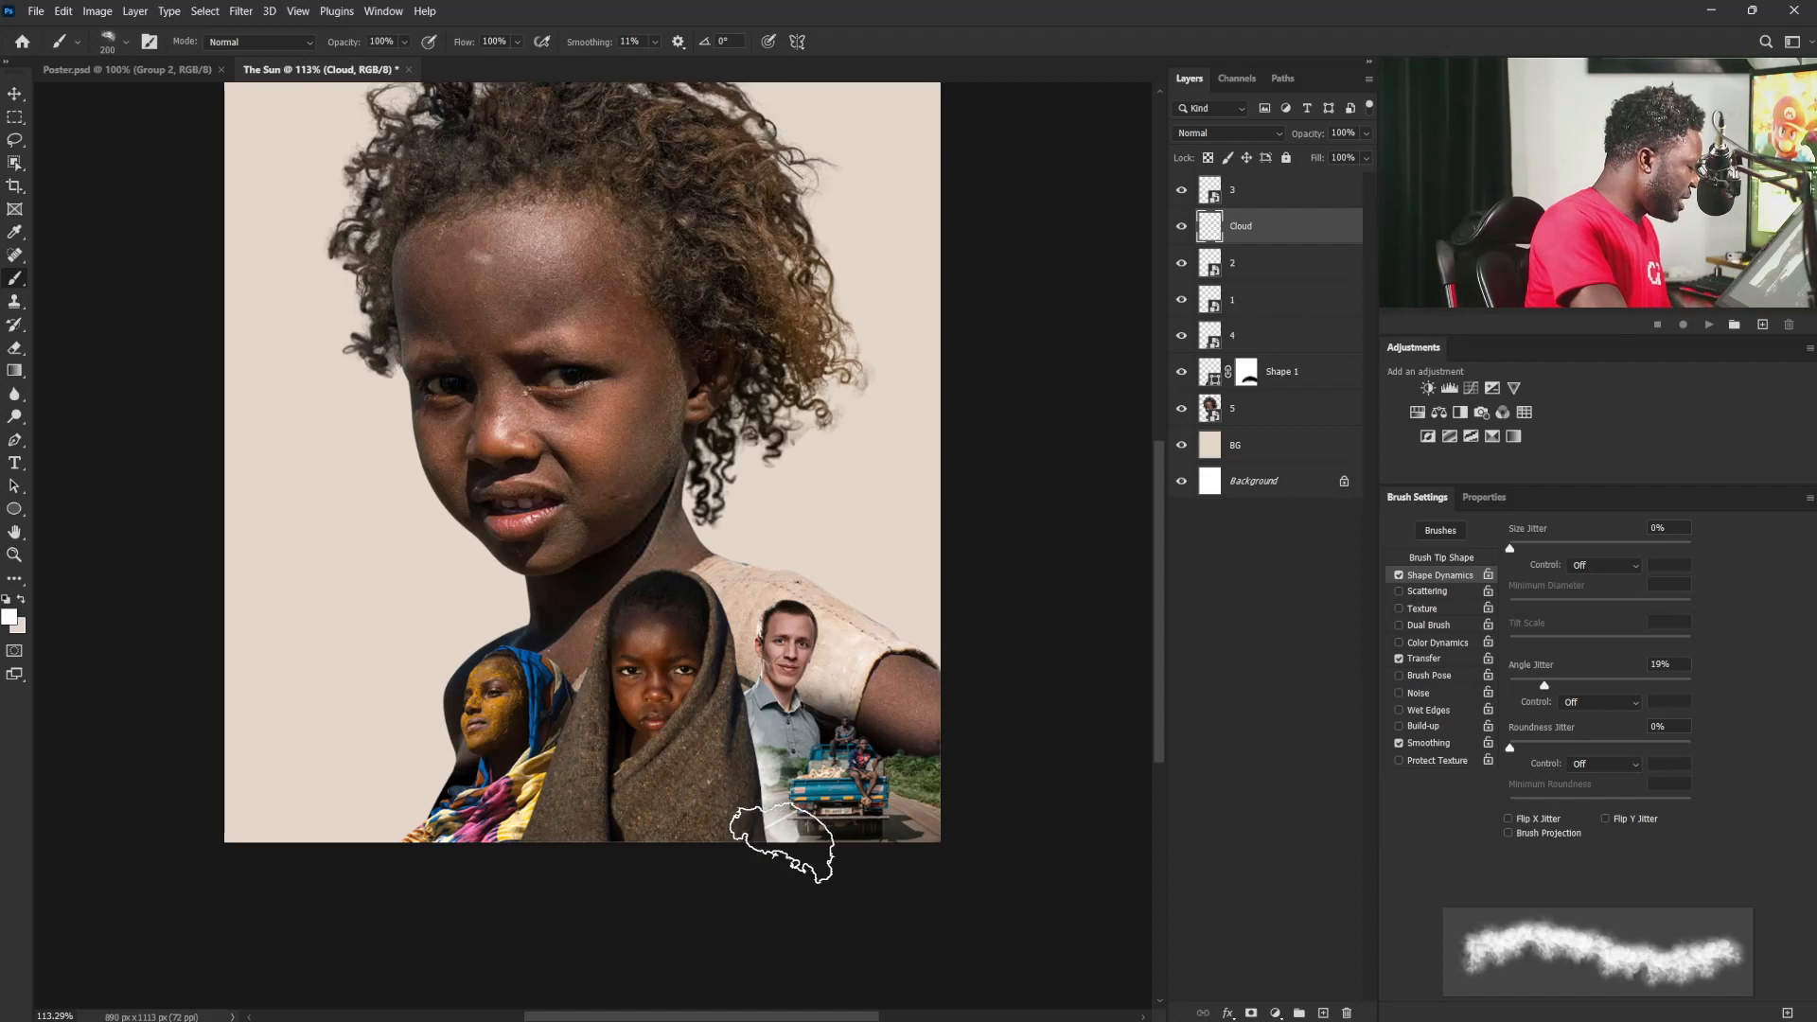
click(544, 818)
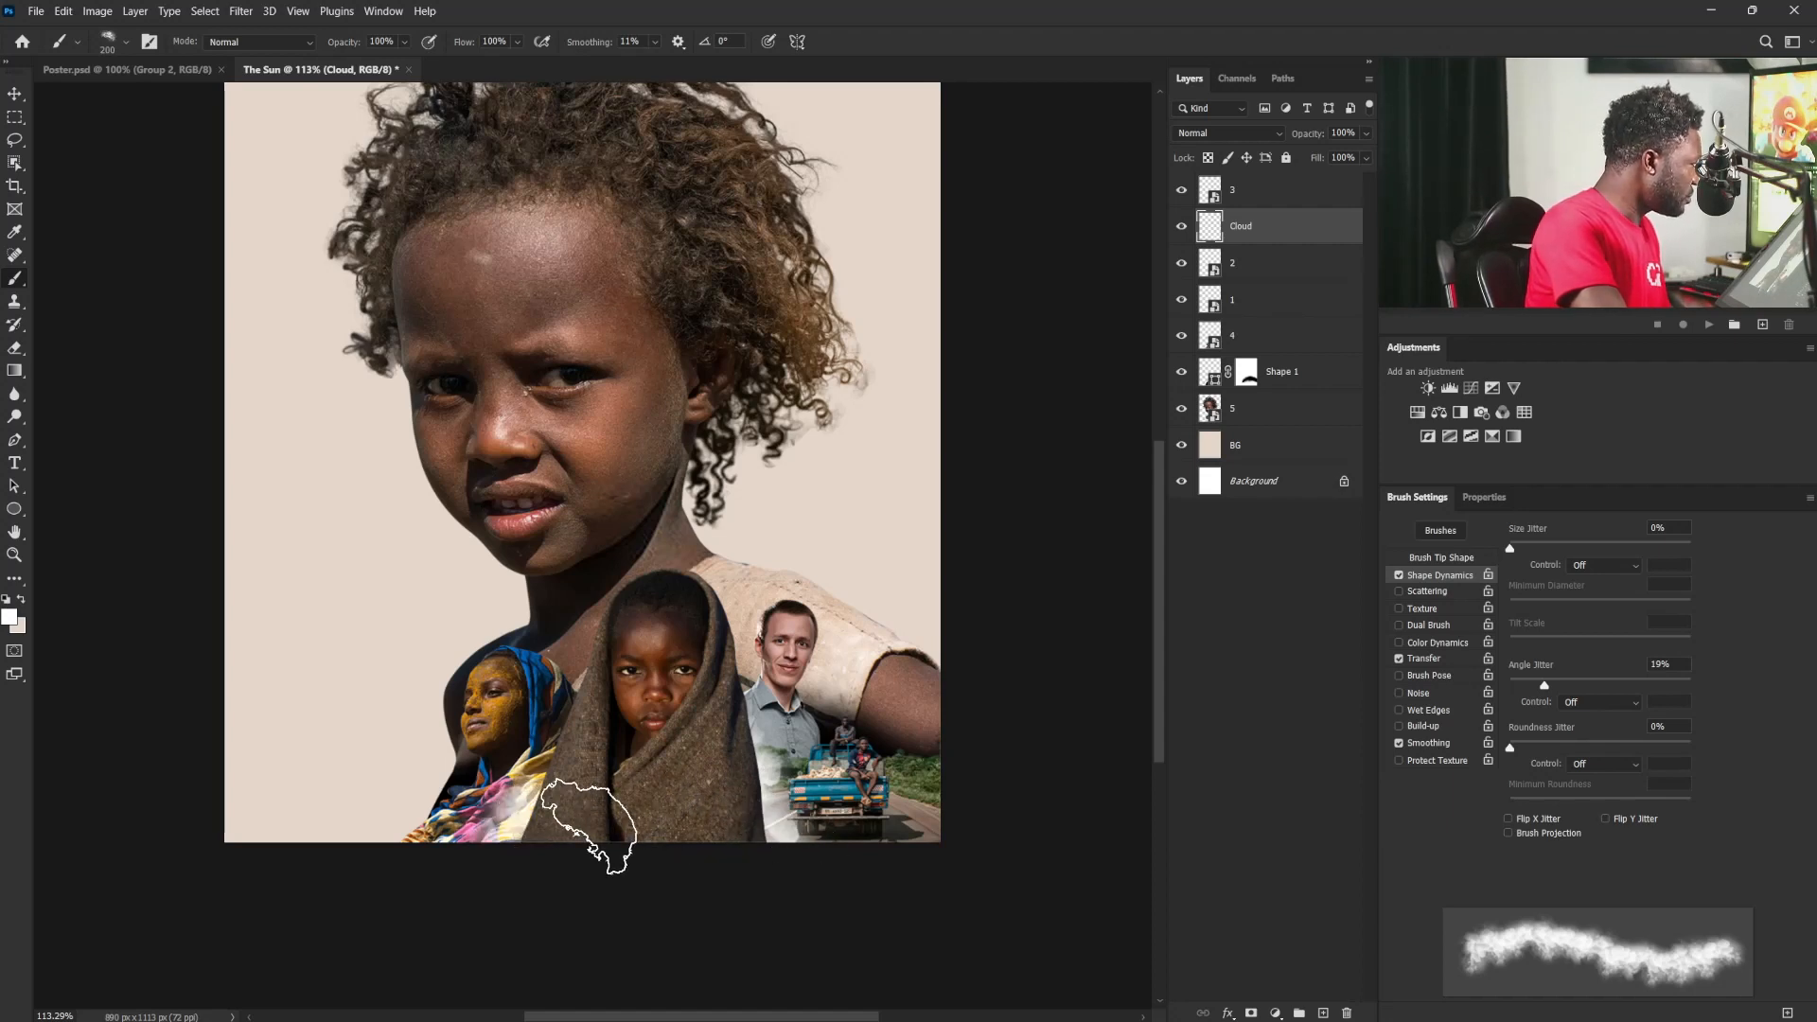
click(506, 849)
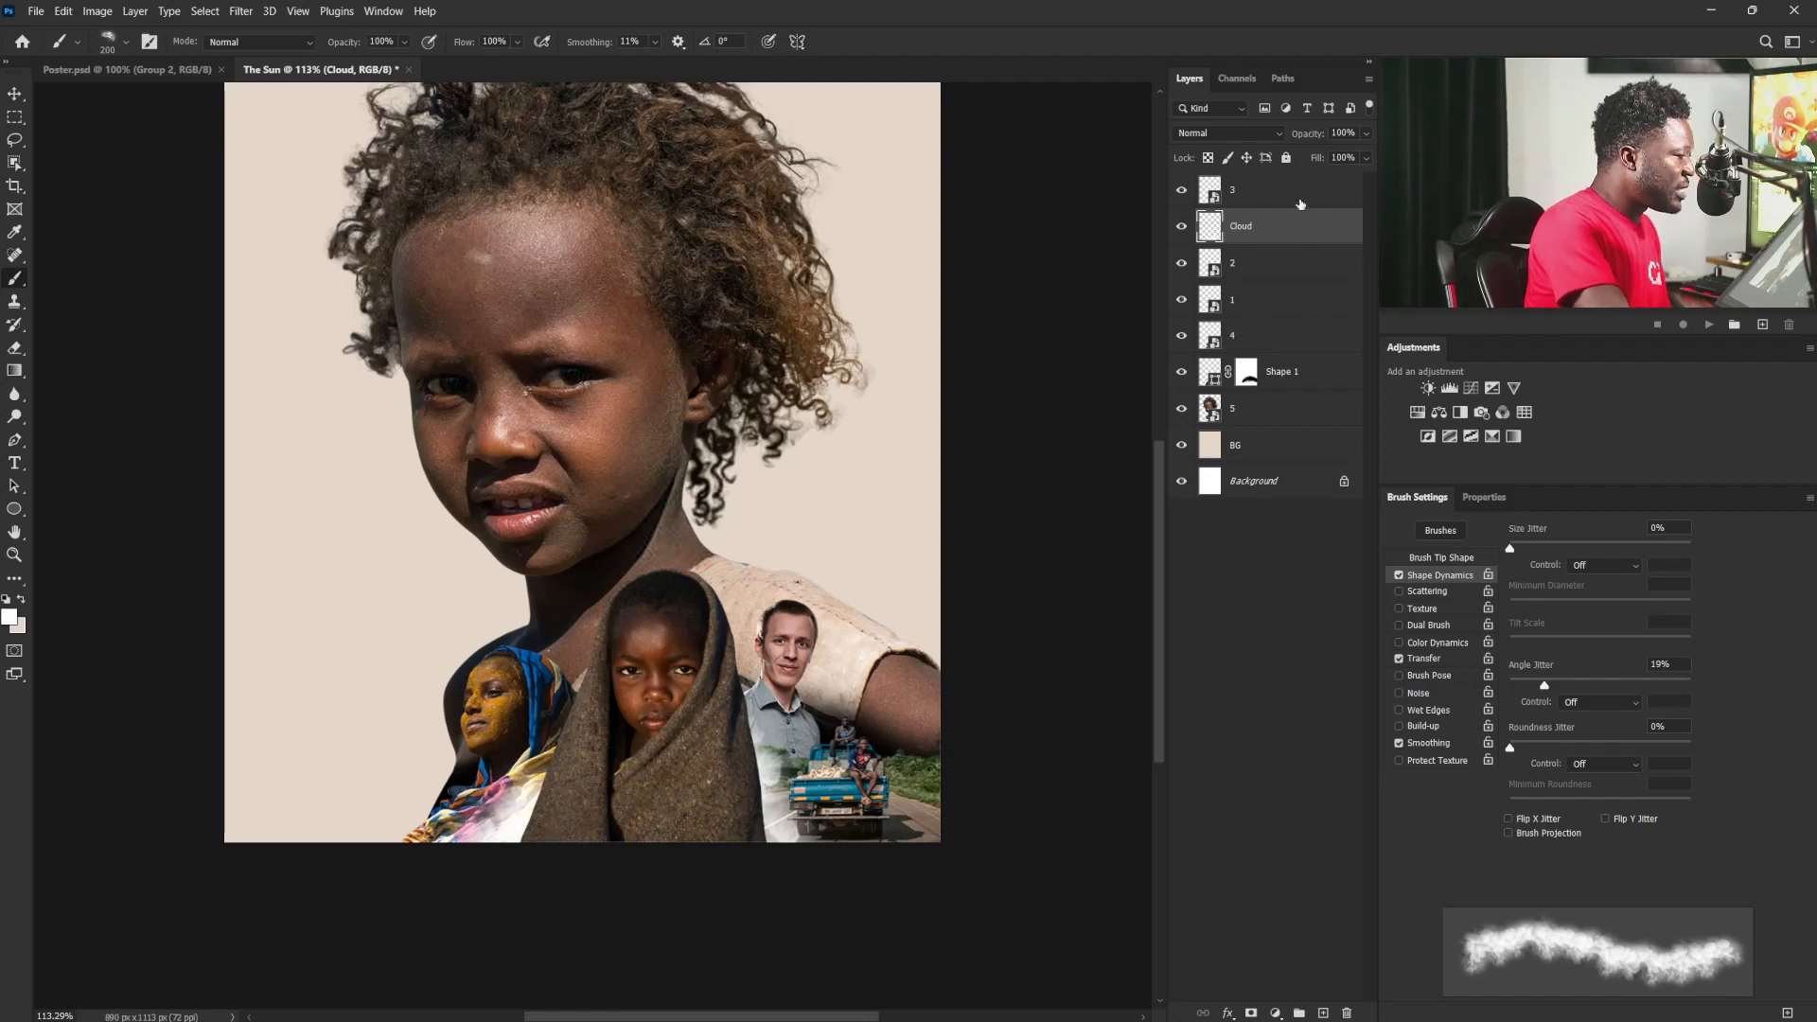
Step: Add a new layer named cloud directly above the blanket-wrapped child's layer 3
click(1300, 201)
click(1322, 1011)
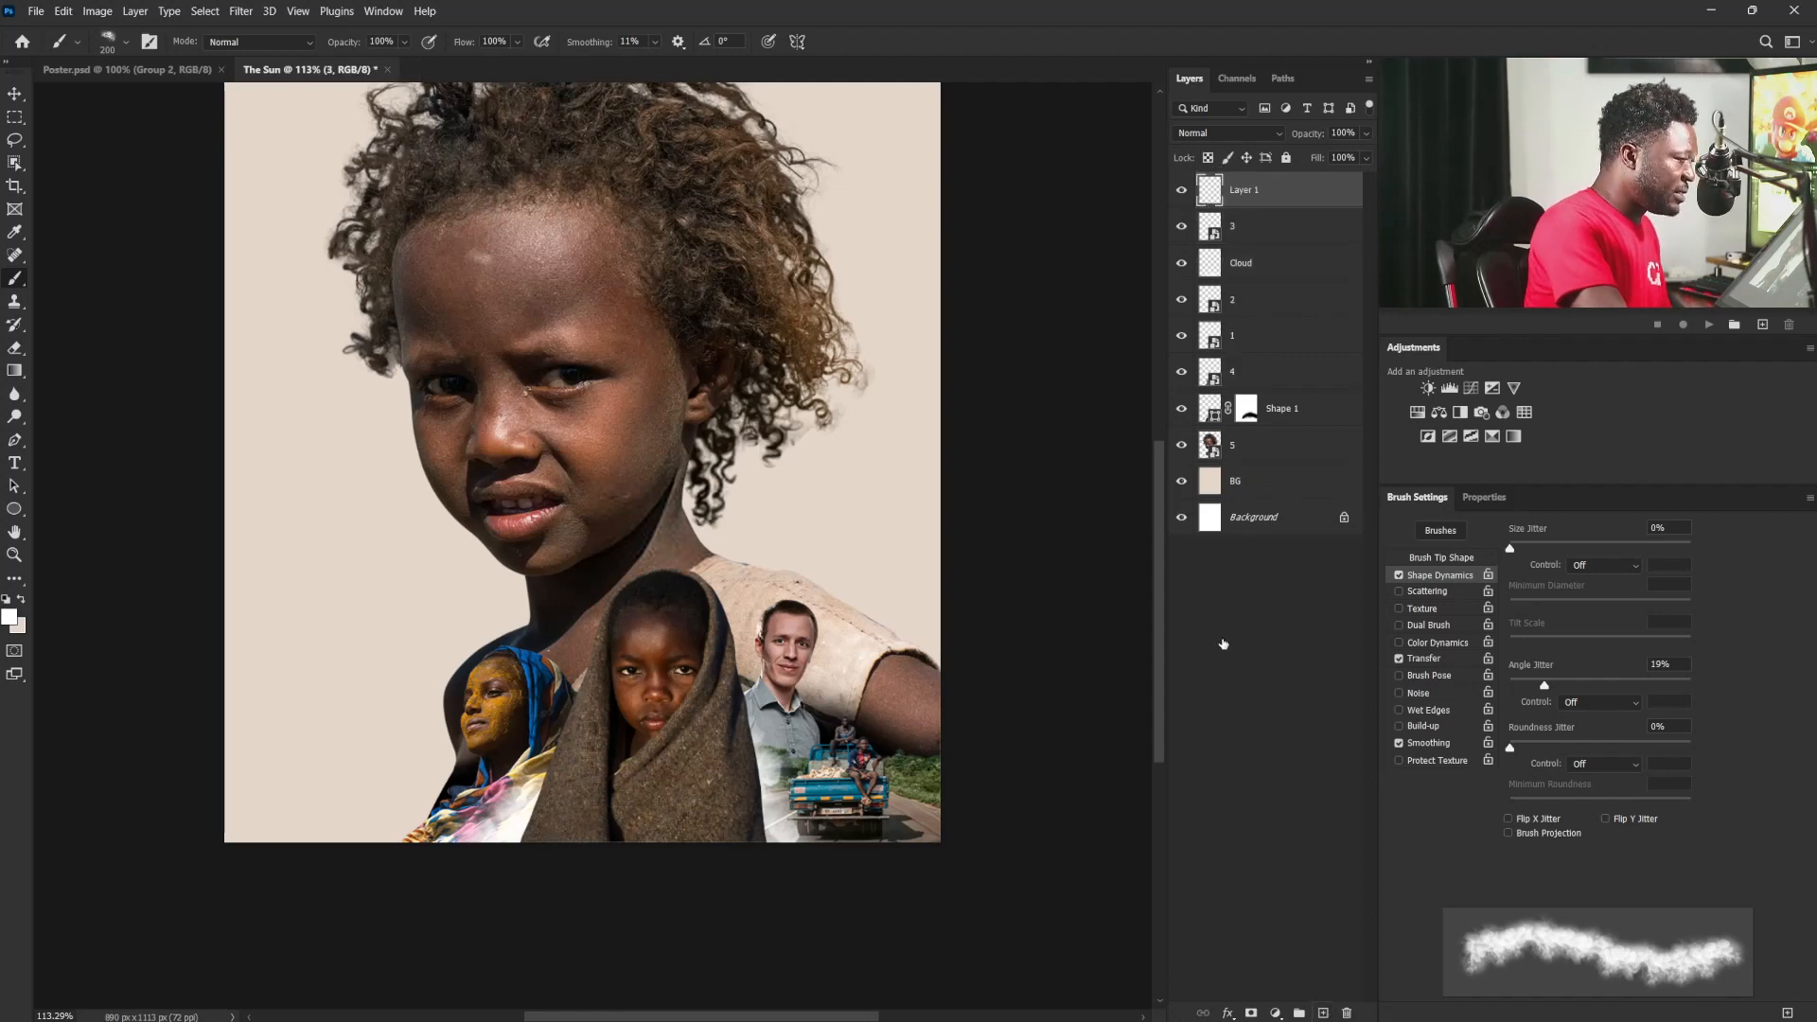
double_click(1243, 190)
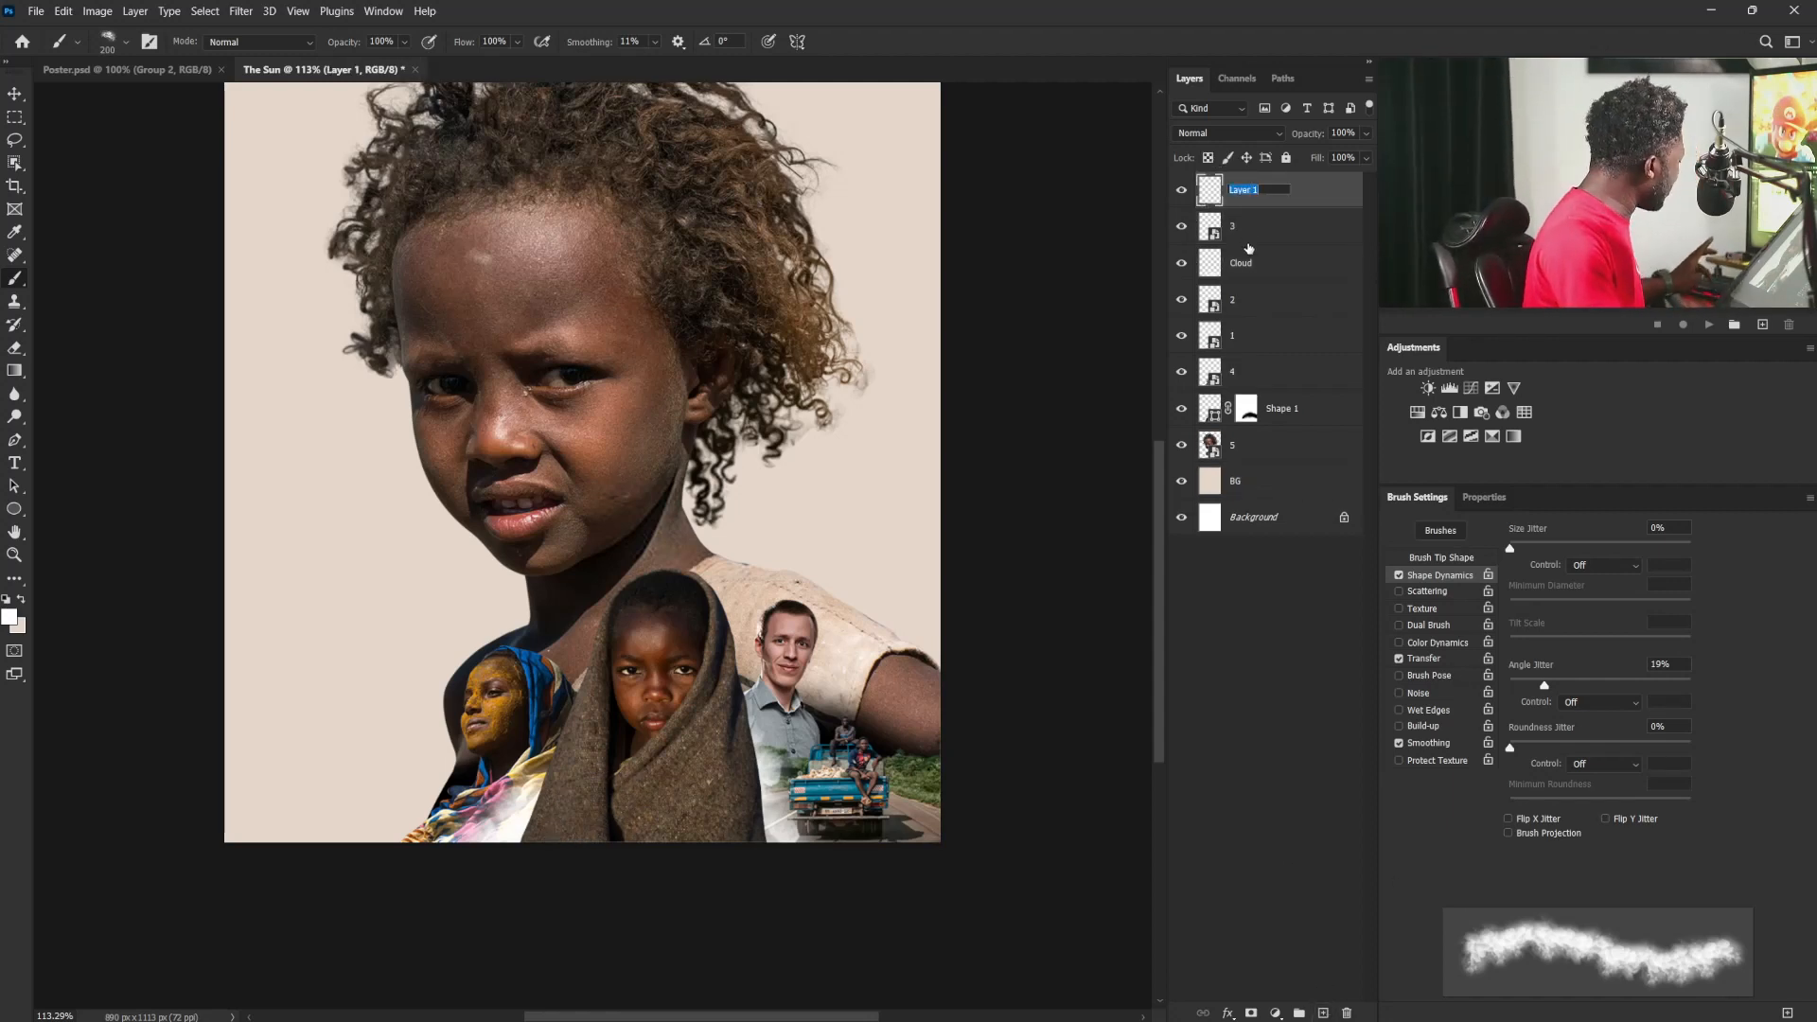
text(cloud)
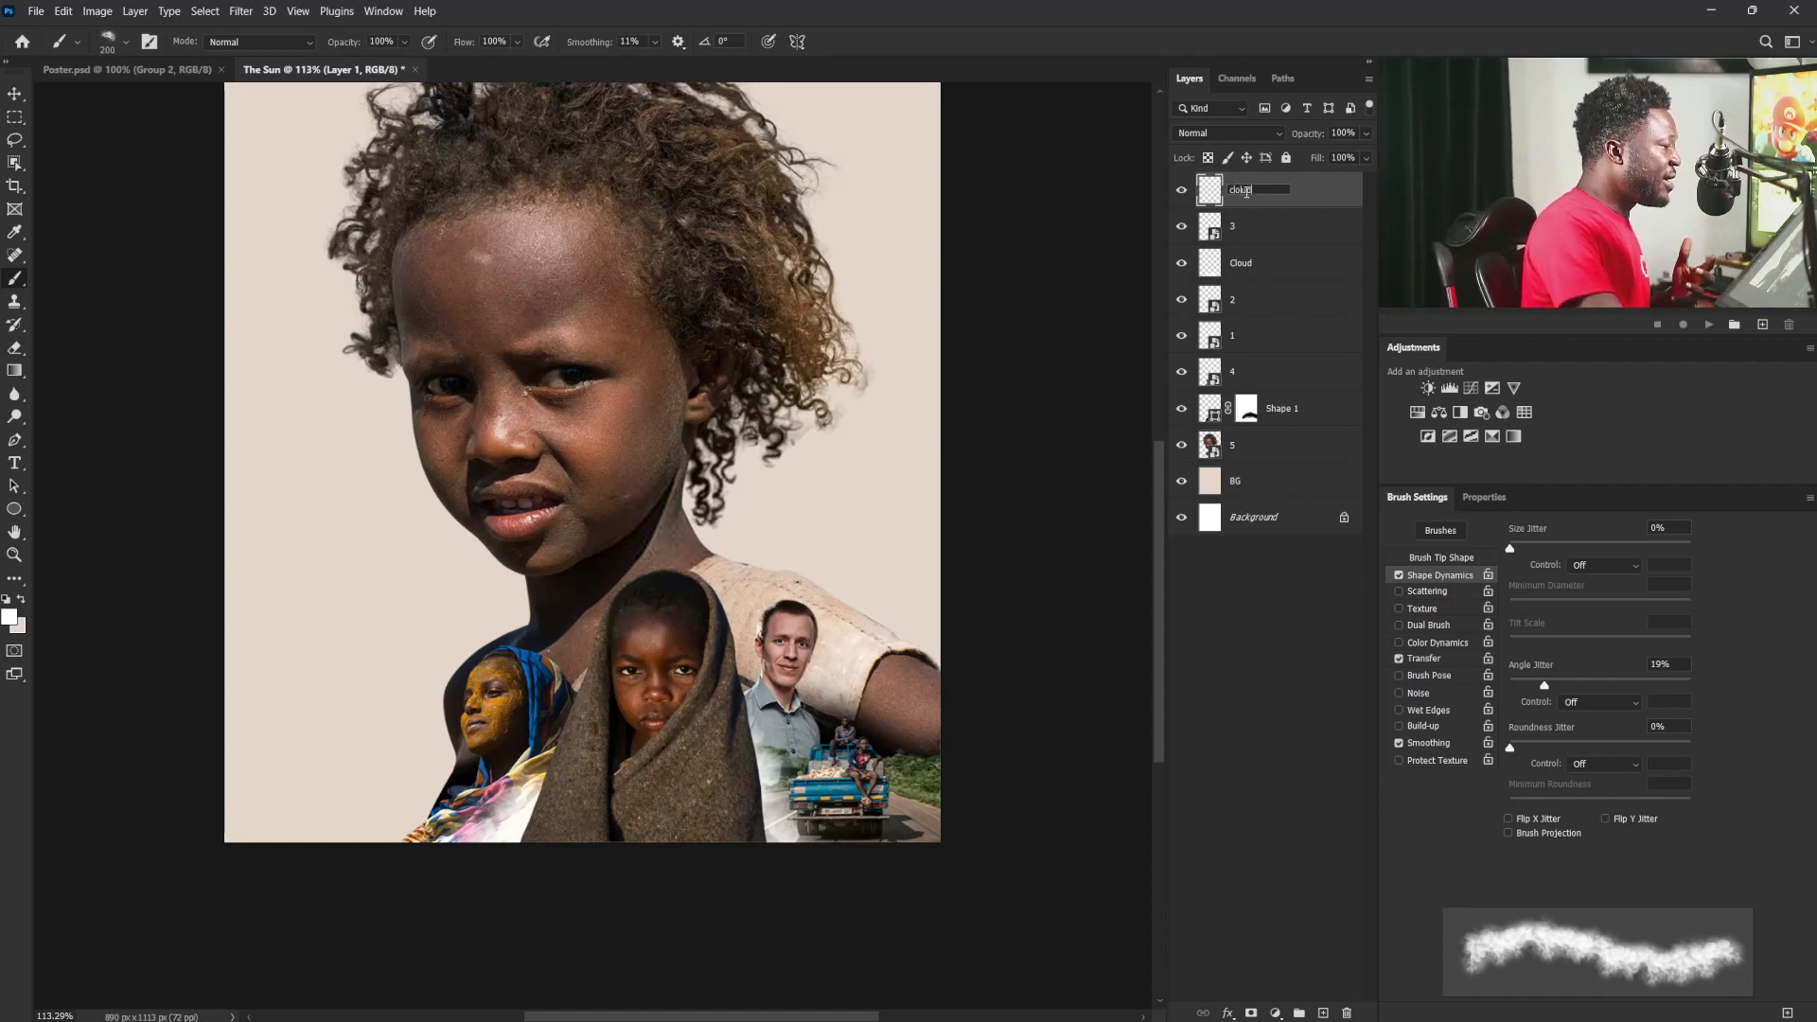
click(1315, 201)
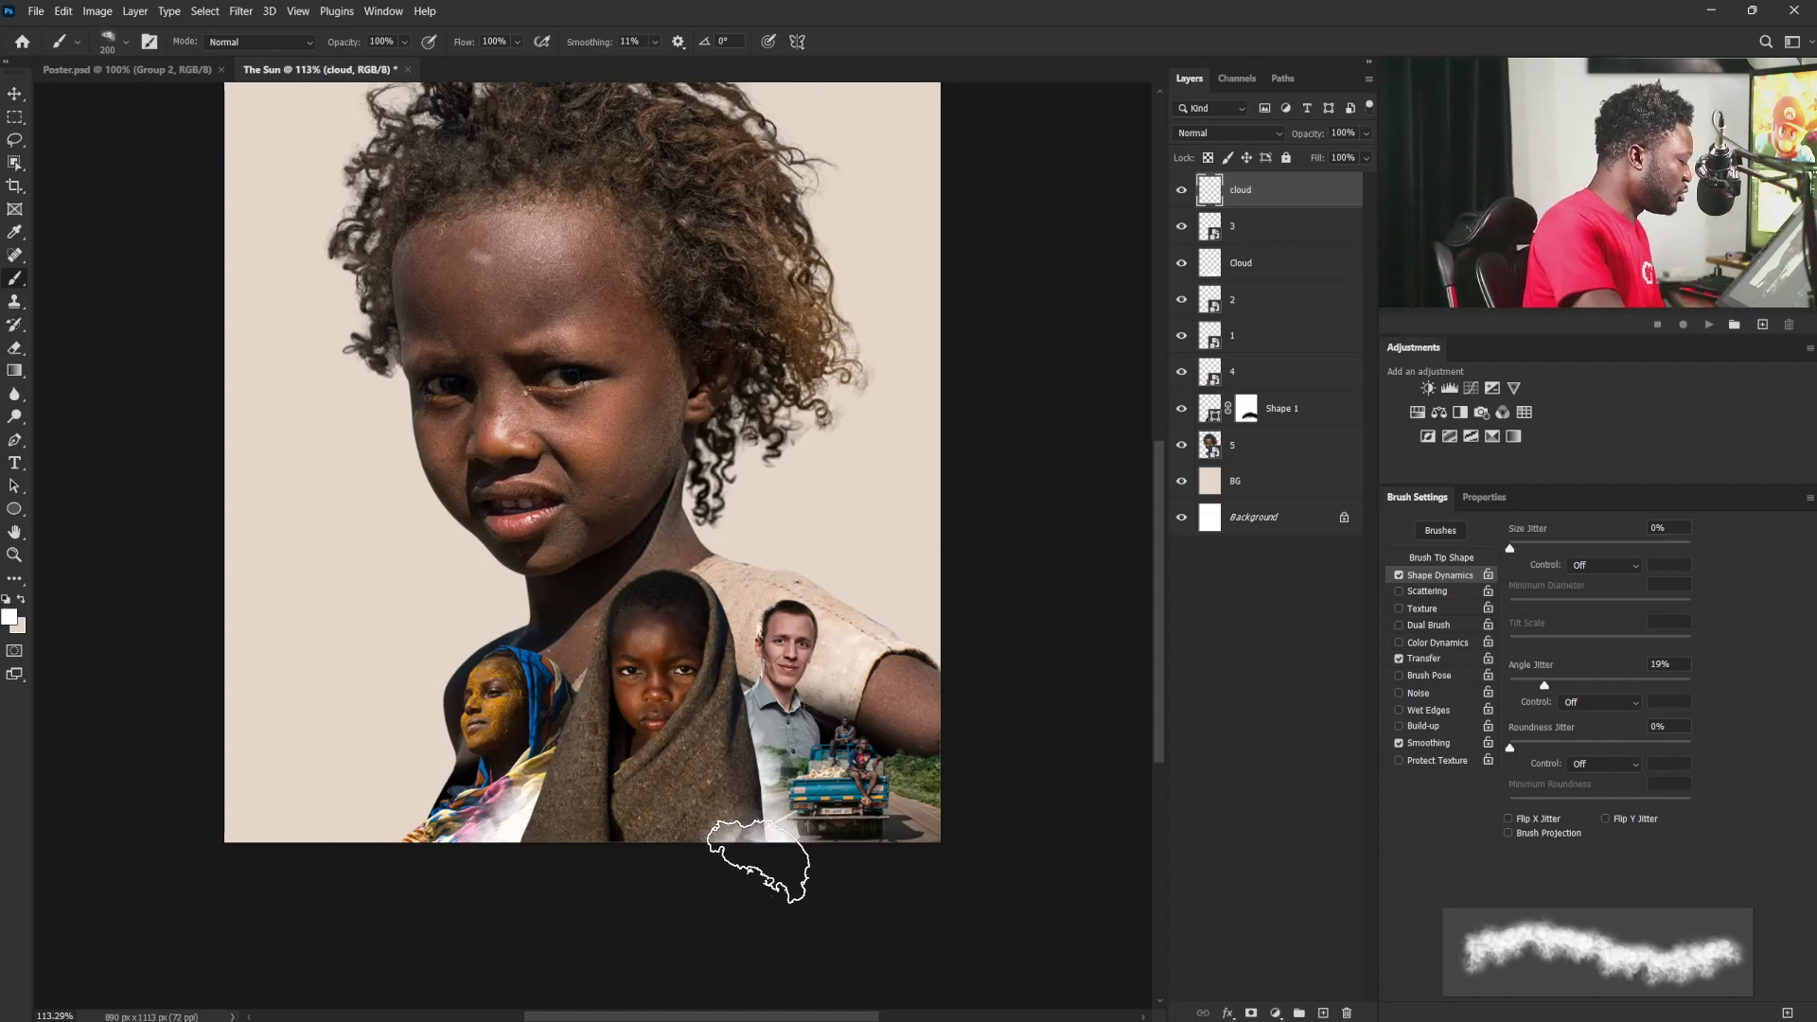
Step: Enlarge the cloud brush to 400 px and paint white cloud over the base of the blanket-wrapped child
key(bracketright)
key(bracketright)
key(bracketright)
key(bracketright)
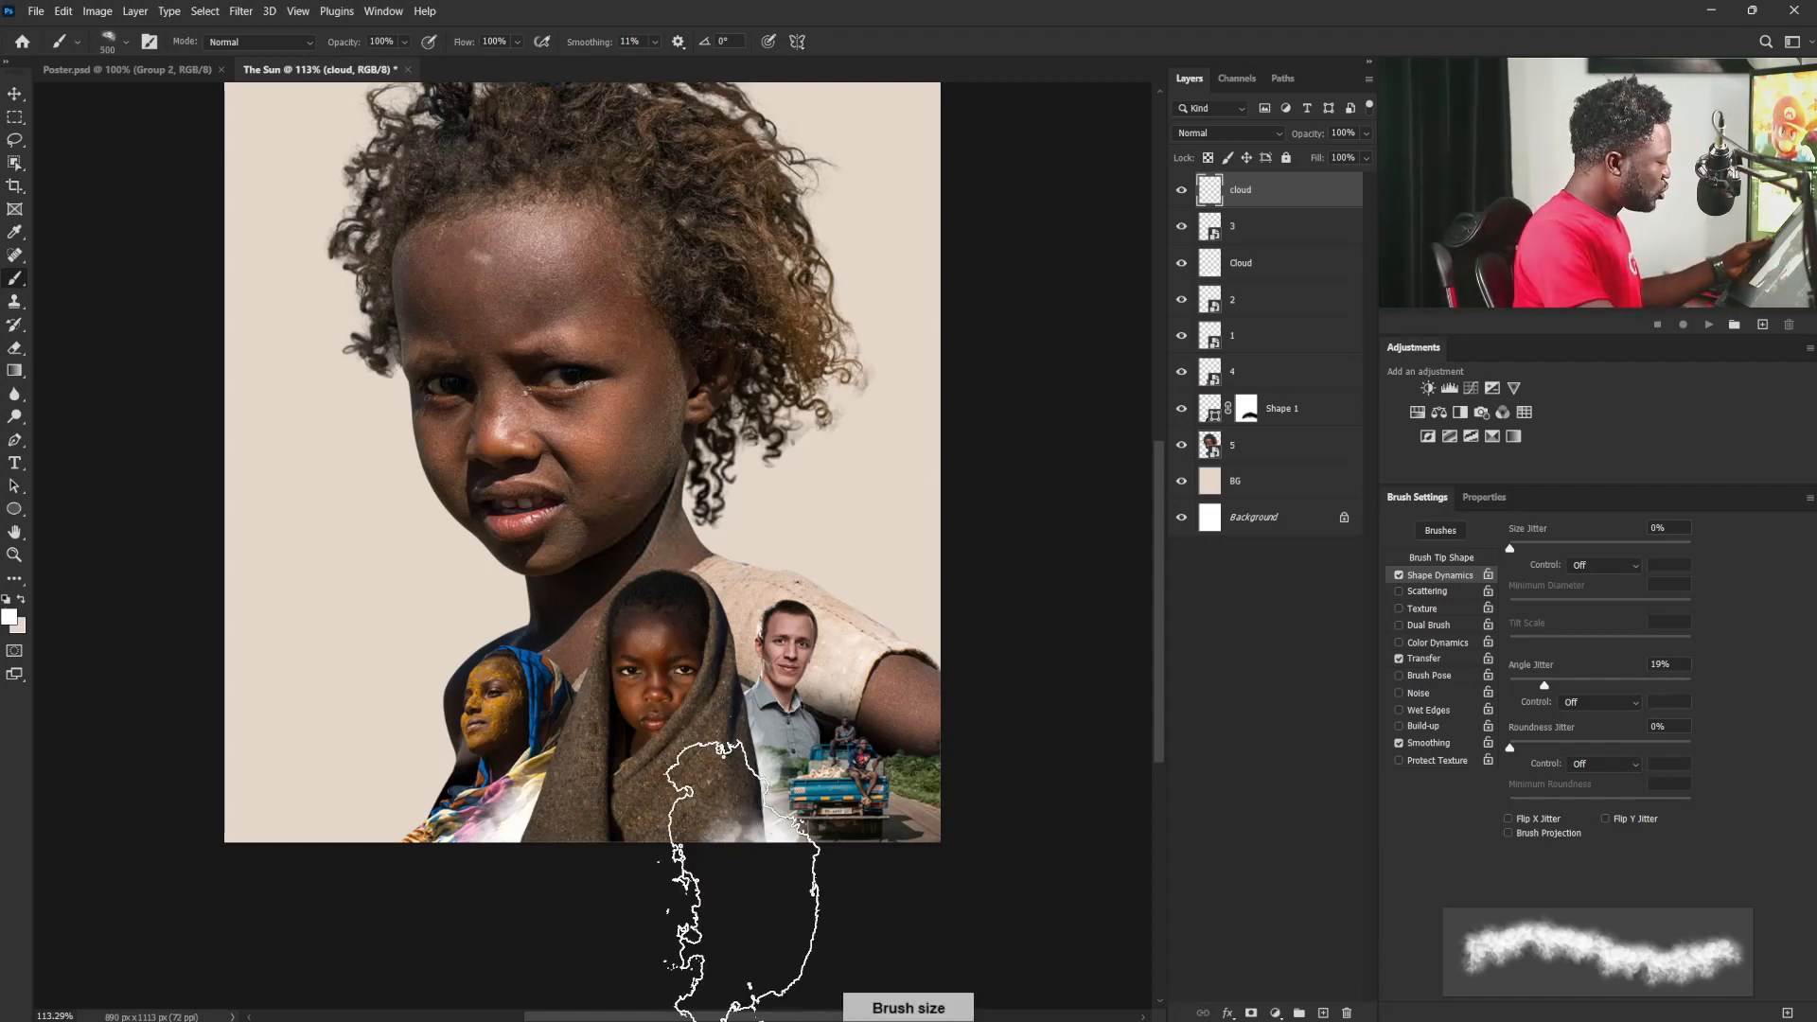
key(bracketleft)
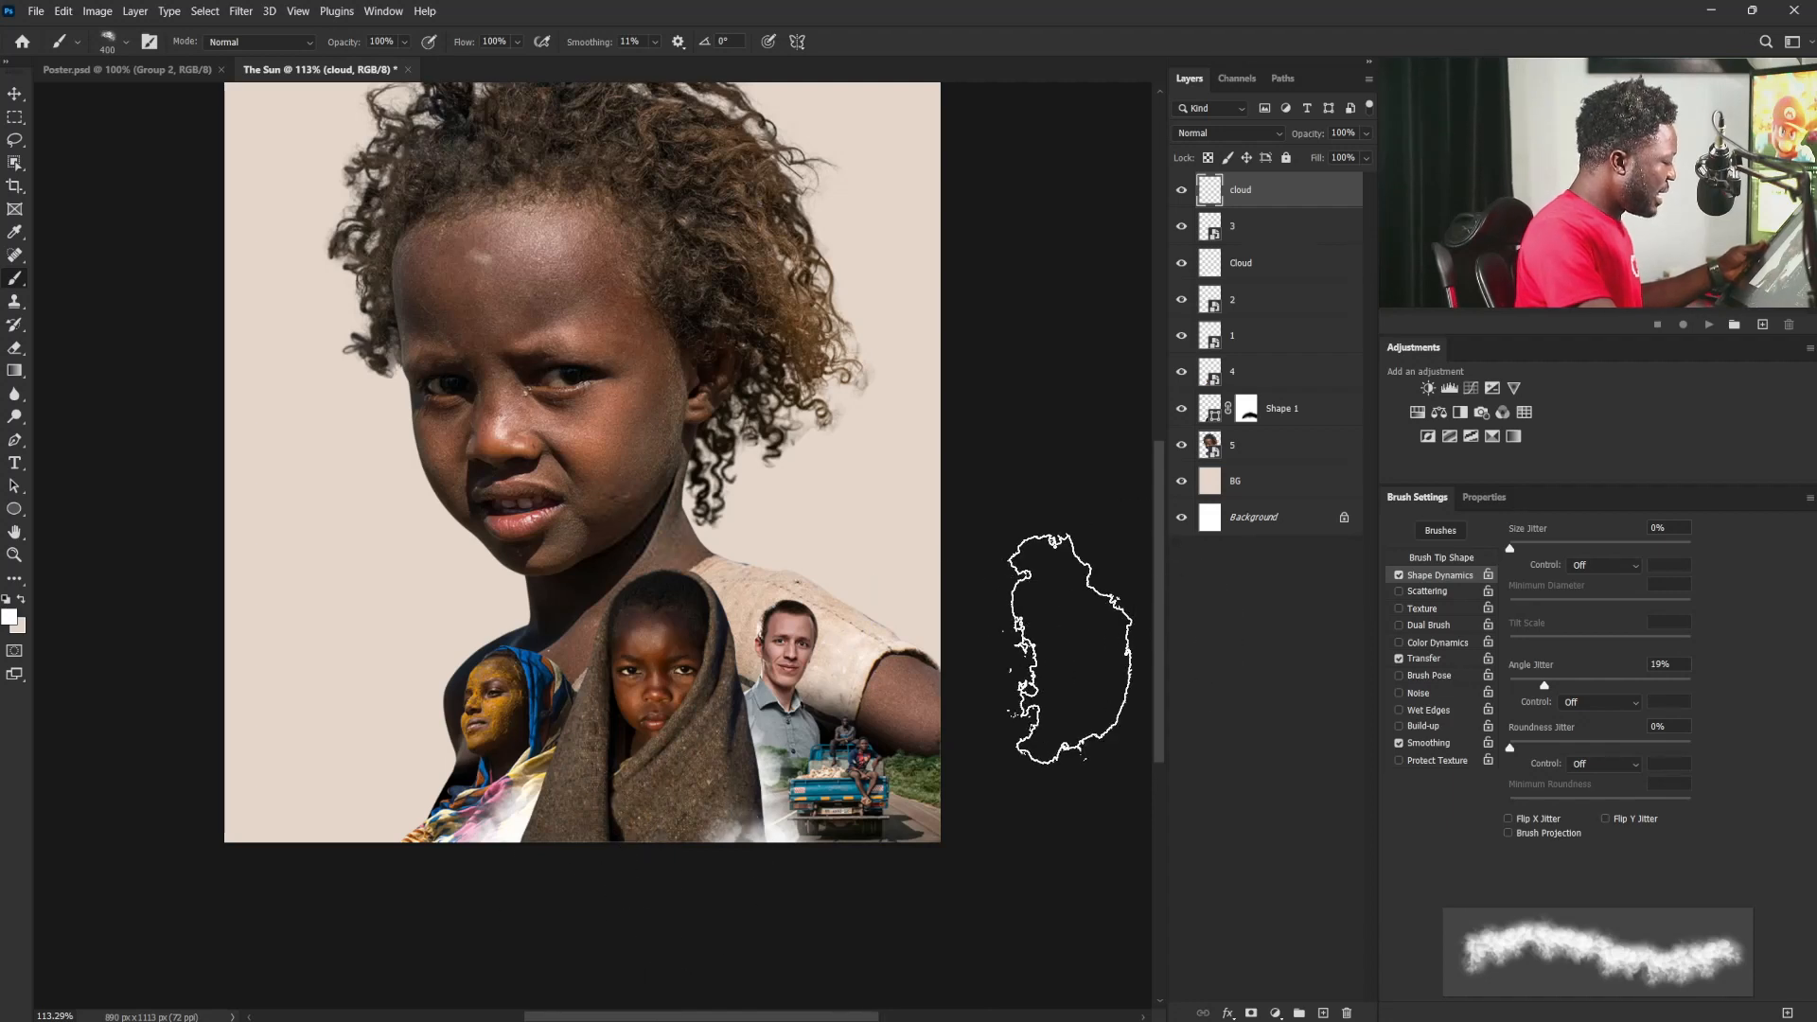
drag(653, 800, 539, 884)
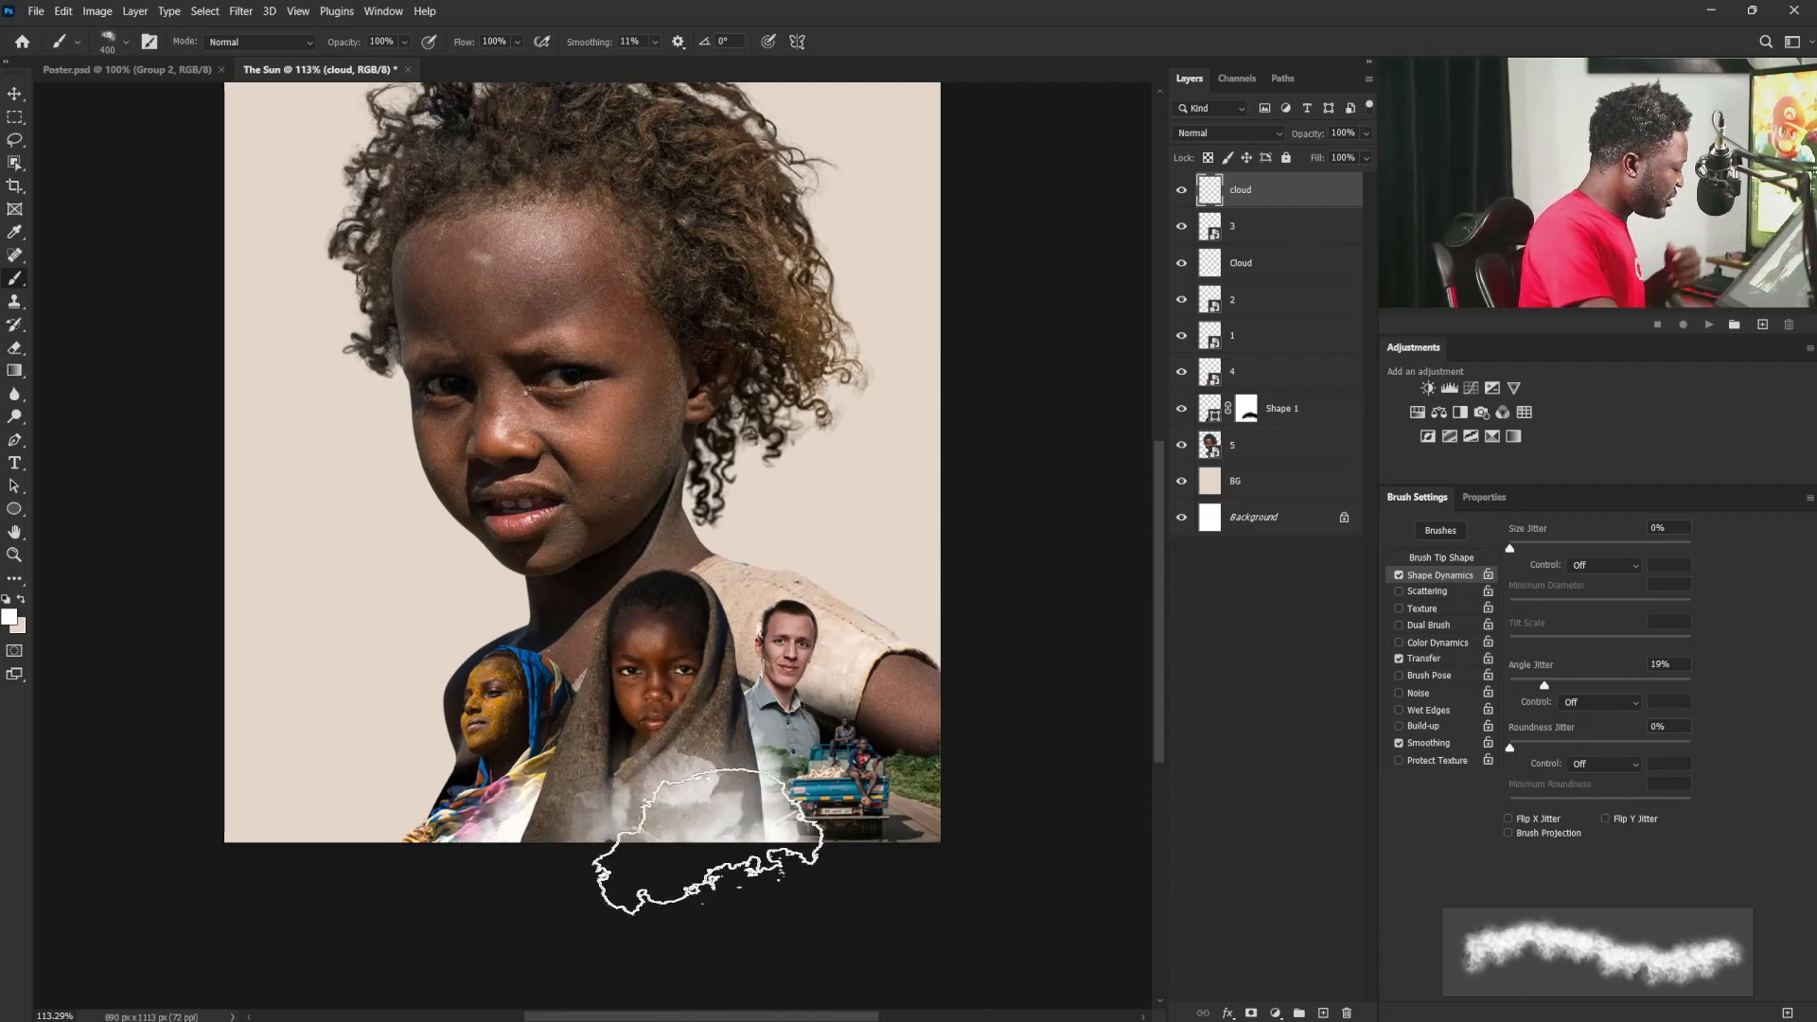
Step: Refine the cloud along the blanket-wrapped child's lower edges with smaller brush sizes of 175 px and 250 px
key(bracketleft)
key(bracketleft)
key(bracketleft)
key(bracketleft)
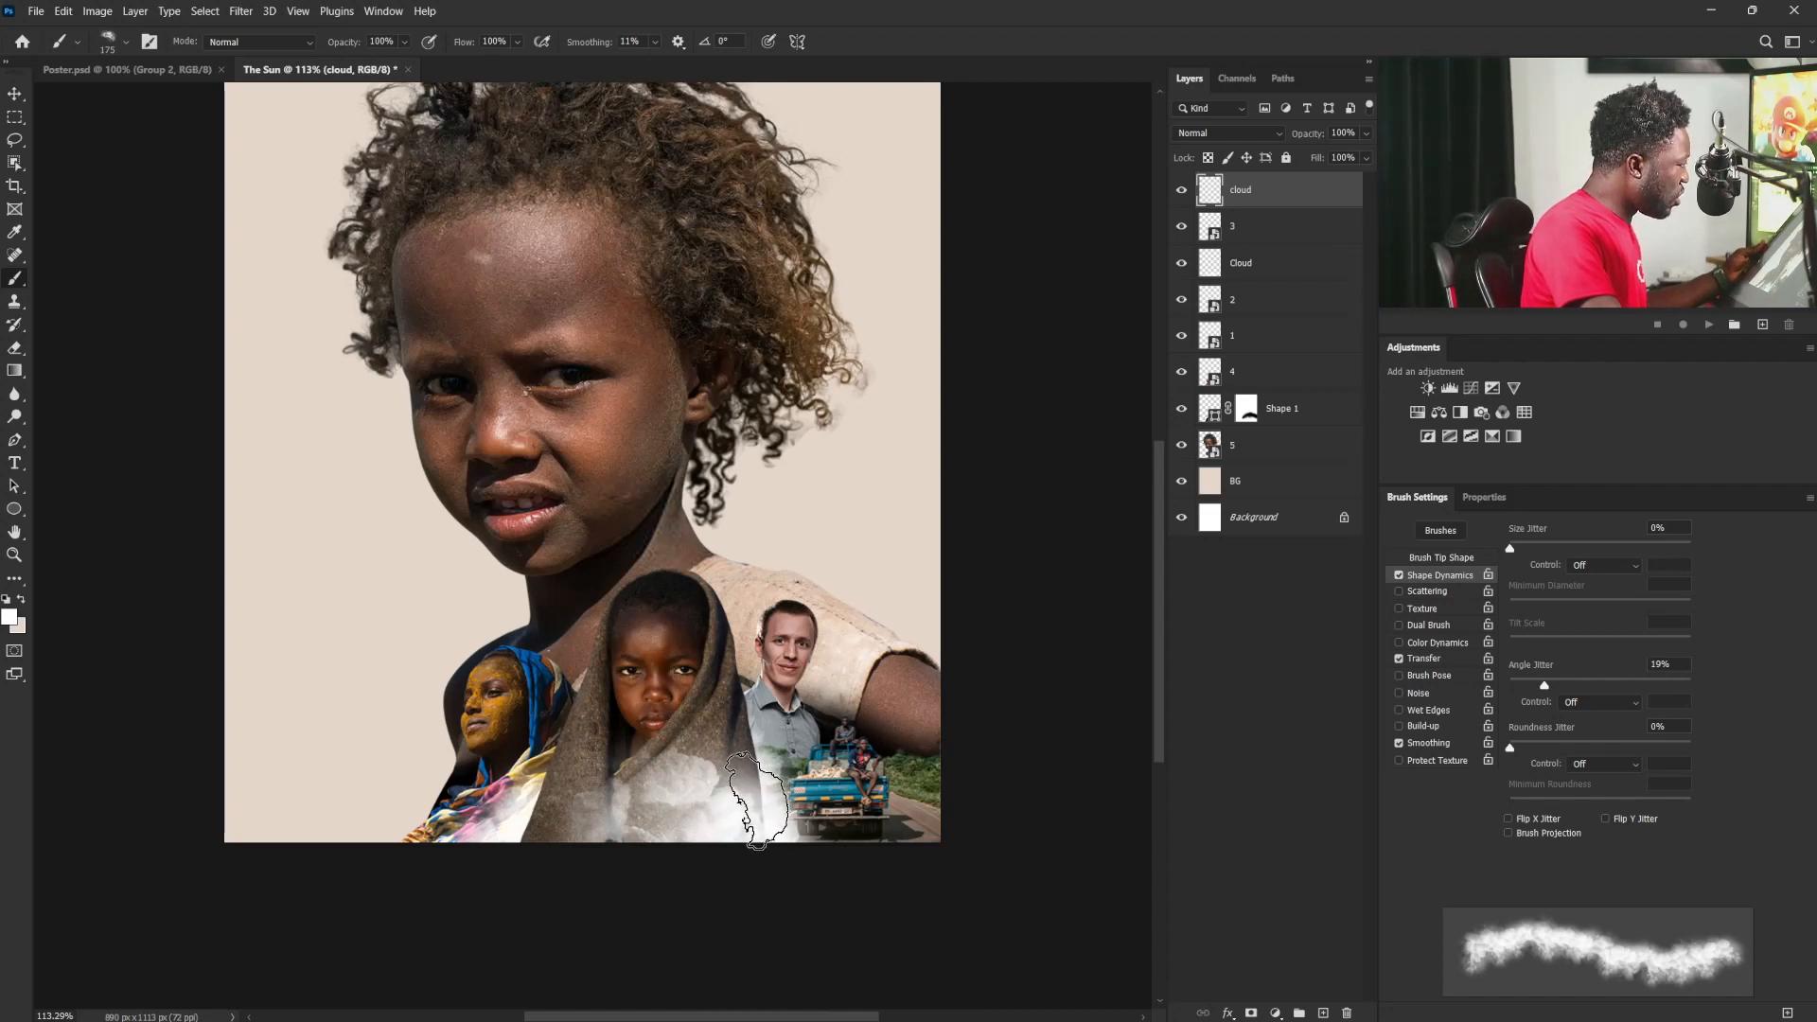
drag(758, 795, 750, 811)
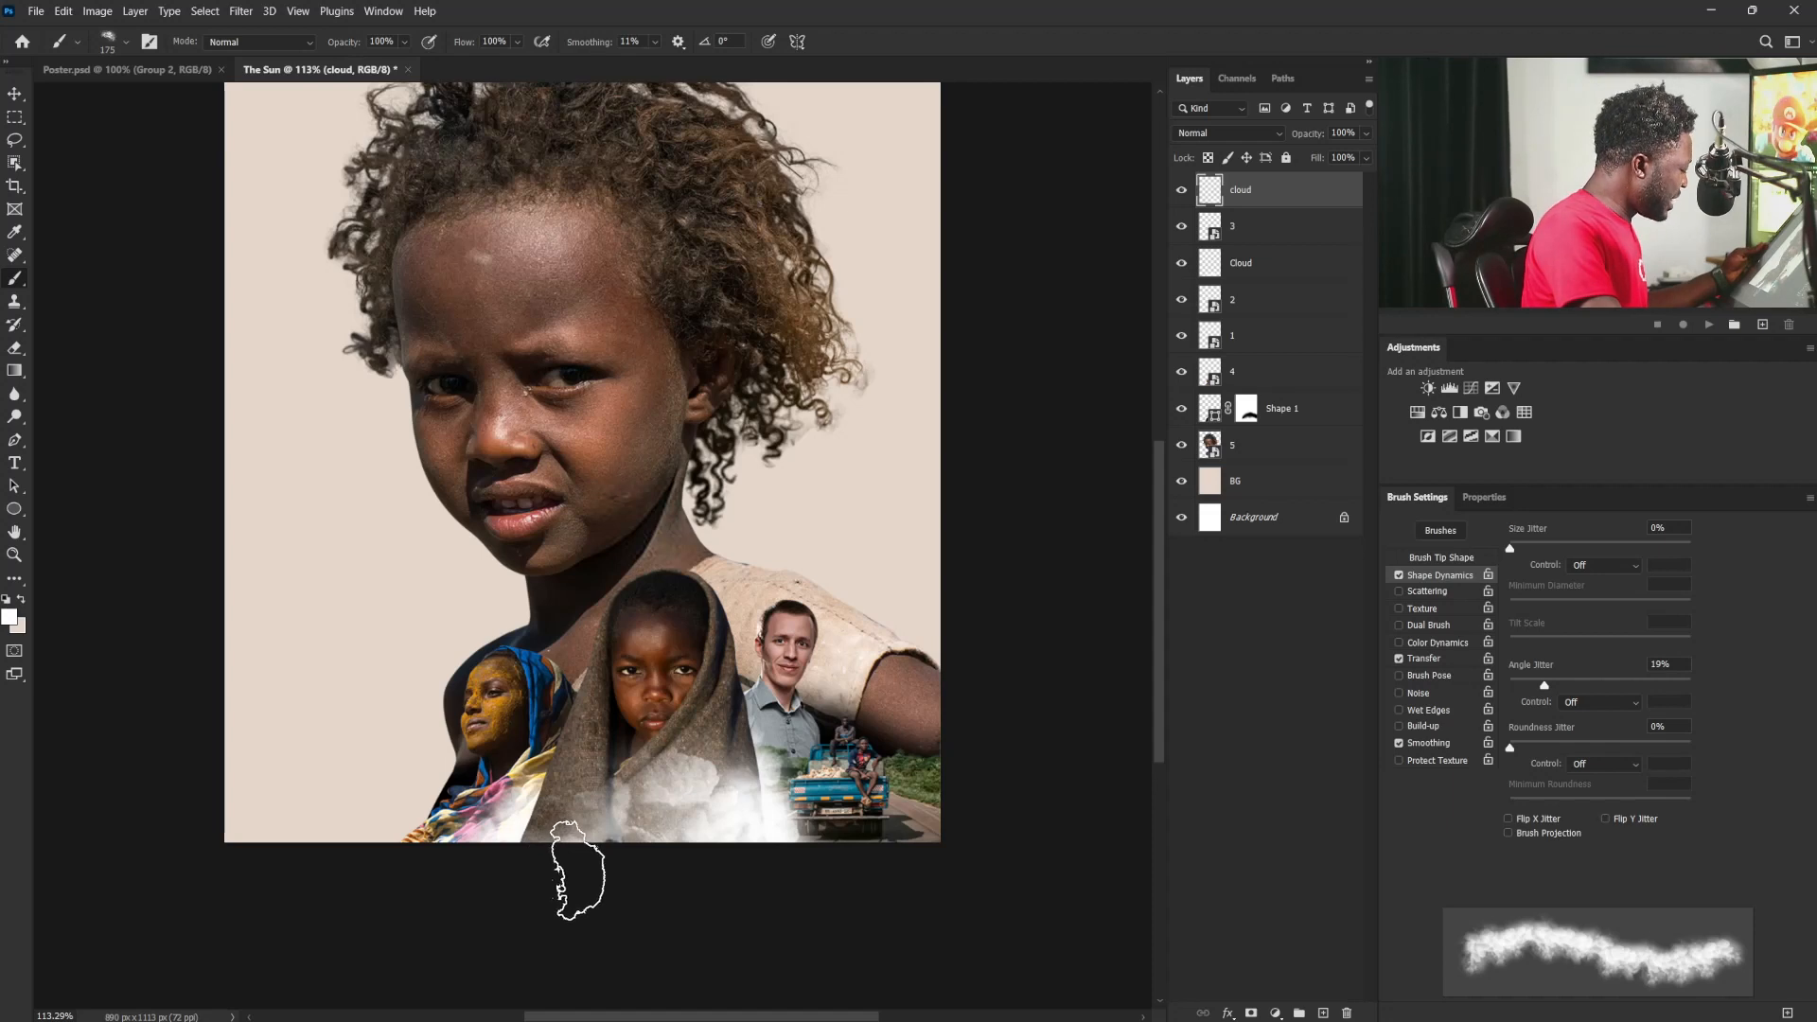
key(bracketright)
key(bracketright)
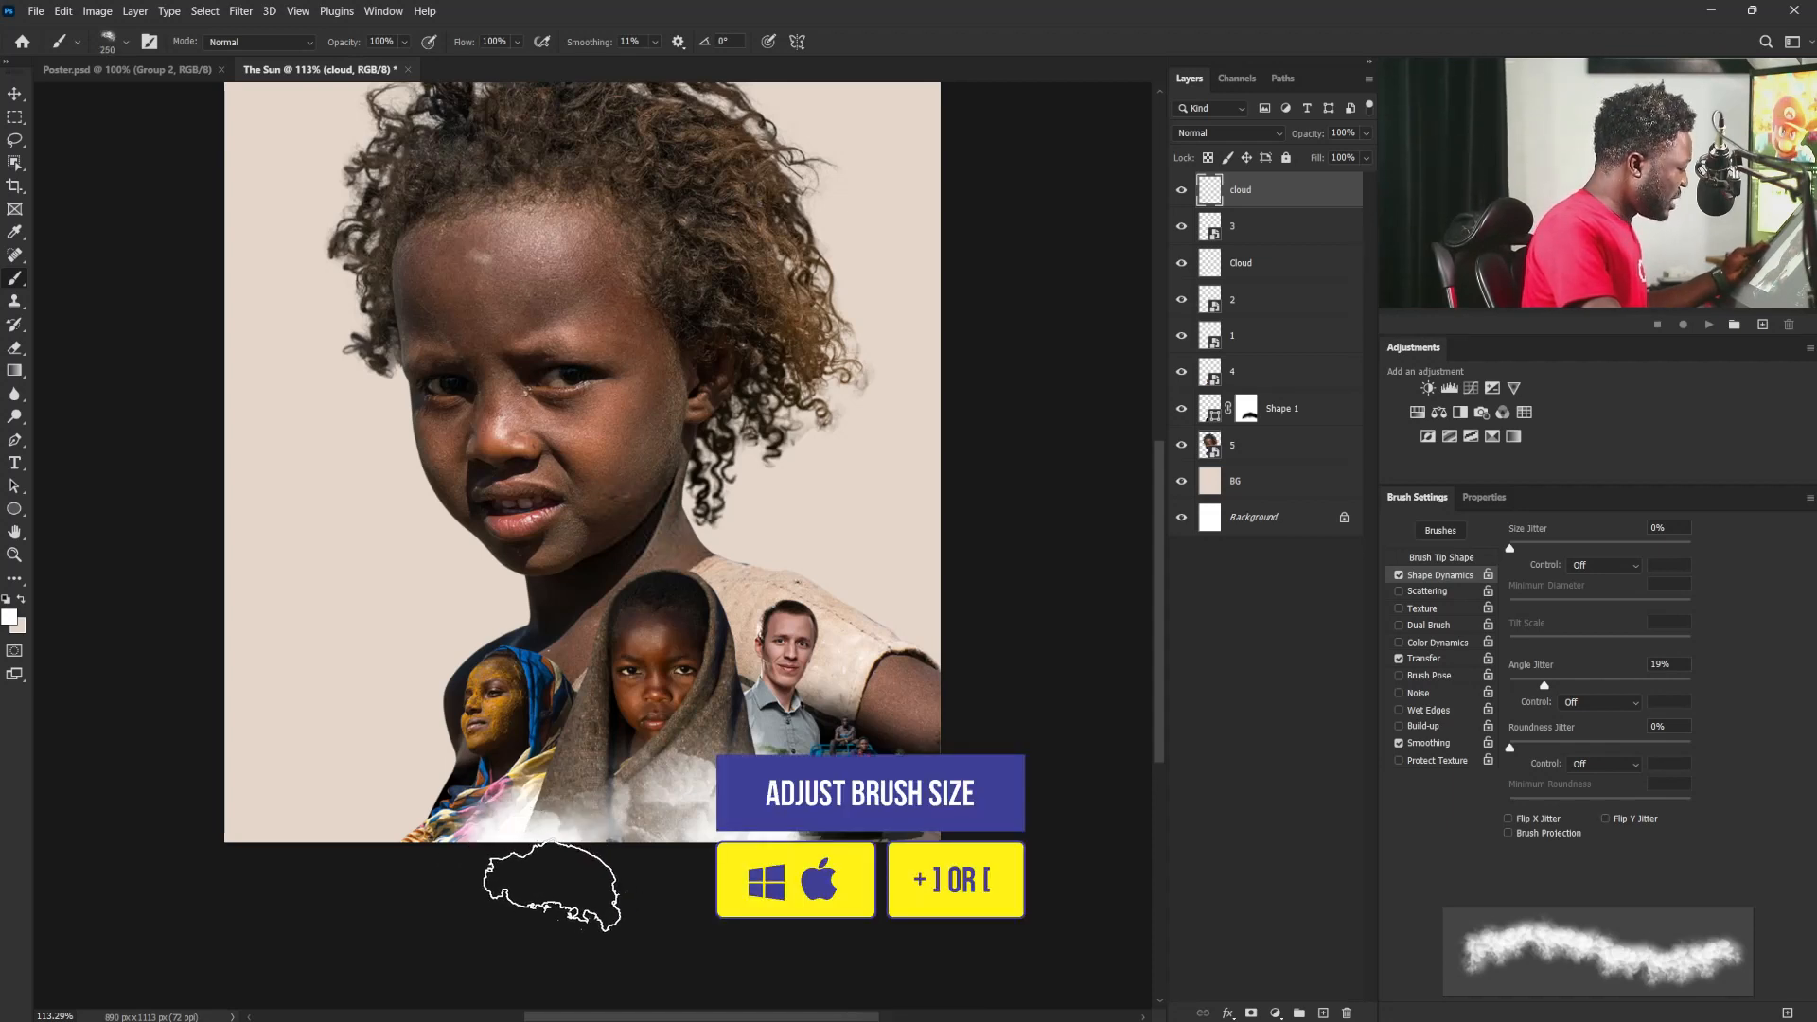
Step: Add a new layer named cloud and place it directly beneath the truck's layer 2
click(14, 94)
right_click(828, 774)
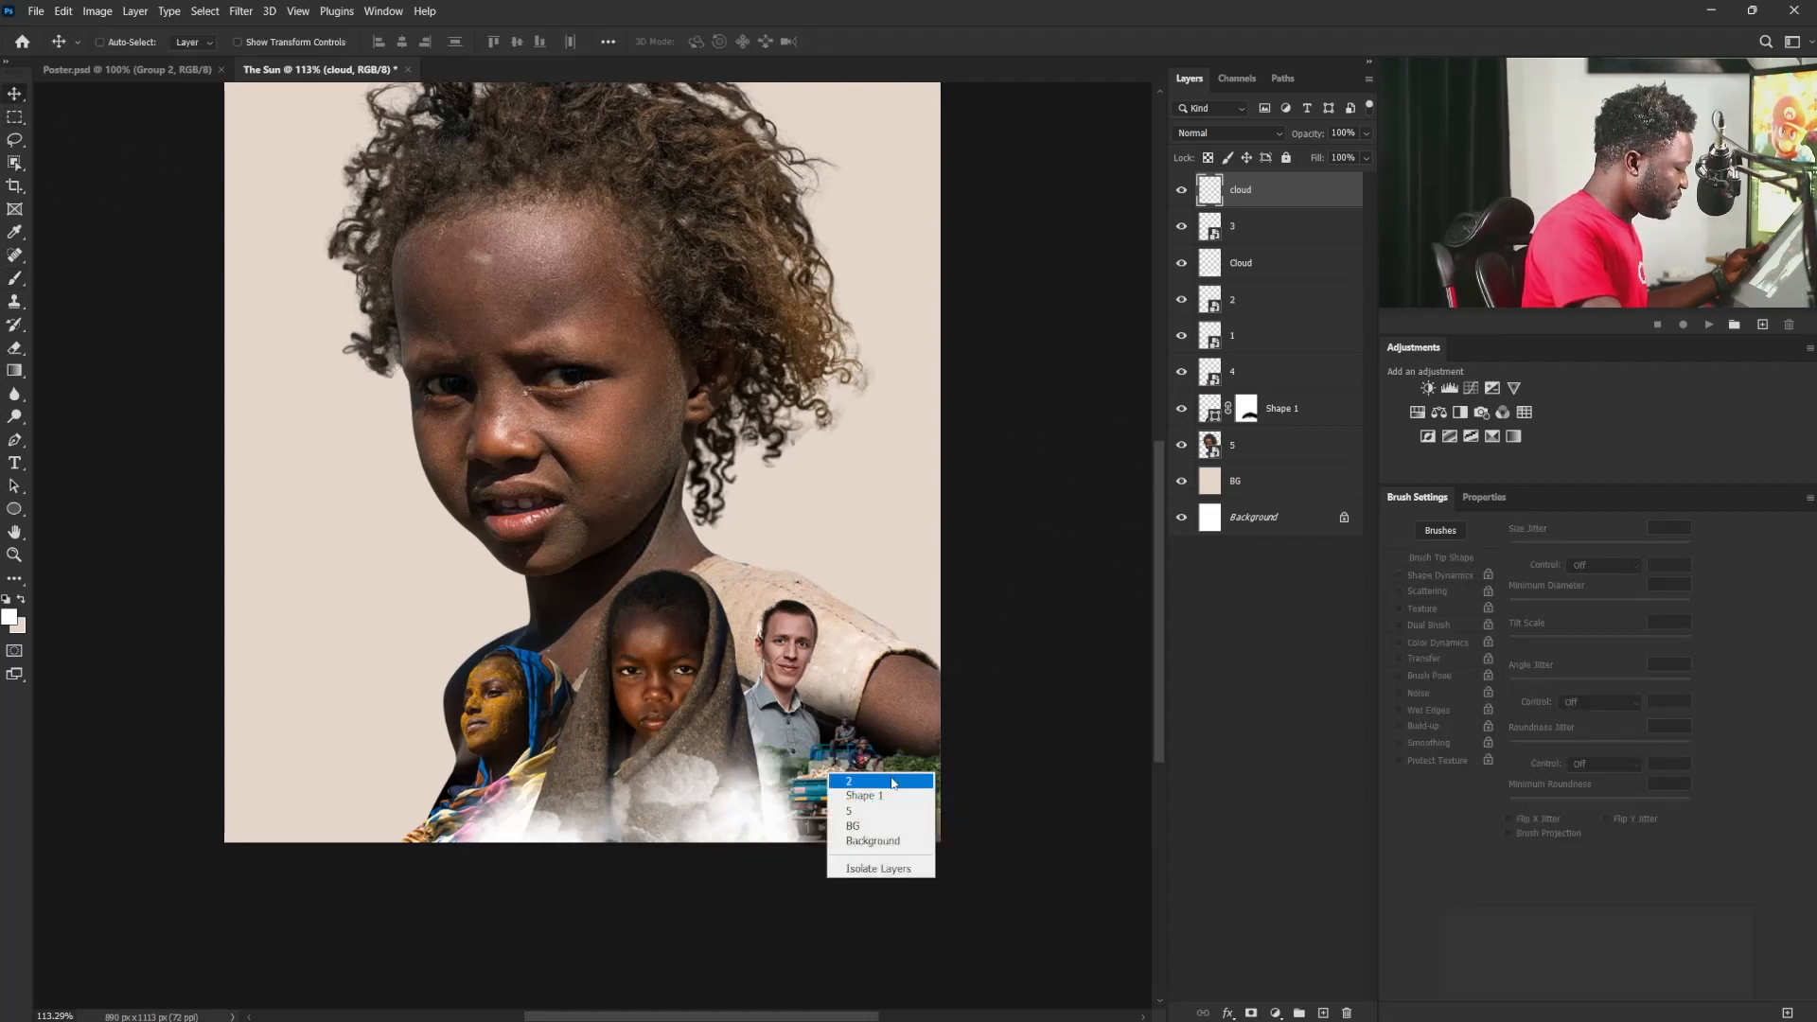
click(857, 793)
click(1320, 1014)
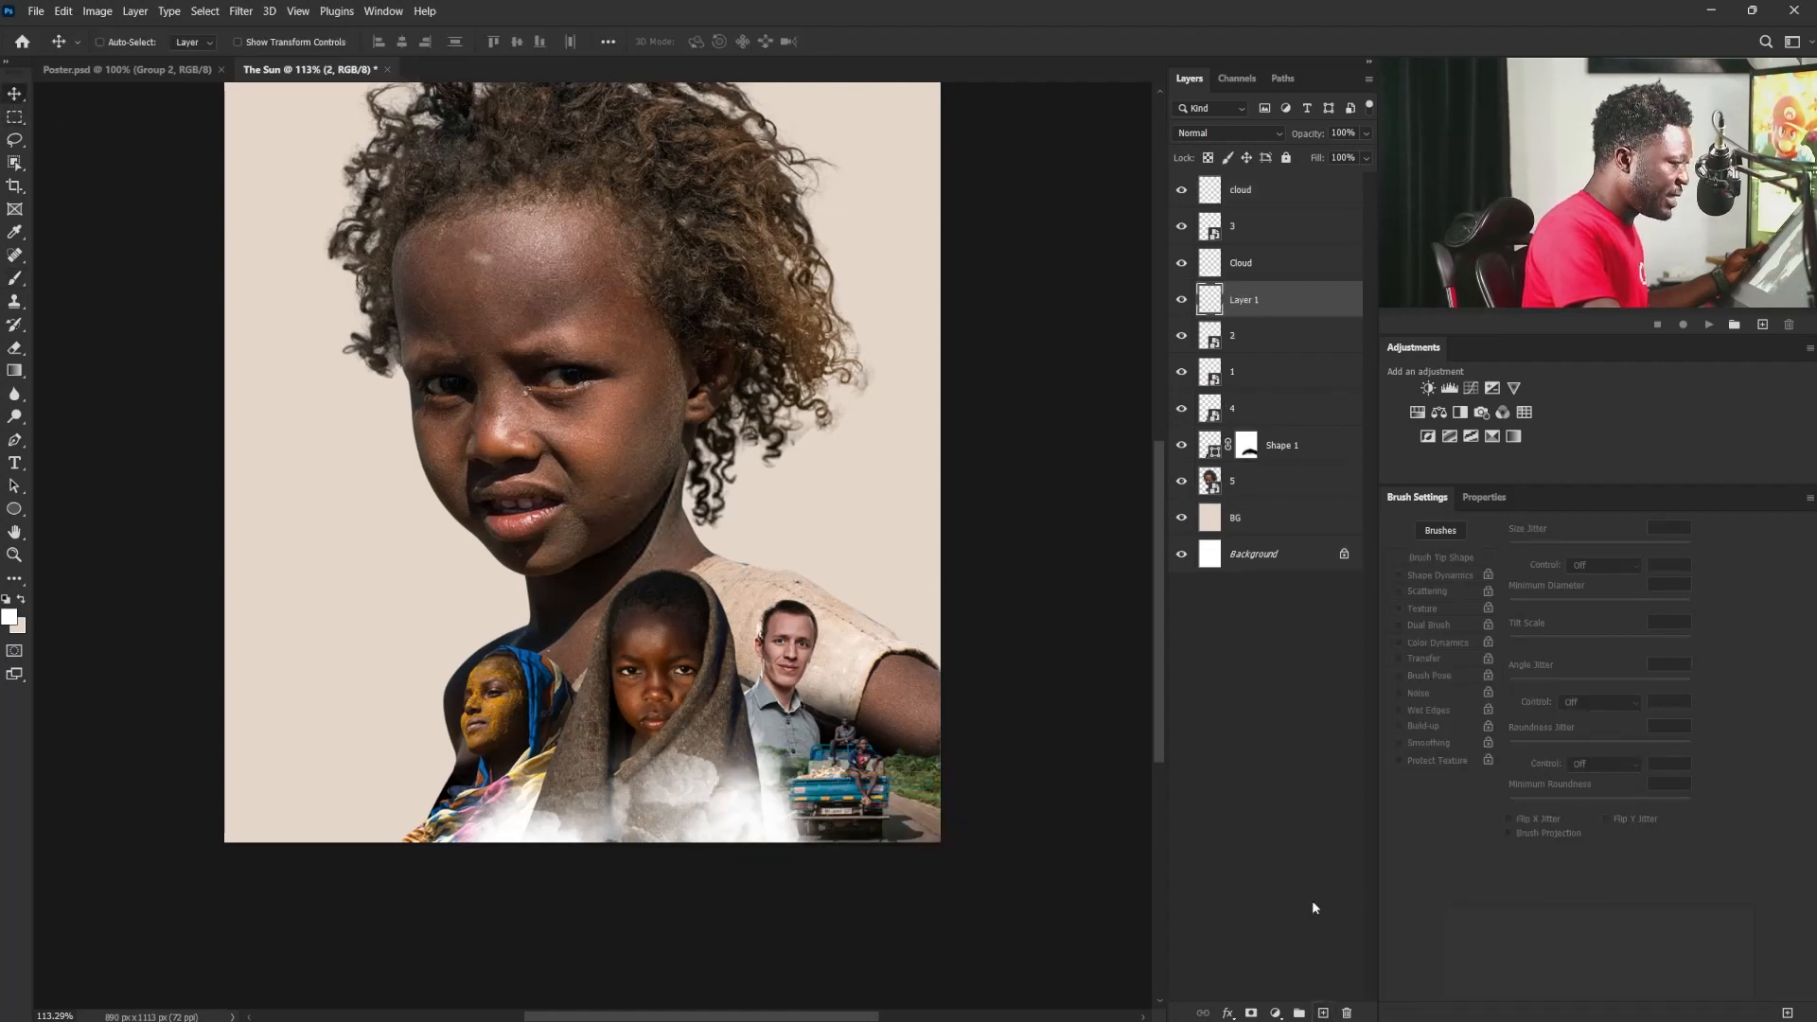
double_click(1243, 299)
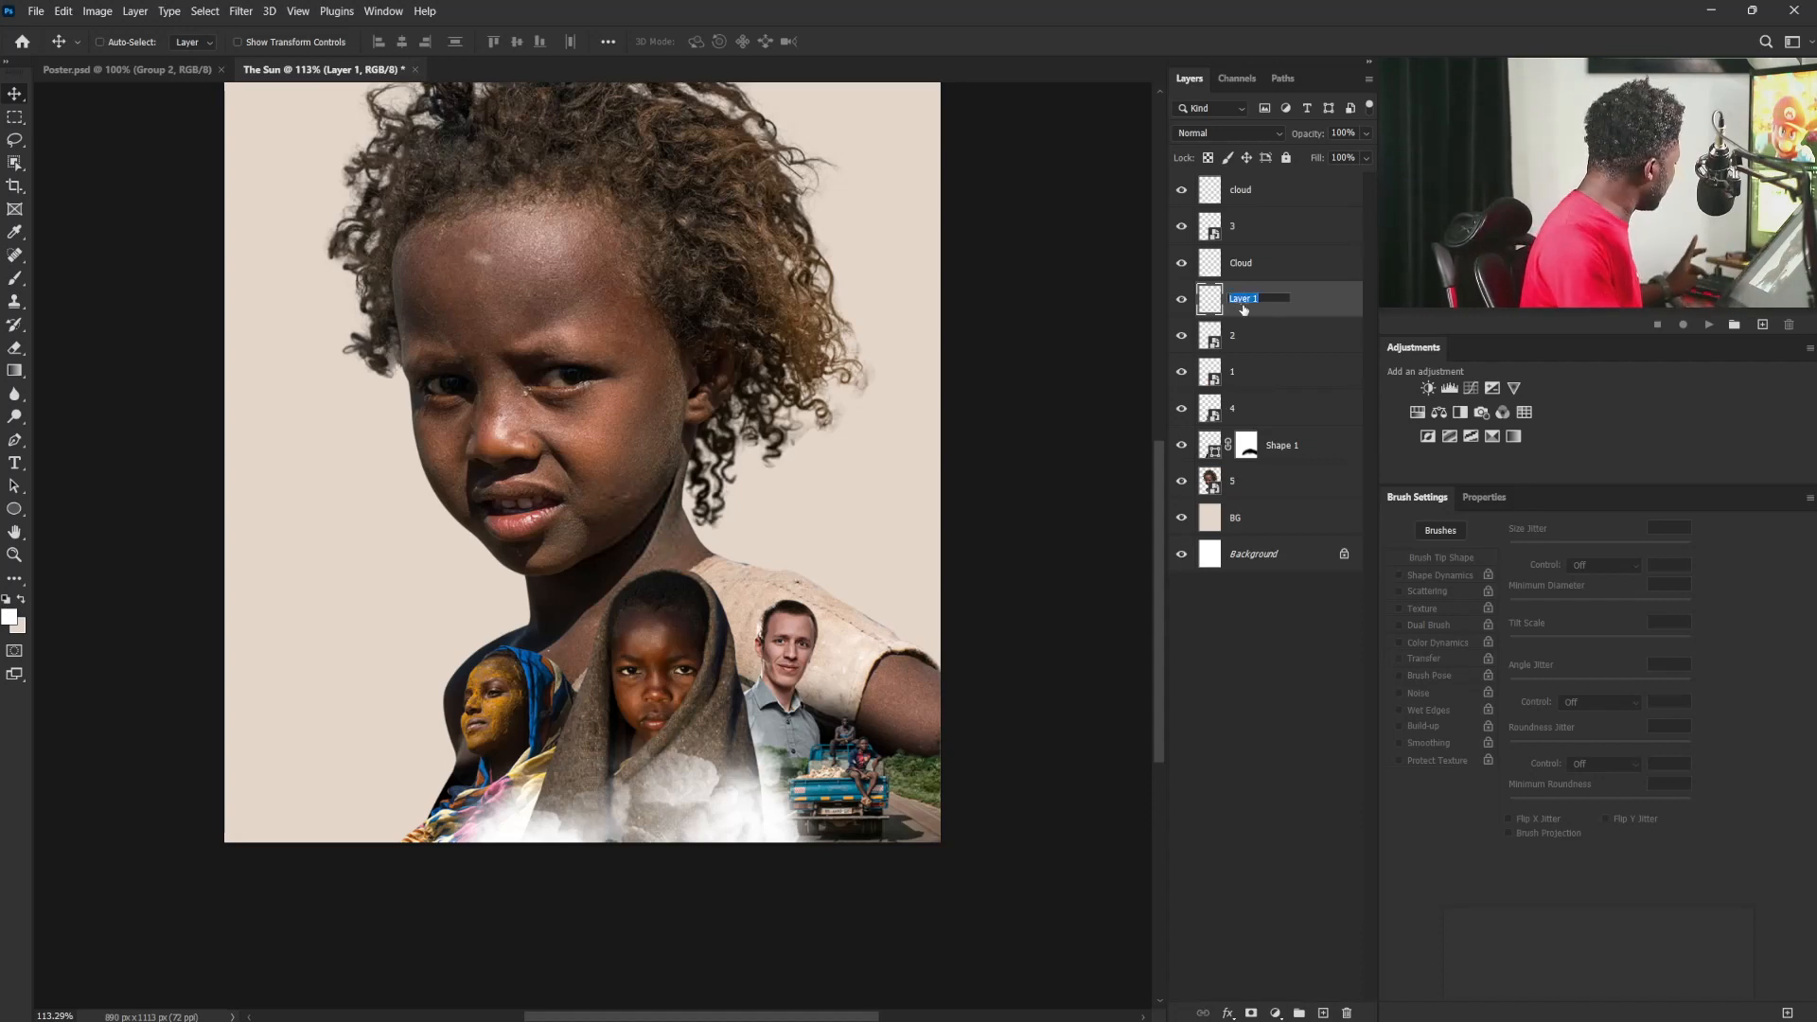
text(cloud)
key(Return)
drag(1325, 300, 1190, 371)
Step: Paint white clouds behind the truck on the new cloud layer with the 250 px cloud brush
key(b)
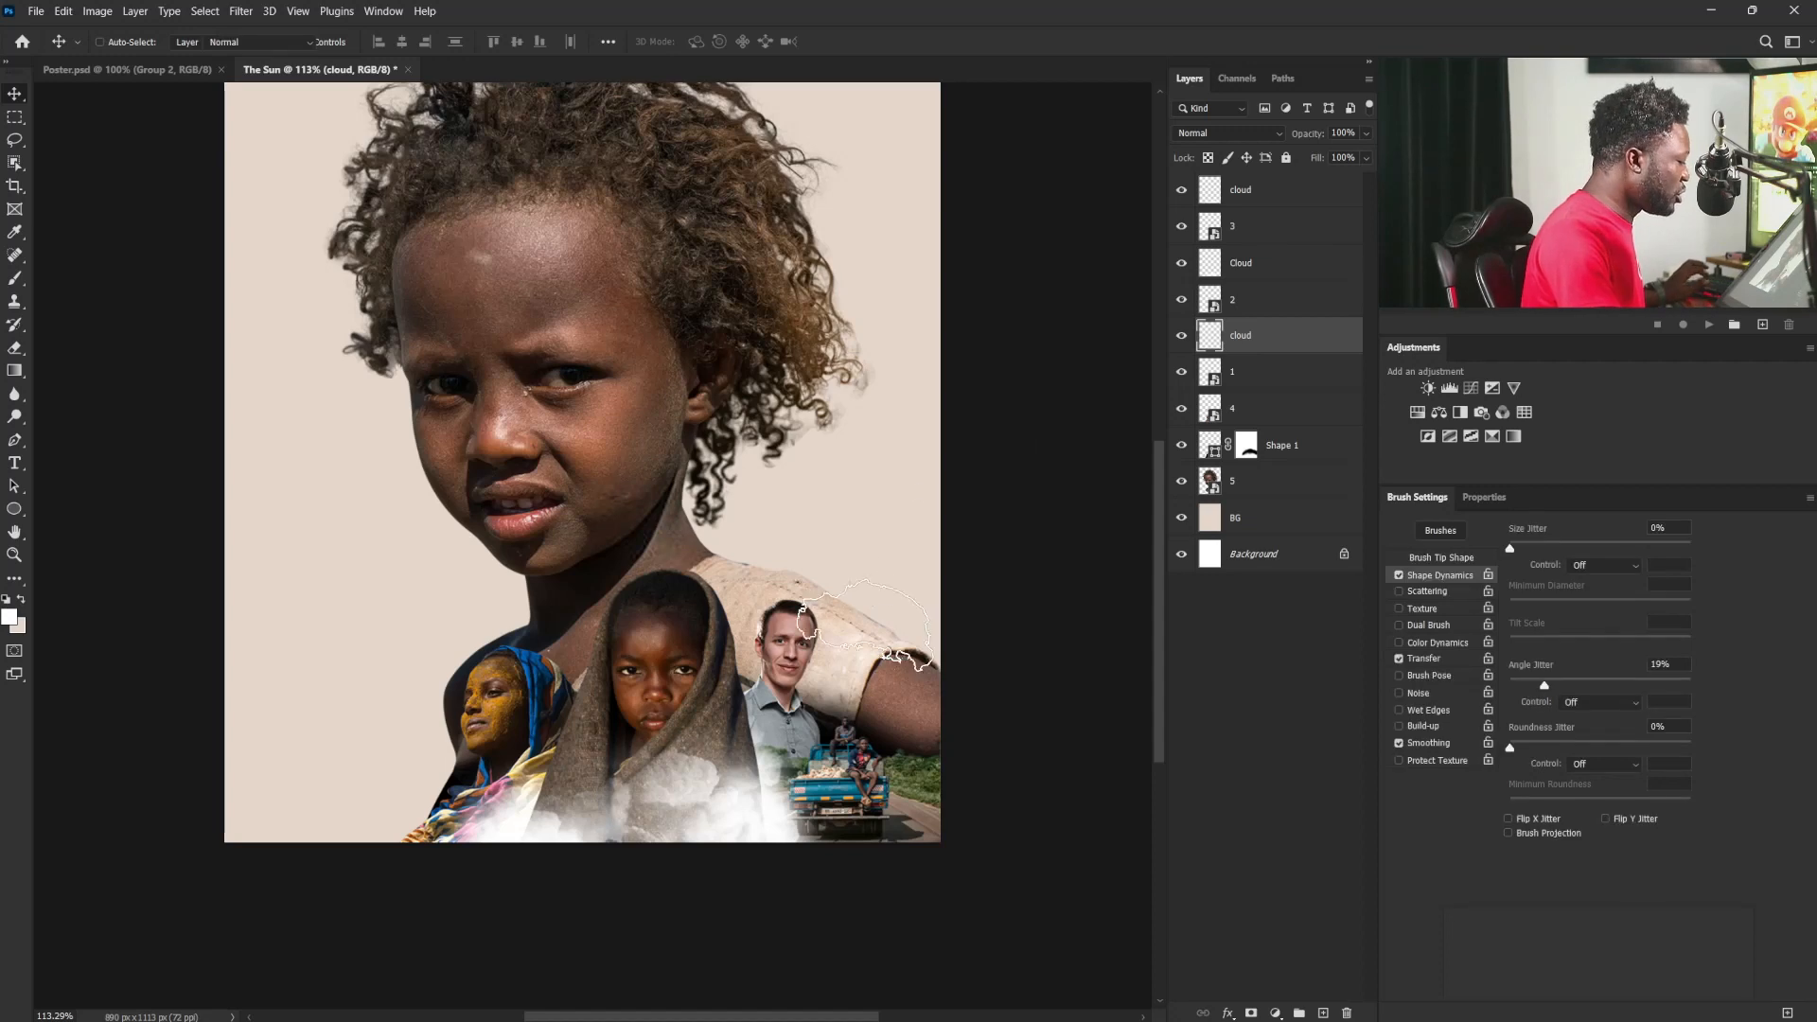
key(bracketright)
key(bracketright)
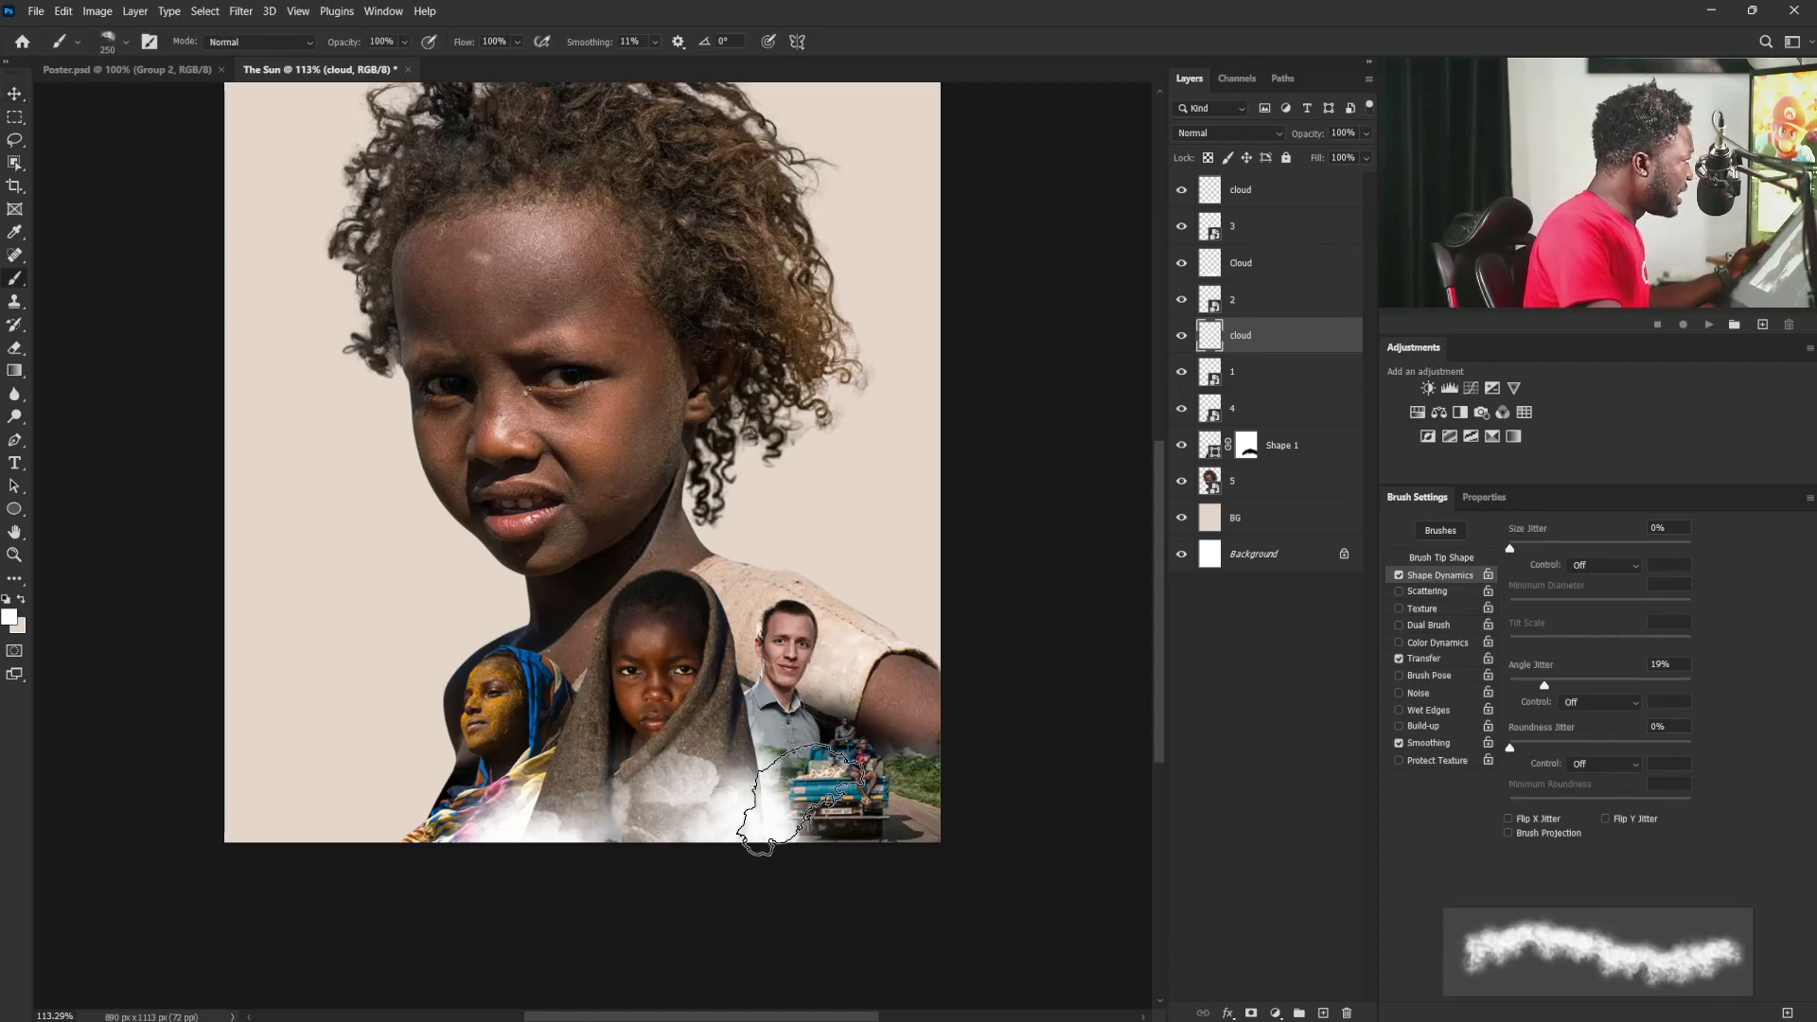
key(bracketleft)
key(bracketleft)
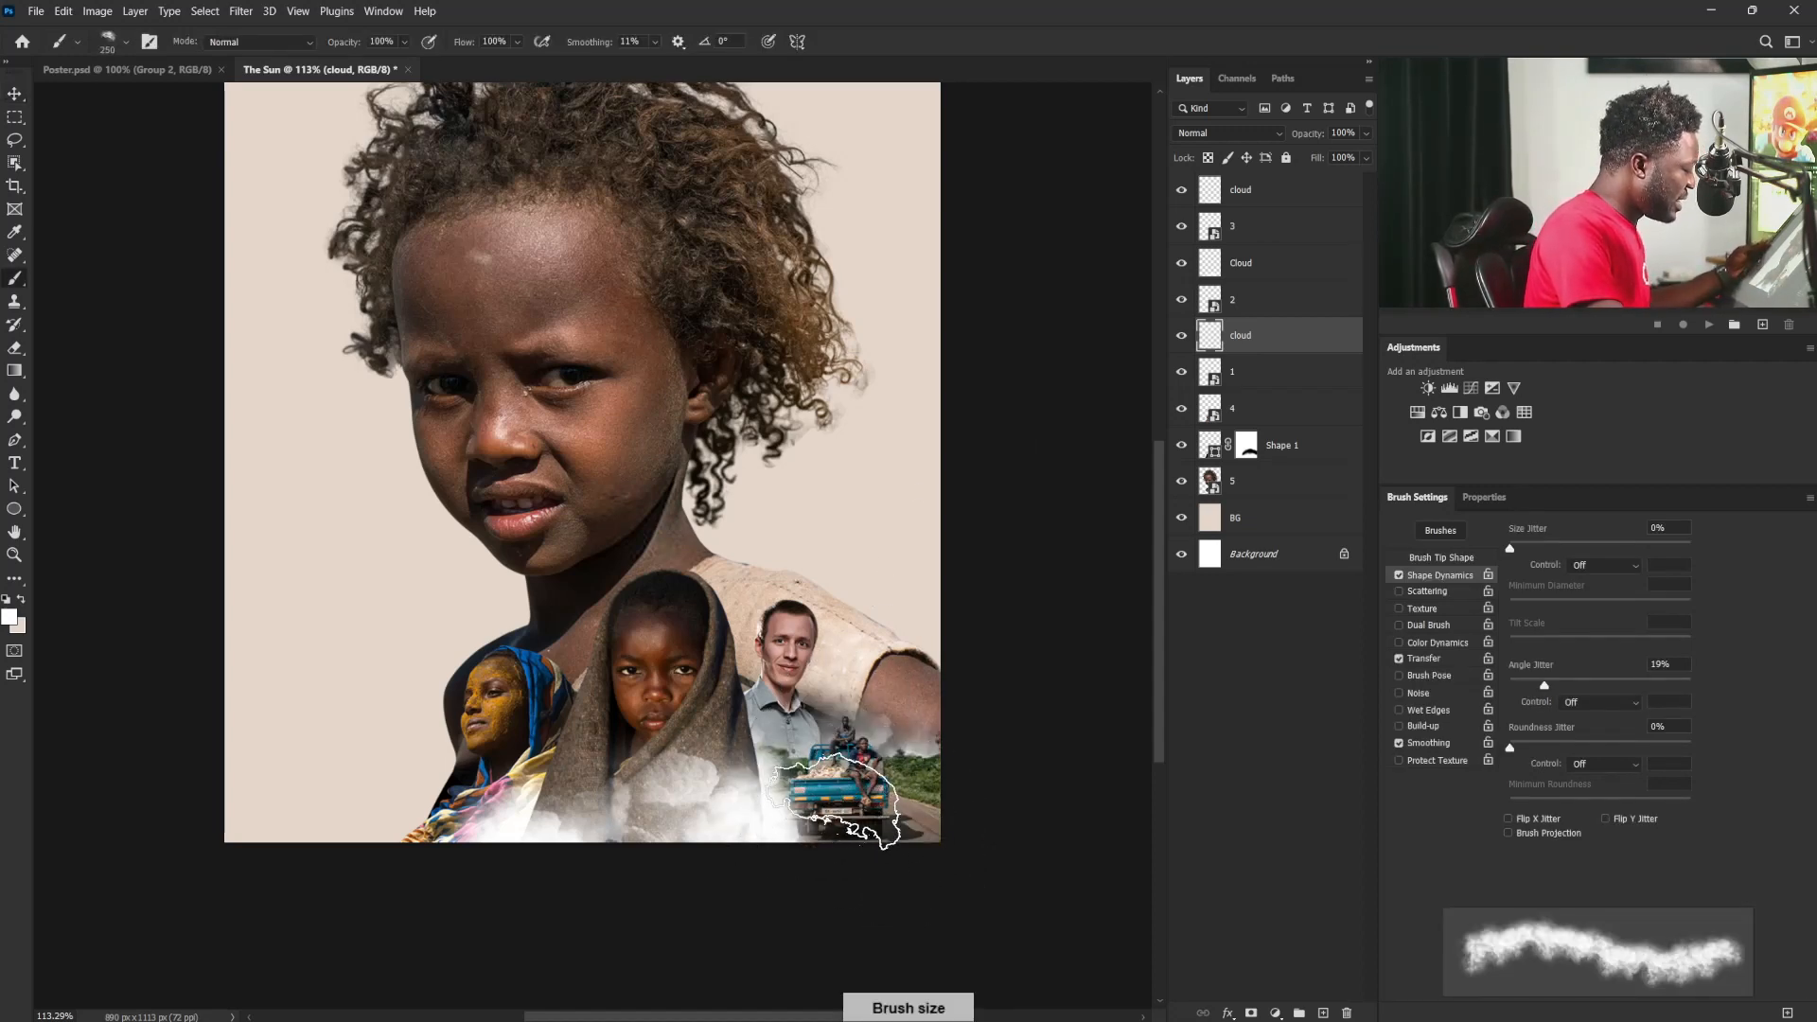
click(839, 768)
click(757, 783)
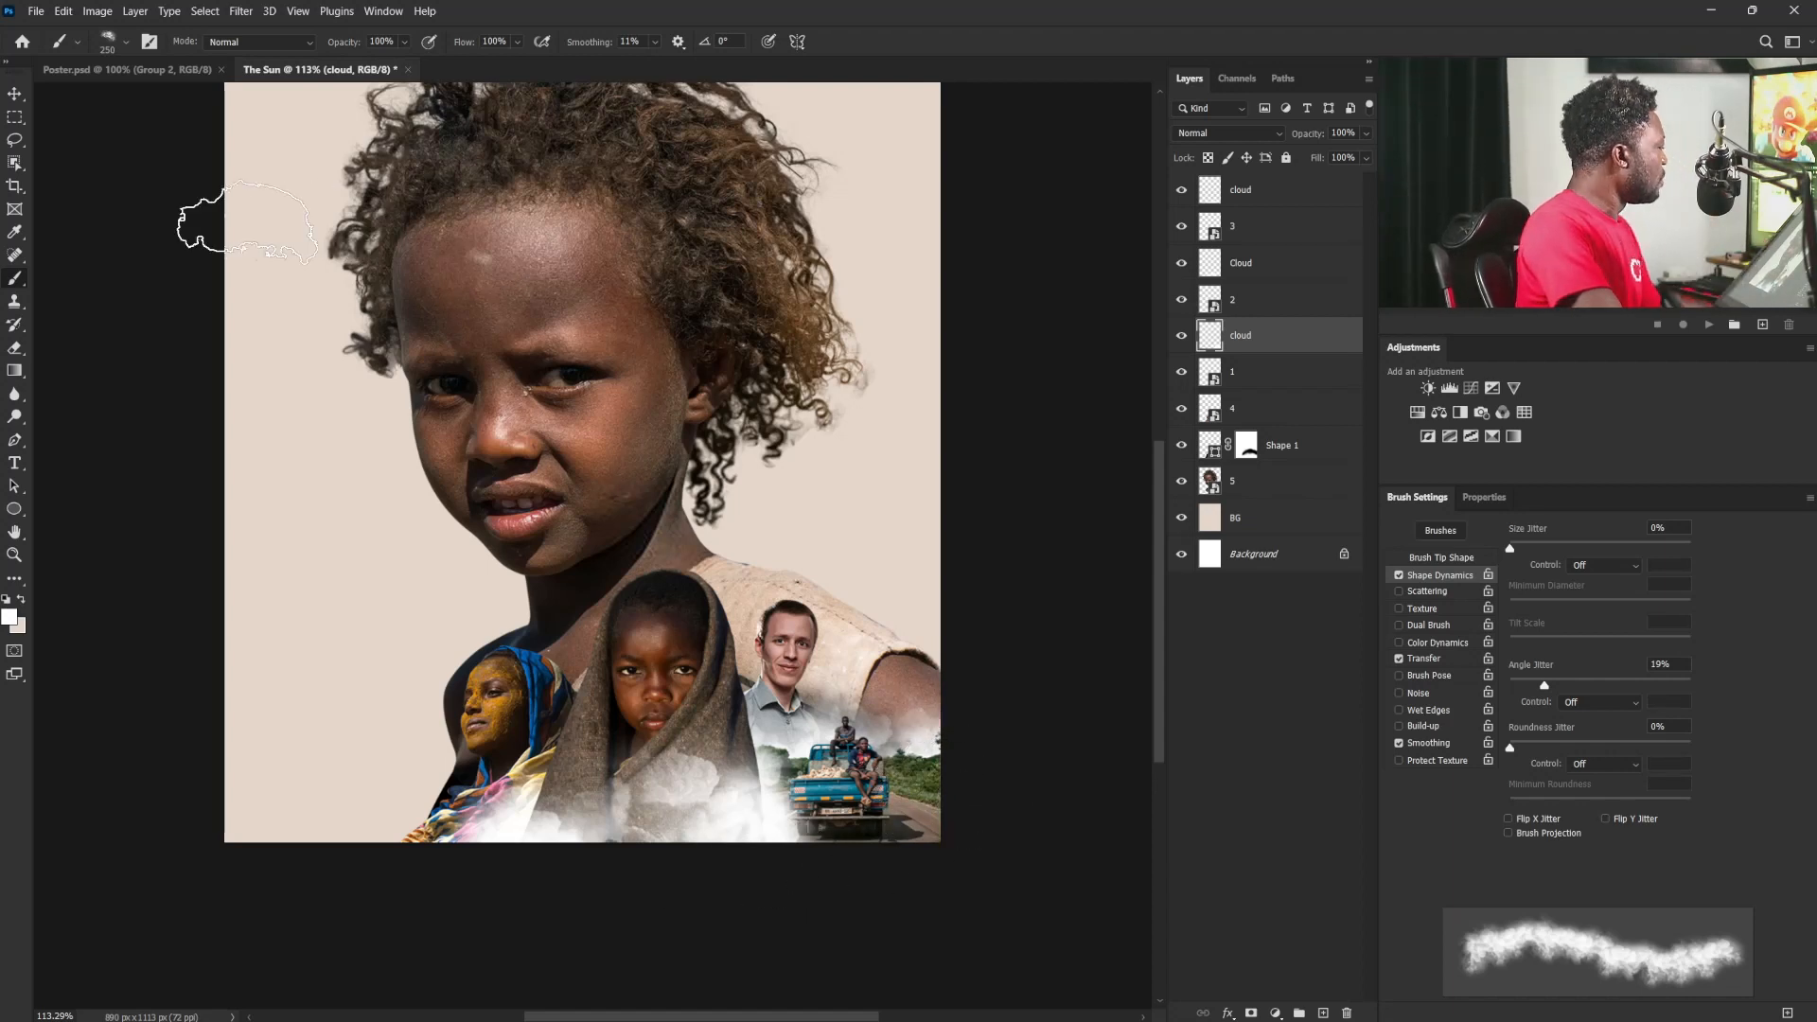
Step: Add a Color Lookup adjustment clipped to the large portrait's layer 5, using the NightFromDay.CUBE 3D LUT
click(15, 93)
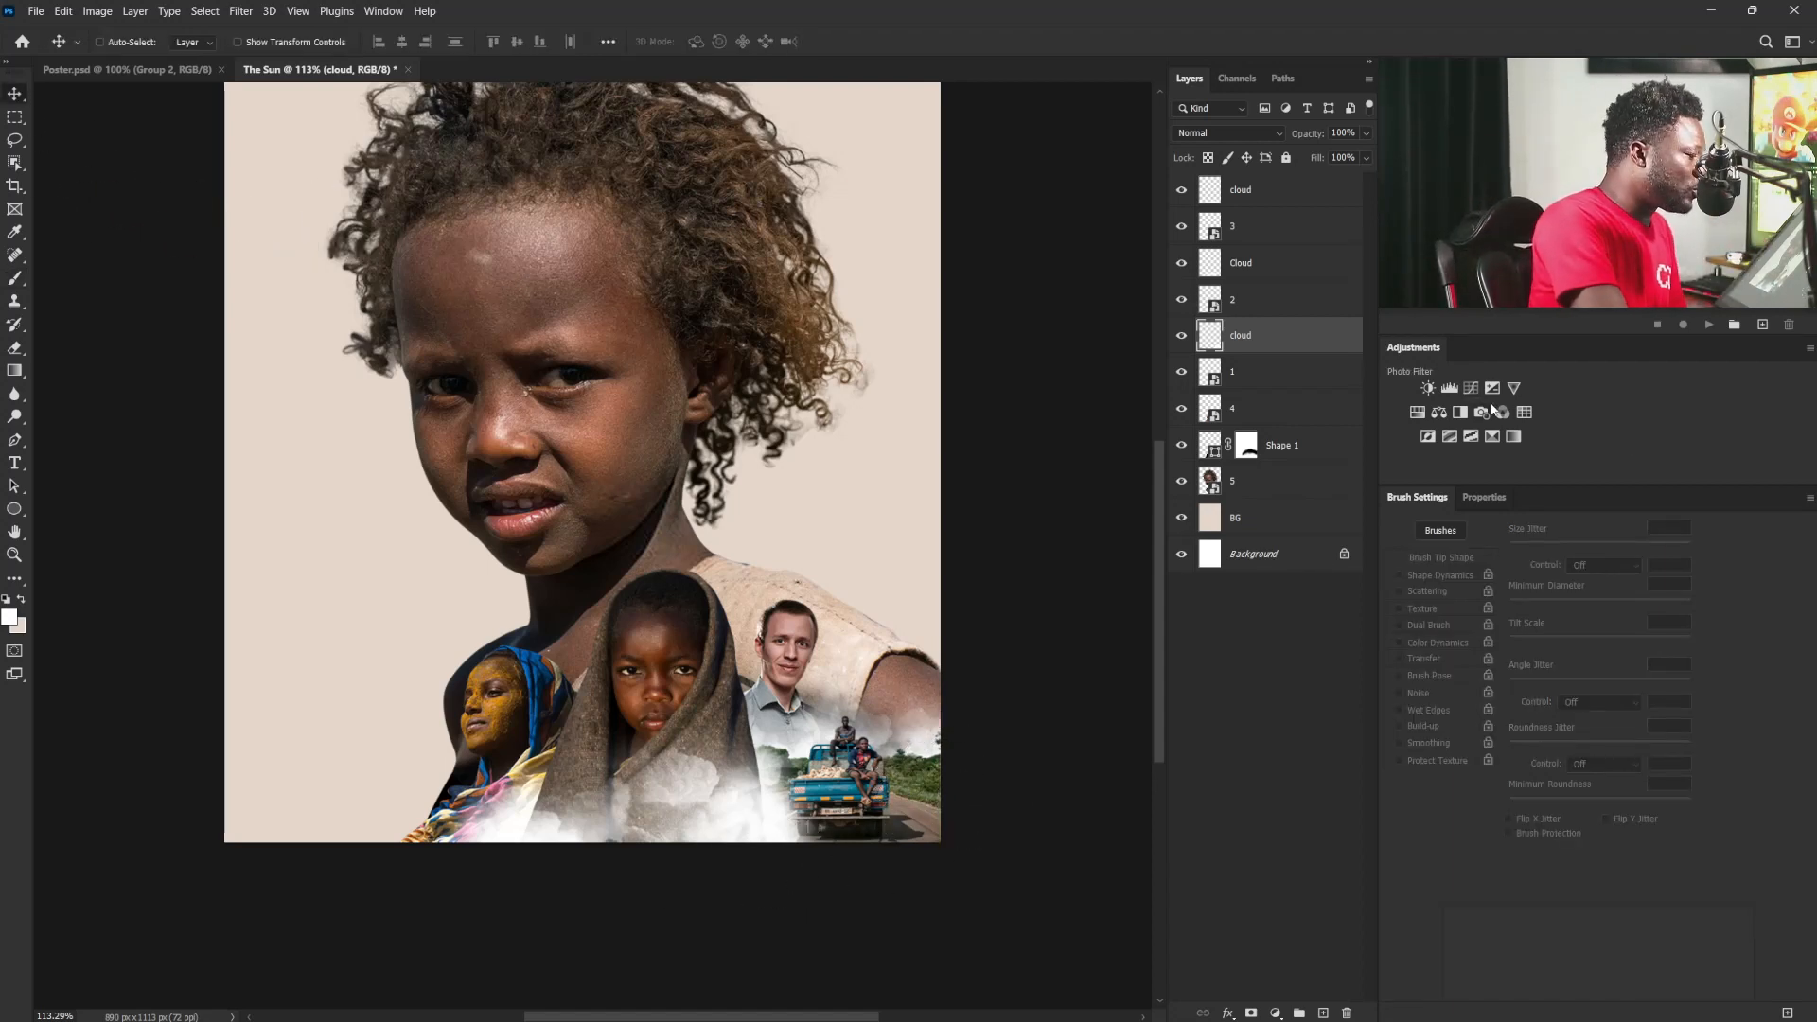
click(1531, 414)
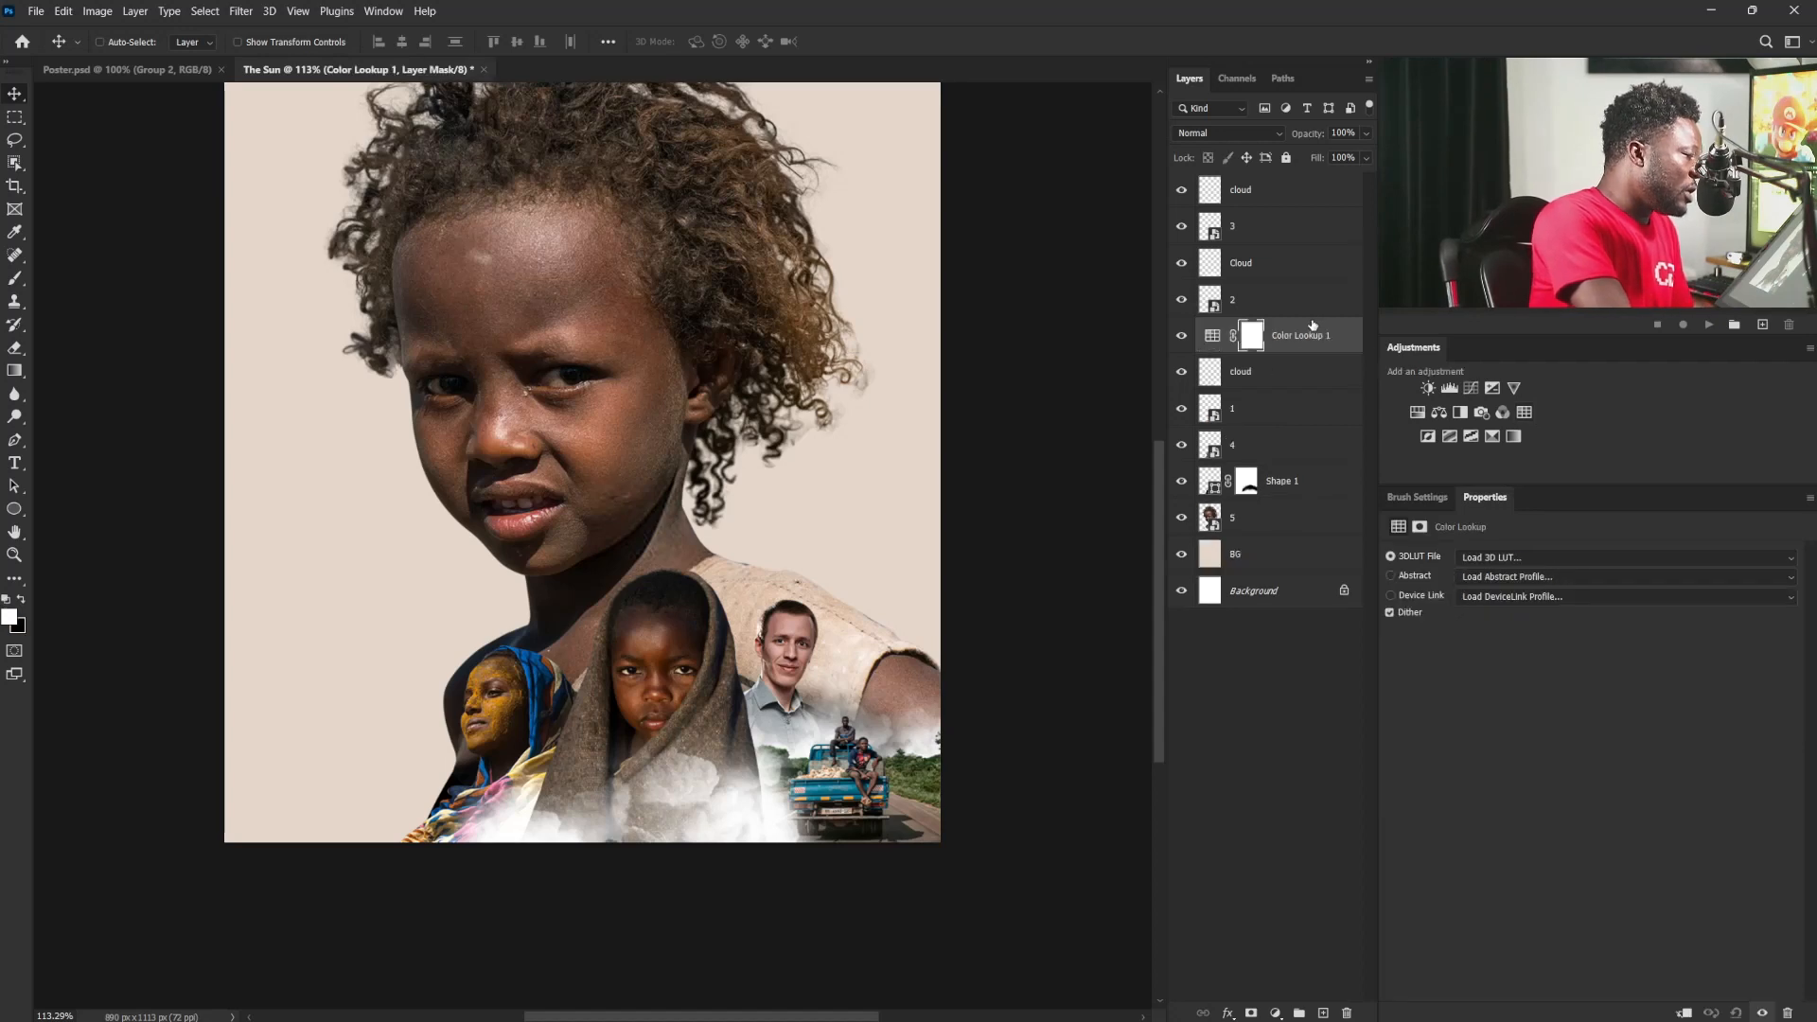
drag(1314, 337, 1326, 497)
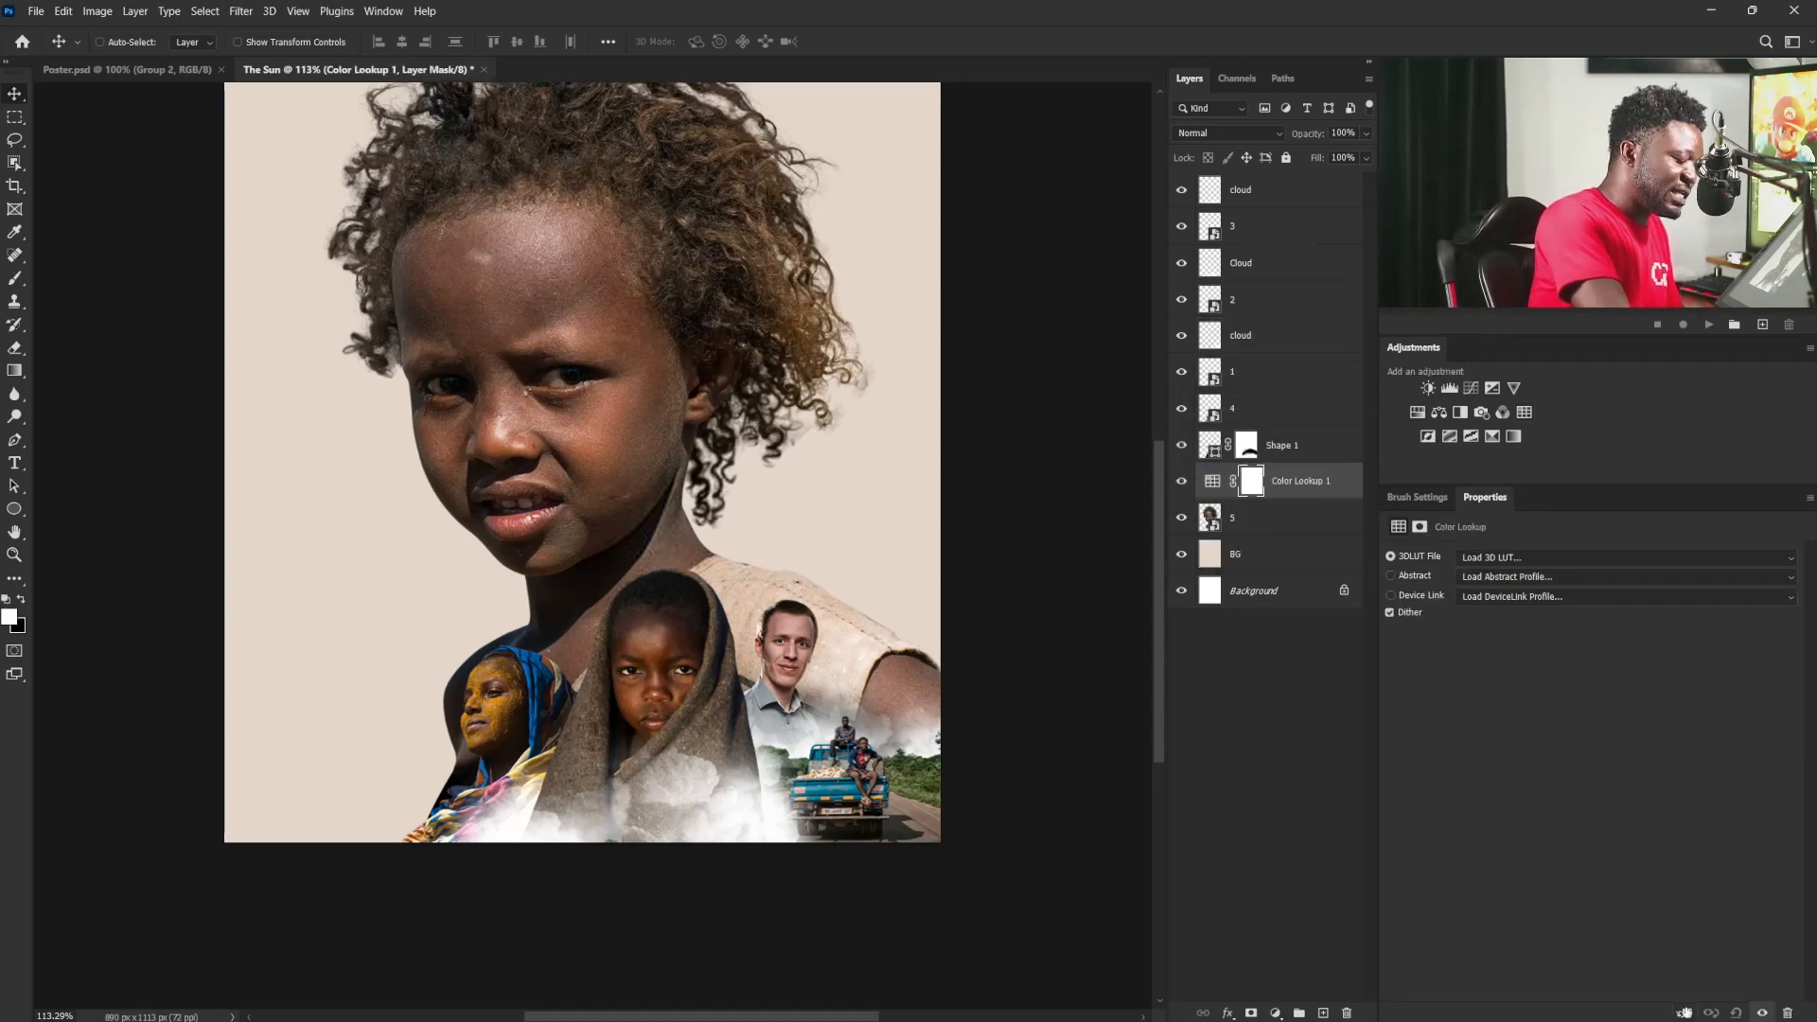
key(ctrl+alt+g)
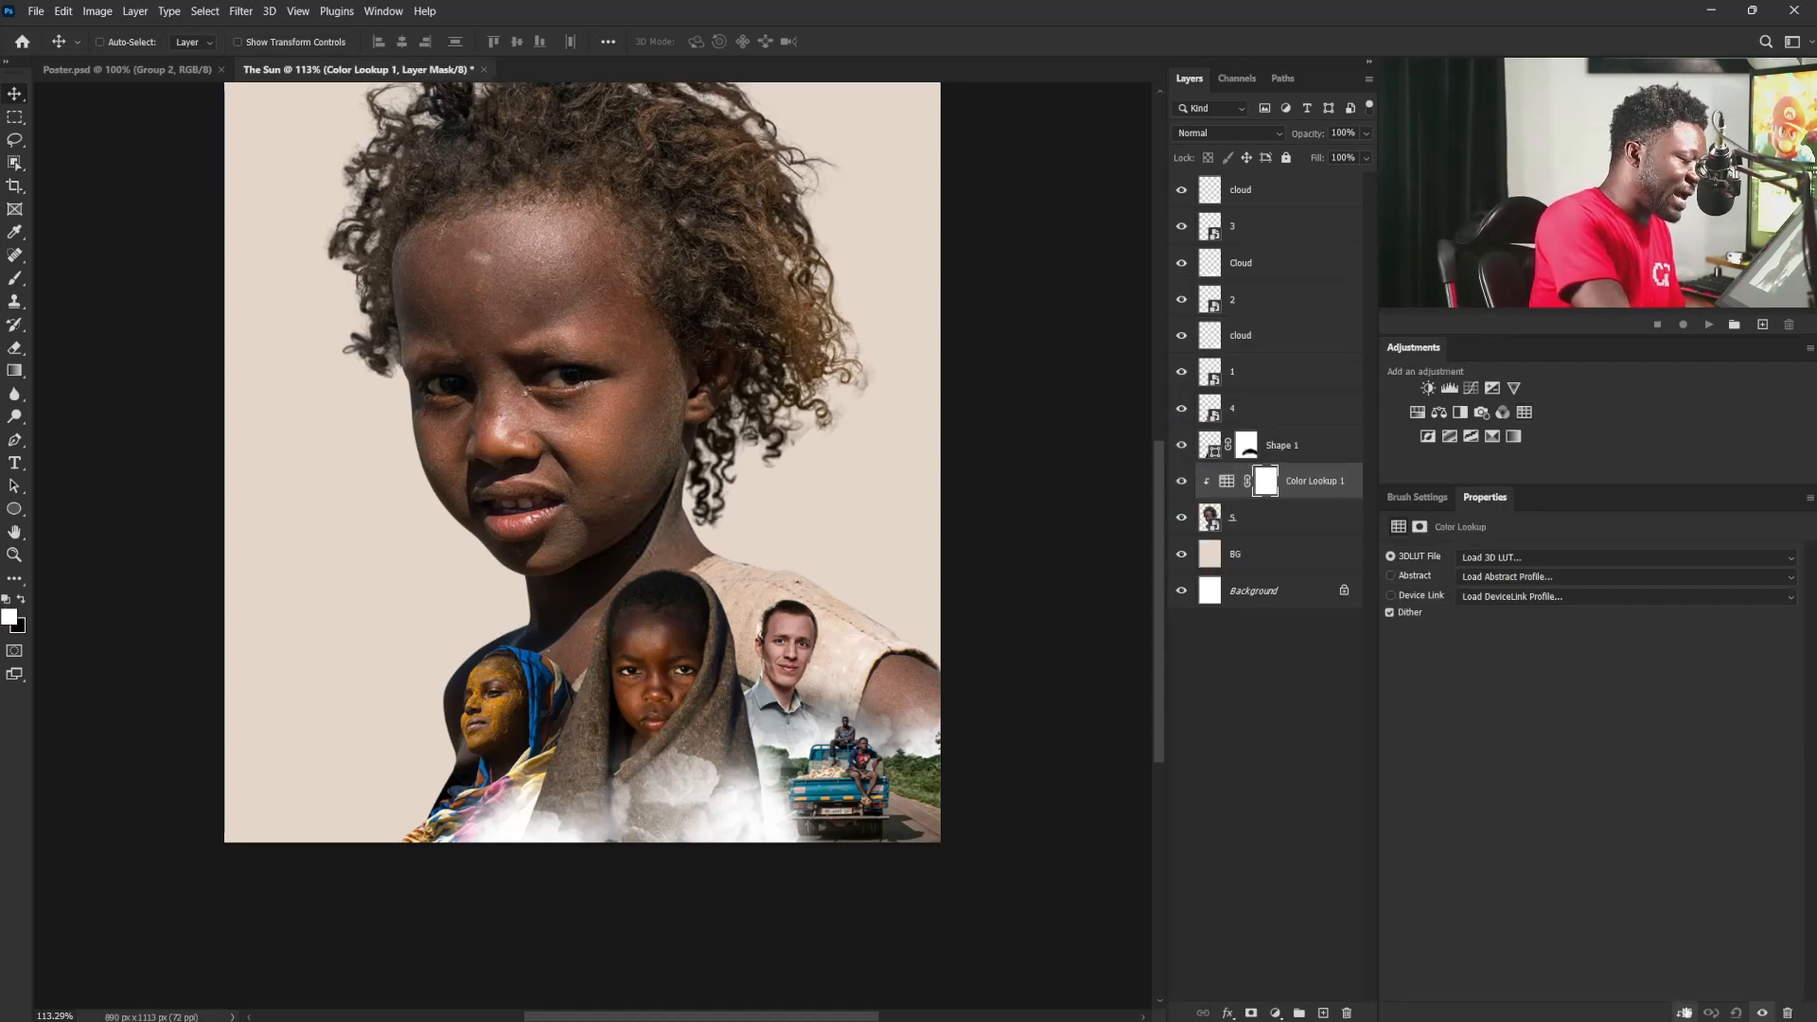
click(1509, 560)
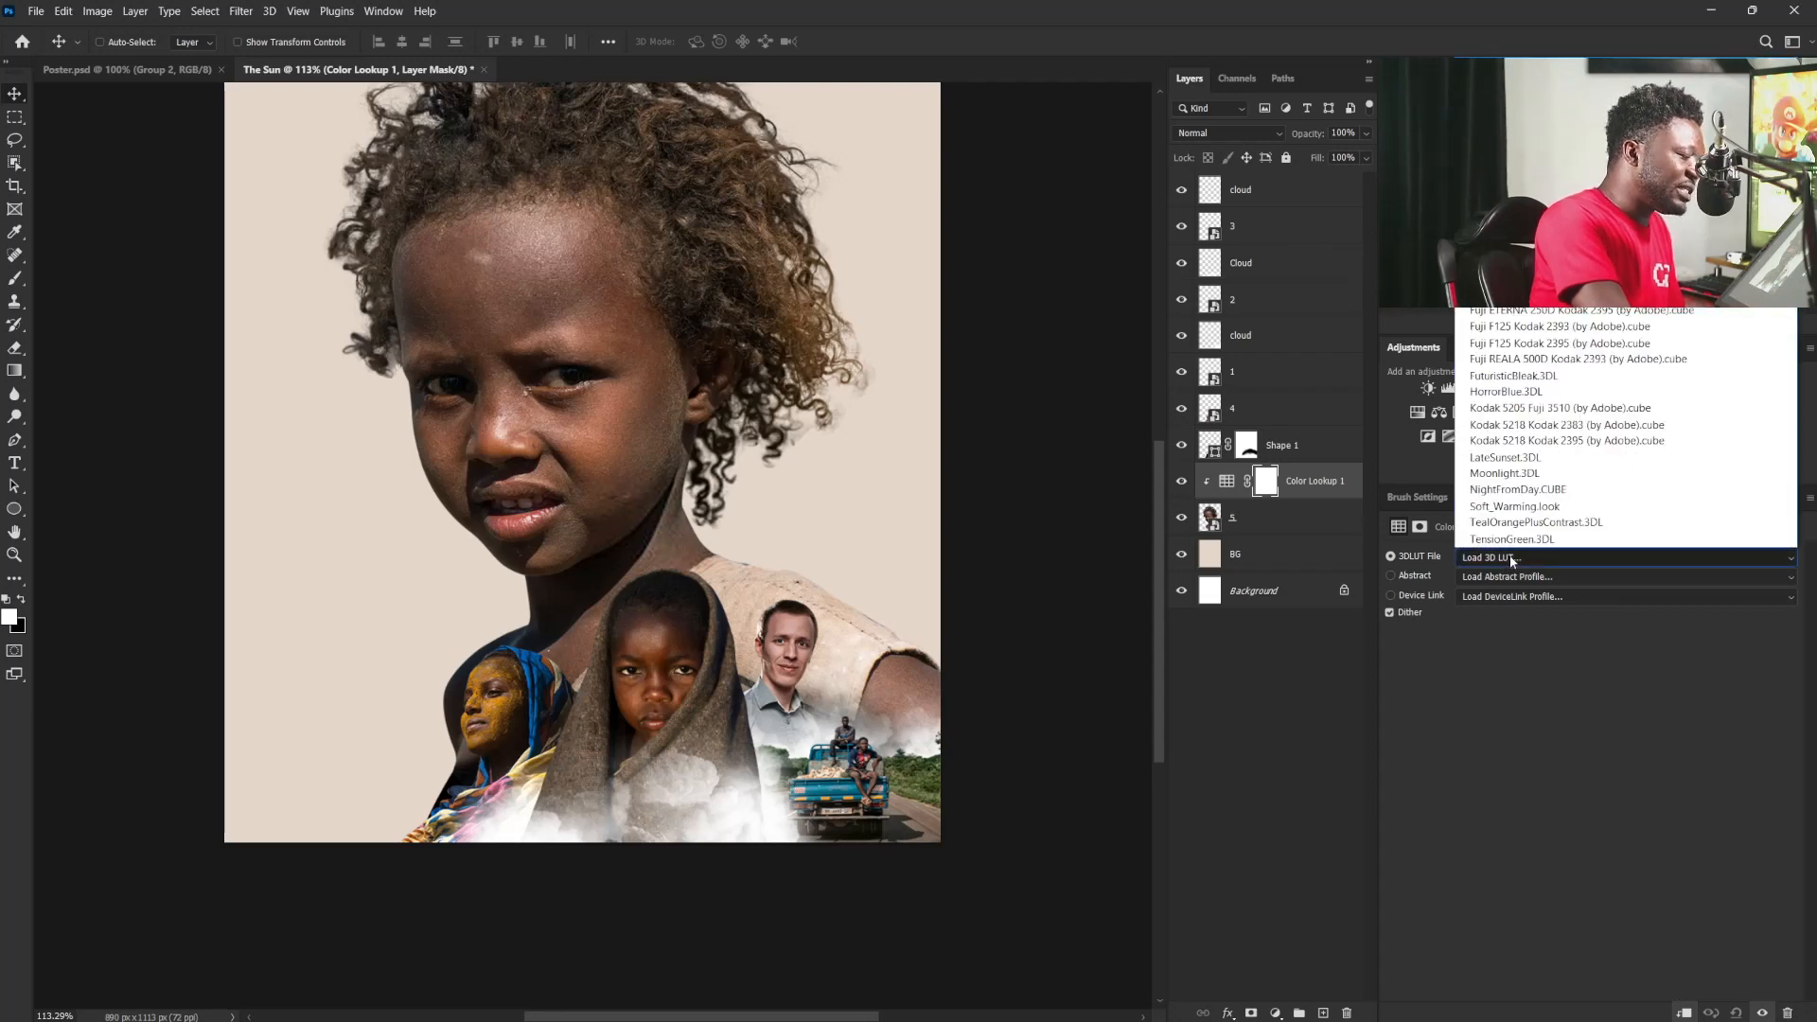
click(1535, 490)
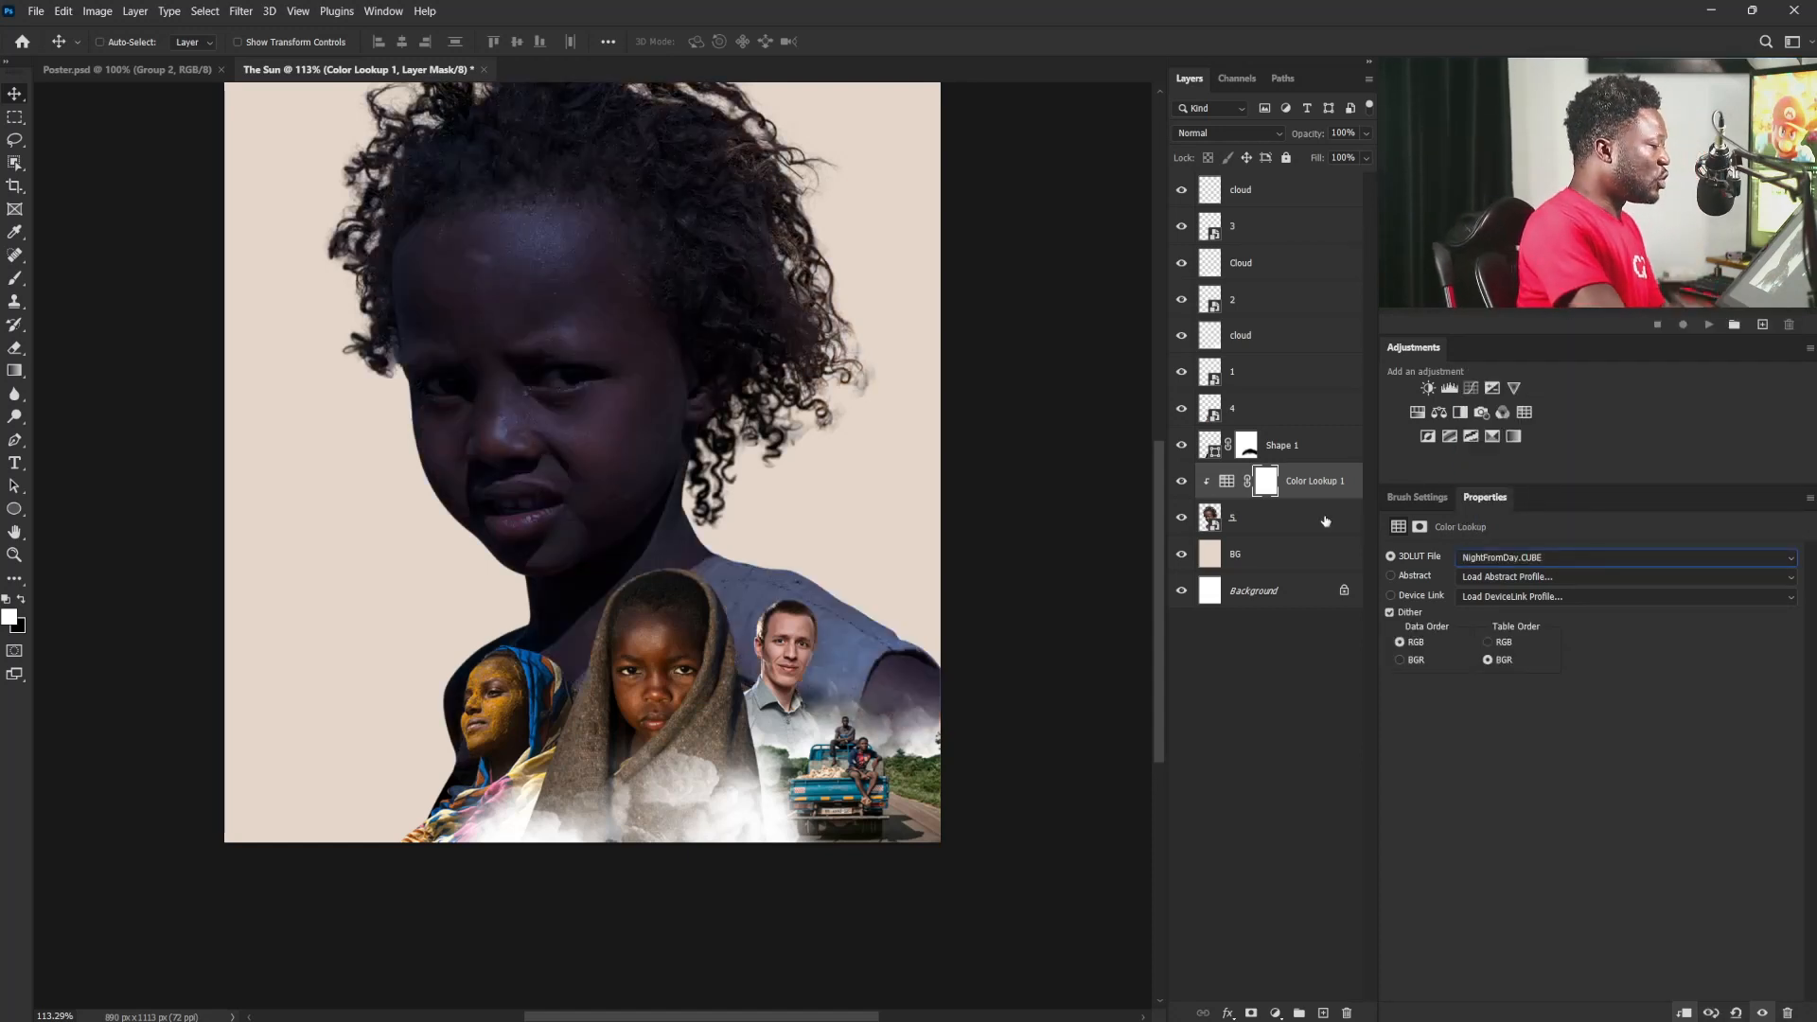
Step: Set the Color Lookup adjustment layer's blend mode to Multiply
click(1310, 459)
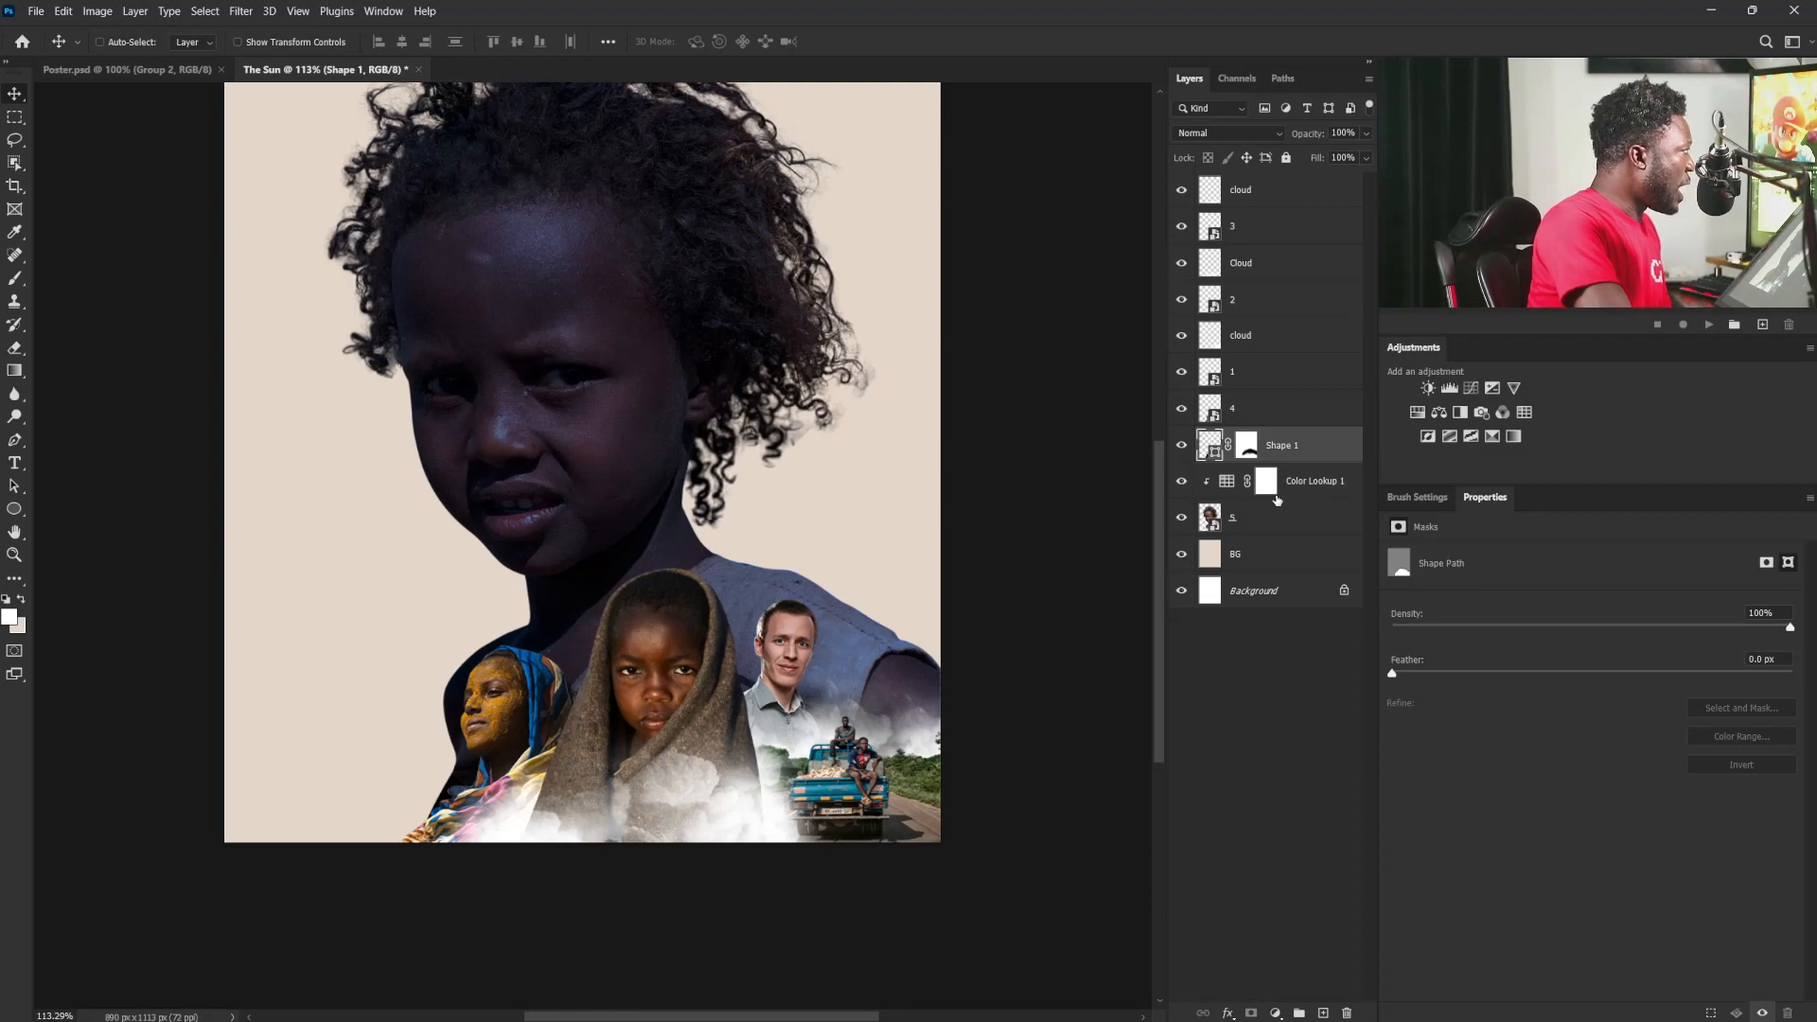
click(1271, 496)
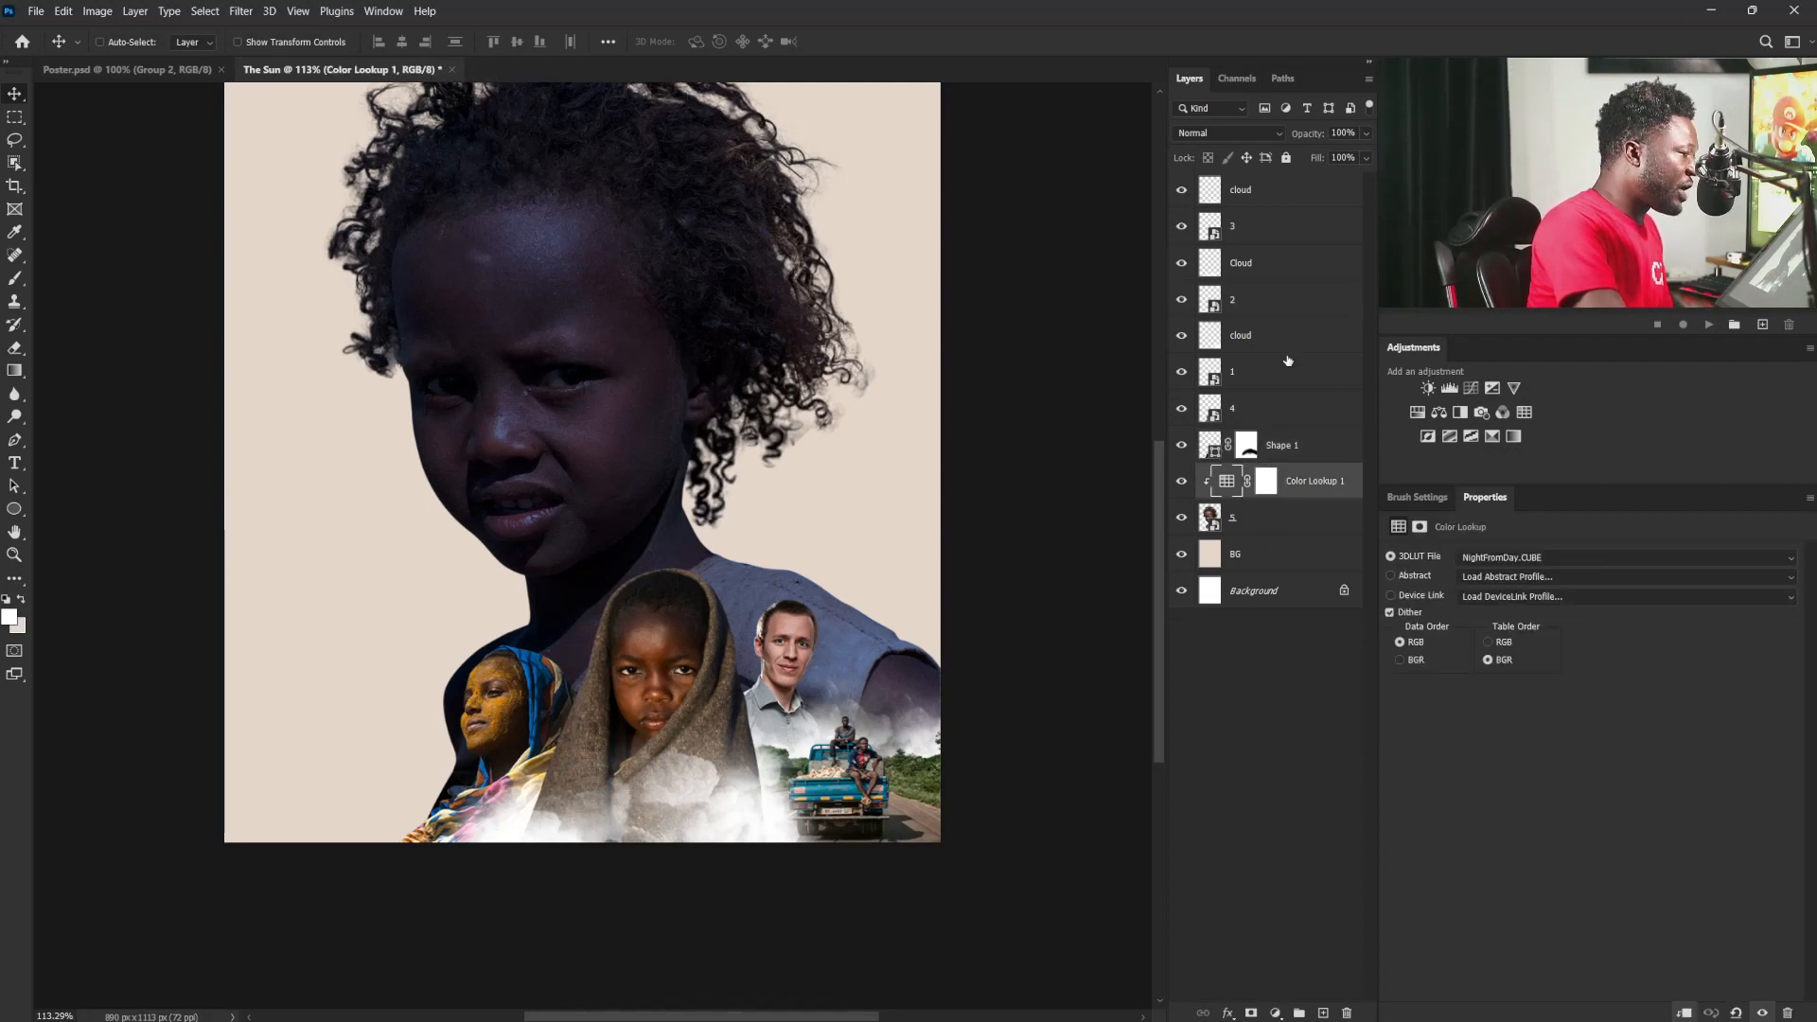
click(1195, 133)
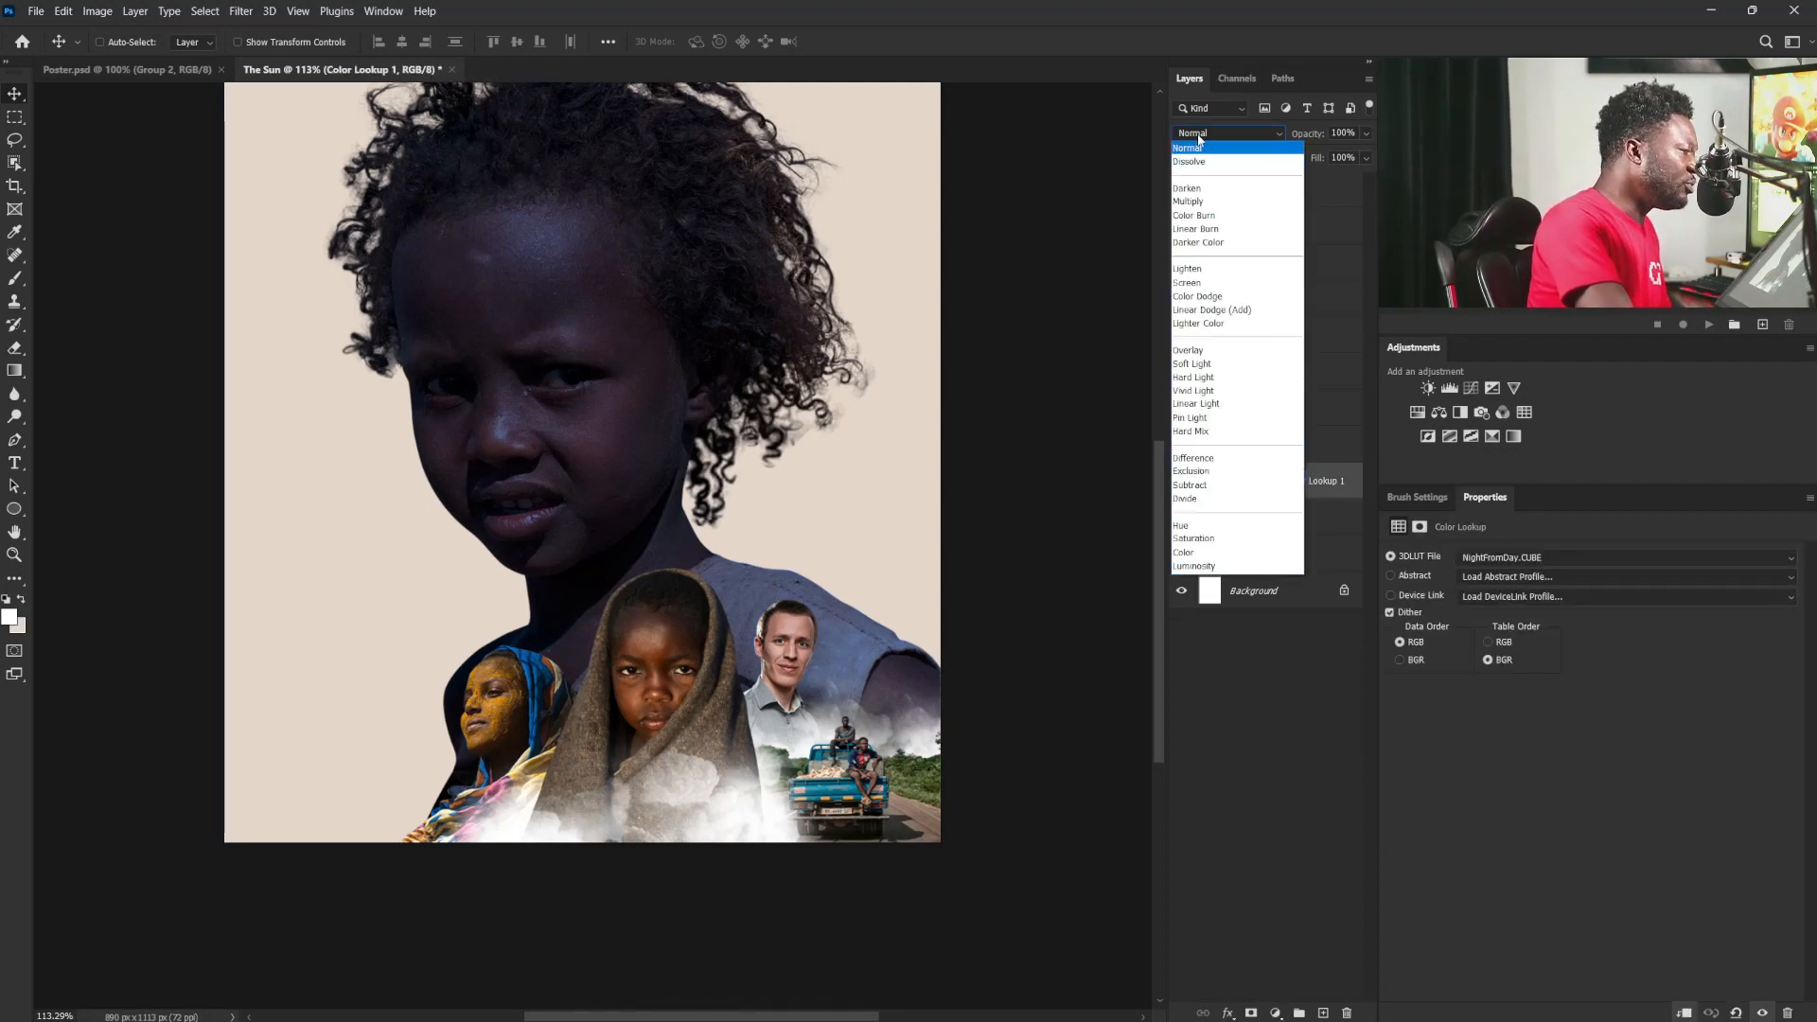
click(1196, 201)
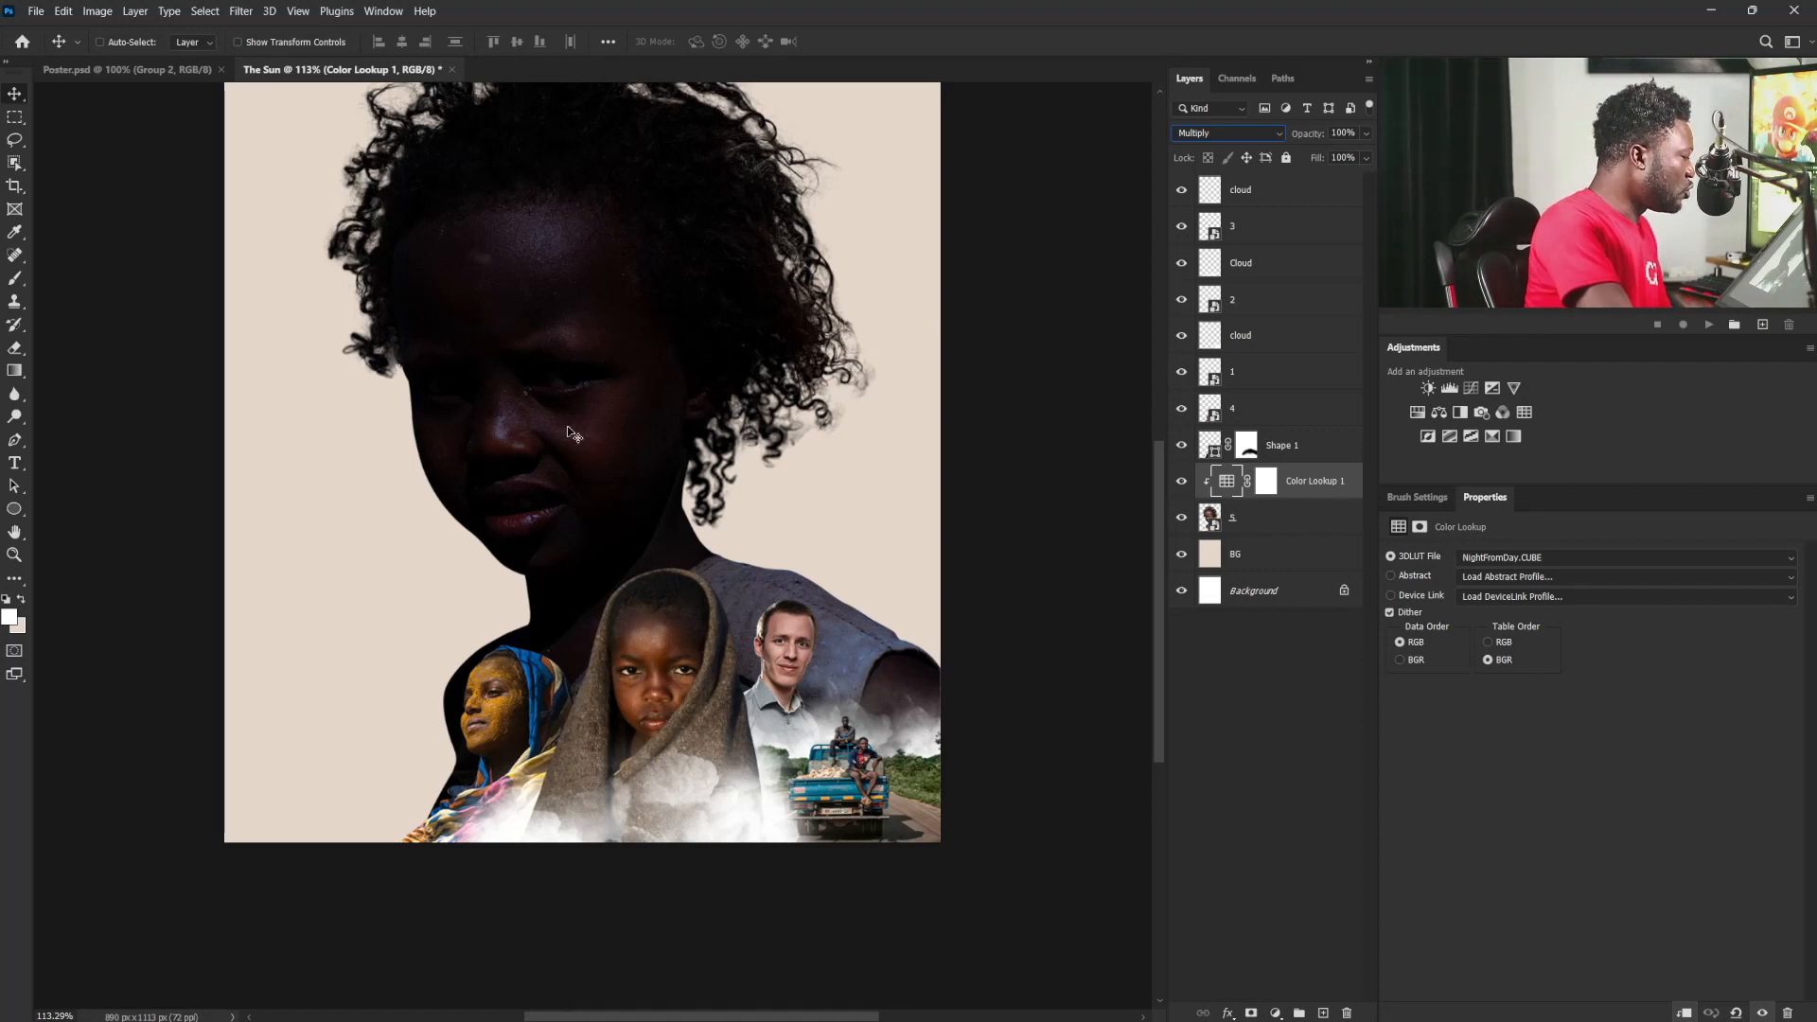
Step: Add a Hue/Saturation adjustment above the Color Lookup, clip it to the large portrait, and set Saturation to -66
click(1416, 414)
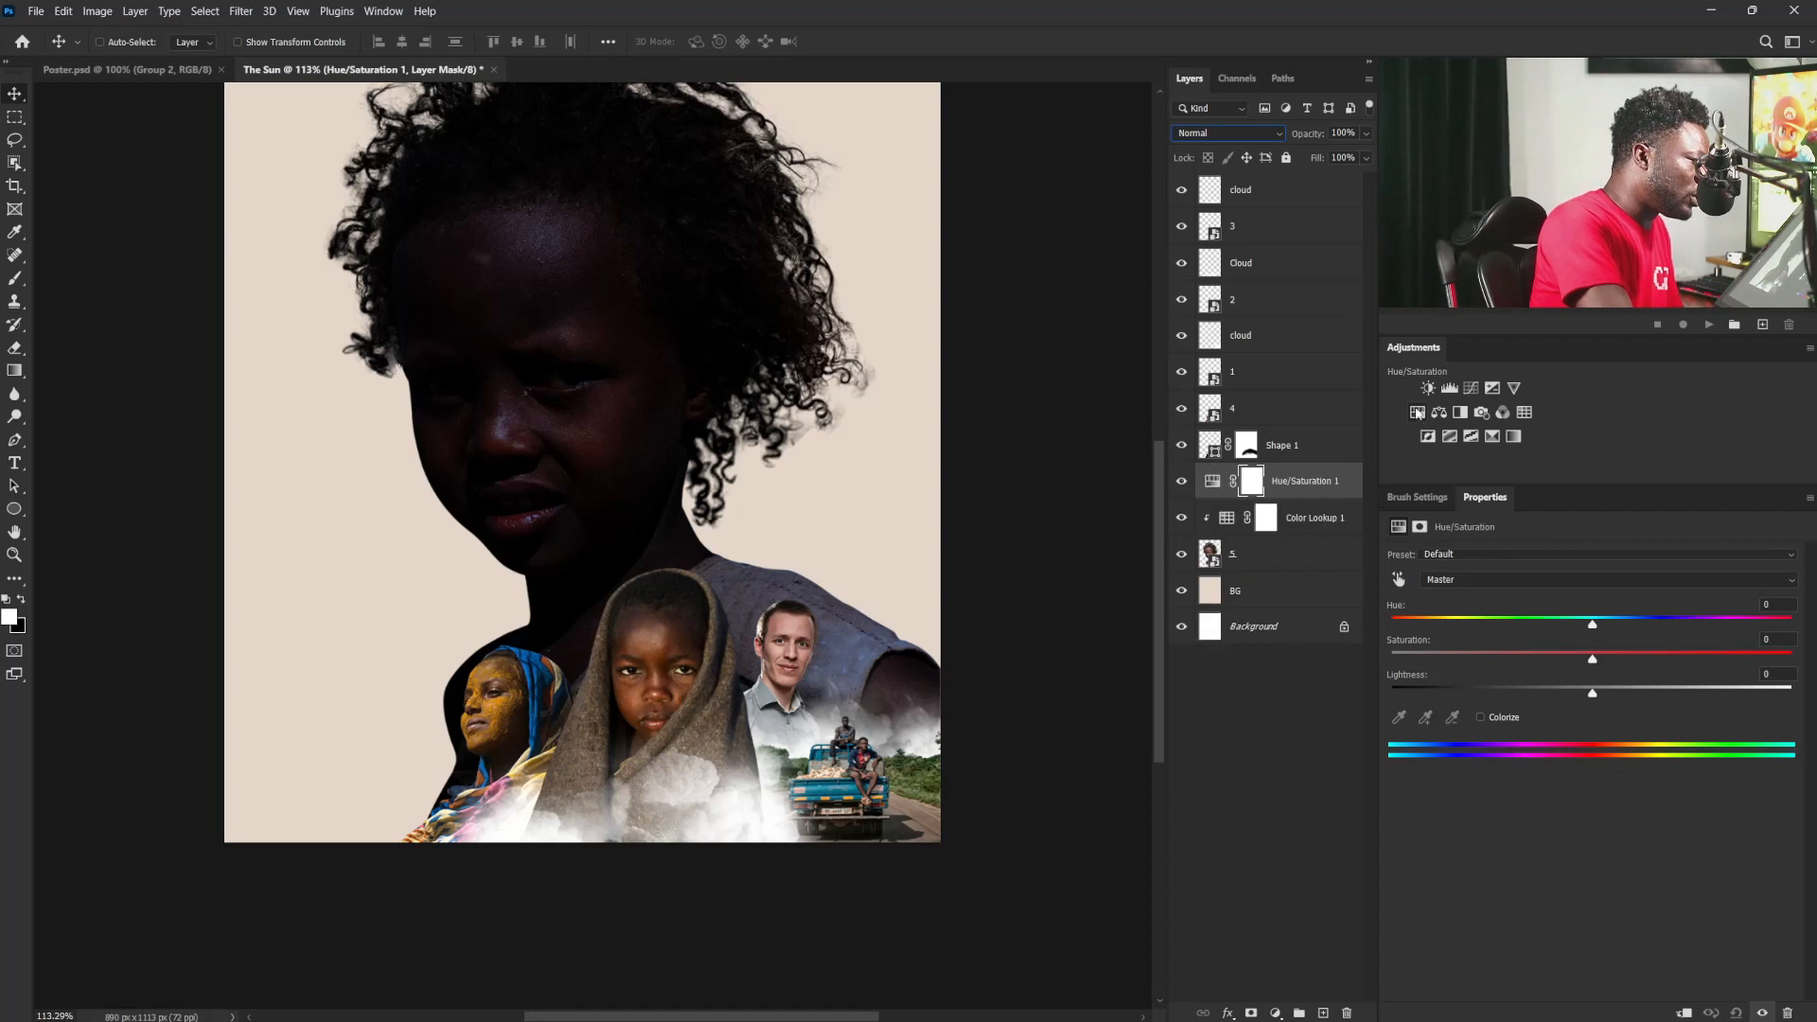
click(1687, 1013)
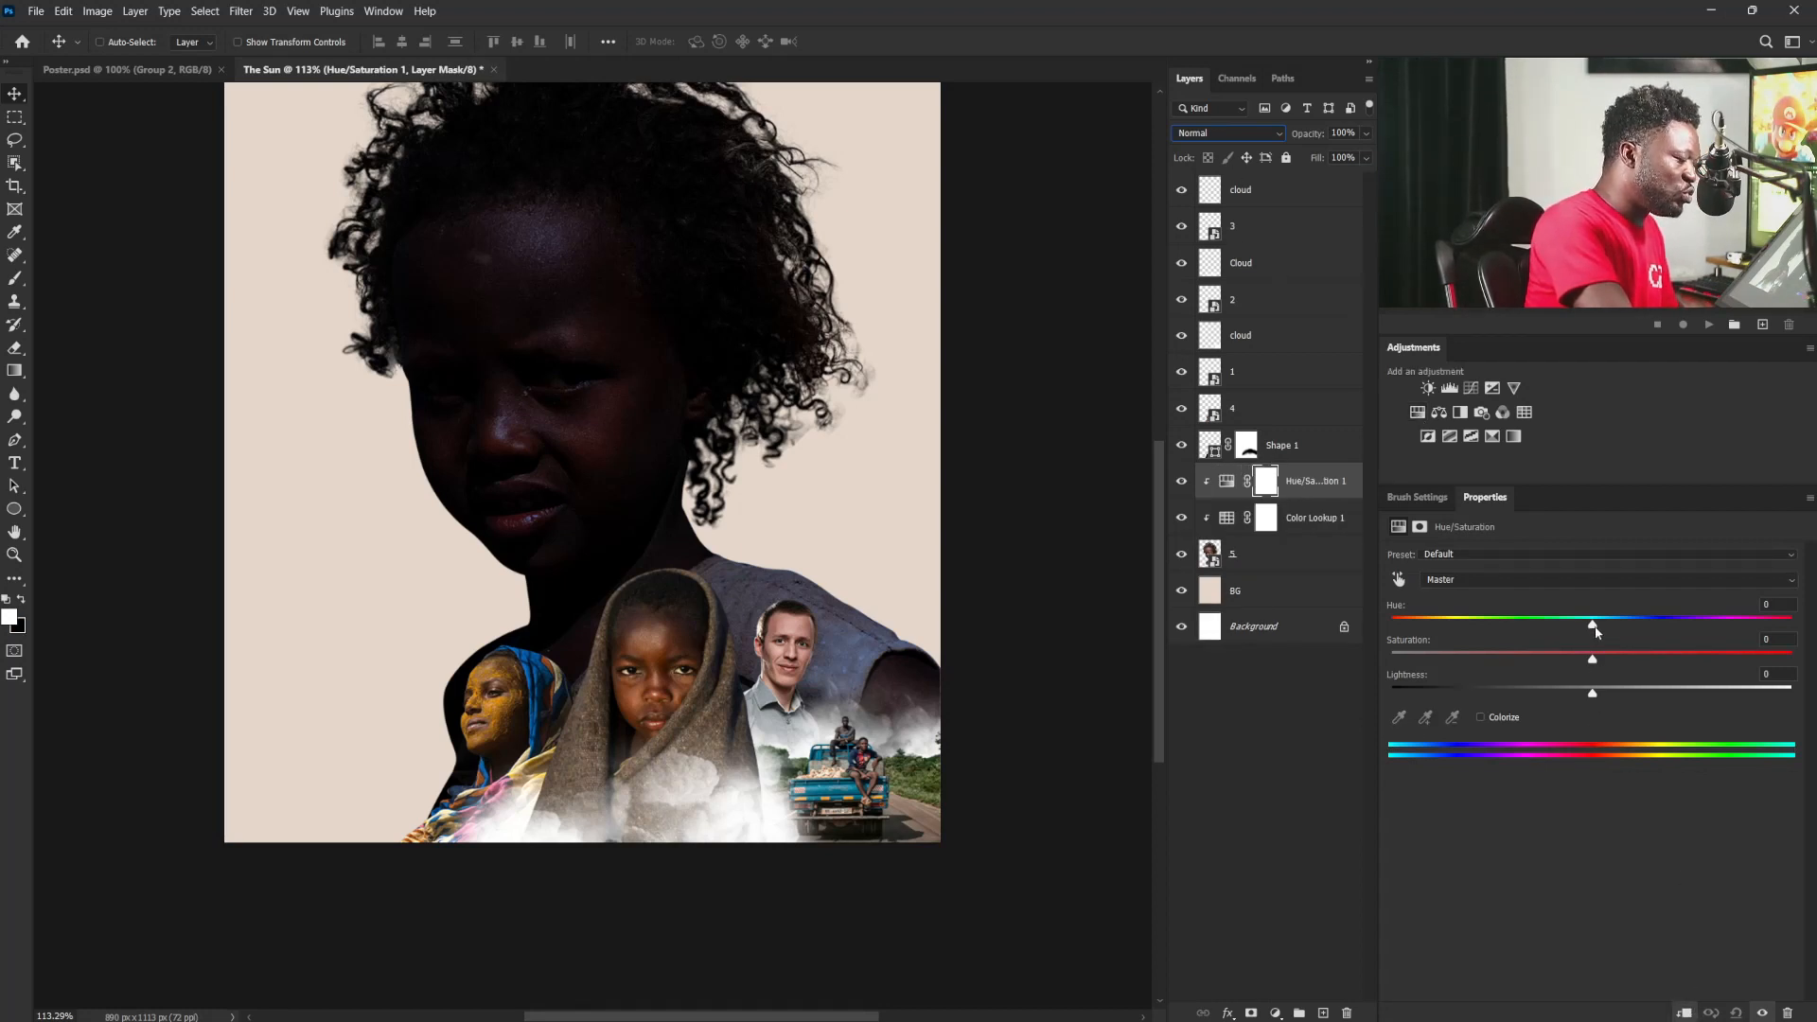
drag(1591, 665, 1460, 665)
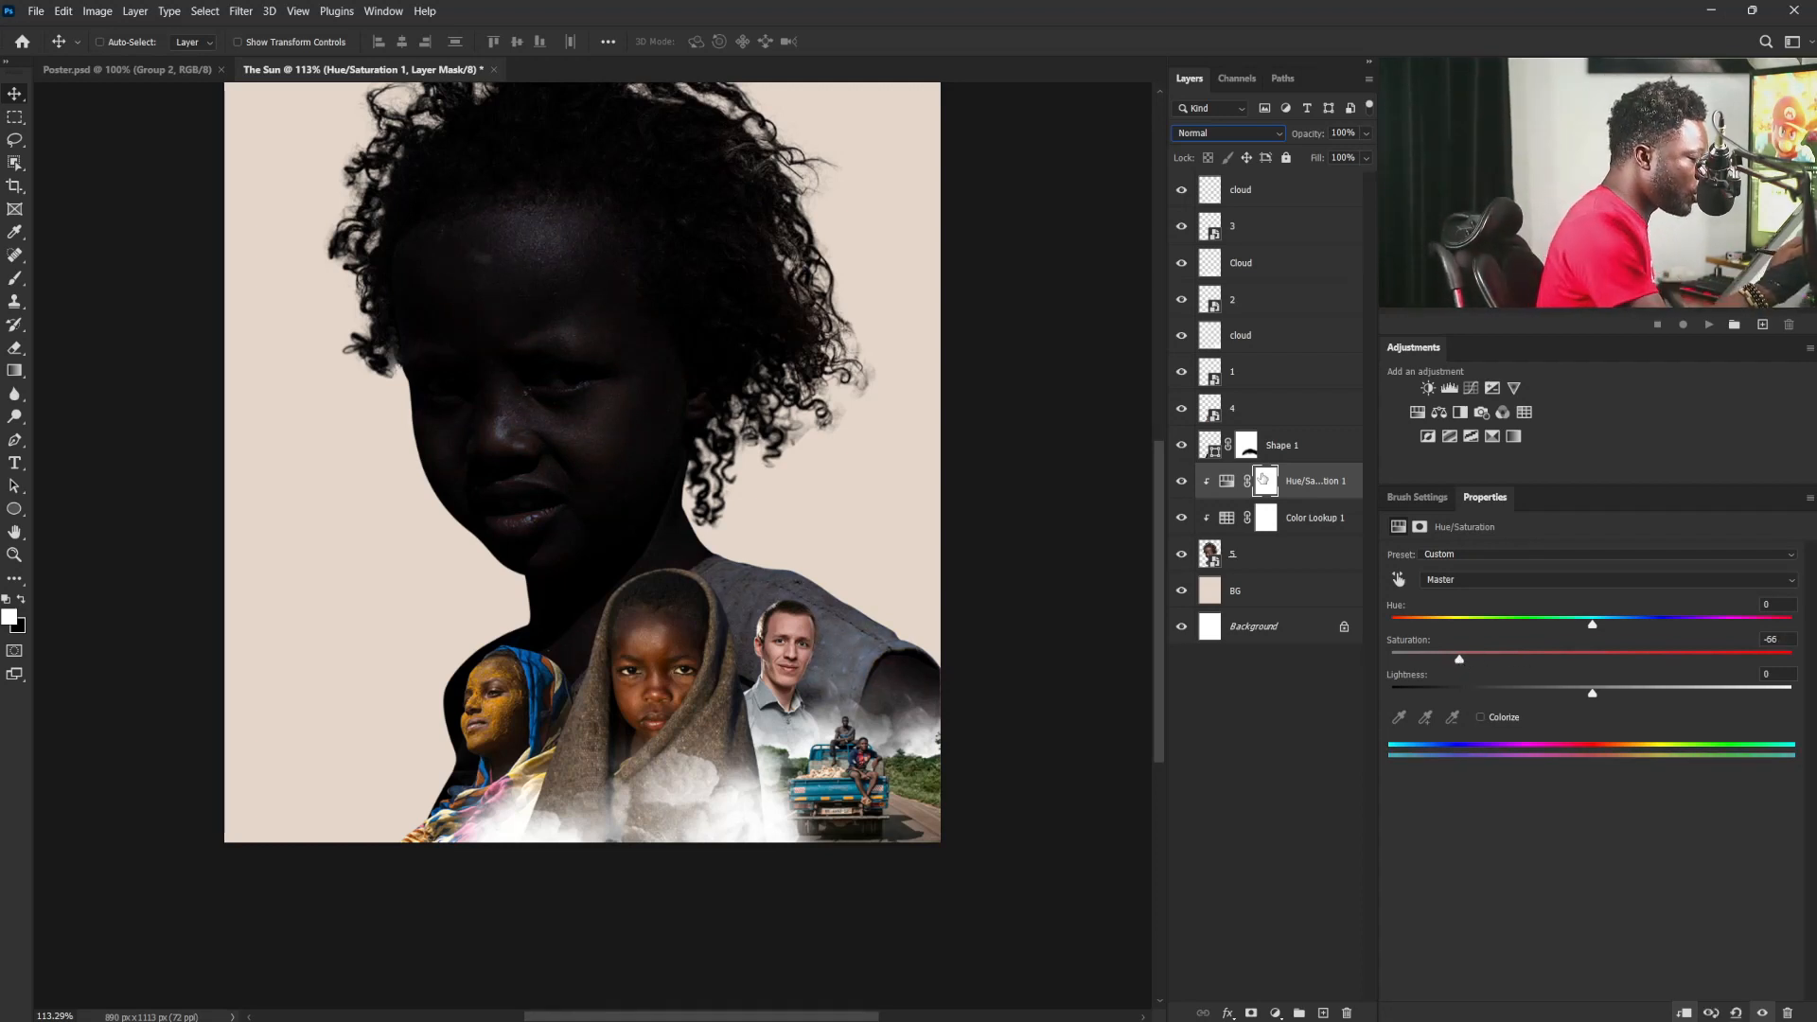
Step: Invert the layer masks of the Hue/Saturation and Color Lookup adjustments to black
click(1262, 478)
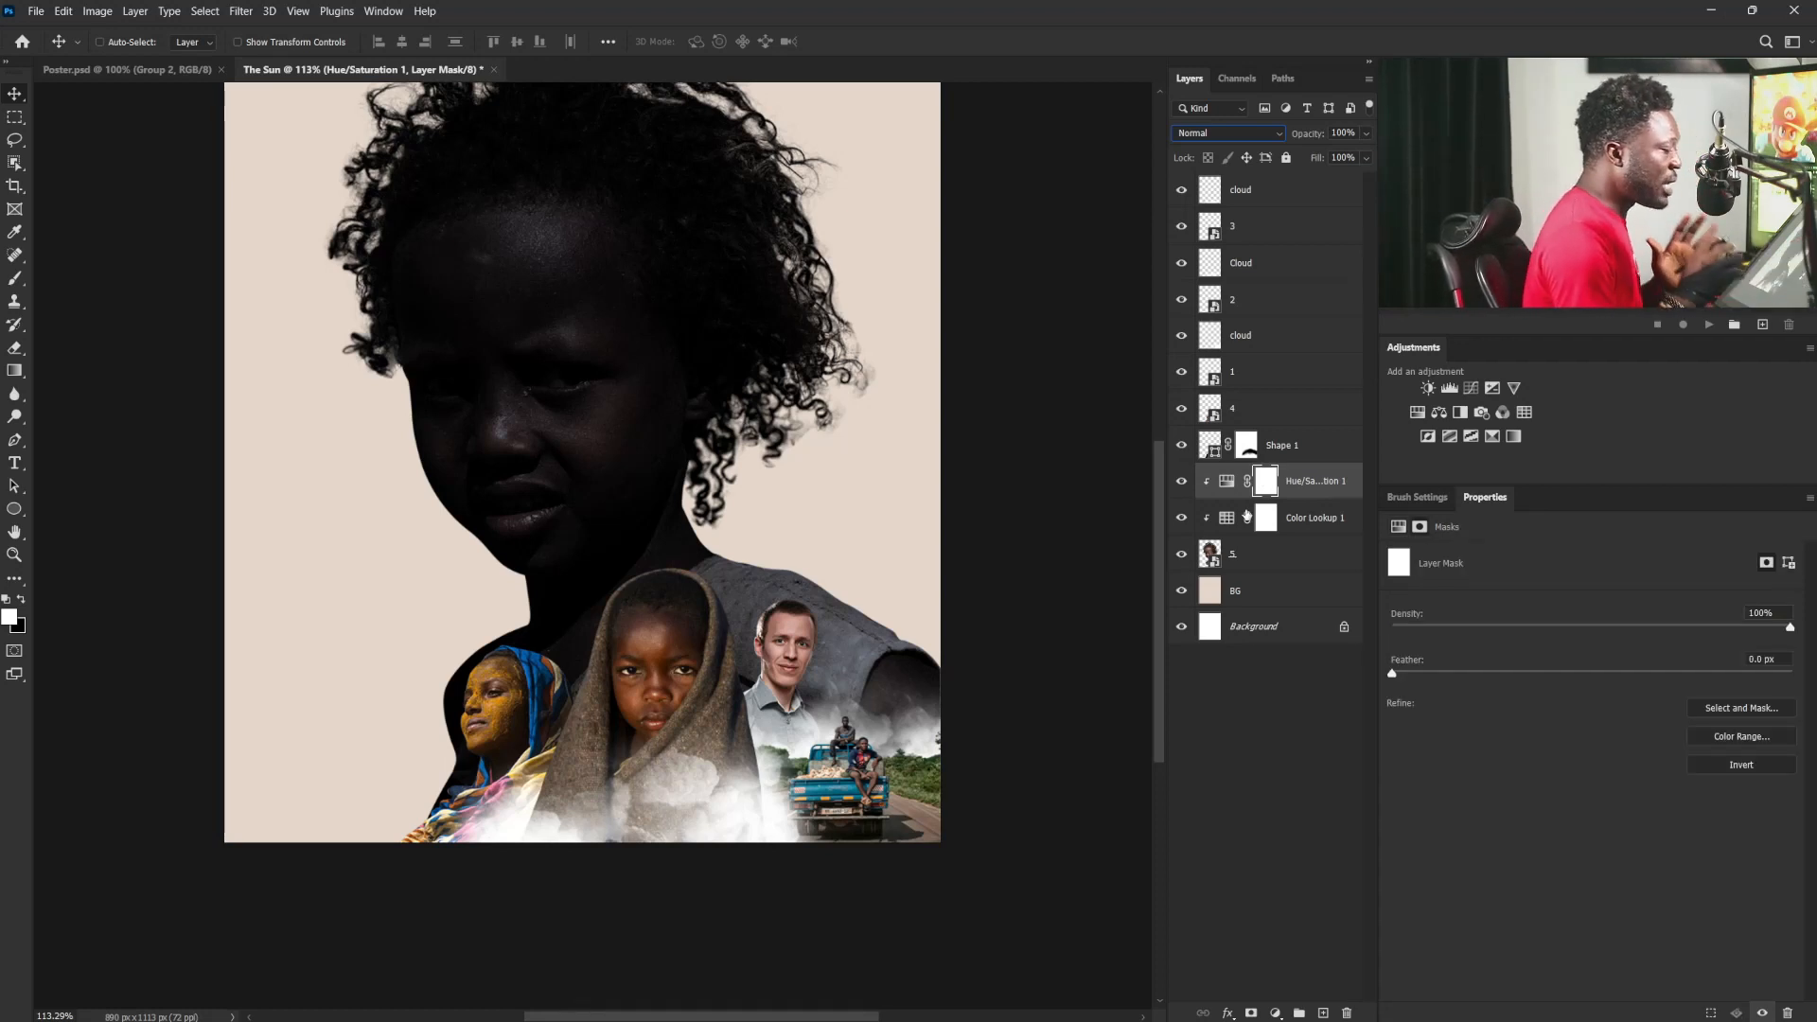
click(1226, 481)
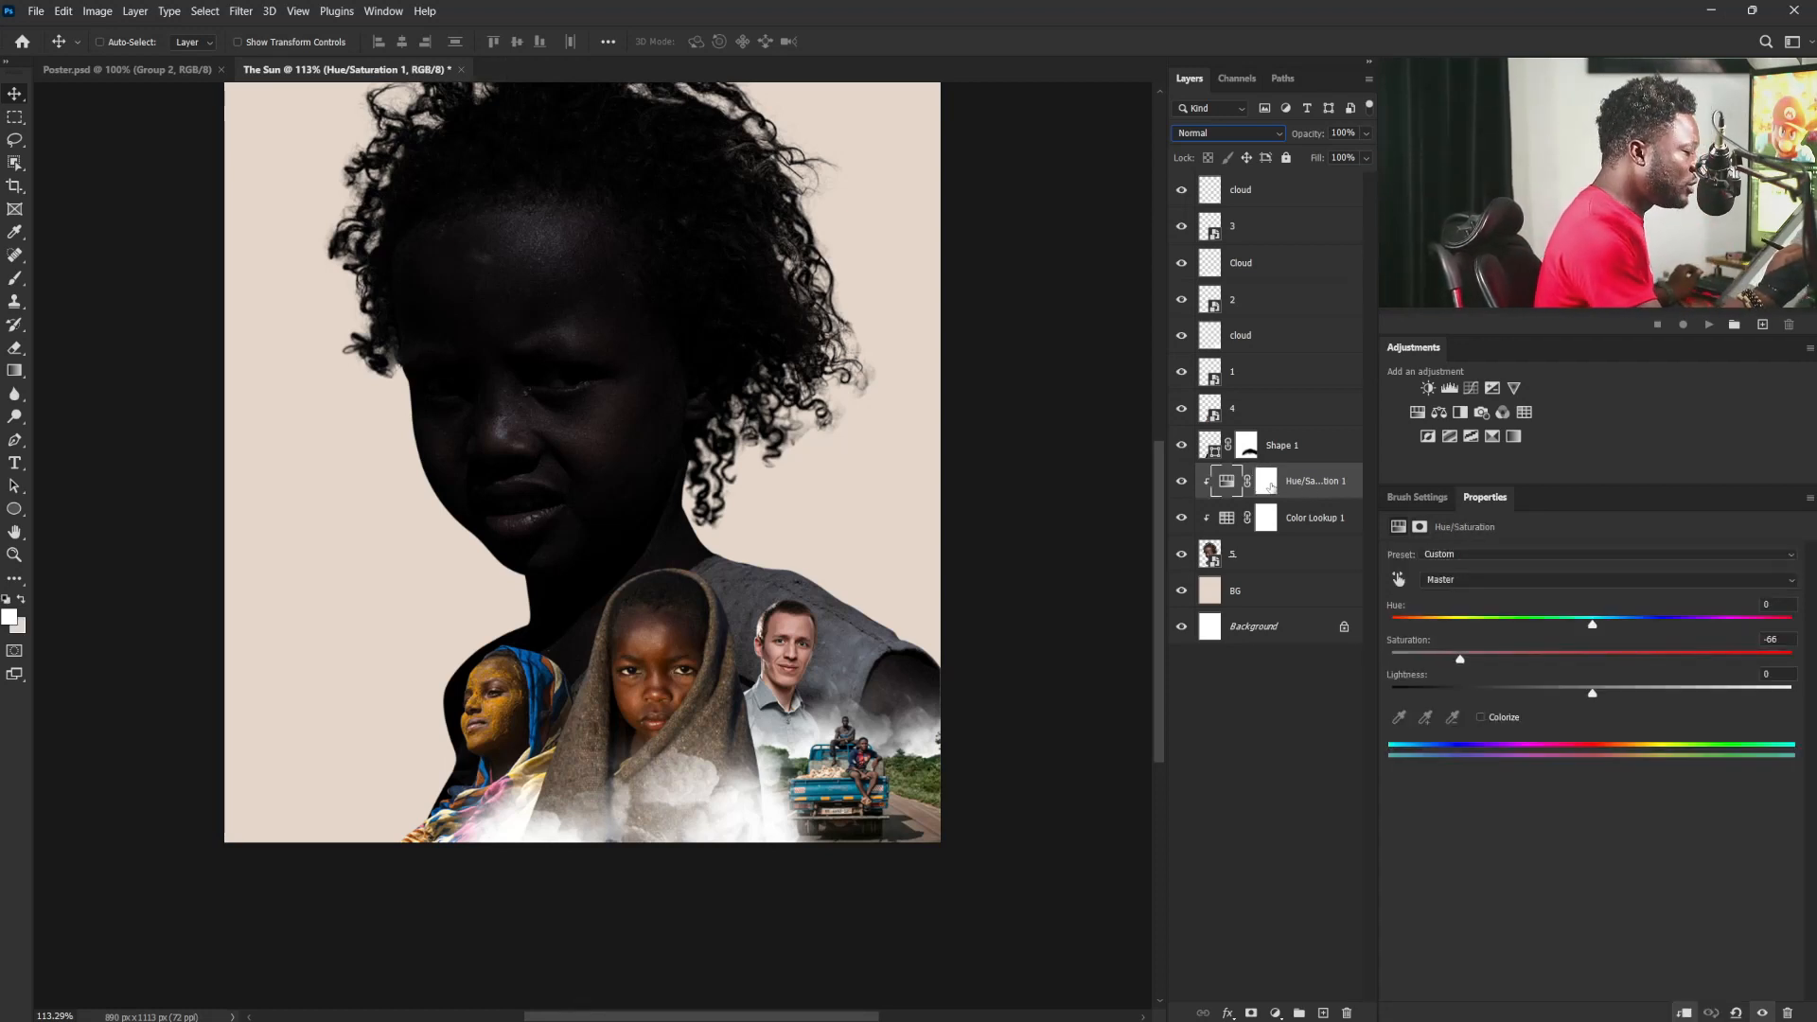
click(1266, 484)
key(ctrl+i)
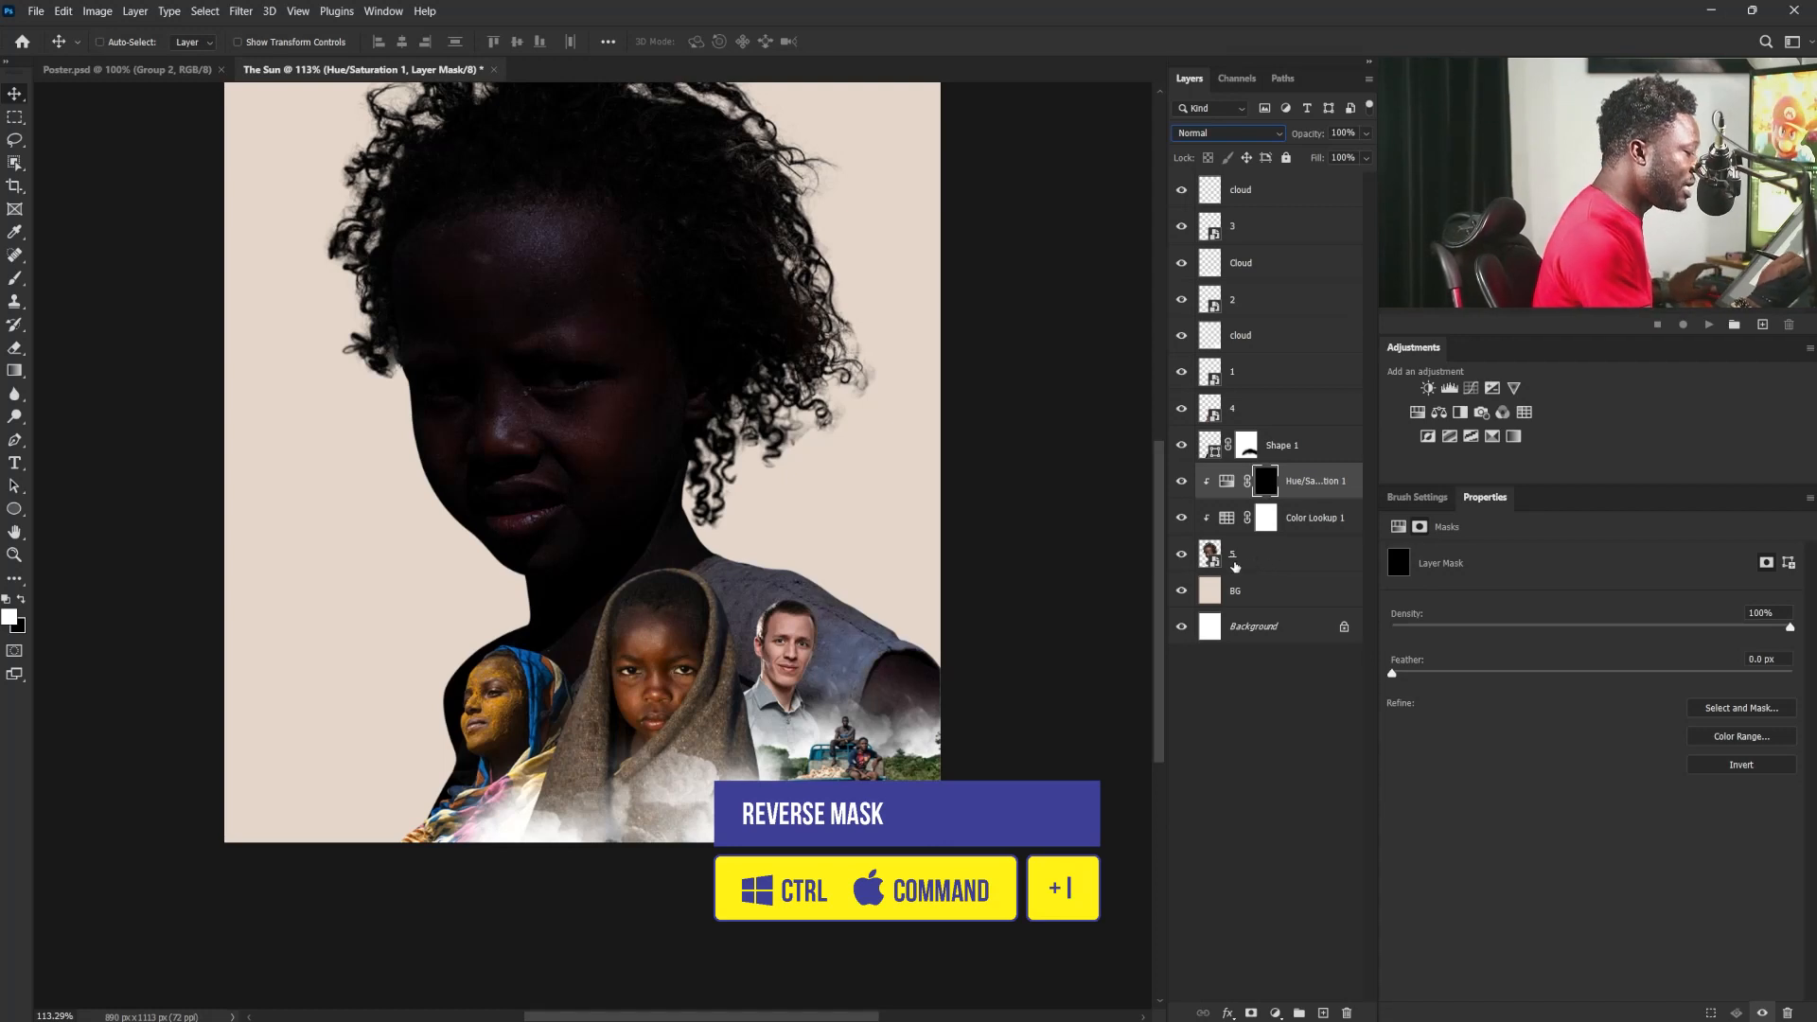
click(1266, 518)
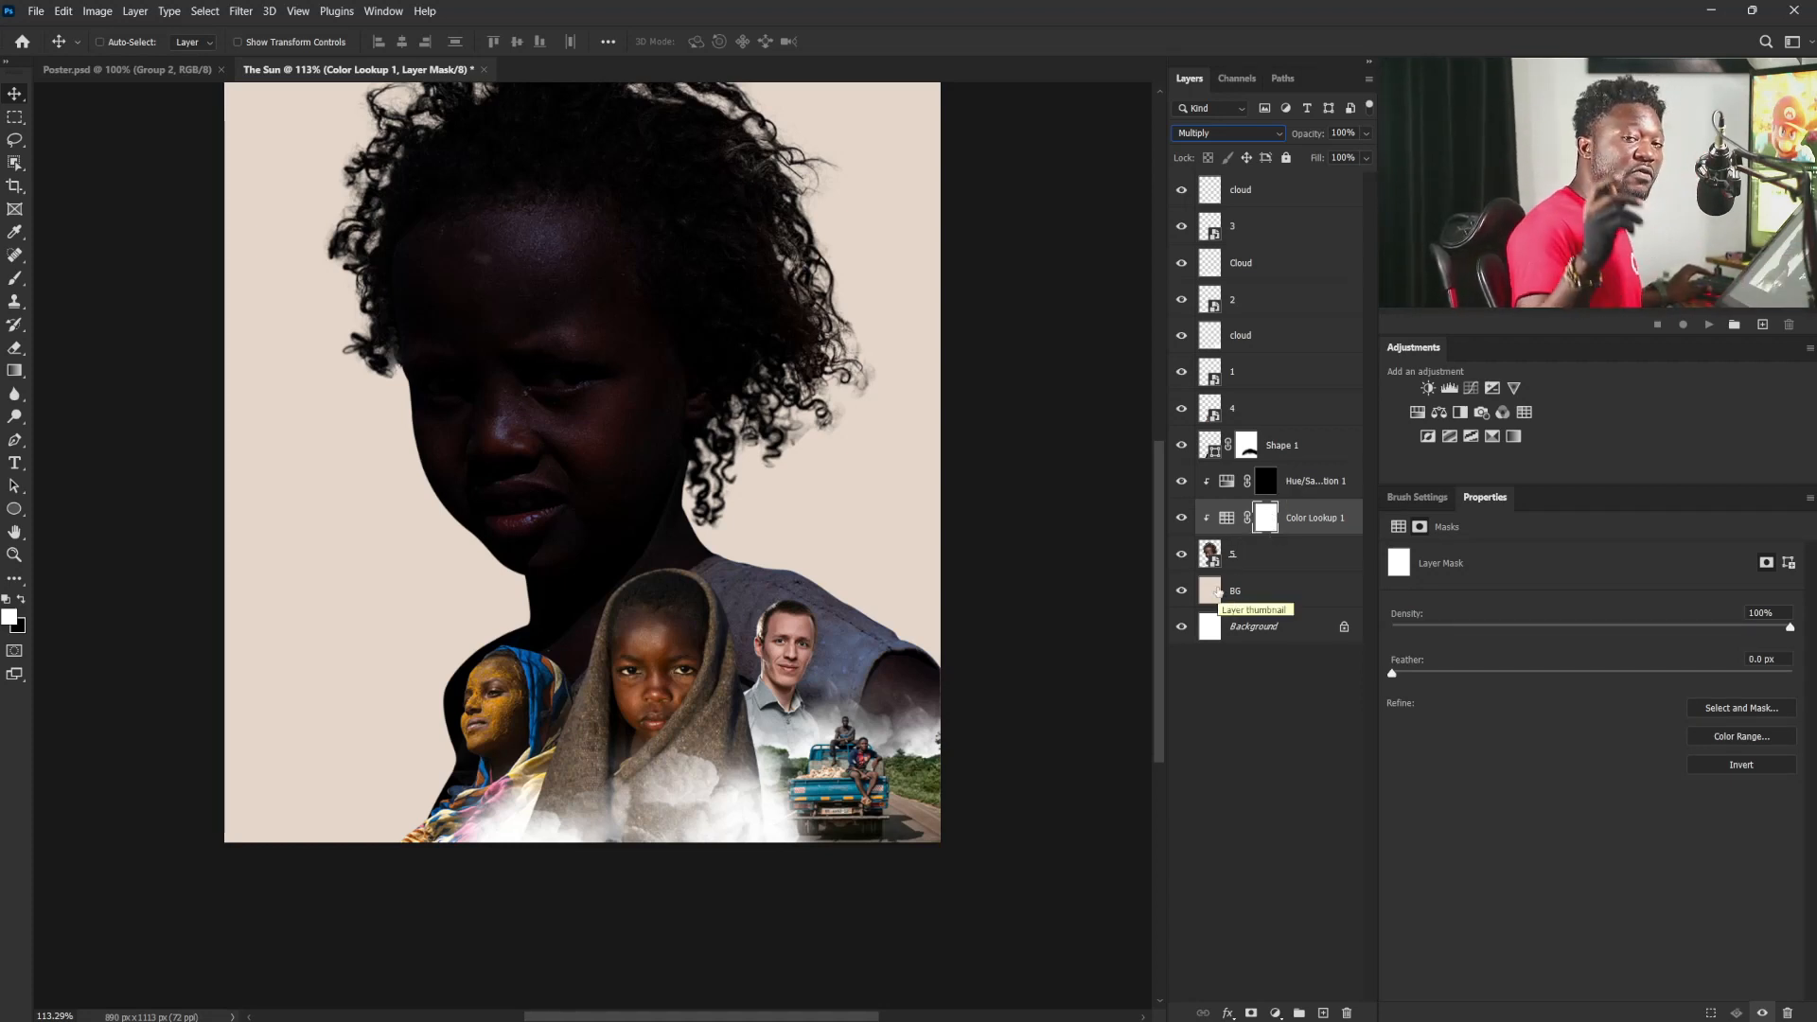
key(ctrl)
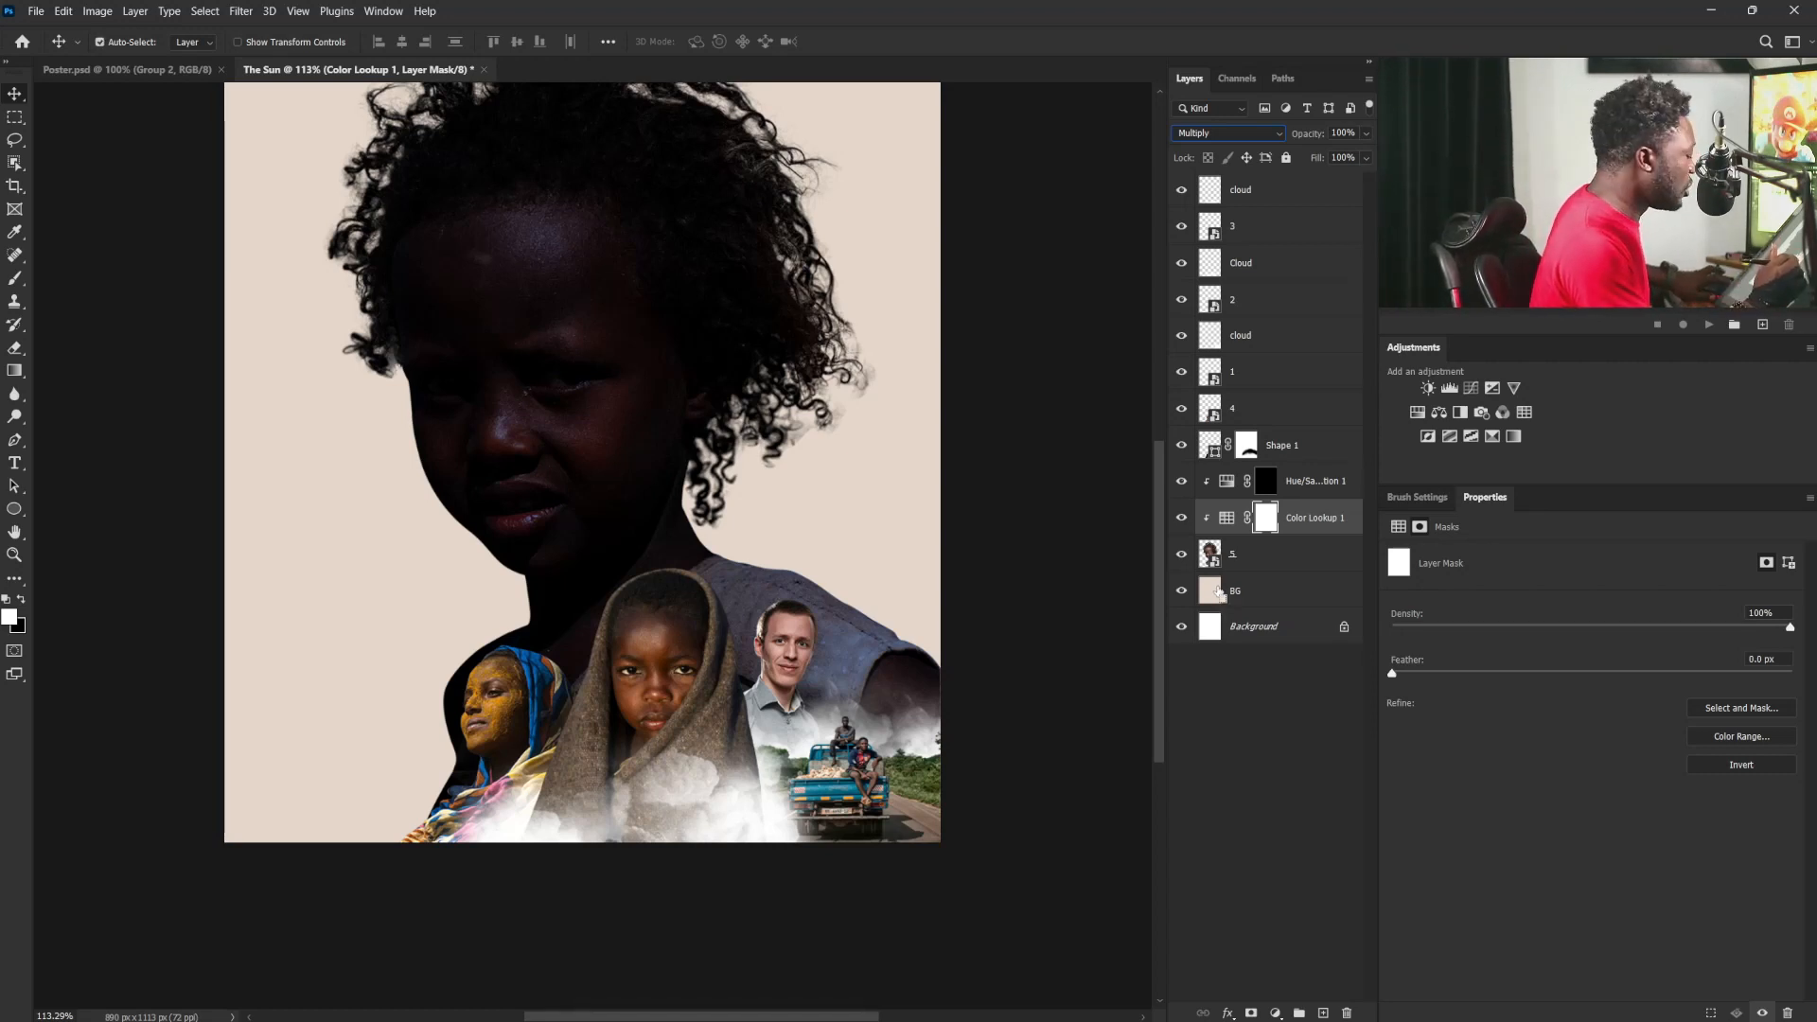
key(ctrl+i)
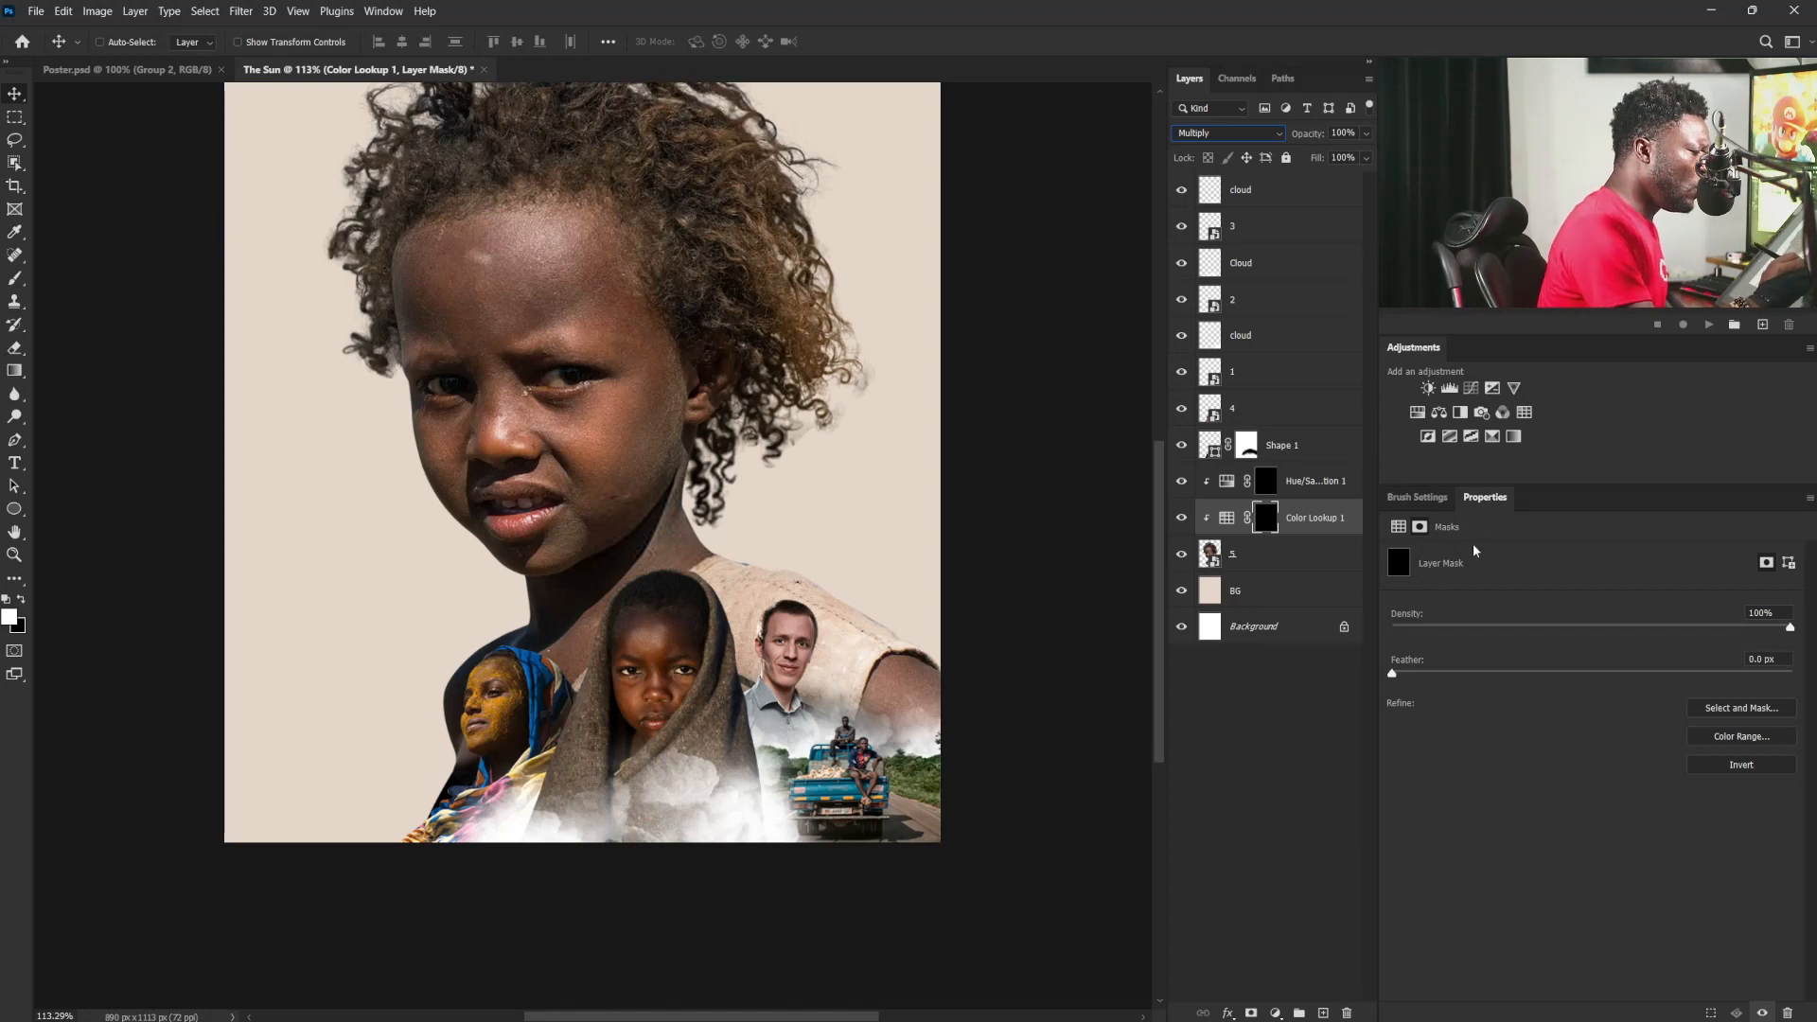
Step: Set up the Brush tool with the 30 px soft round tip and review its Shape Dynamics and Transfer settings
click(1420, 500)
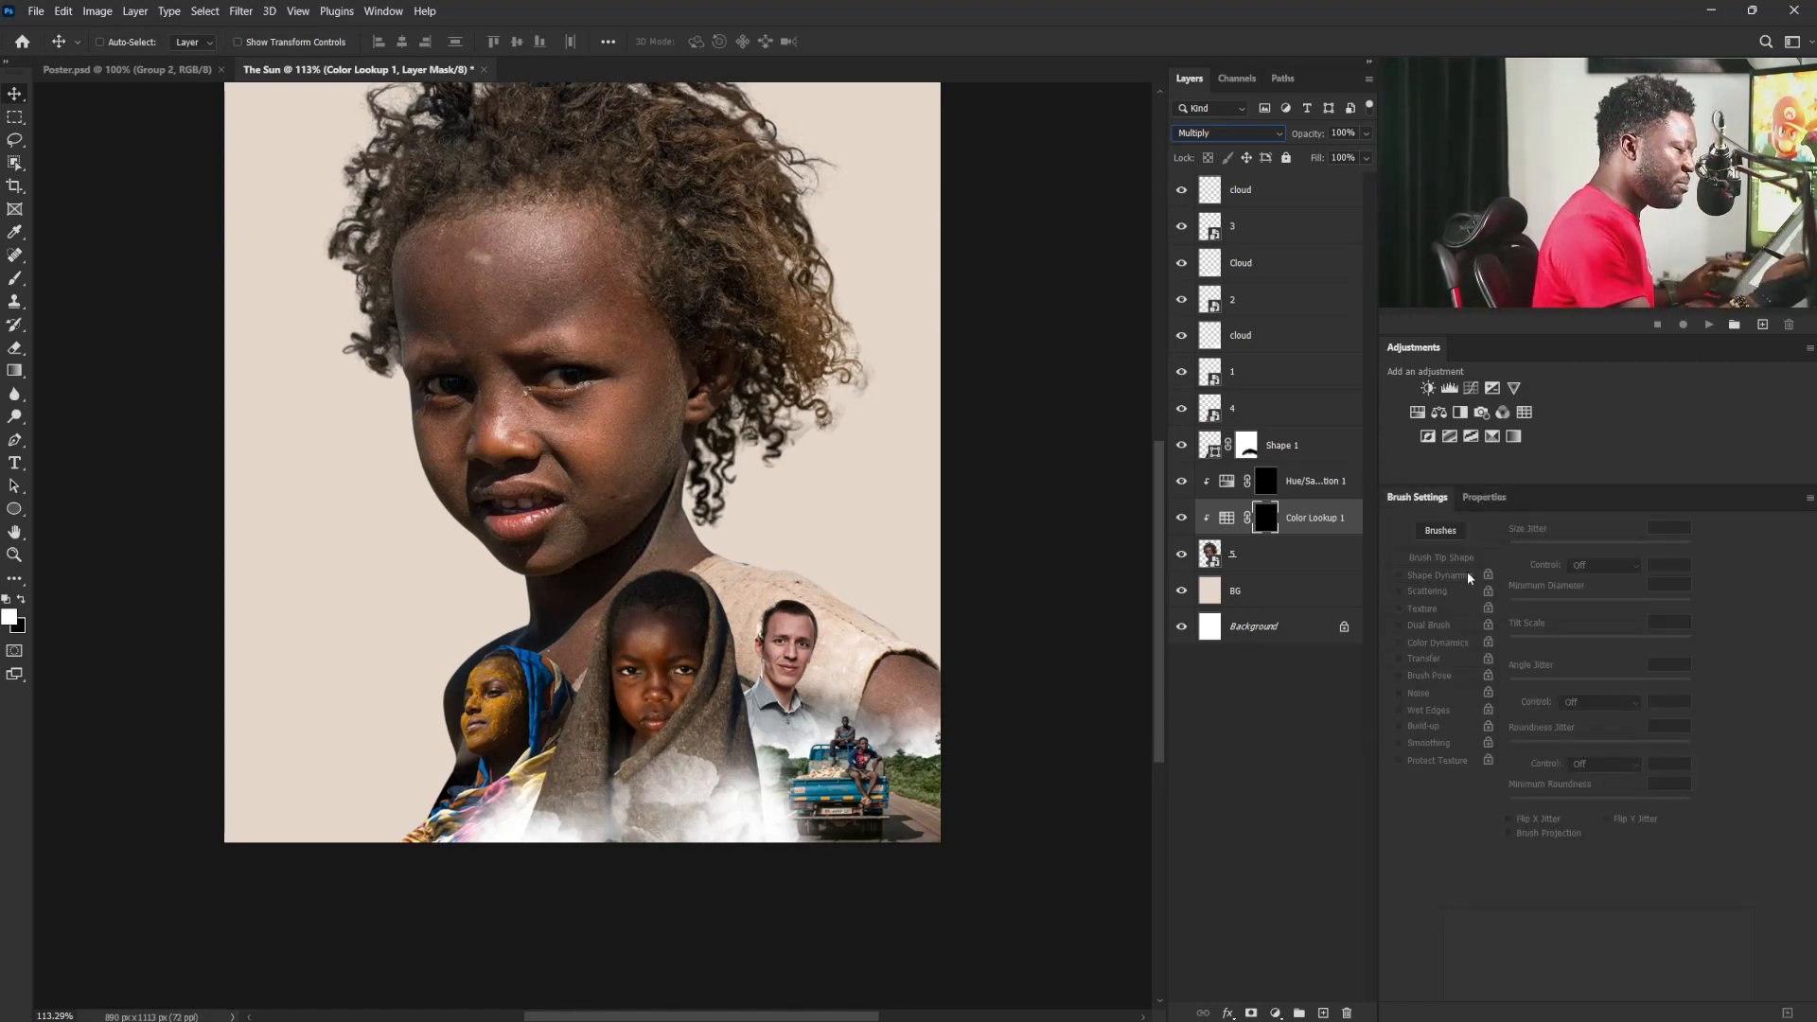
key(b)
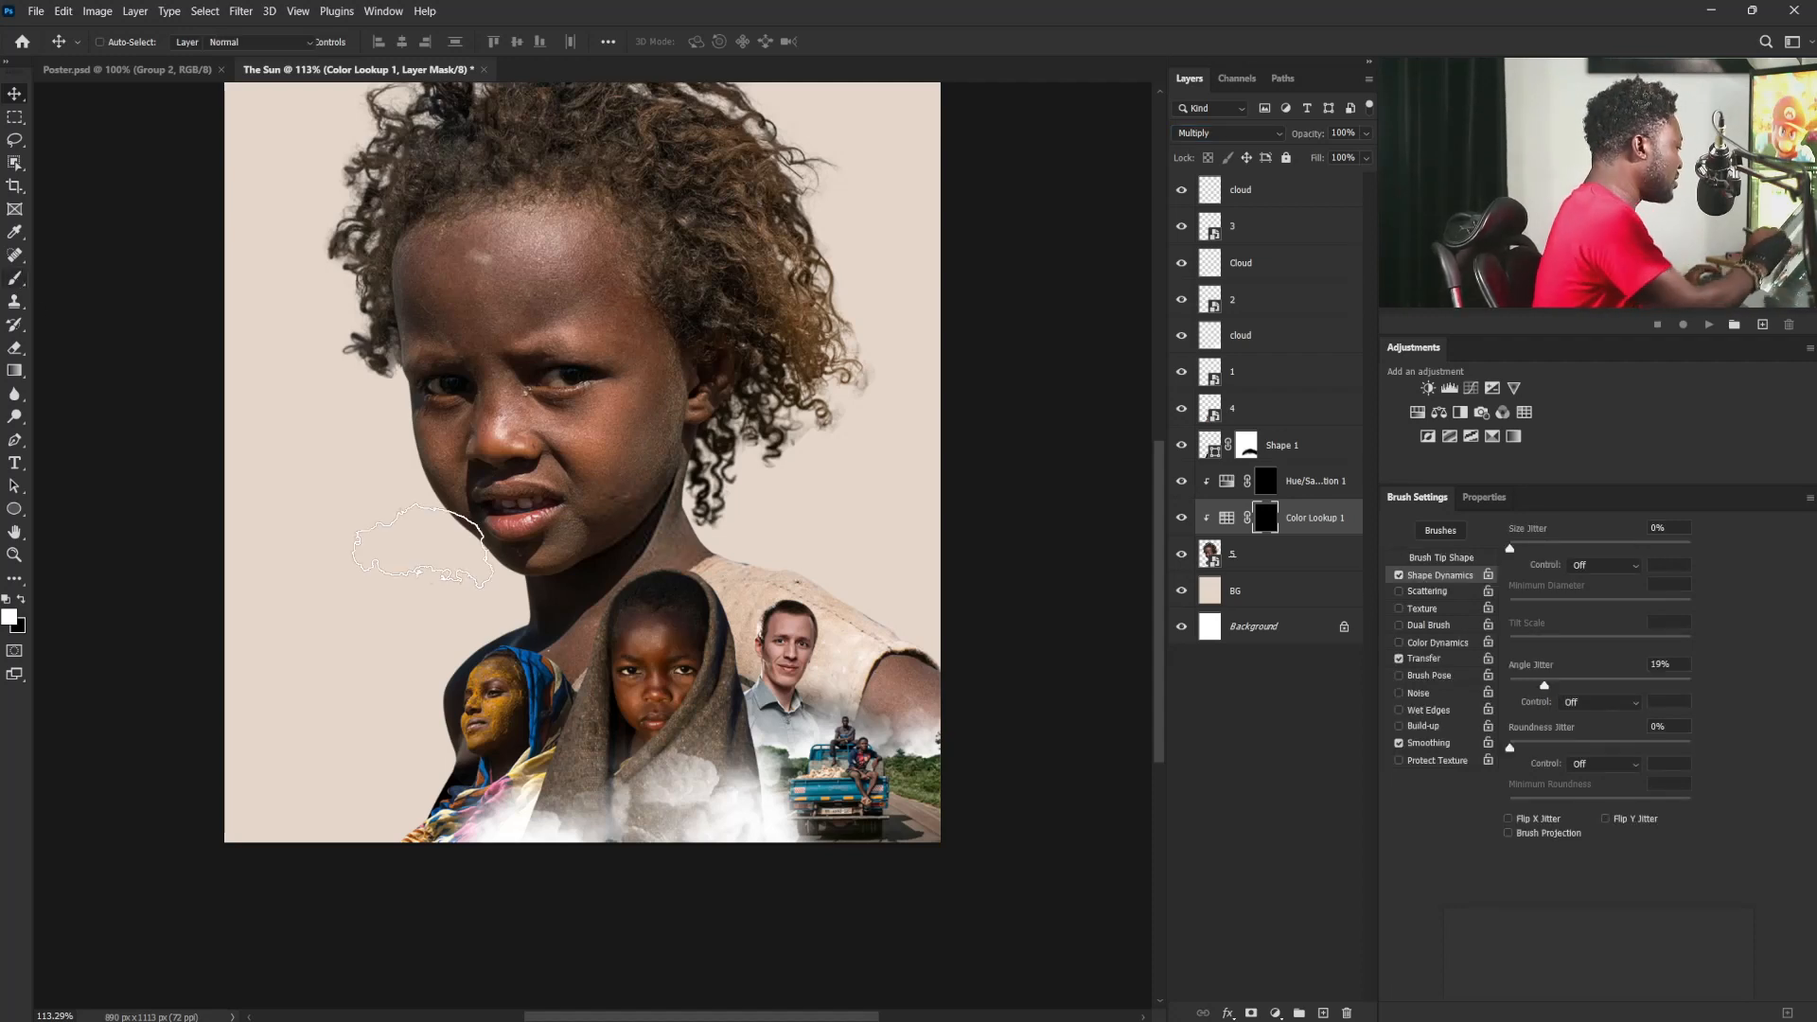
click(1451, 560)
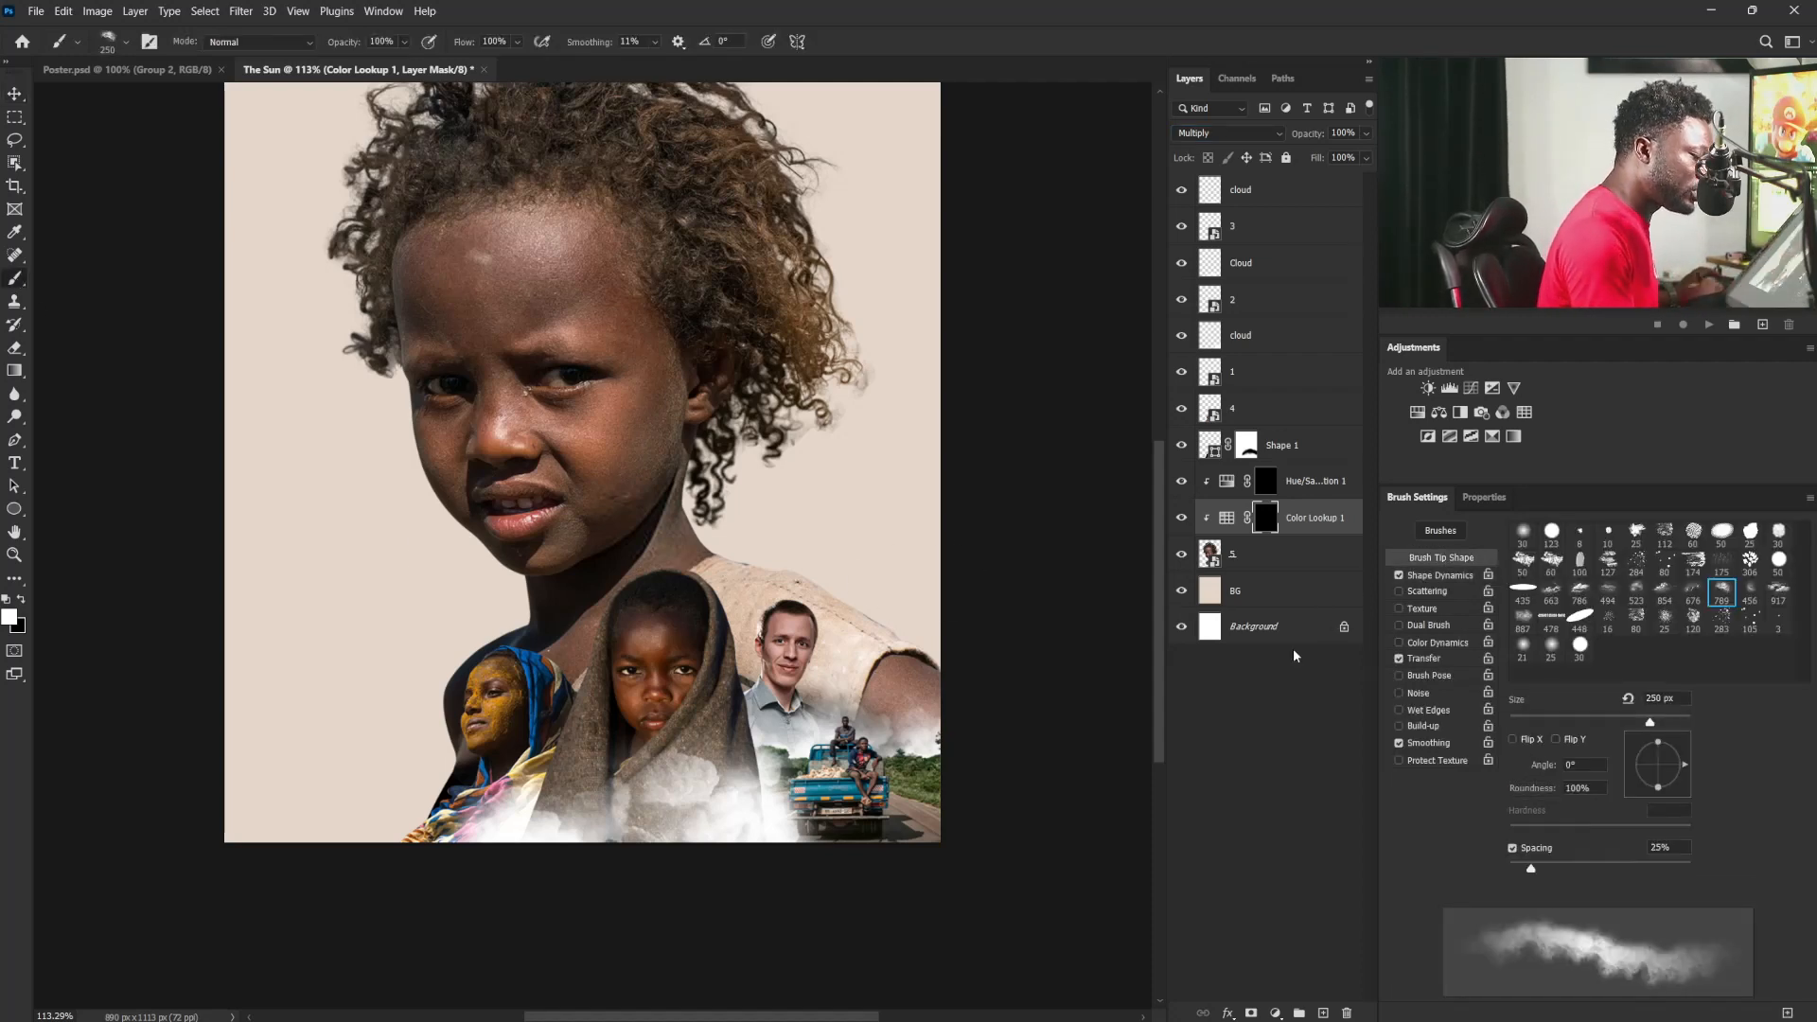
click(1522, 532)
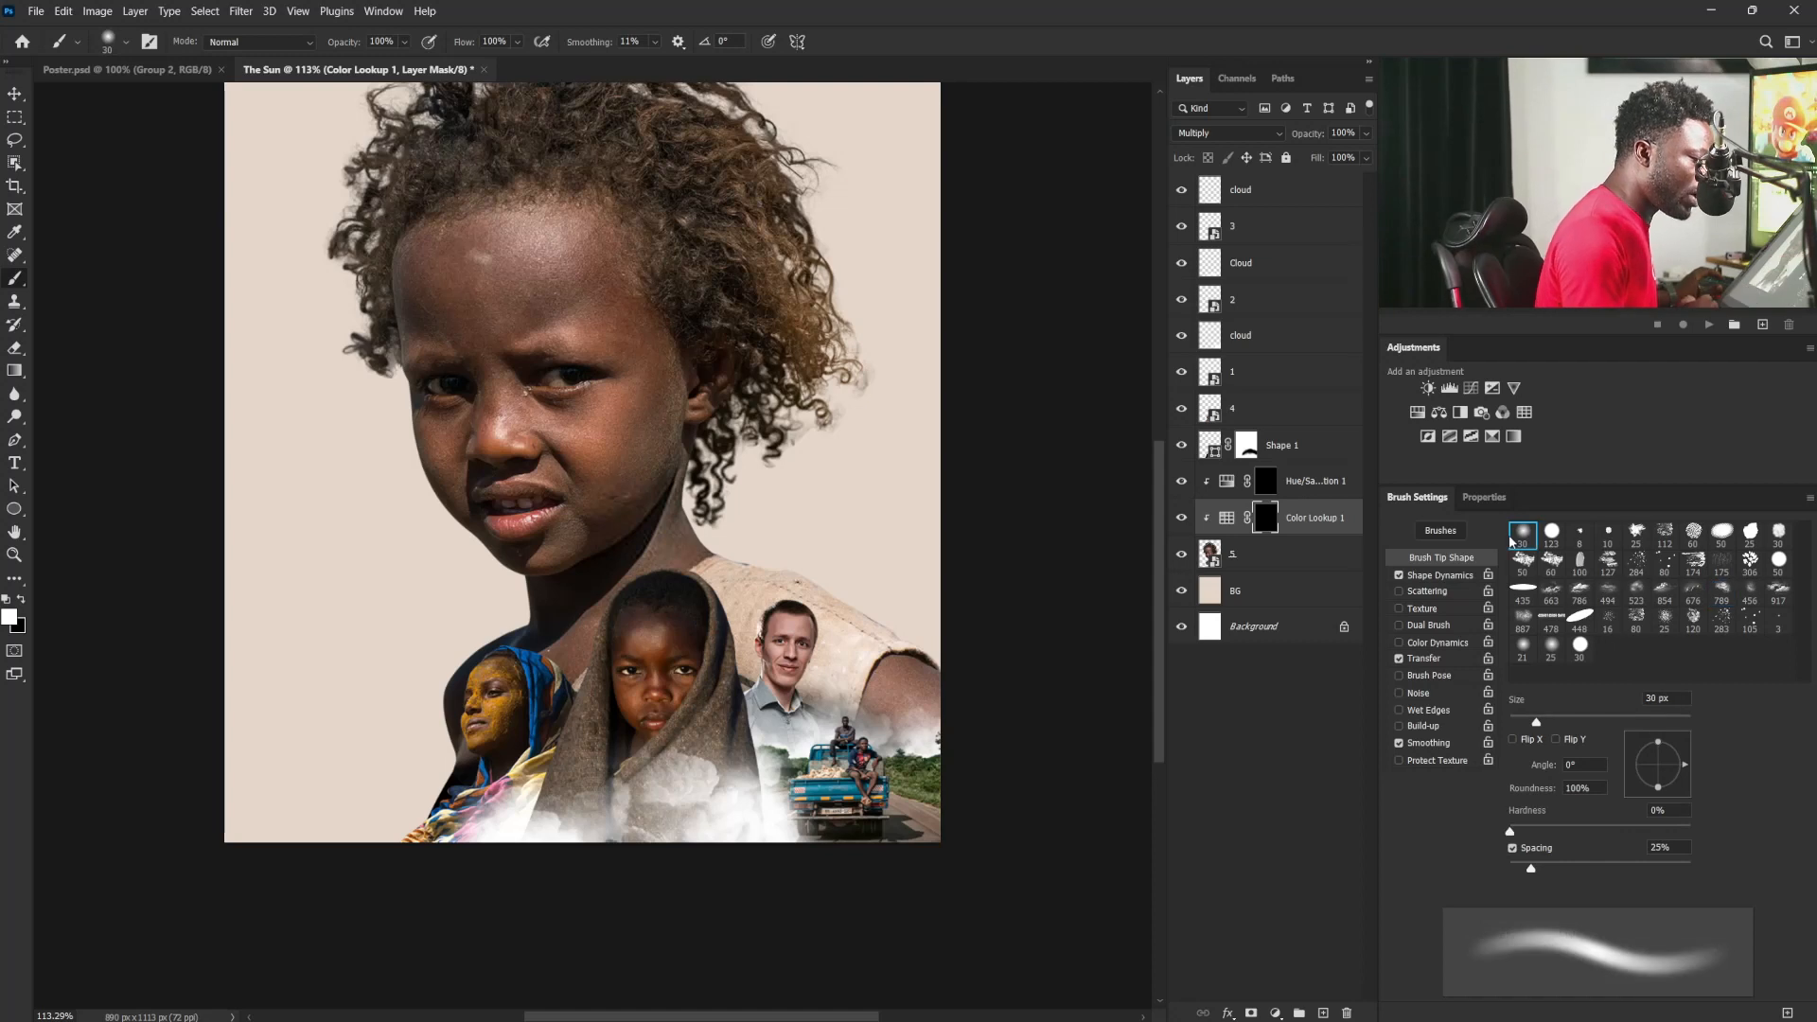
click(1435, 576)
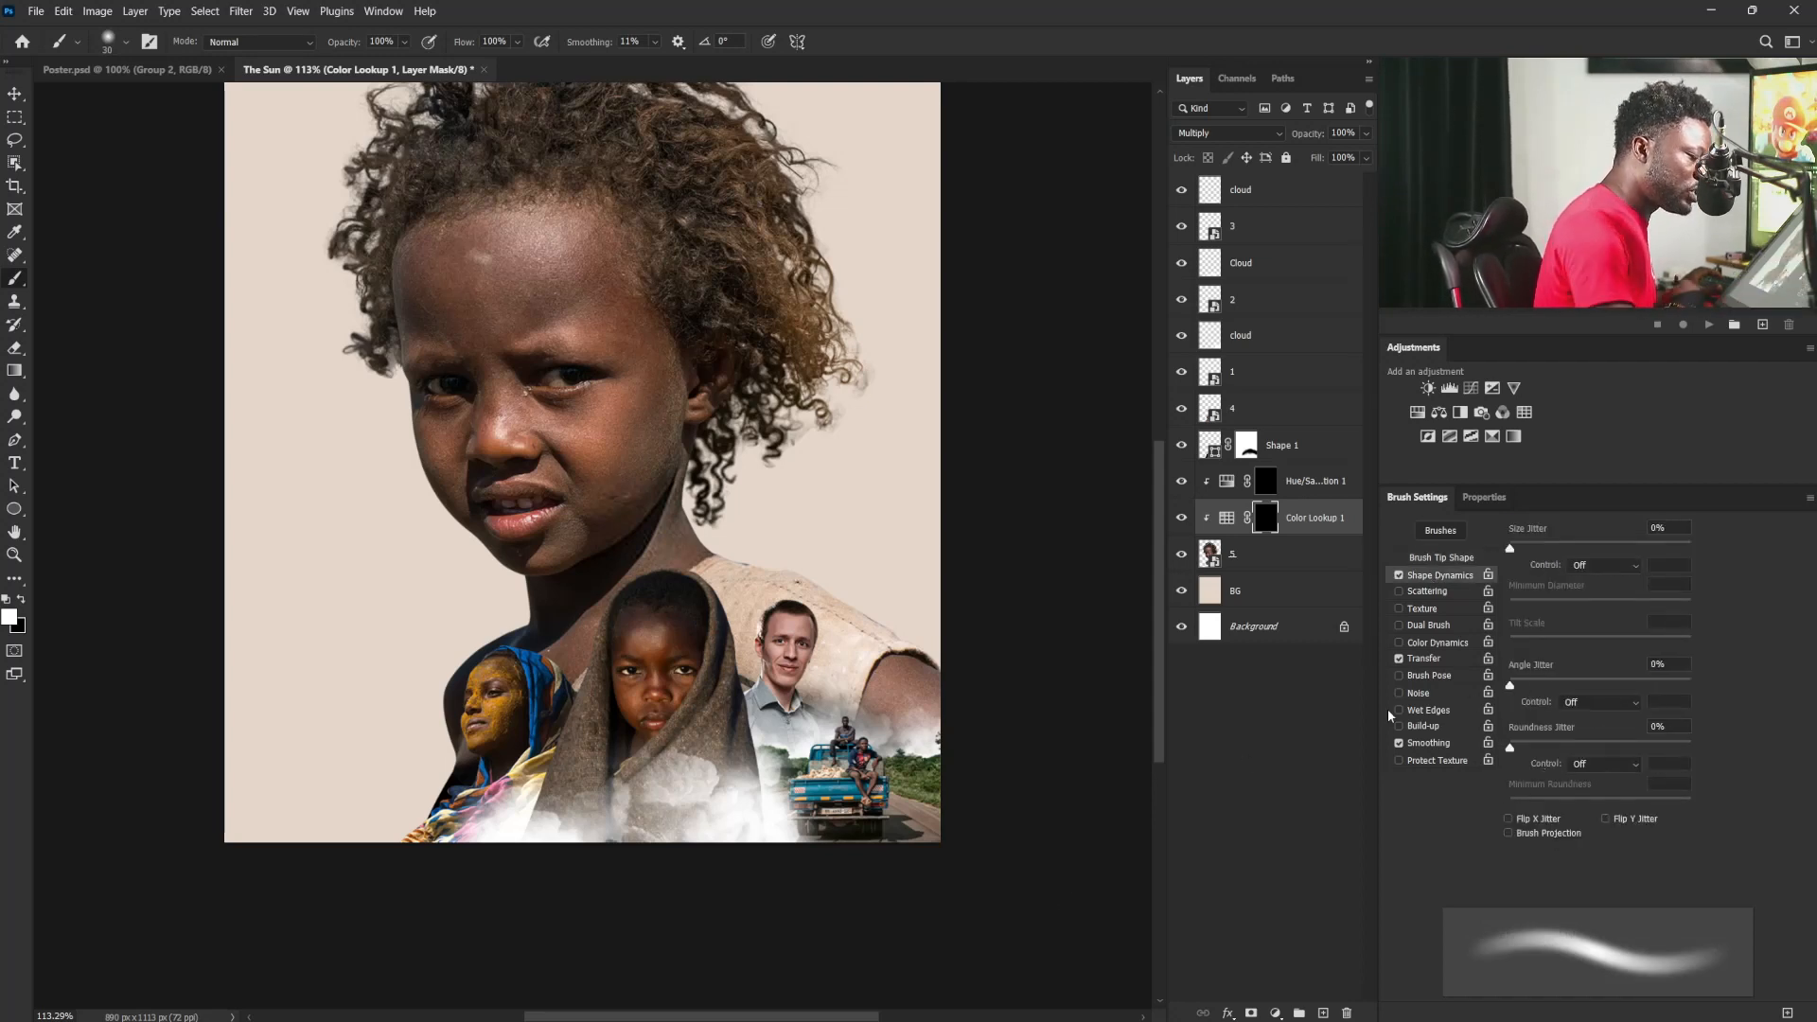
click(1425, 660)
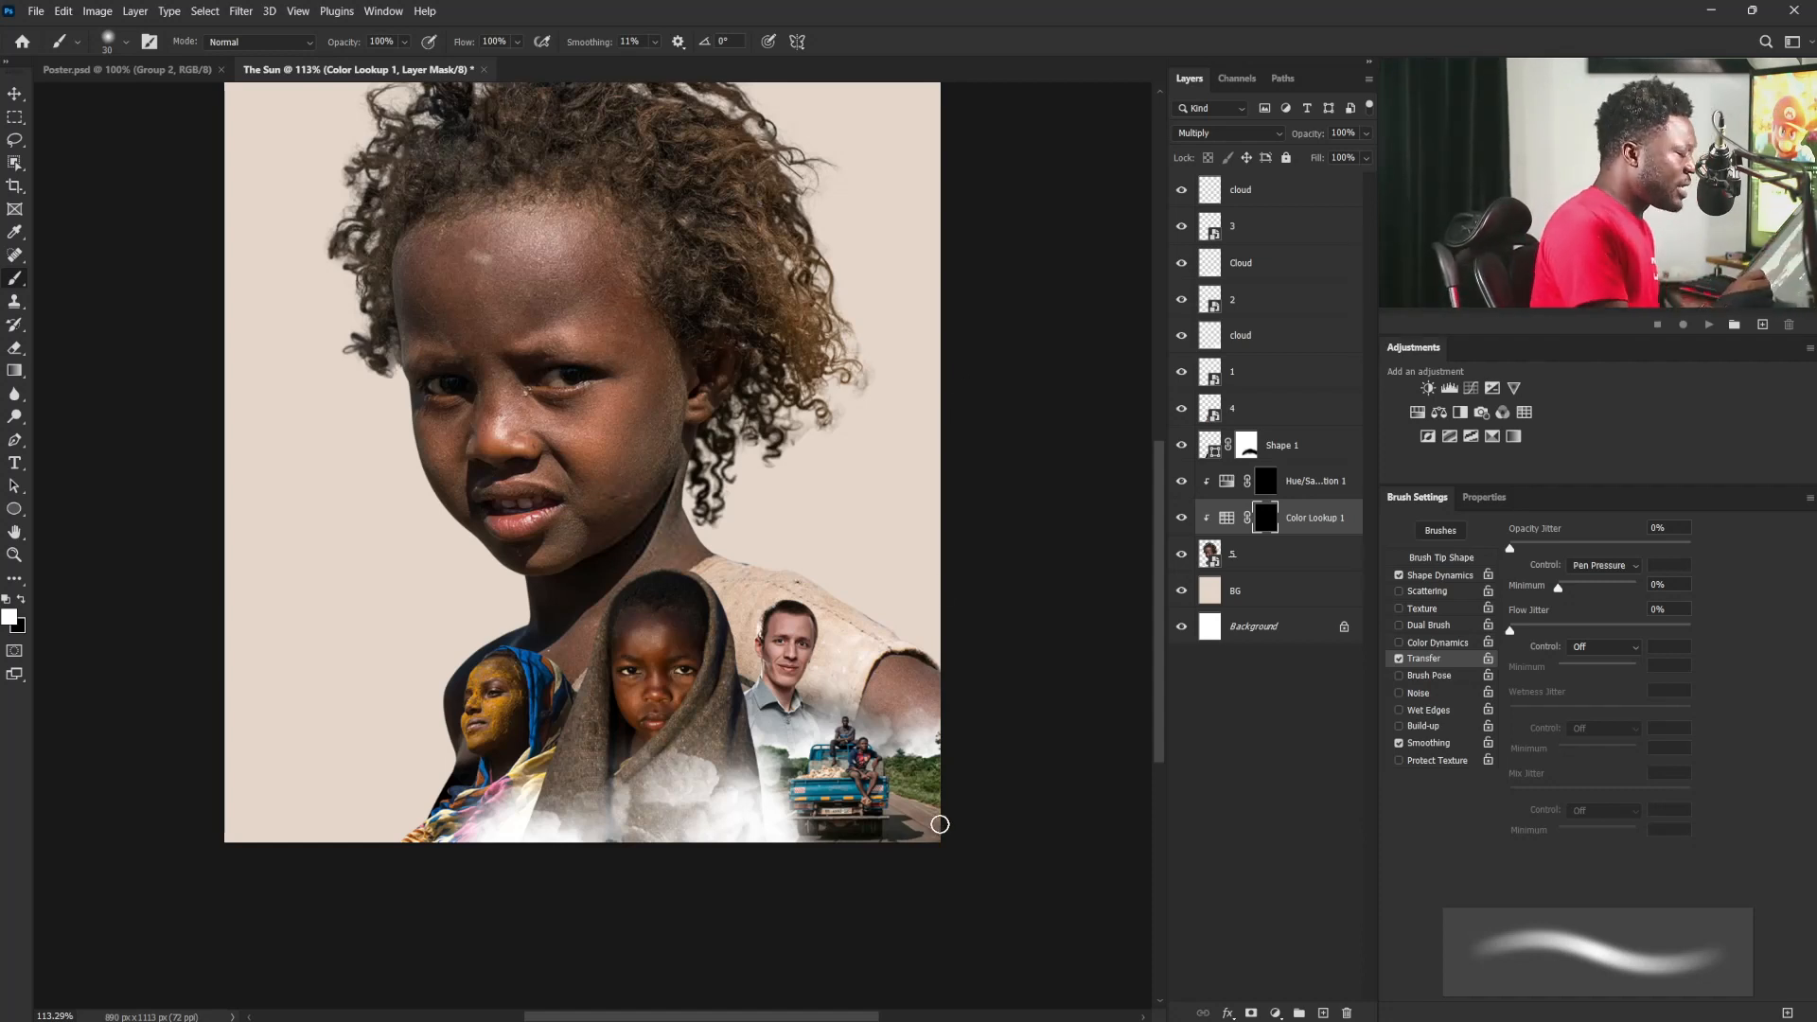
Step: Paint white on the Color Lookup mask with a 250 px brush to darken the large portrait's hair and shadowed side of the face
key(bracketright)
key(bracketright)
key(bracketright)
key(bracketright)
key(bracketright)
key(bracketright)
key(bracketright)
key(bracketright)
key(bracketright)
key(bracketright)
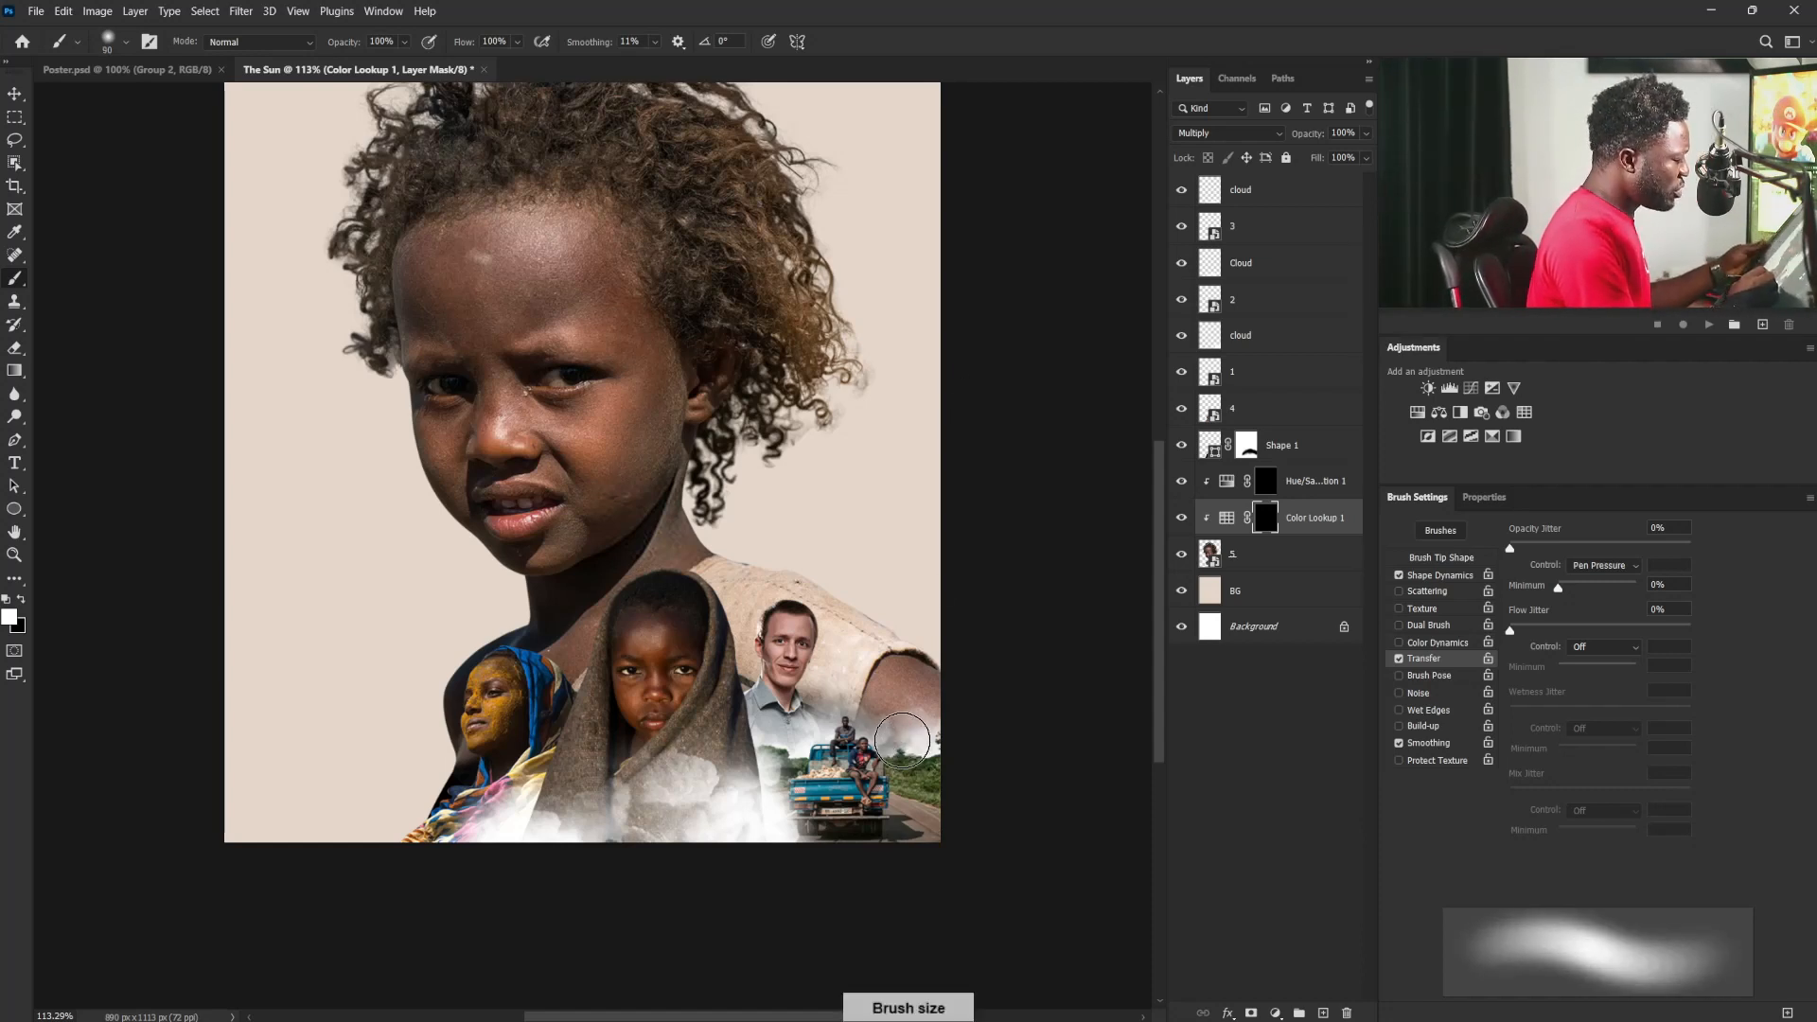
key(bracketright)
key(bracketright)
key(bracketright)
key(bracketright)
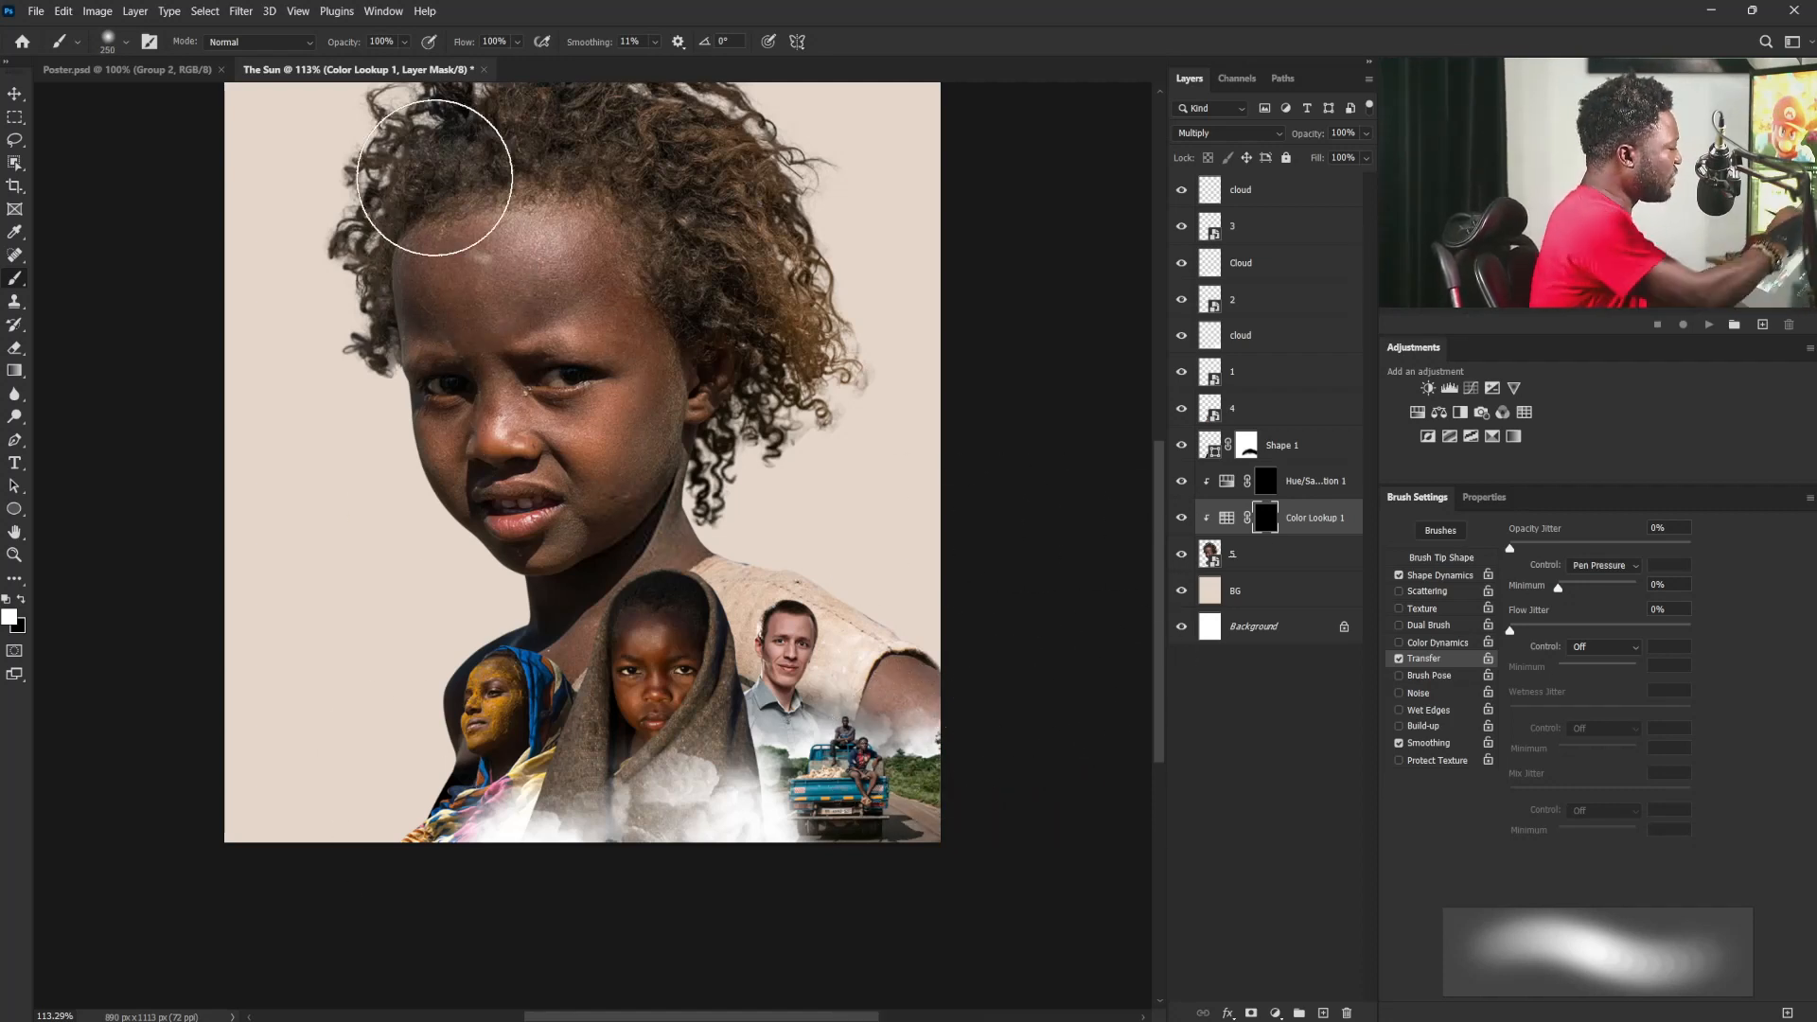
key(ctrl+space)
drag(734, 549, 726, 549)
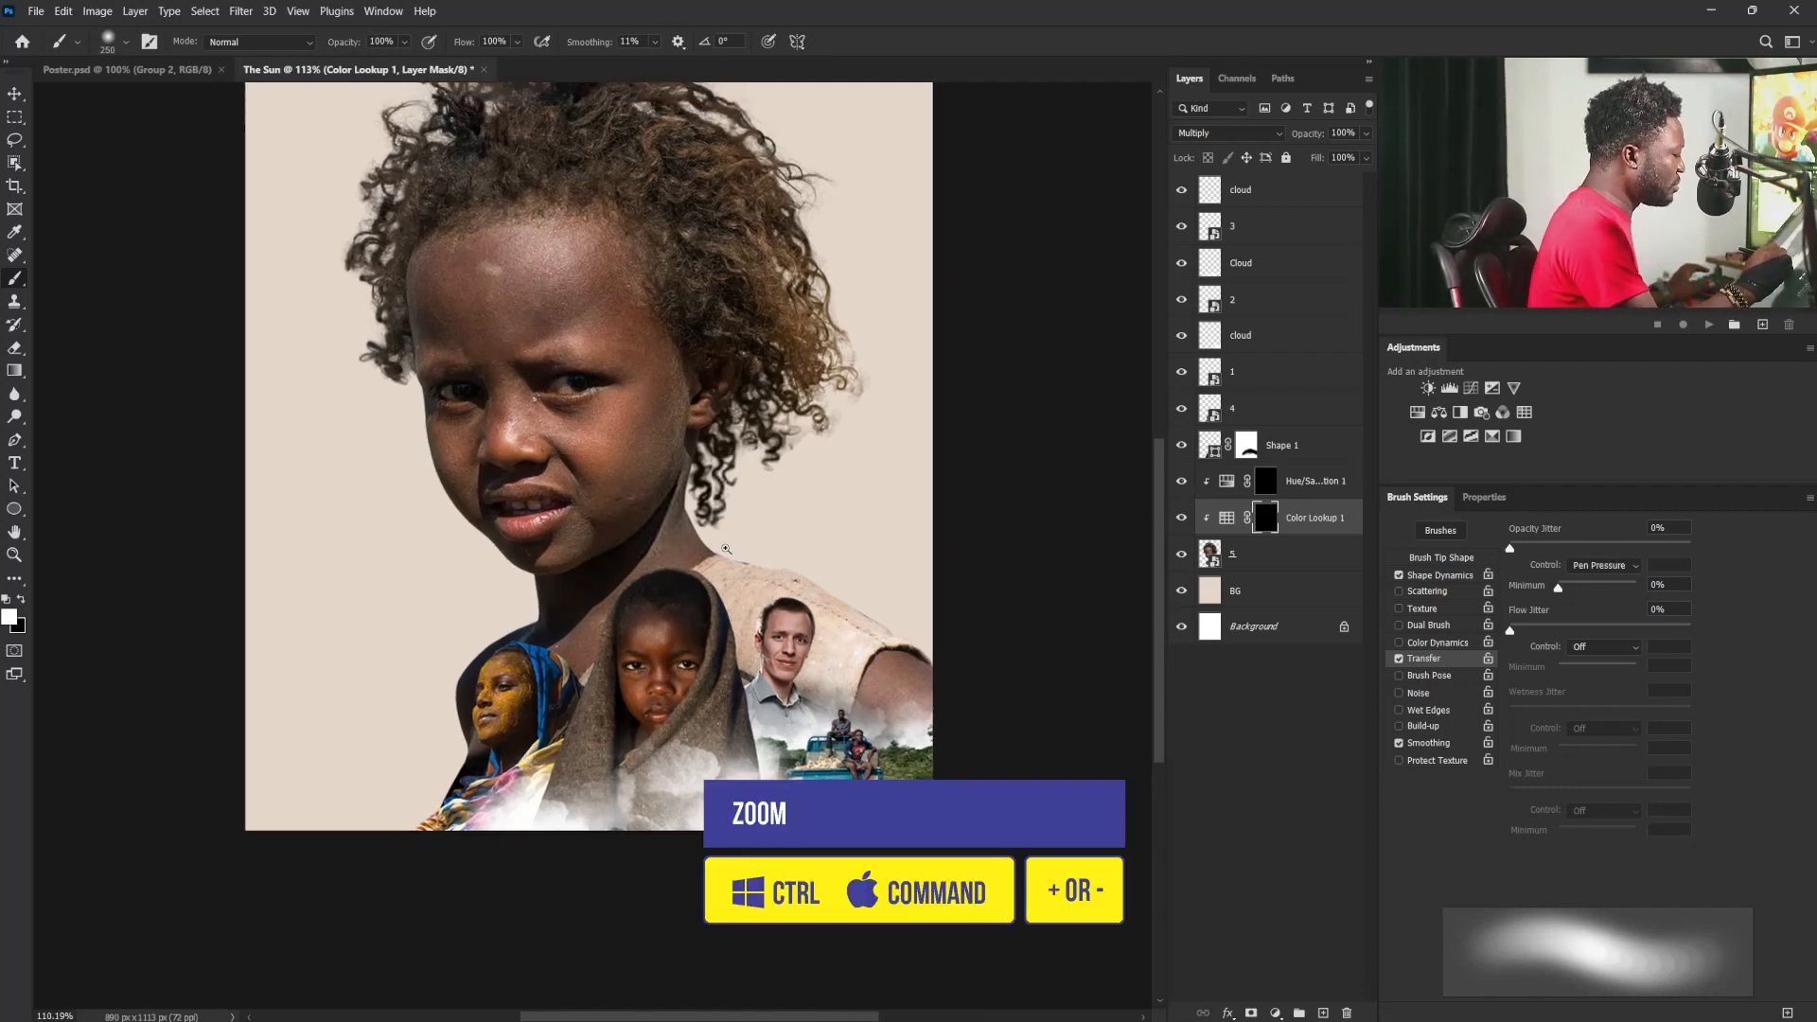
drag(652, 357, 725, 467)
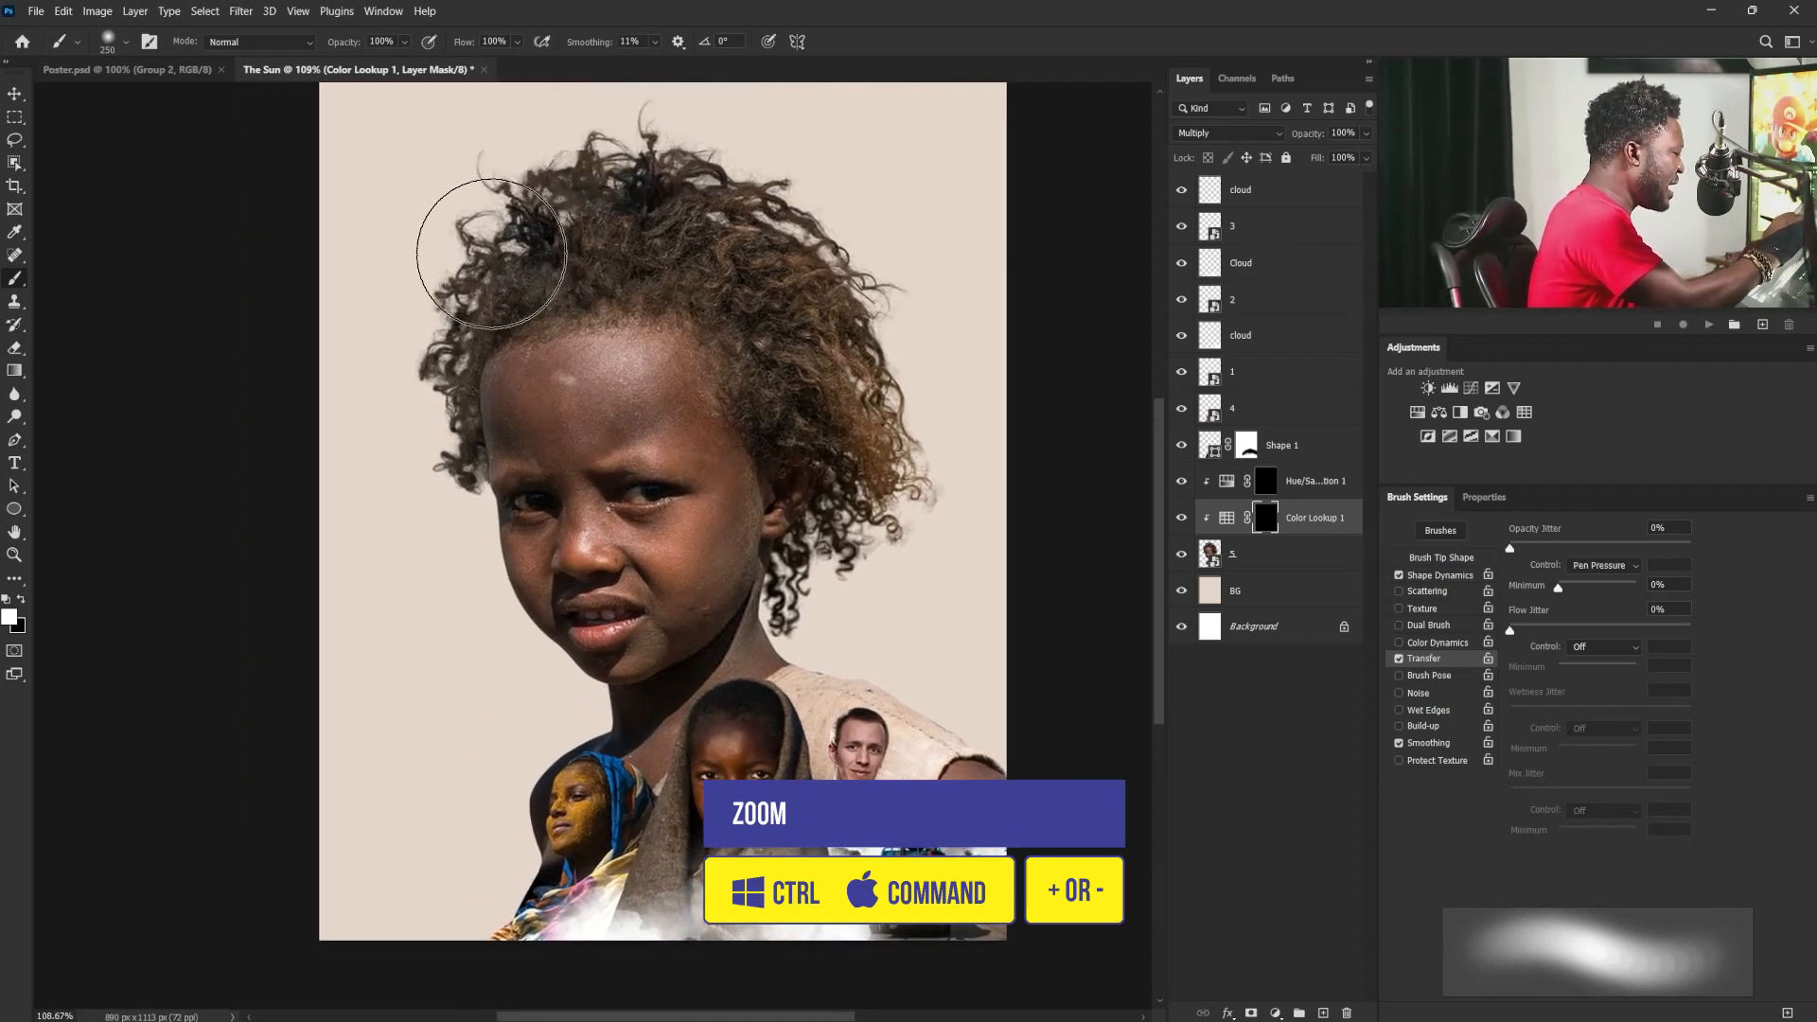
drag(478, 400, 513, 674)
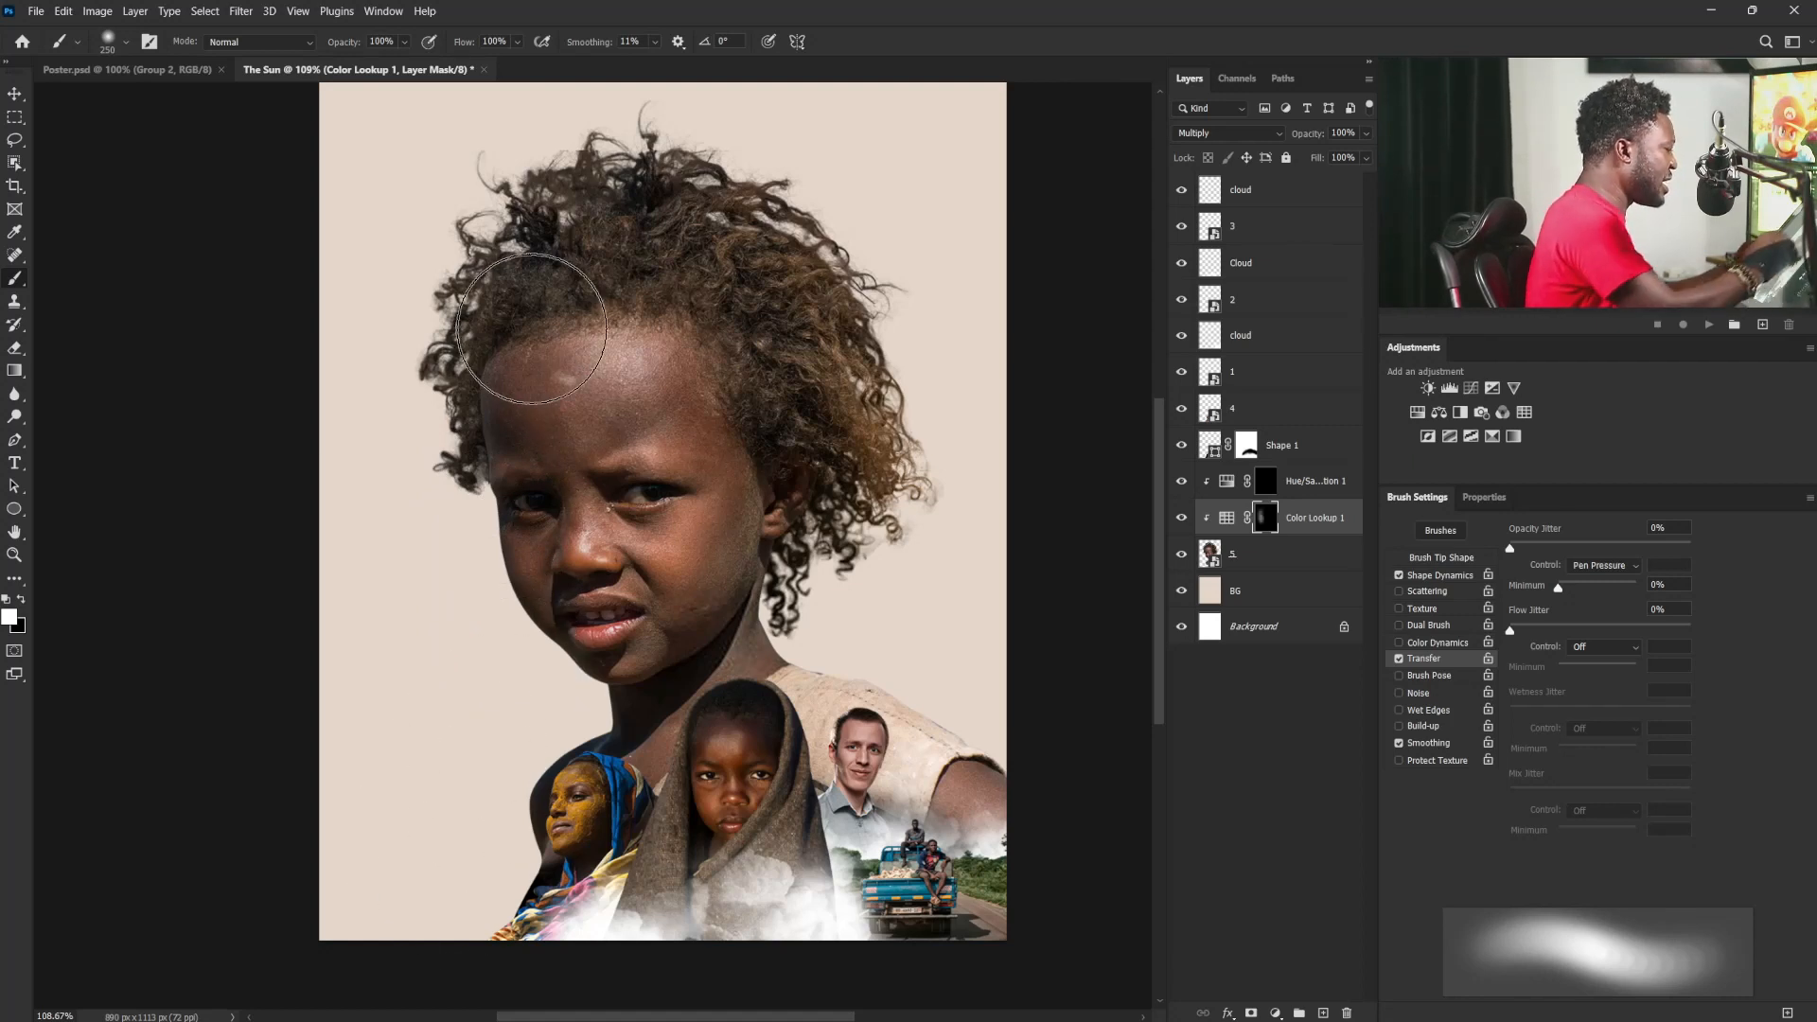
Step: Paint the Color Lookup mask along the edge of the large portrait's forehead, cheek and jaw, reducing the brush to 100 px and 80 px
key(bracketleft)
key(bracketleft)
key(bracketleft)
key(bracketleft)
key(bracketleft)
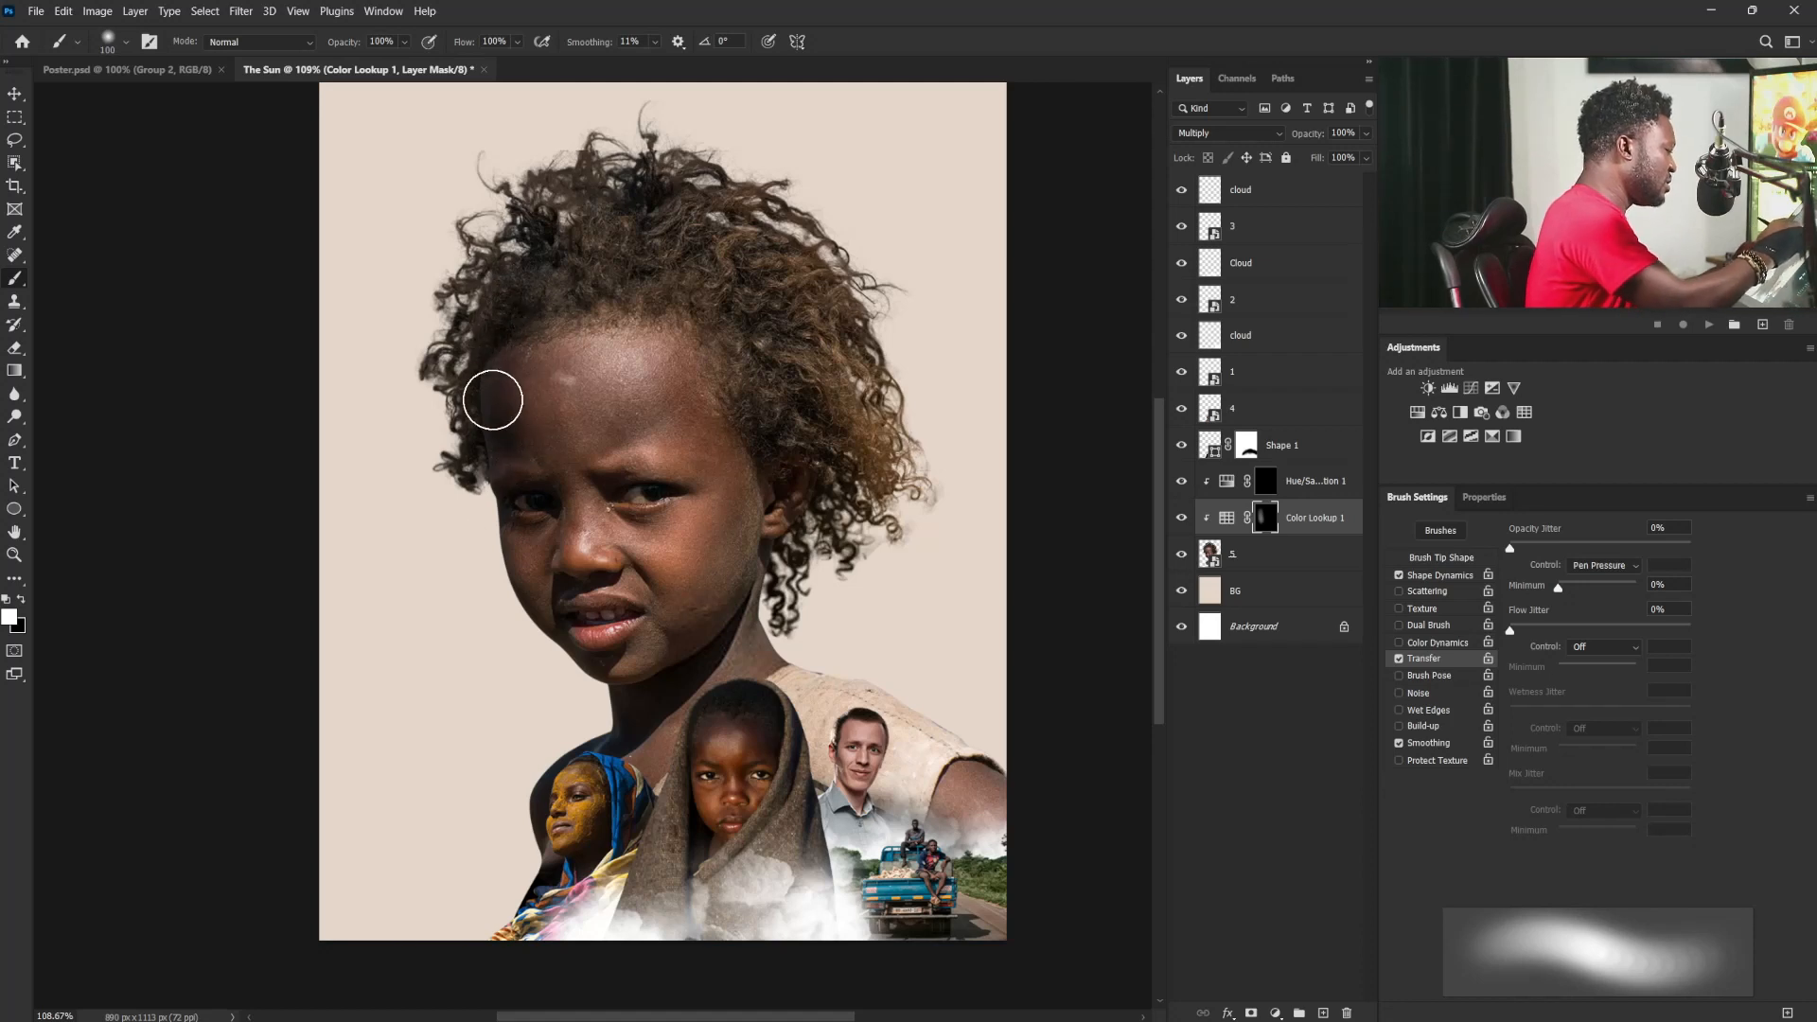
key(bracketleft)
key(bracketleft)
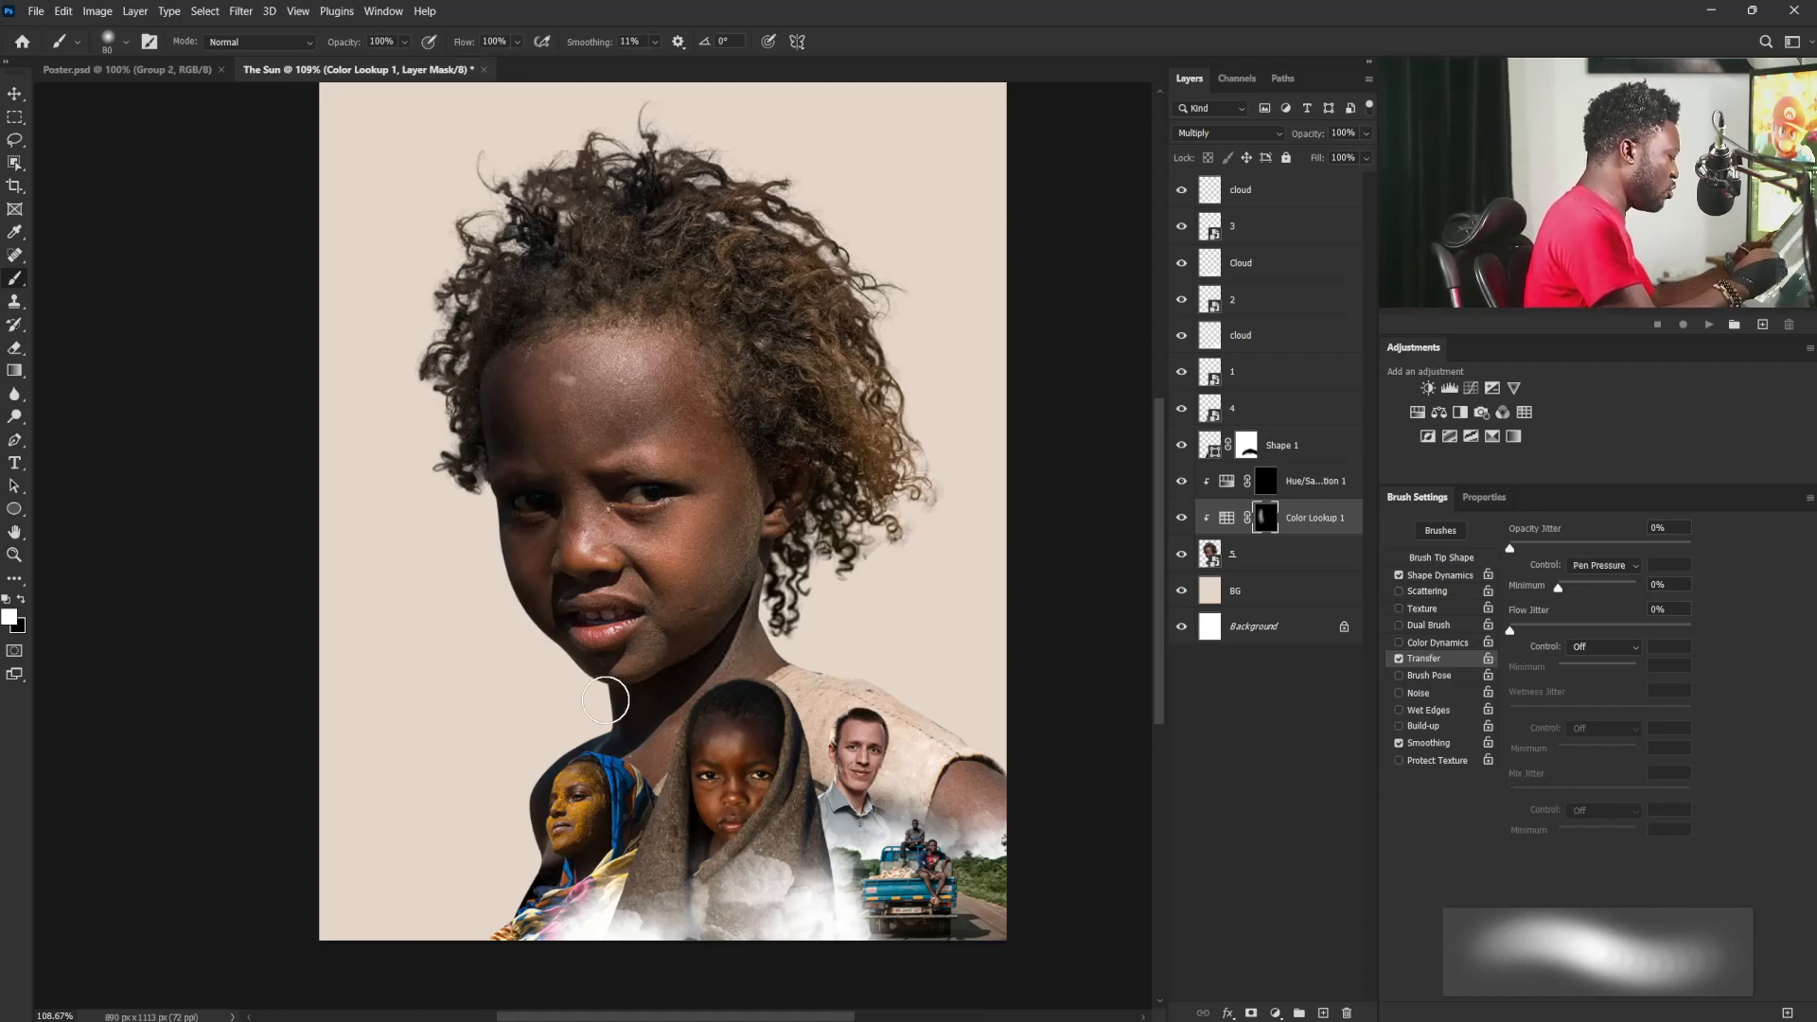
Step: Shade the large portrait's clothed shoulder by painting the Color Lookup mask with a 175 px brush
key(bracketright)
key(bracketright)
key(bracketright)
key(bracketright)
key(bracketright)
mouse_move(832, 637)
mouse_down()
mouse_move(859, 790)
mouse_move(988, 837)
mouse_move(959, 740)
mouse_move(846, 800)
mouse_up()
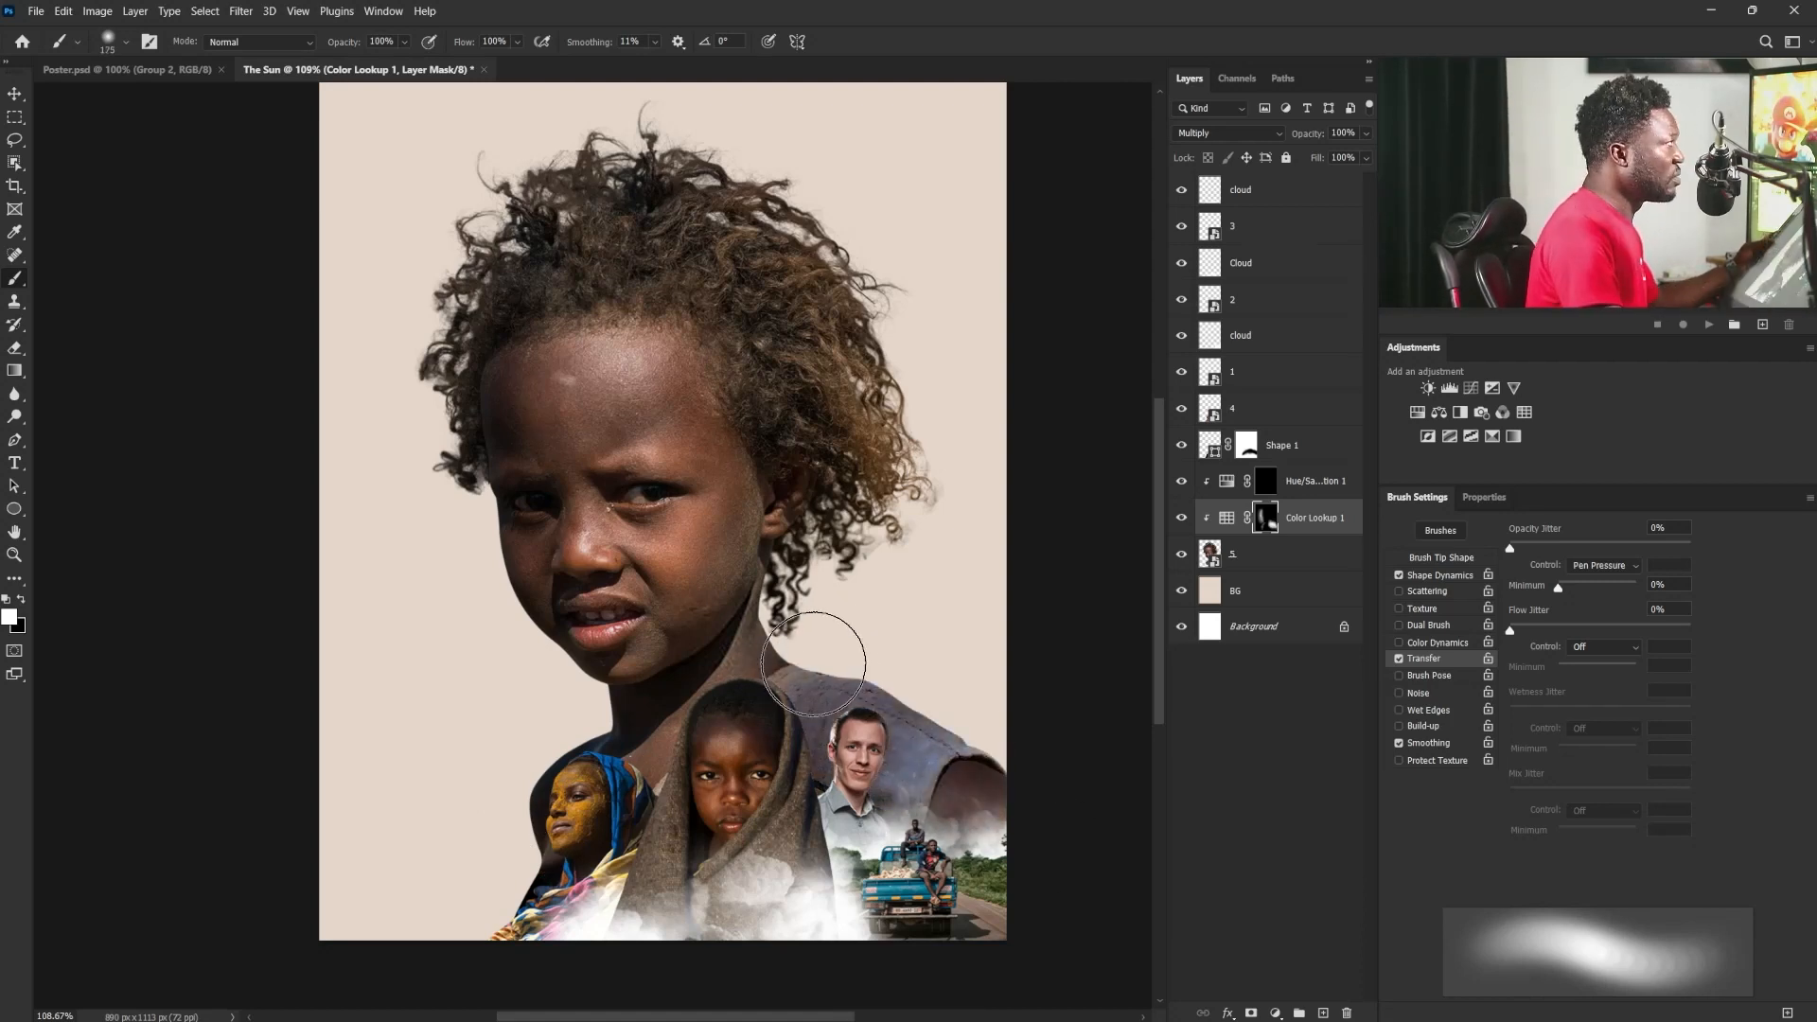
Step: Extend the Color Lookup mask shading over the large portrait's forehead and upper shoulder, using a brush of 80 to 100 px
key(bracketleft)
key(bracketleft)
key(bracketleft)
key(bracketleft)
key(bracketleft)
key(bracketright)
key(bracketright)
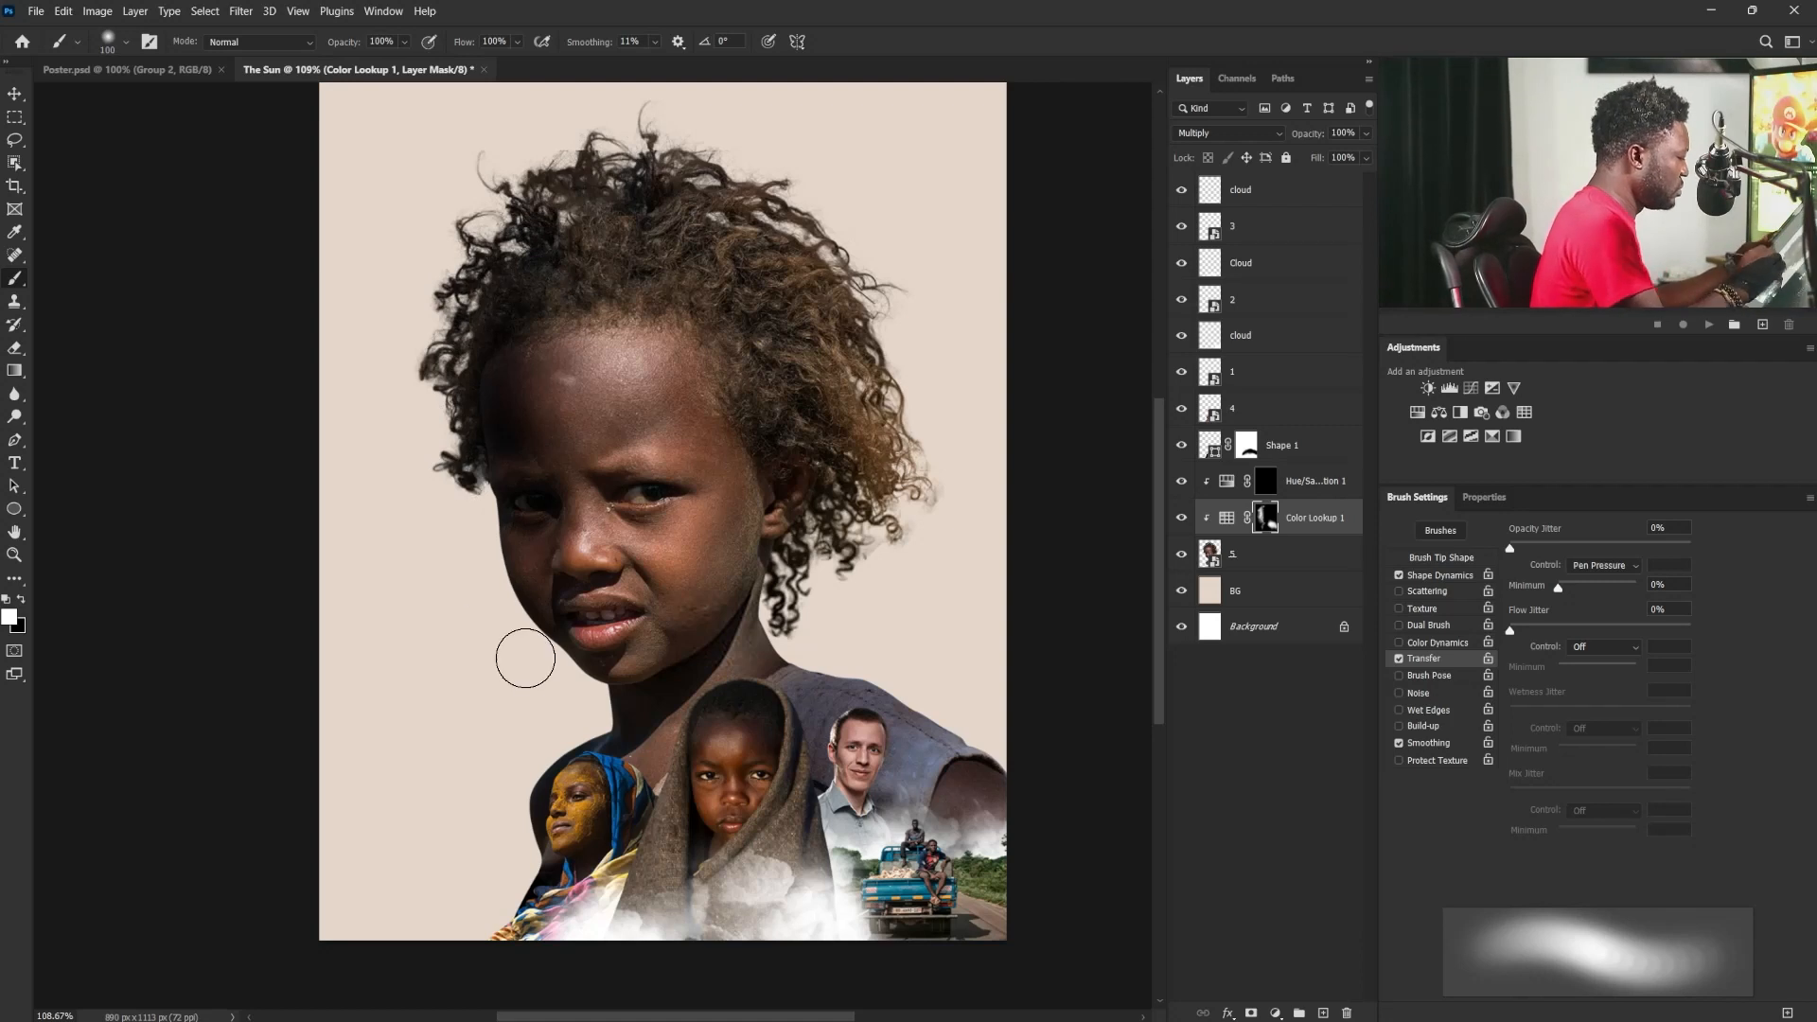
Step: Deepen the large portrait's neck and chest shading on the Color Lookup mask, enlarging the soft brush to 150 px
key(bracketleft)
key(bracketleft)
key(bracketleft)
key(bracketleft)
key(bracketleft)
key(bracketleft)
key(bracketright)
key(bracketright)
key(bracketright)
key(bracketright)
key(bracketright)
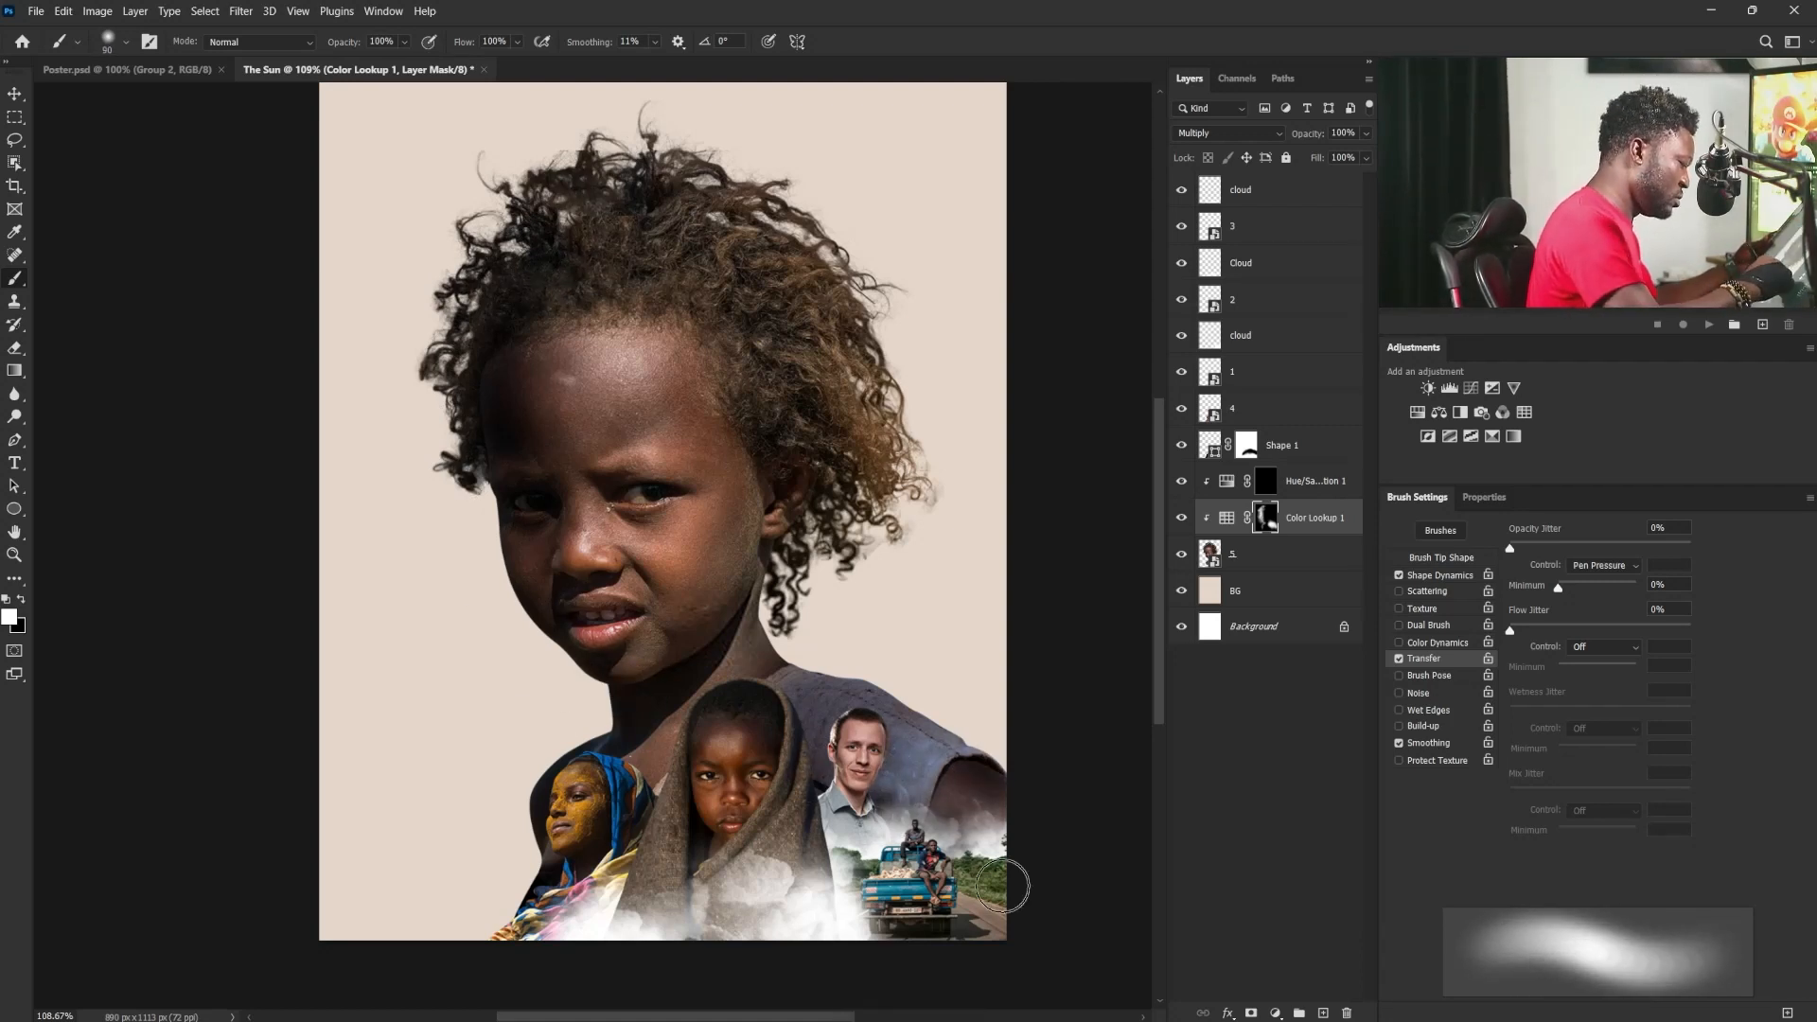
key(bracketright)
key(bracketright)
key(bracketright)
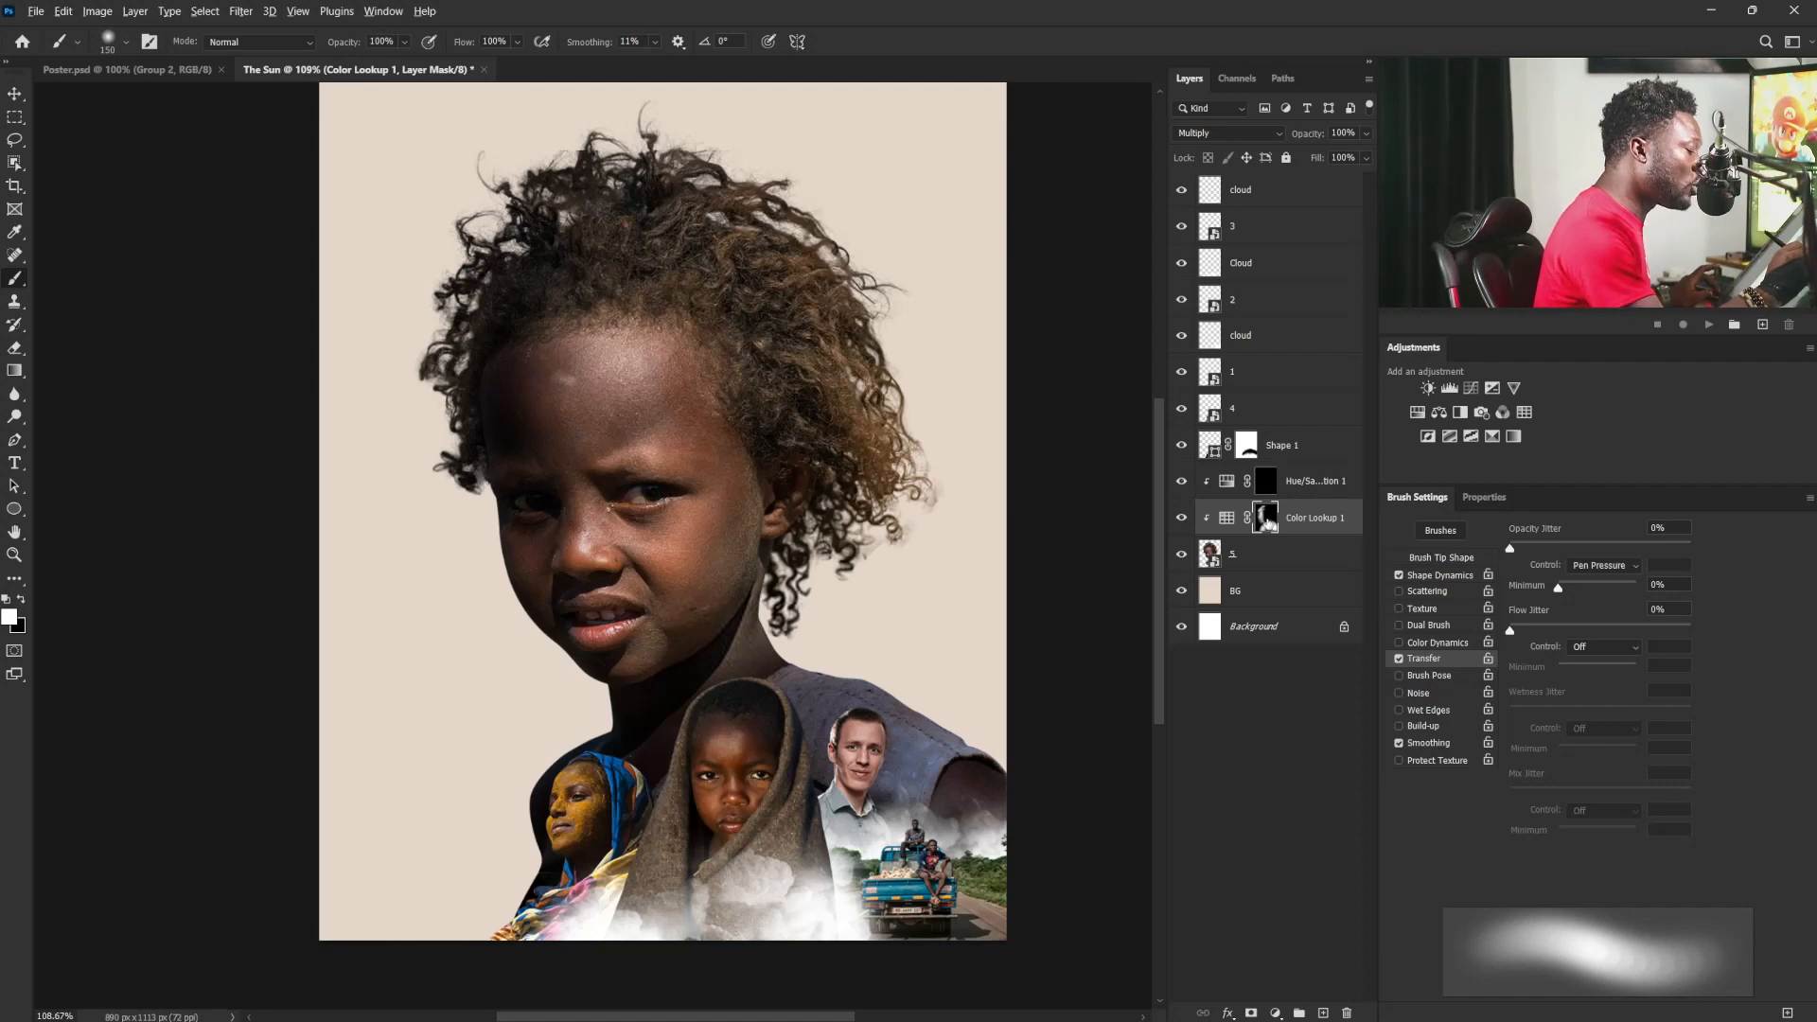
Step: Replace the Hue/Saturation adjustment's layer mask with a copy of the painted Color Lookup mask
drag(1268, 525, 1272, 486)
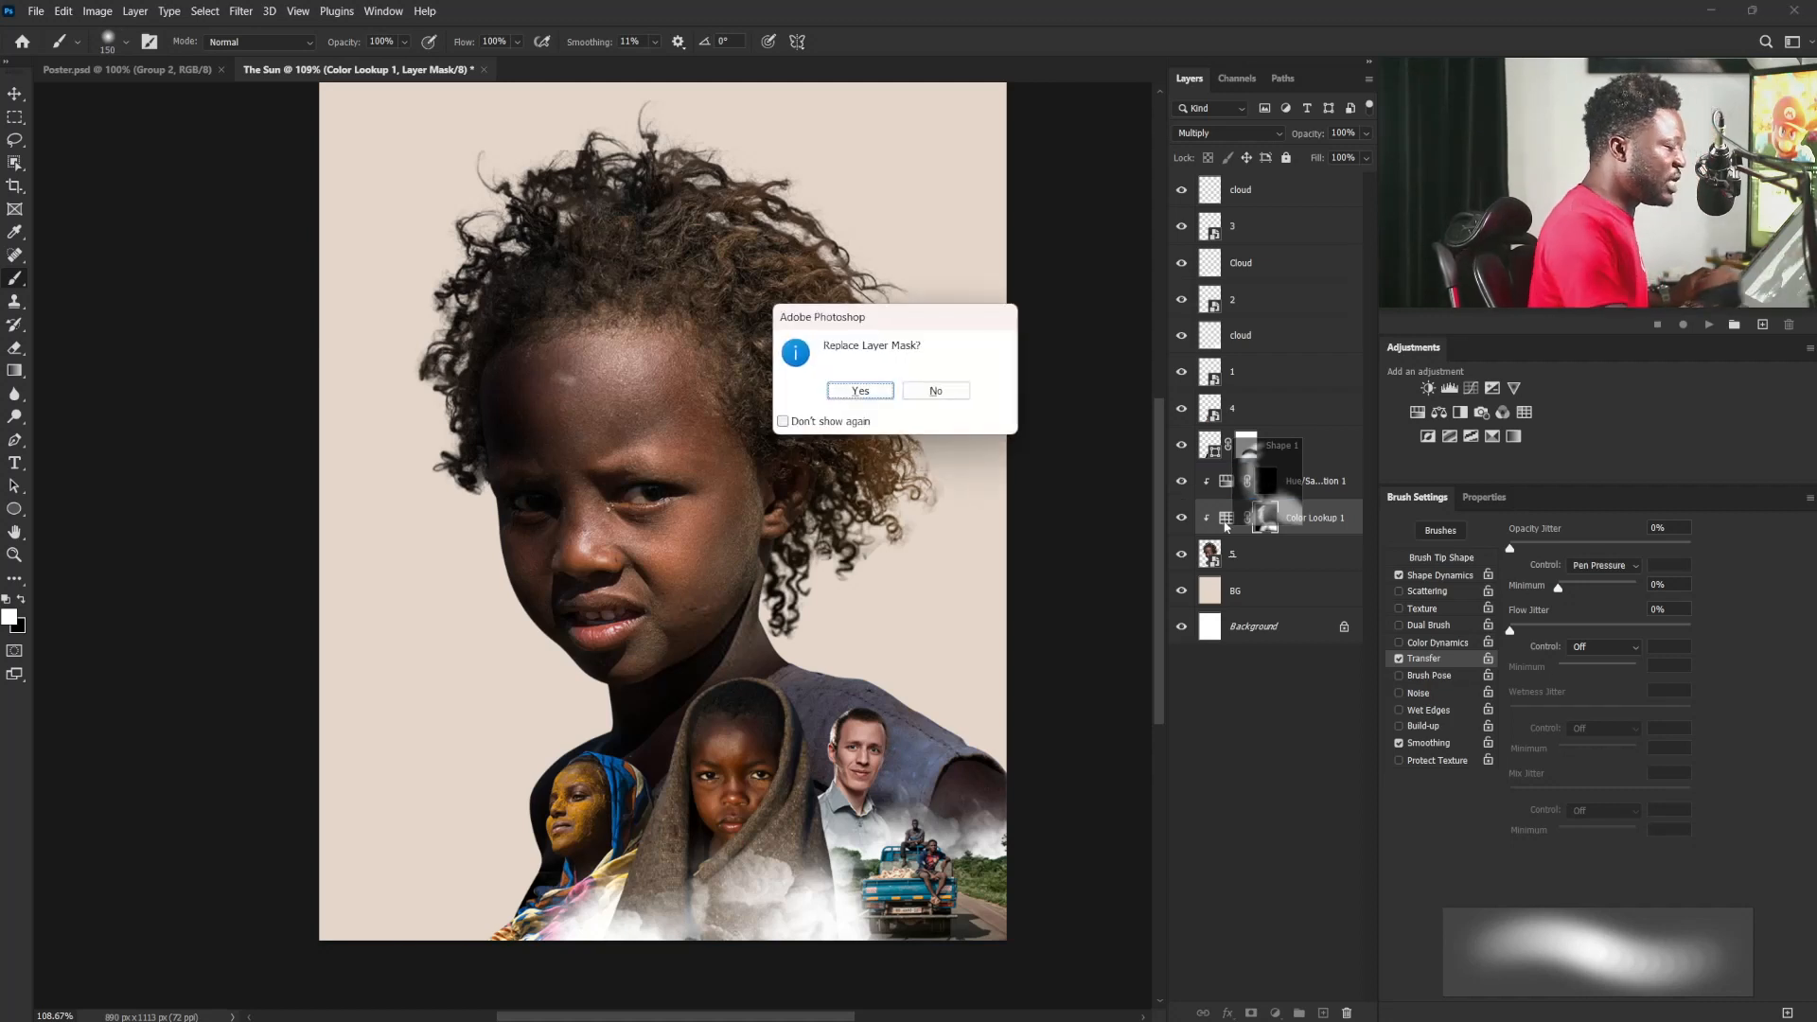
click(872, 390)
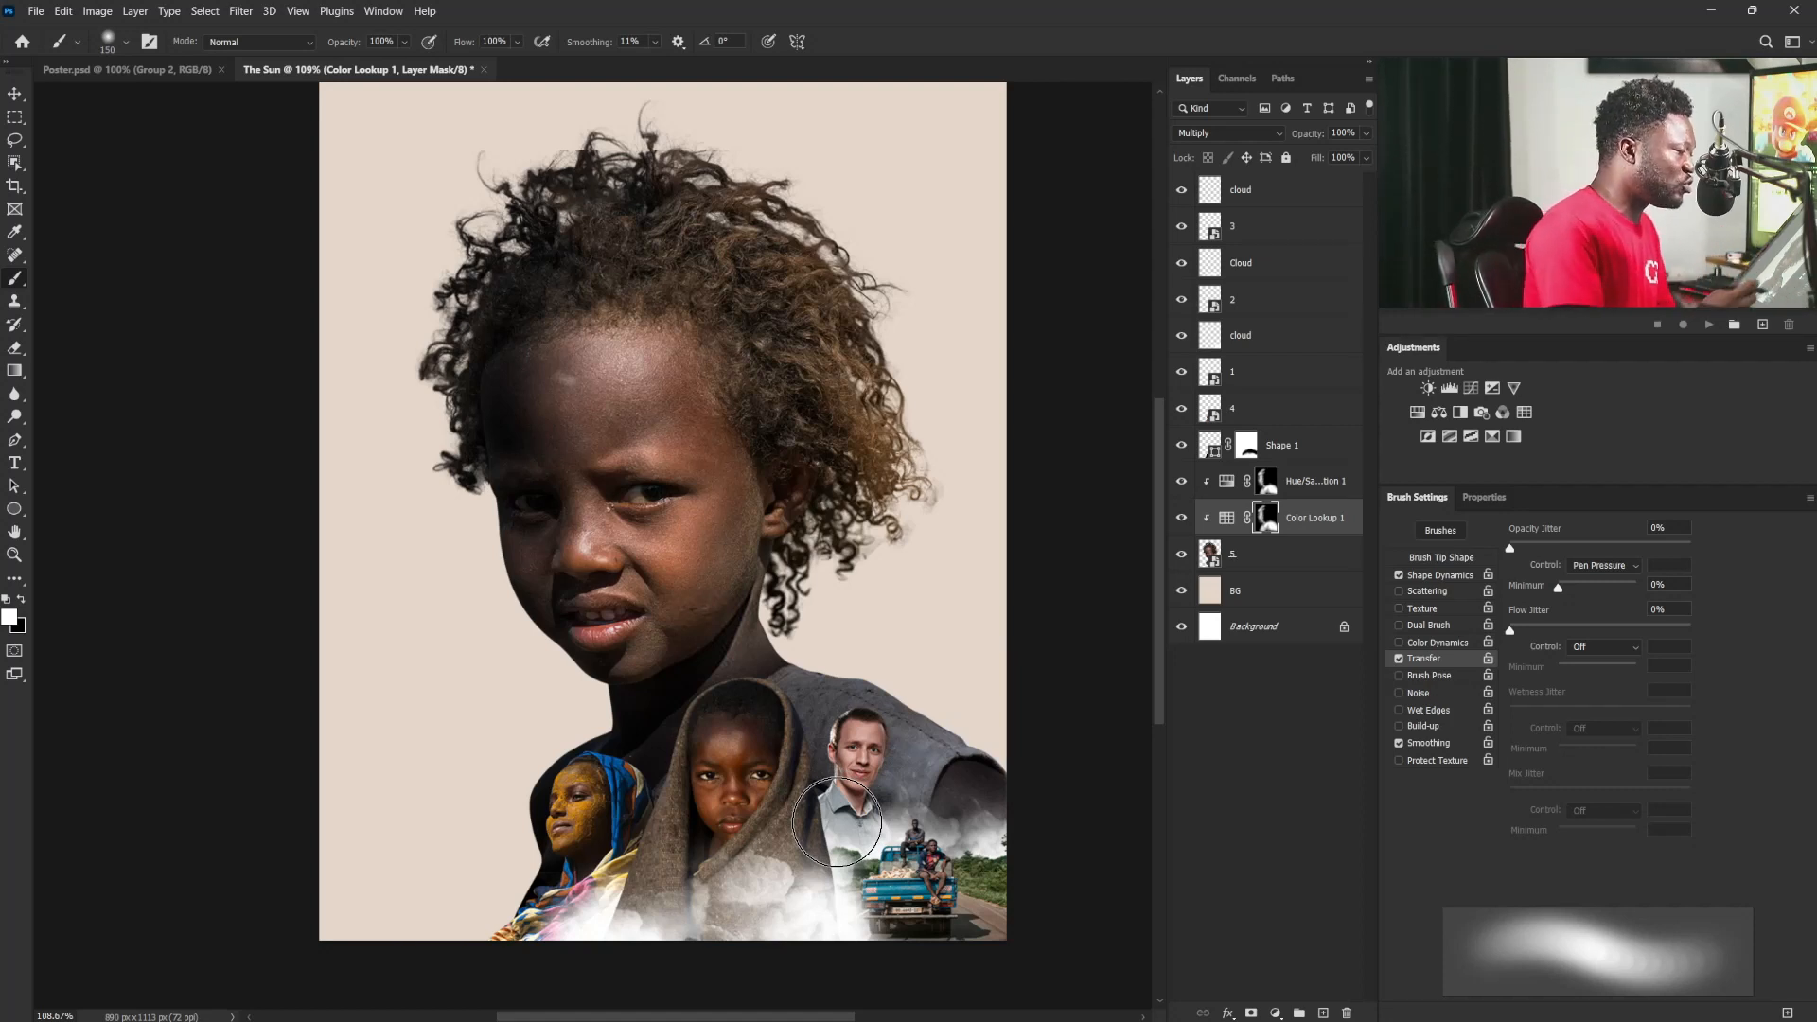
Step: Add a Levels adjustment clipped to the man's layer 1 and set its midtone value to 0.72
click(14, 94)
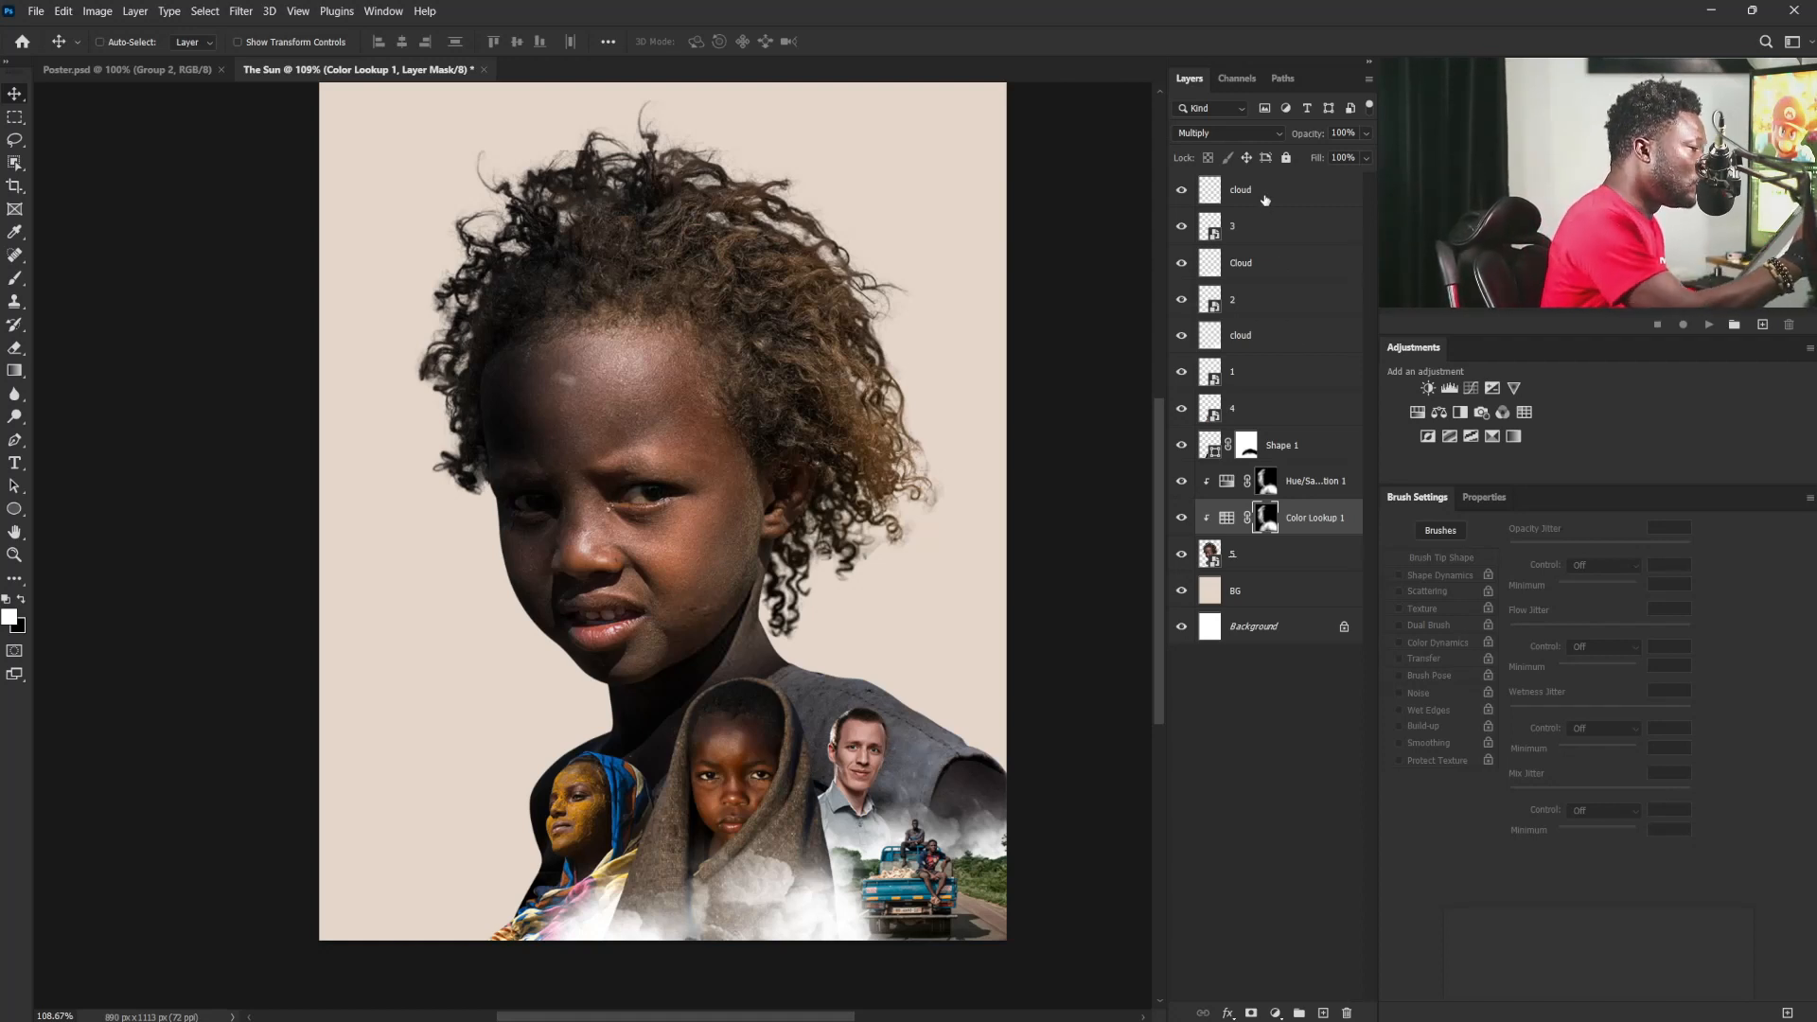
right_click(859, 751)
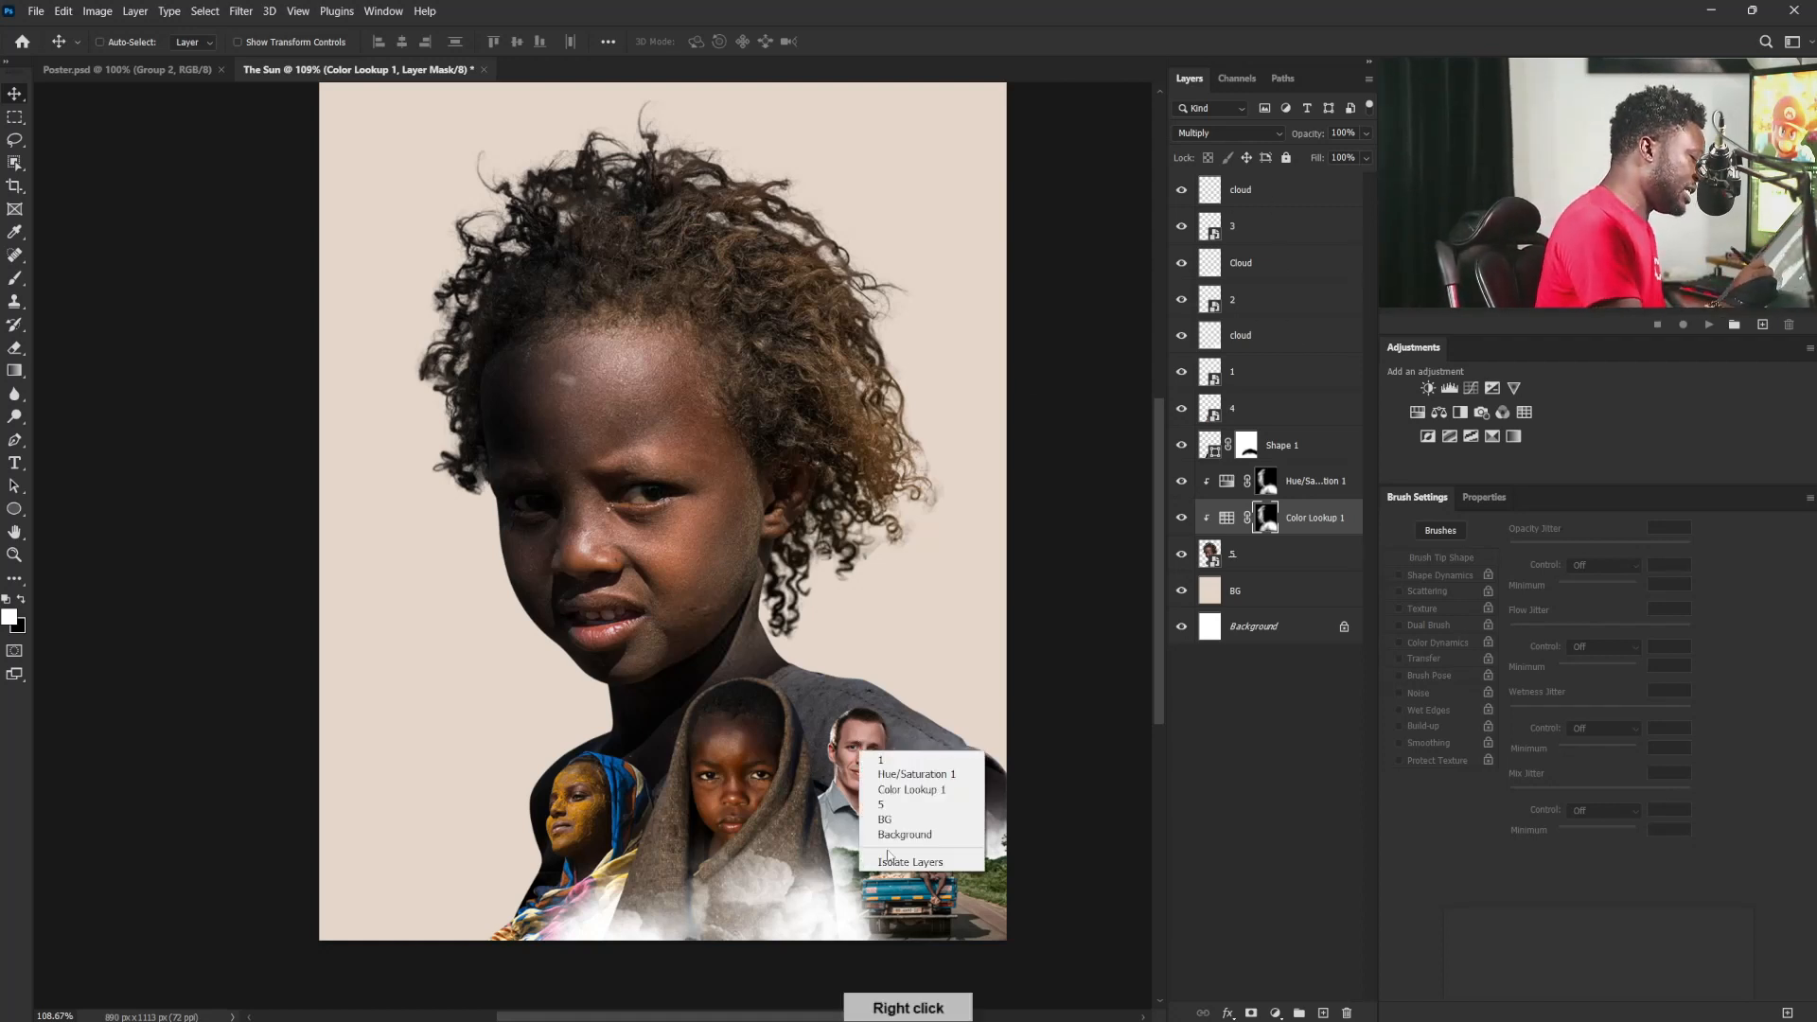
click(911, 761)
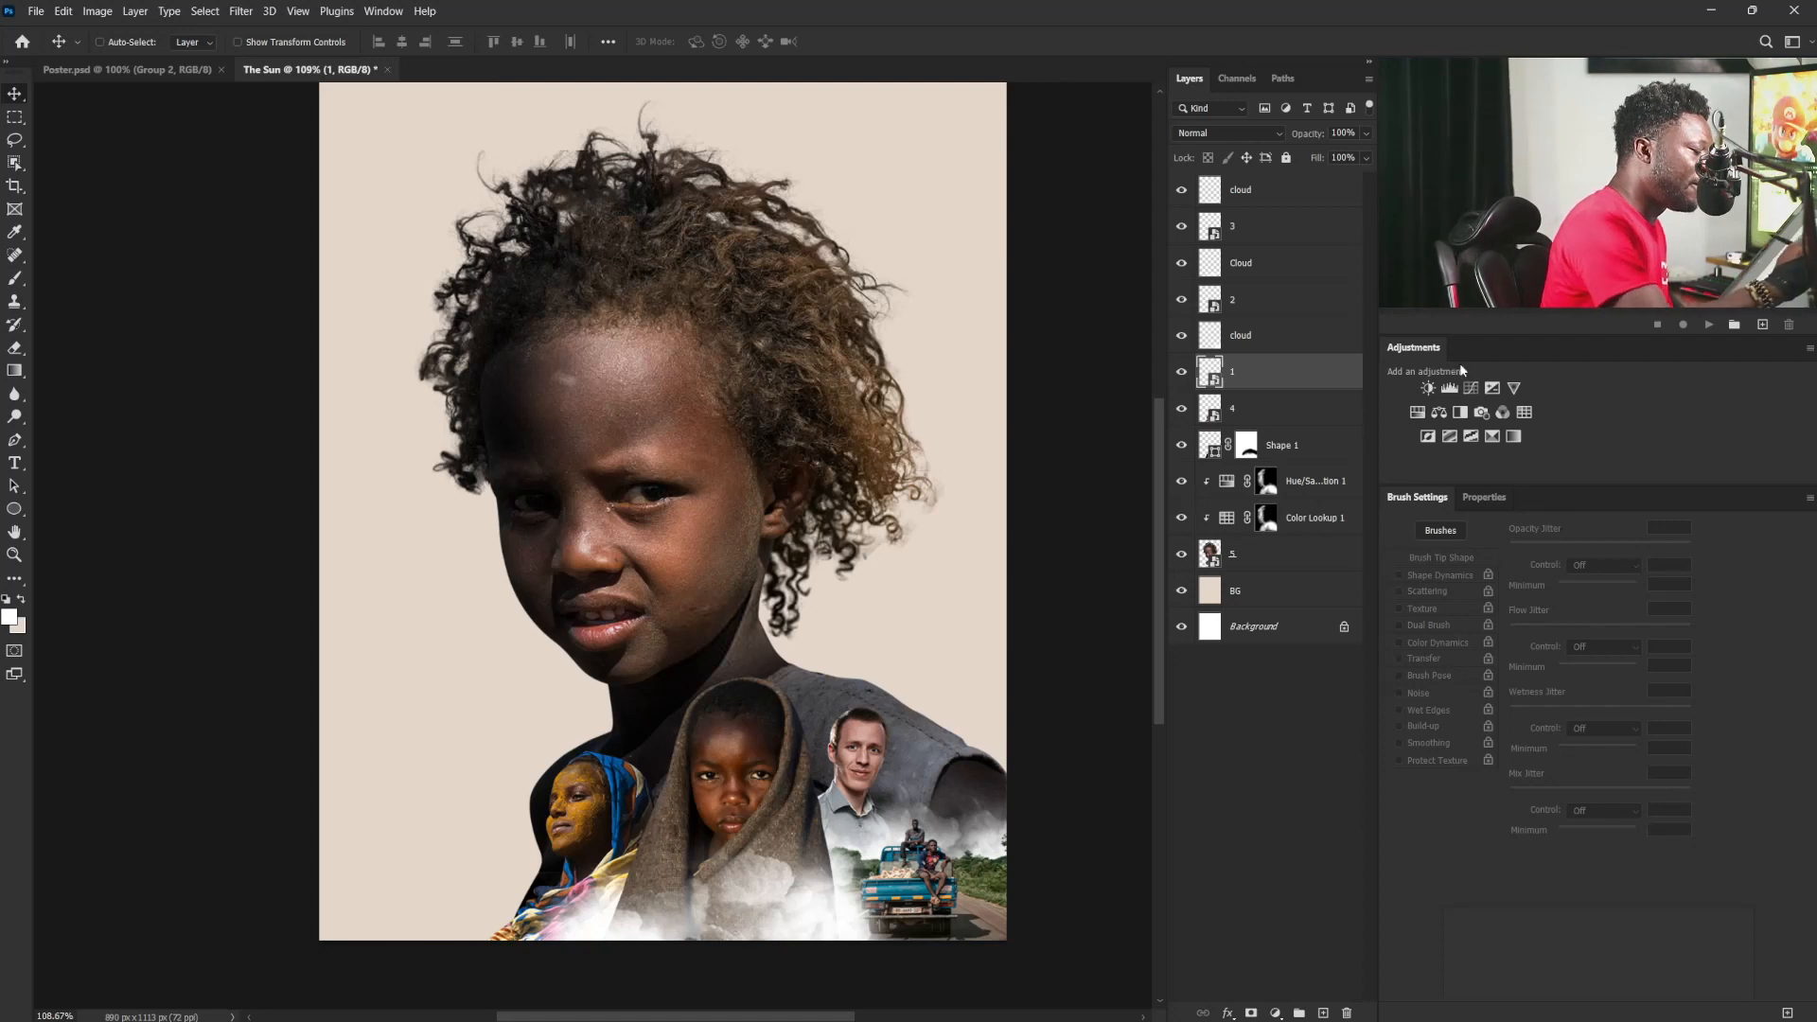
click(1450, 390)
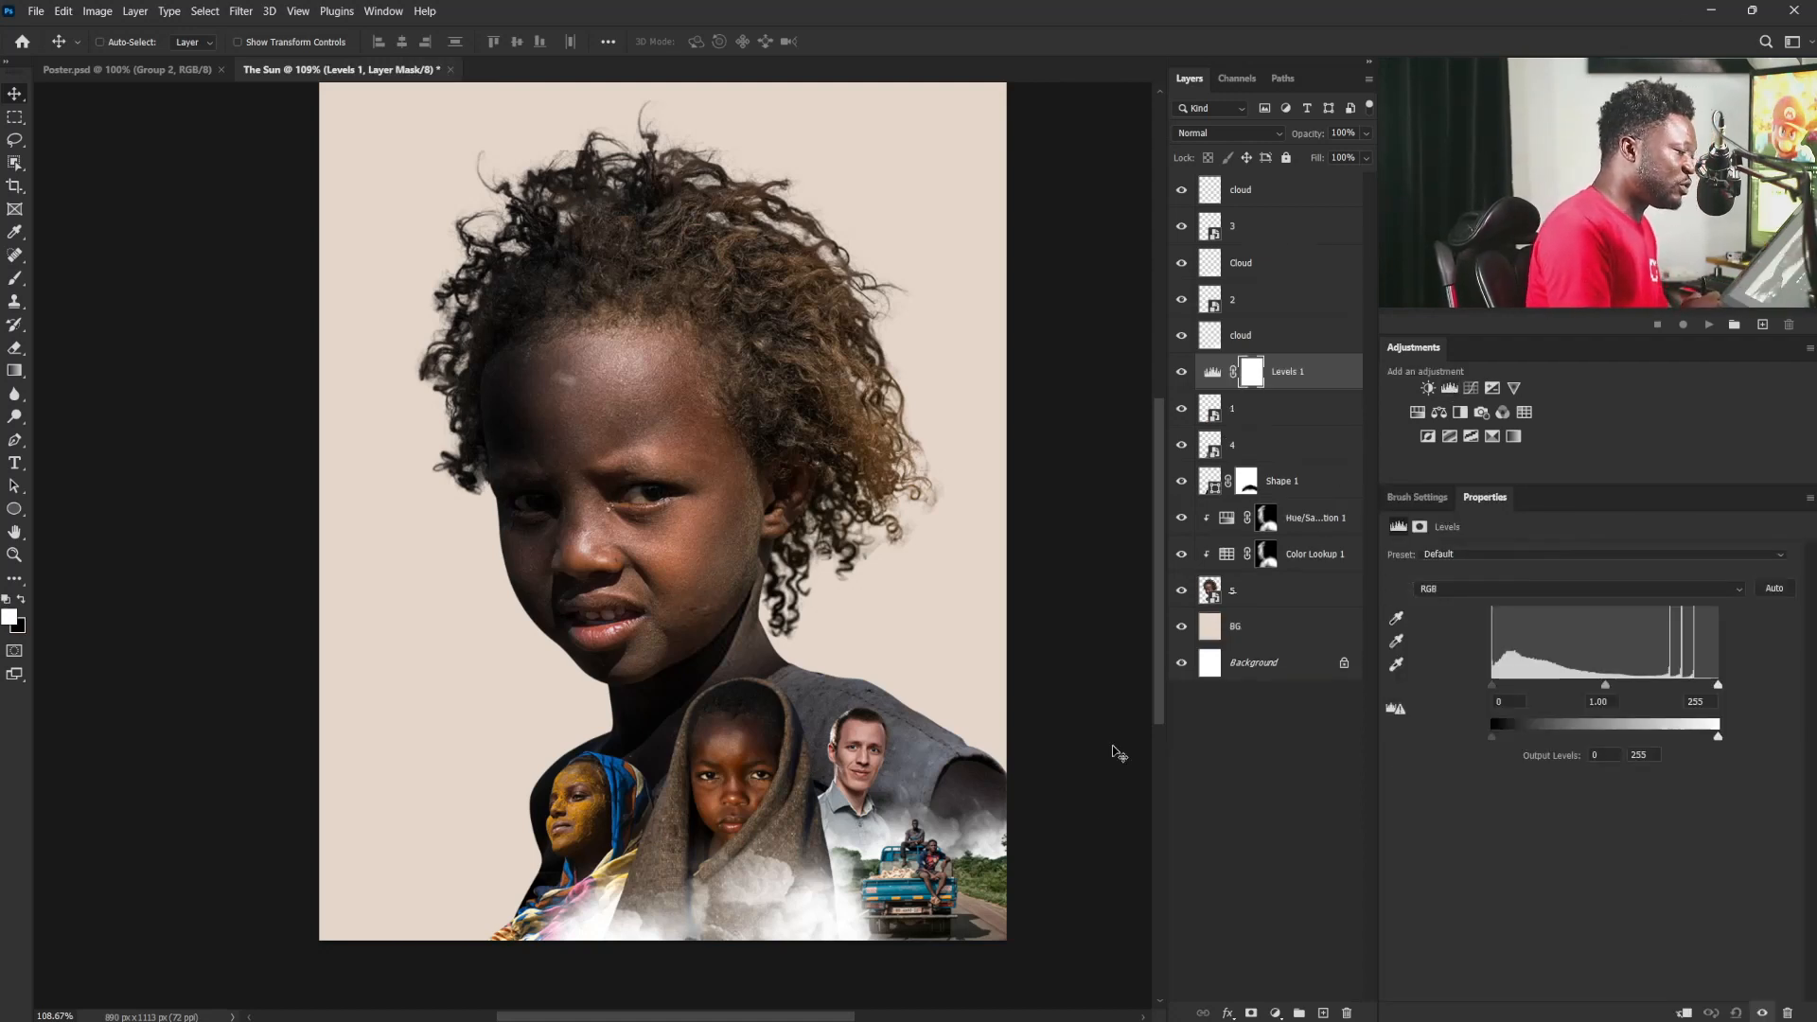
click(1685, 1013)
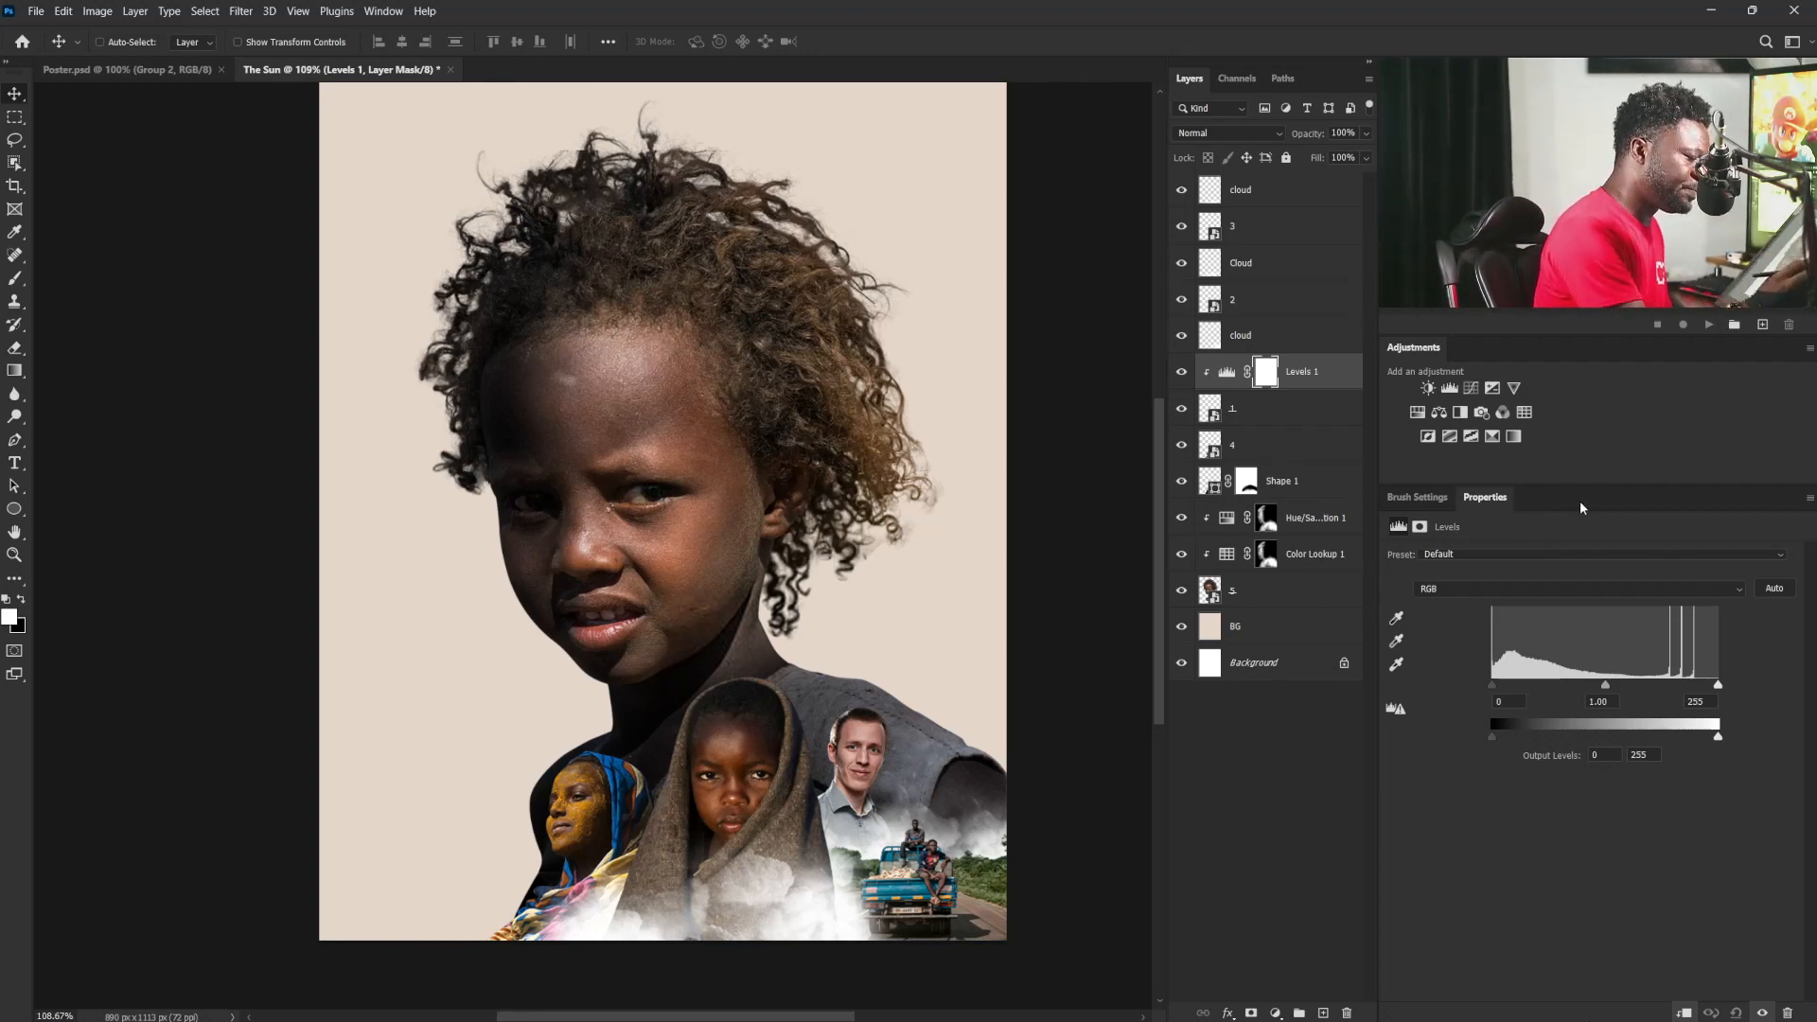
drag(1606, 685, 1634, 710)
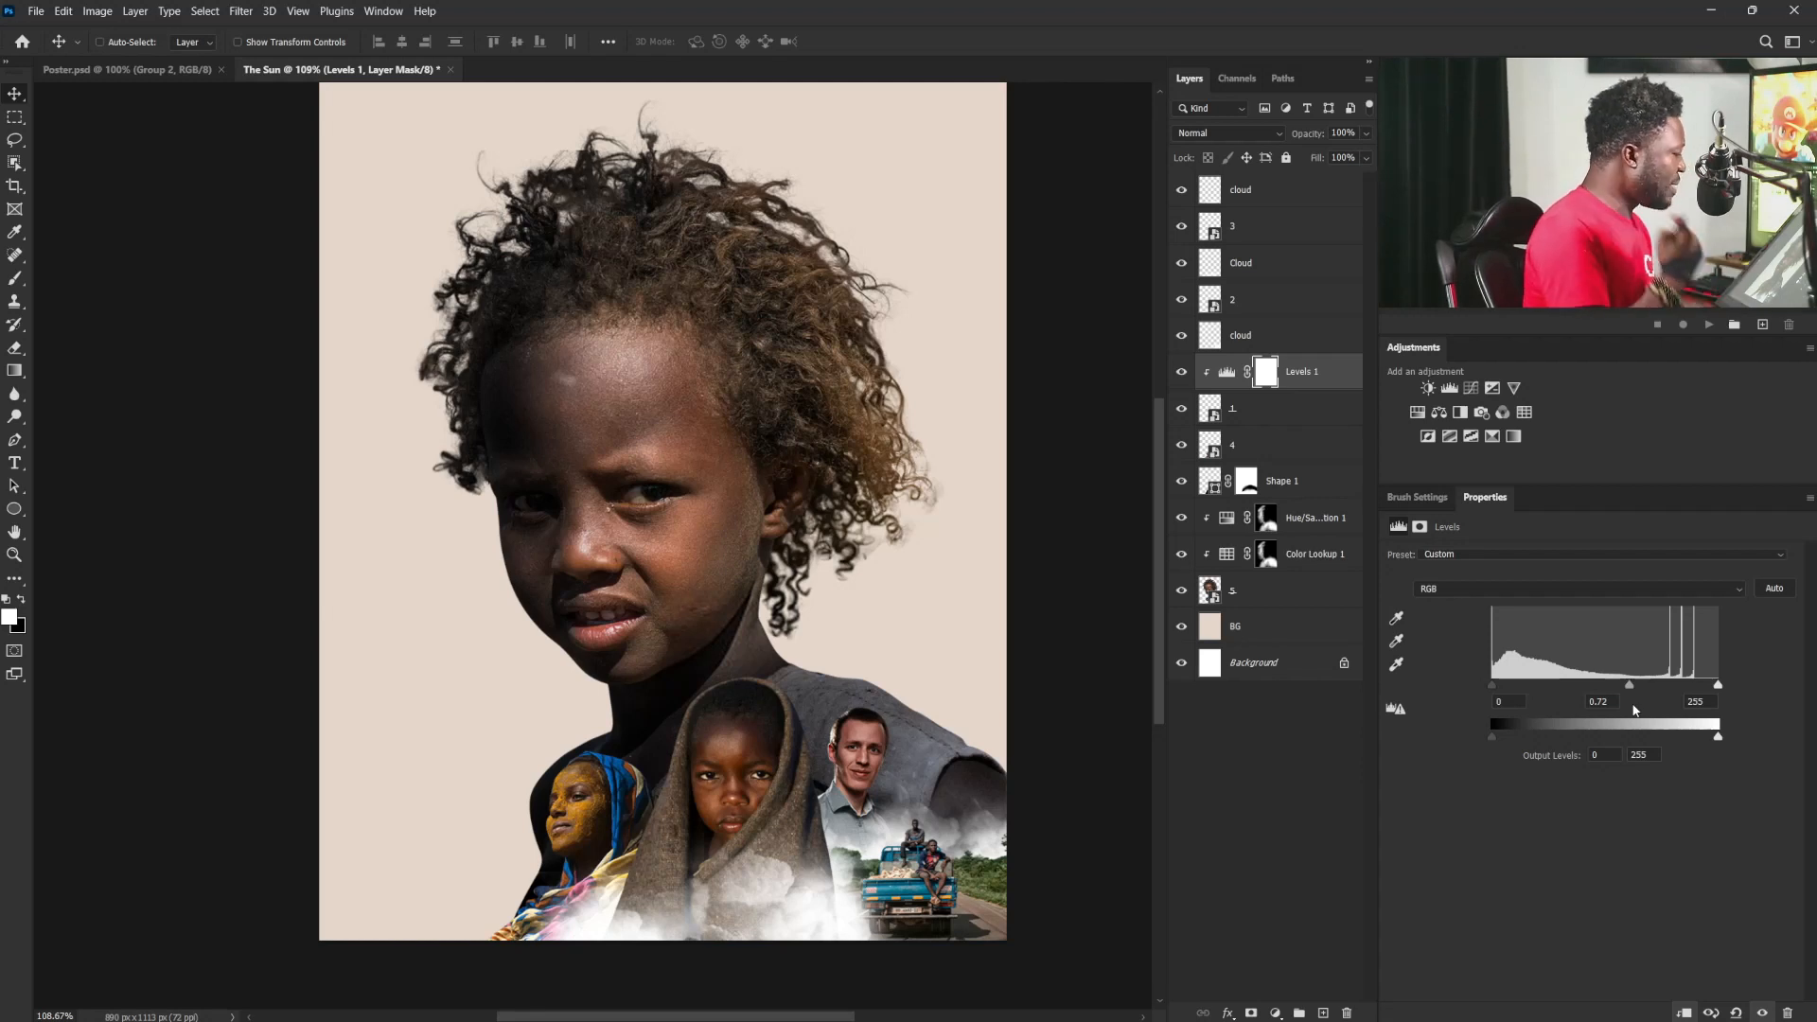
Step: Add a Curves adjustment clipped to the headscarfed woman's layer 4 and place a curve point at input 61, output 55
right_click(585, 806)
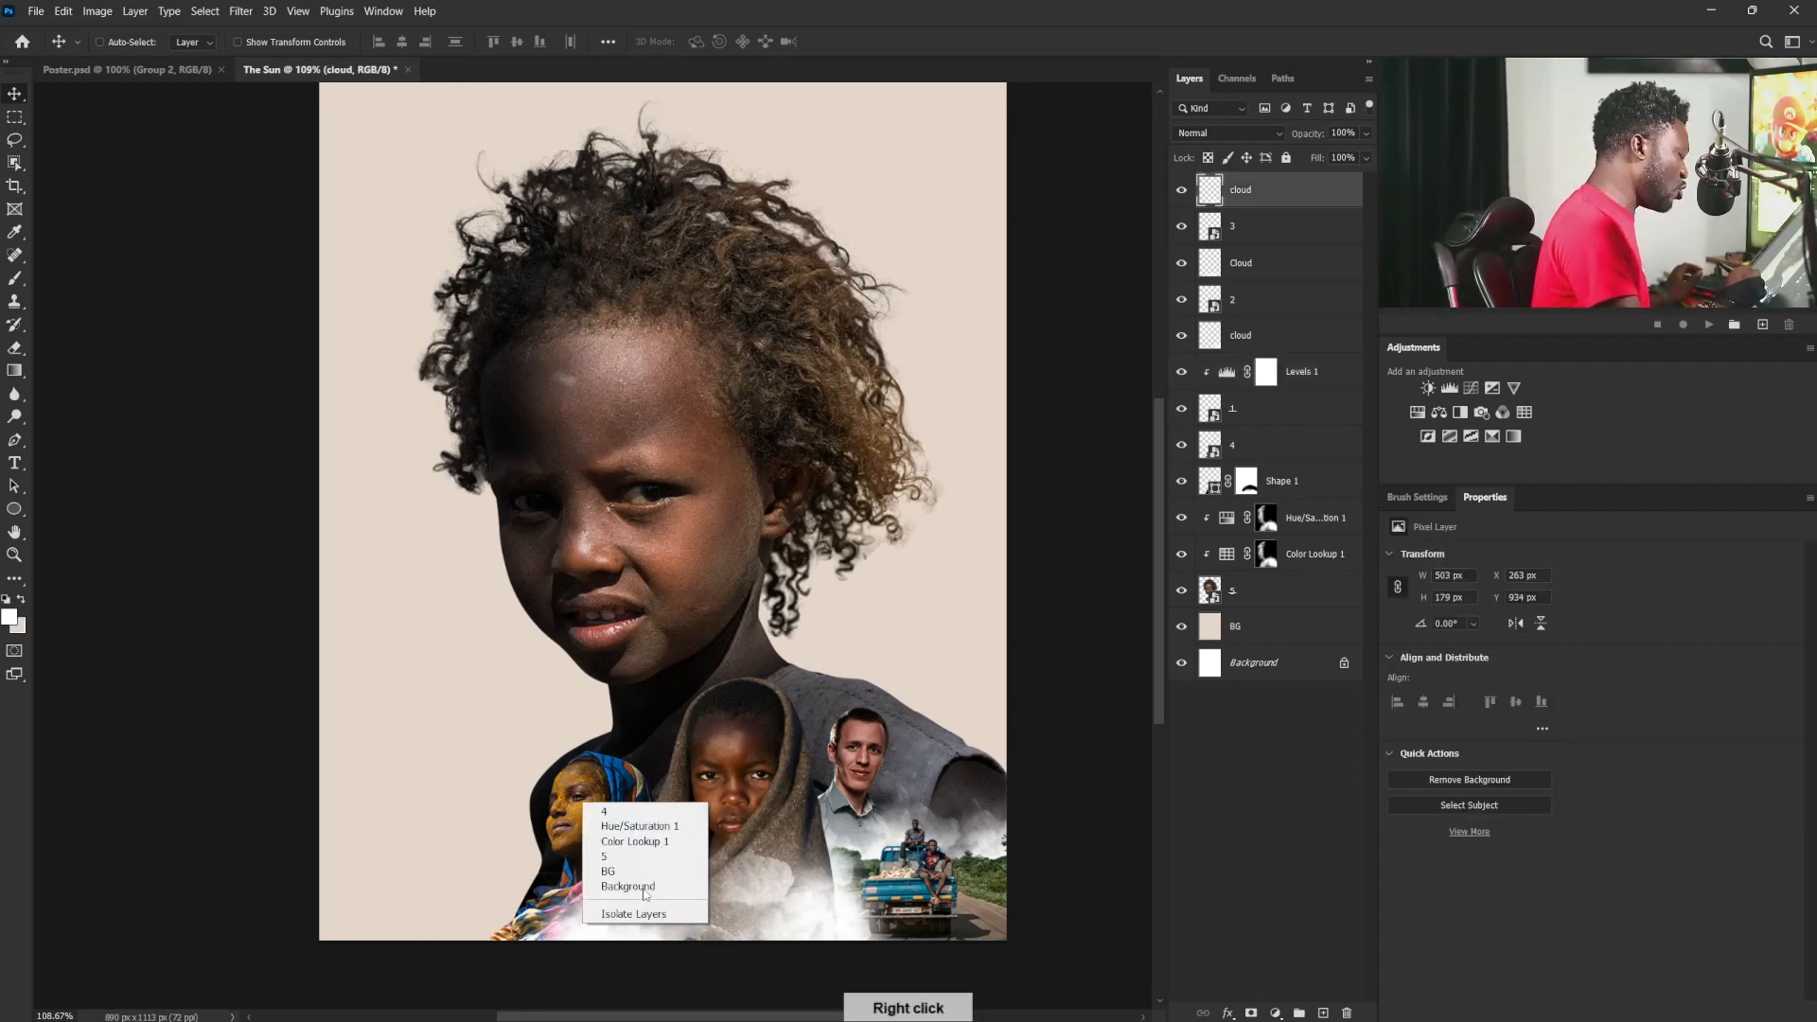
click(625, 812)
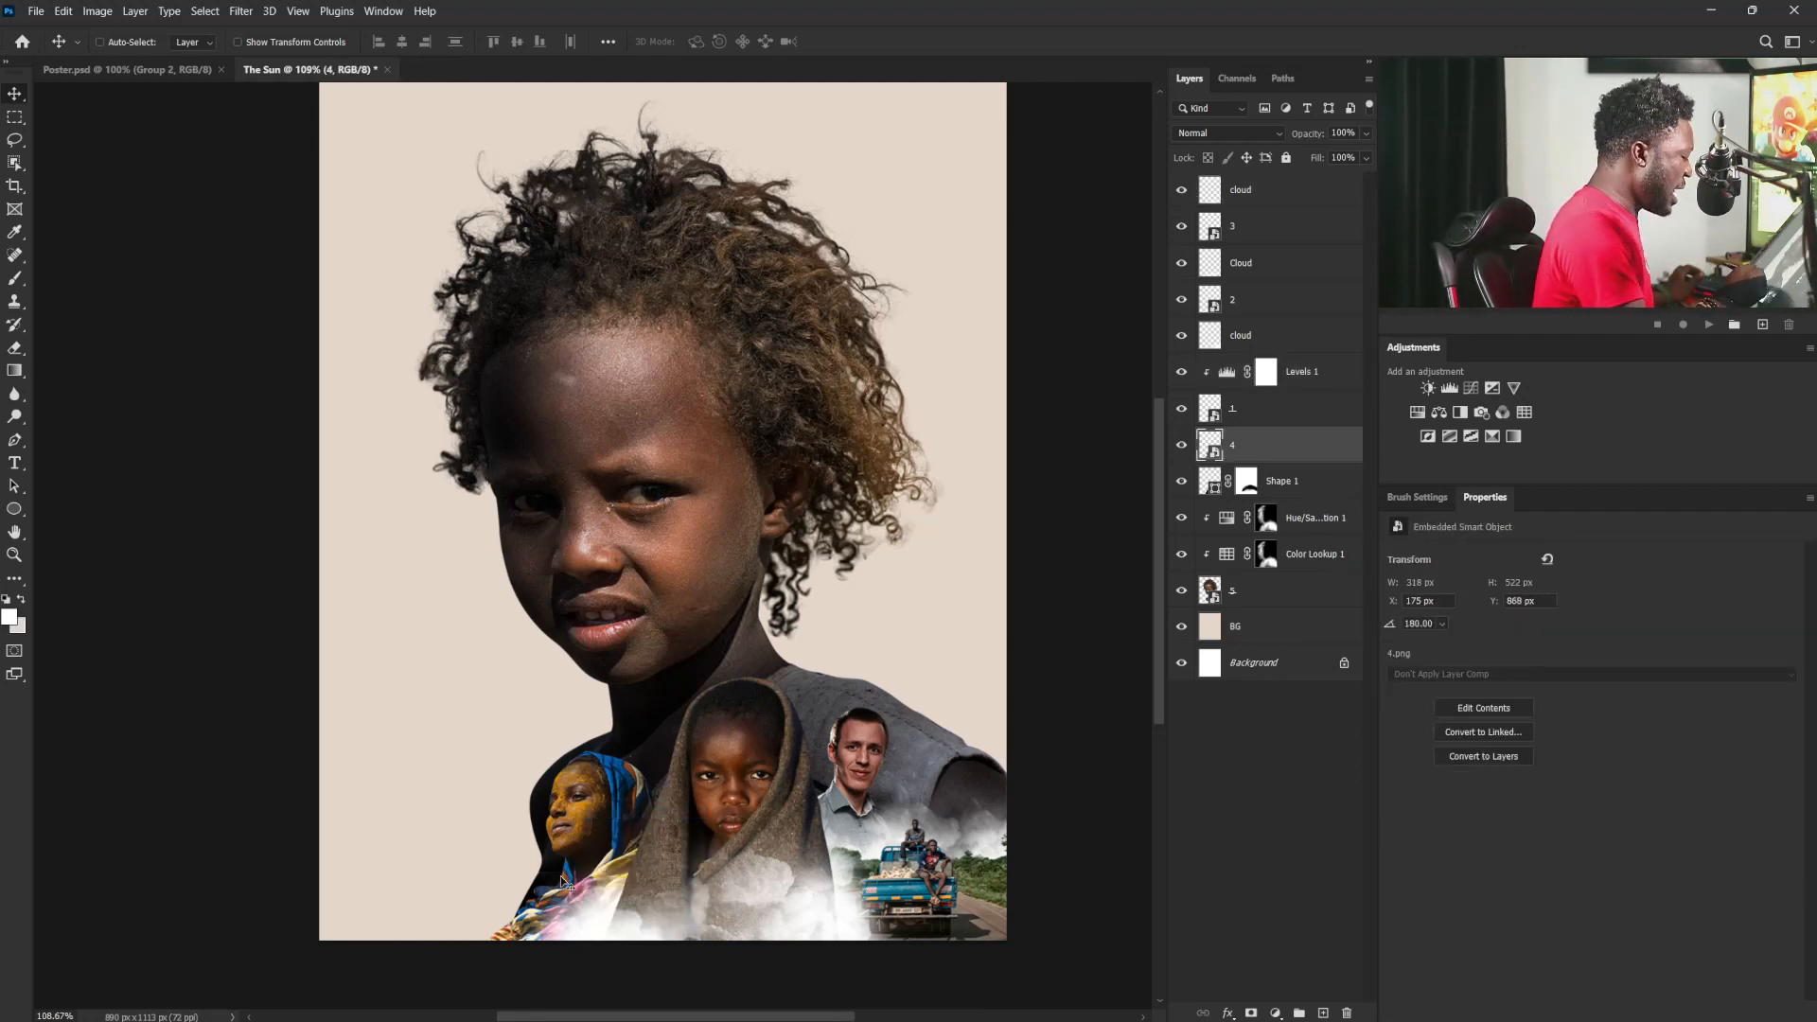
click(1466, 389)
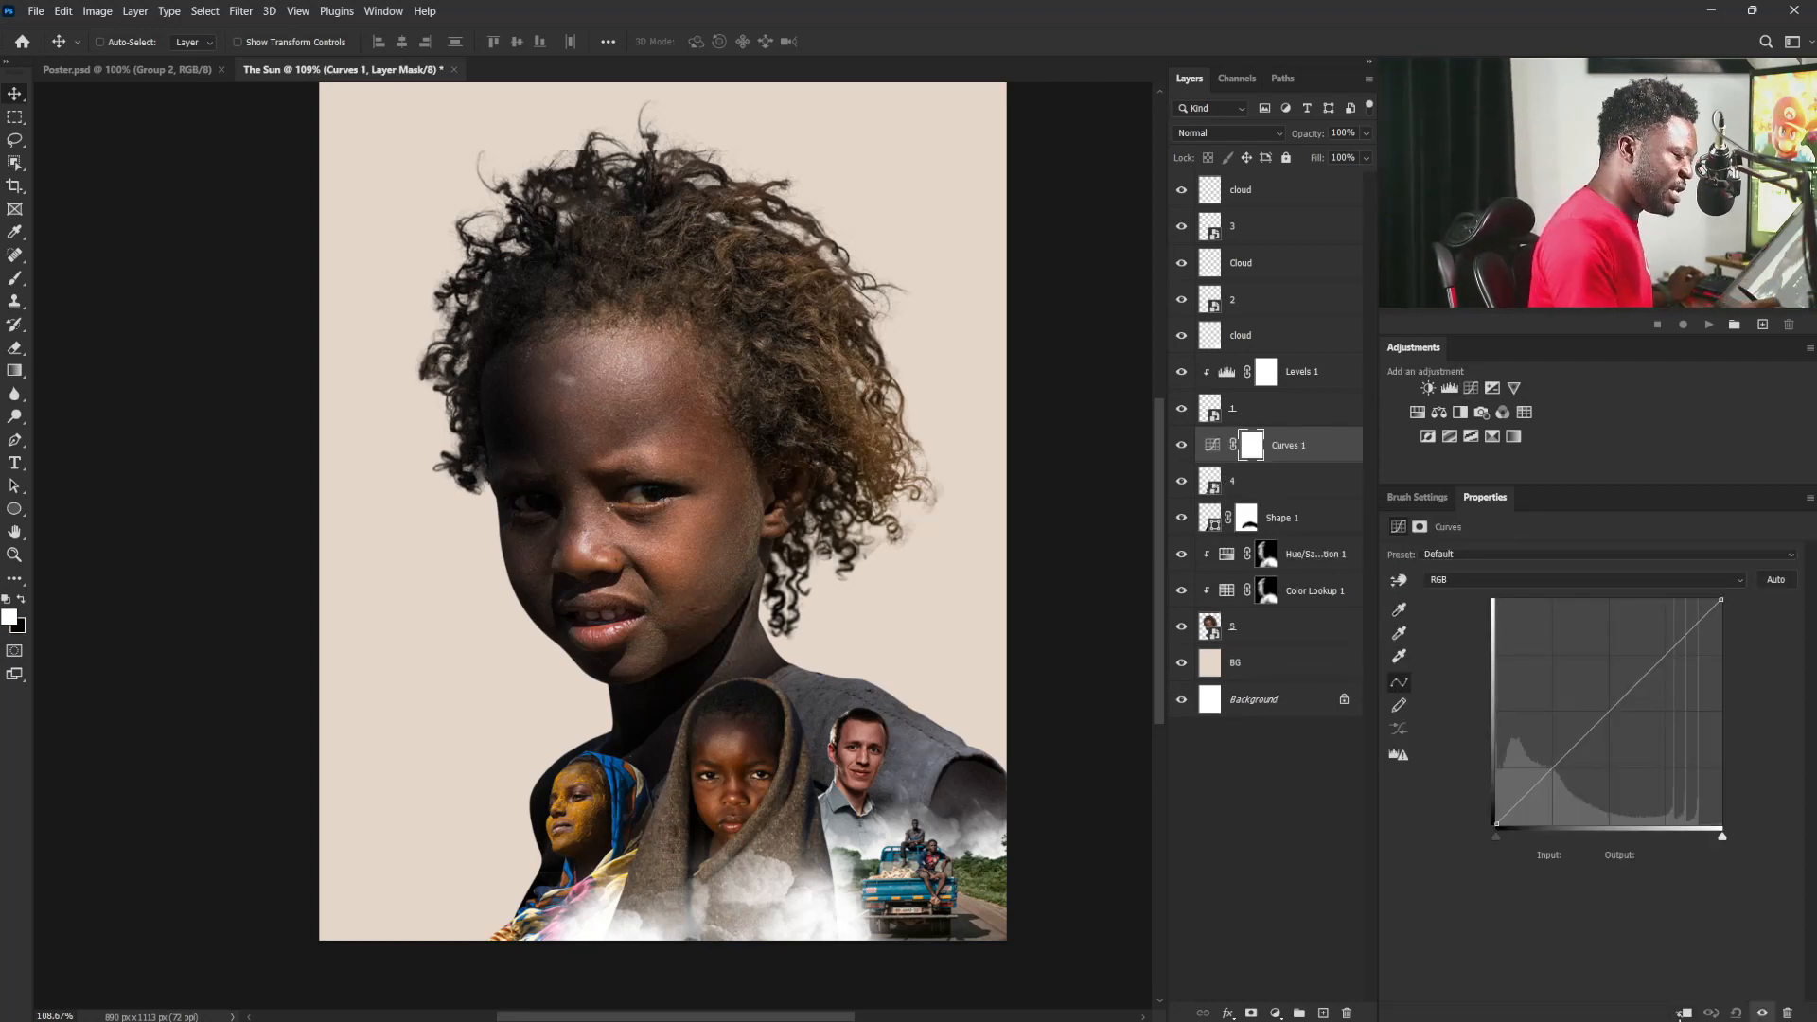
click(1684, 1008)
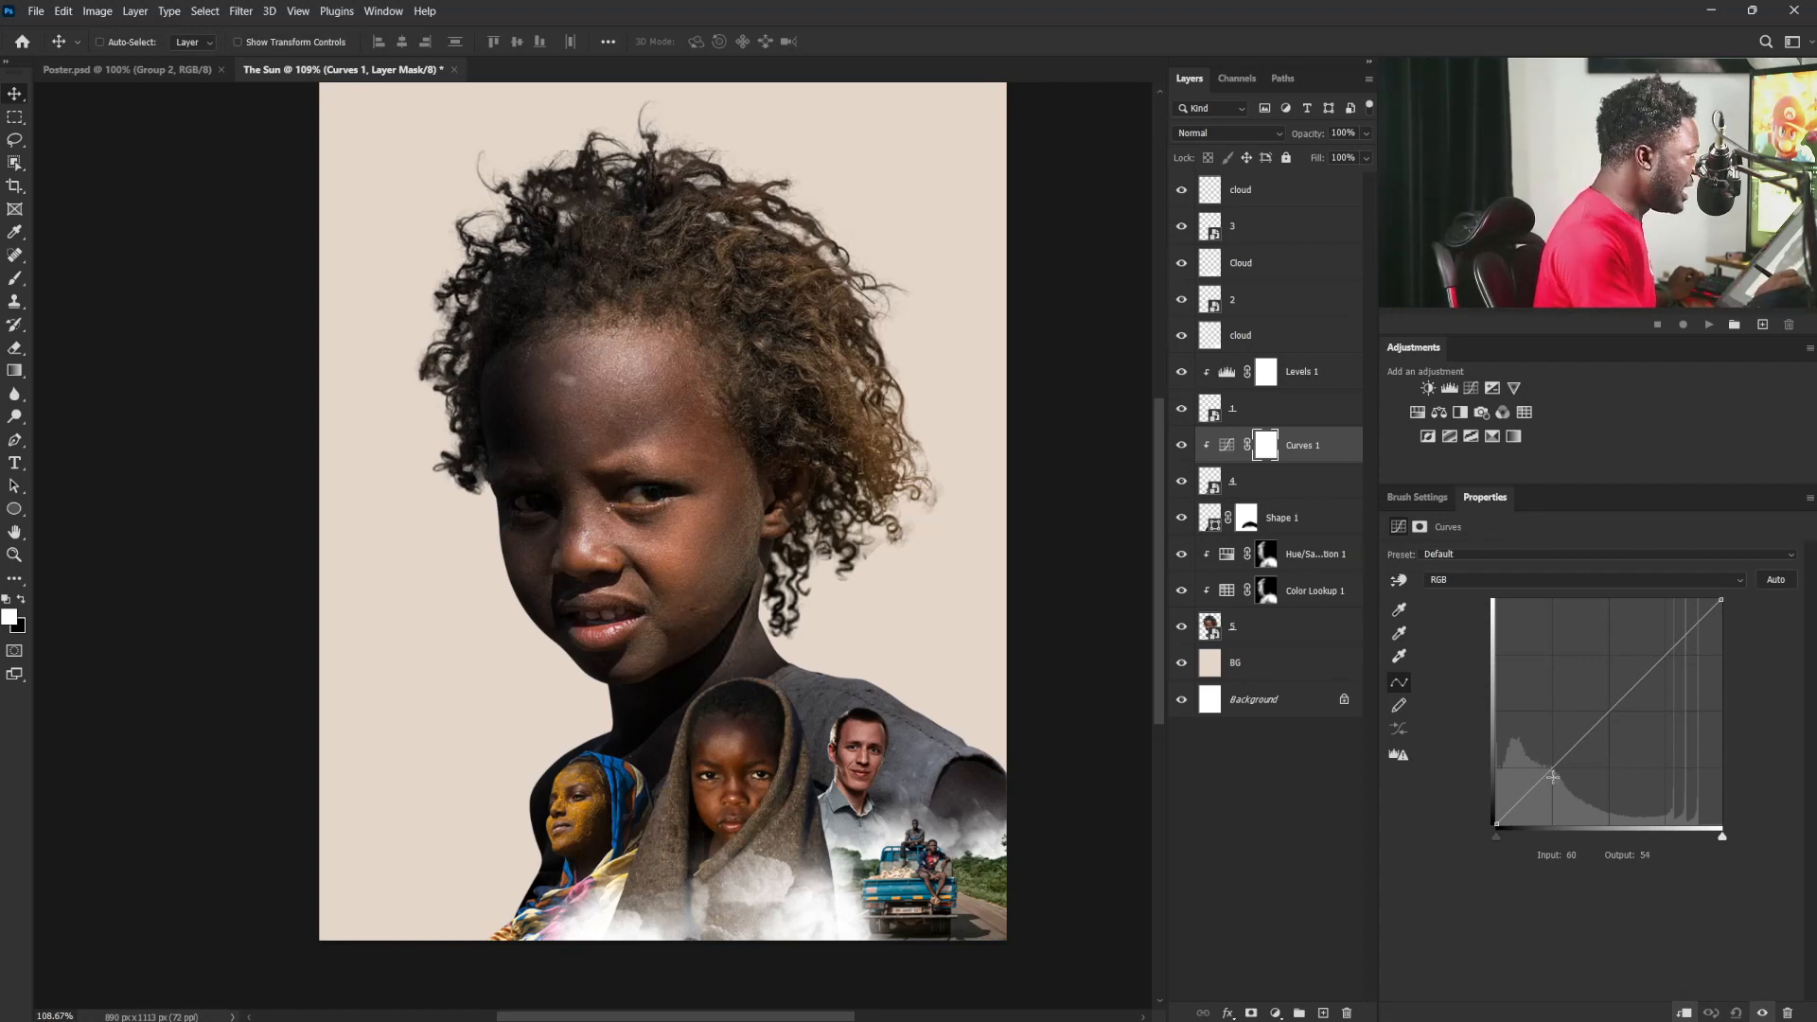
drag(1553, 777, 1546, 764)
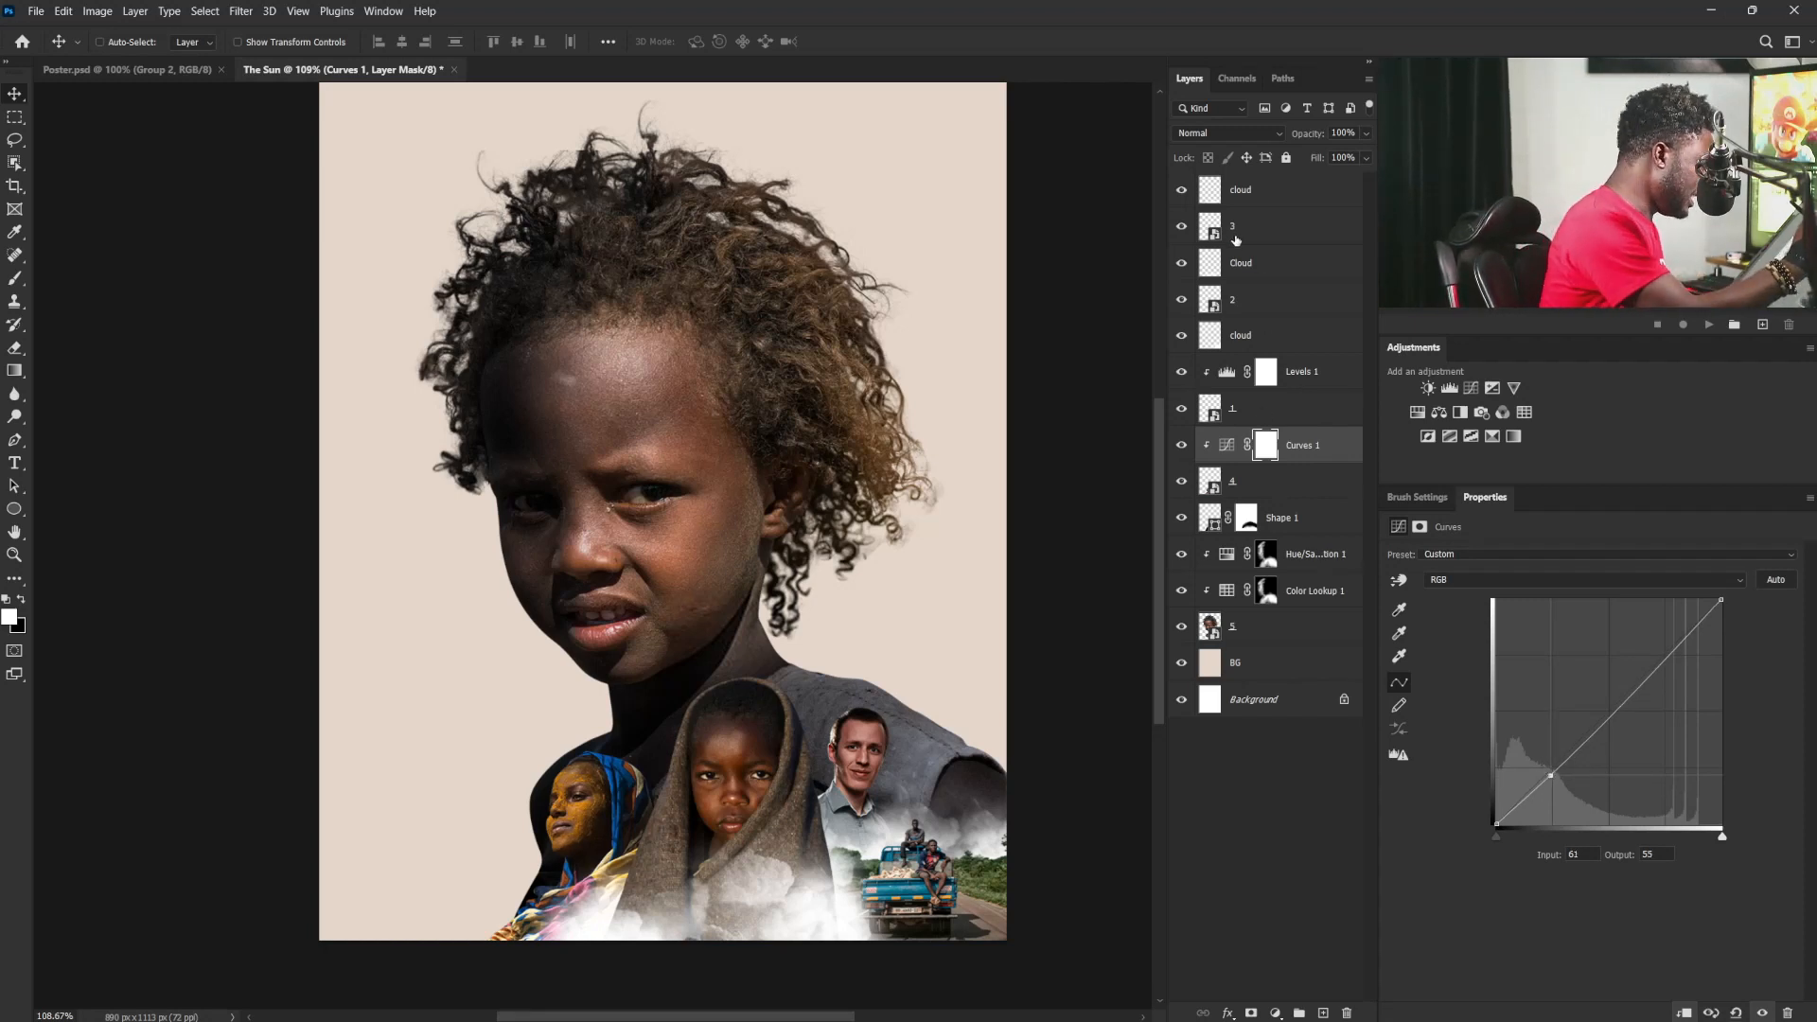
Step: Paint white cloud along the poster's lower-left edge on the Cloud layer using the 789 cloud brush reduced to 125 px
click(1260, 333)
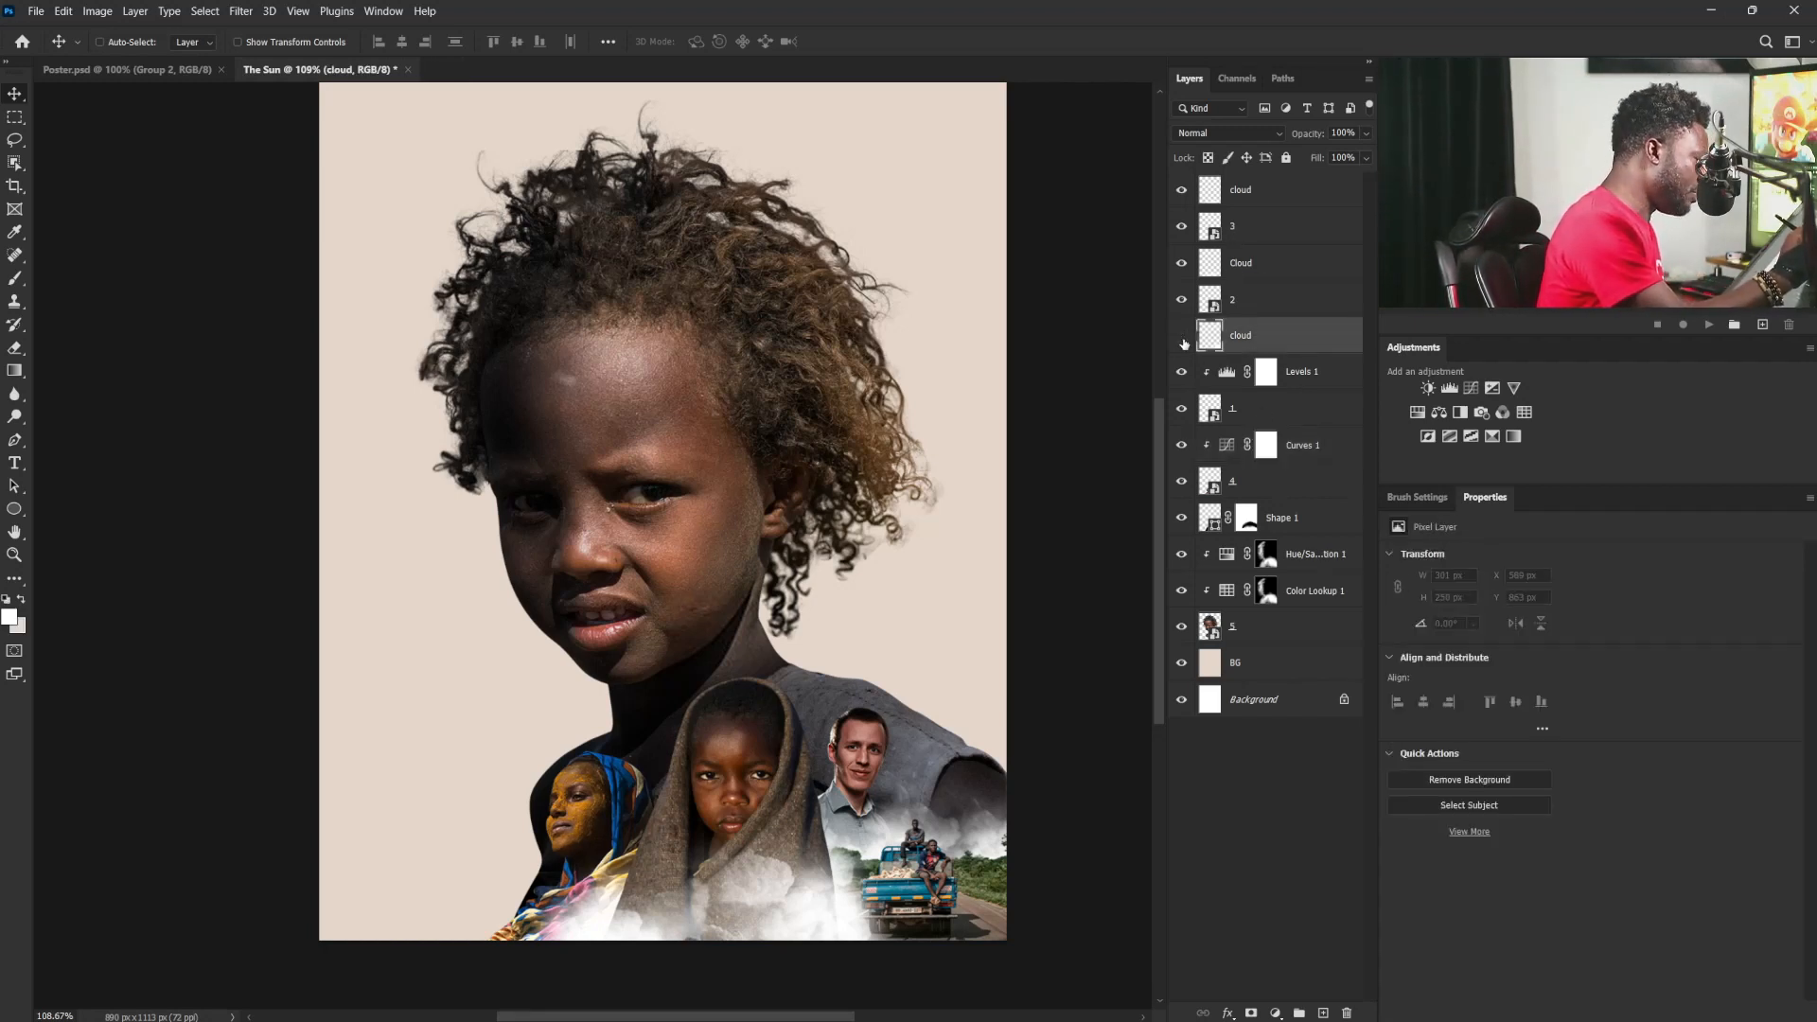
click(1244, 260)
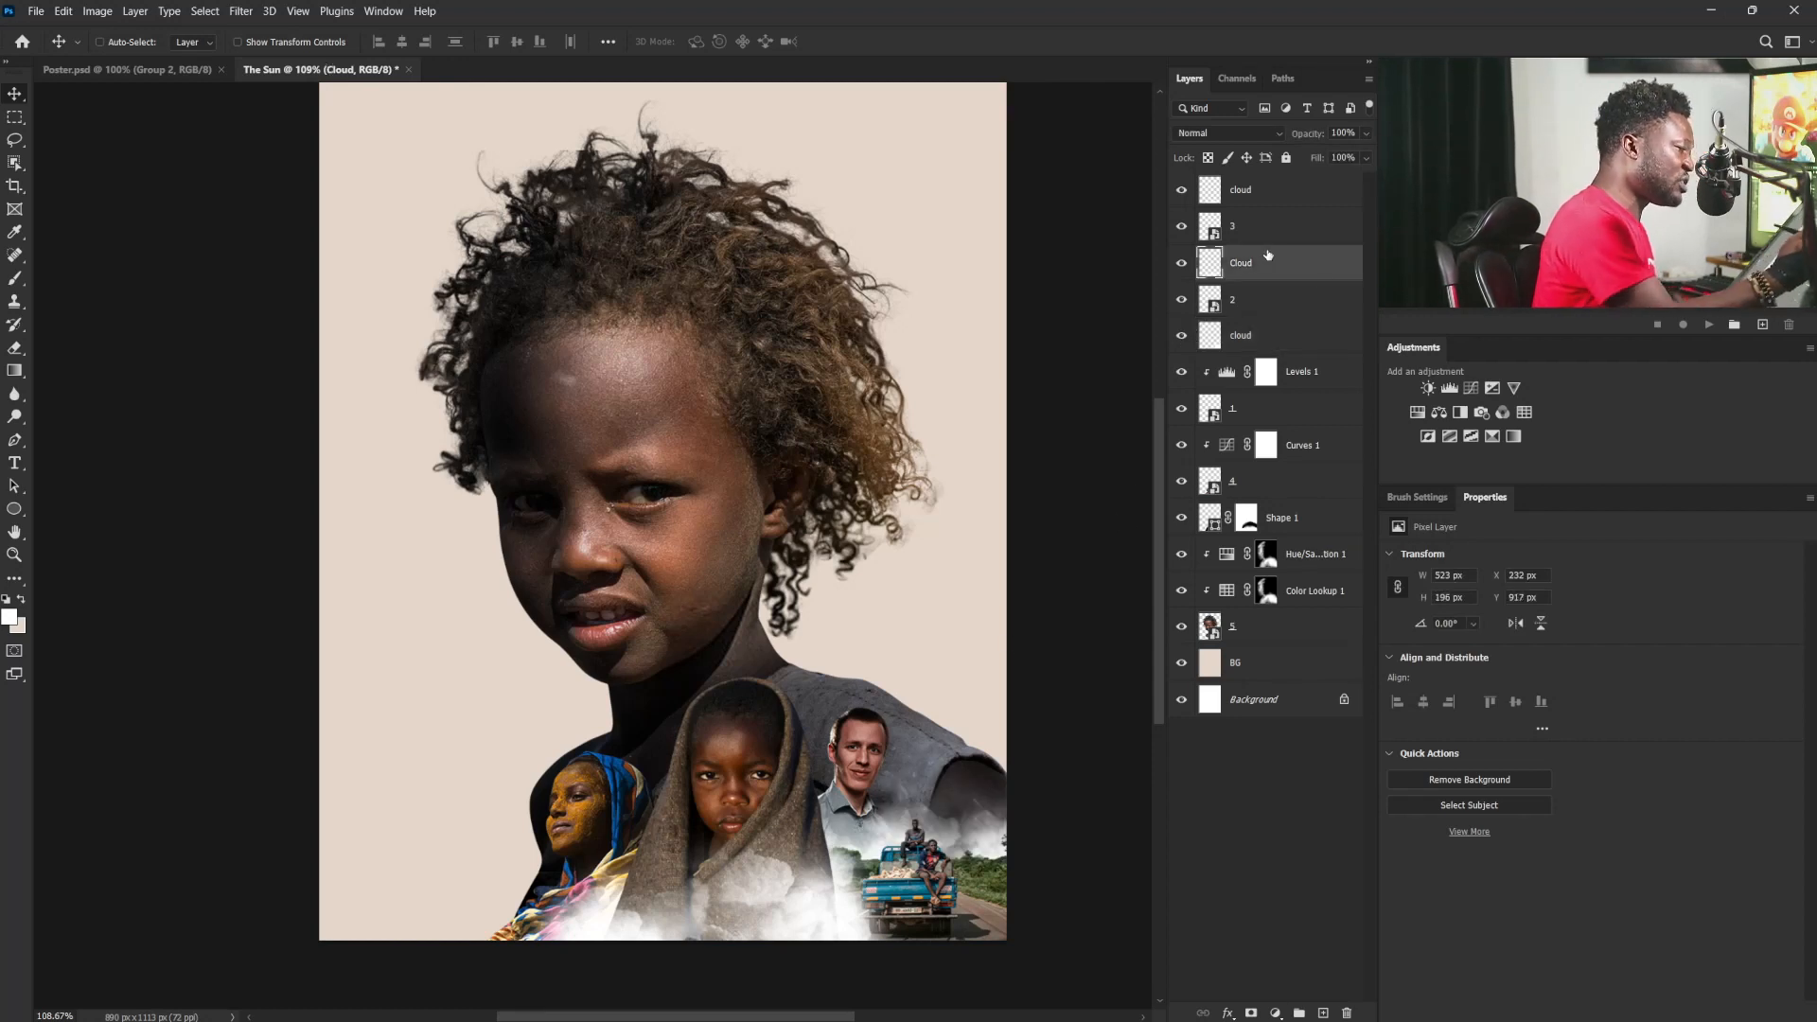
key(b)
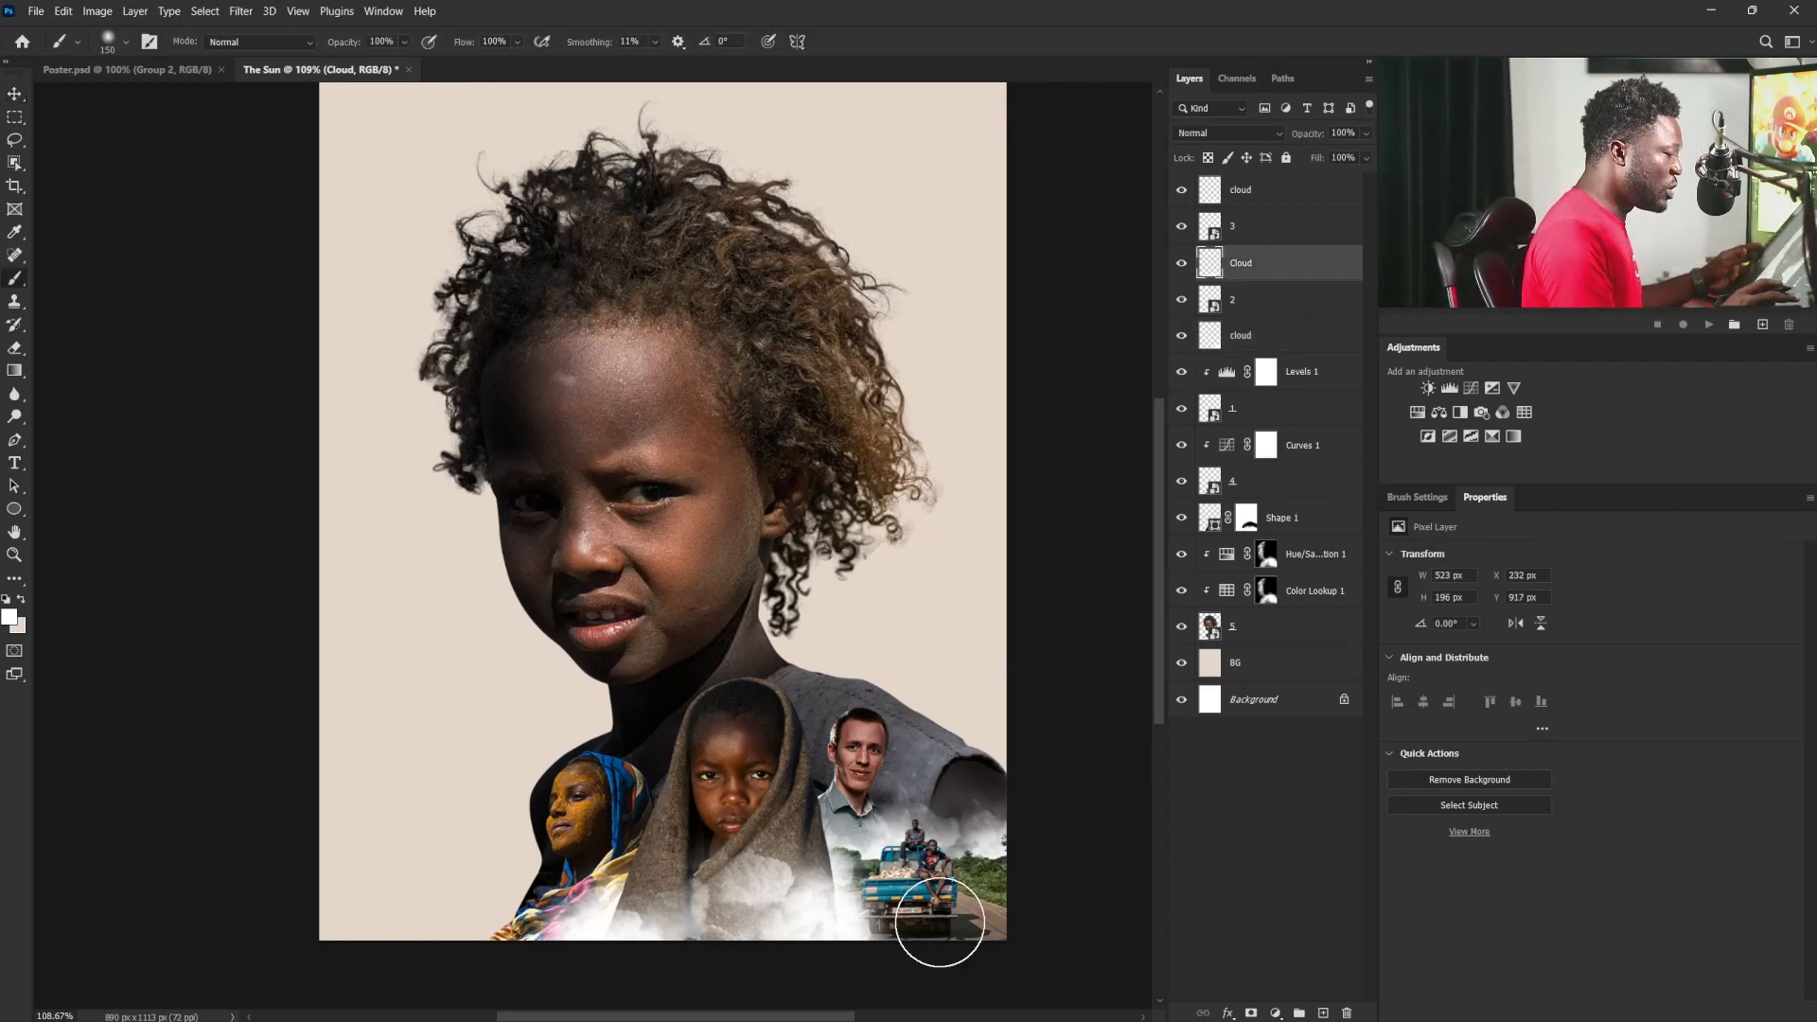
click(1427, 499)
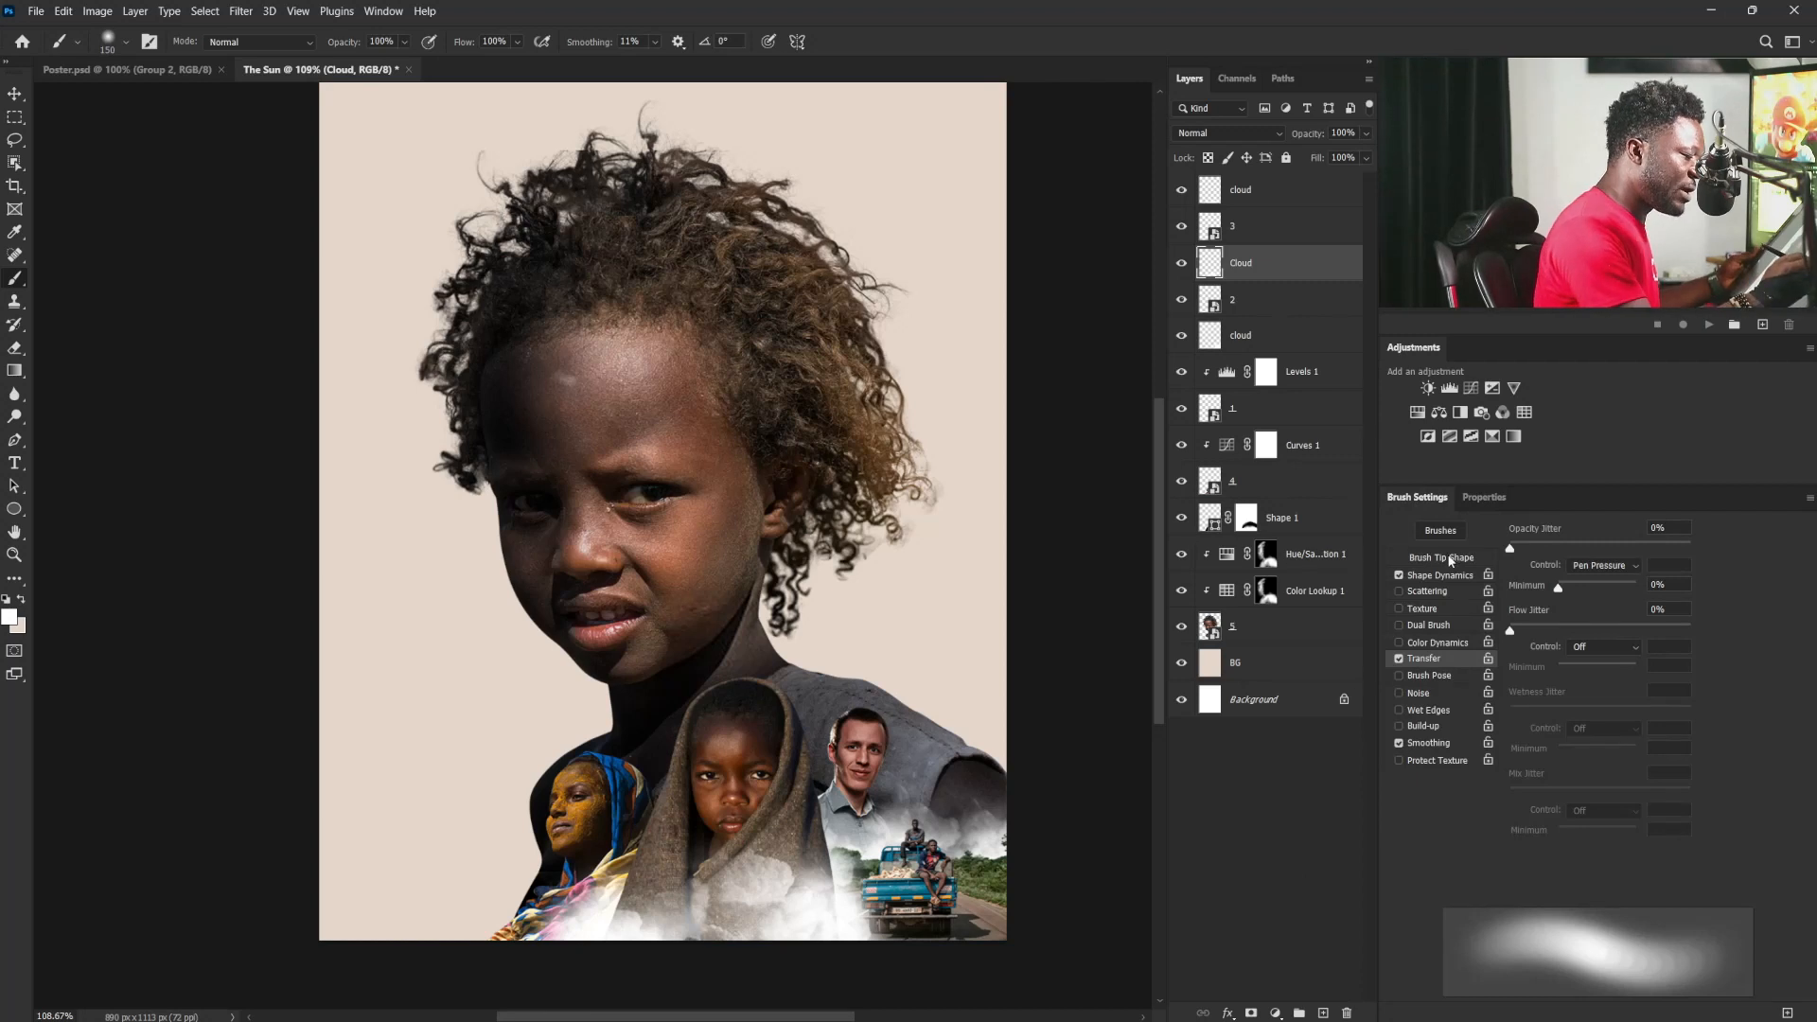
click(1450, 558)
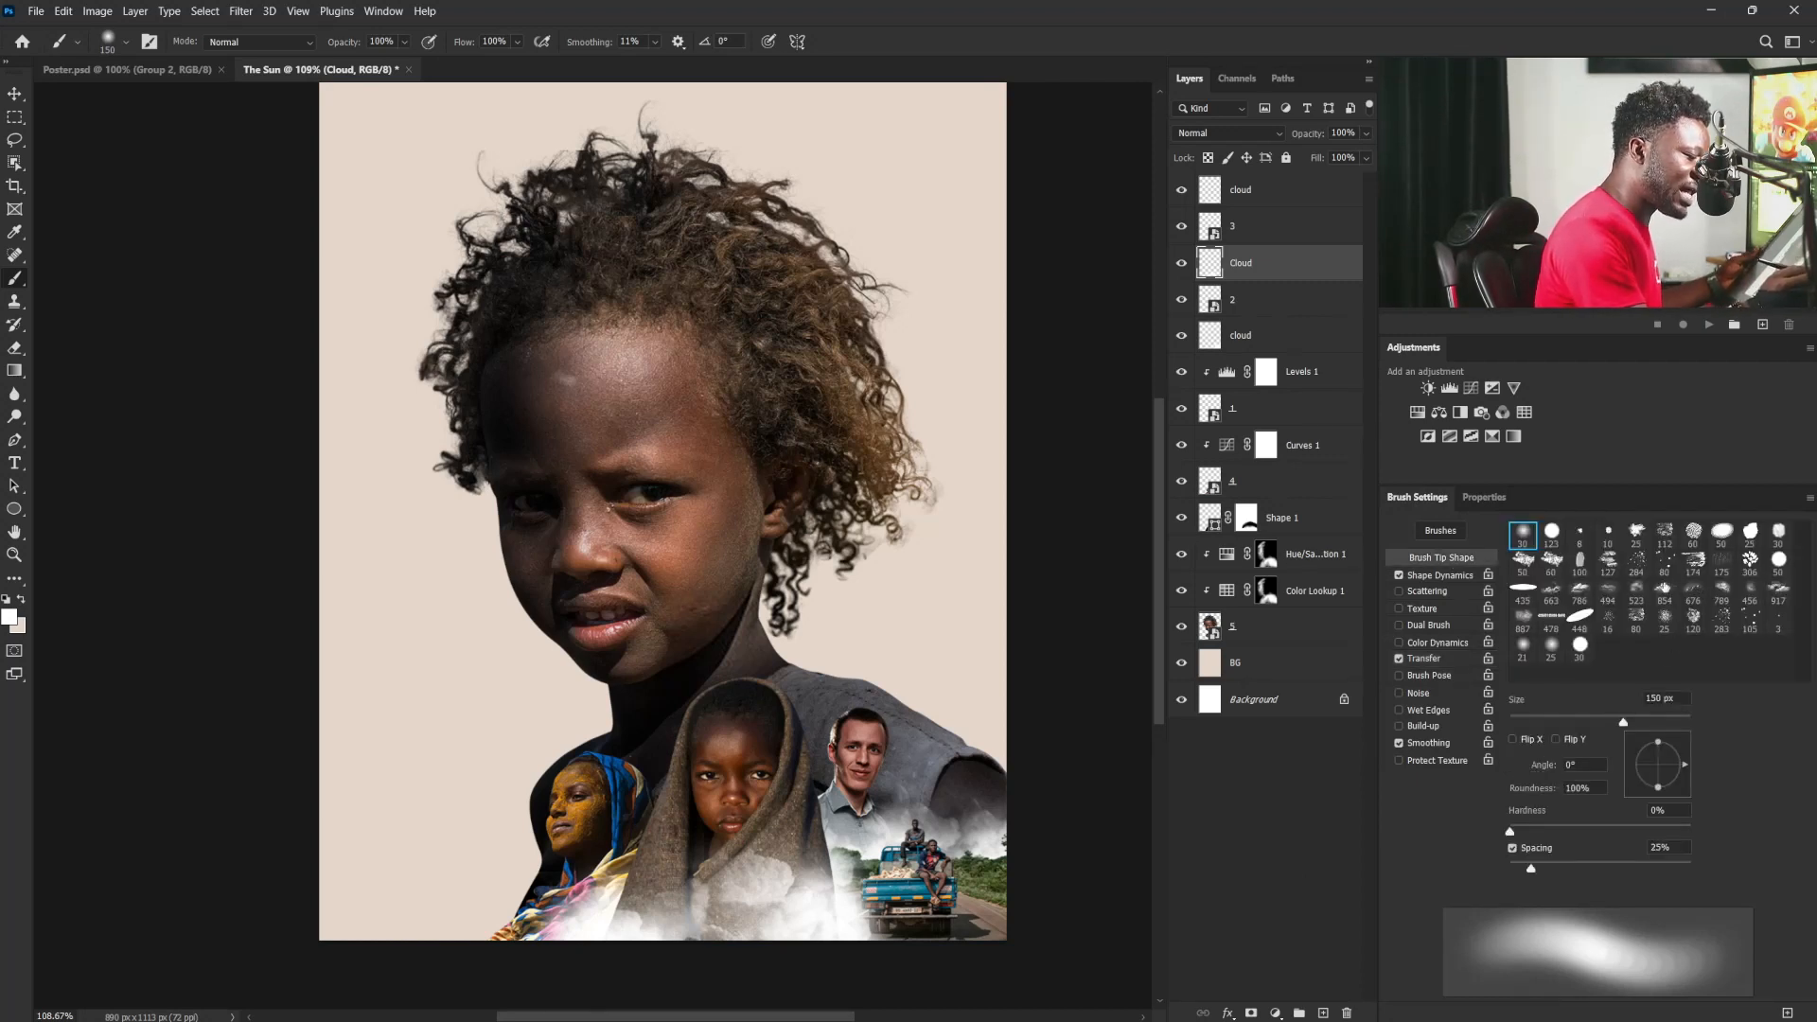
click(1721, 598)
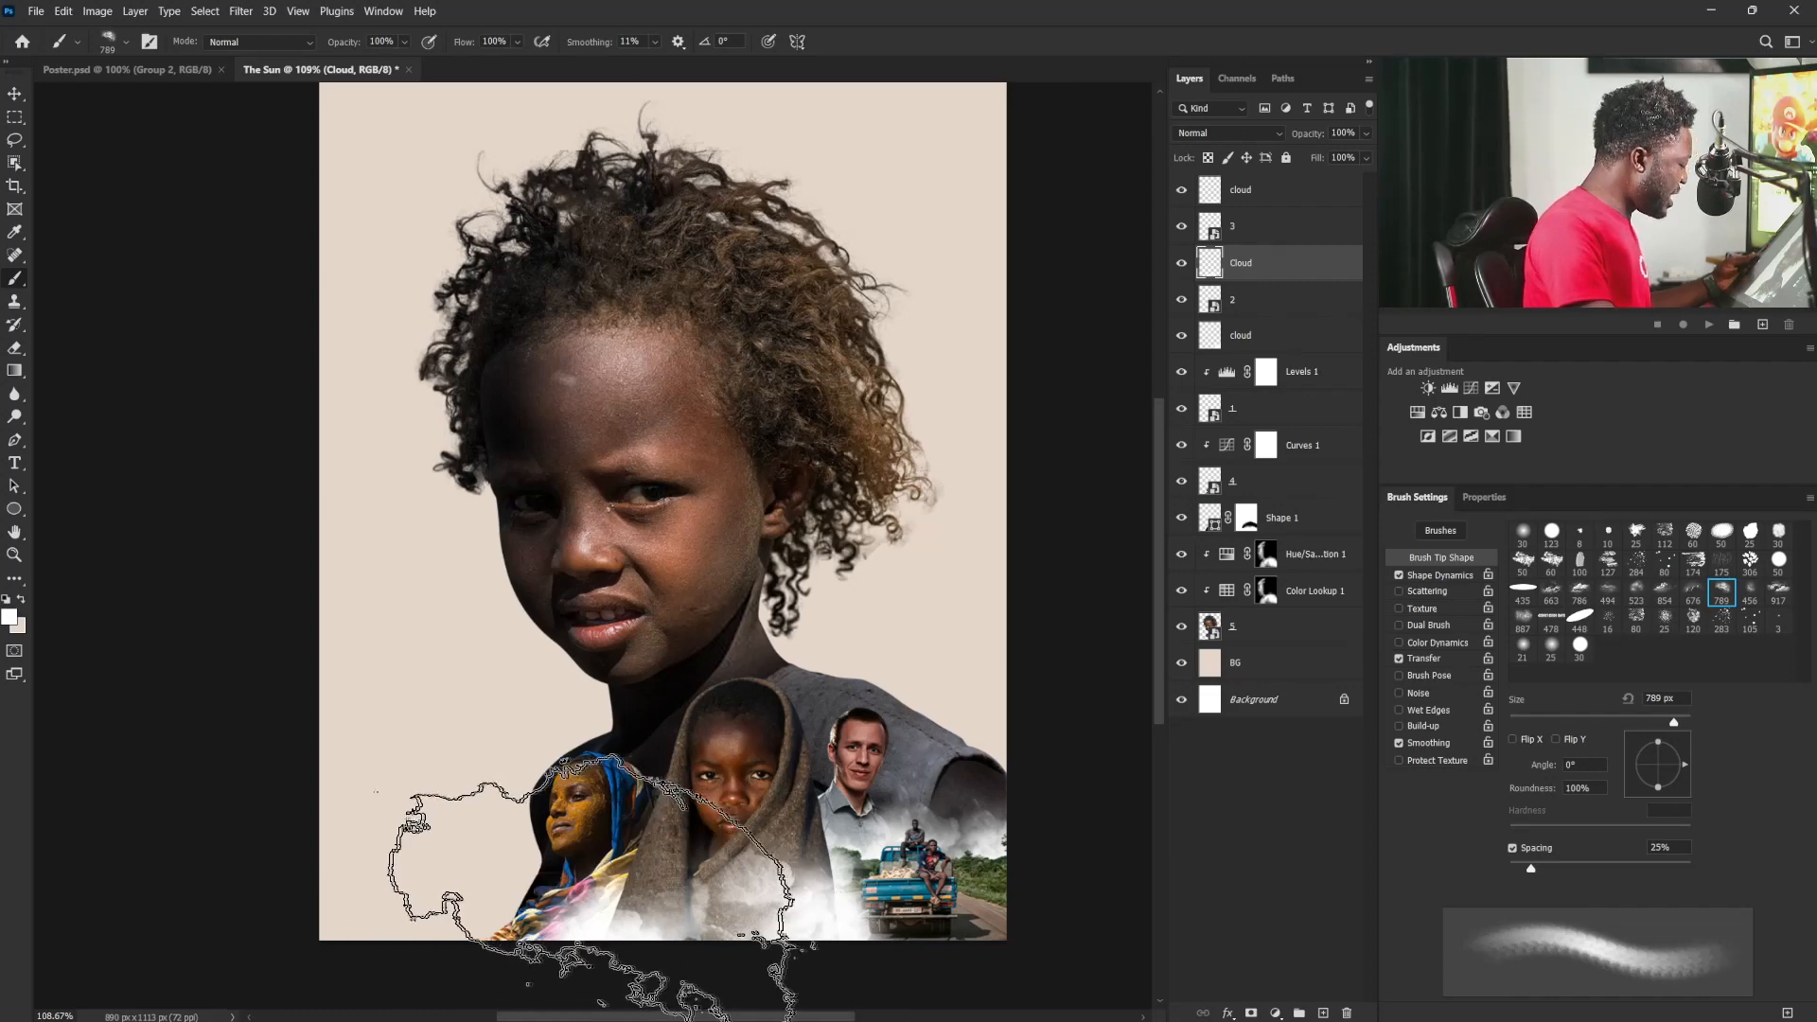
key(bracketleft)
key(bracketleft)
key(bracketleft)
key(bracketleft)
key(bracketleft)
key(bracketleft)
key(bracketleft)
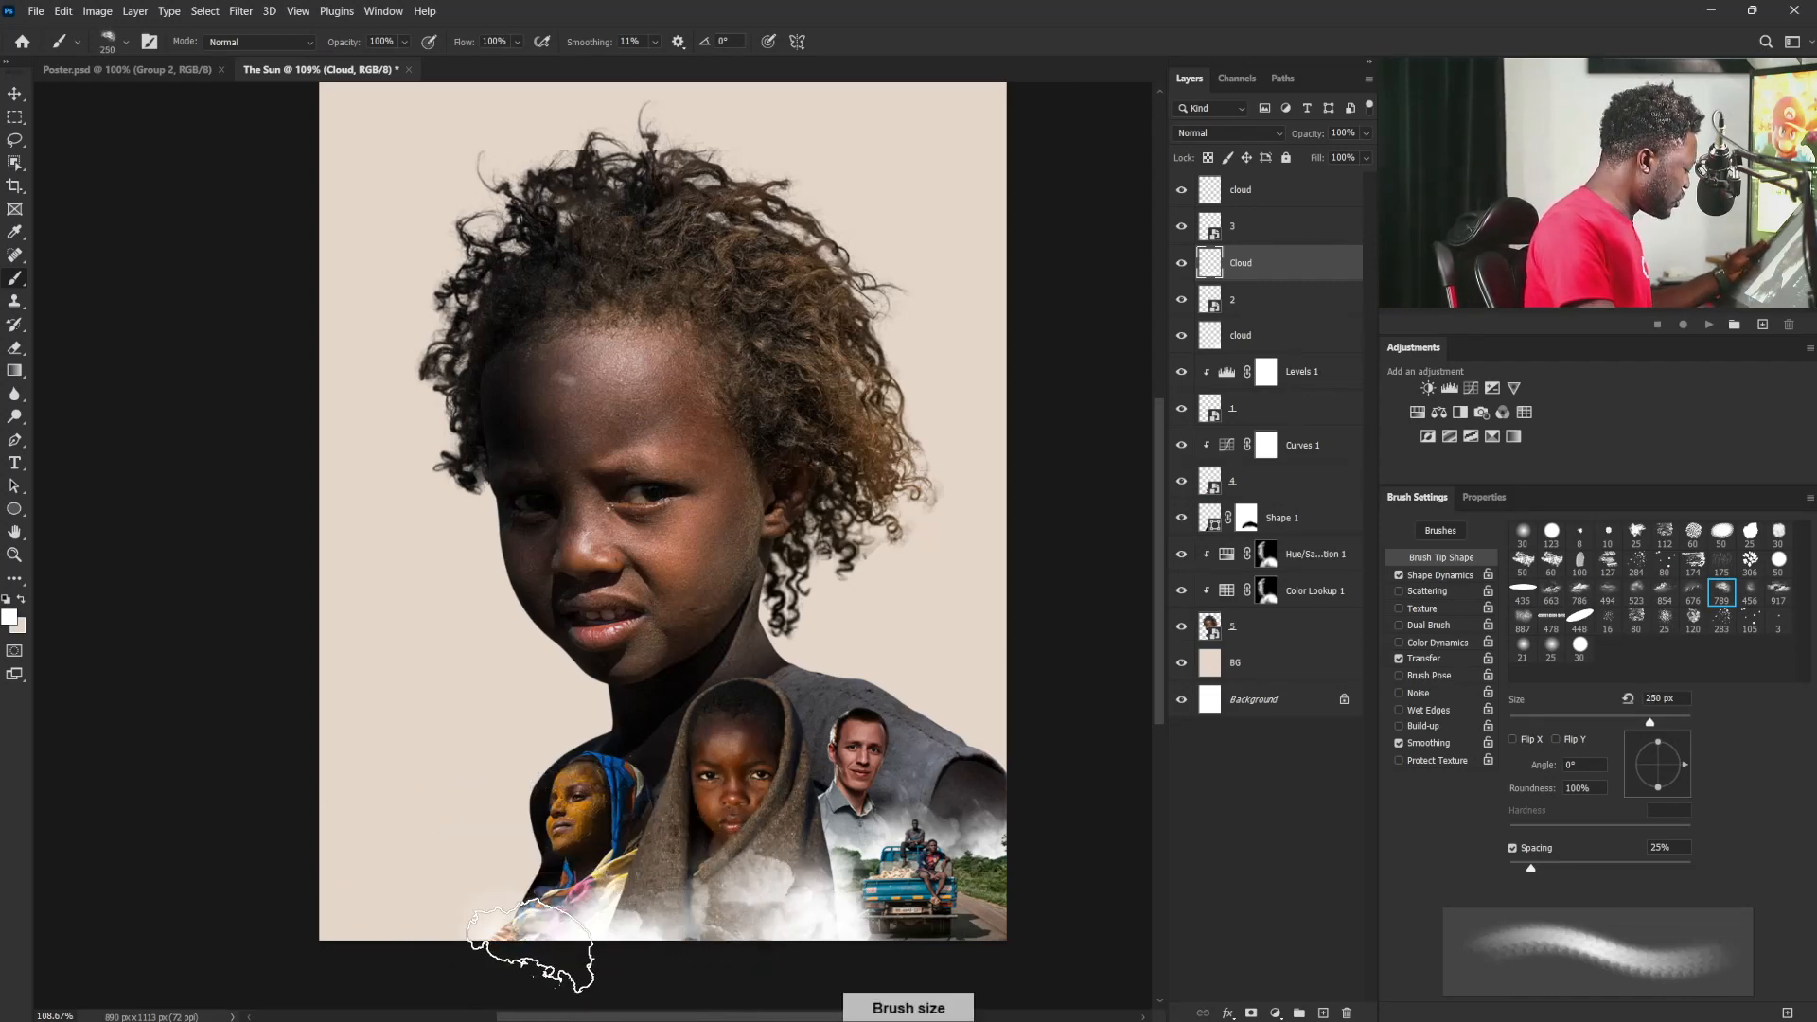
key(bracketleft)
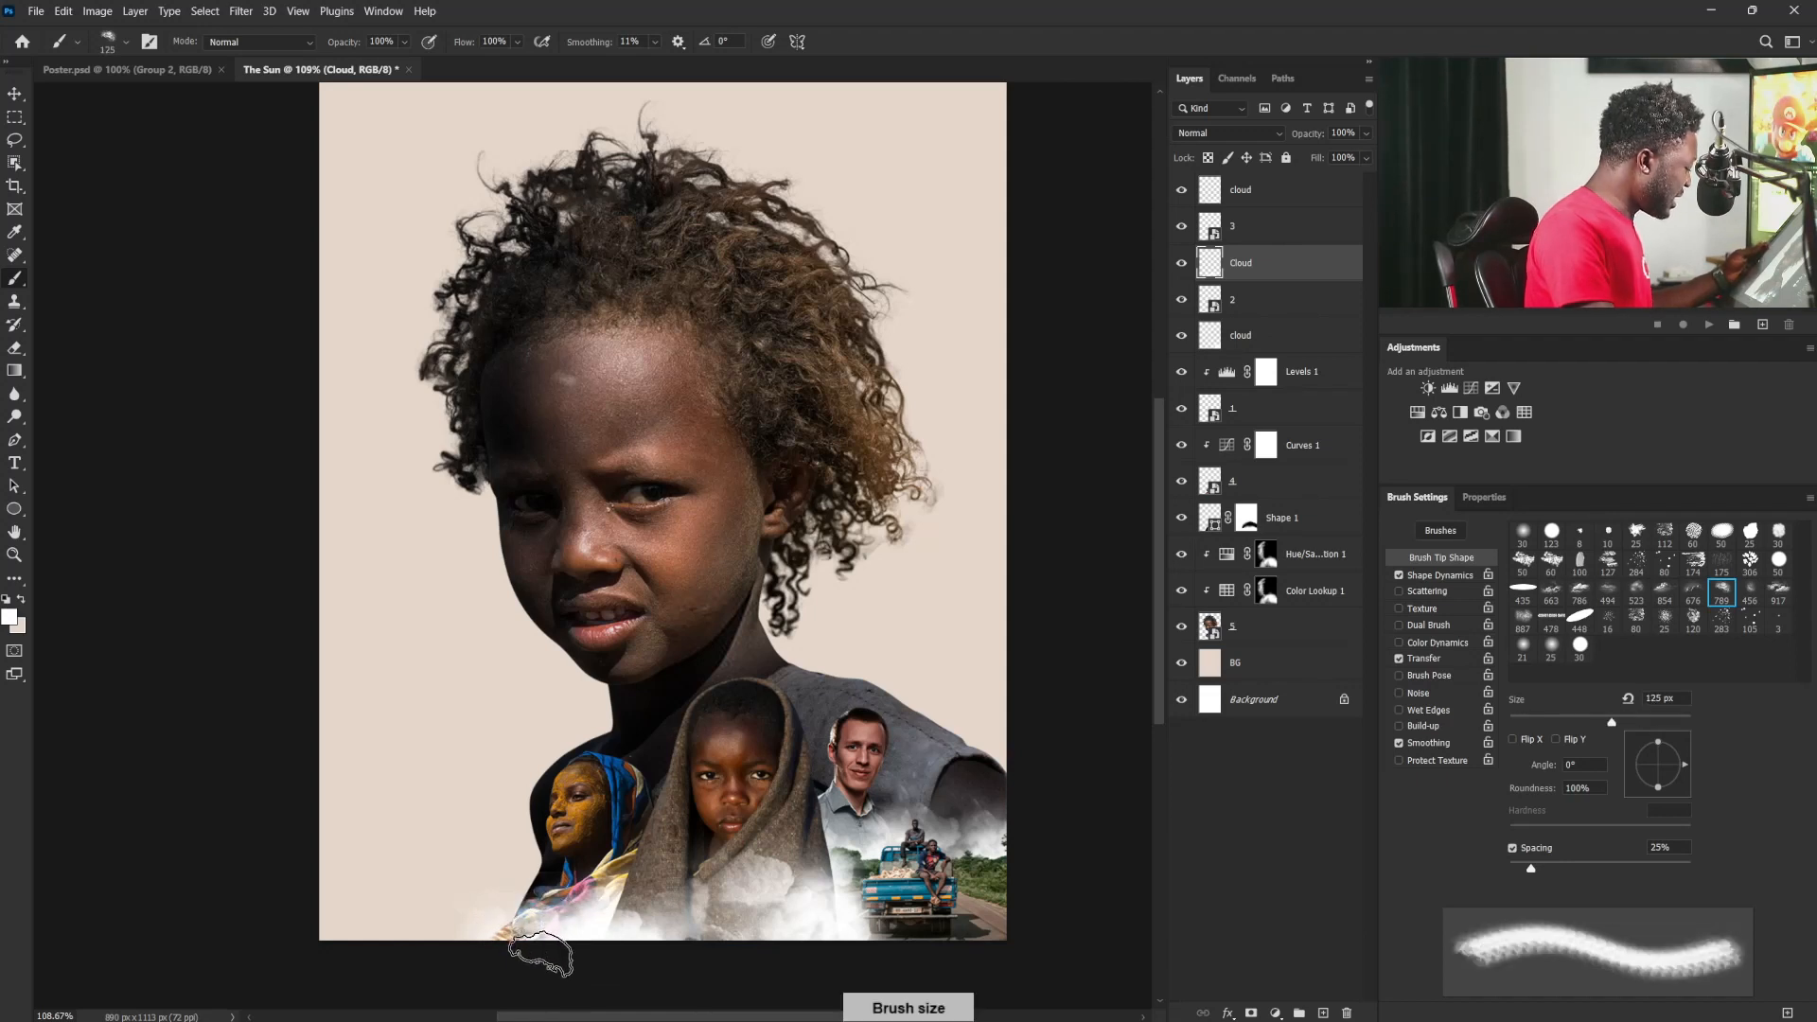
key(bracketleft)
key(bracketleft)
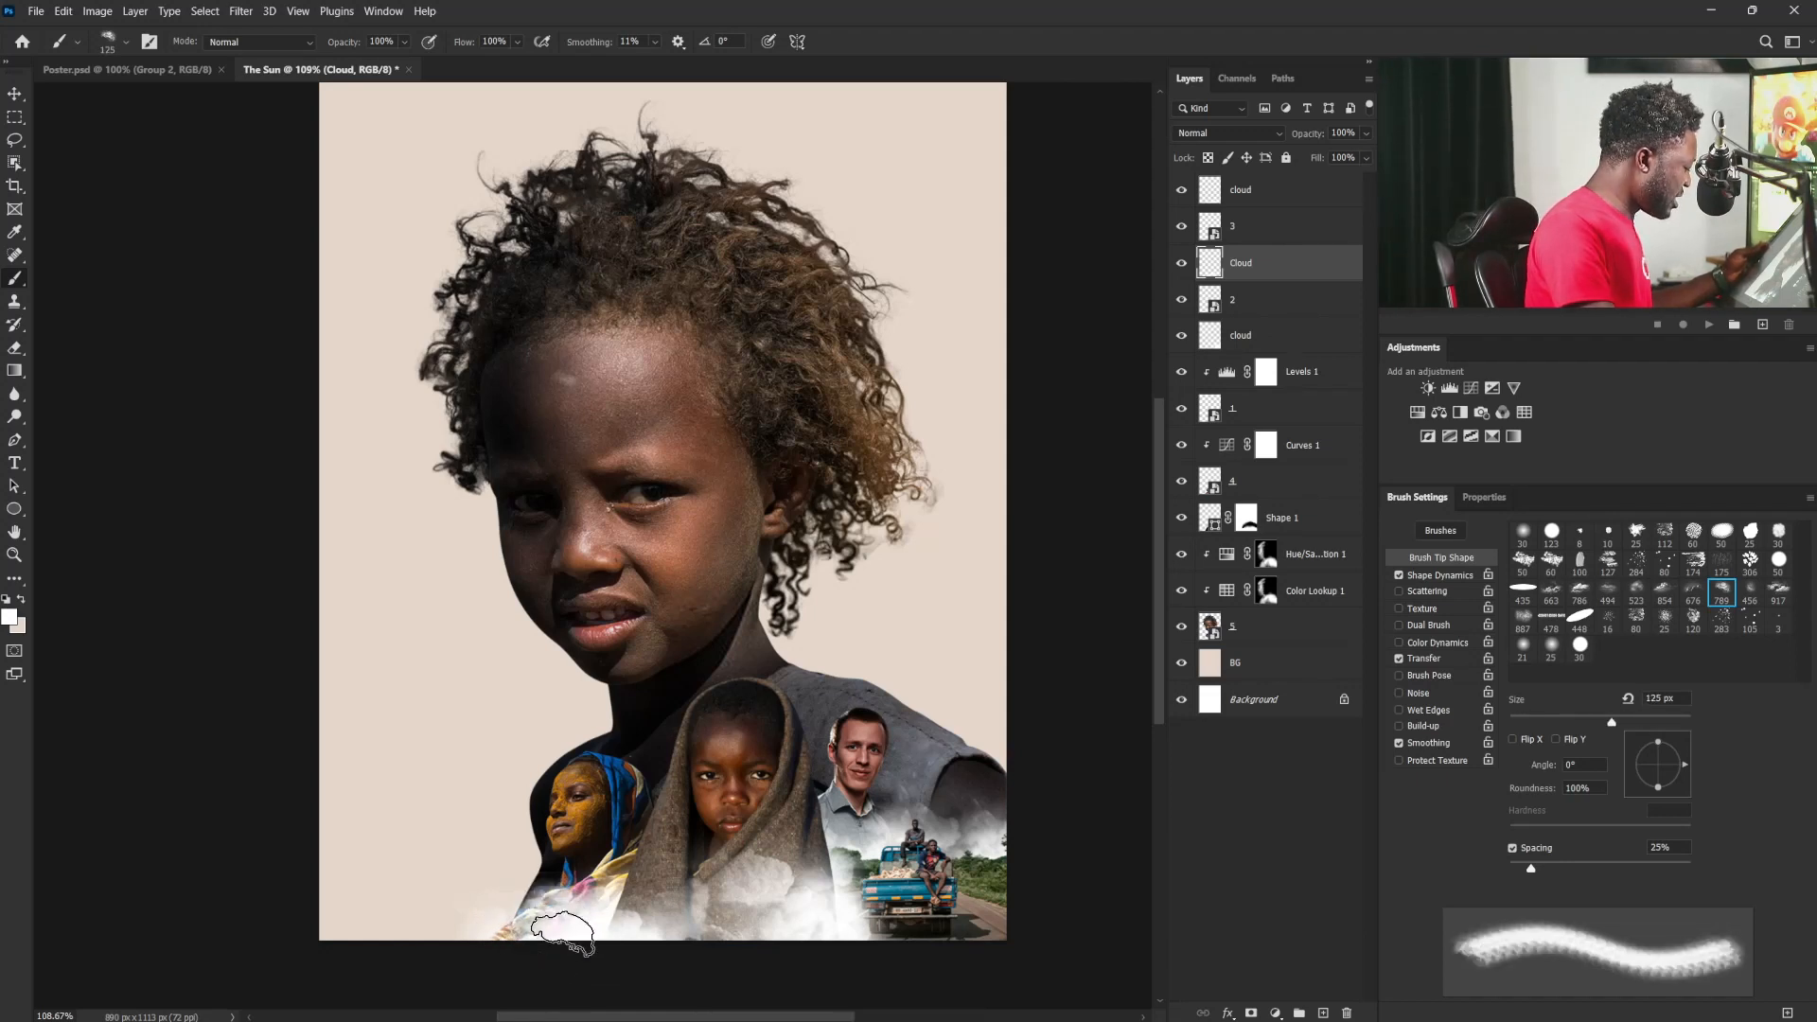
Step: Try painting cloud over the headscarfed woman's clothing on the cloud layer above Levels 1 with a 300 px brush, and undo it
click(1273, 337)
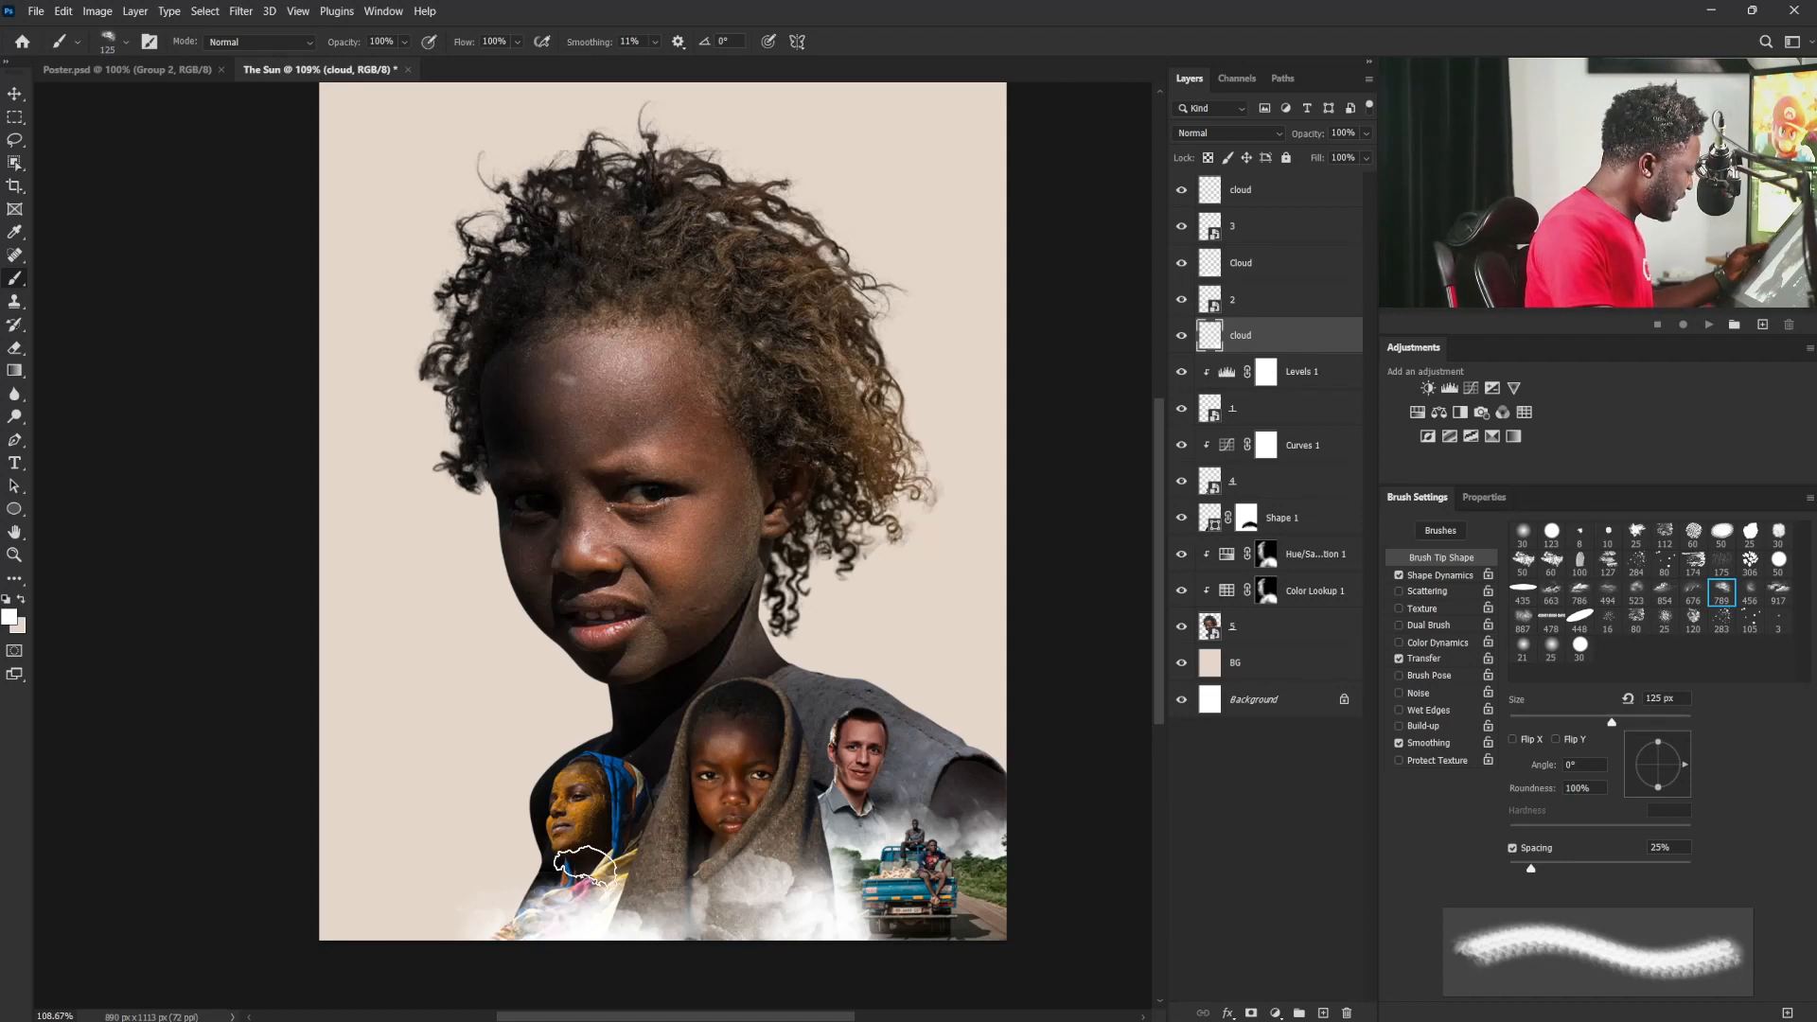
key(bracketright)
key(bracketright)
key(bracketright)
key(bracketright)
key(bracketright)
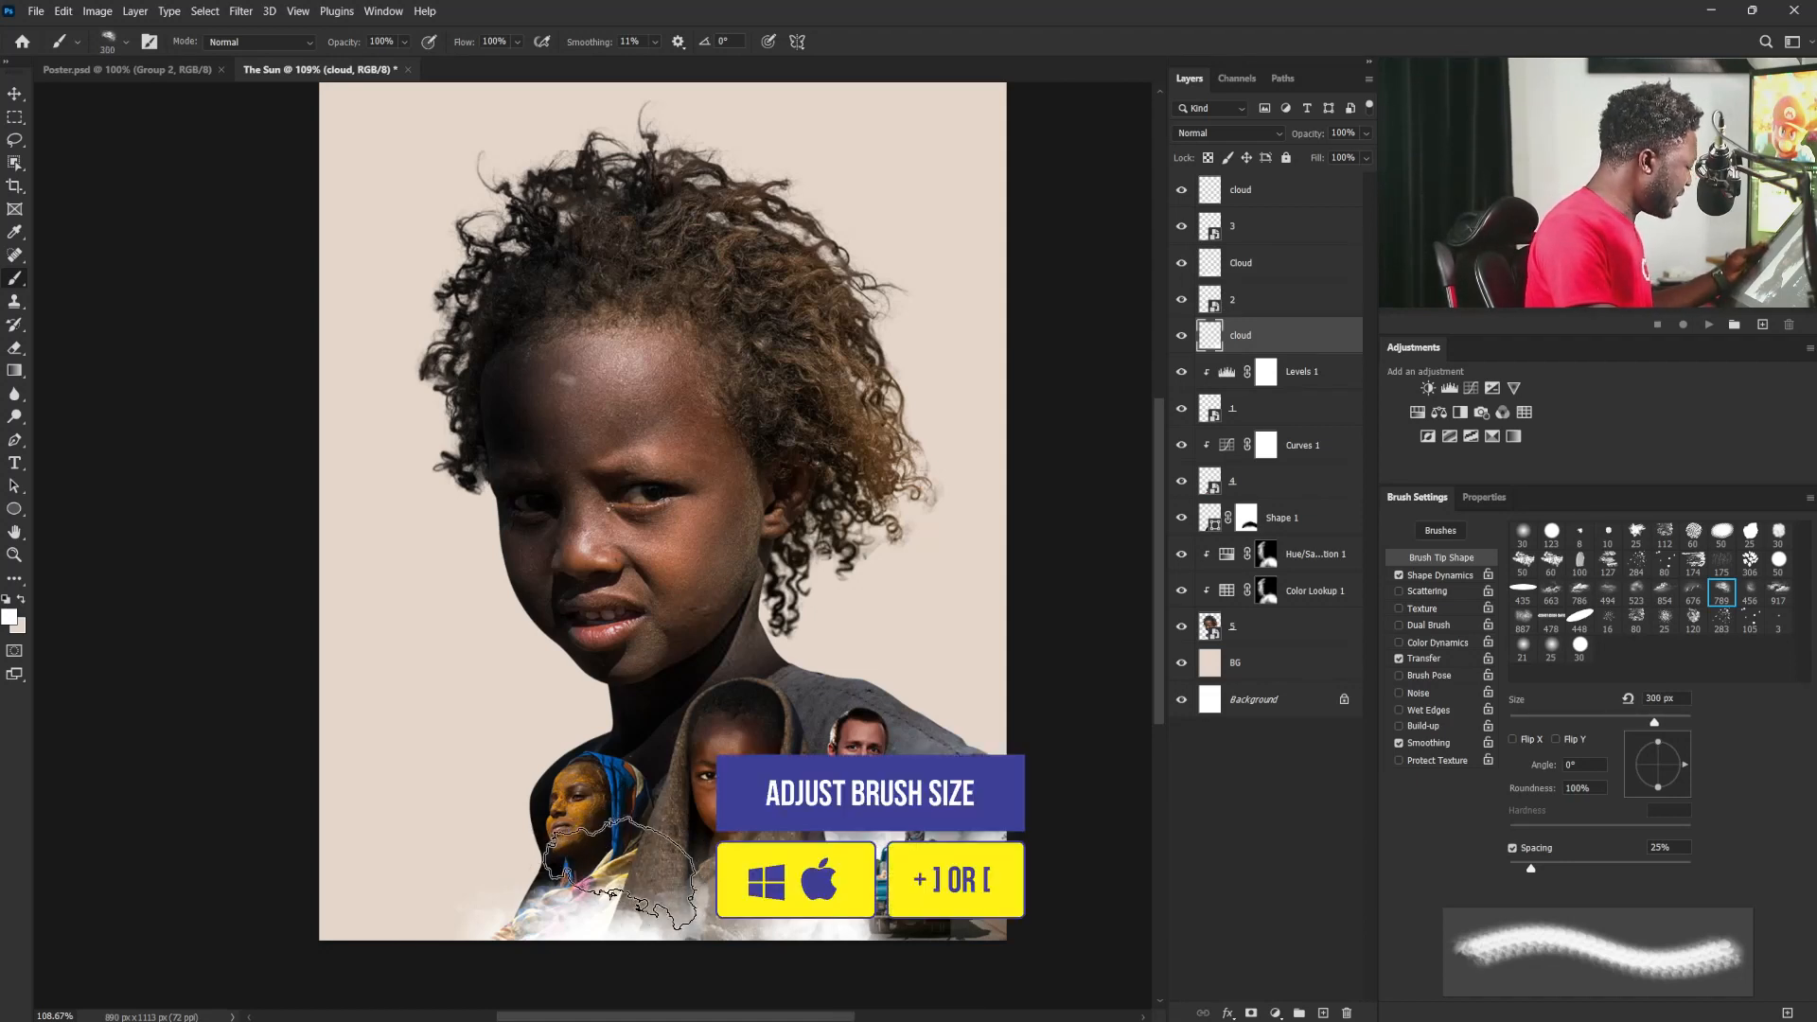
click(606, 862)
key(ctrl+z)
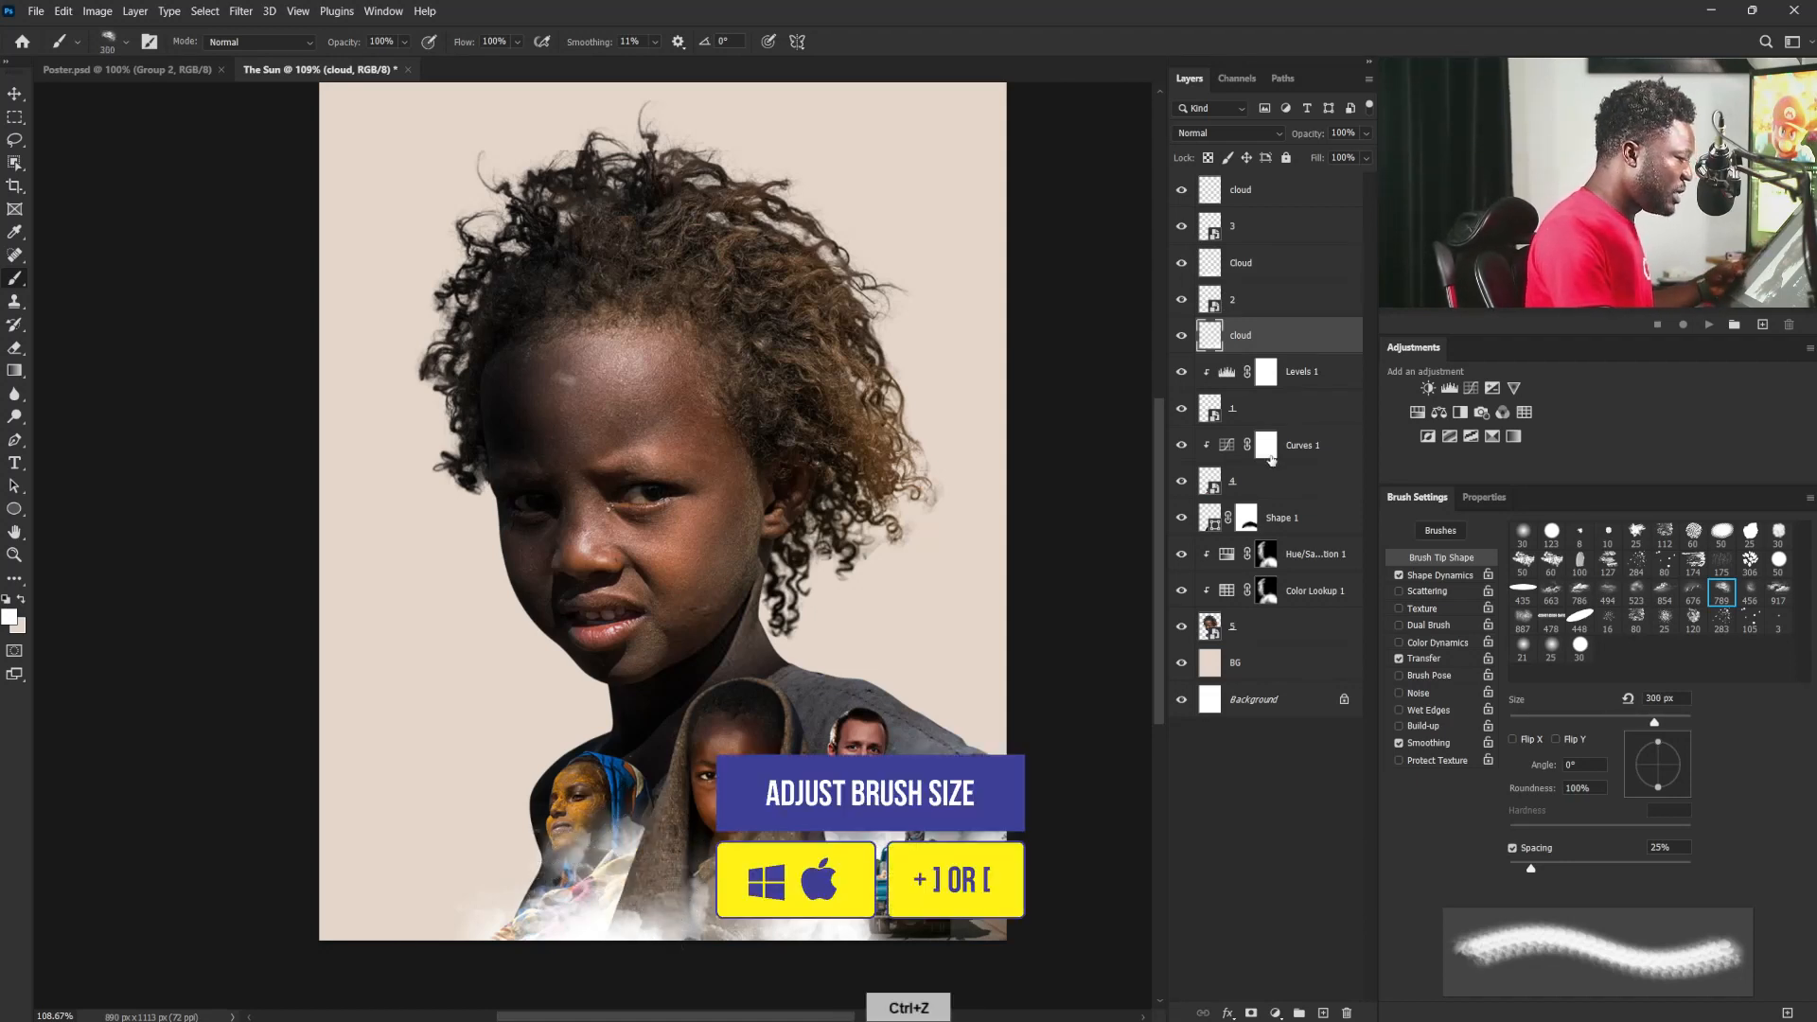
Step: Add a layer named cloud above Shape 1 and paint white cloud behind the headscarfed woman with a 200 px brush
click(1291, 518)
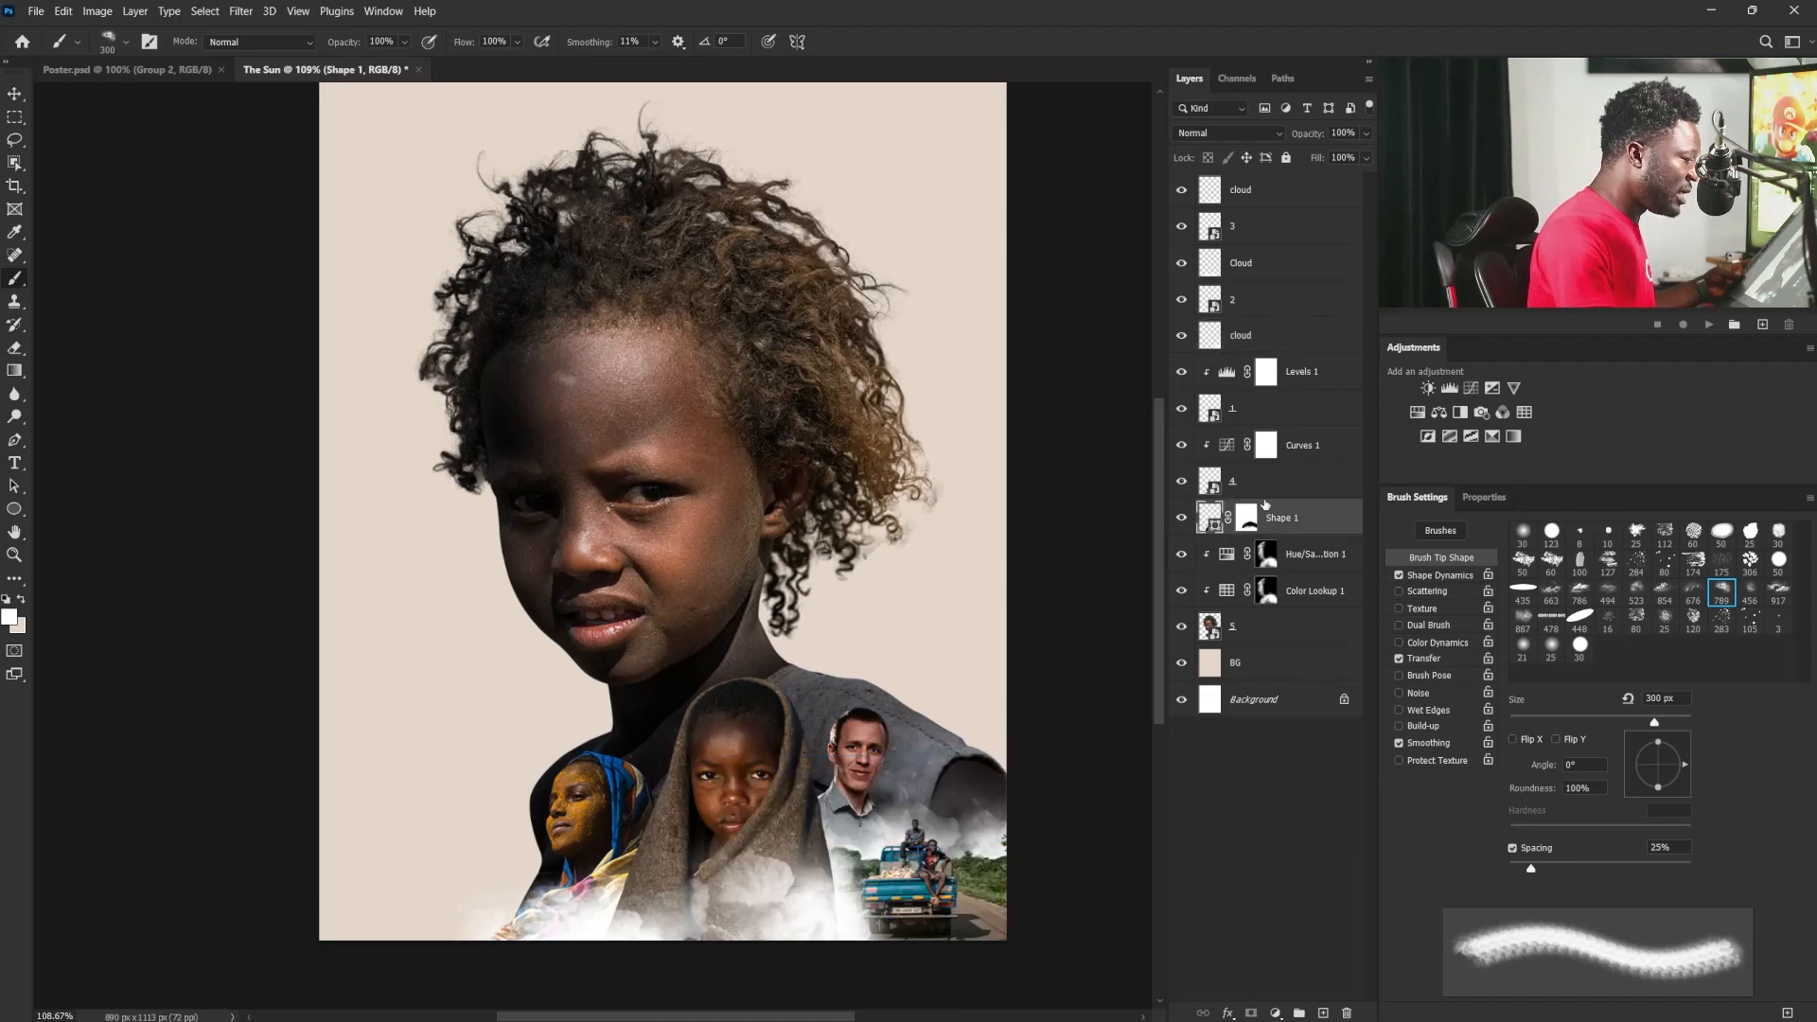
click(1324, 1012)
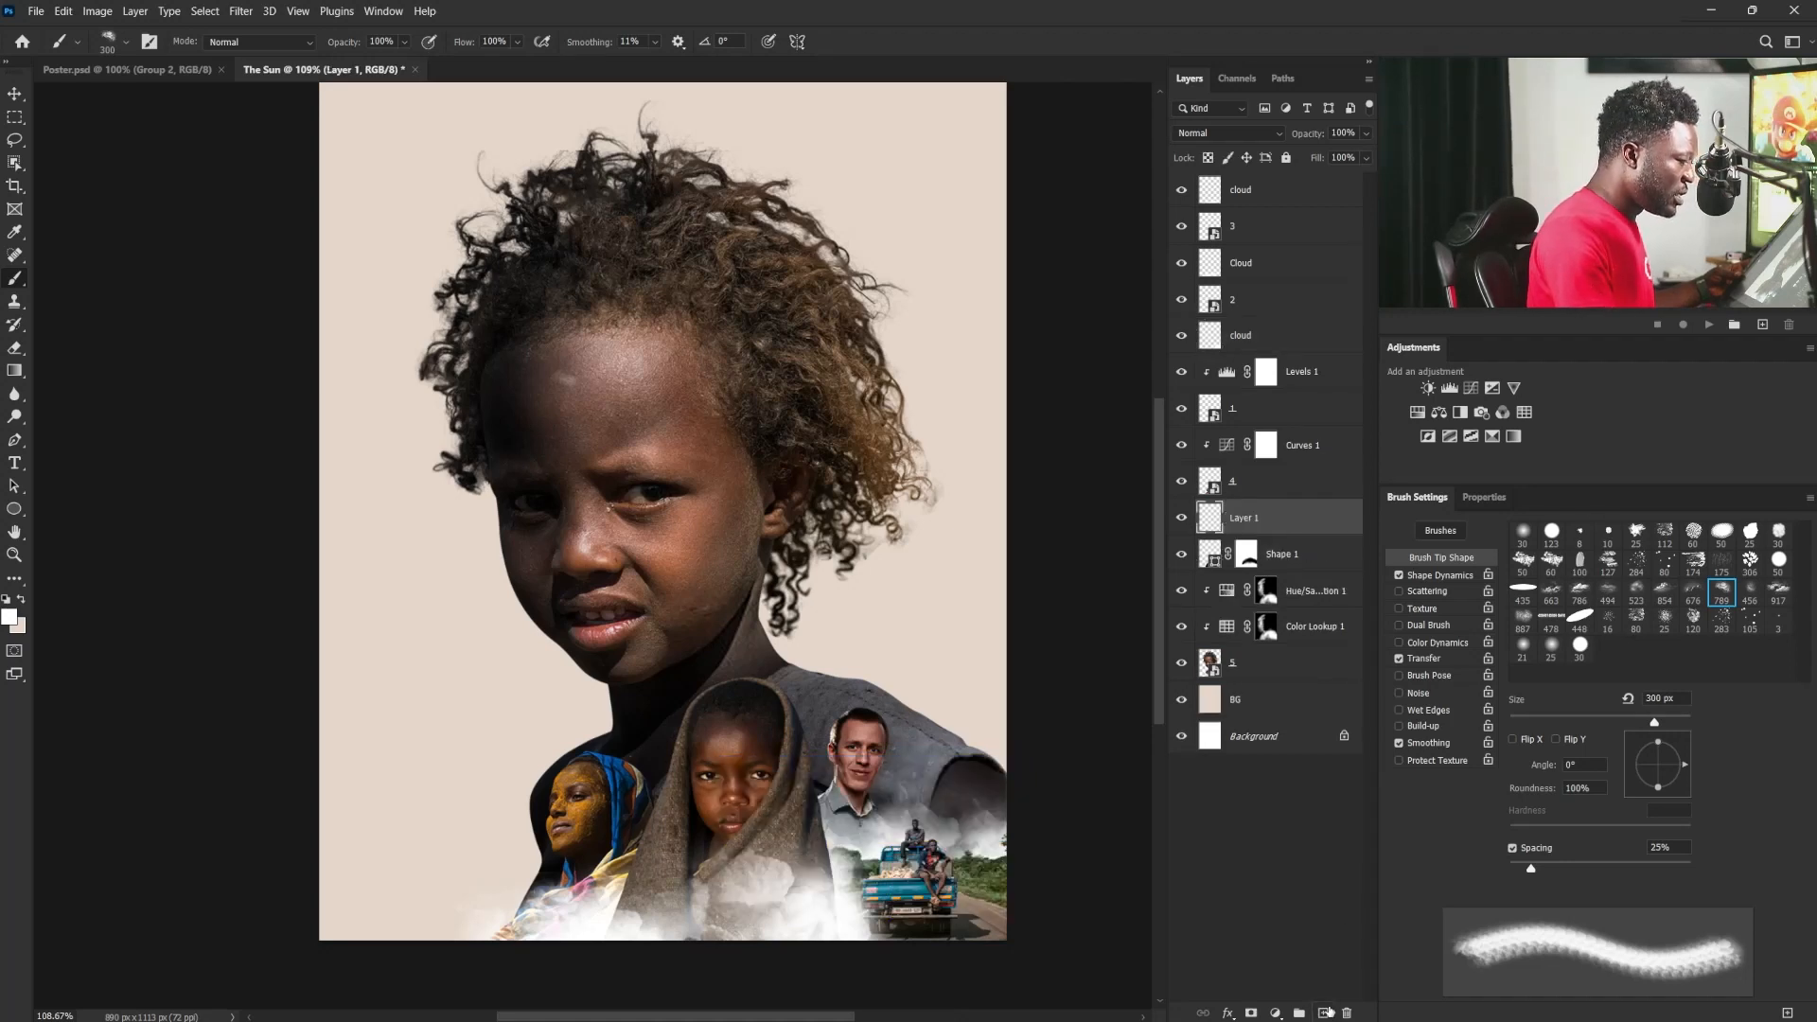
double_click(1252, 524)
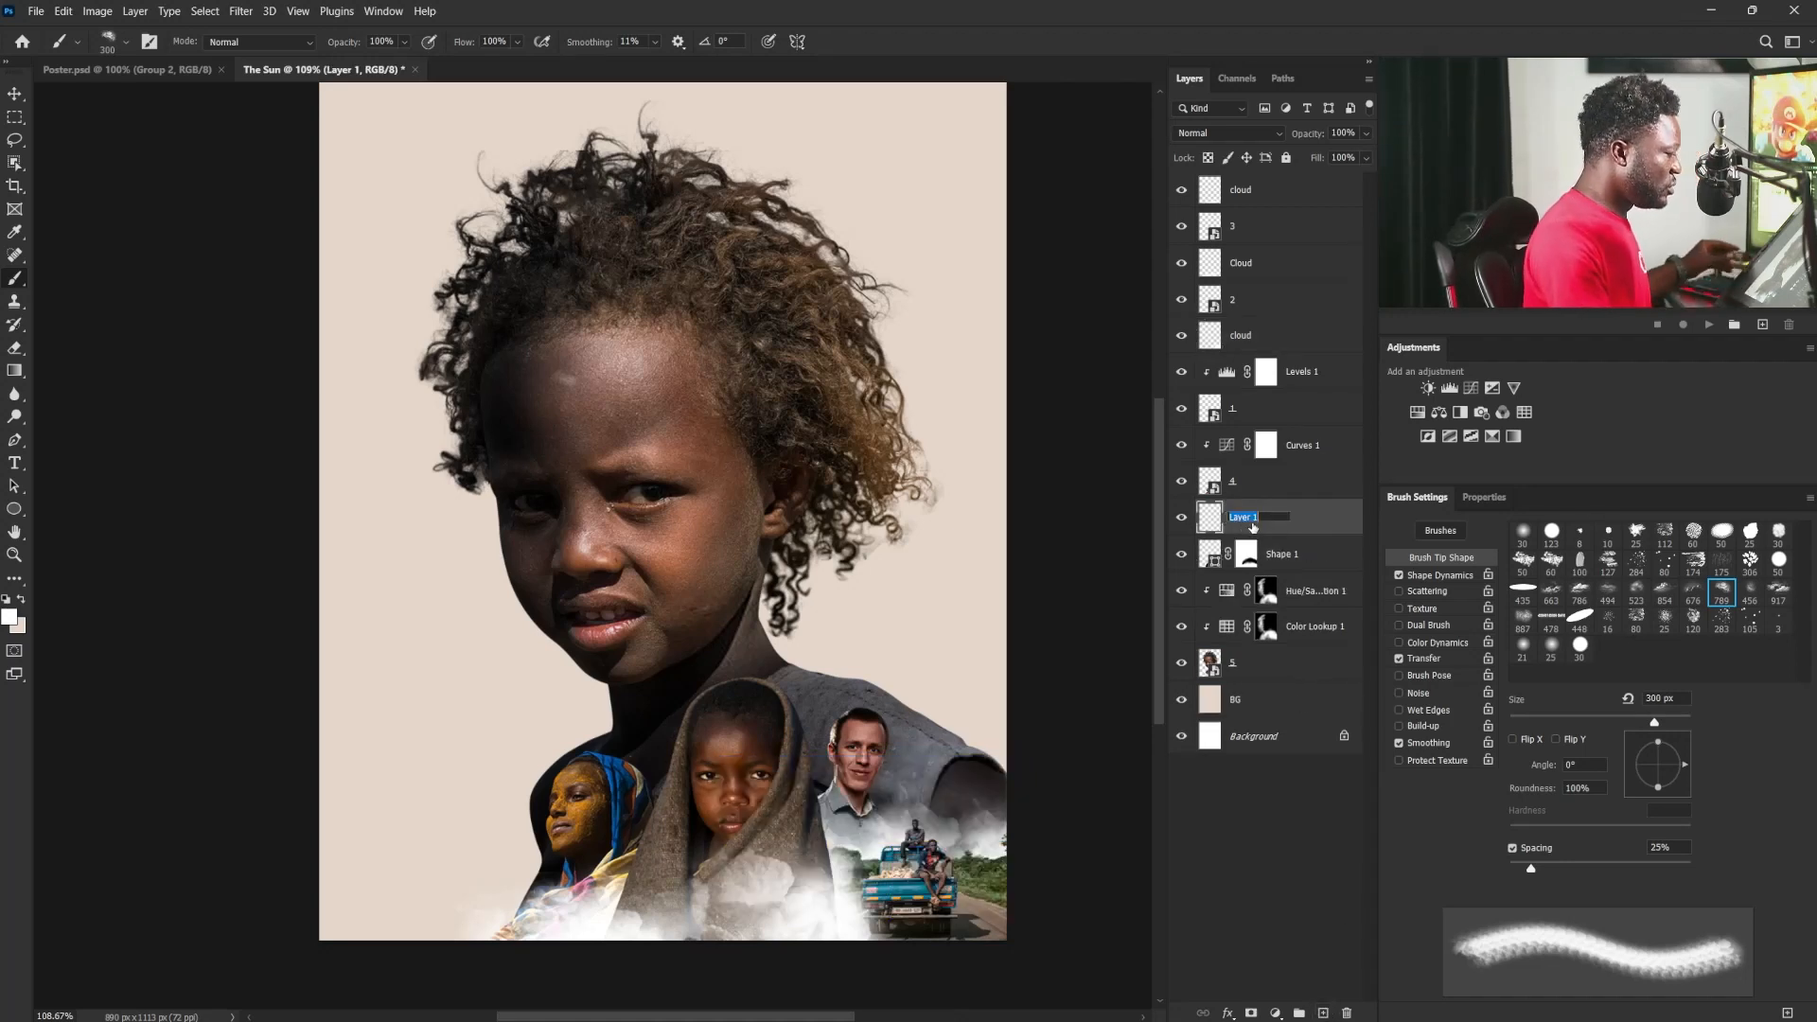
text(cloud)
key(Return)
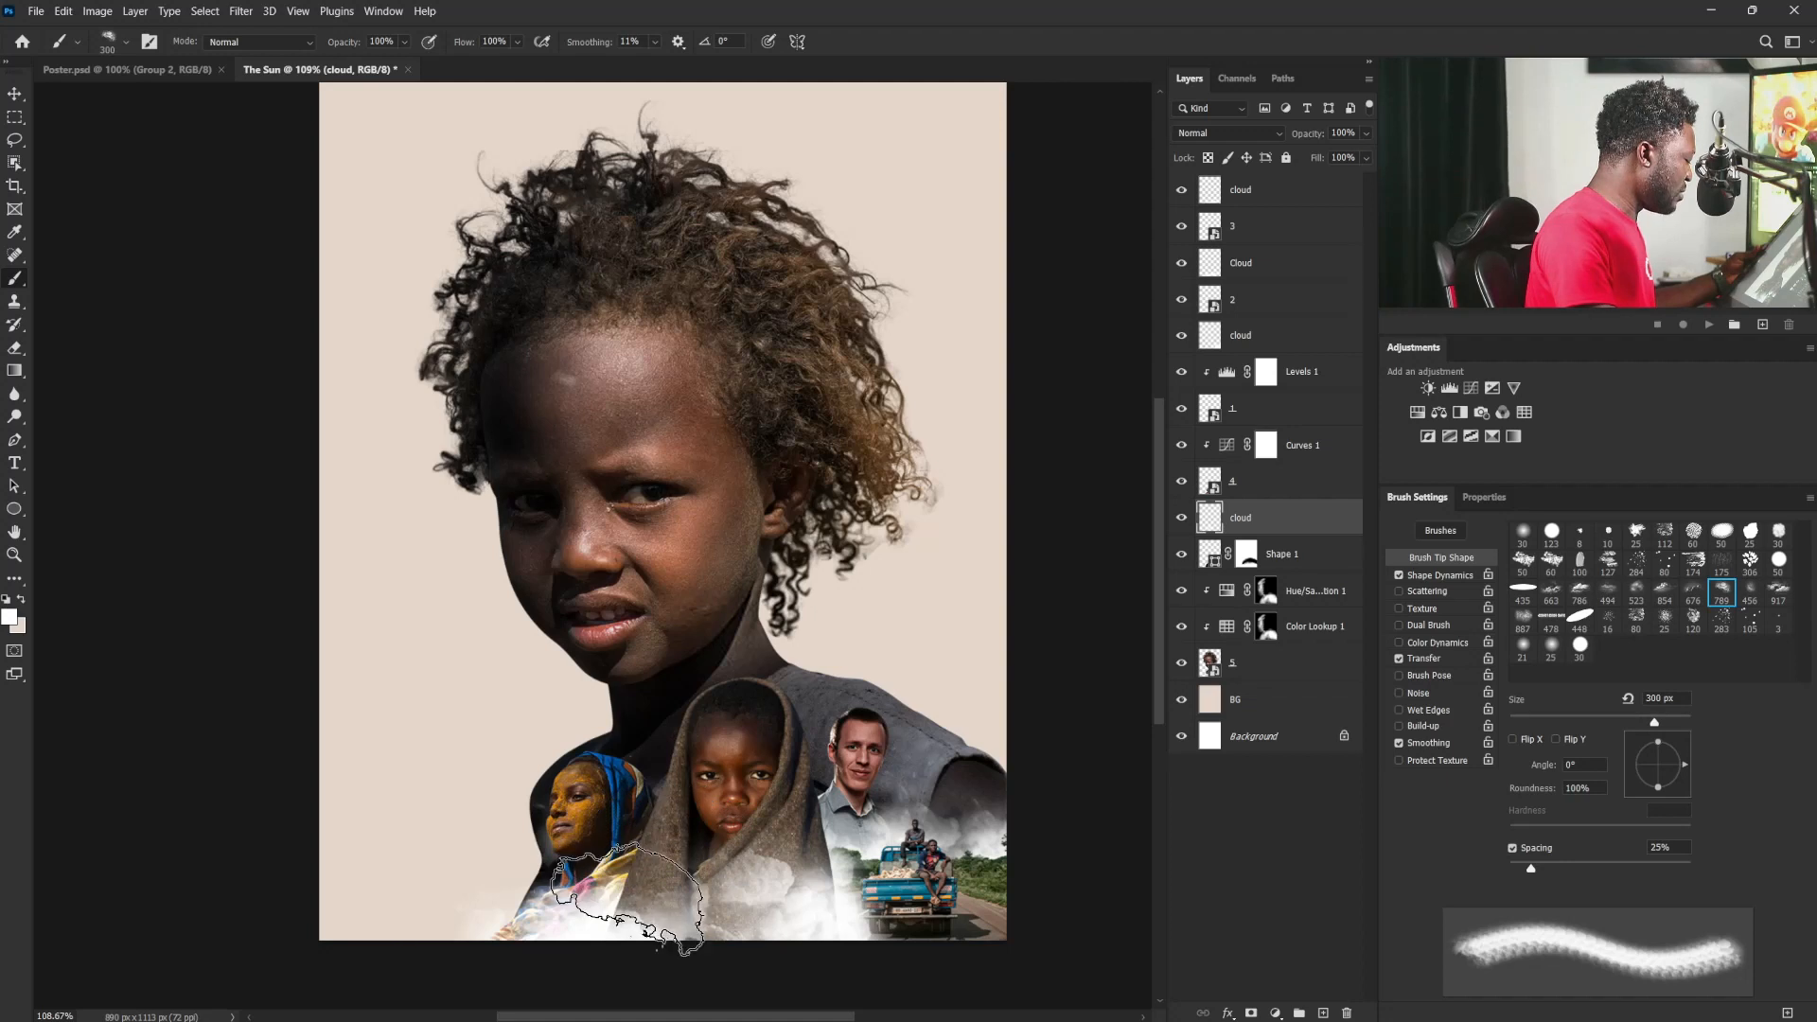
key(bracketleft)
key(bracketleft)
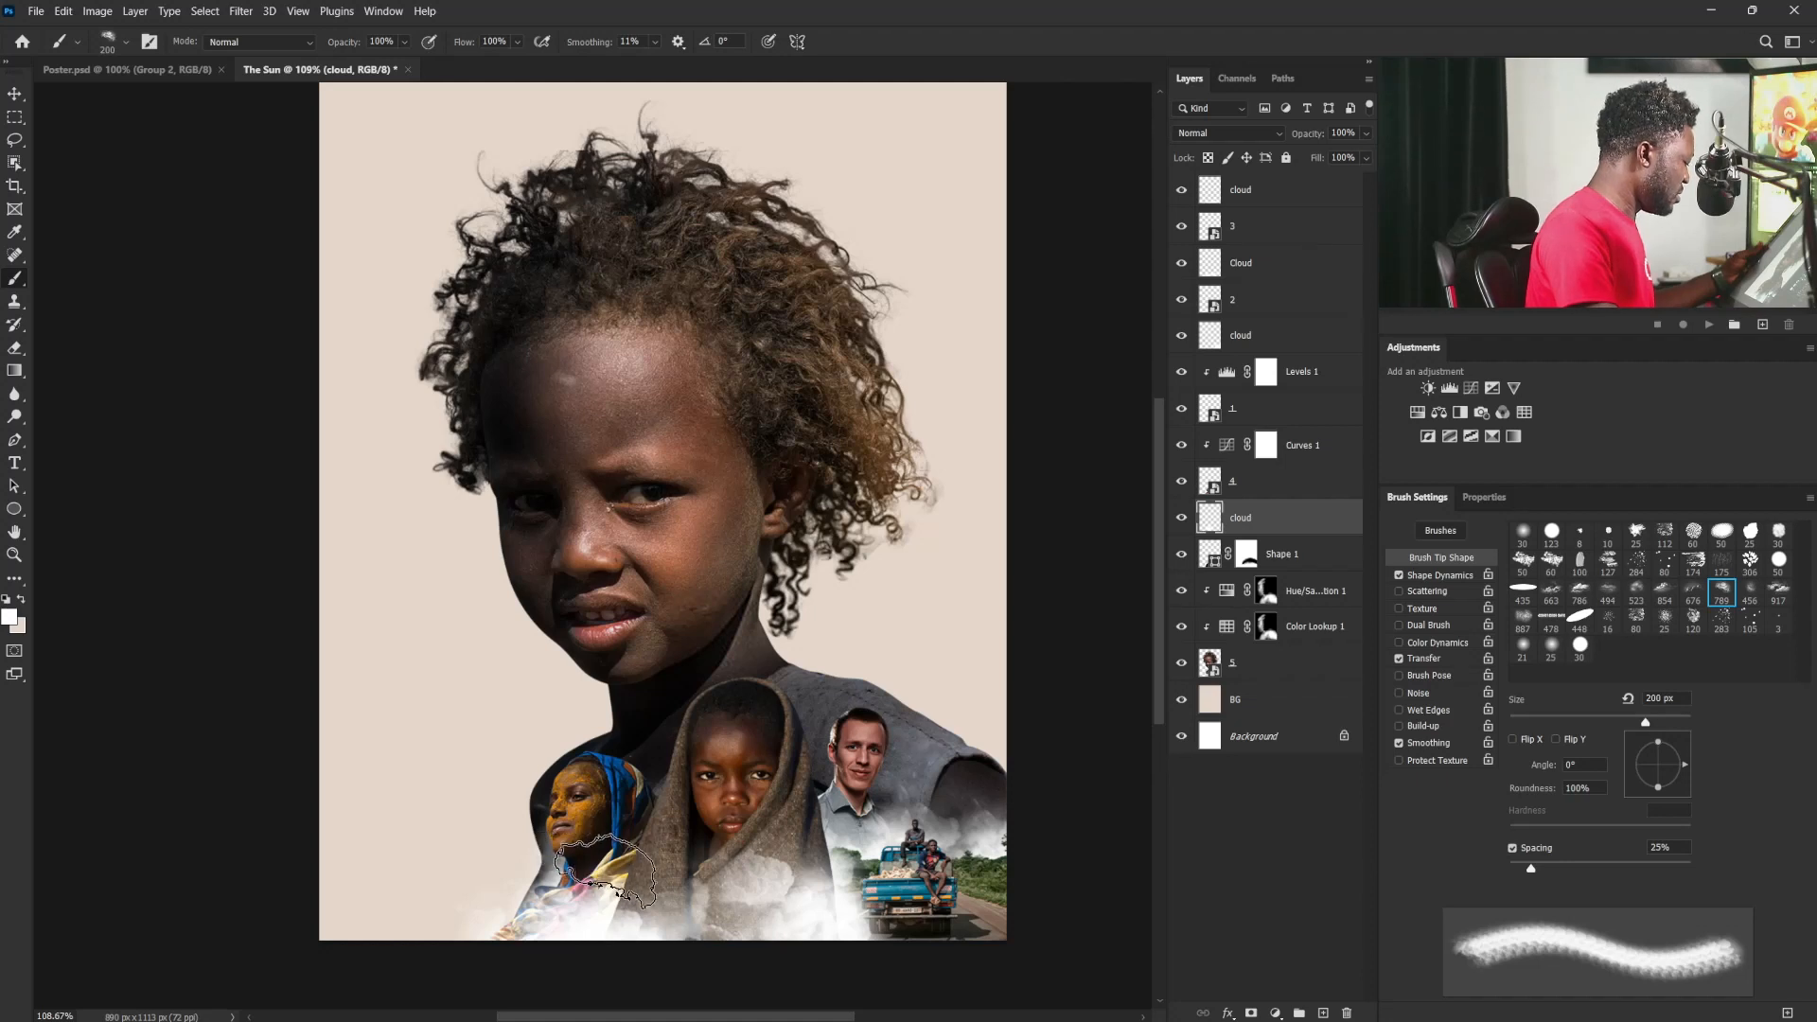
Step: Group all layers from the topmost cloud down to the large portrait, leaving out BG and Background
click(1281, 199)
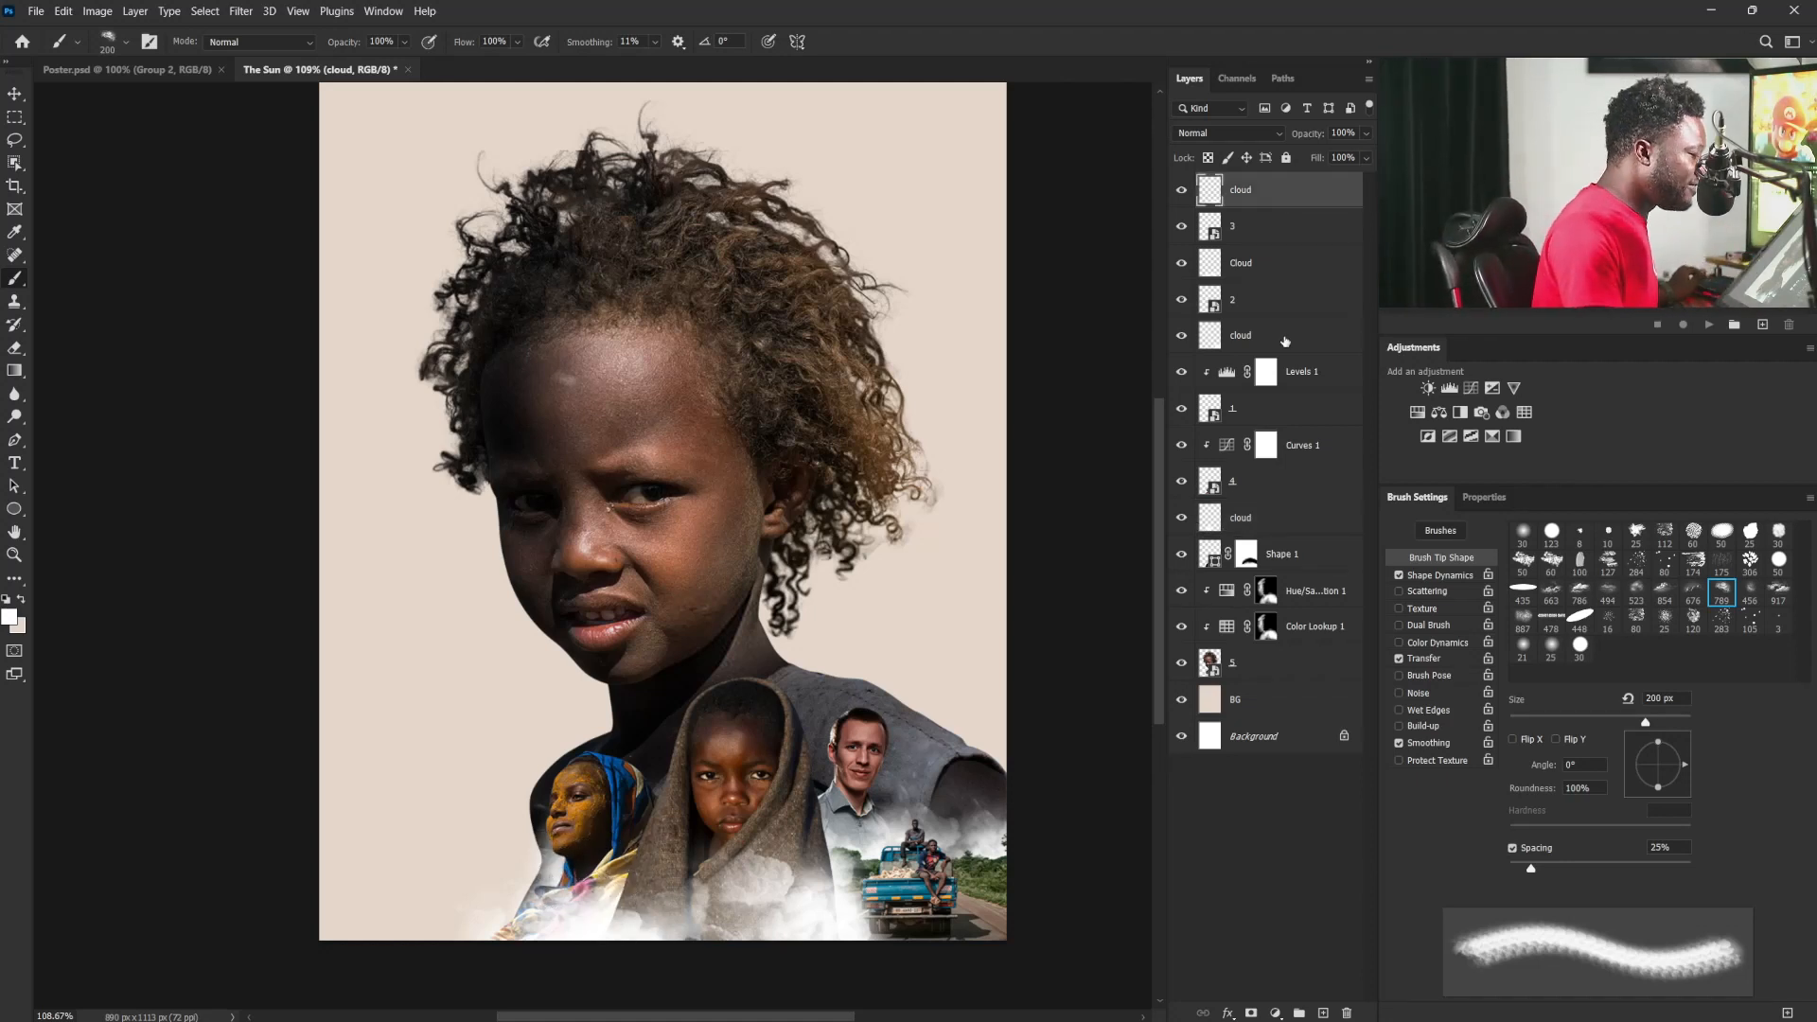
shift+click(1275, 678)
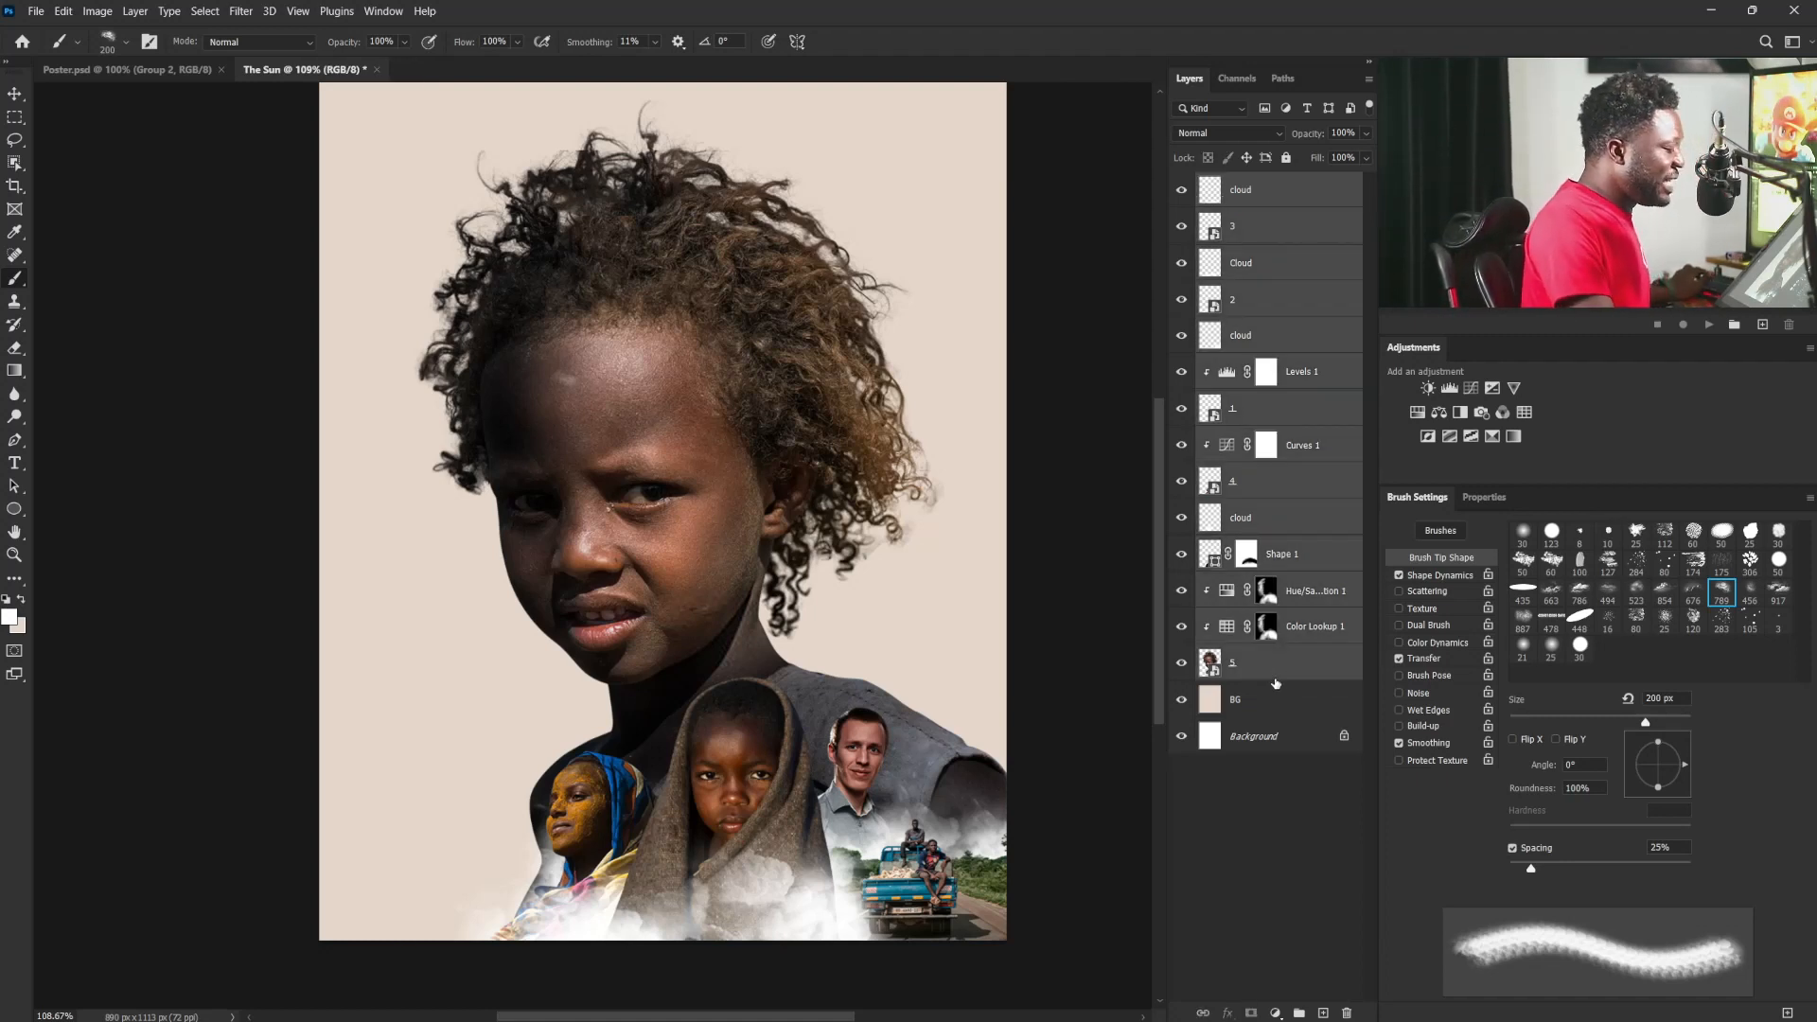
key(ctrl+g)
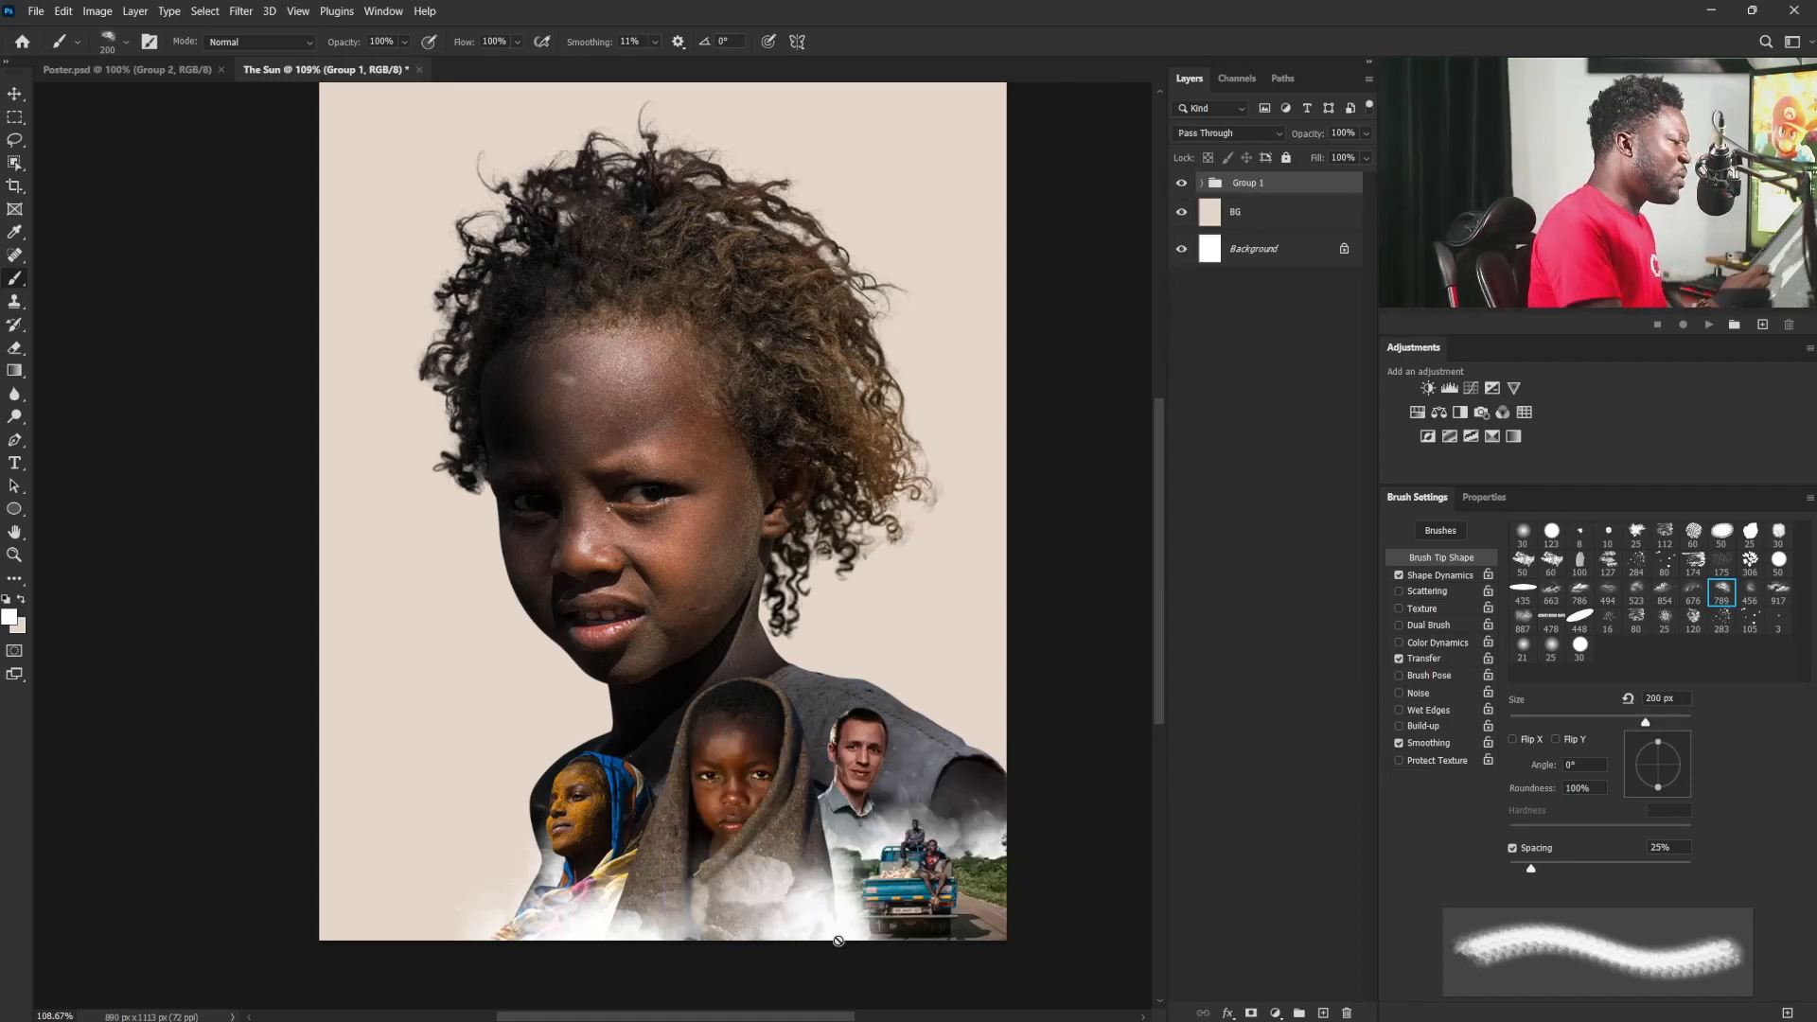
Step: Add a Curves adjustment clipped to Group 1 with a point at input 142, output 174, and invert its mask to black
click(1471, 390)
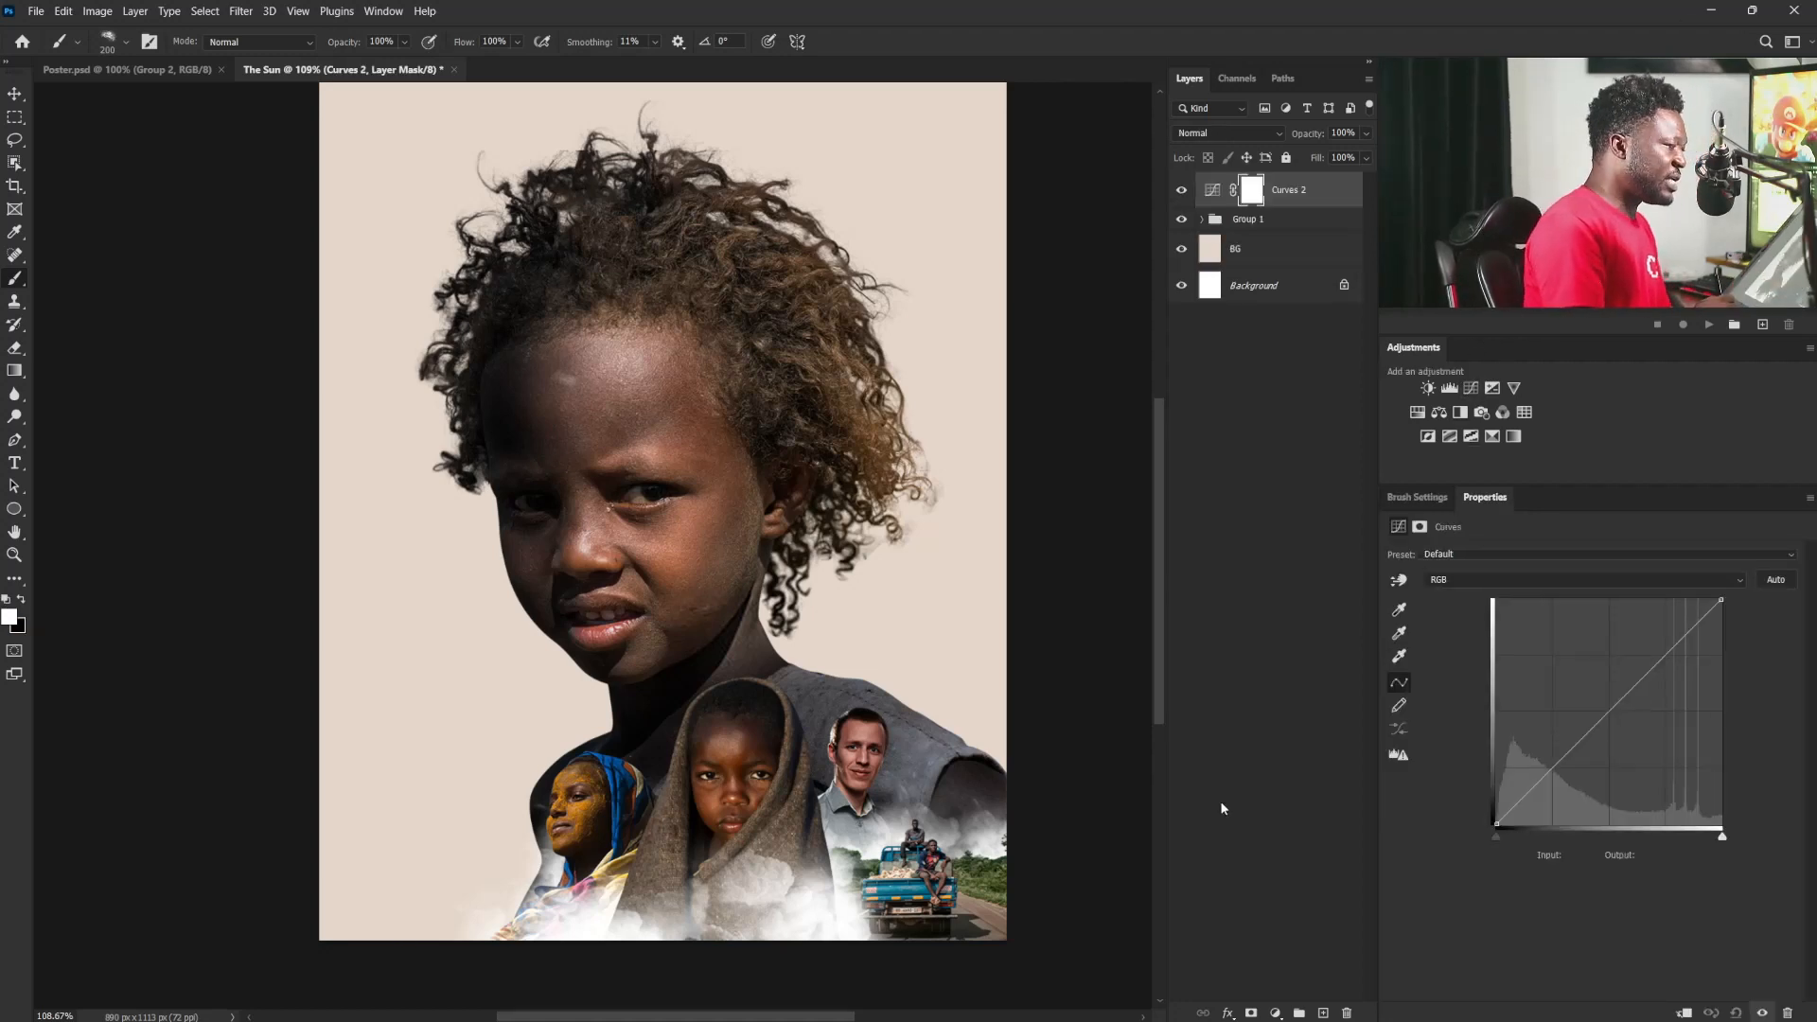
click(1684, 1013)
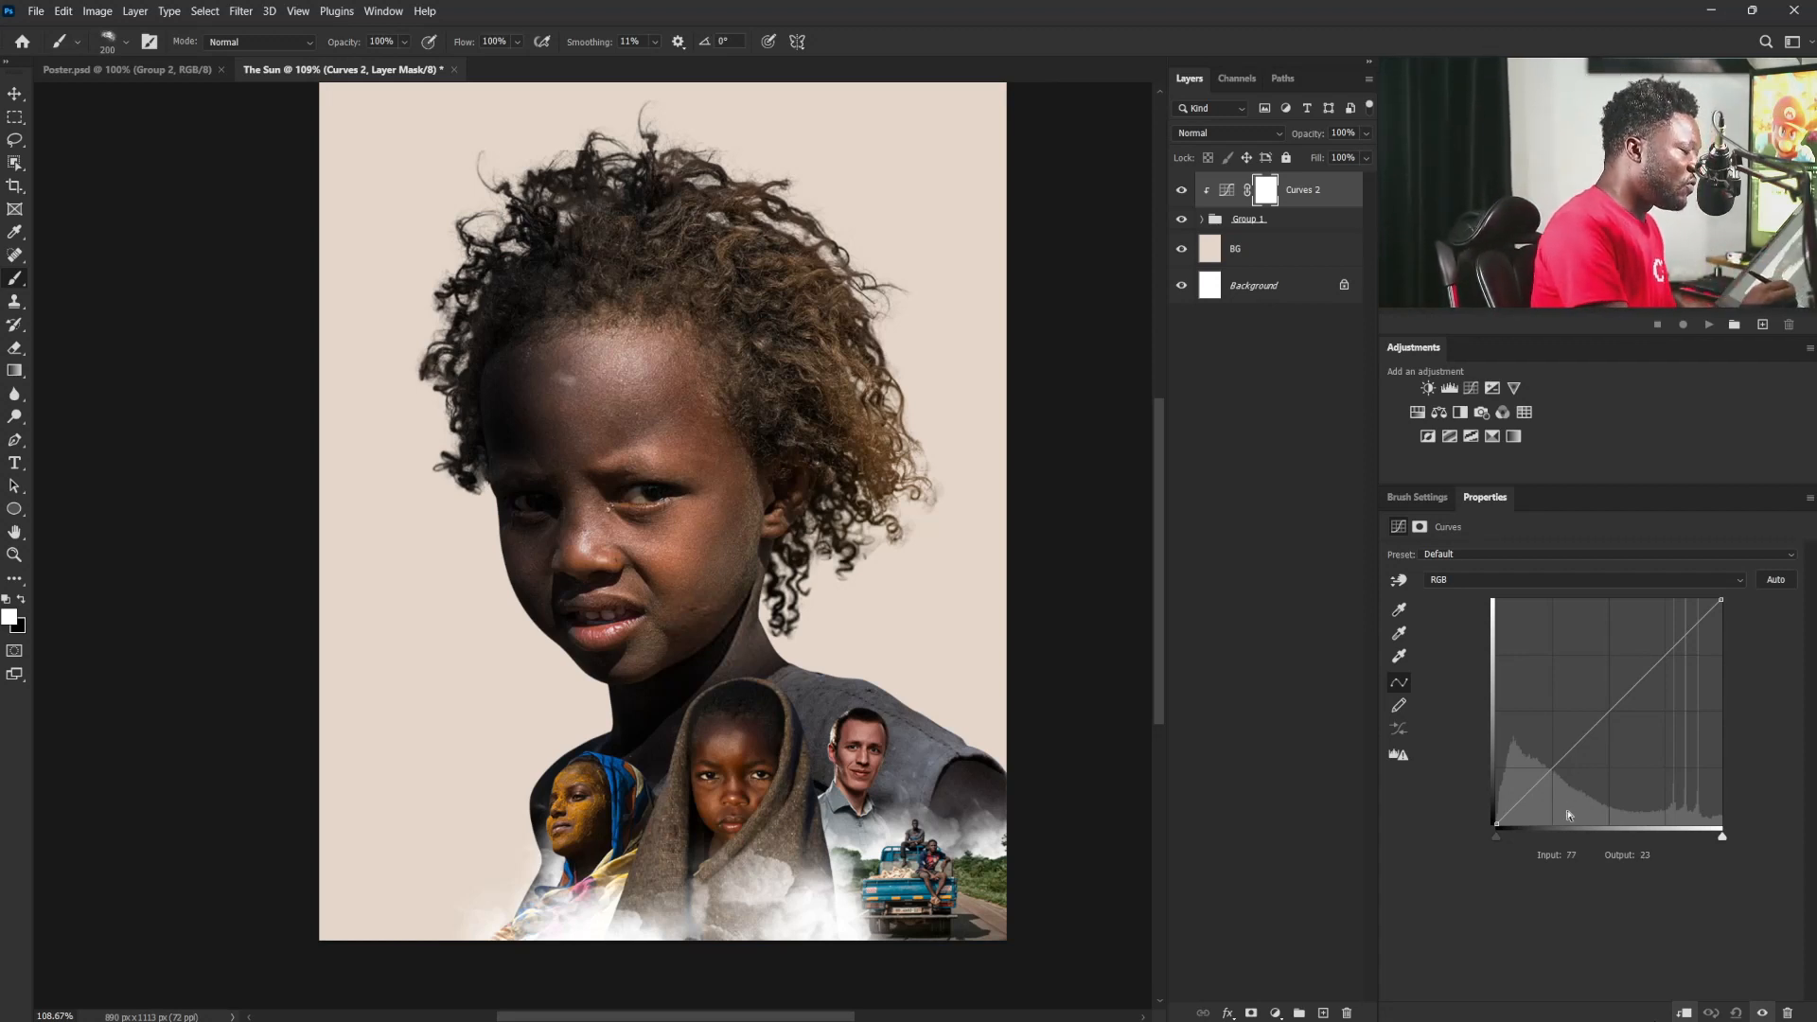
drag(1619, 709, 1621, 670)
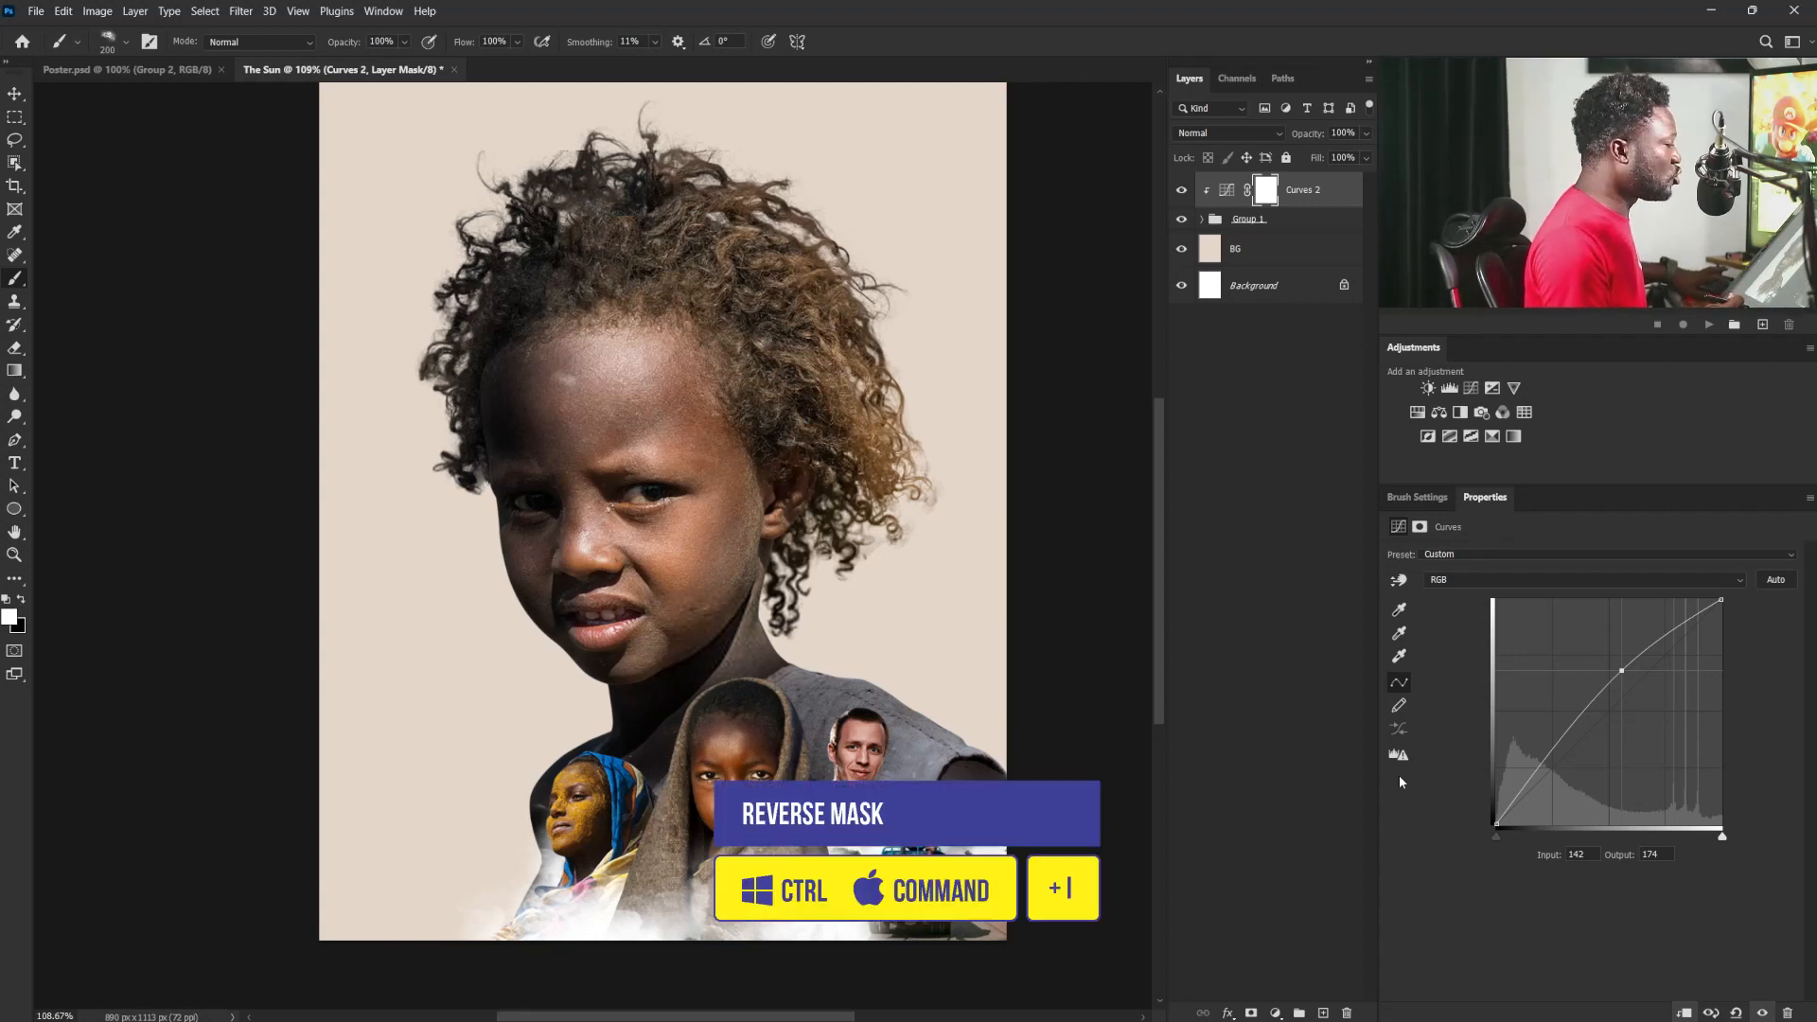
key(ctrl+i)
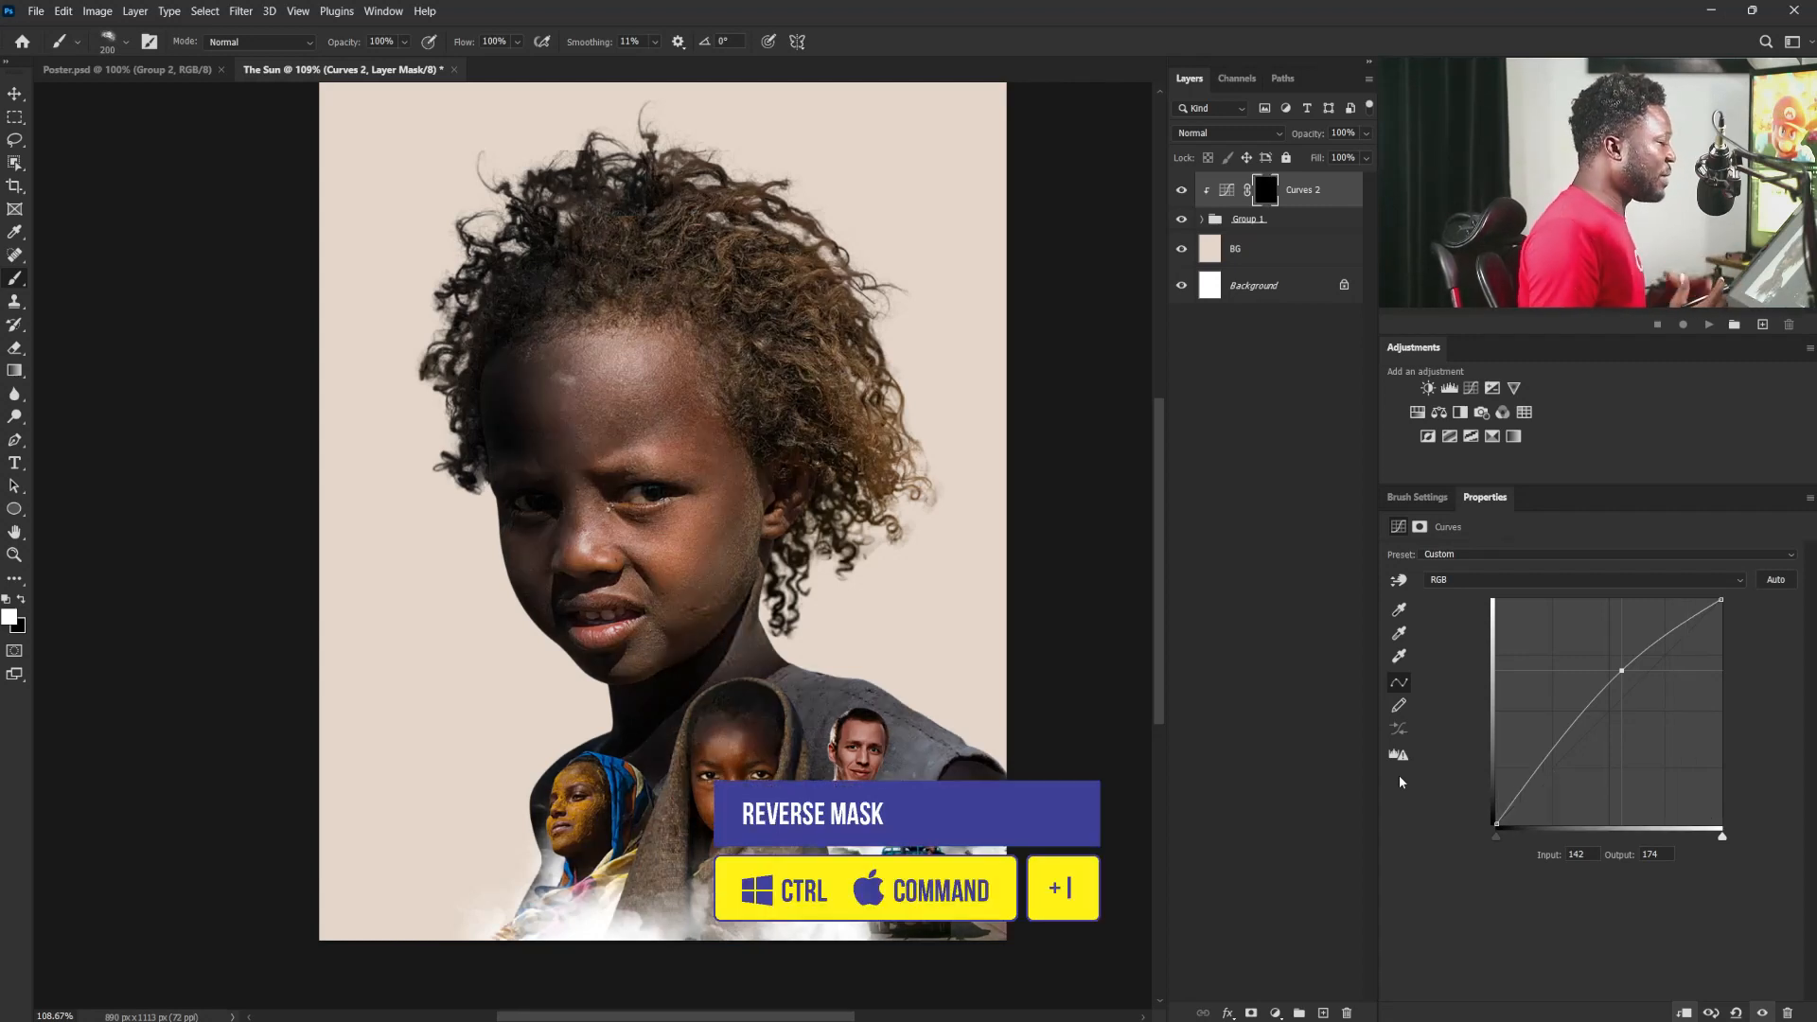
Step: Brighten the large portrait's forehead and cheek by painting white on the Curves mask with a soft round 90 px brush
click(1423, 497)
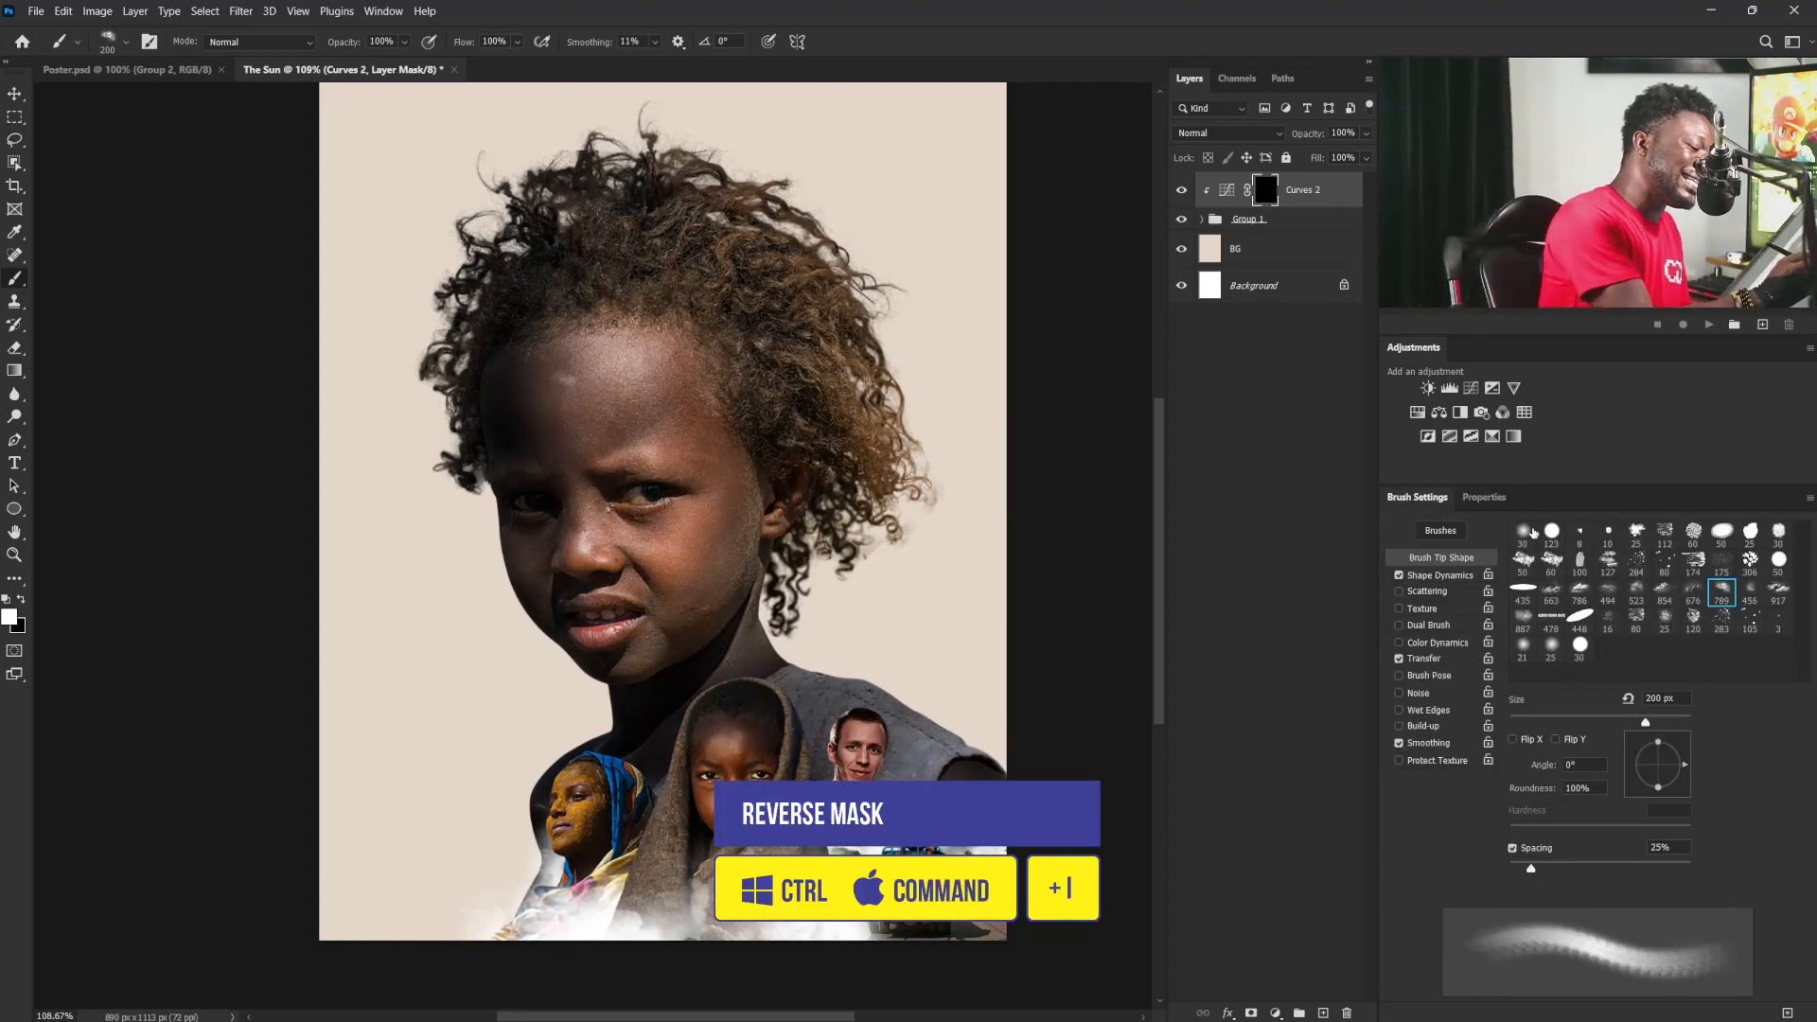
click(1532, 530)
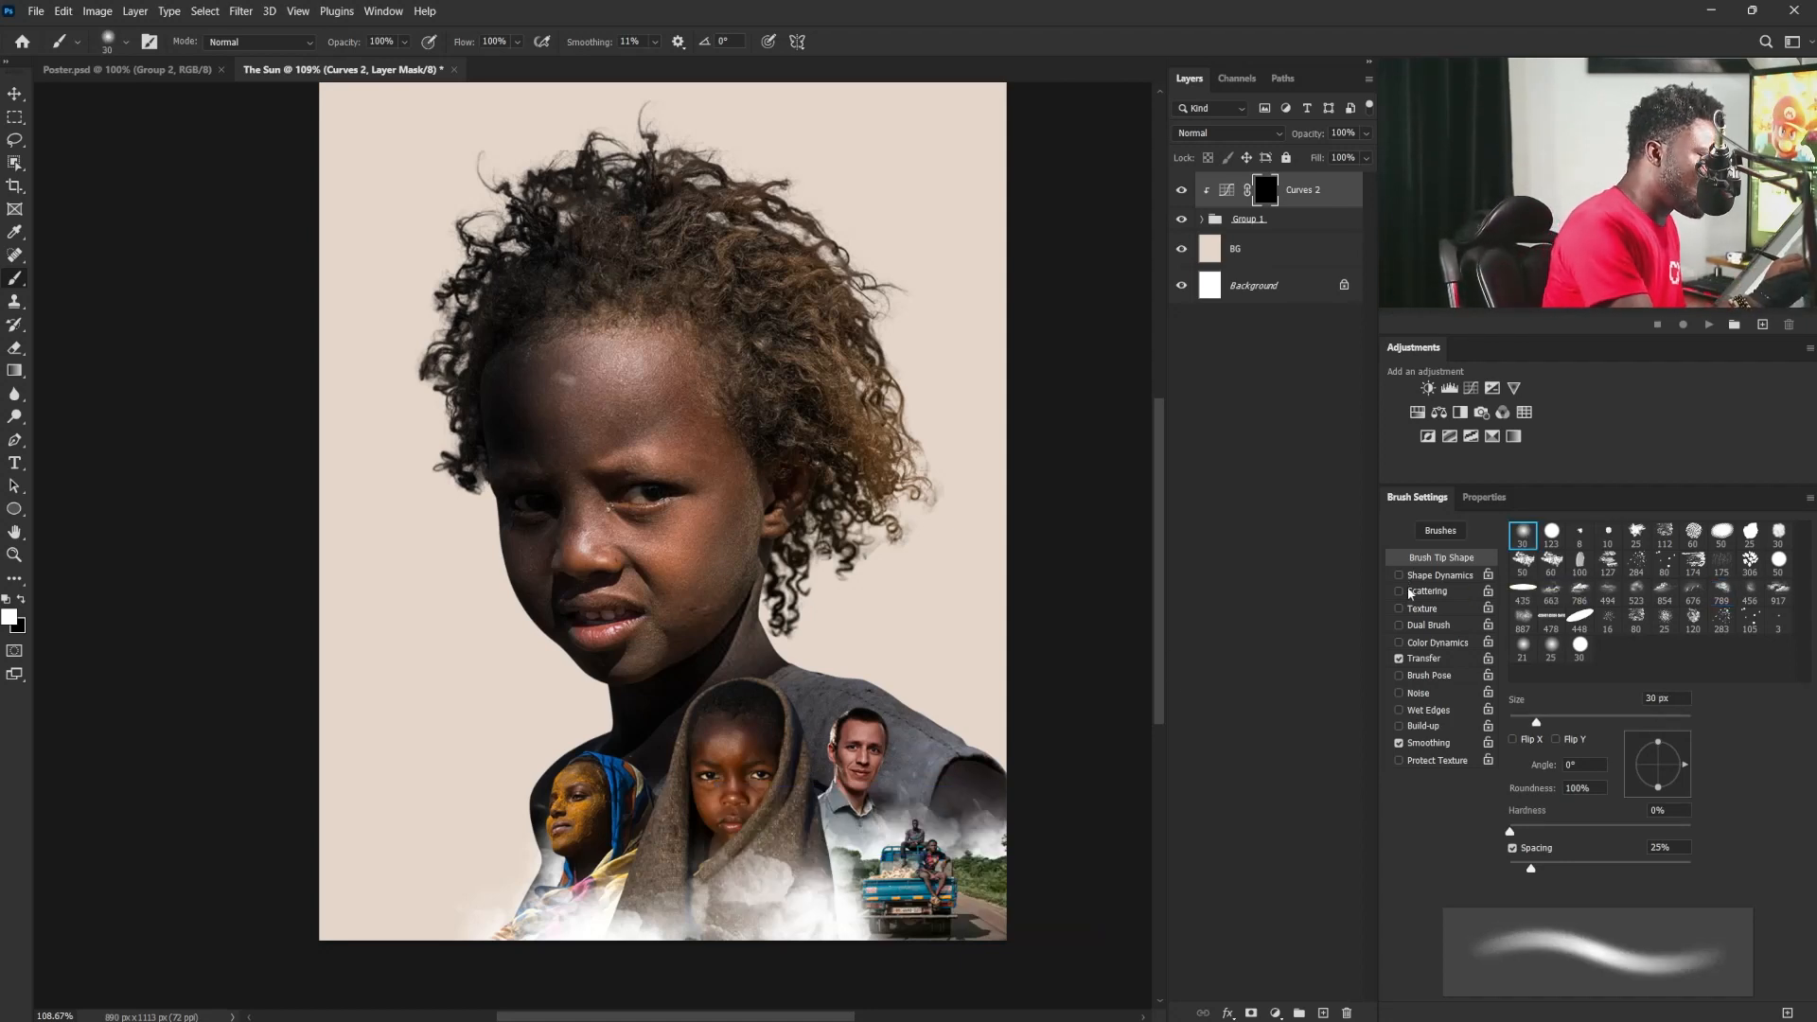
click(1428, 659)
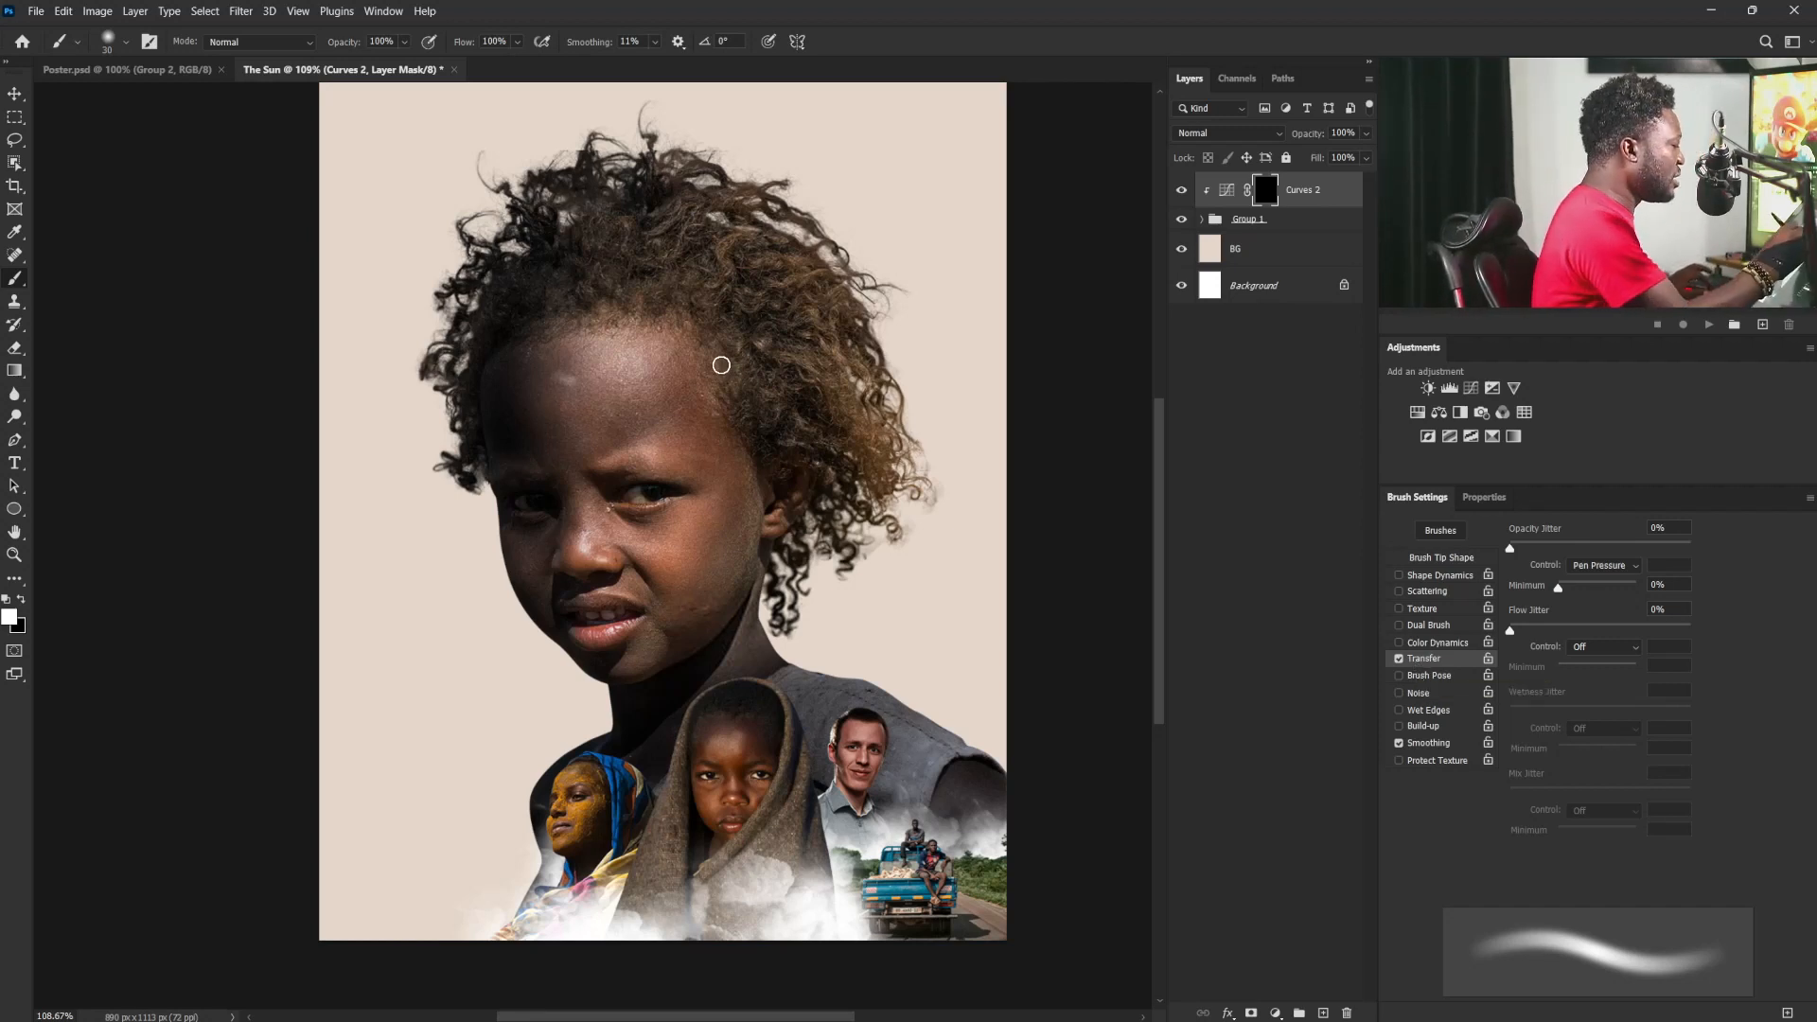
key(bracketright)
key(bracketright)
key(bracketright)
key(bracketright)
key(bracketright)
key(bracketright)
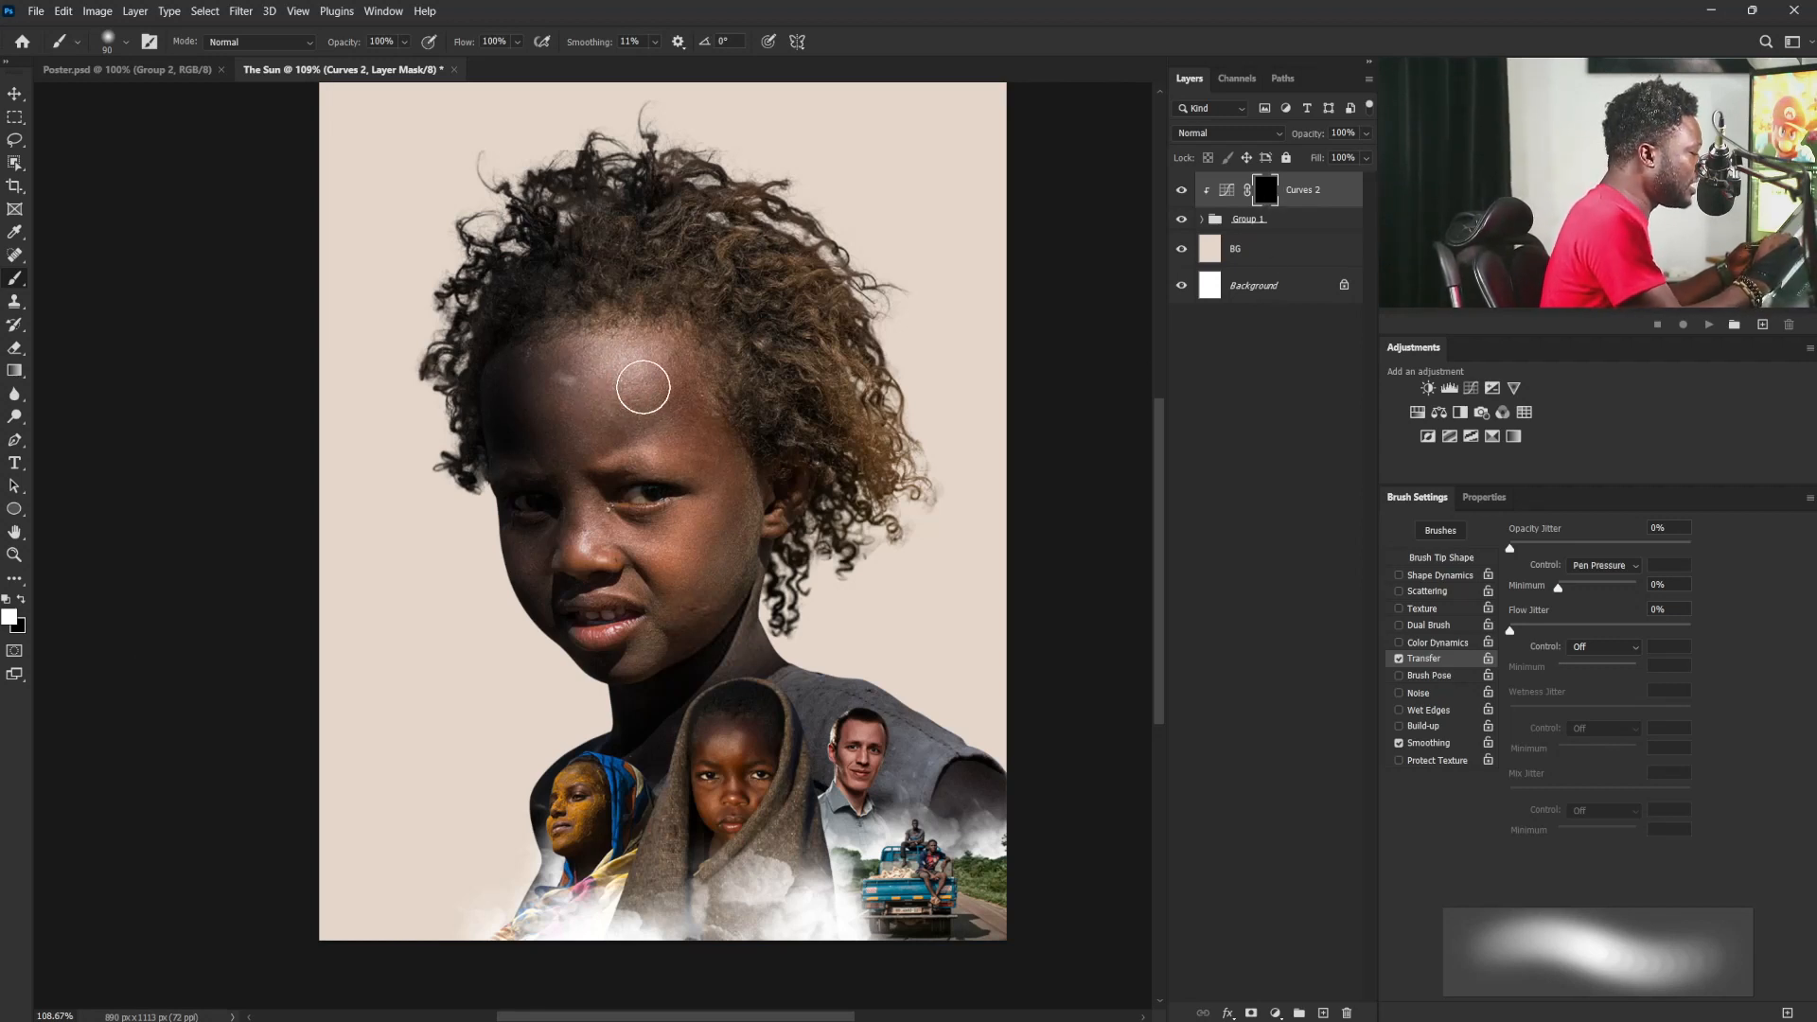
mouse_move(643, 387)
mouse_down()
mouse_move(608, 401)
mouse_move(636, 375)
mouse_up()
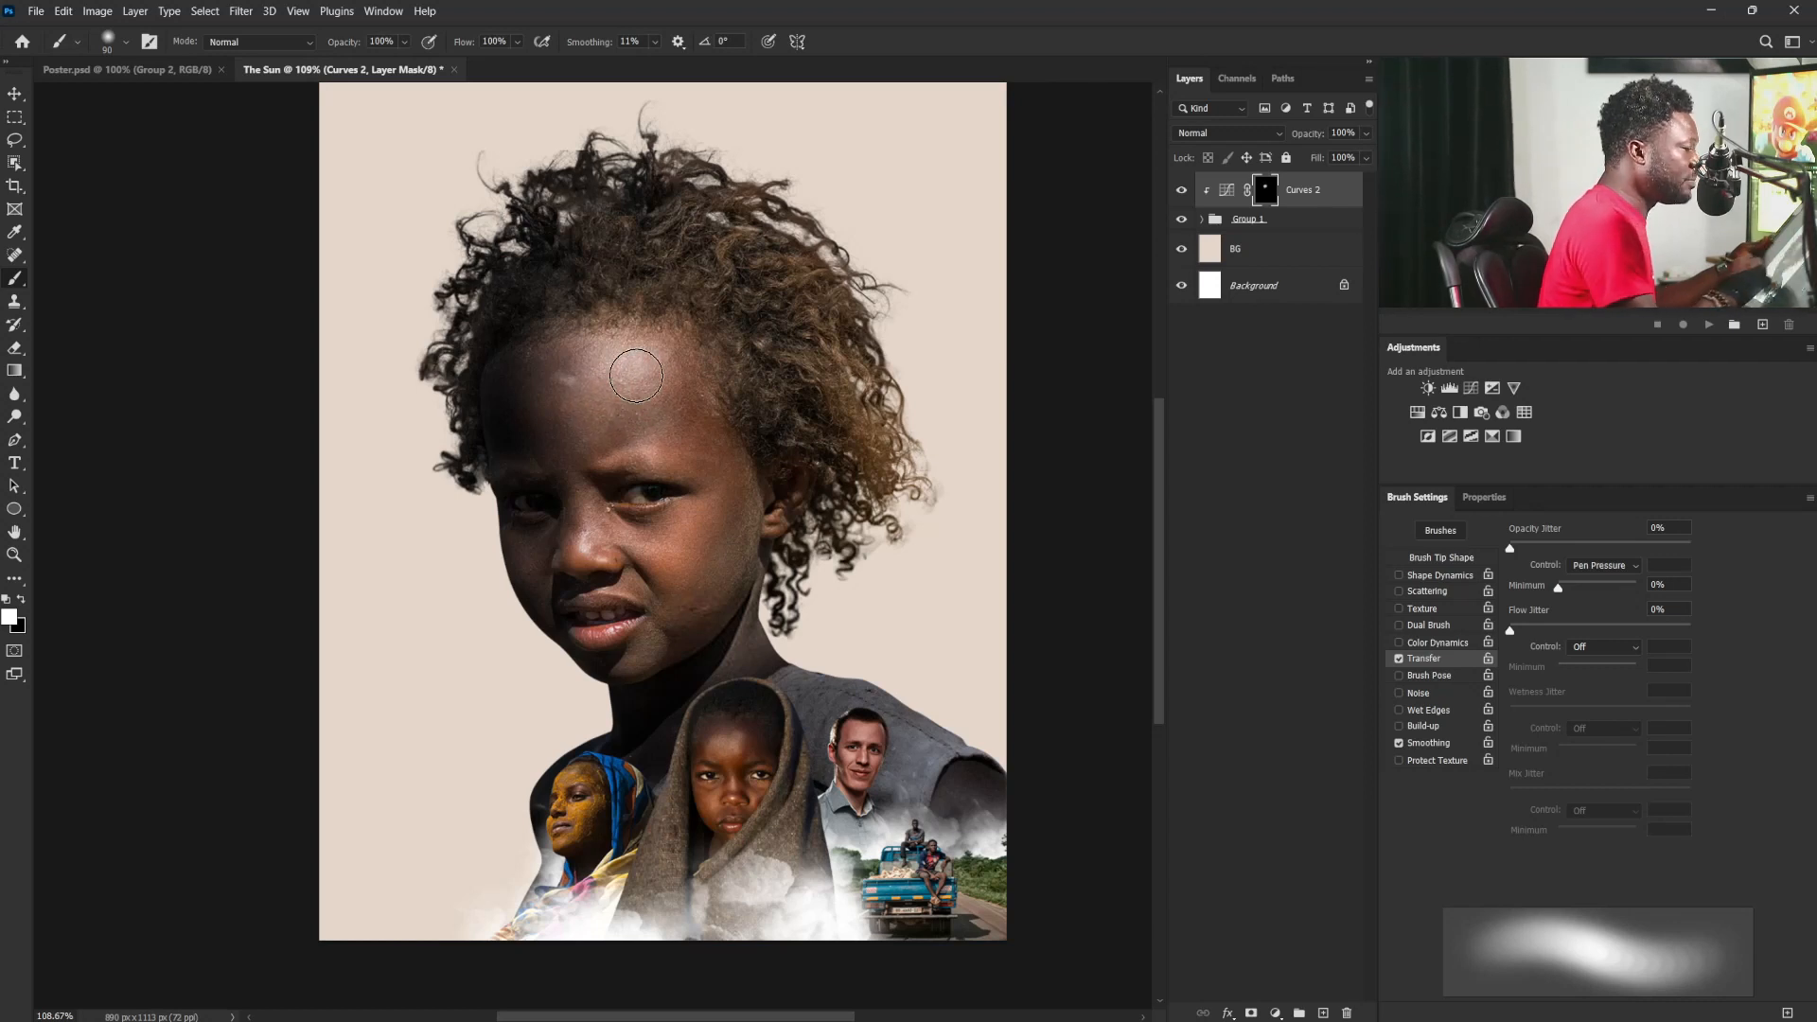
drag(671, 558, 675, 553)
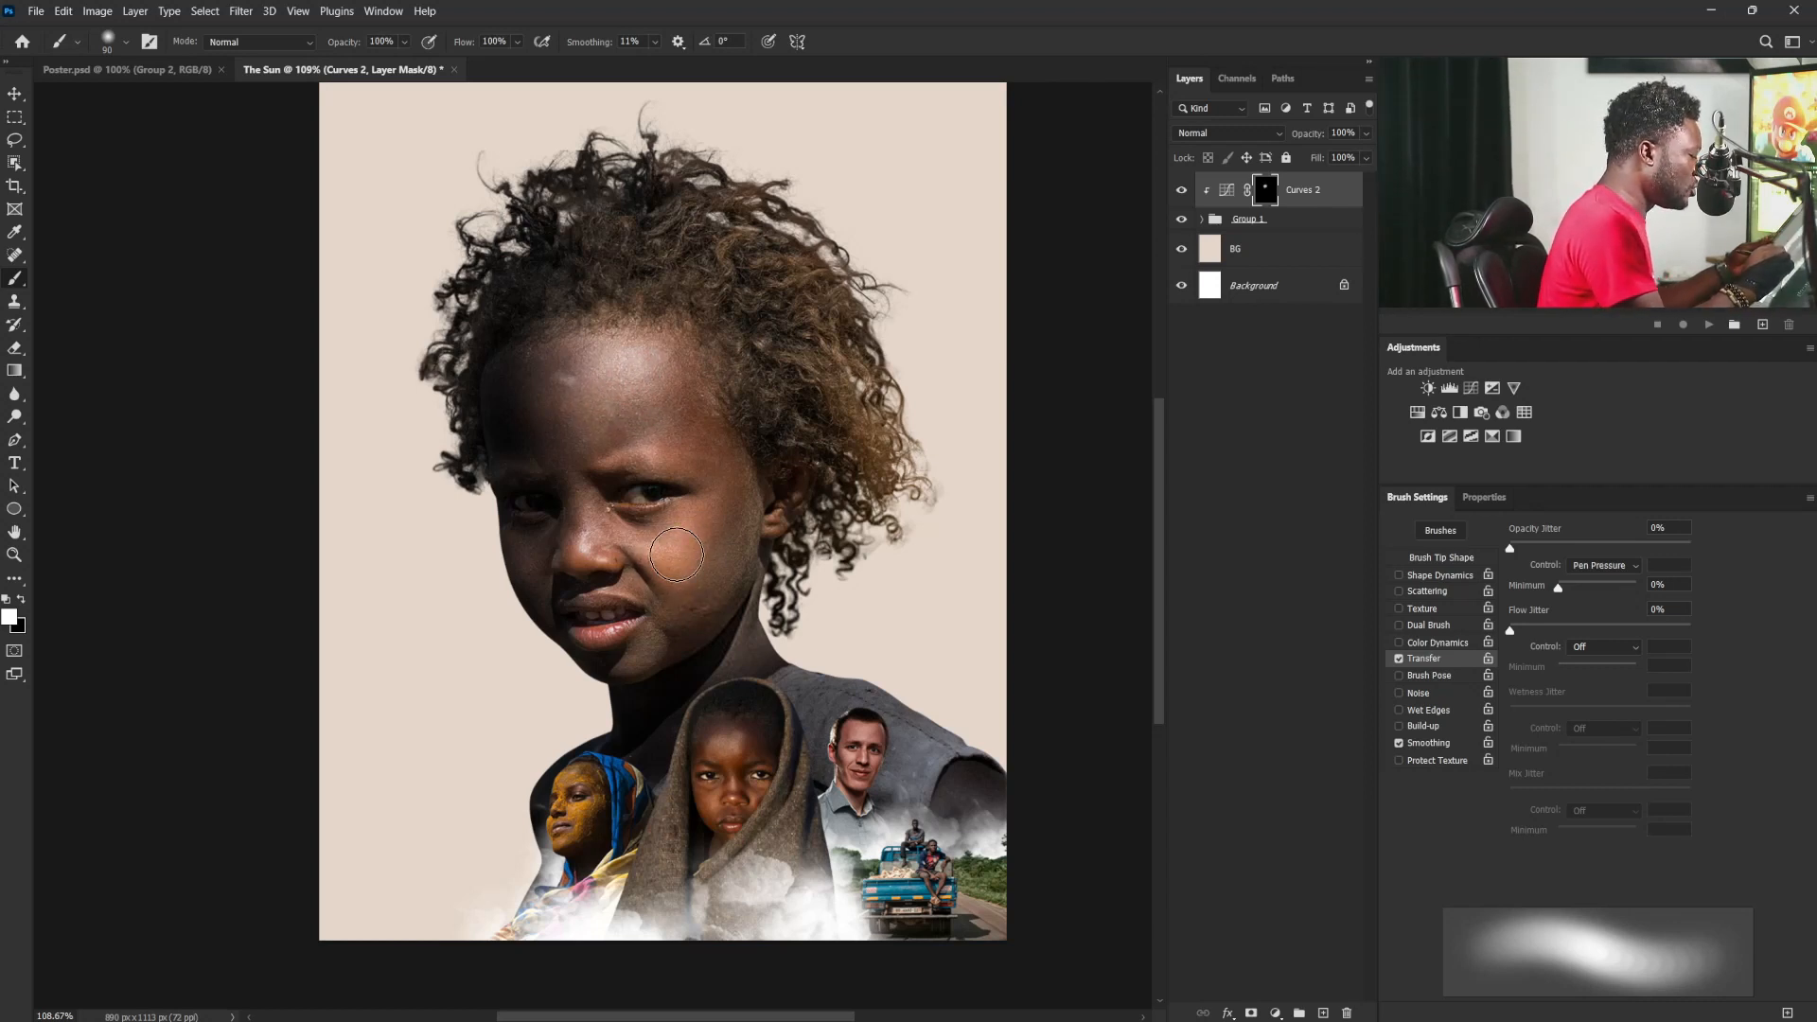
Step: Brighten the large portrait's nose, lips and chin and the hooded child's face by painting white on the Curves 2 mask with 25 to 45 px brushes
key(bracketleft)
key(bracketleft)
key(bracketleft)
key(bracketleft)
key(bracketleft)
key(bracketleft)
key(bracketleft)
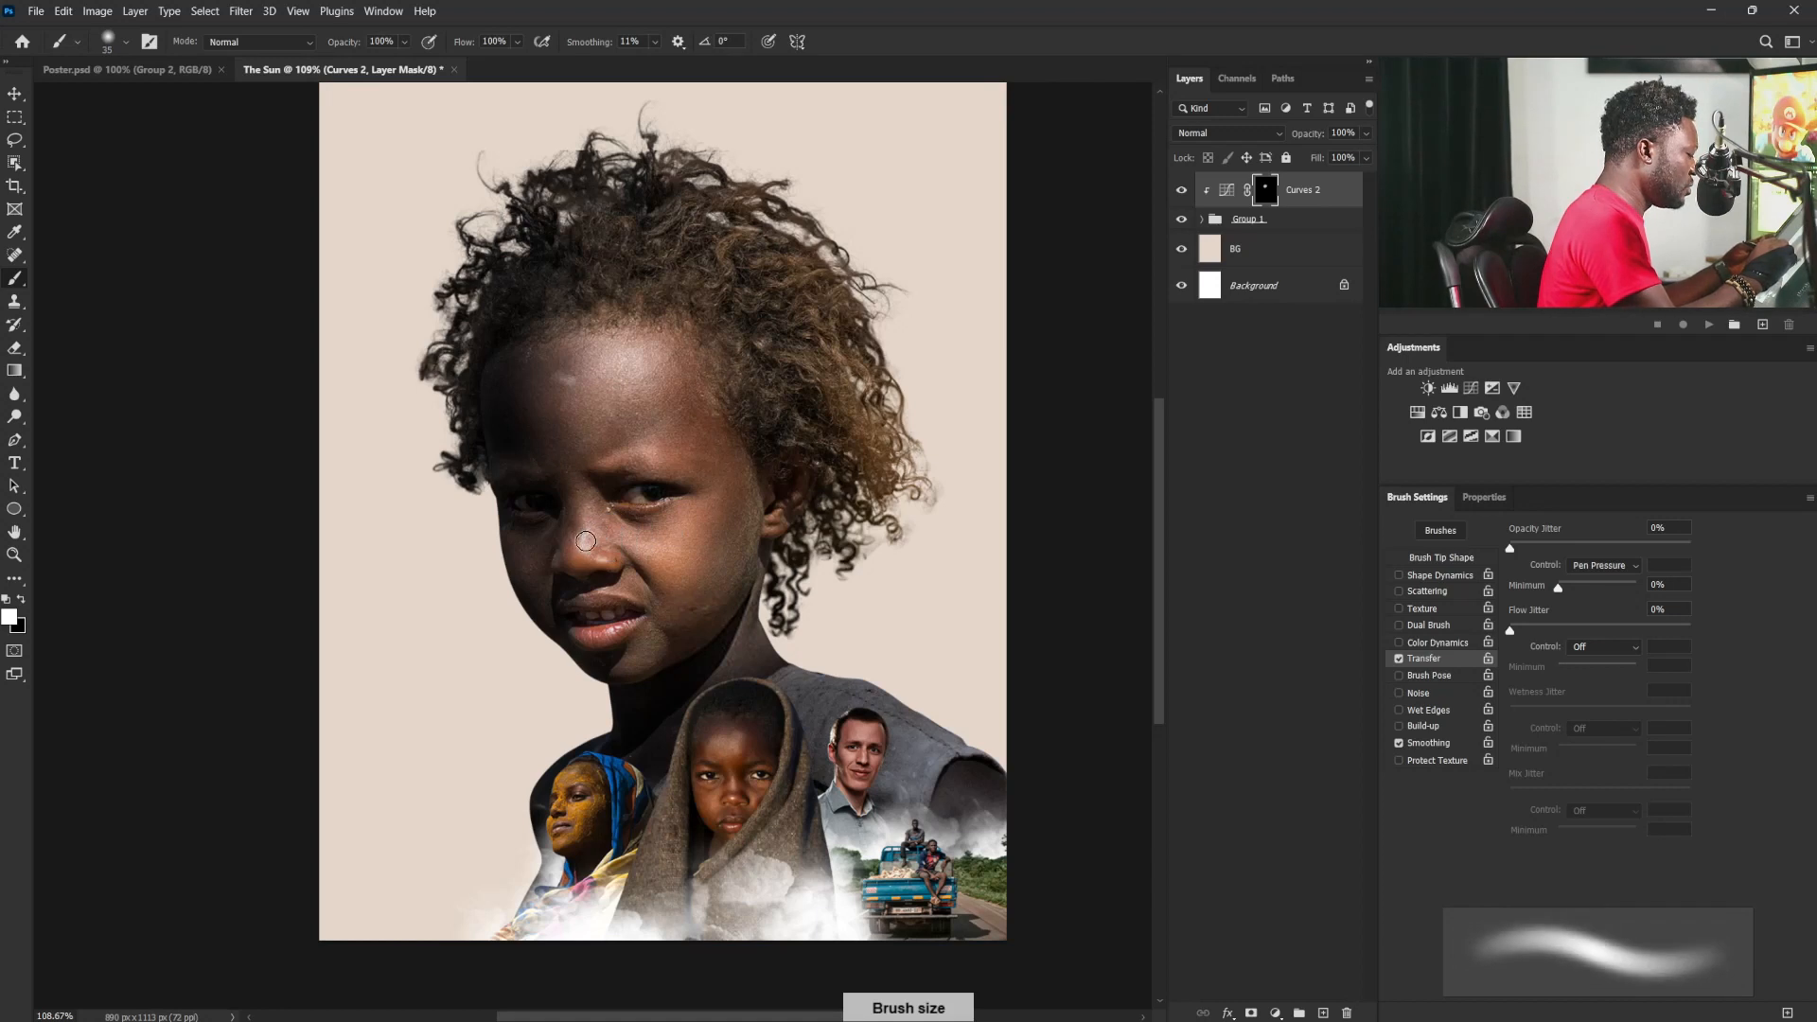
key(bracketleft)
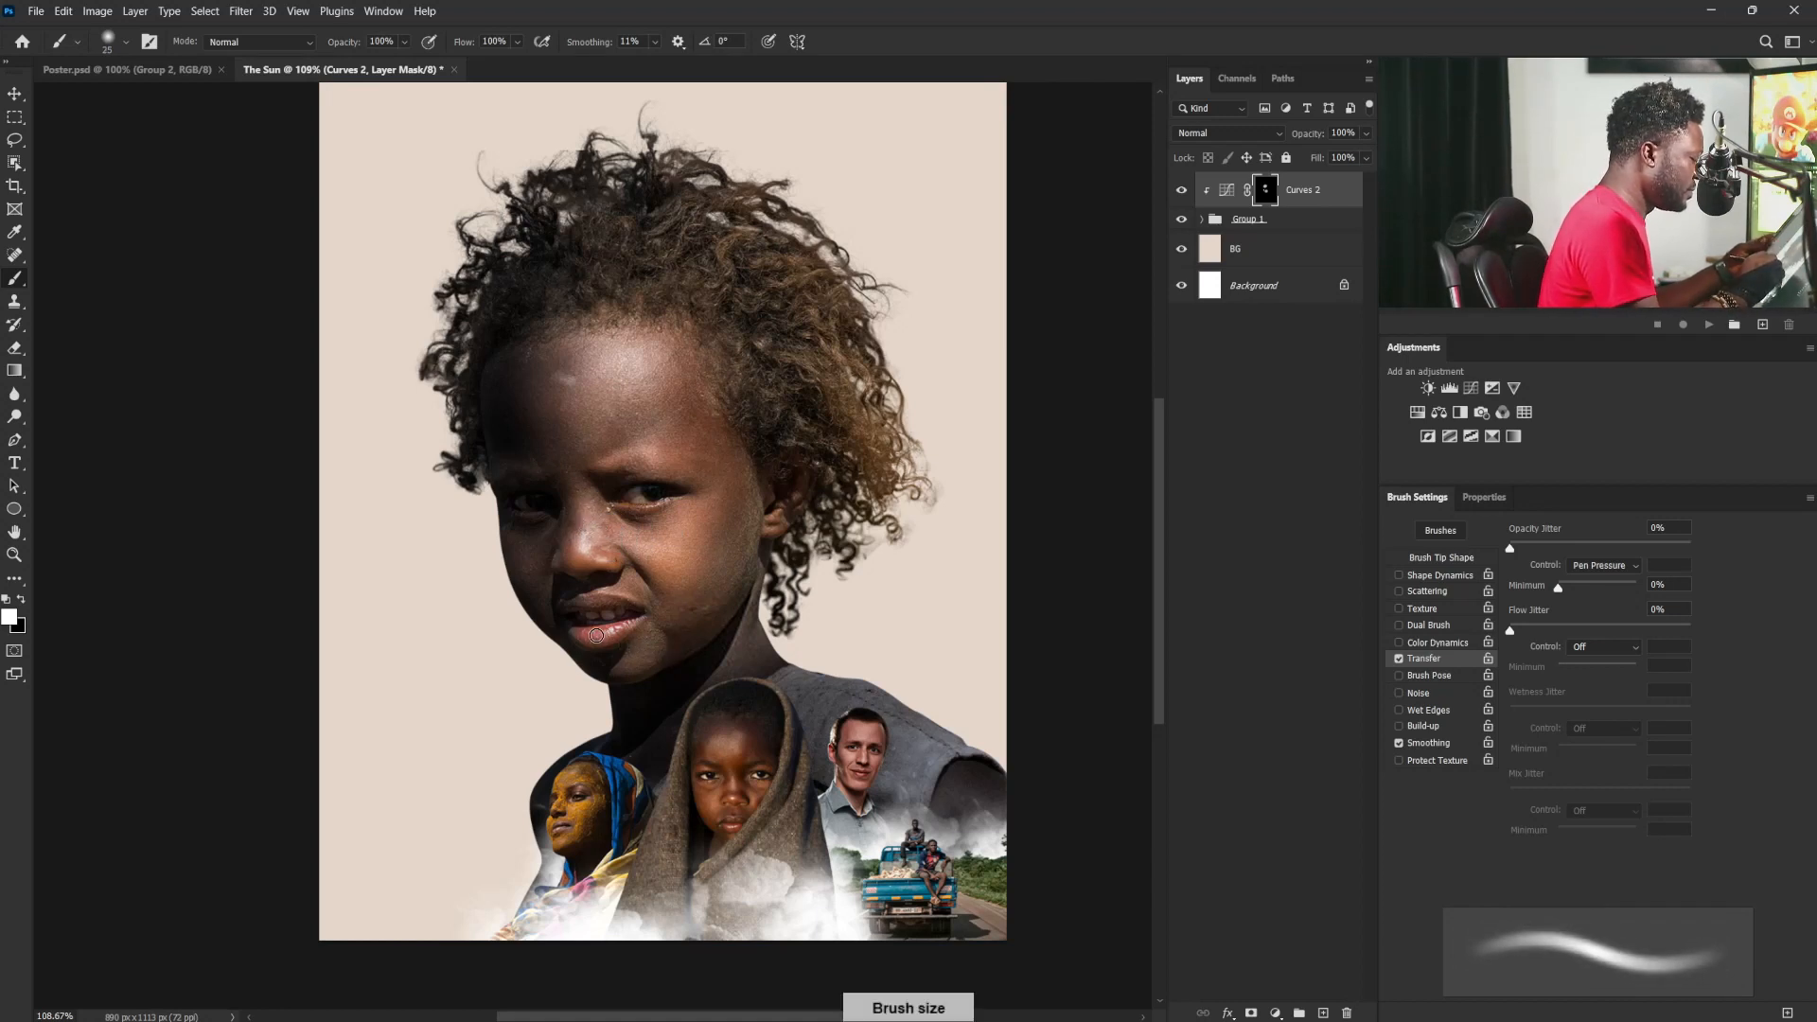
key(bracketright)
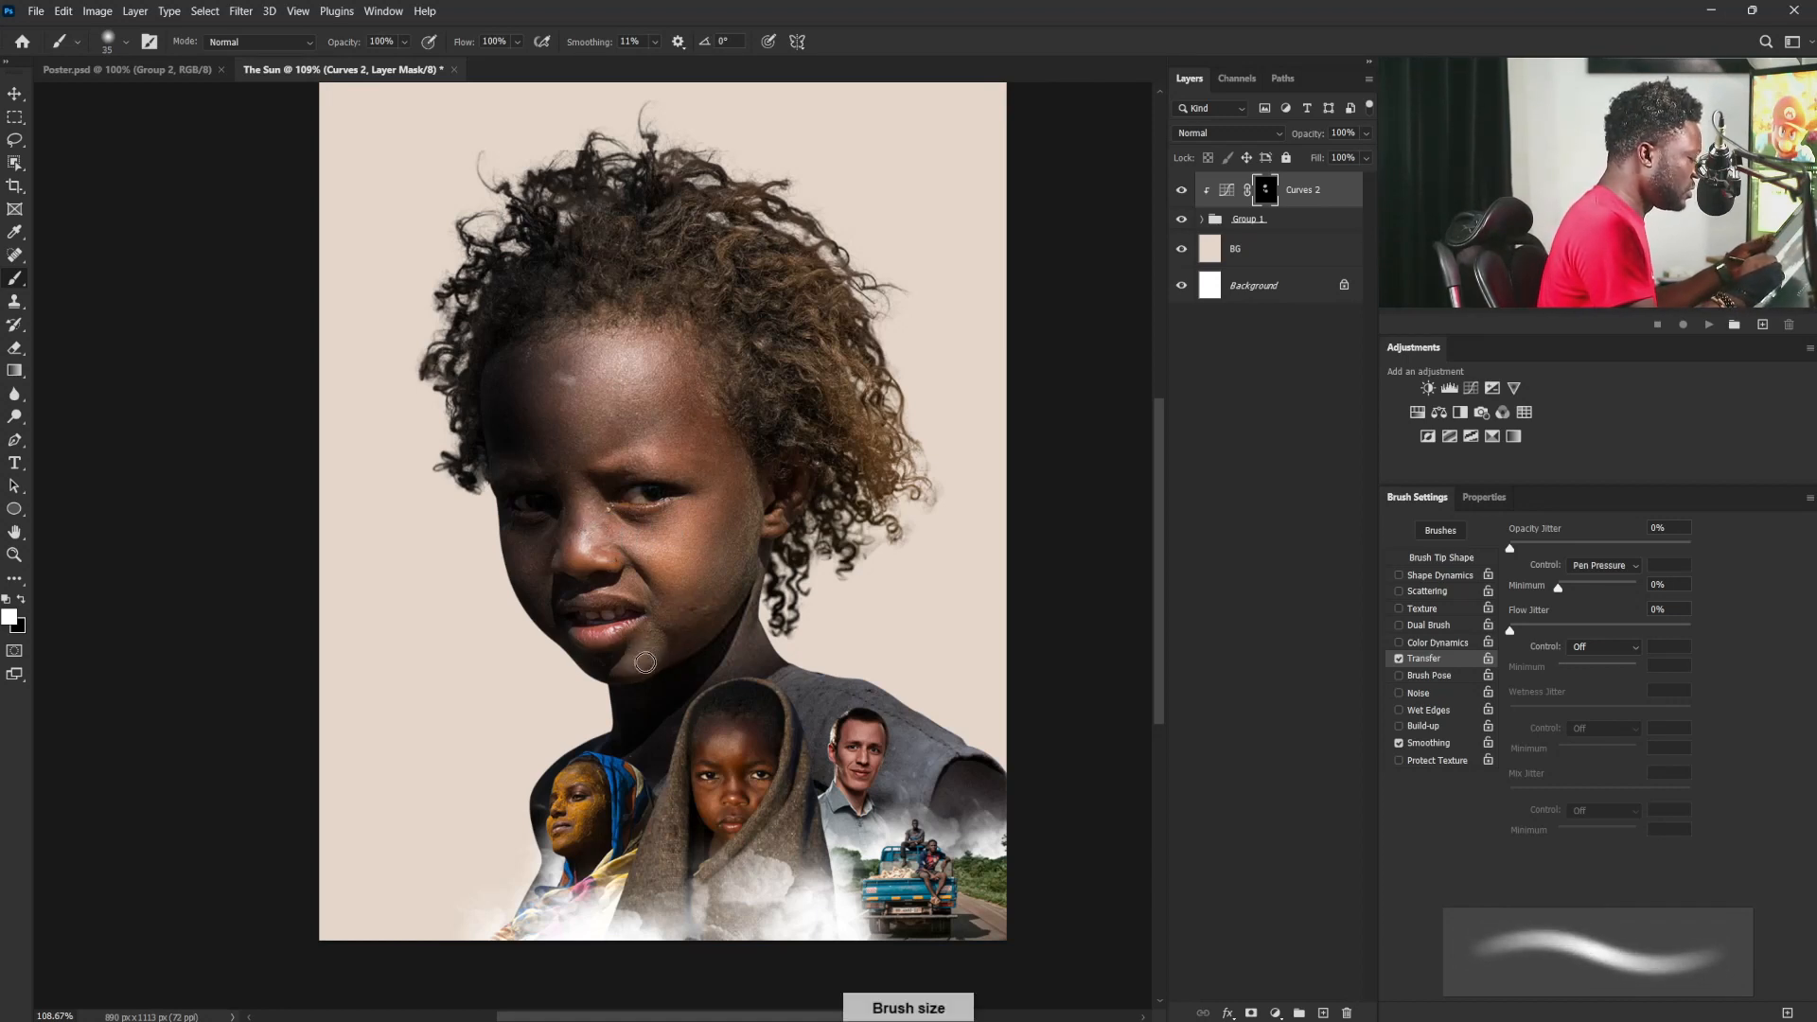
key(bracketright)
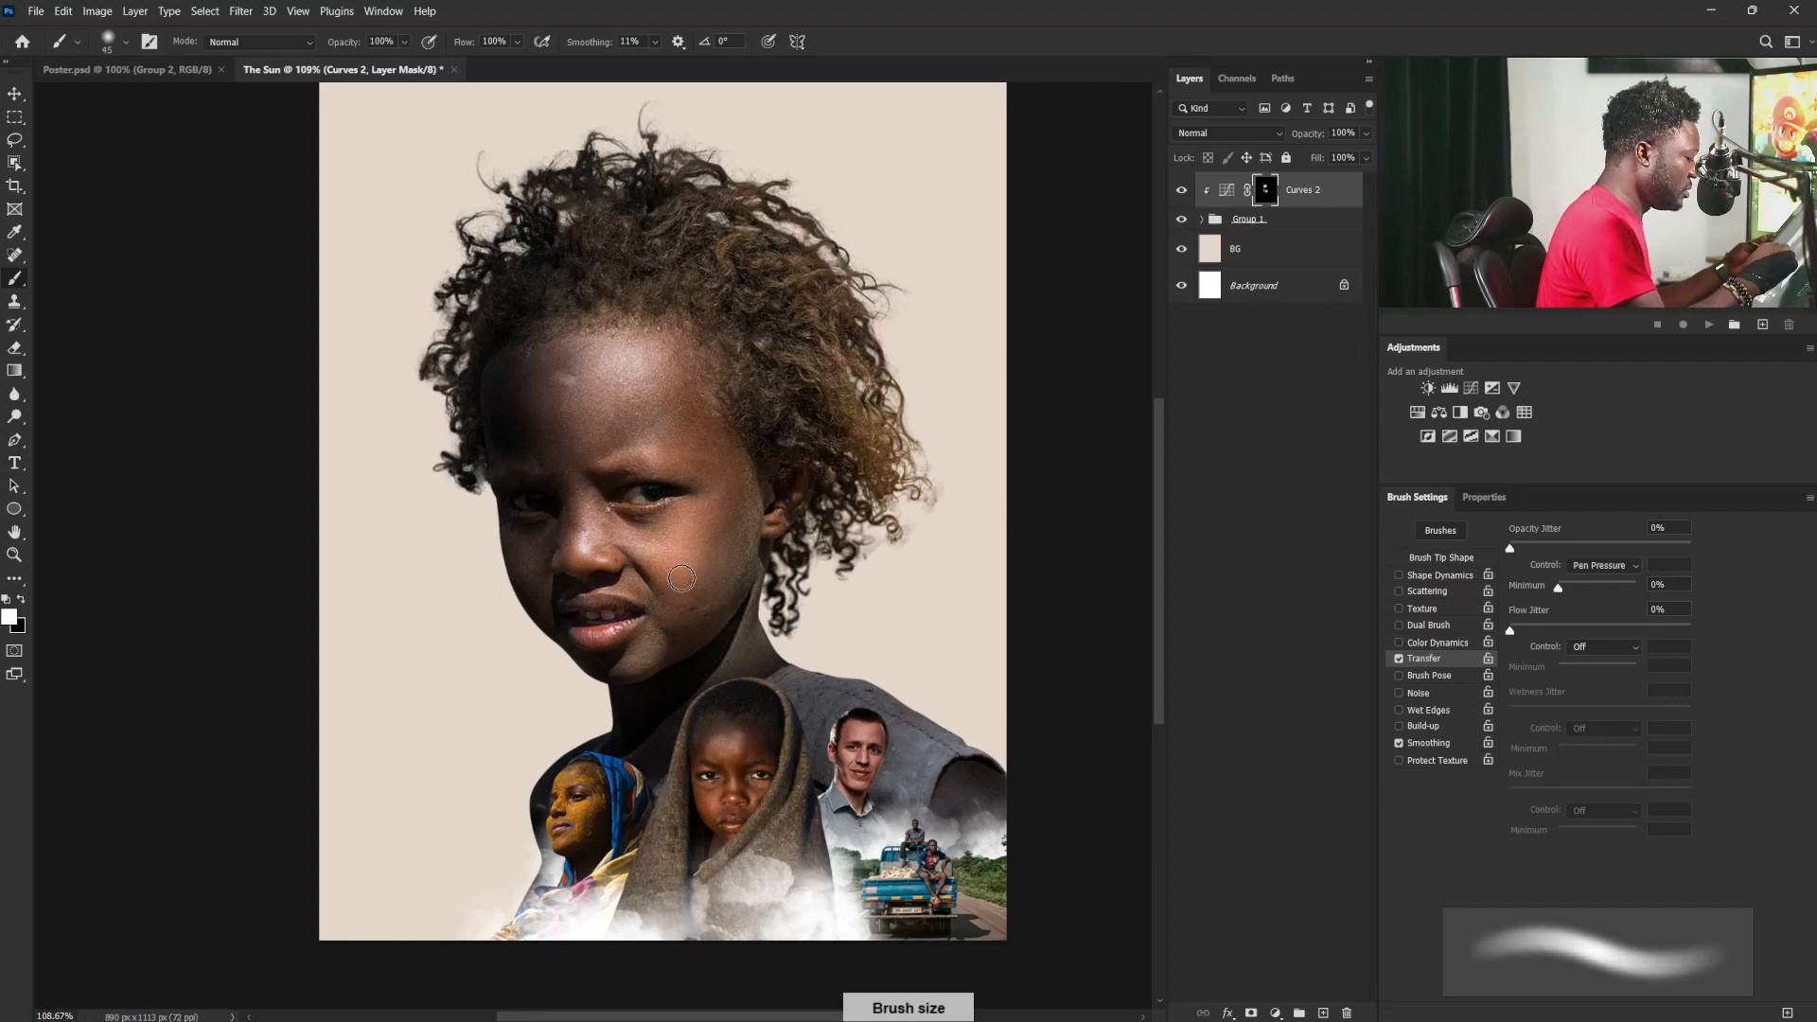
key(bracketright)
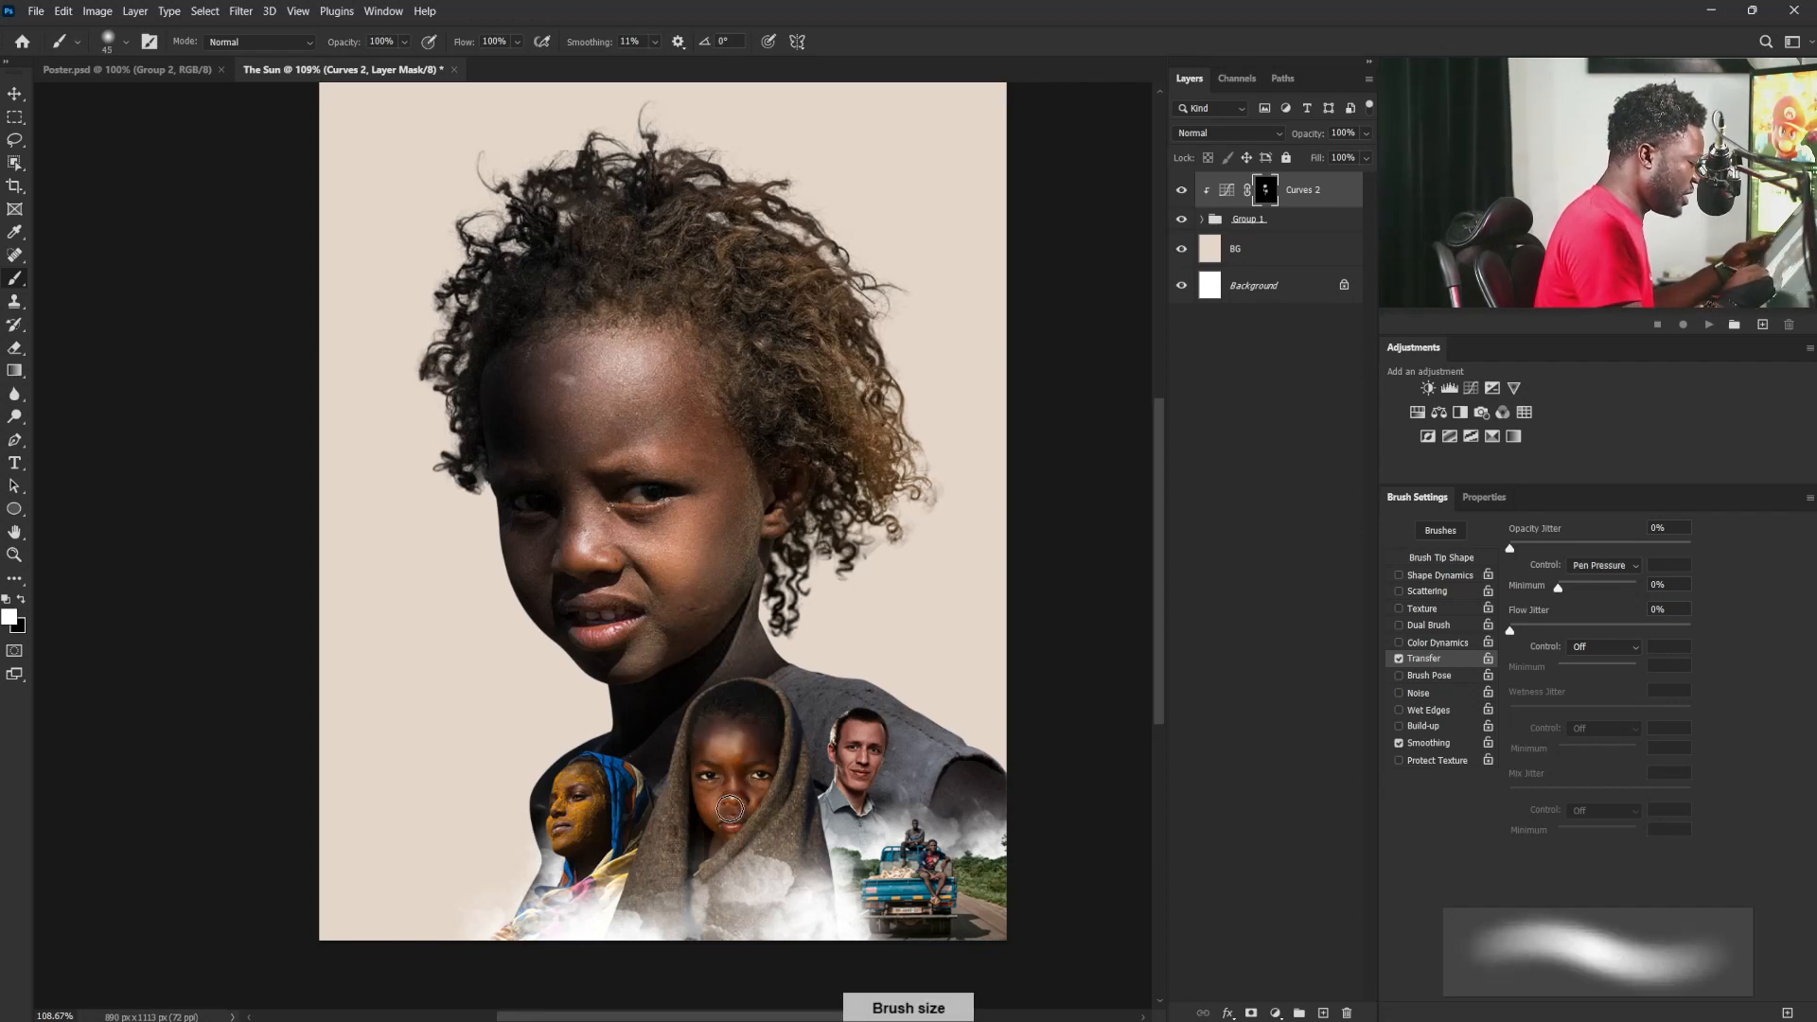
key(bracketleft)
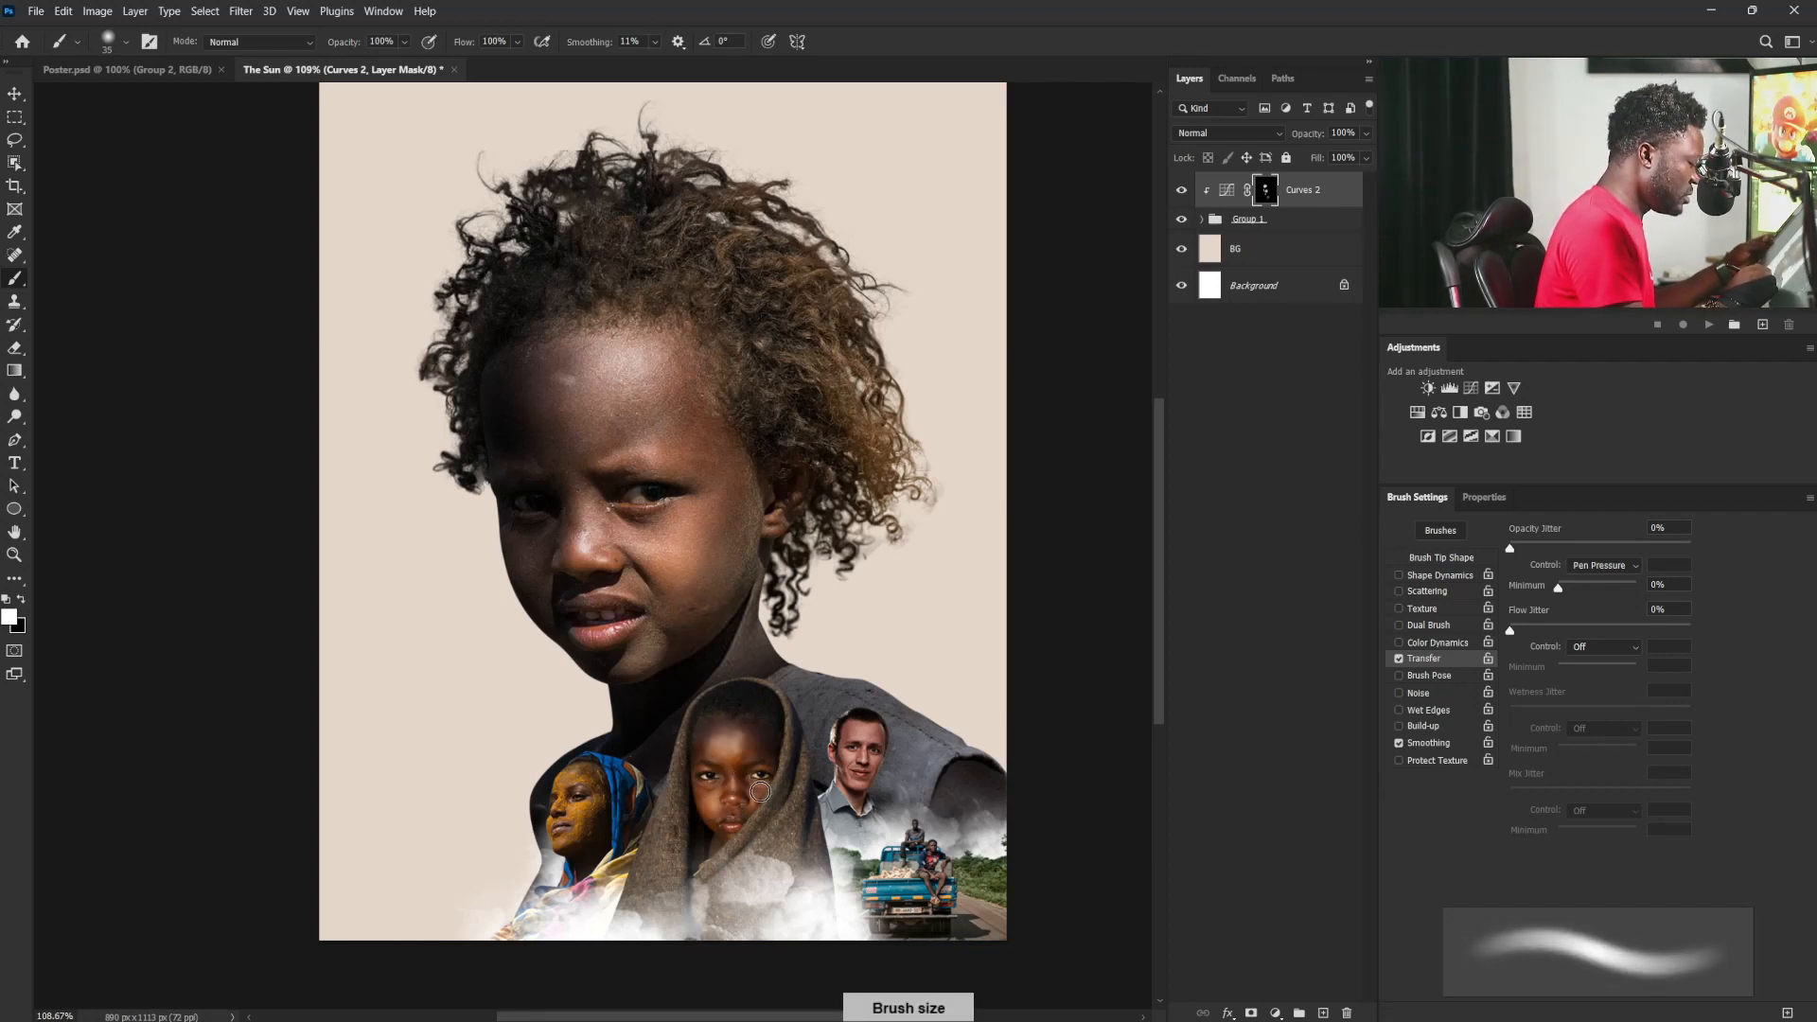
Step: Brighten the man's forehead, cheeks and chin by painting white on the Curves 2 mask with small soft brushes up to 20 px
drag(868, 745, 999, 745)
drag(934, 805, 908, 722)
key(bracketleft)
key(bracketleft)
key(bracketleft)
key(bracketleft)
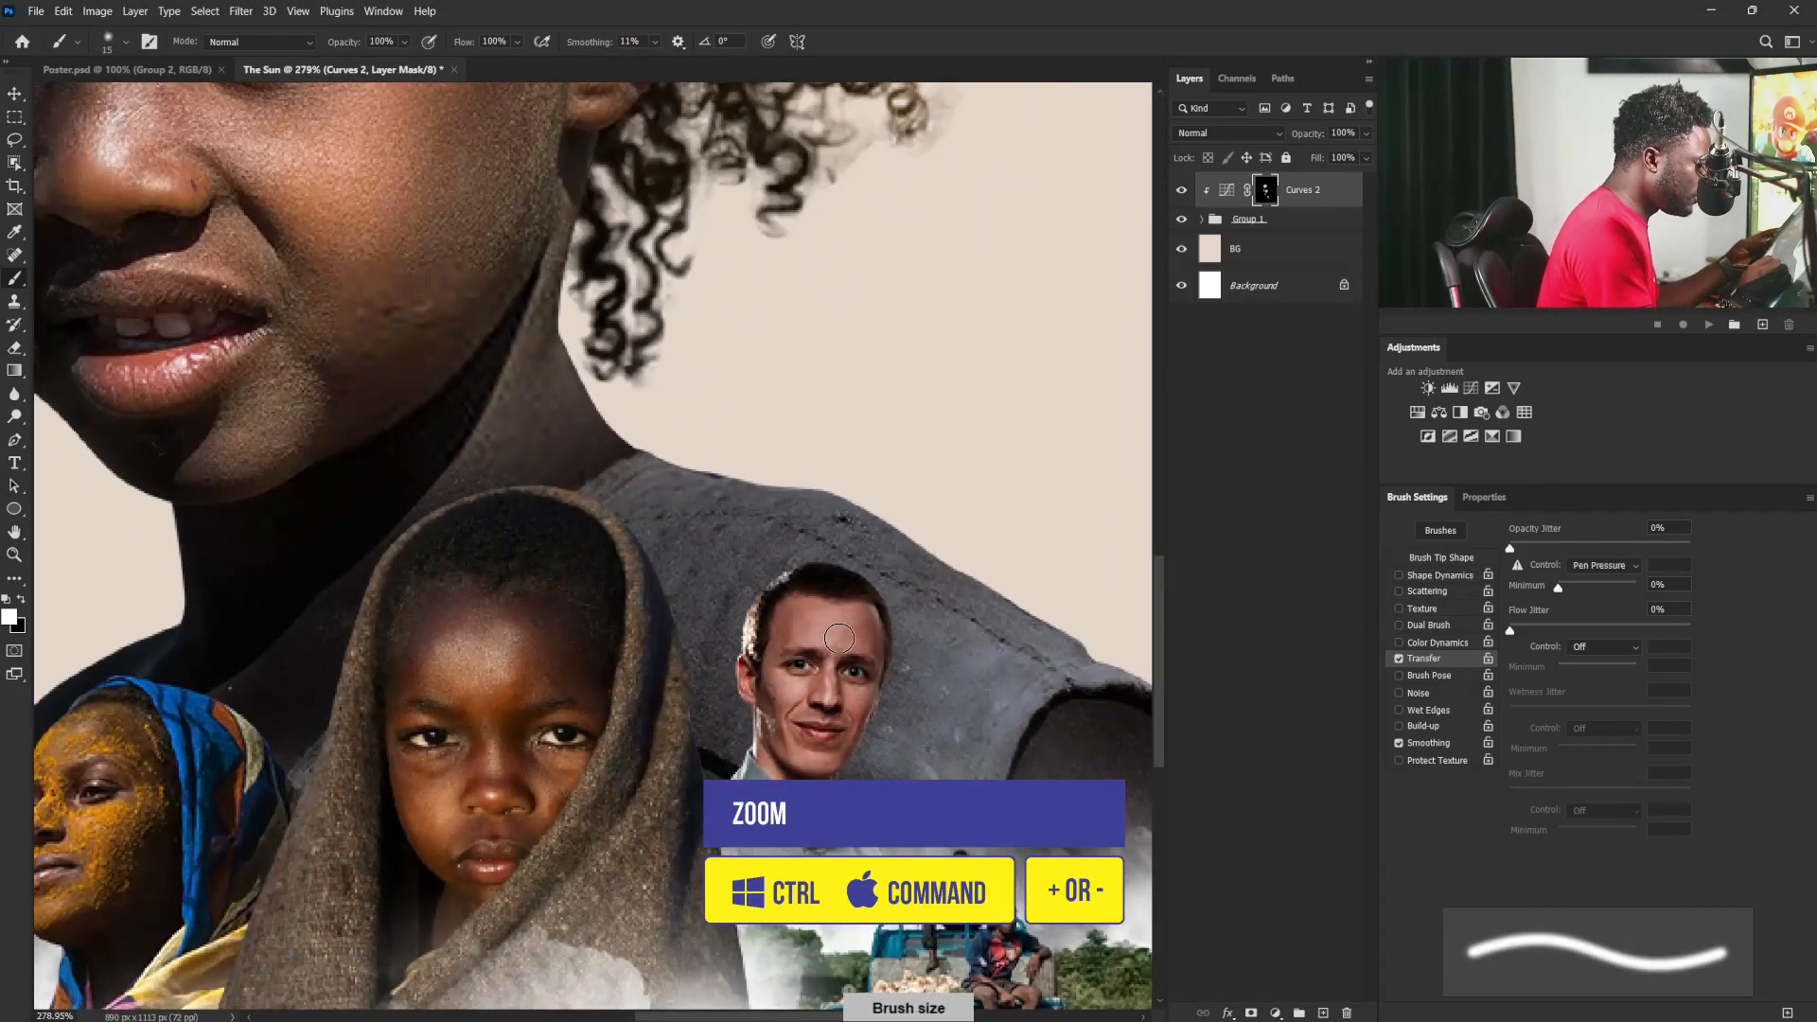
key(bracketleft)
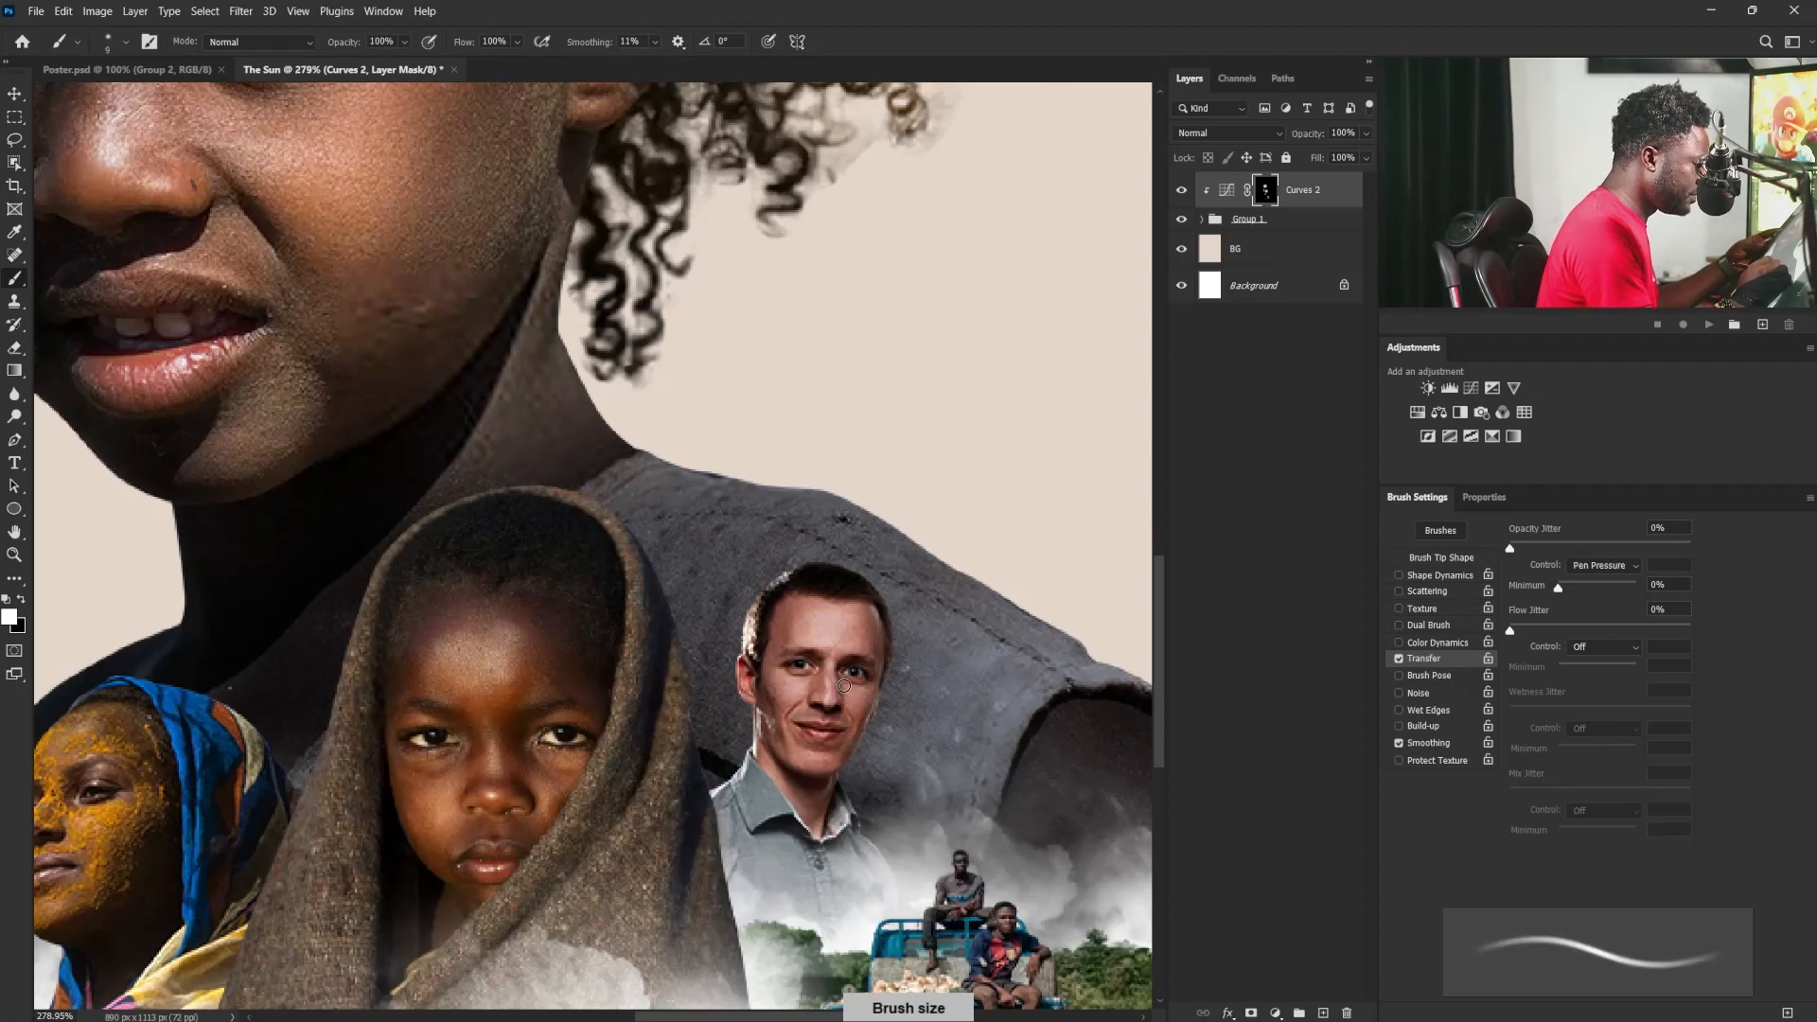
key(bracketleft)
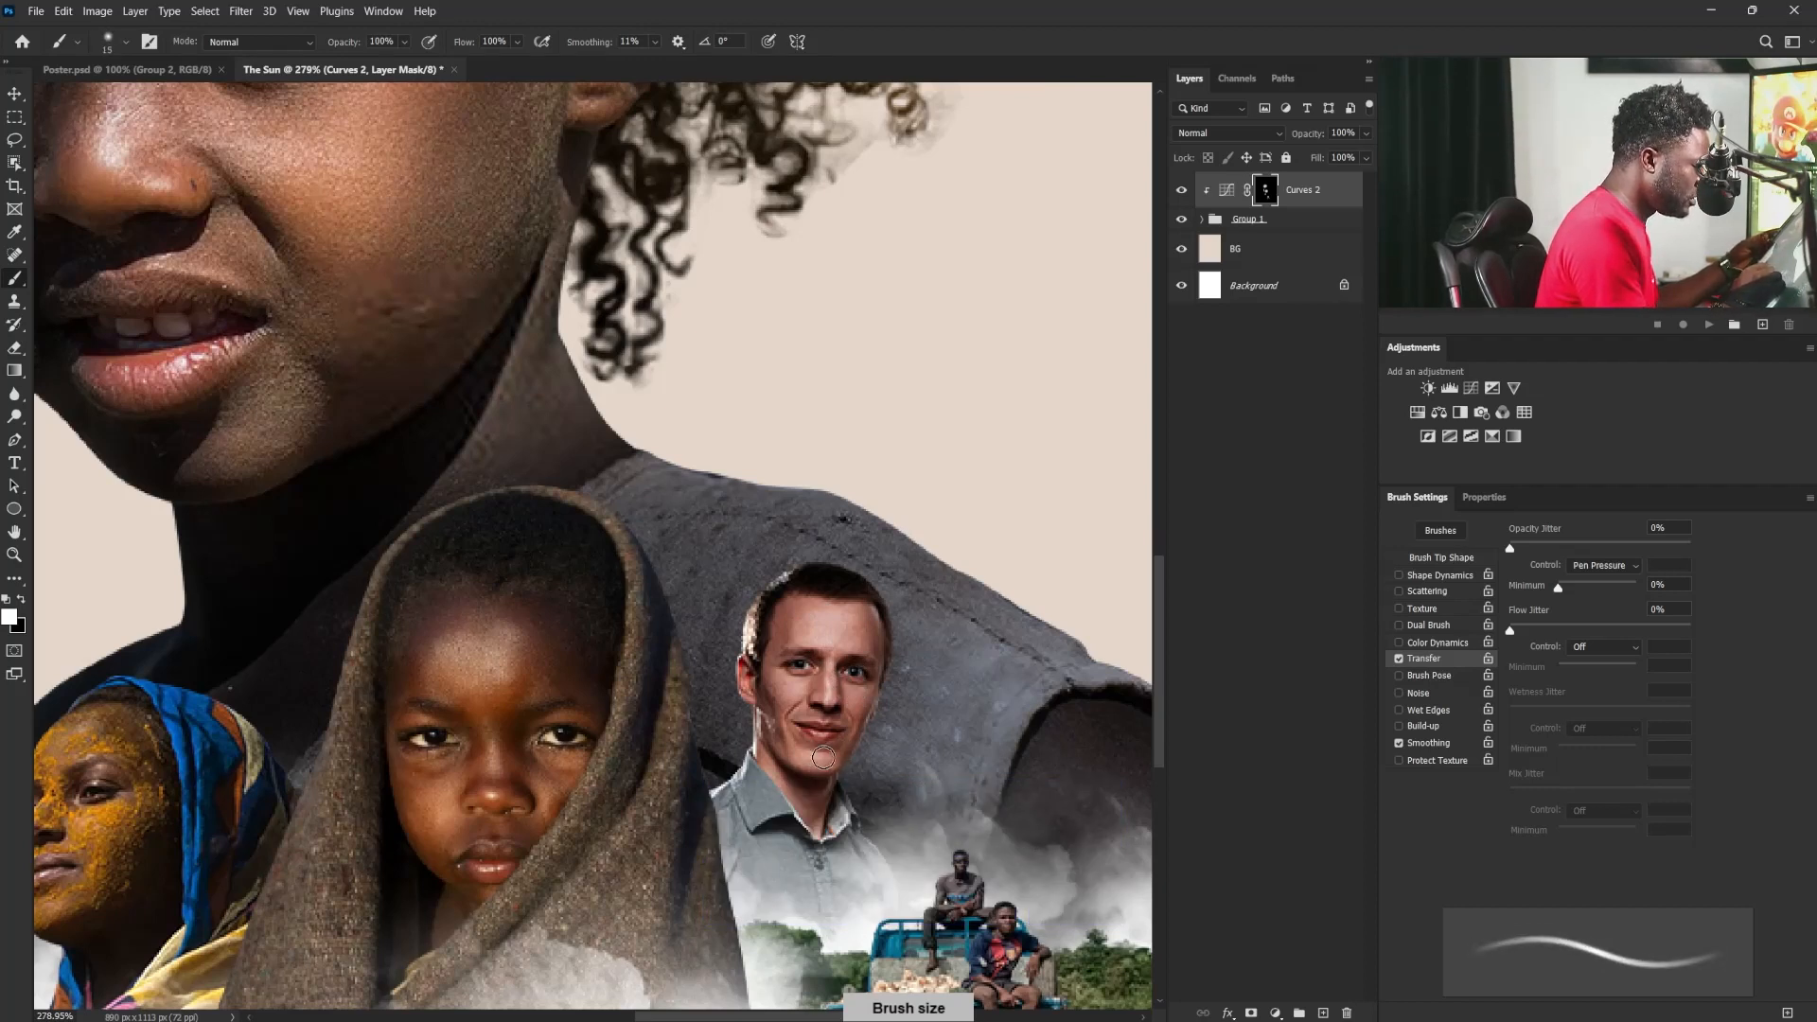
key(bracketright)
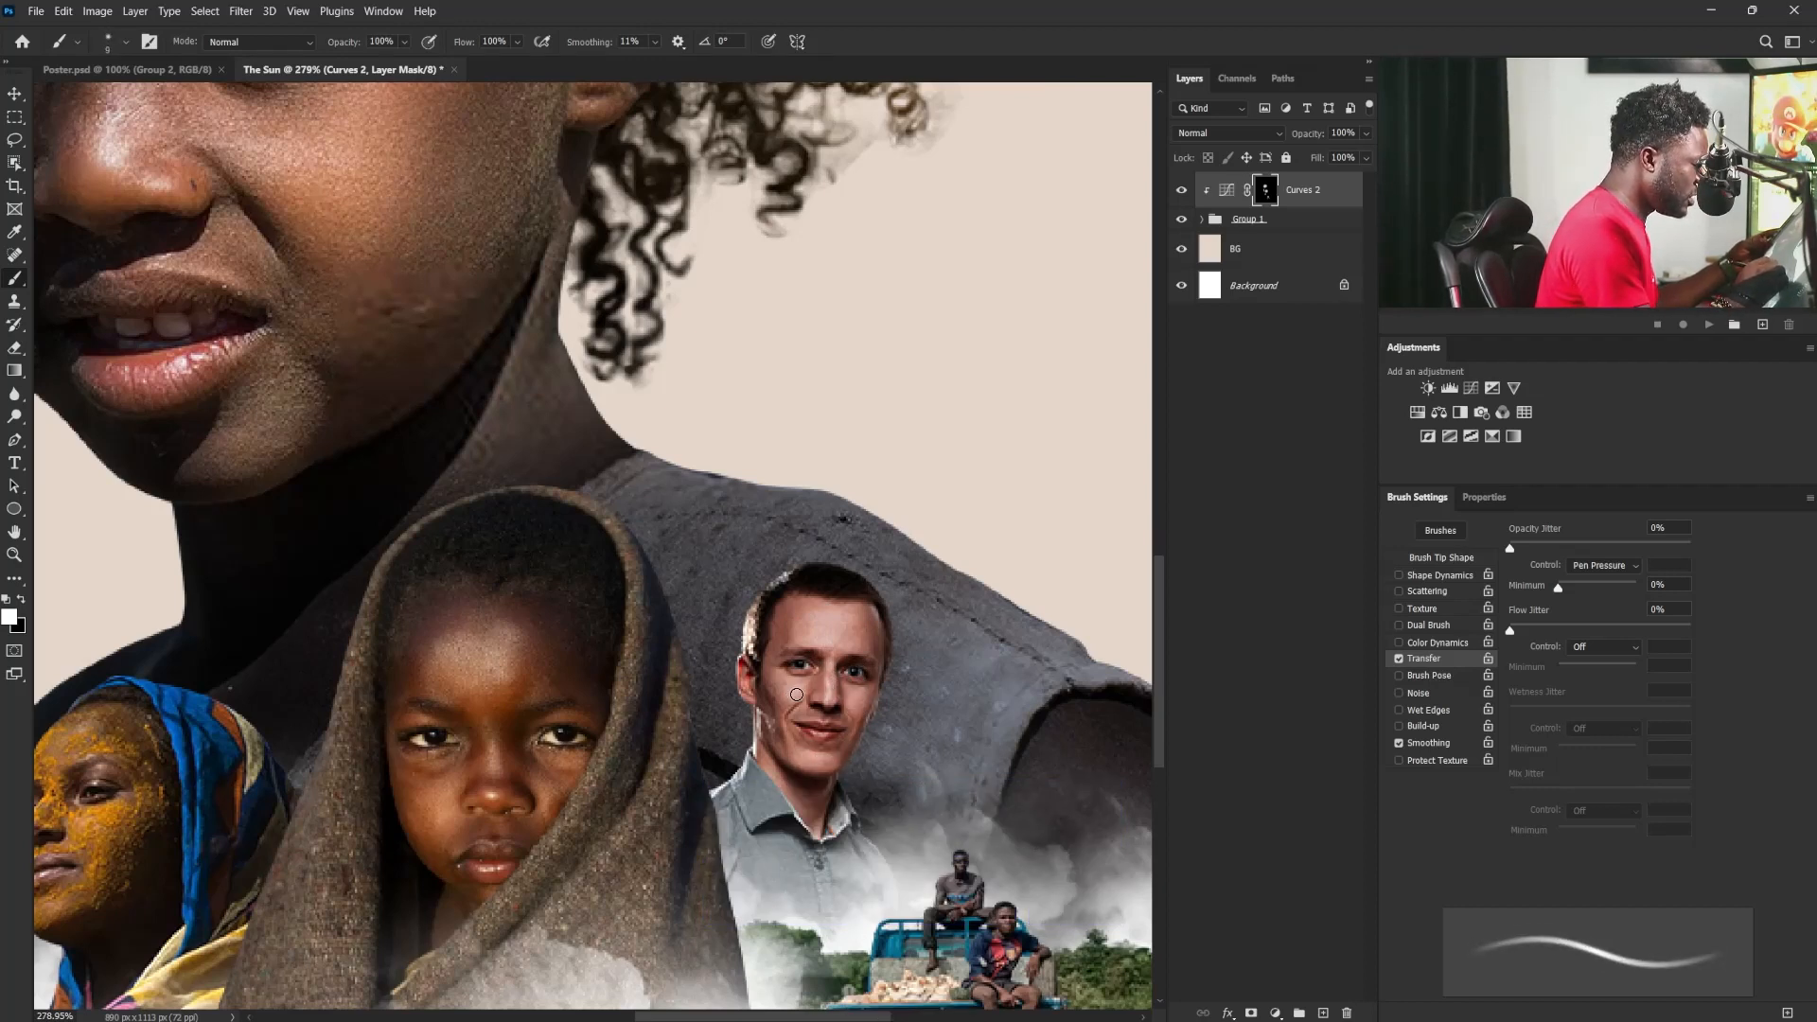
key(bracketleft)
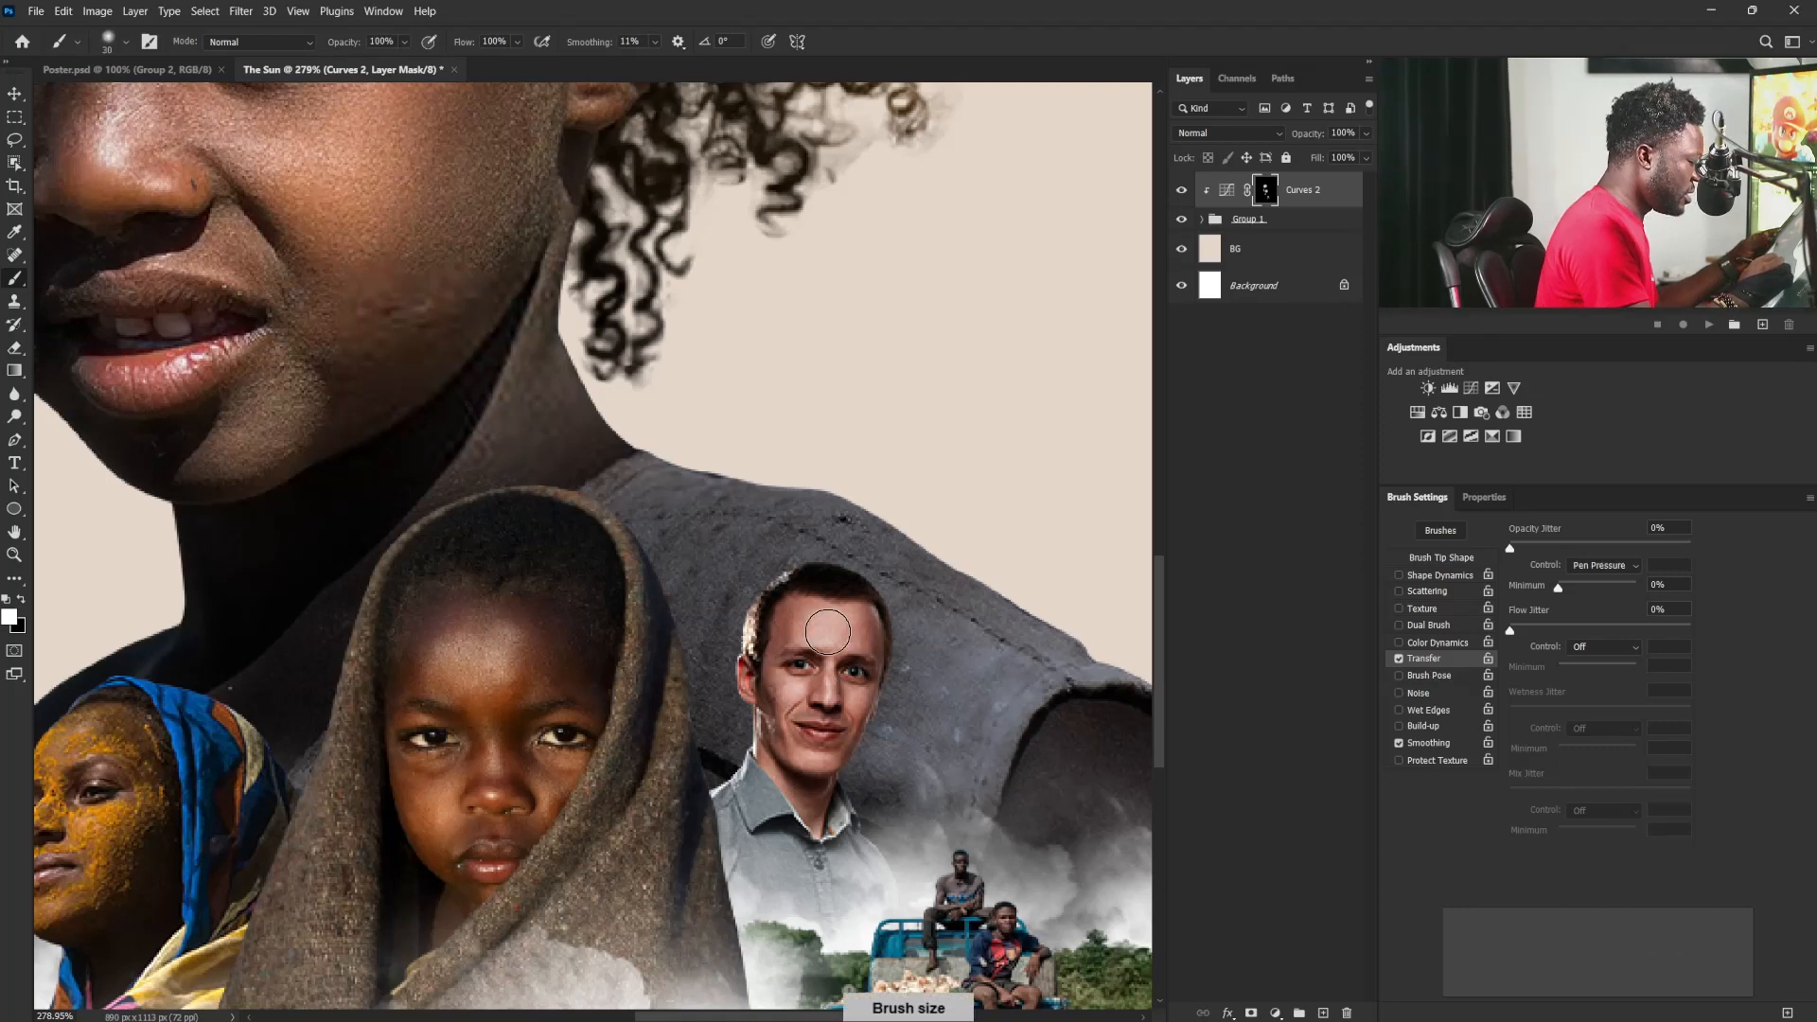
key(bracketleft)
key(bracketleft)
key(bracketleft)
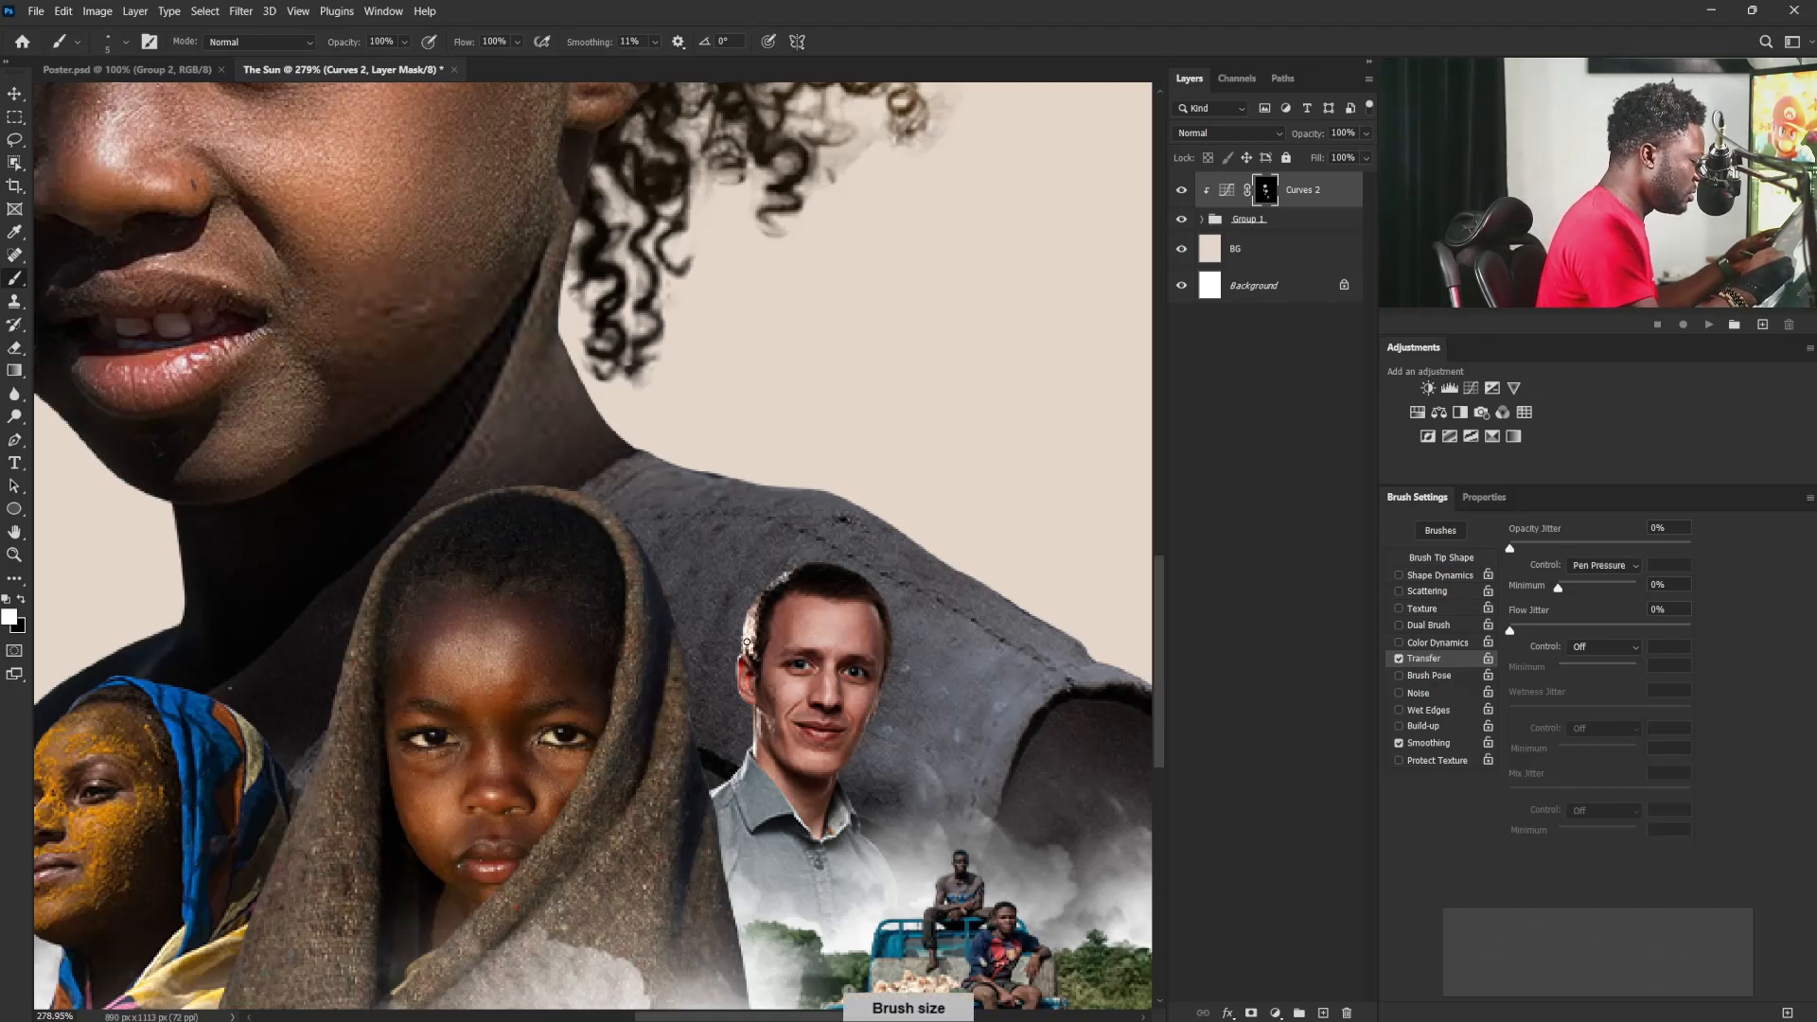
key(bracketright)
key(bracketright)
key(bracketright)
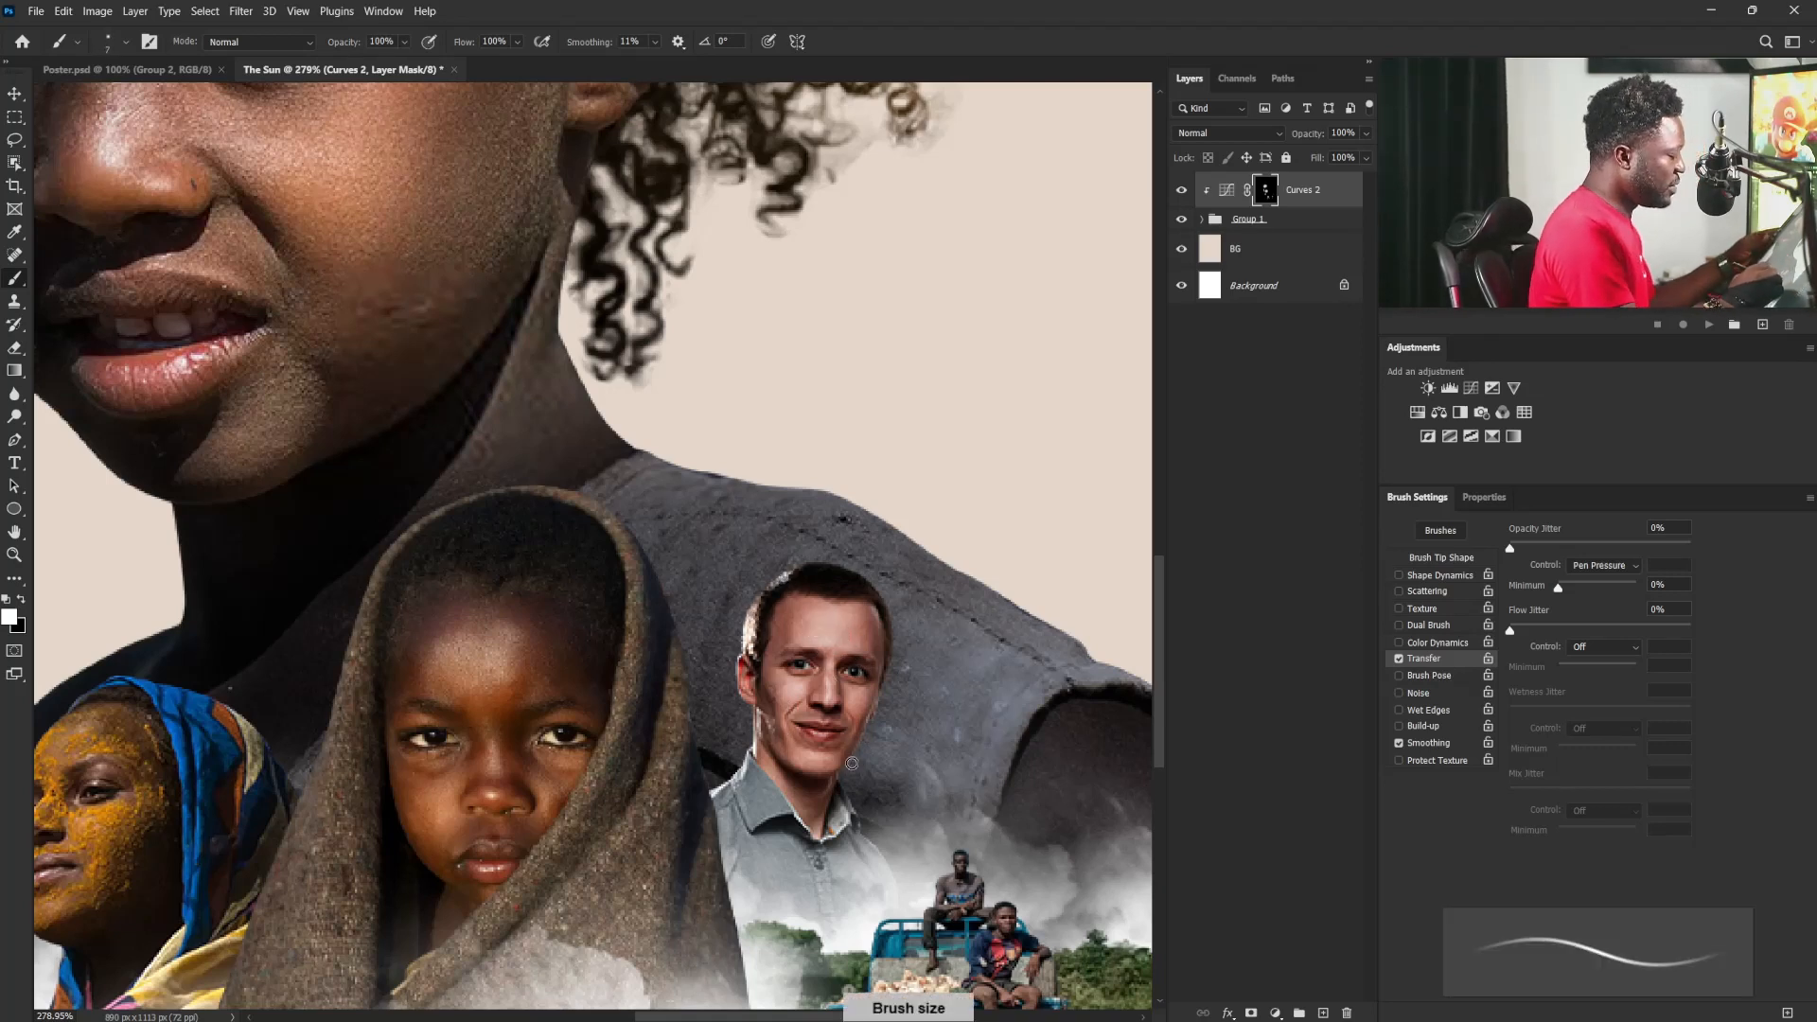
key(ctrl+0)
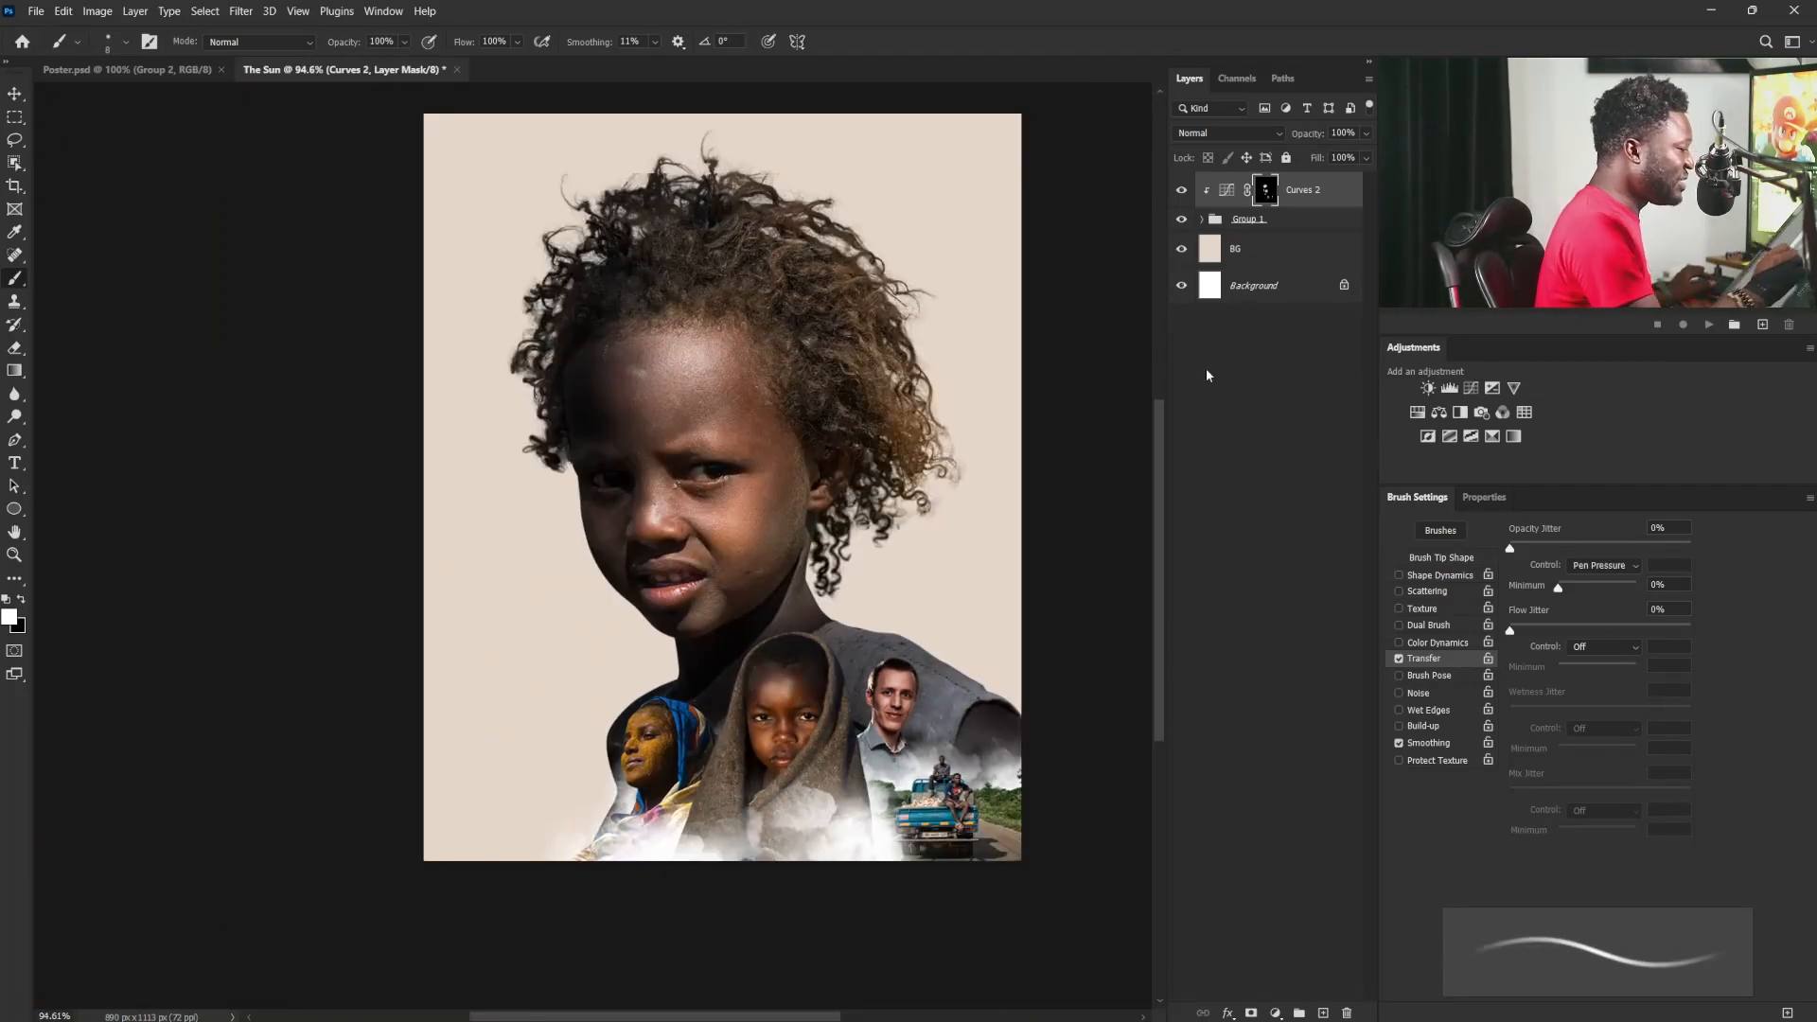
Step: Add a Curves adjustment clipped to layer 5 with points at input 188, output 169 and input 96, output 92, and invert its mask
click(1202, 220)
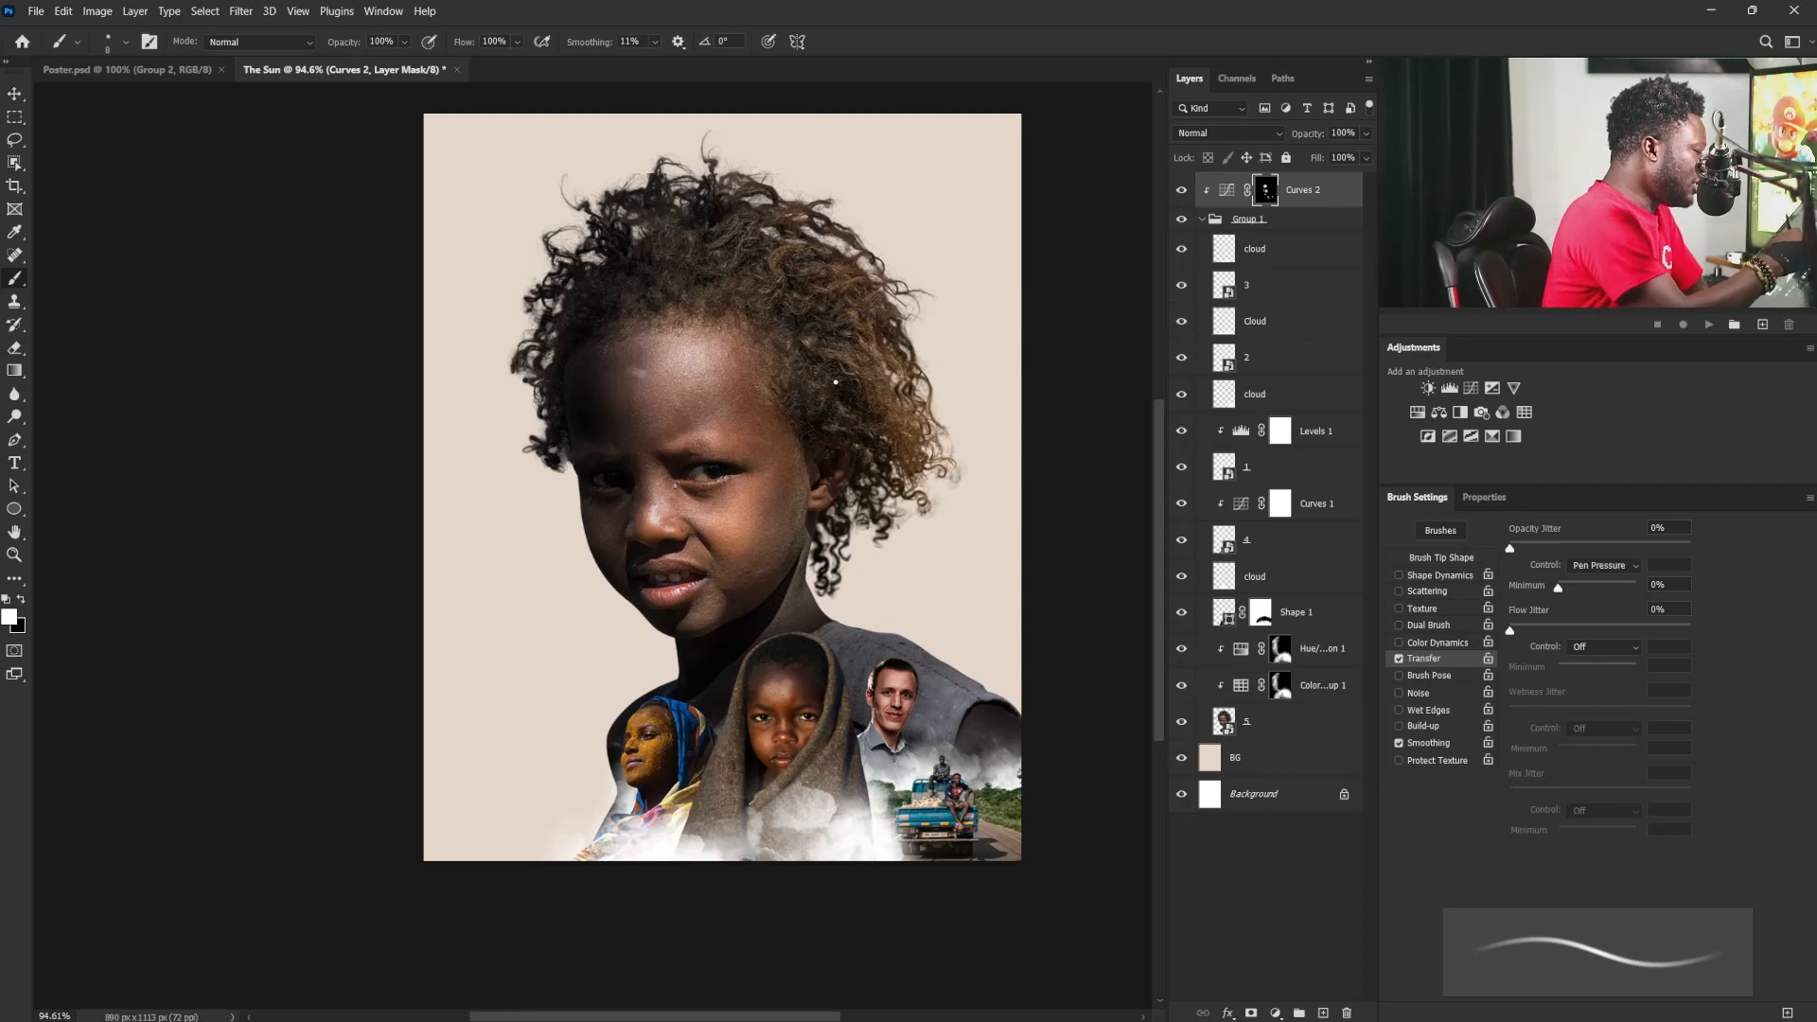
click(1251, 722)
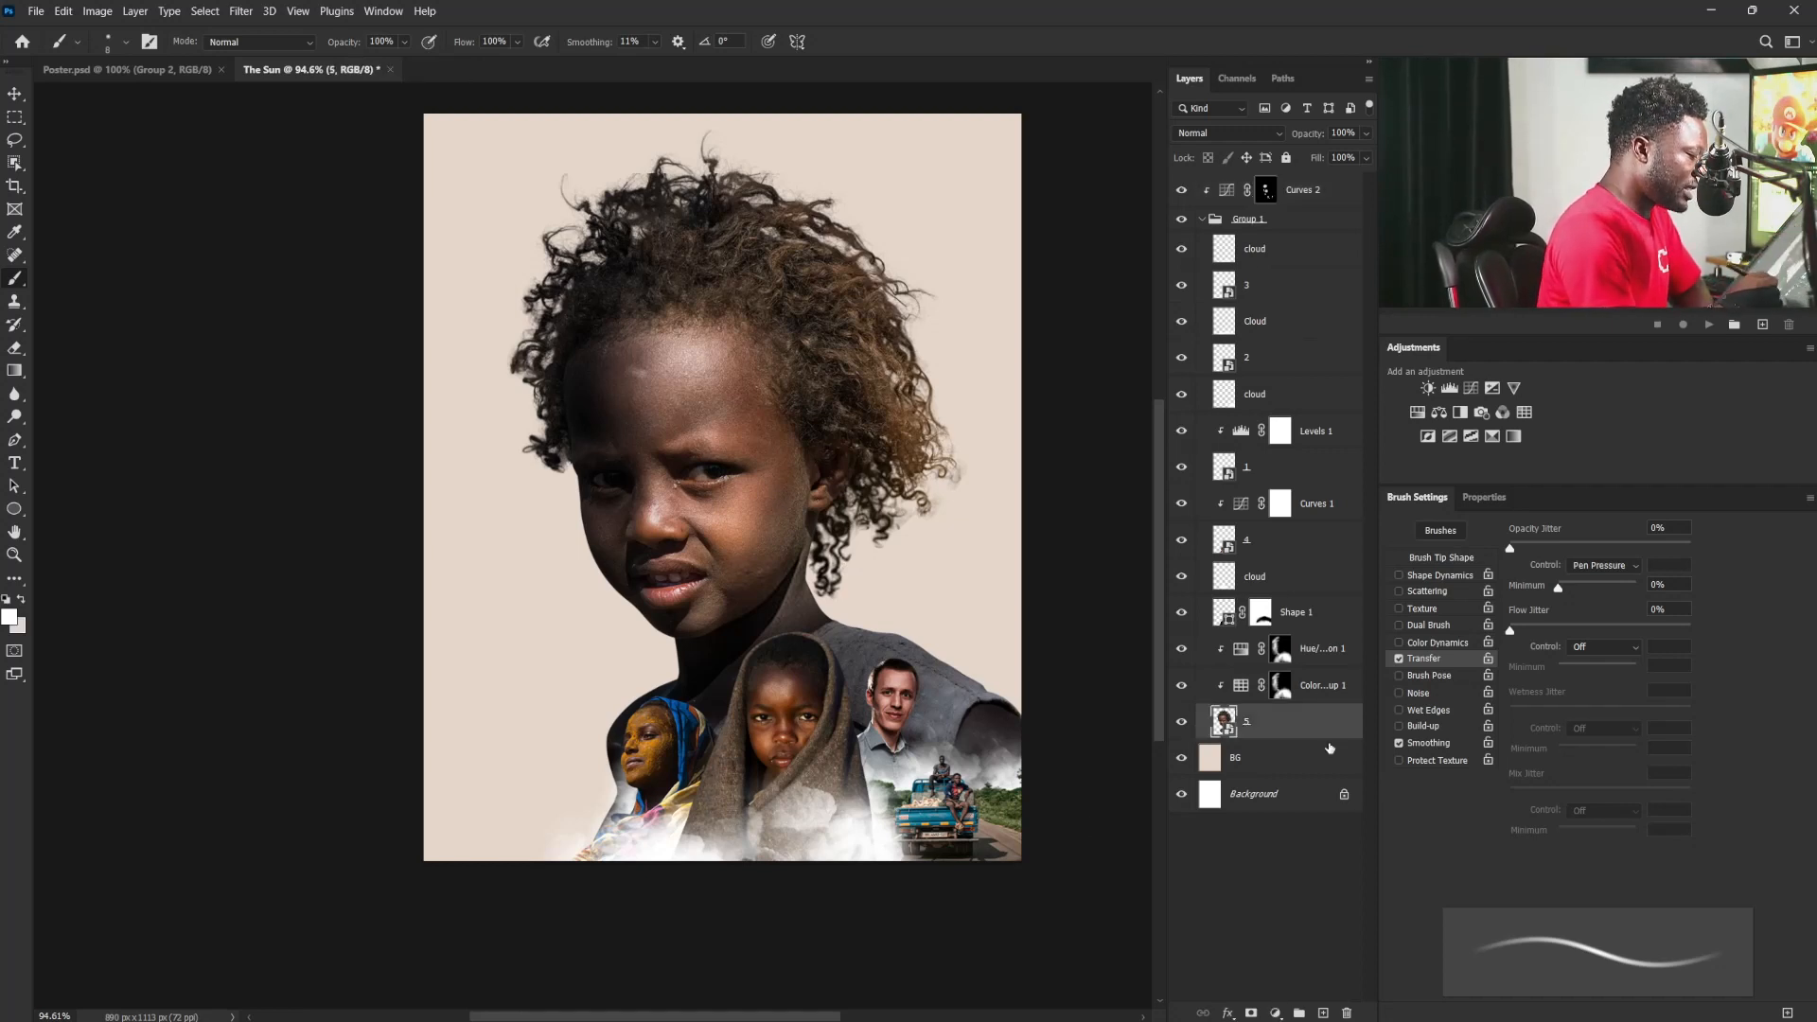
click(1471, 389)
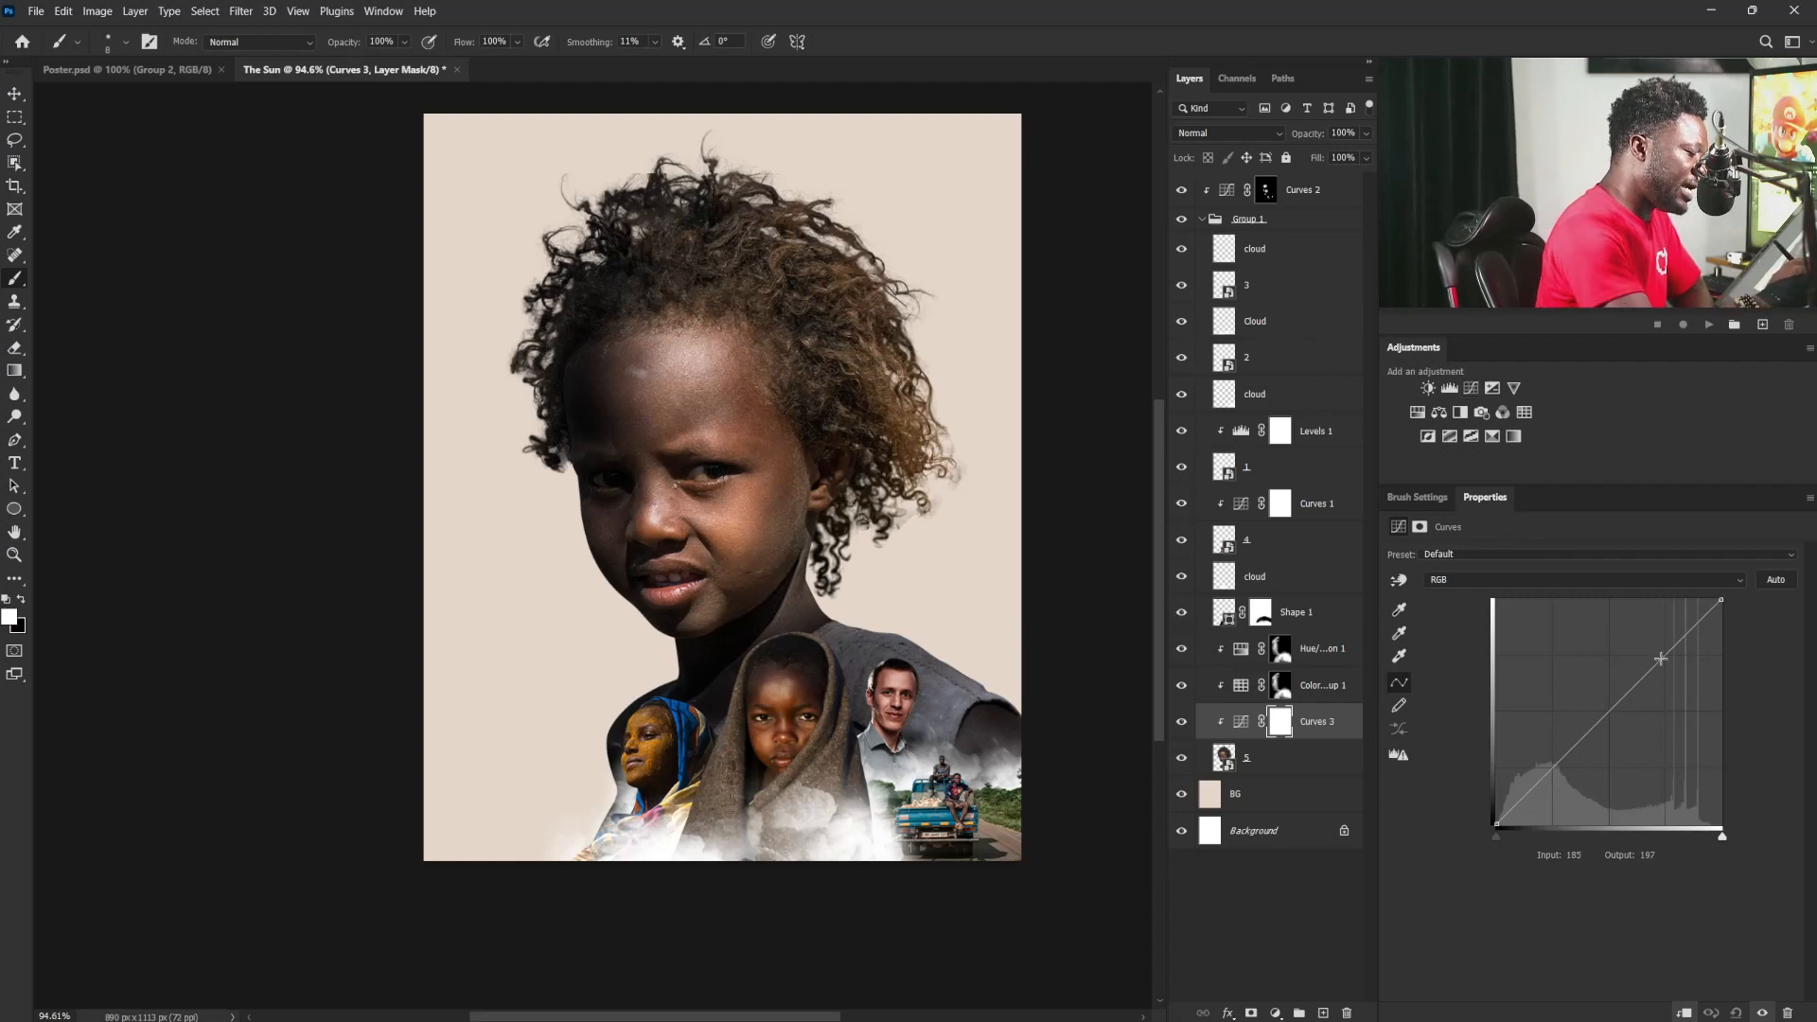
drag(1663, 671, 1663, 679)
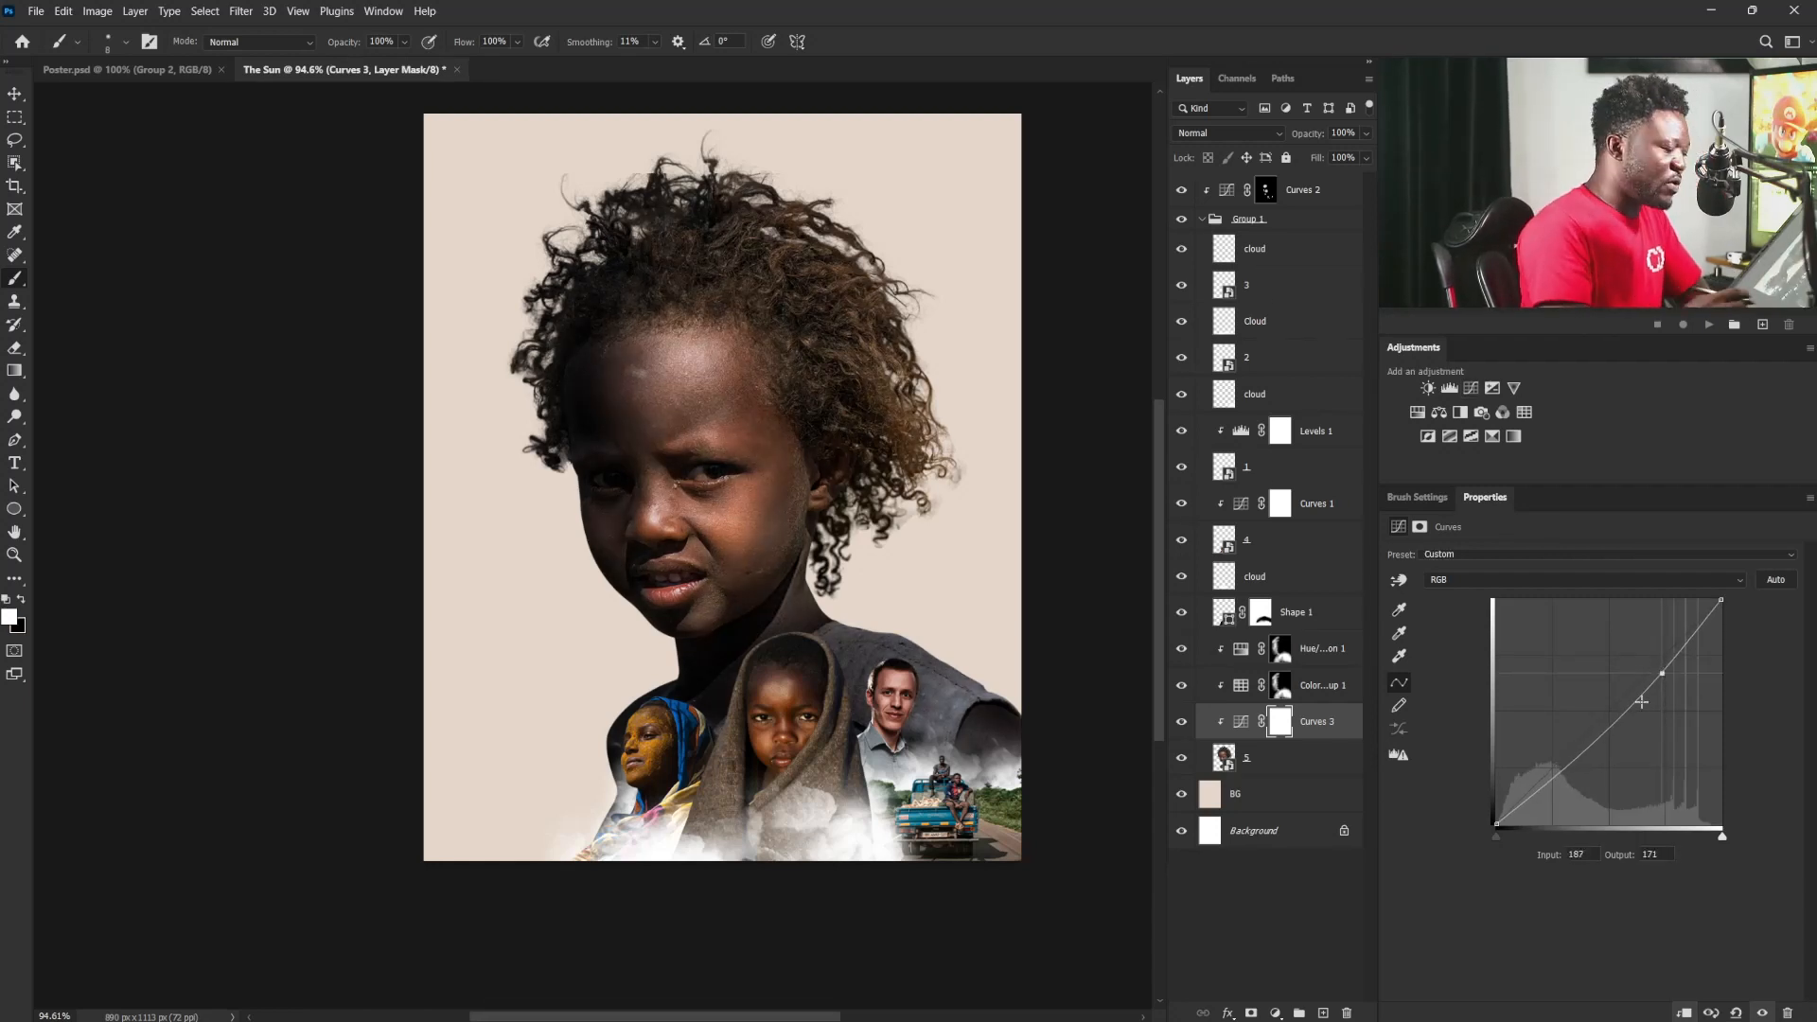
drag(1662, 673, 1662, 678)
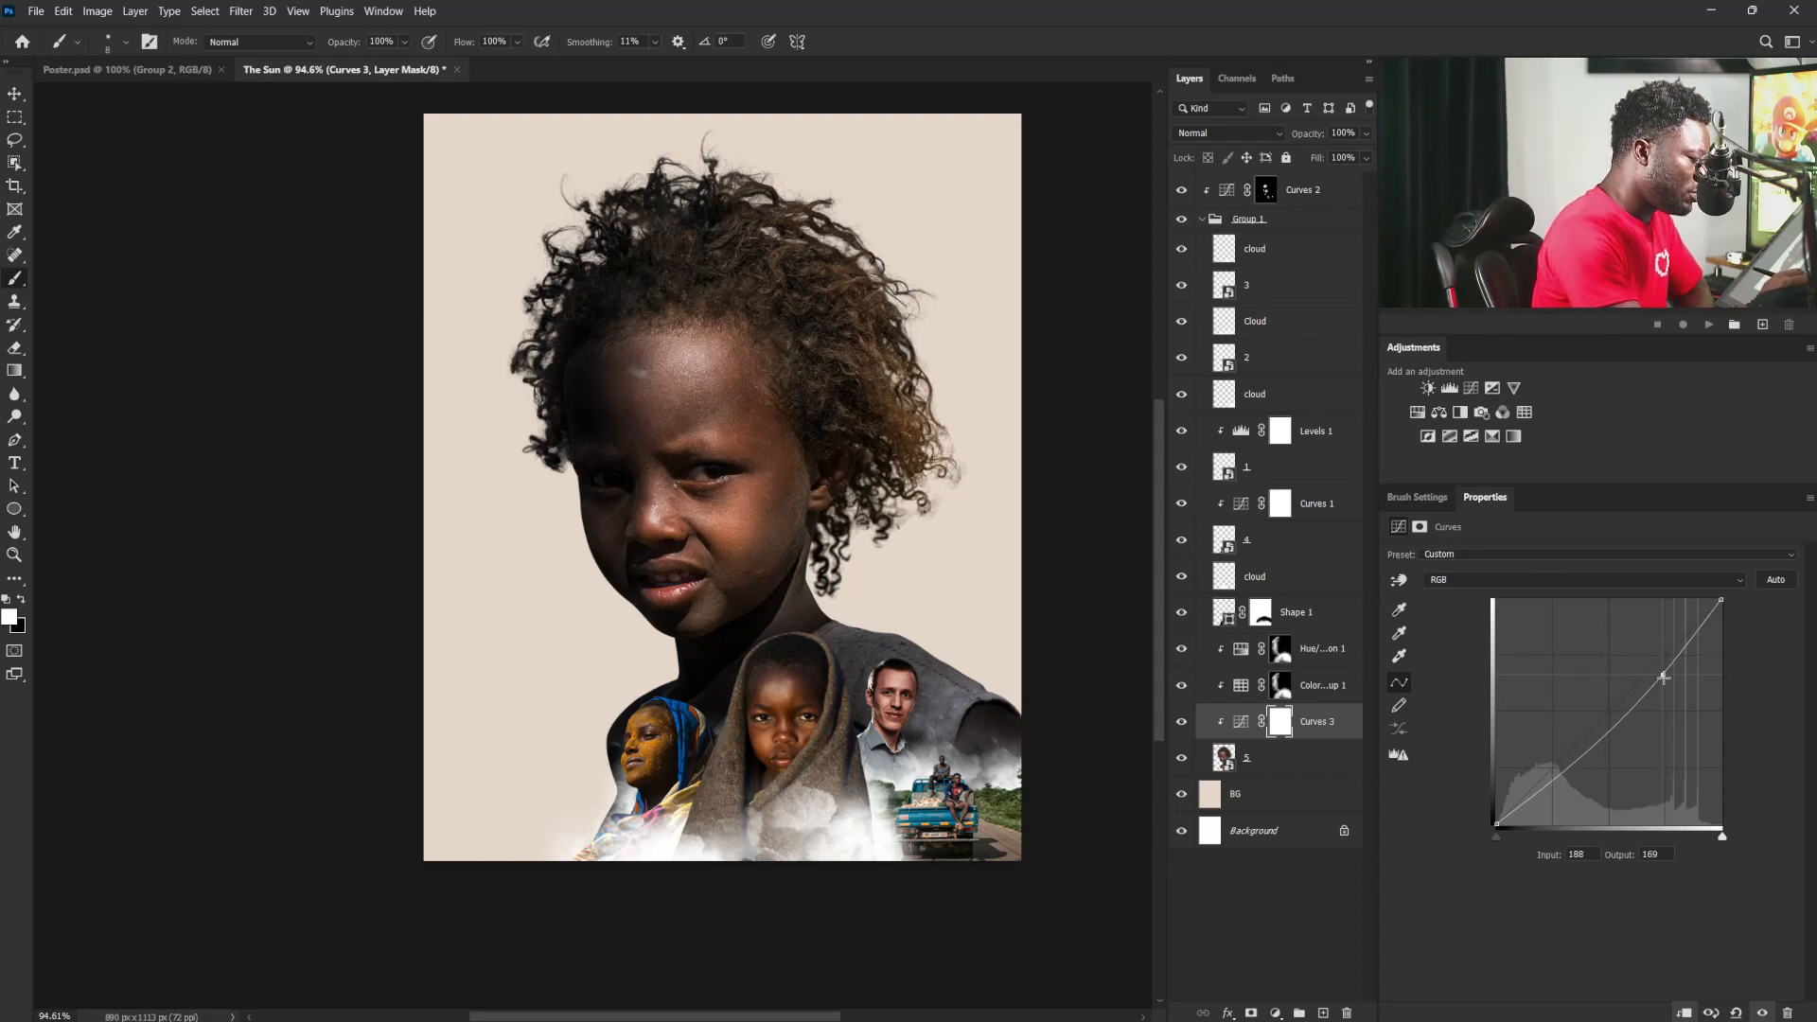
drag(1591, 750, 1581, 744)
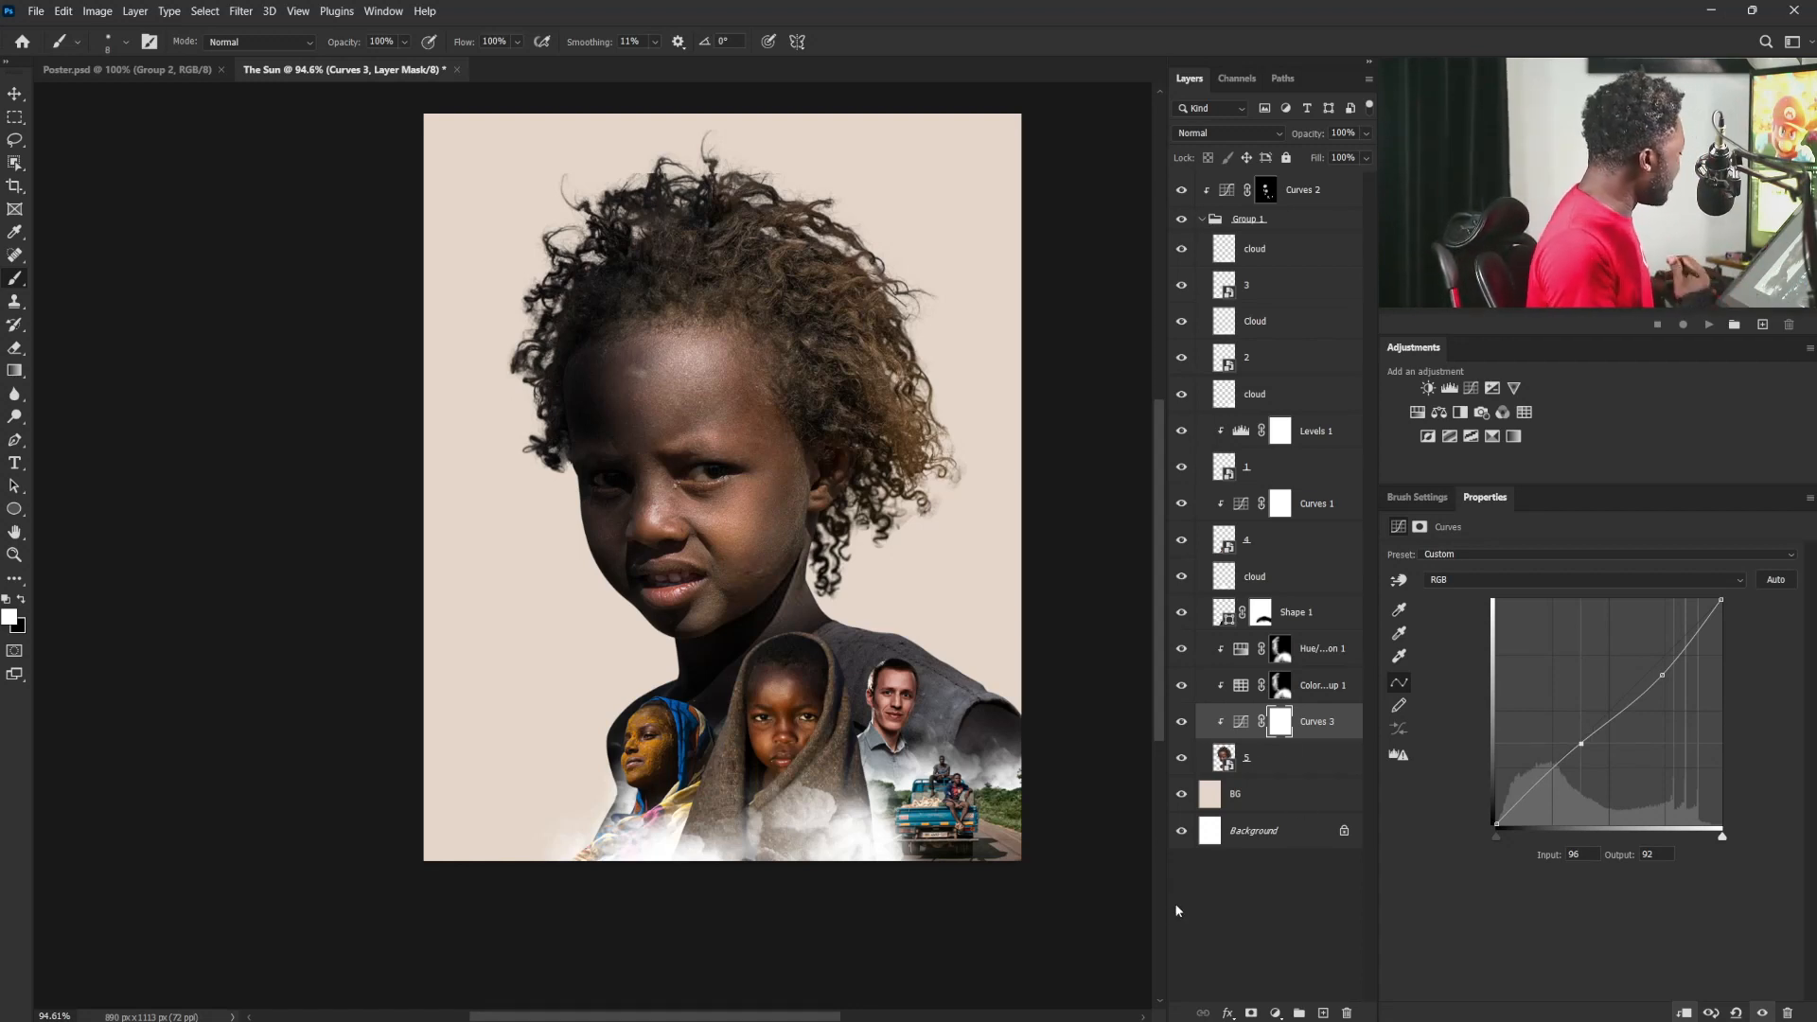
key(ctrl+i)
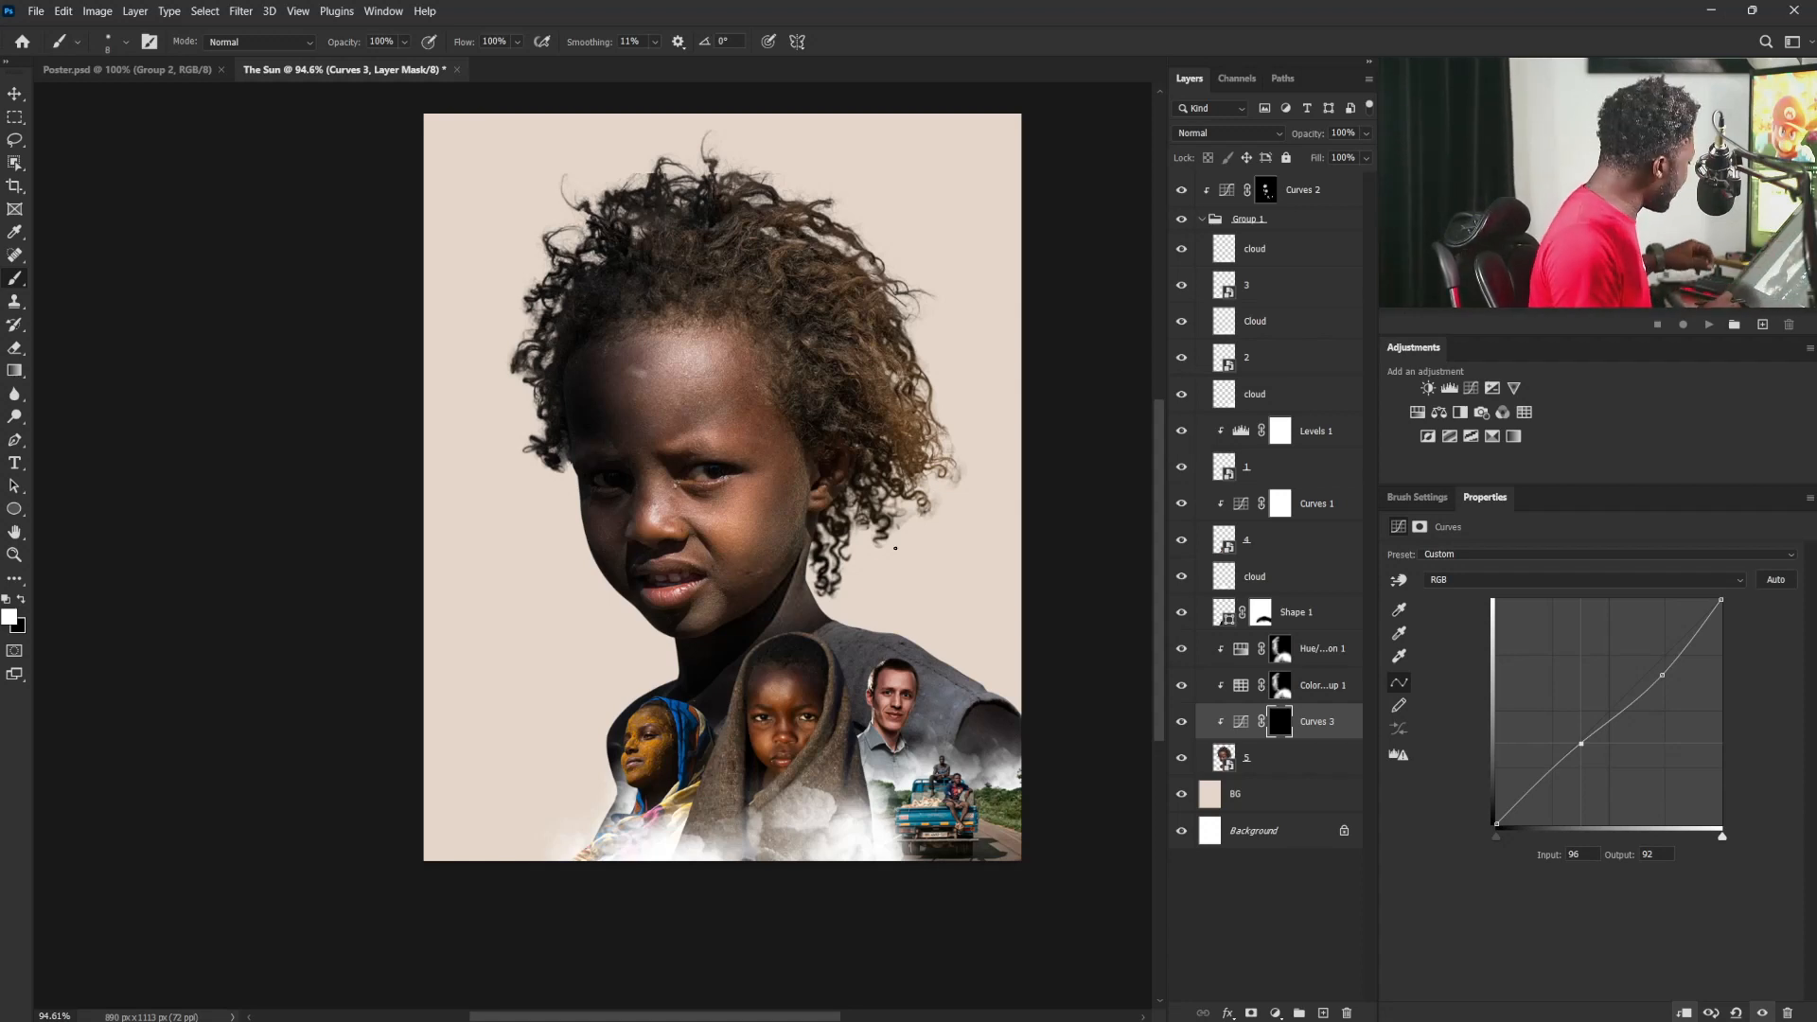
Step: Shade the large portrait's face edge beside the ear by painting white on the Curves 3 mask with a soft 125 px brush
click(1413, 498)
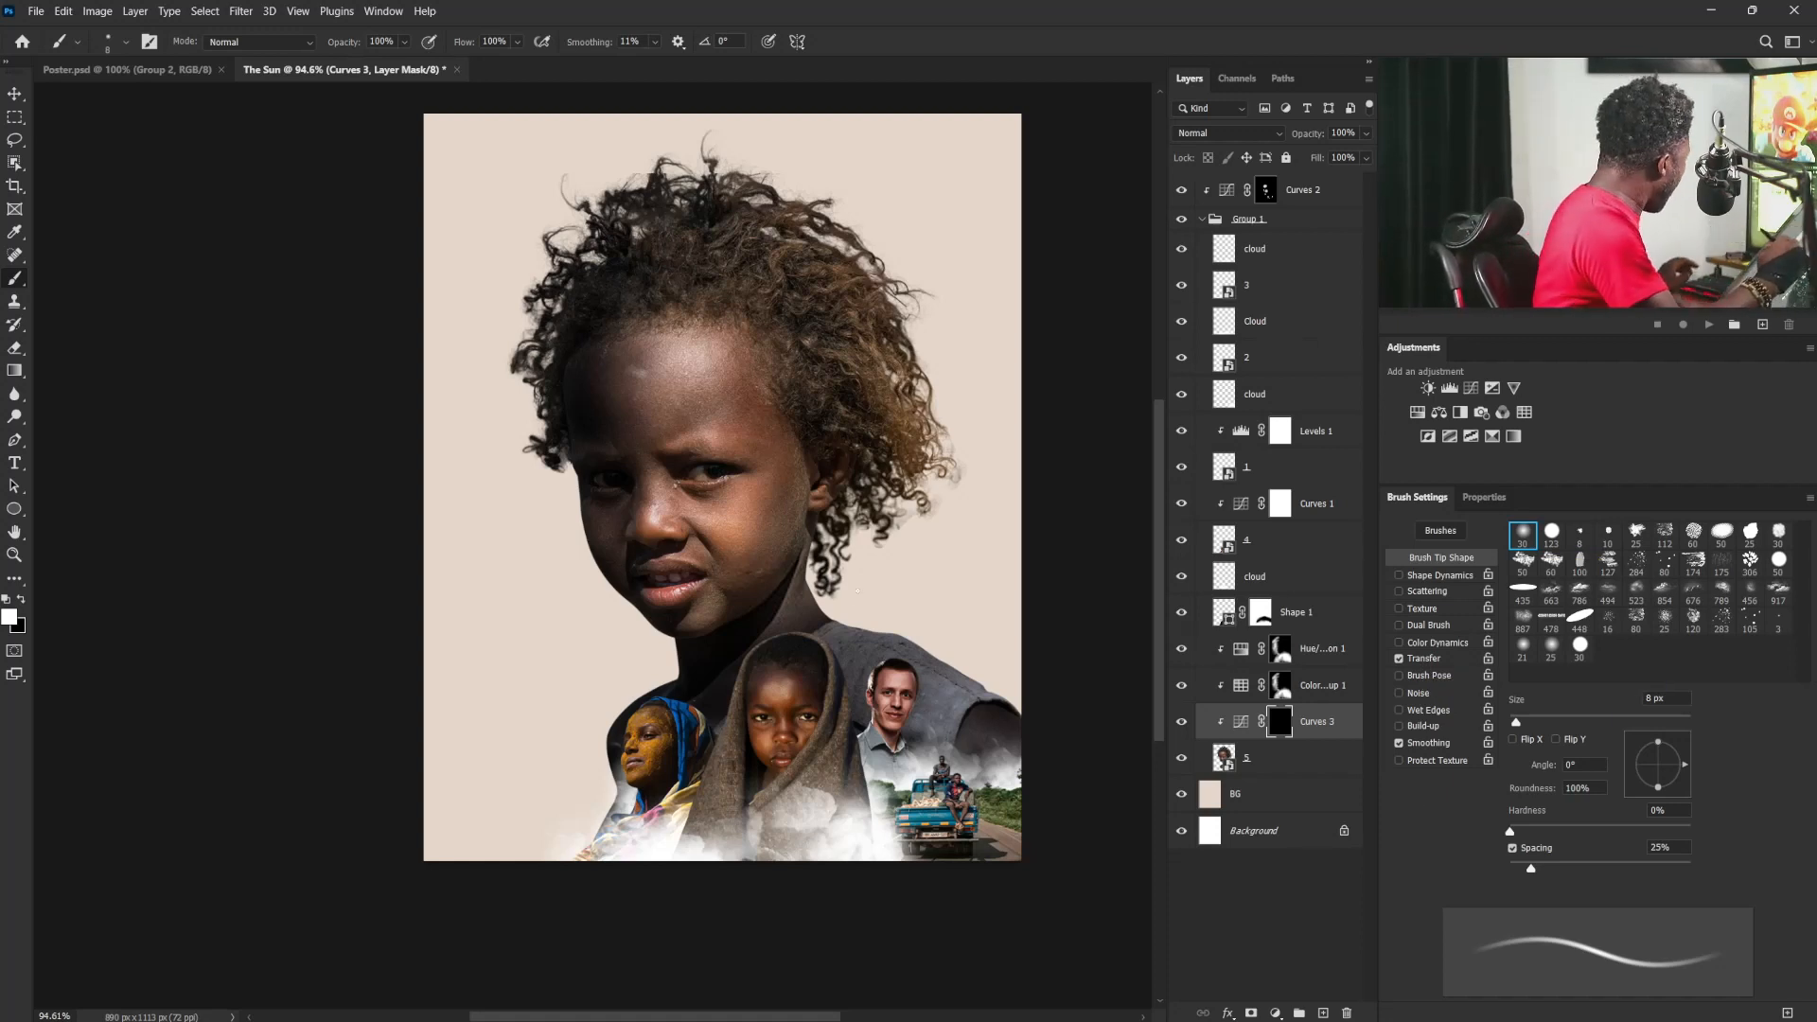
key(])
key(])
key(])
key(])
key(])
key(])
key(])
key(])
key(])
key(])
key(])
key(])
key(])
key(])
key(])
key(])
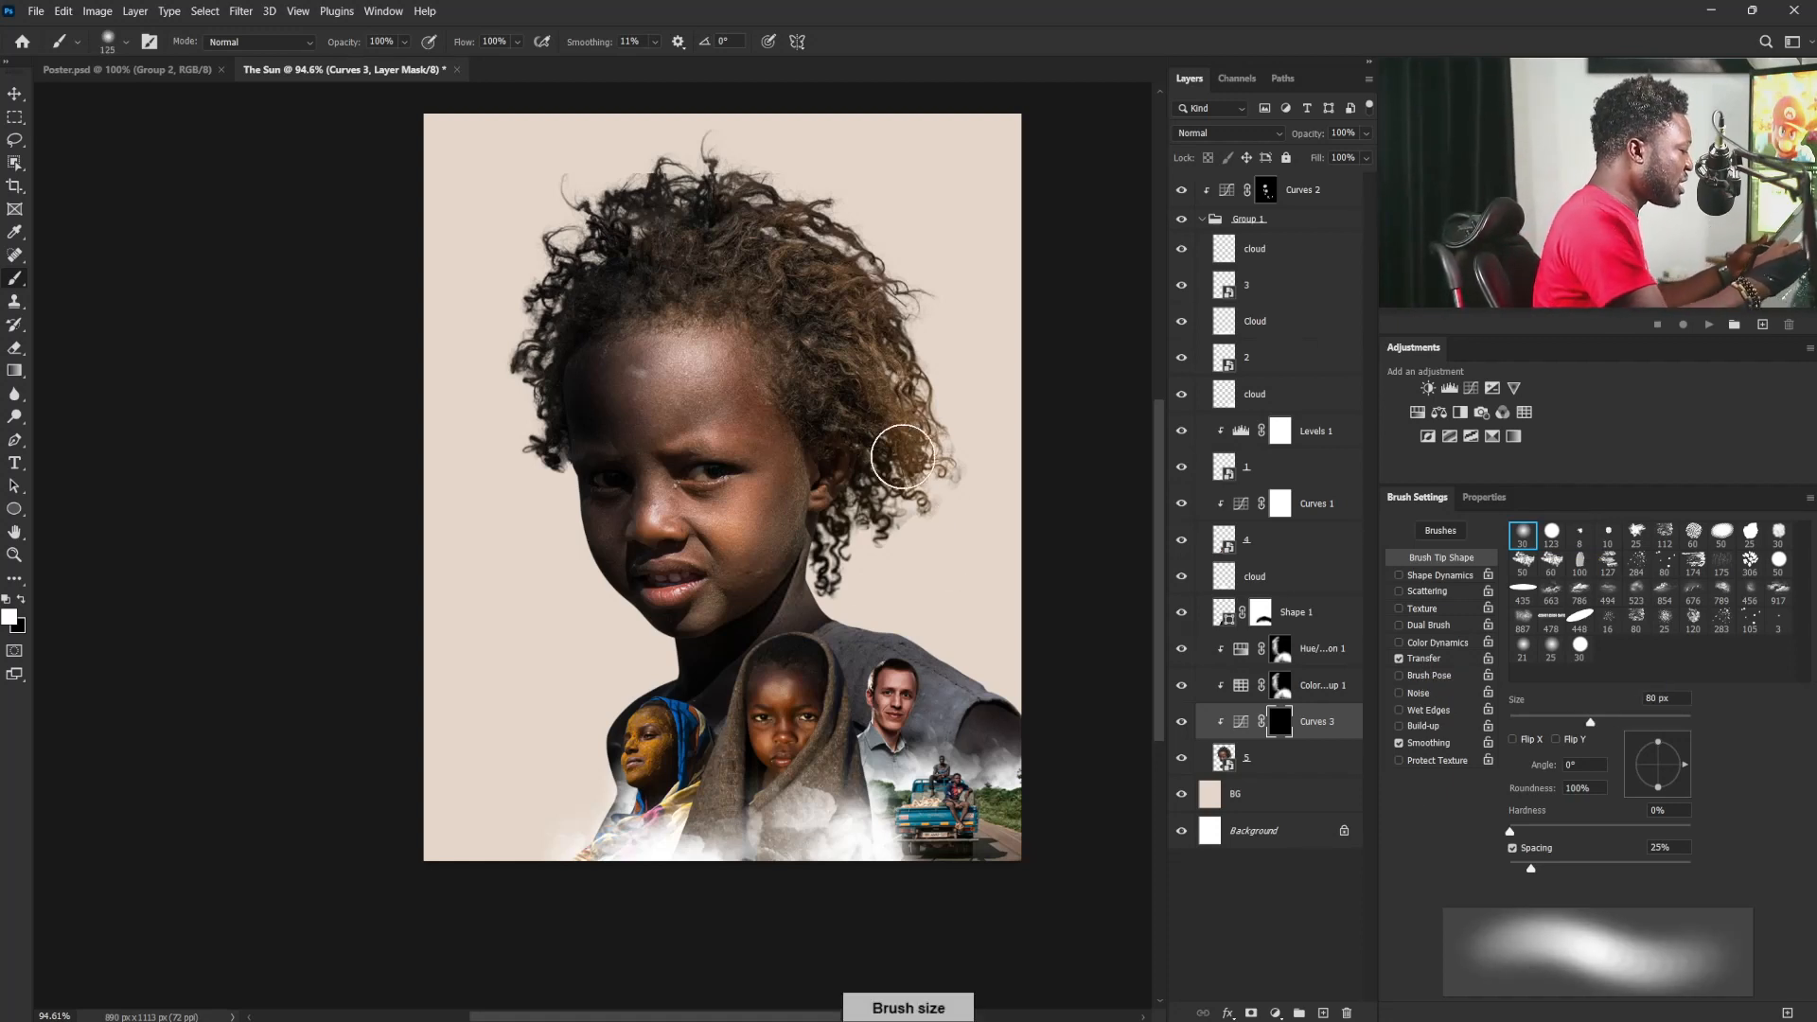
drag(832, 446, 809, 493)
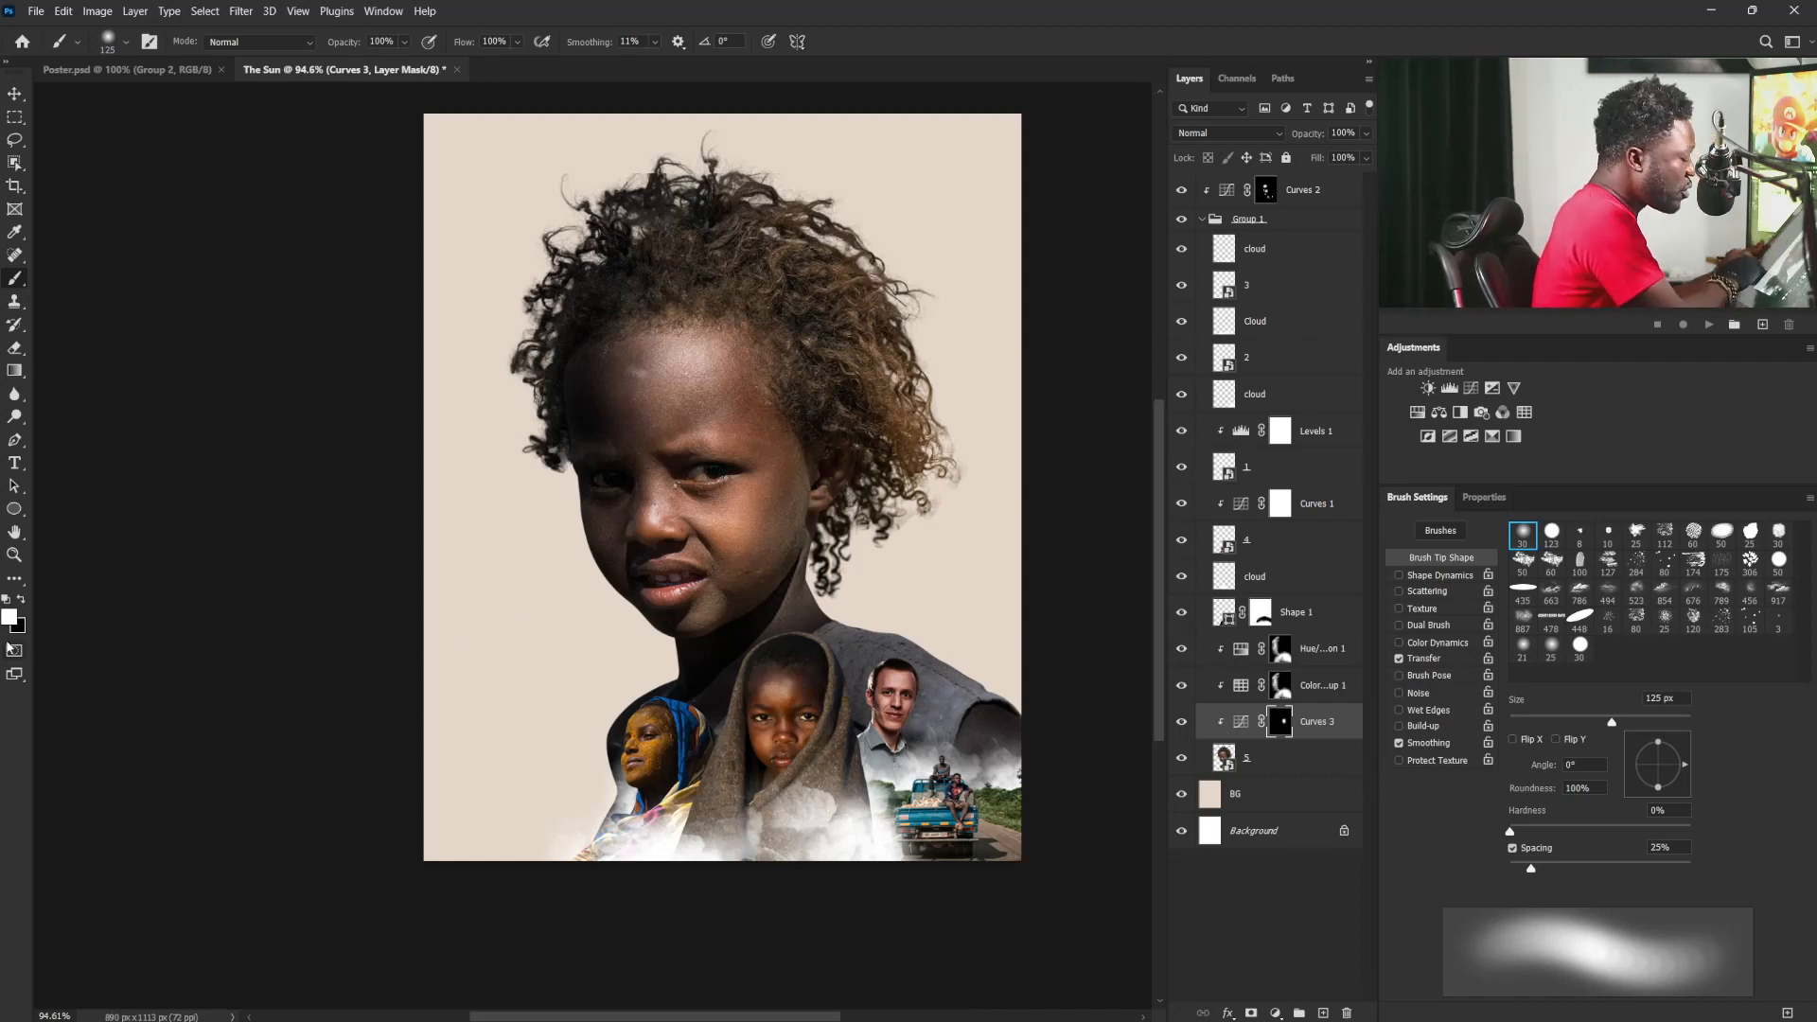
Step: Darken the large portrait's neck and shoulder by painting white on the Curves 3 mask with a soft 80 px brush
key(bracketleft)
key(bracketleft)
key(bracketleft)
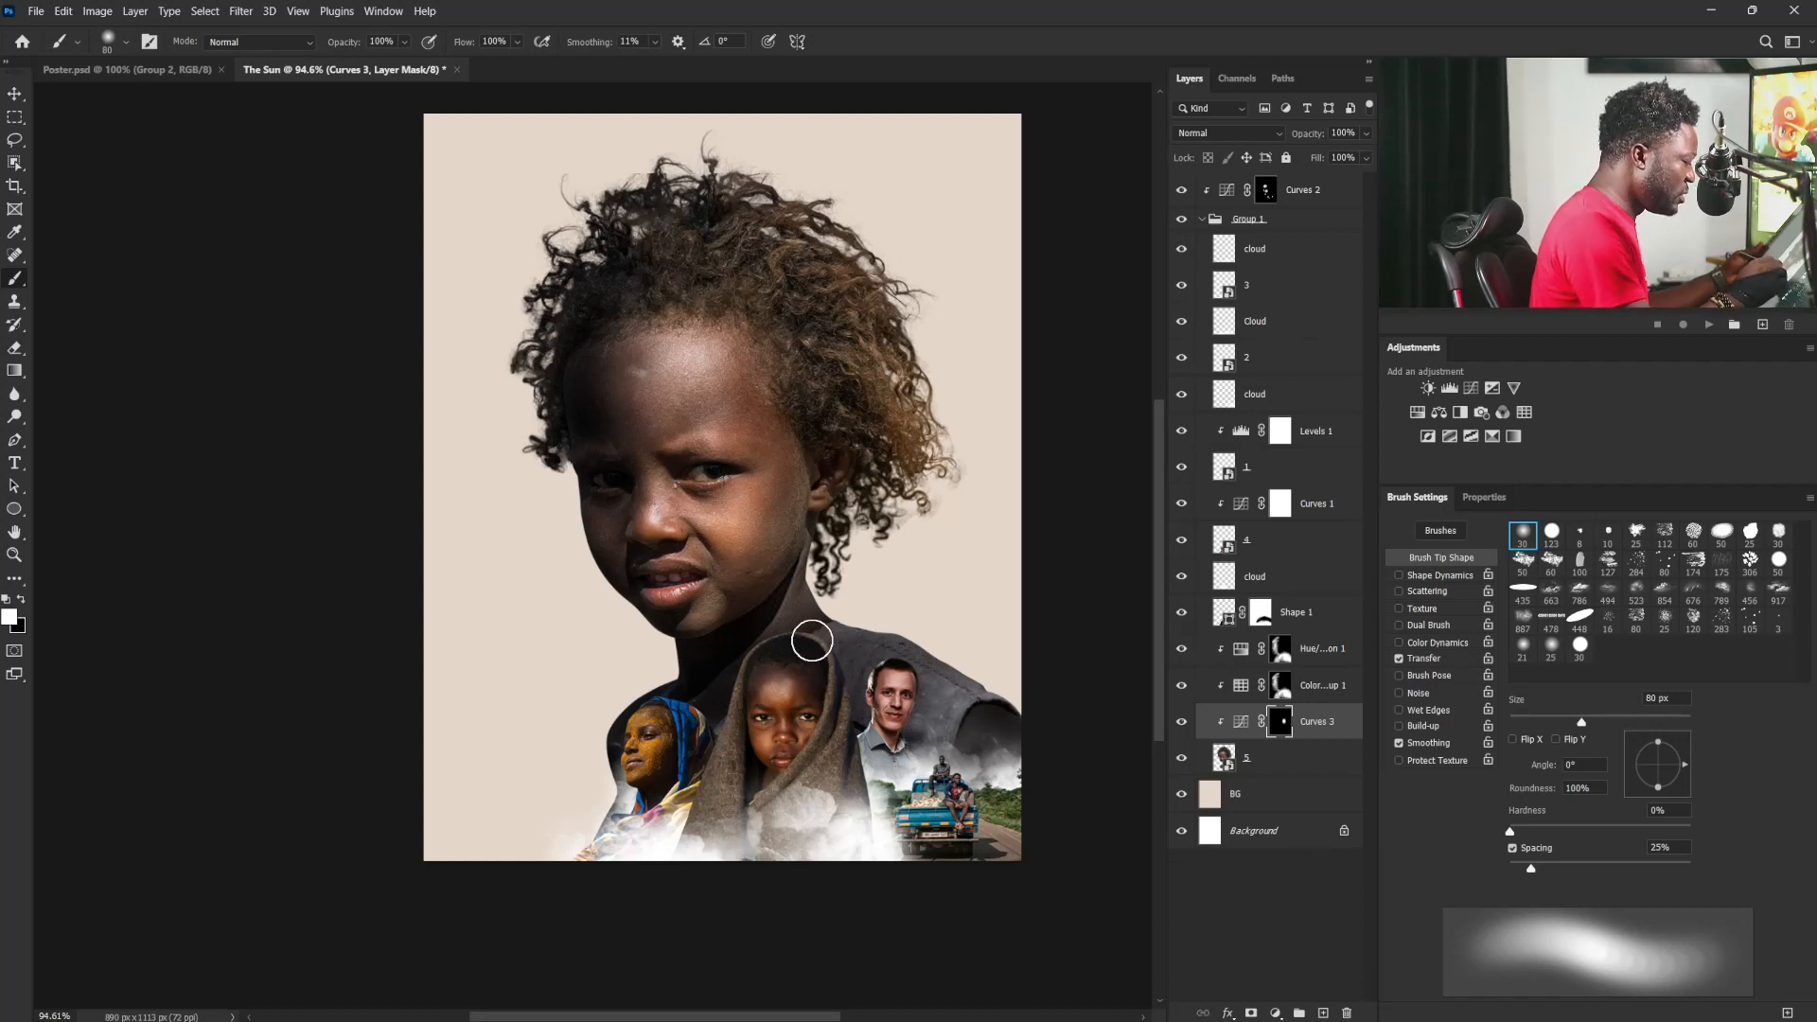
mouse_move(906, 711)
mouse_down()
mouse_move(776, 659)
mouse_move(963, 701)
mouse_up()
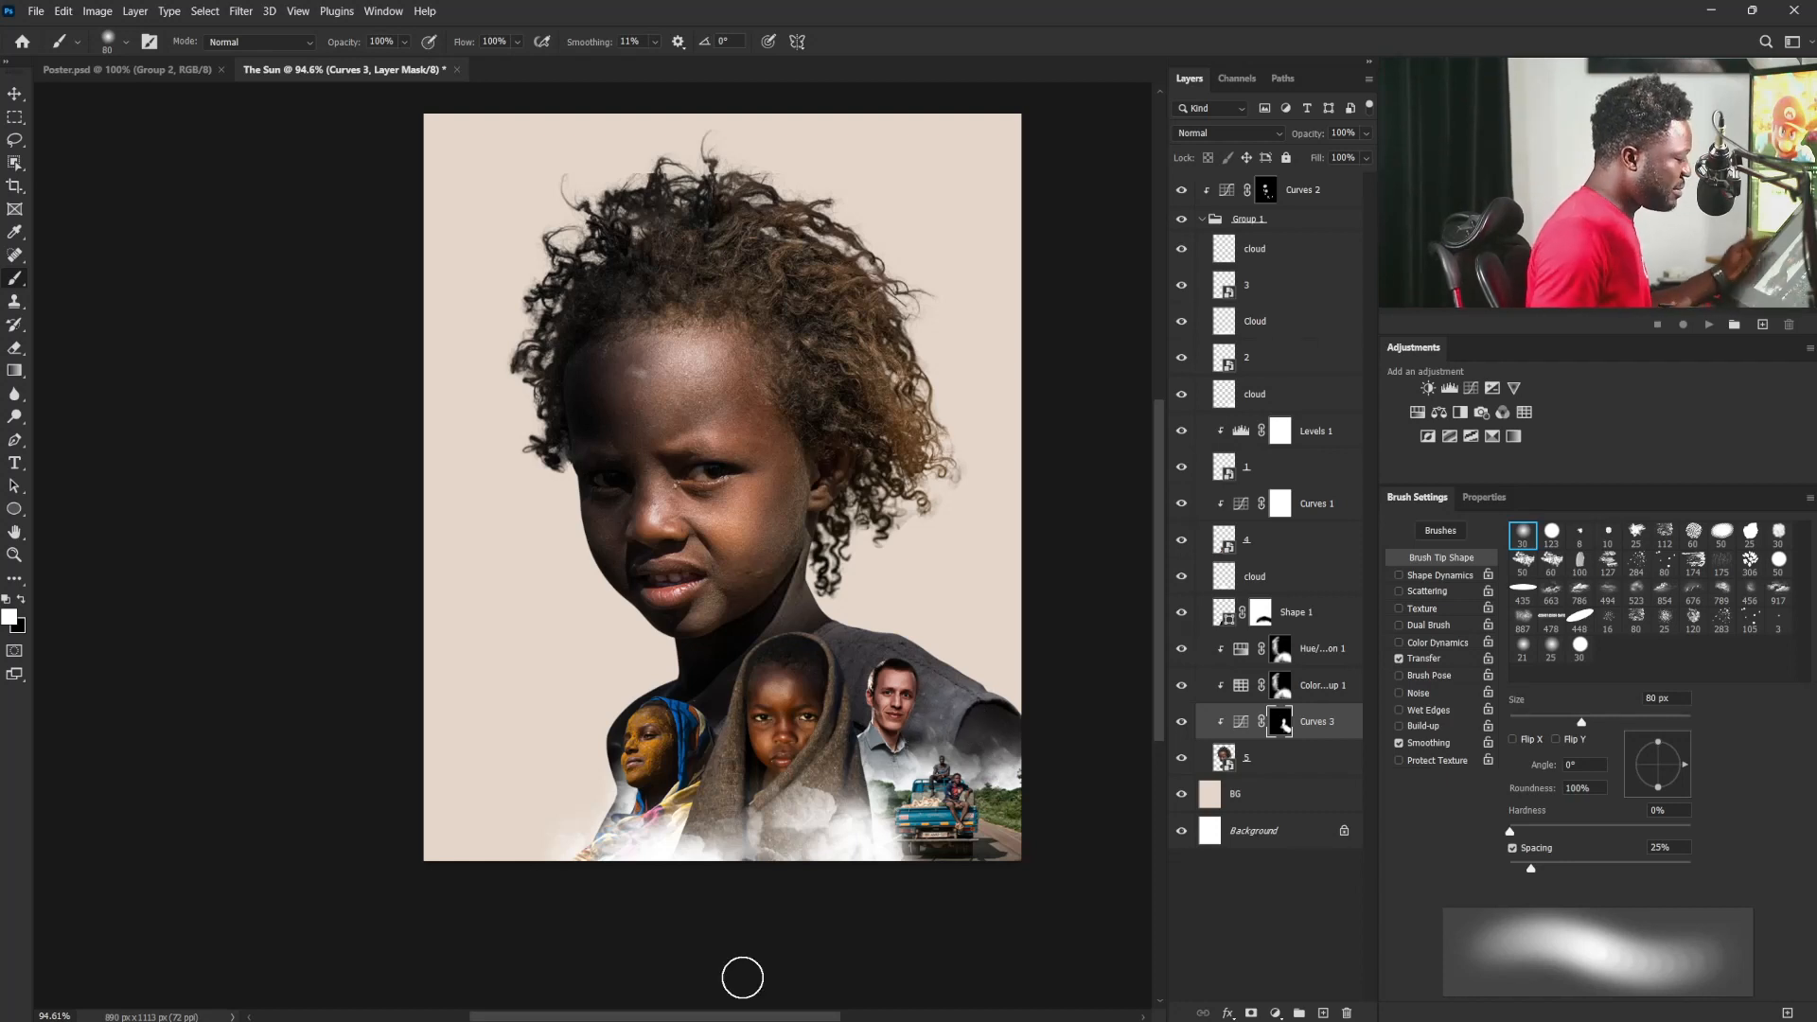
Step: Collapse Group 1 and add a Gradient Map adjustment above Curves 2, clipped to the group
ctrl+click(878, 844)
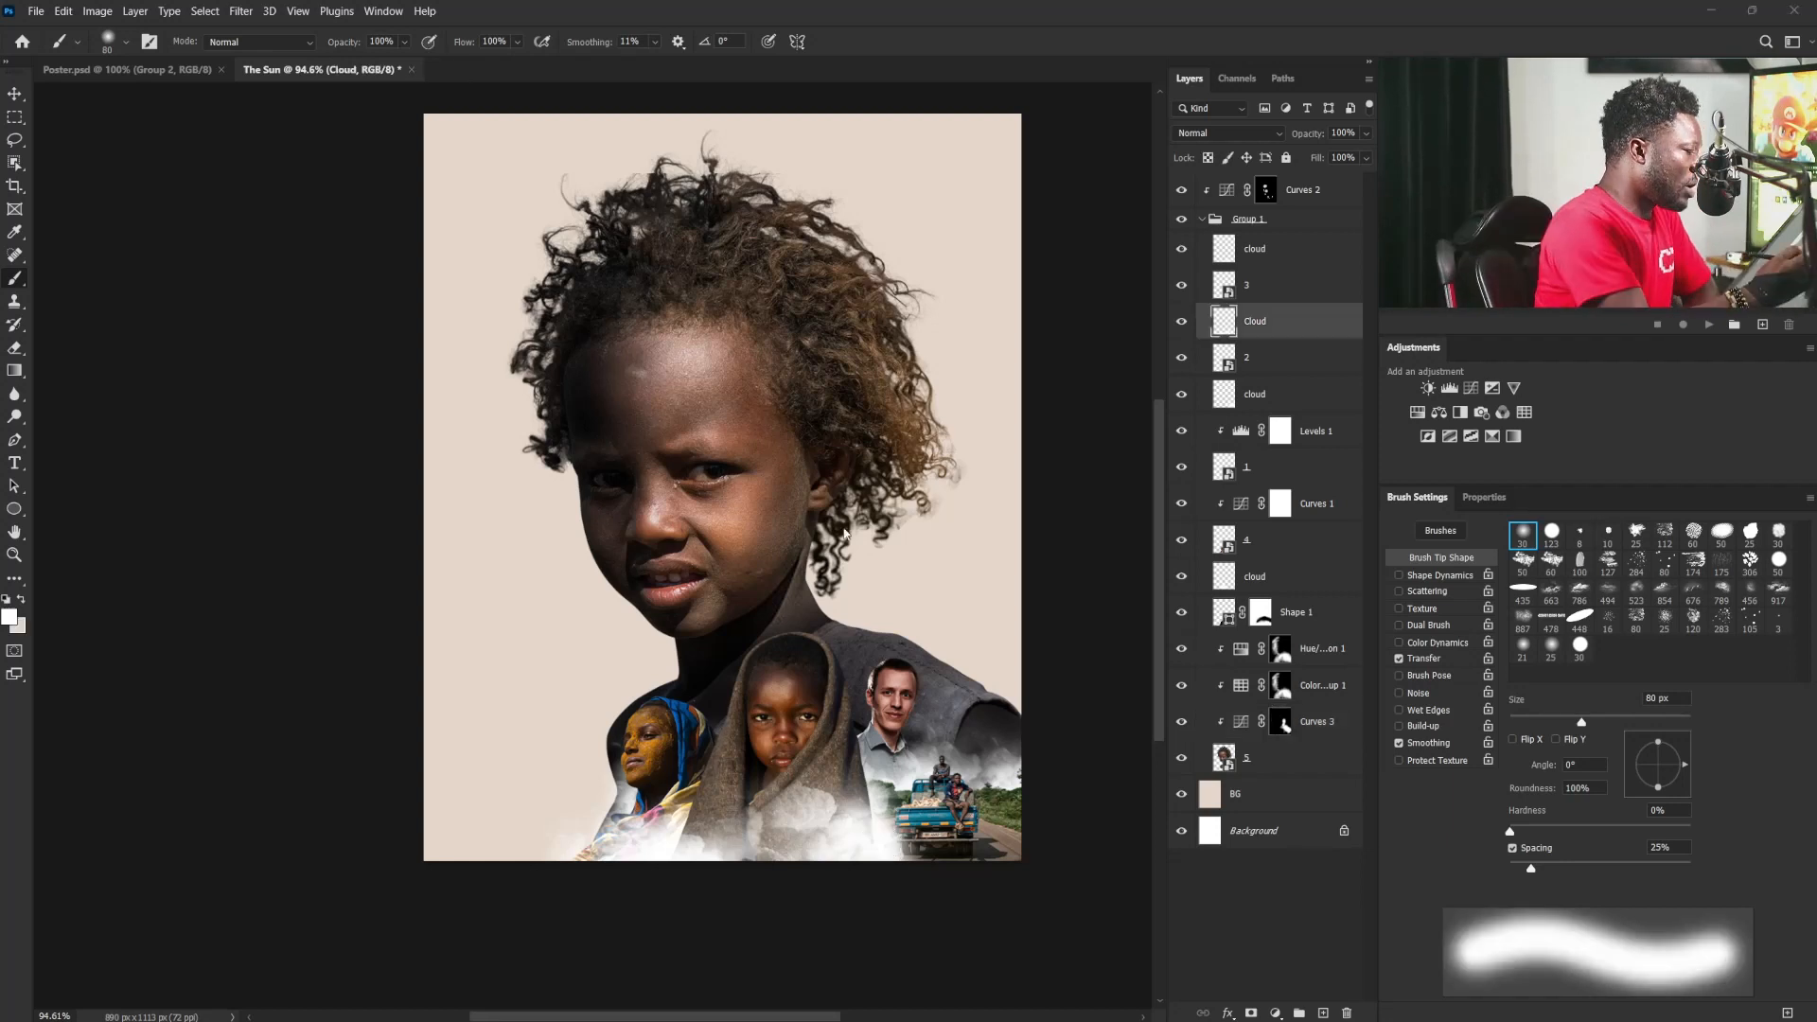
click(1201, 219)
click(1202, 219)
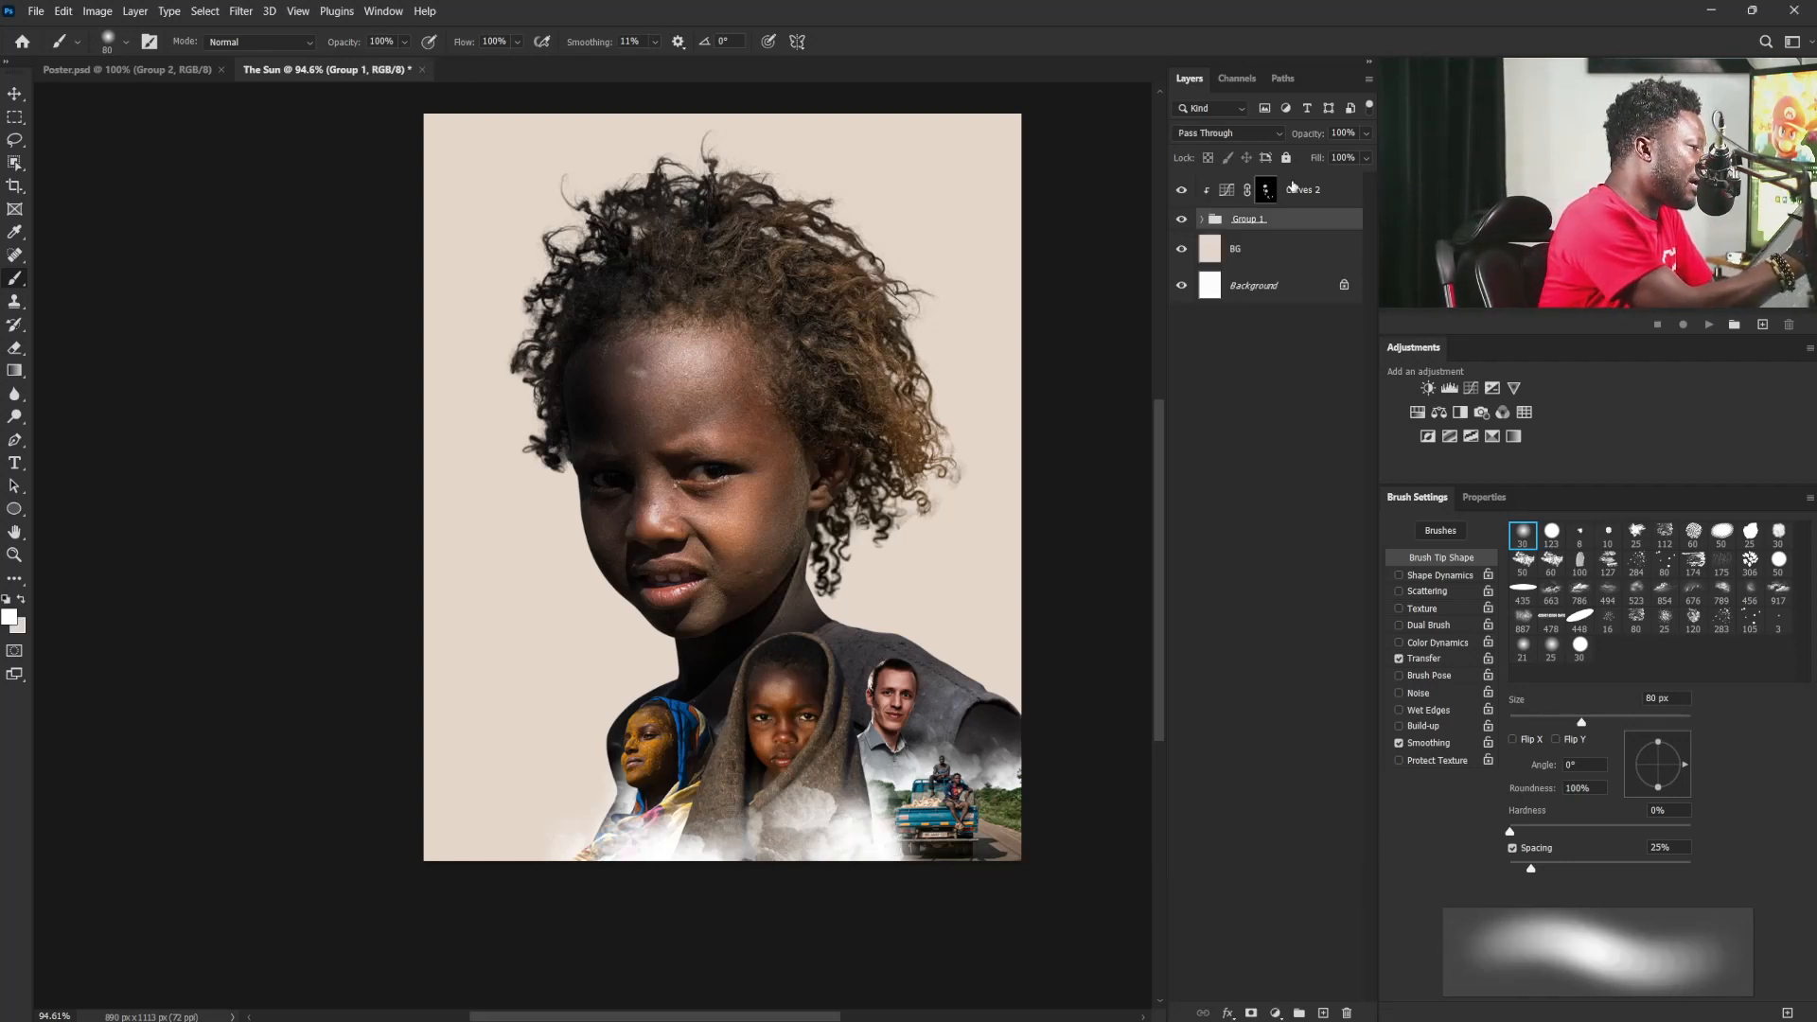
click(1304, 191)
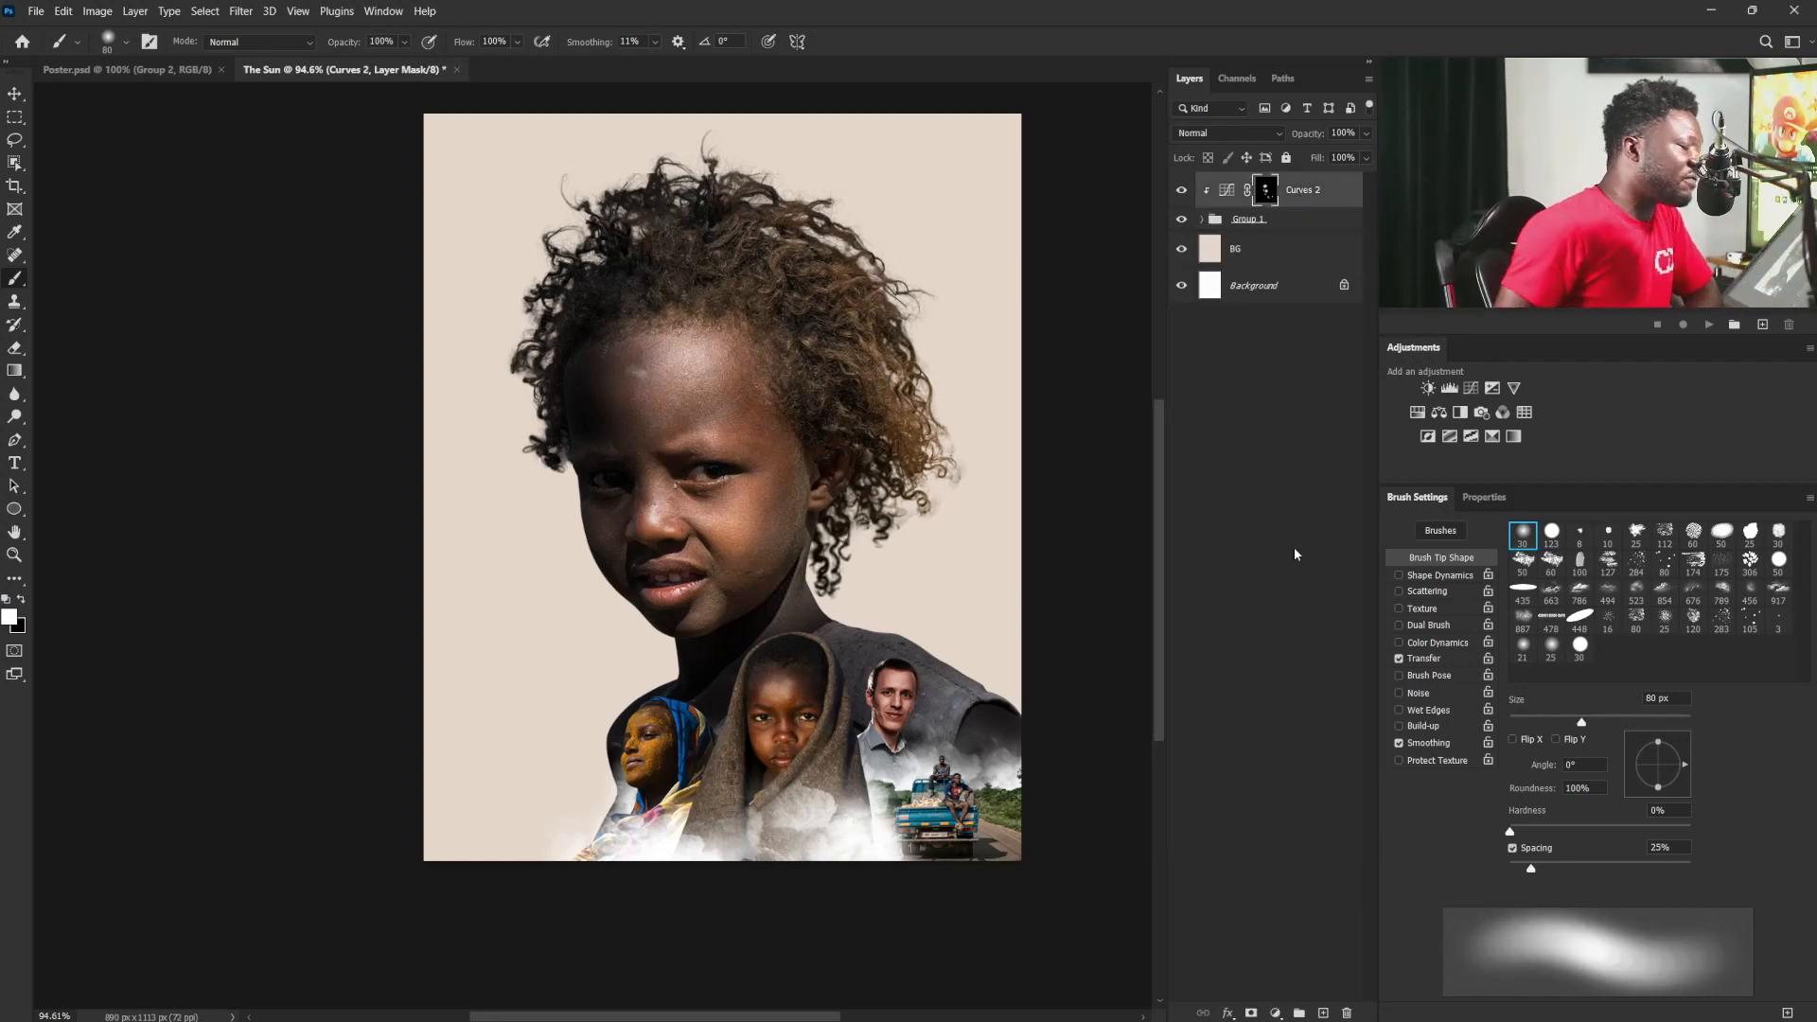
click(1513, 435)
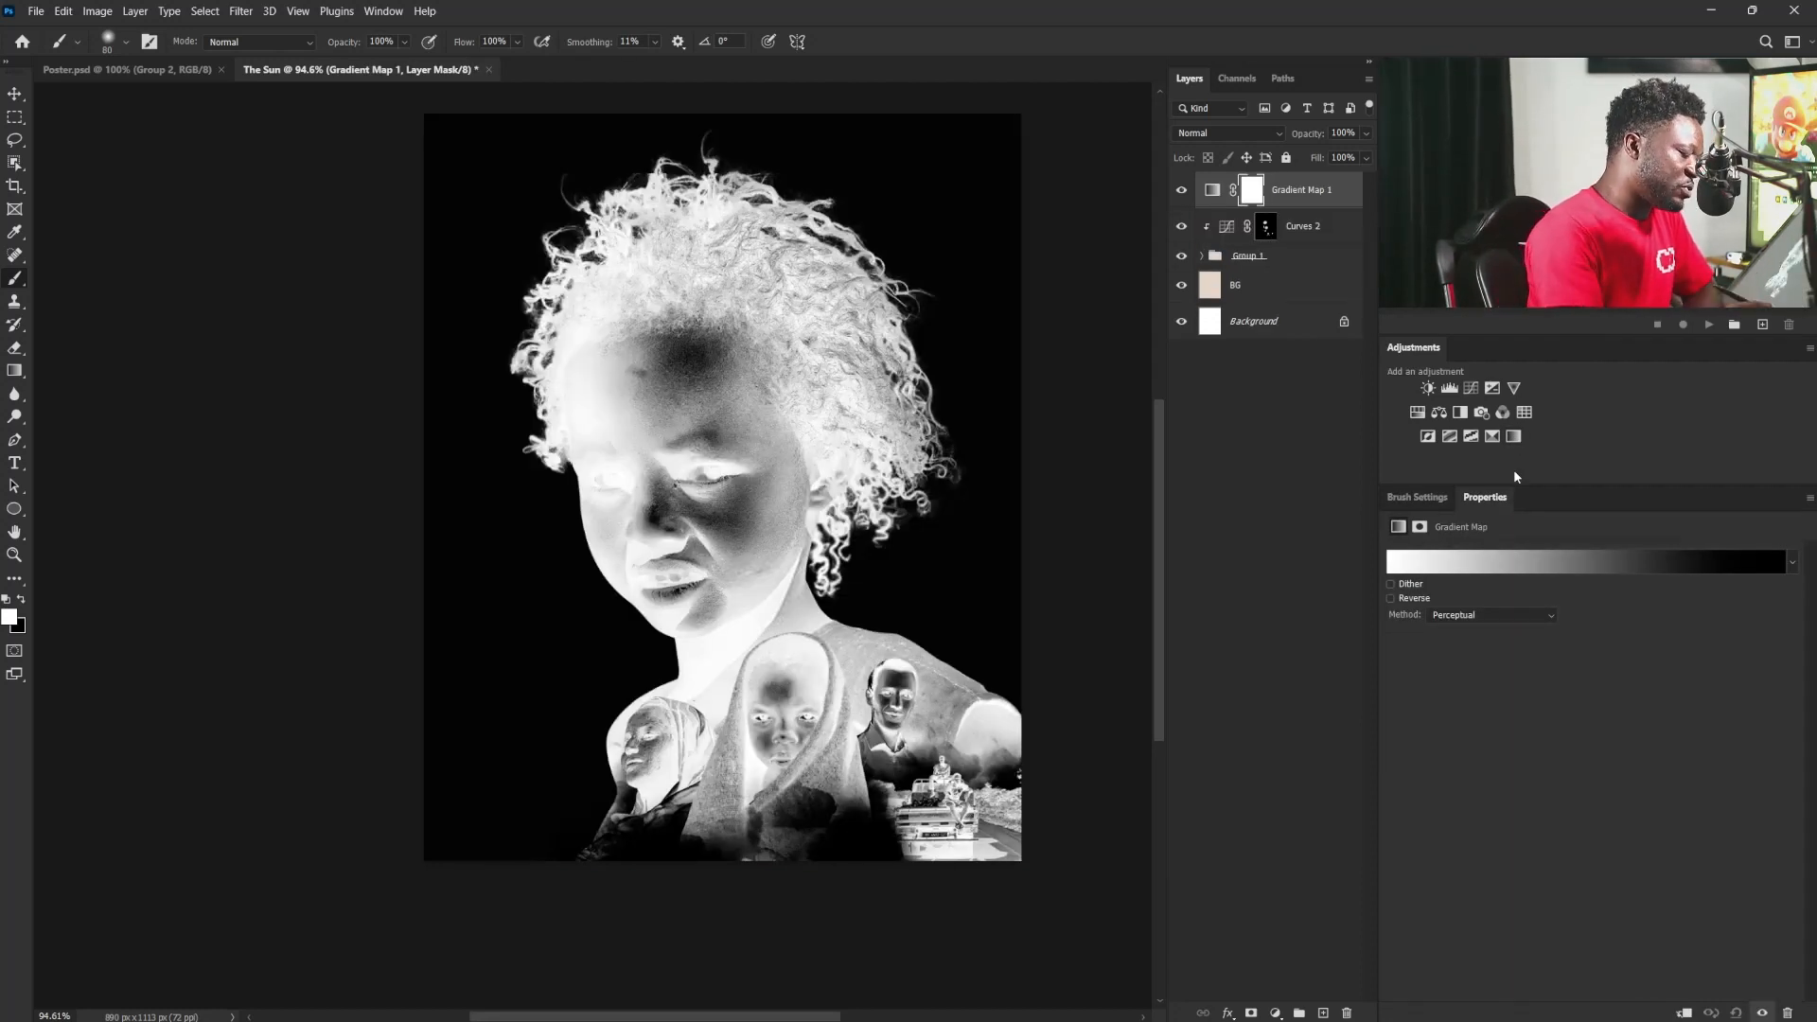
click(1685, 1012)
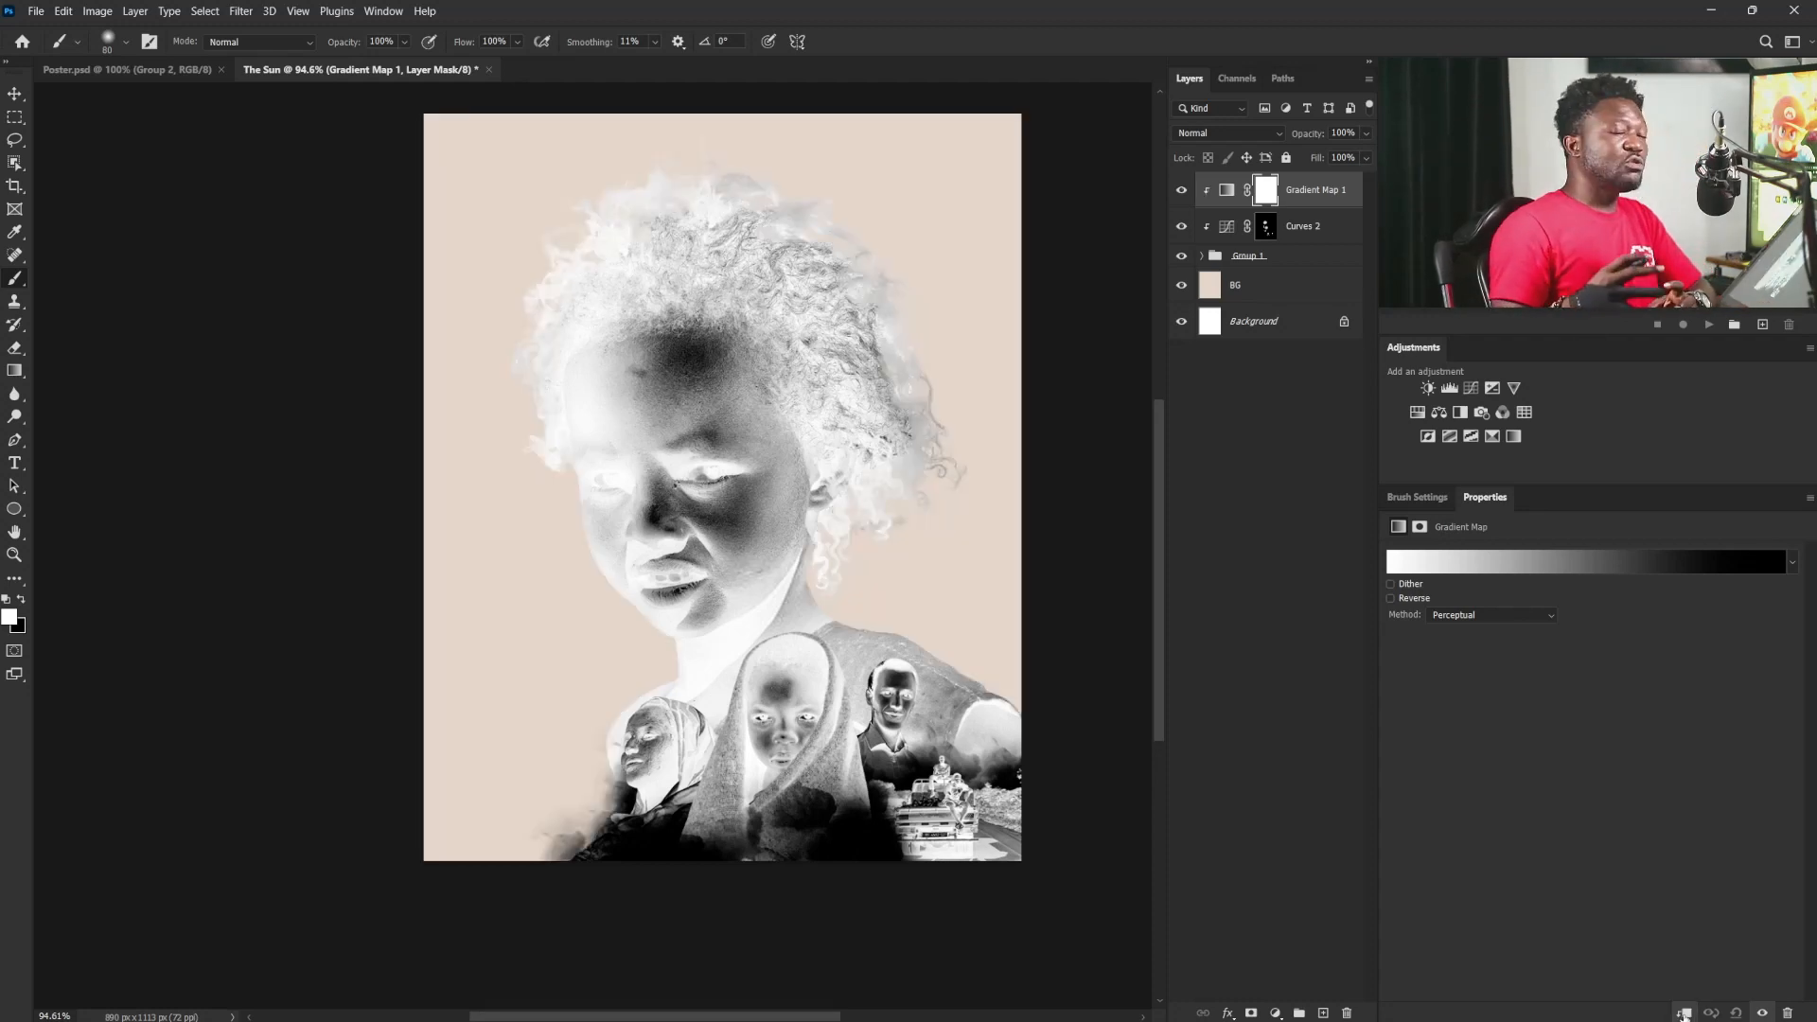
Step: Apply the custom dark-teal-to-white gradient preset to the Gradient Map
click(1563, 571)
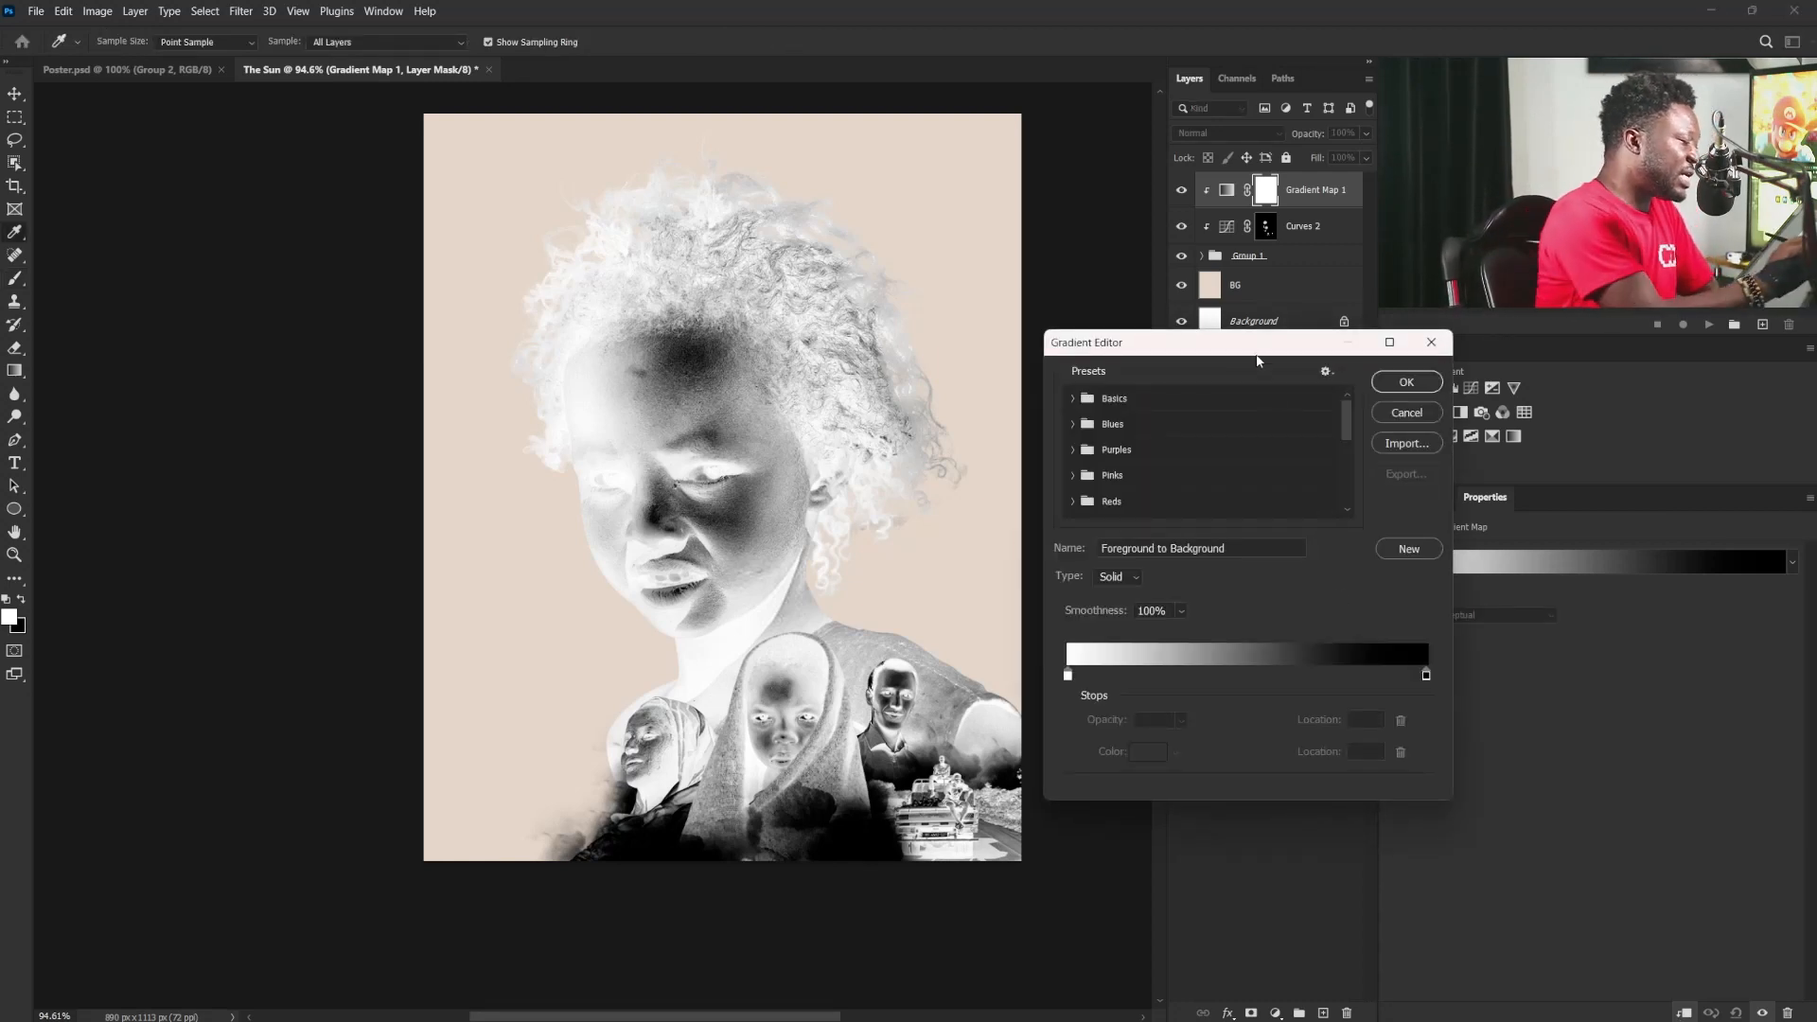
drag(1257, 361, 1303, 434)
drag(1386, 519, 1384, 594)
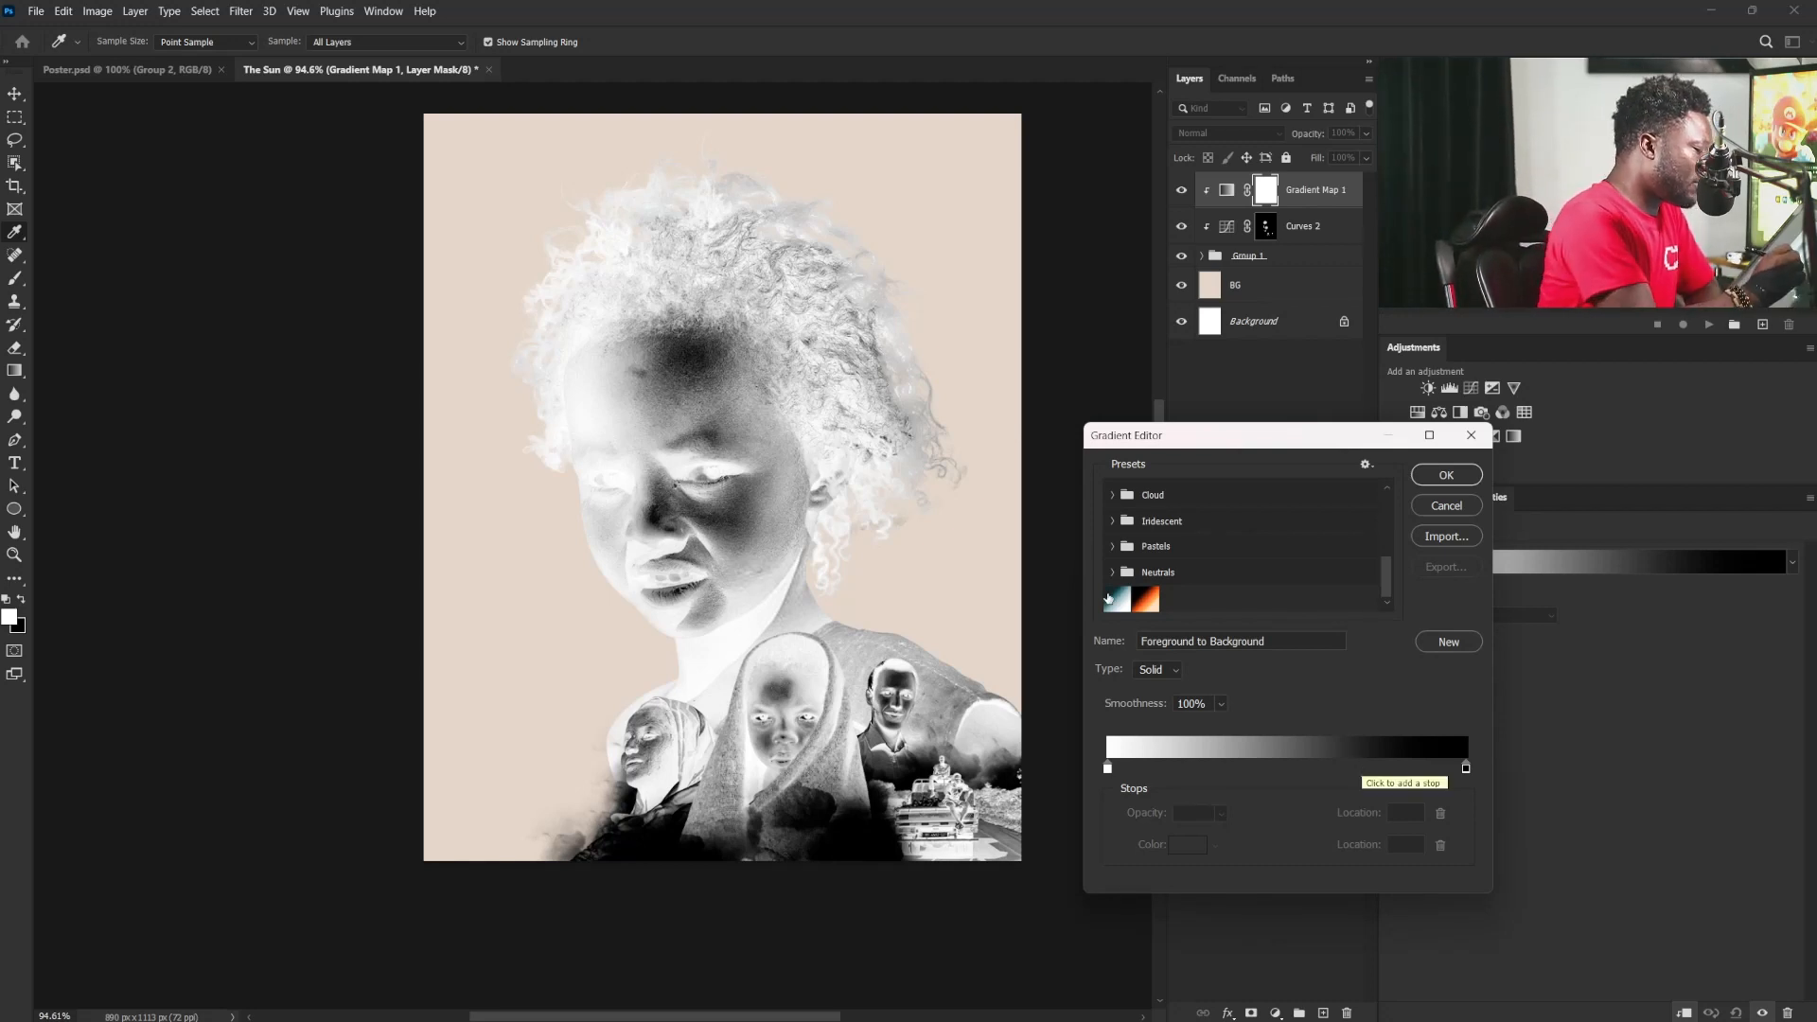
click(1115, 596)
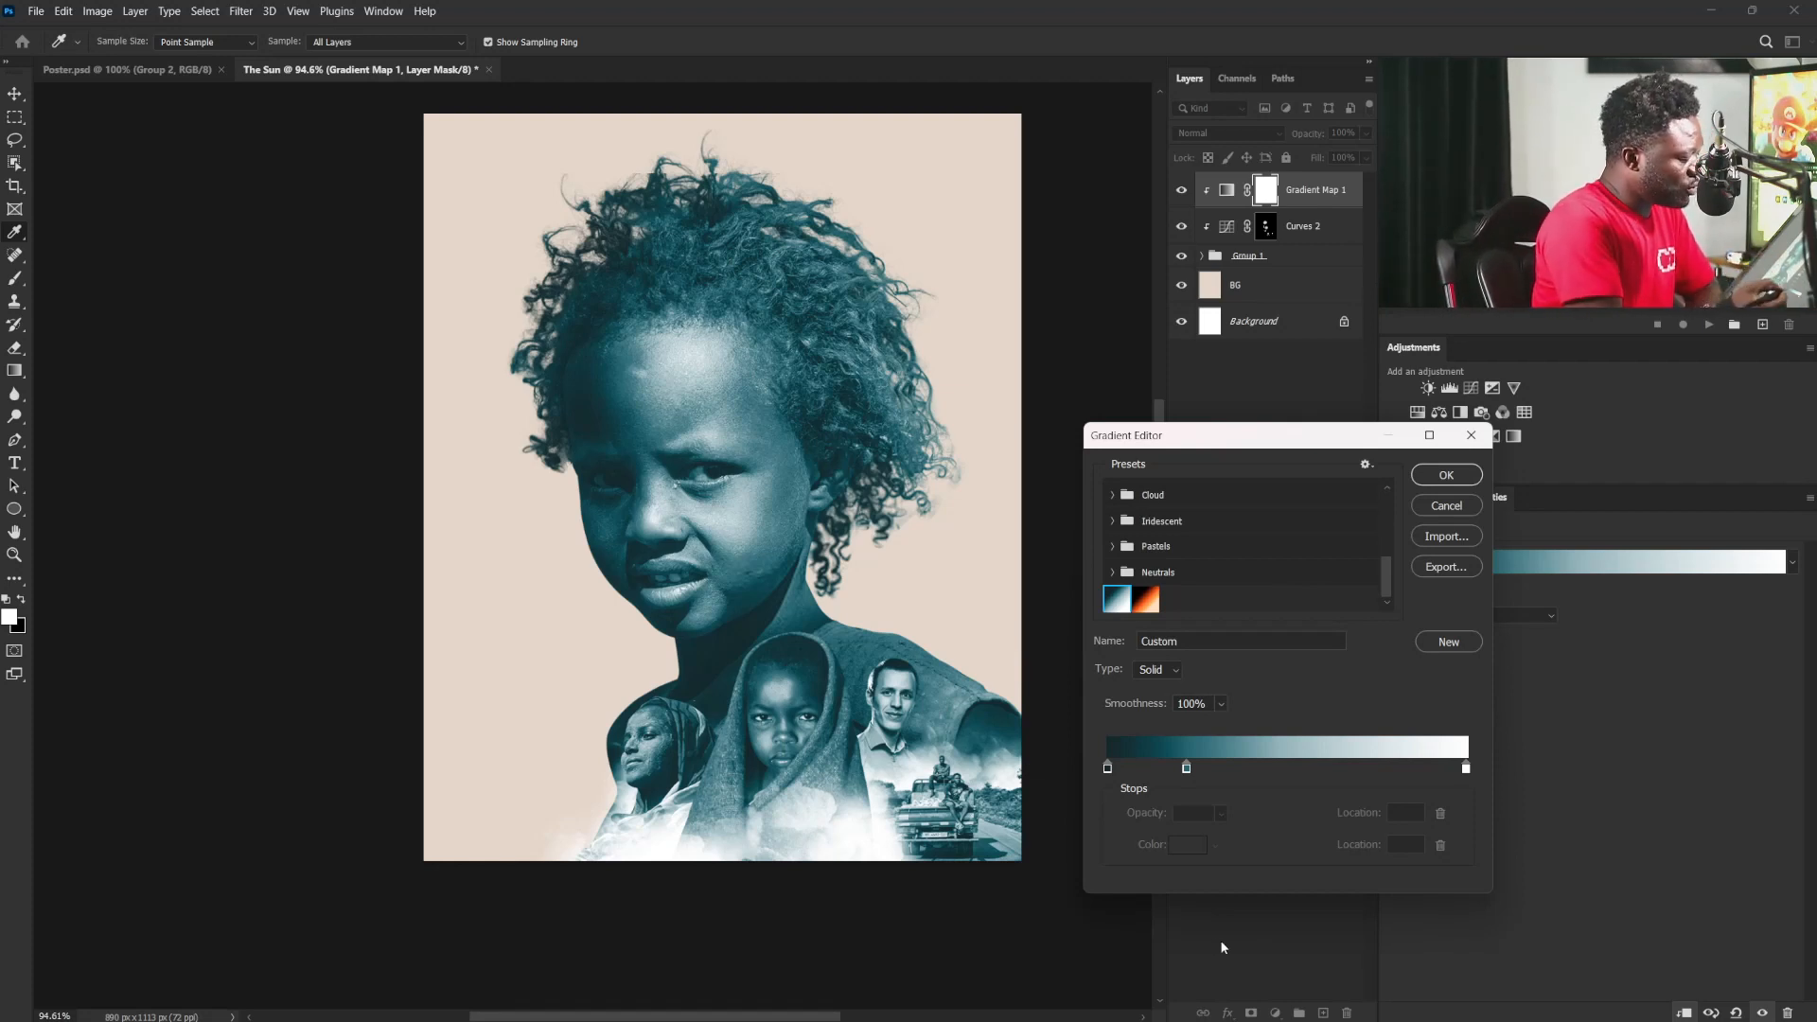
Step: Check the hex colour code of the darkest stop in the Gradient Map 1 gradient
double_click(1107, 766)
drag(1114, 509, 1104, 511)
click(1258, 832)
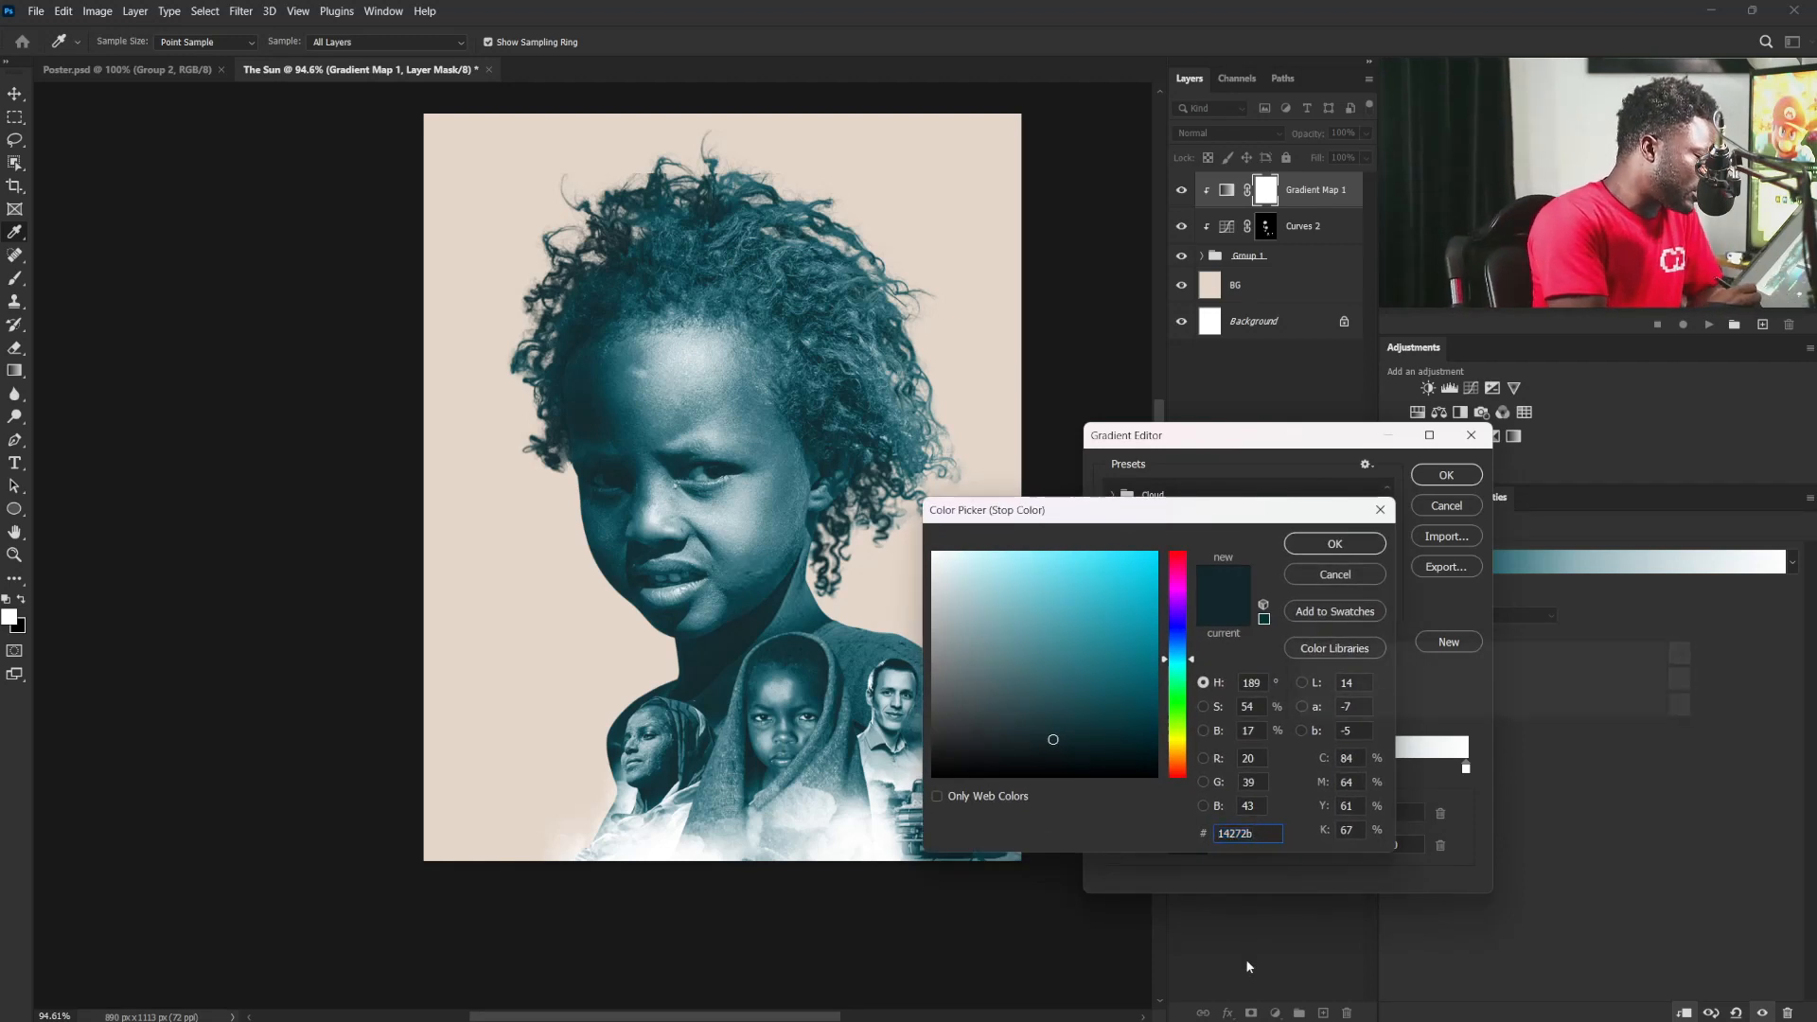
key(super+v)
key(Escape)
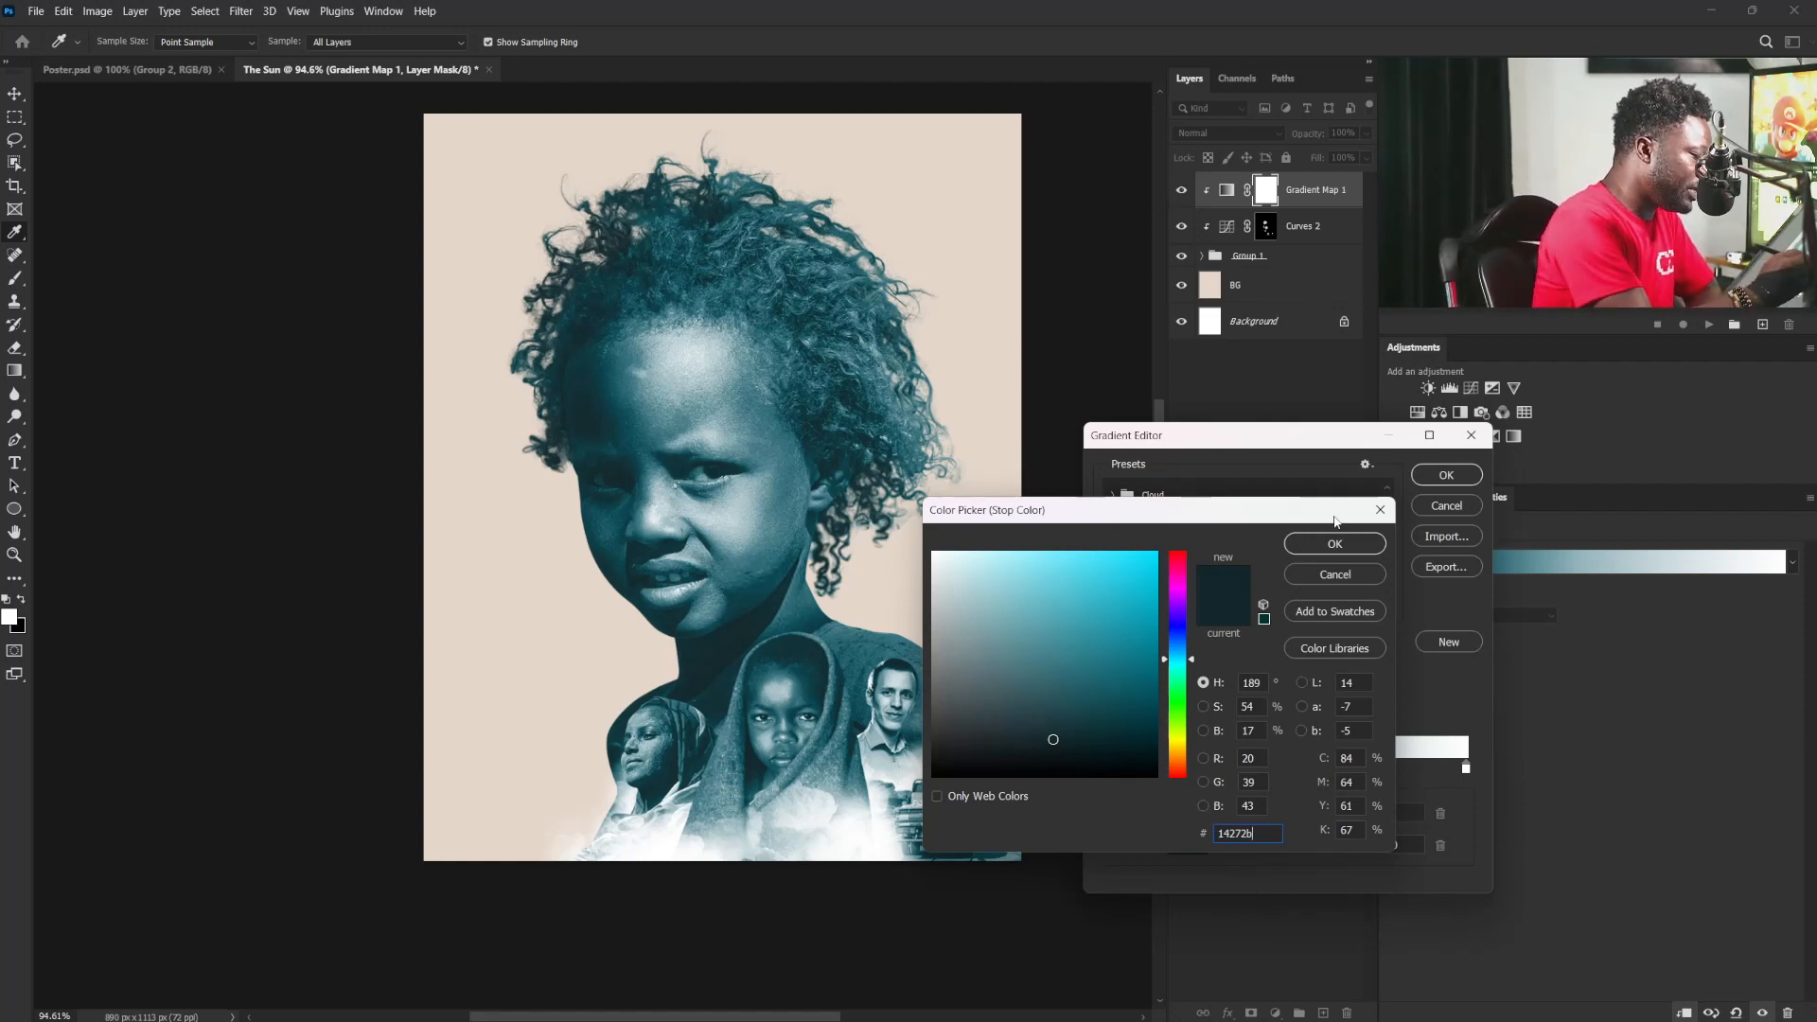
click(1344, 548)
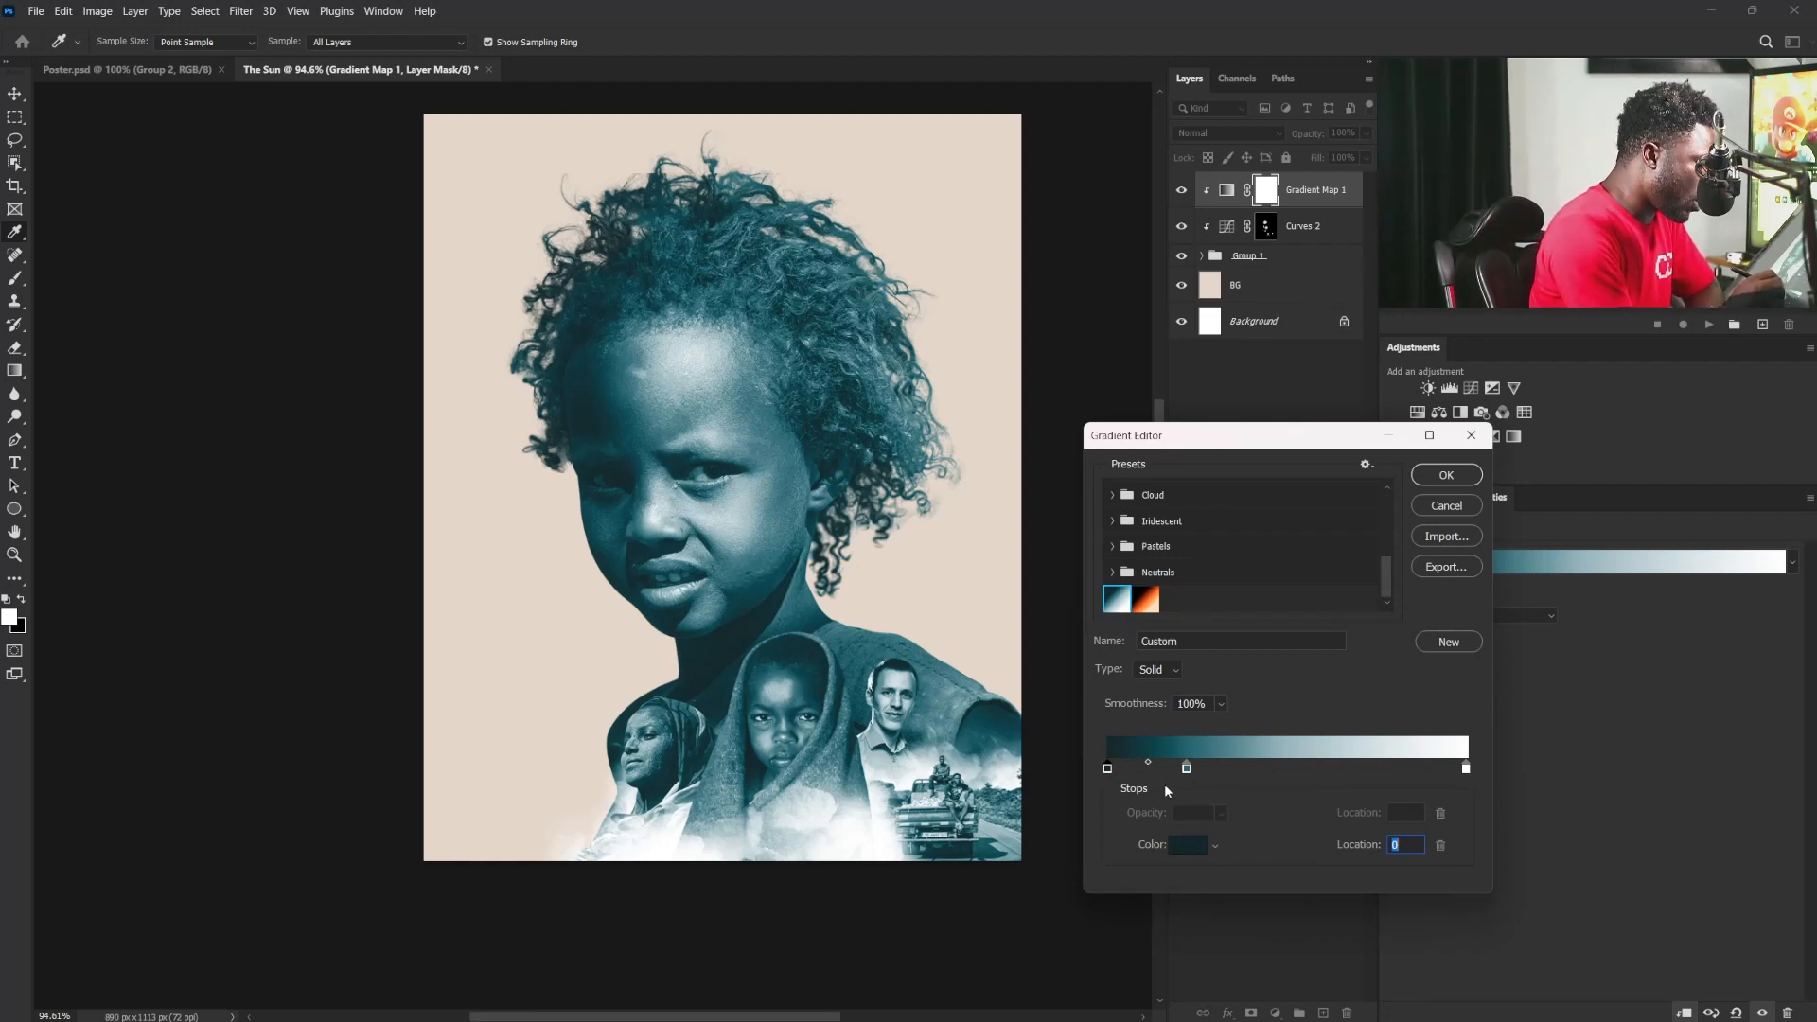
Step: Check the hex colour code of the mid-teal stop at location 22 in the gradient
click(1186, 769)
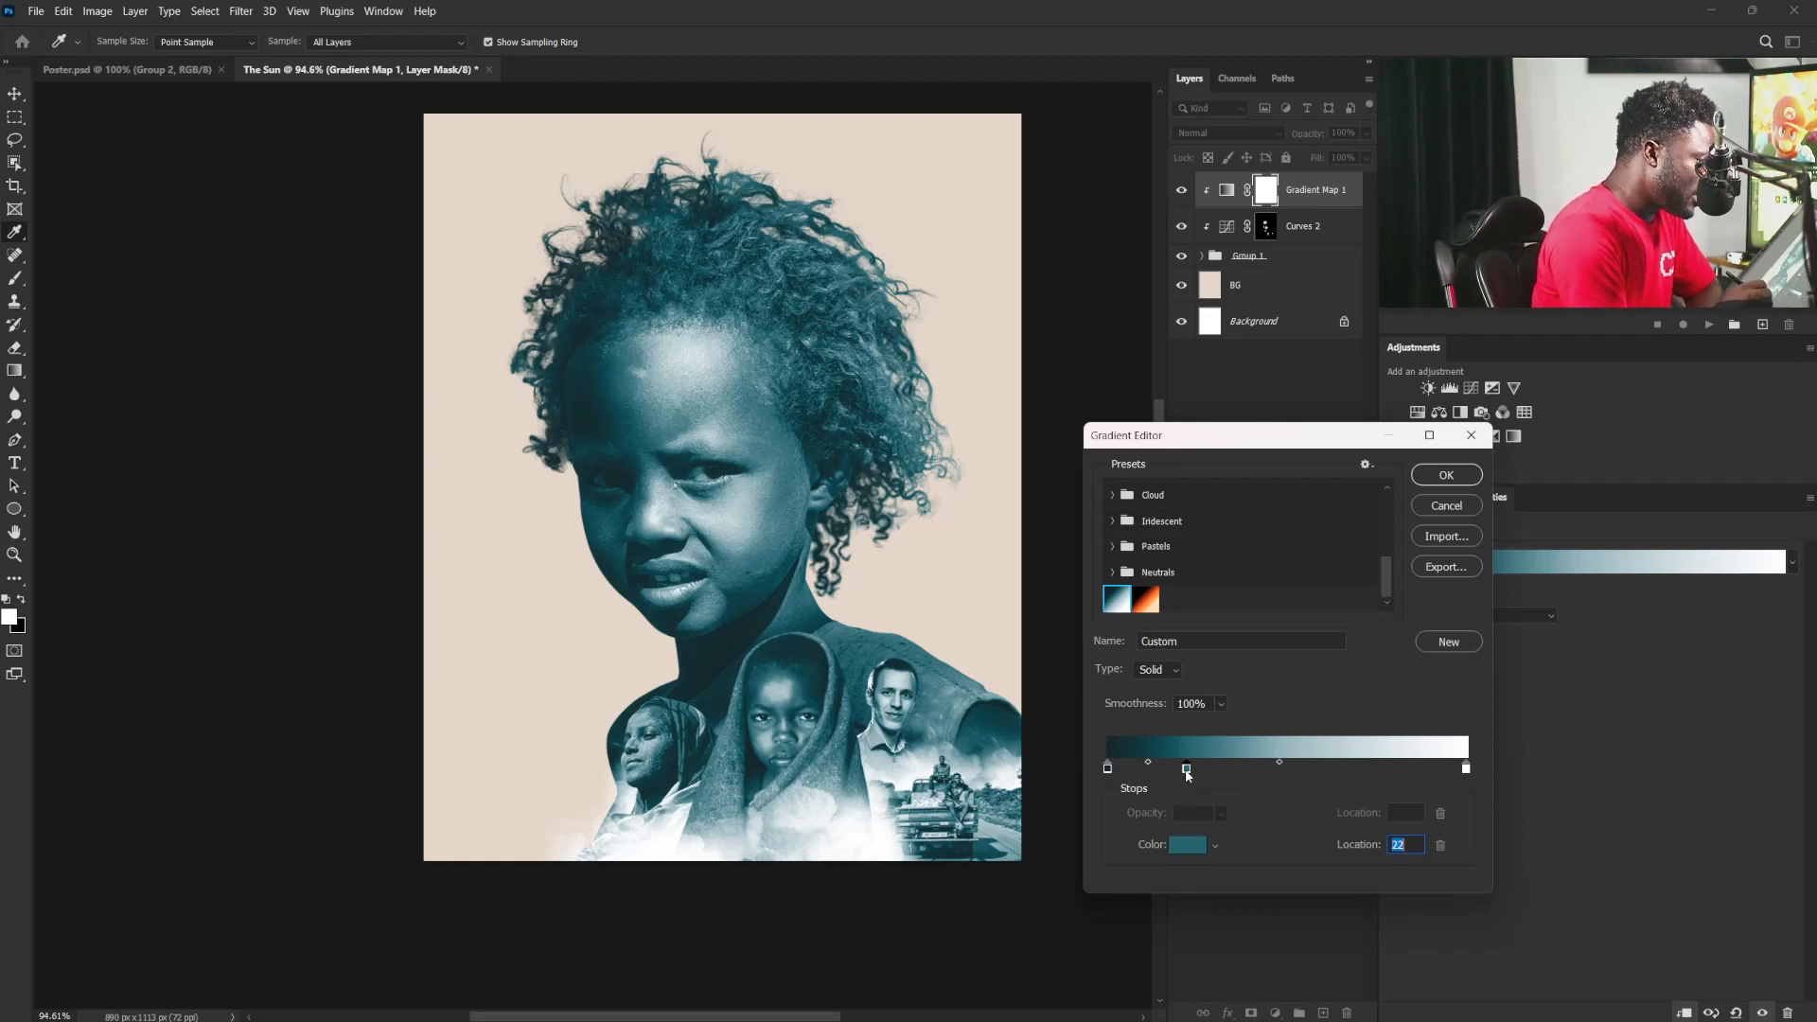
click(1189, 844)
drag(1233, 643, 1254, 587)
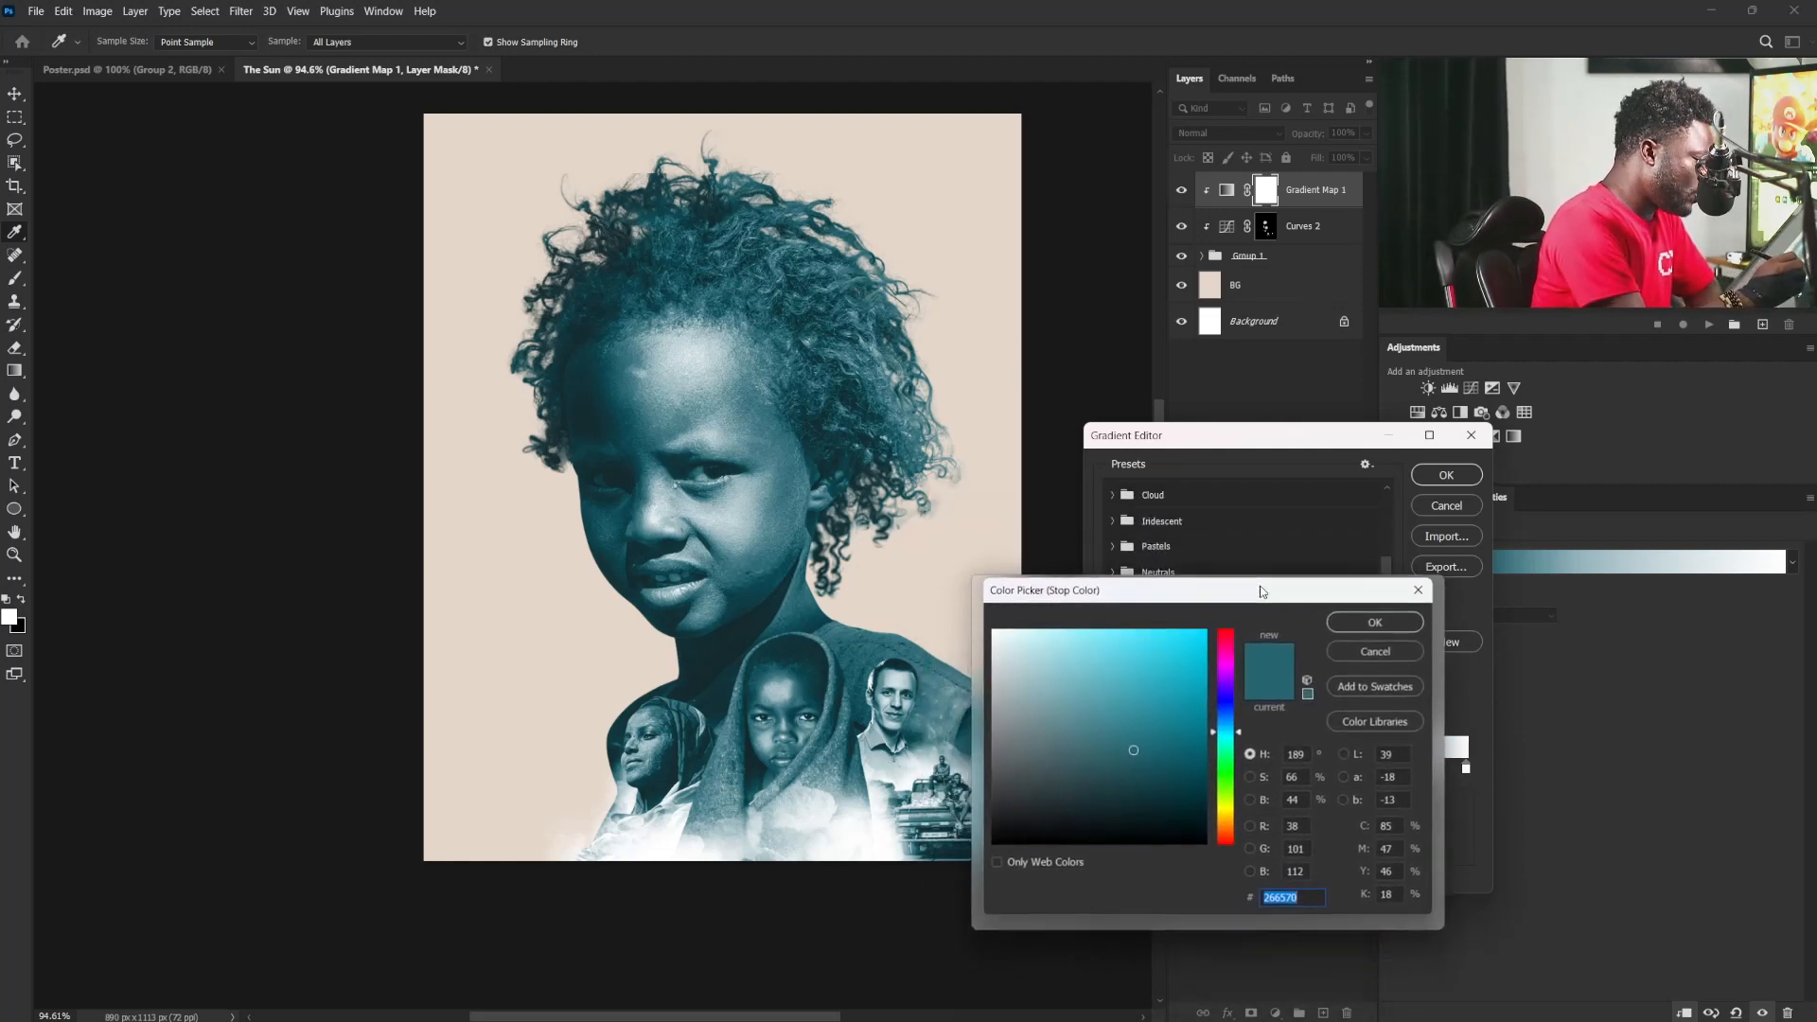
click(1278, 911)
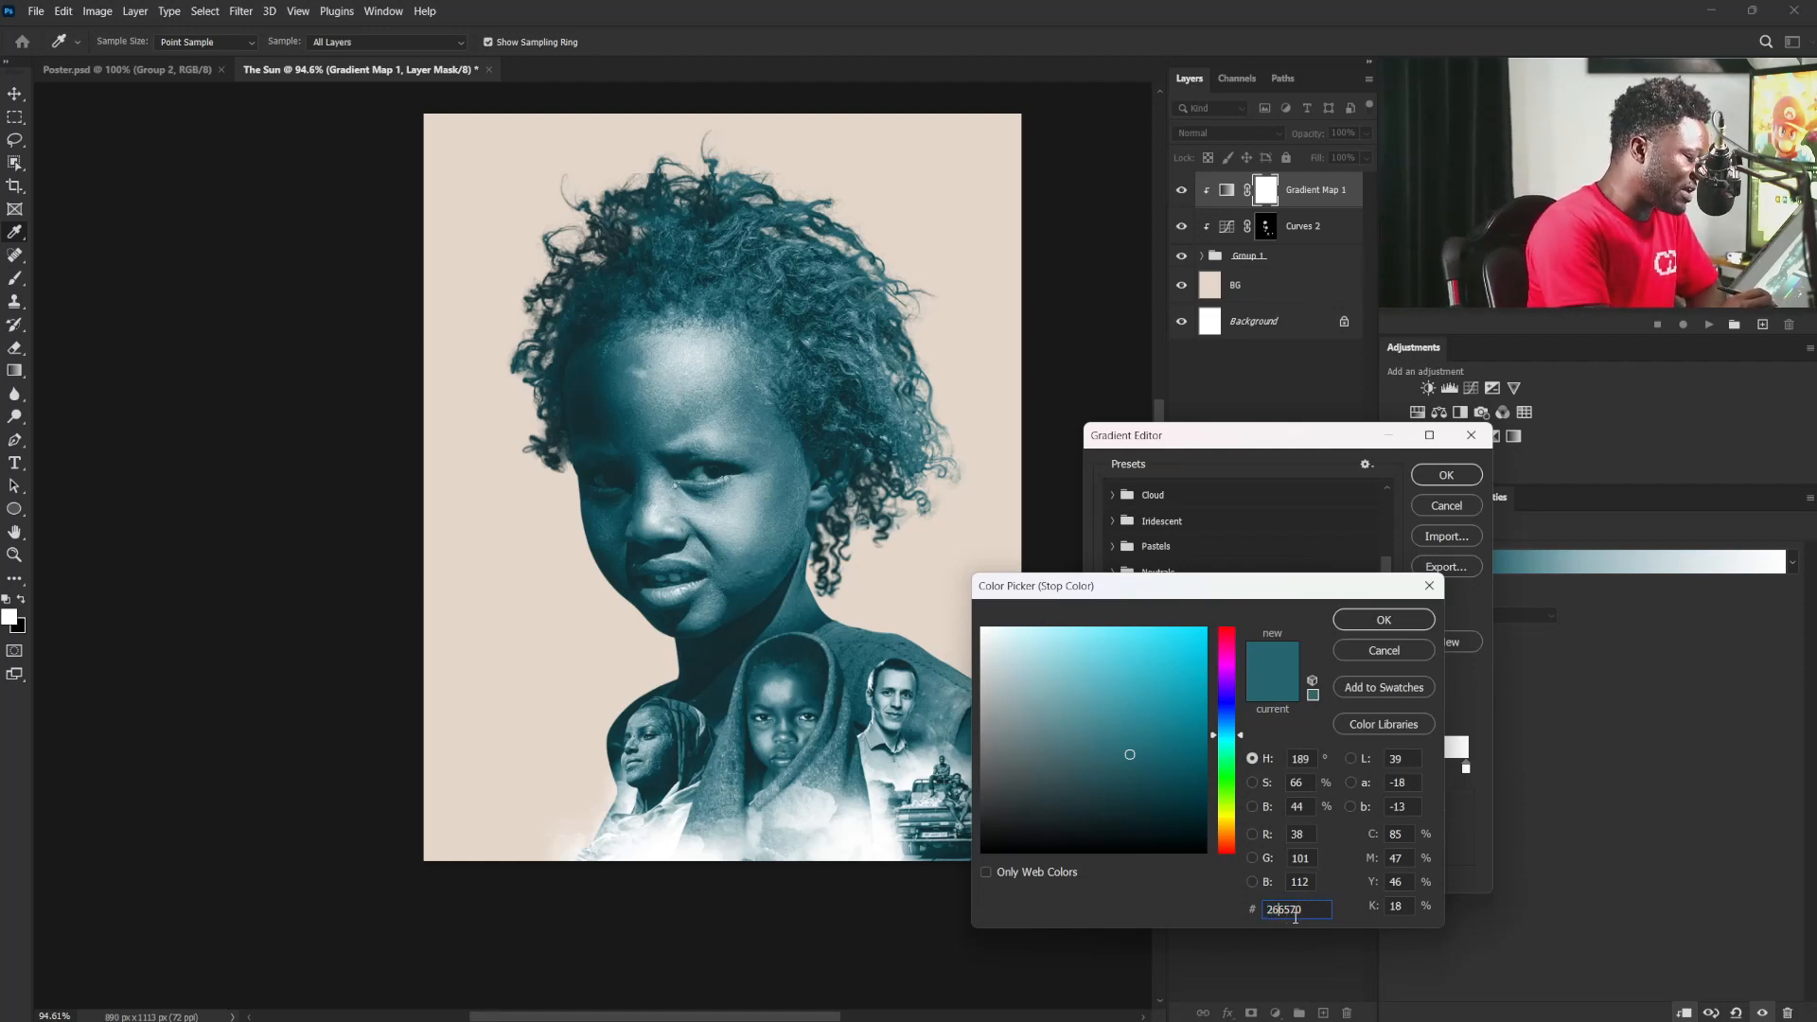
click(1385, 621)
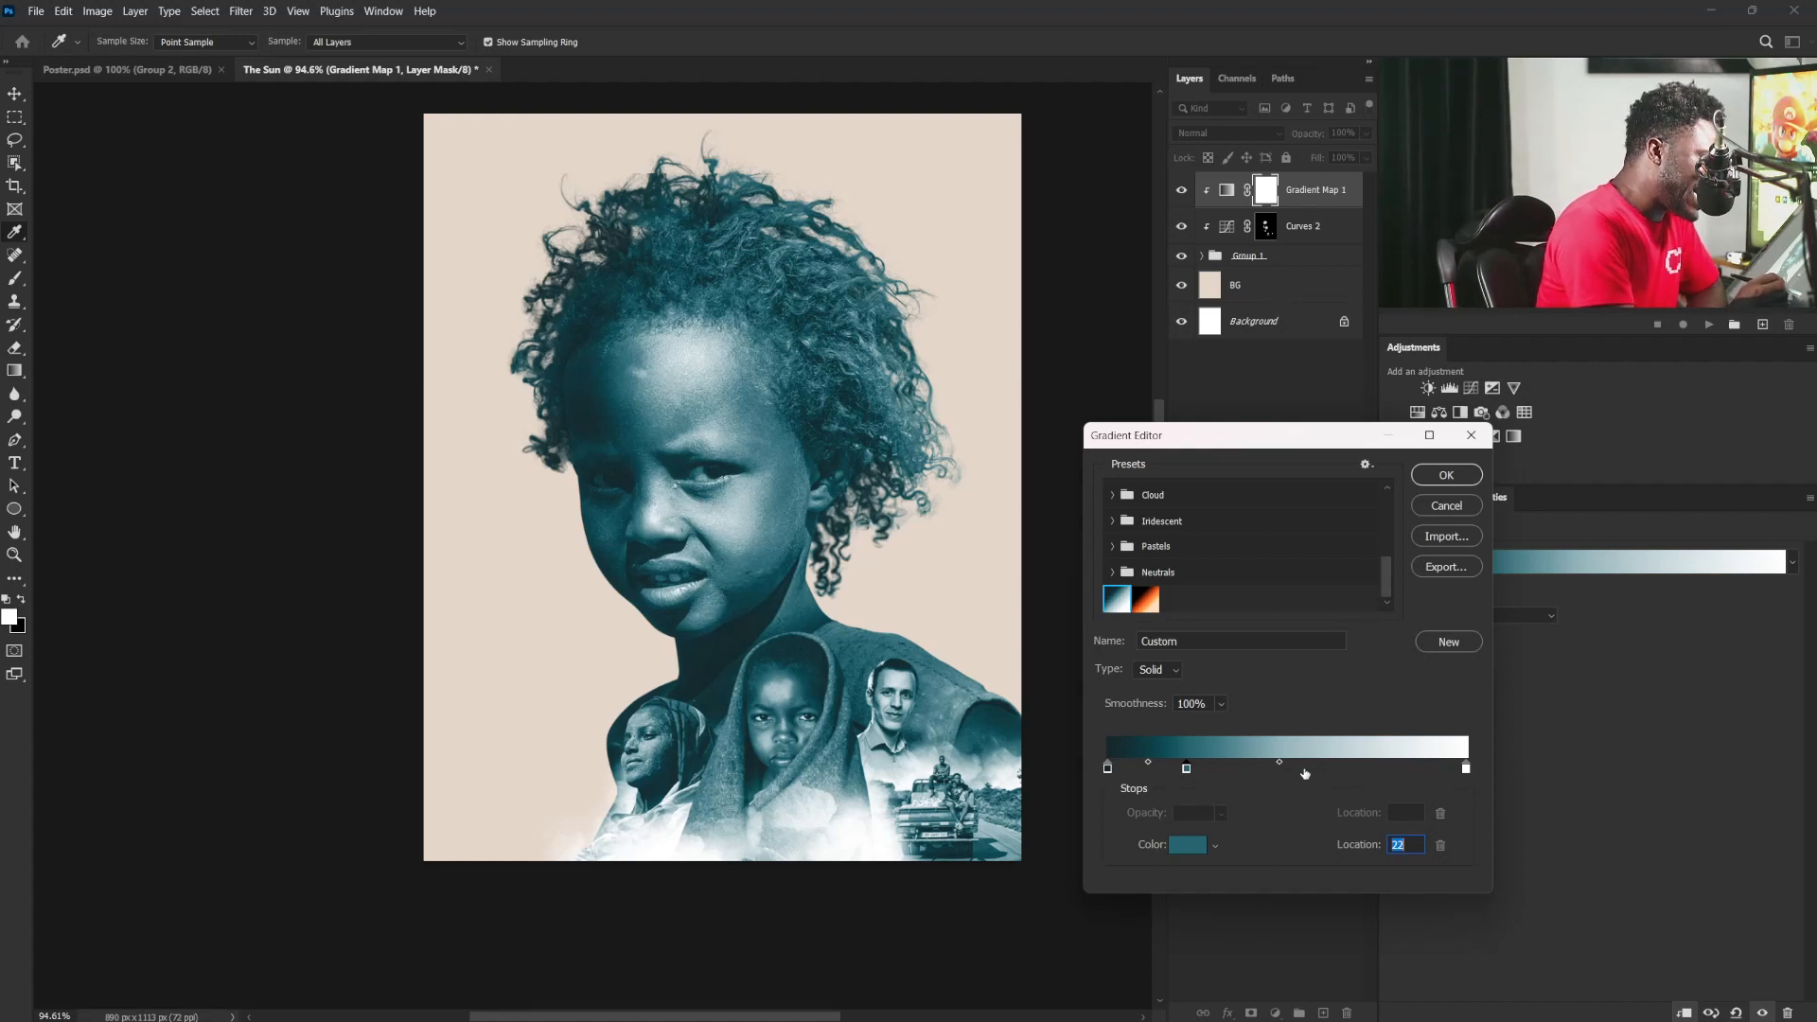
click(1355, 767)
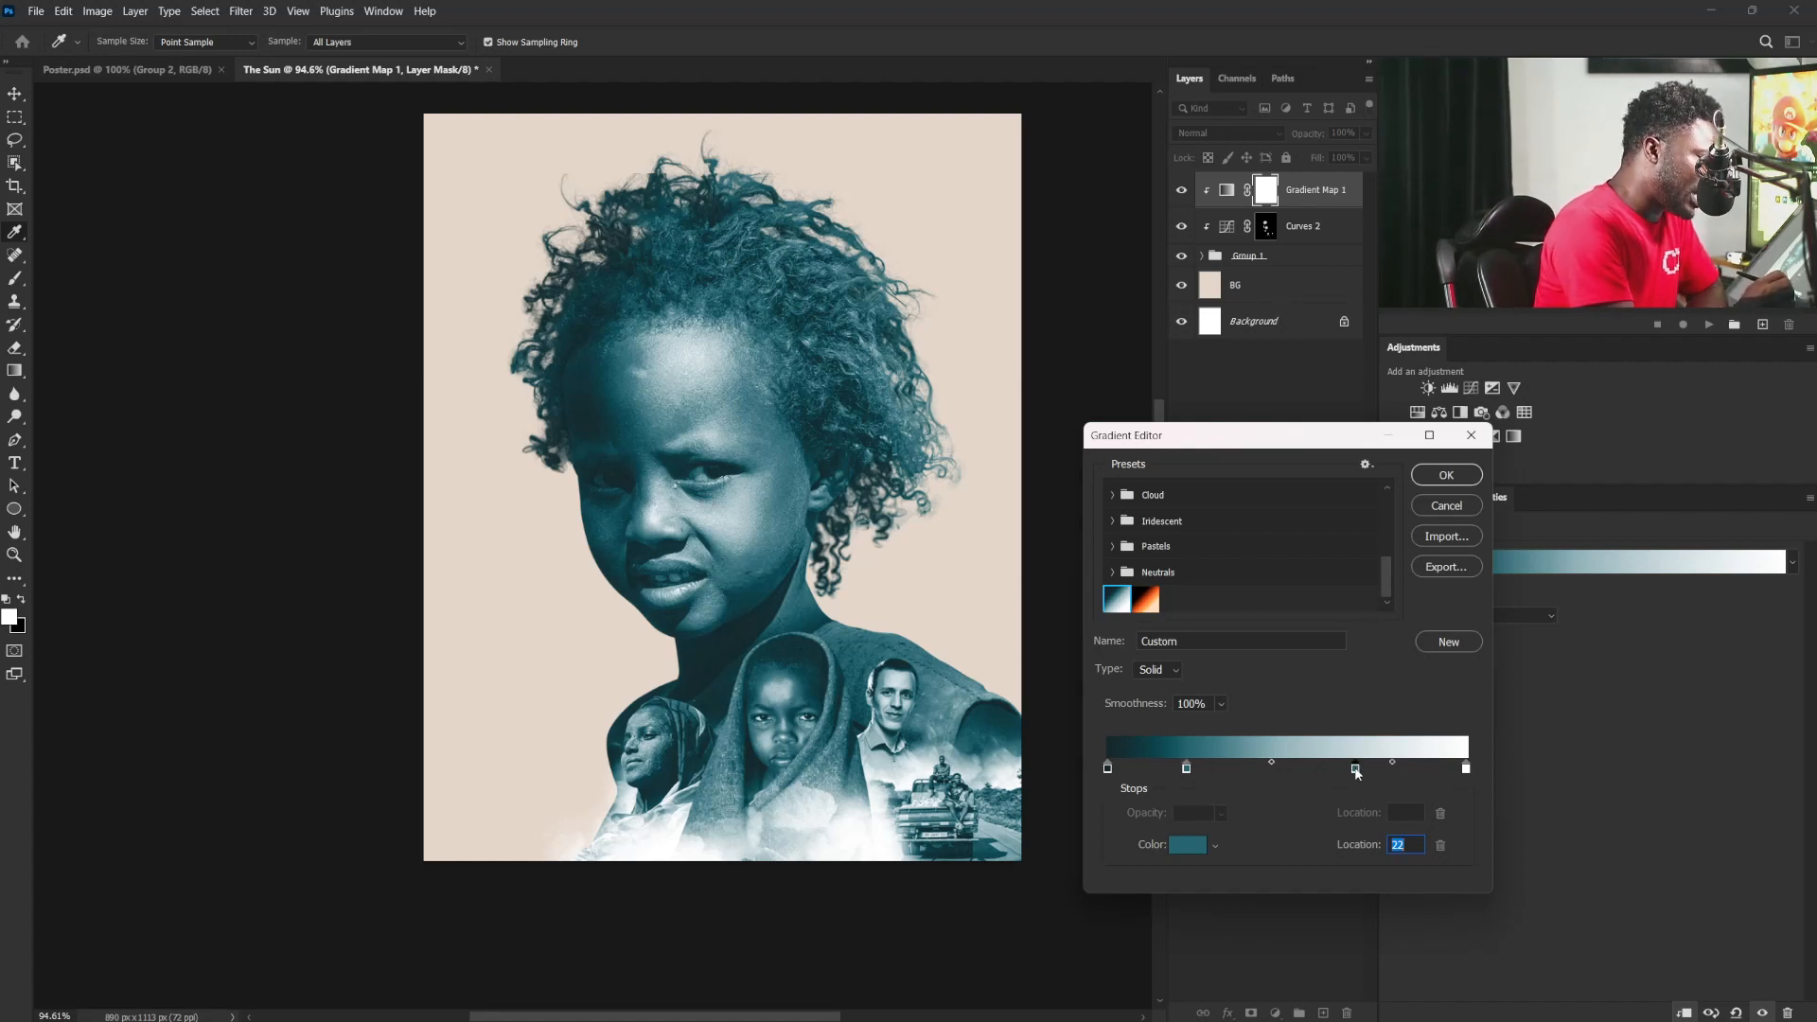
drag(1355, 769, 1355, 771)
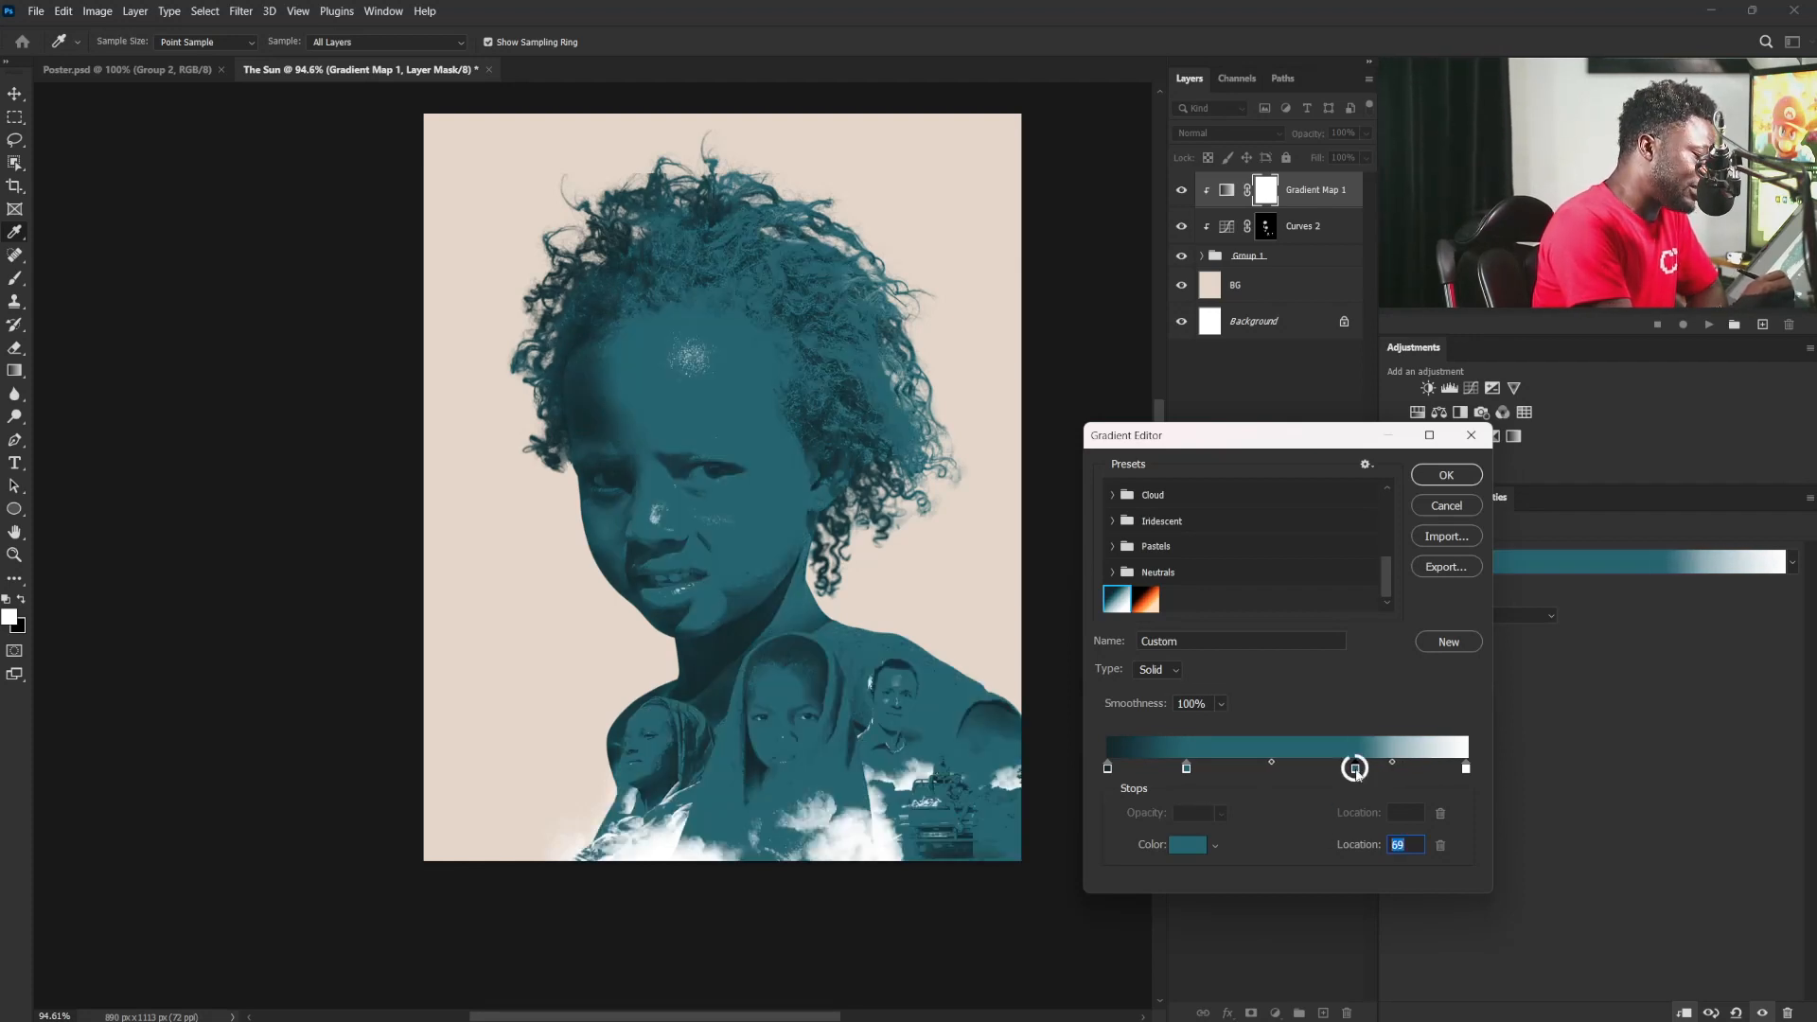
drag(1355, 770, 1284, 1015)
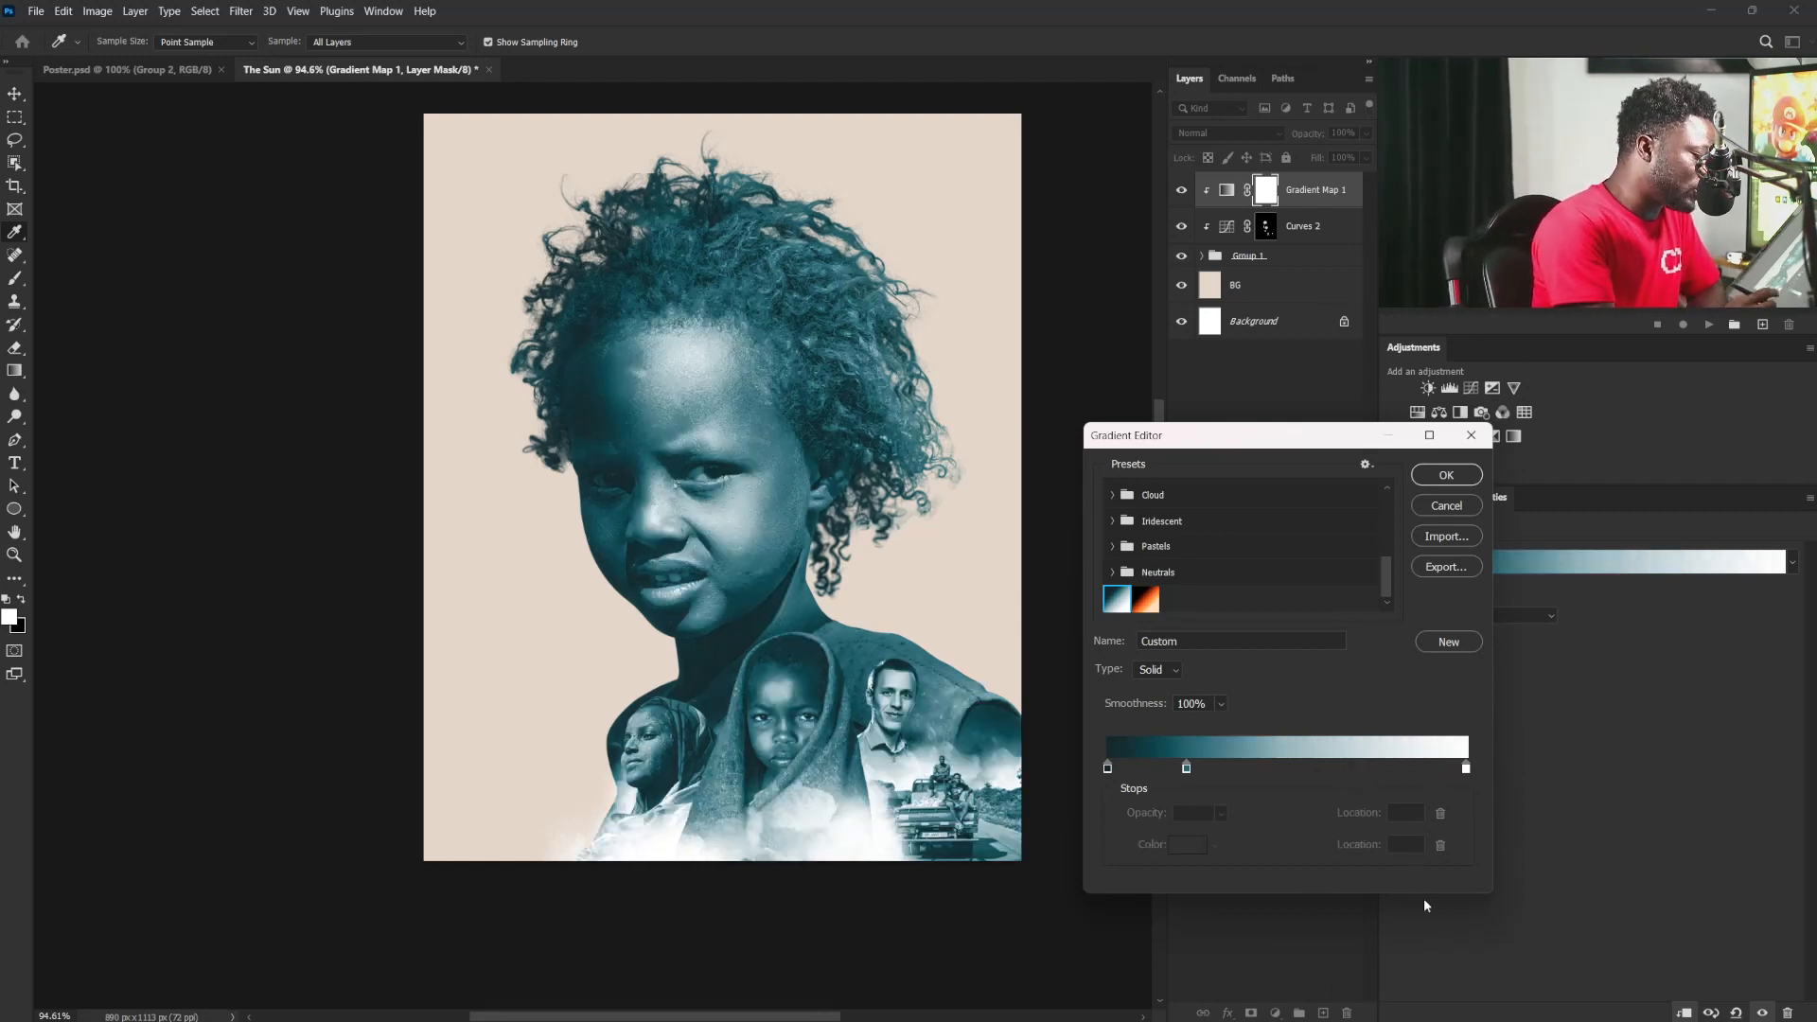
Step: Check the hex colour code of the gradient's lightest stop and accept the teal gradient for Gradient Map 1
double_click(1467, 768)
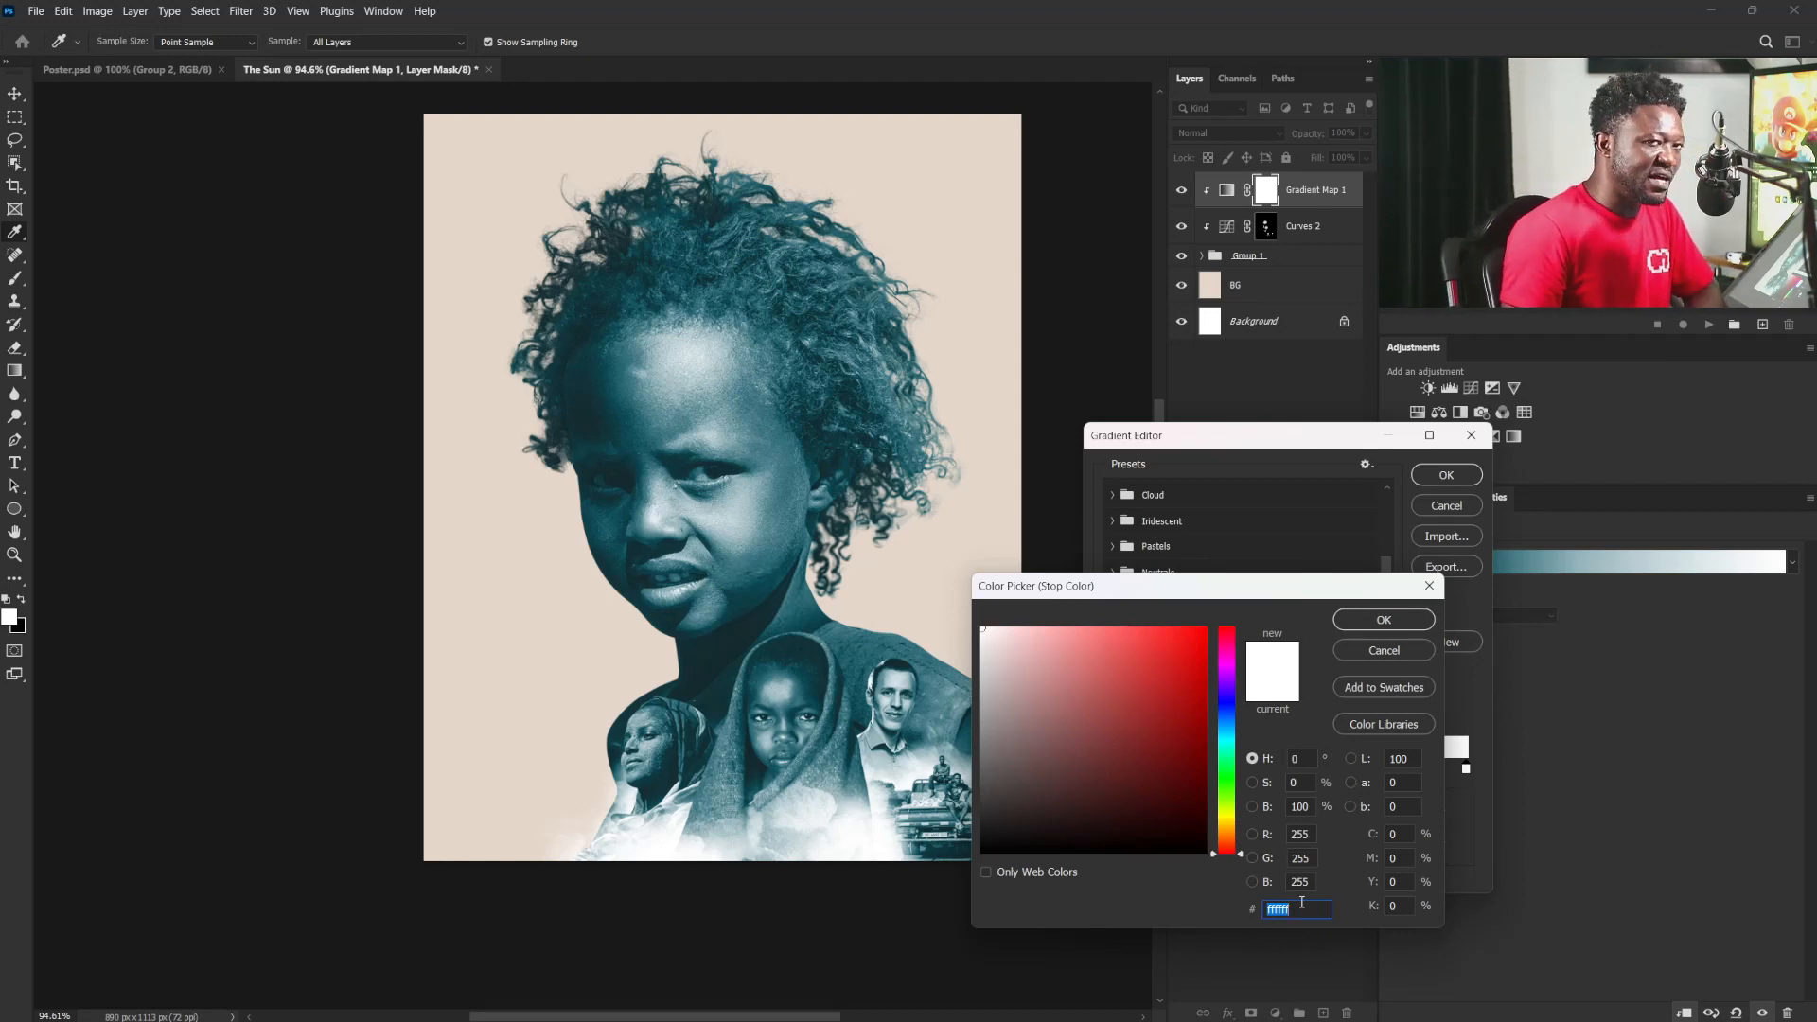
click(1383, 621)
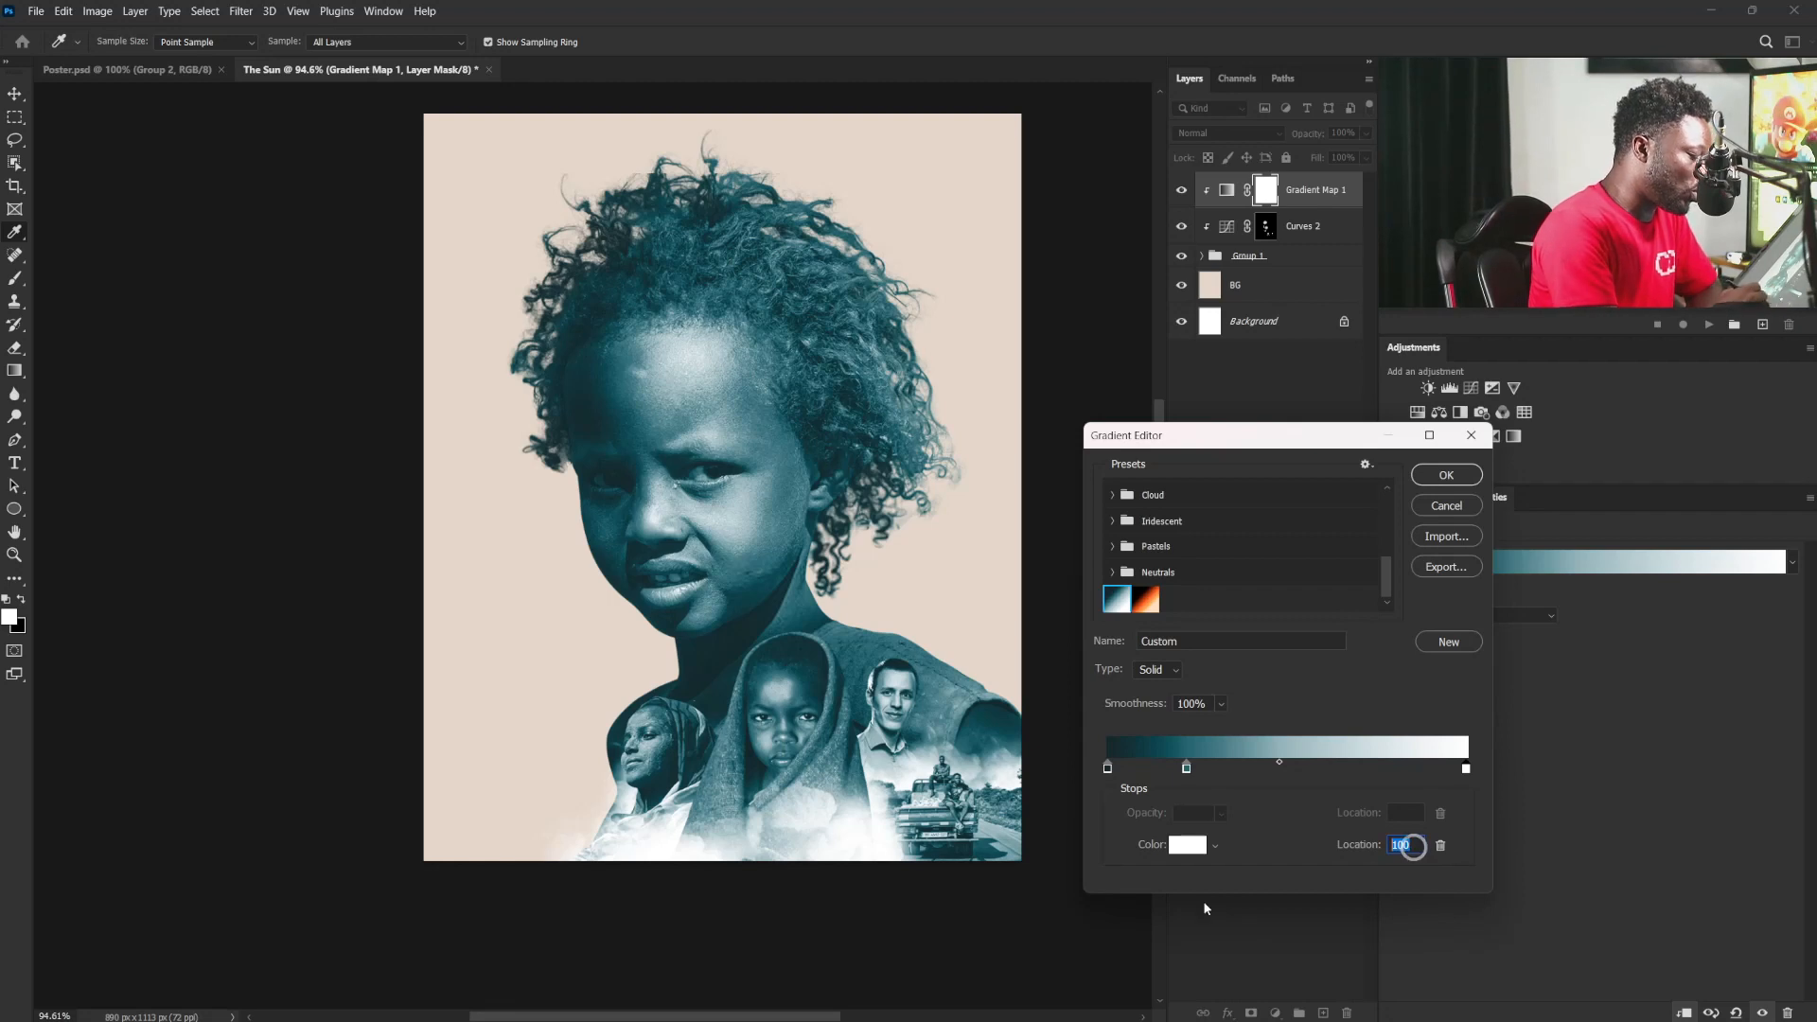
click(1447, 478)
key(b)
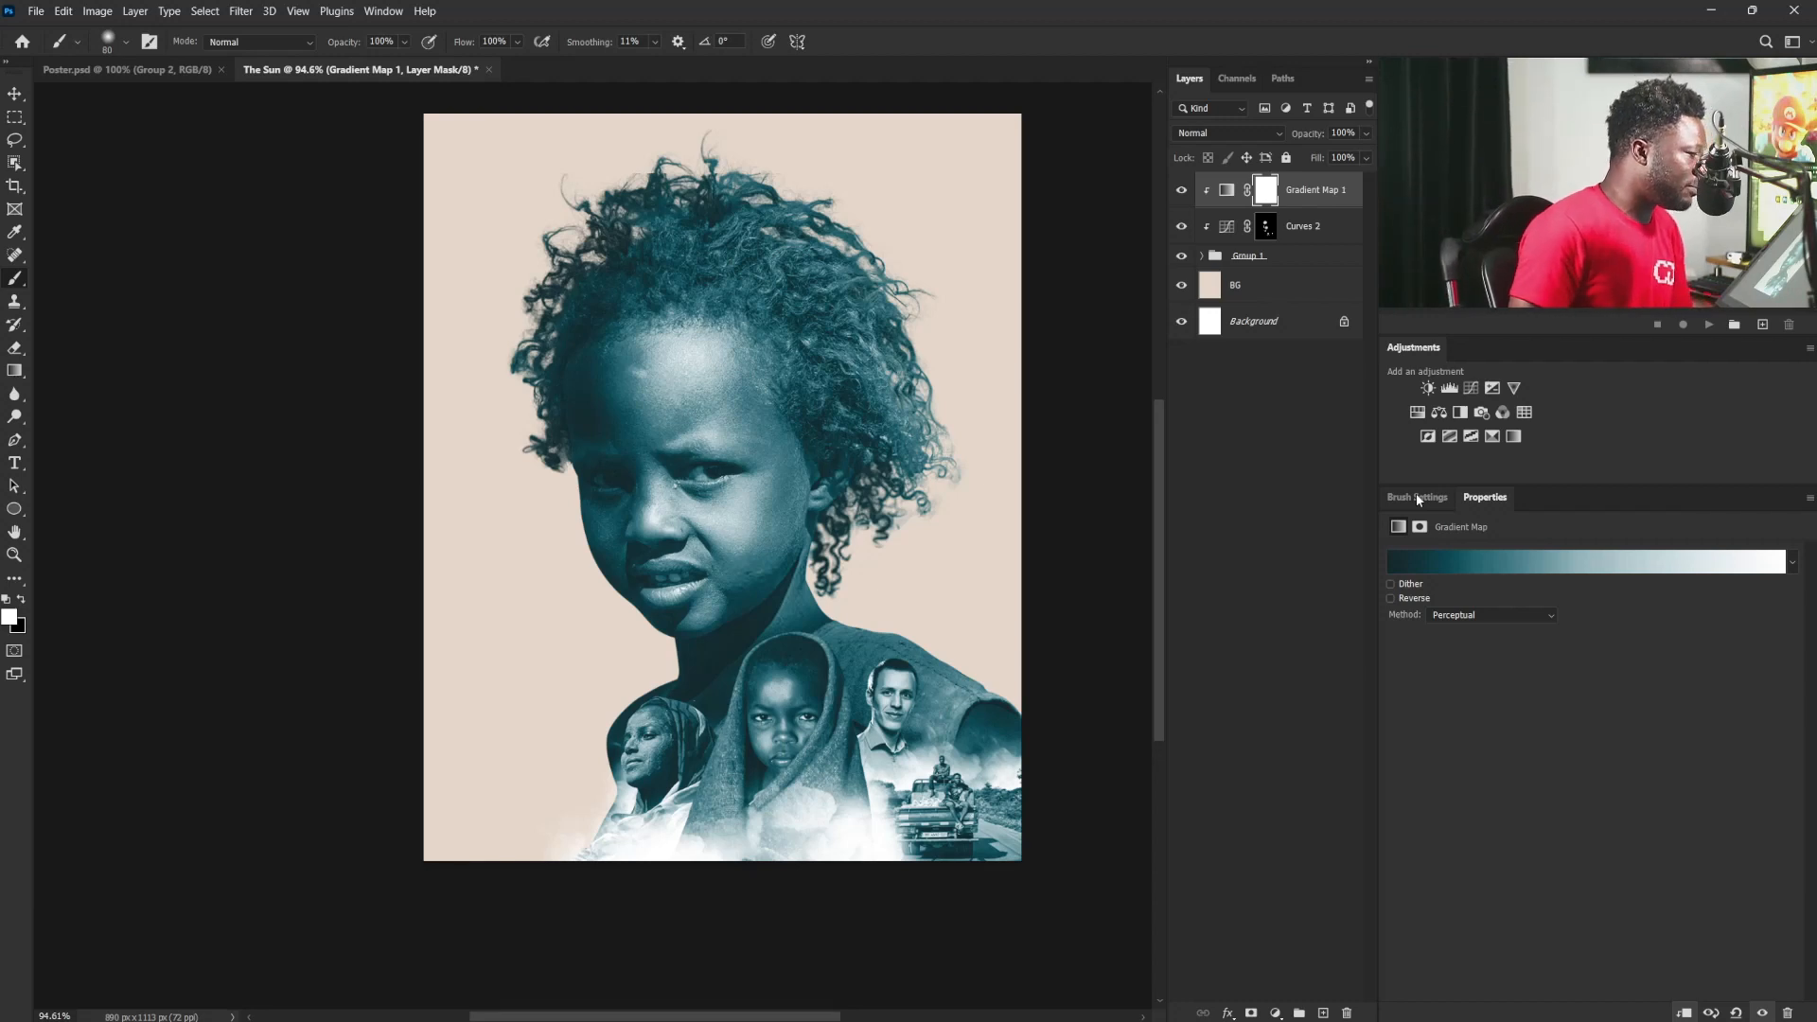
Step: Add a second Gradient Map adjustment above Gradient Map 1, clipped to the group, with the custom black-to-orange-to-cream preset
click(1514, 437)
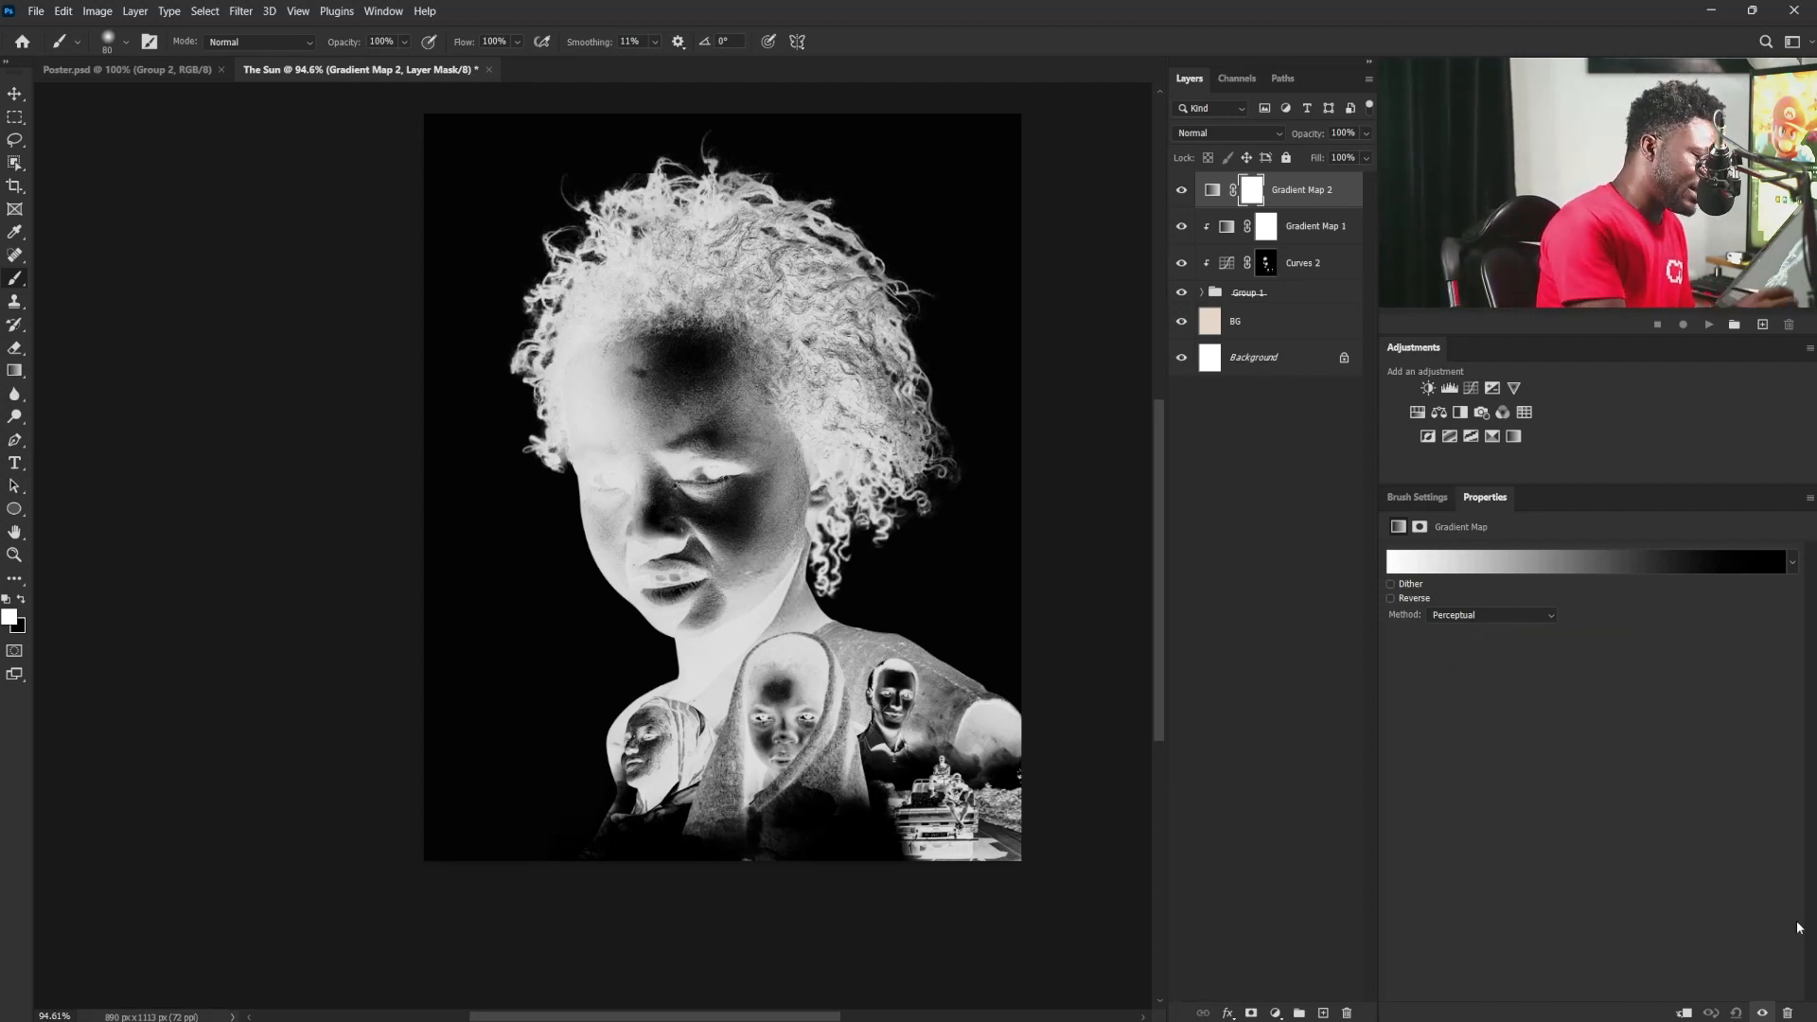
click(1687, 1013)
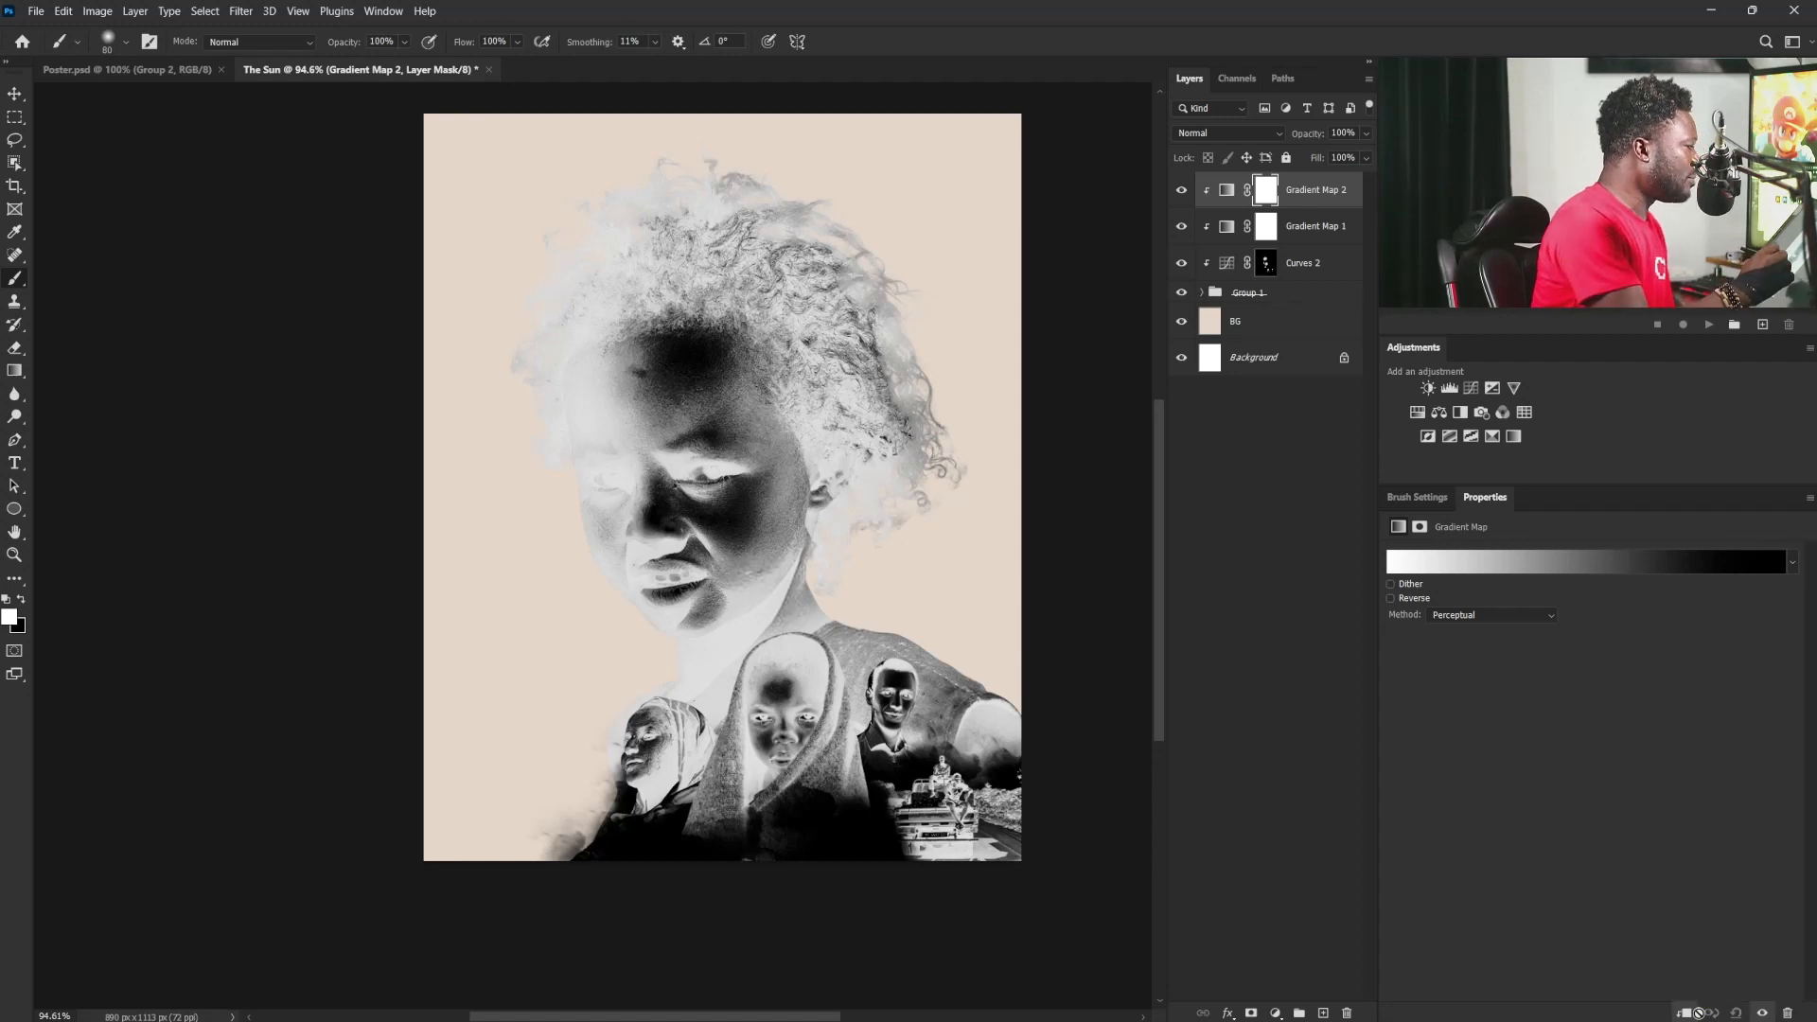
click(1515, 564)
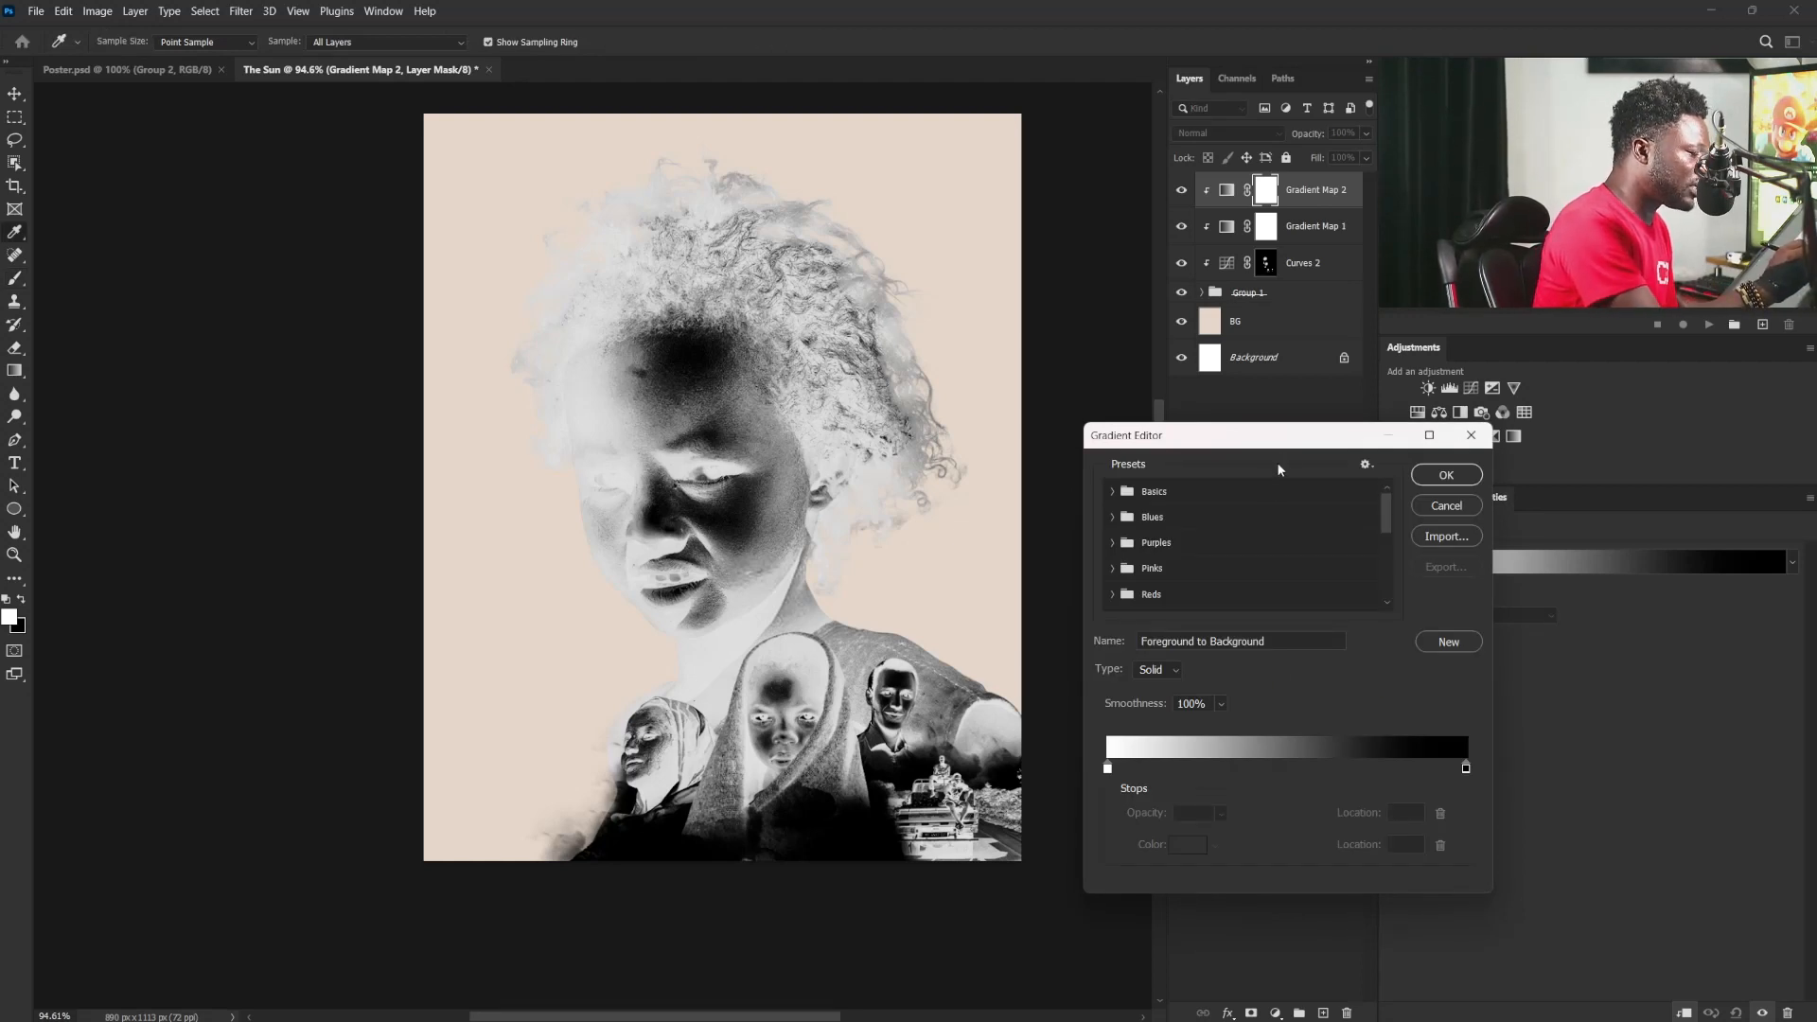
drag(1291, 445, 1285, 477)
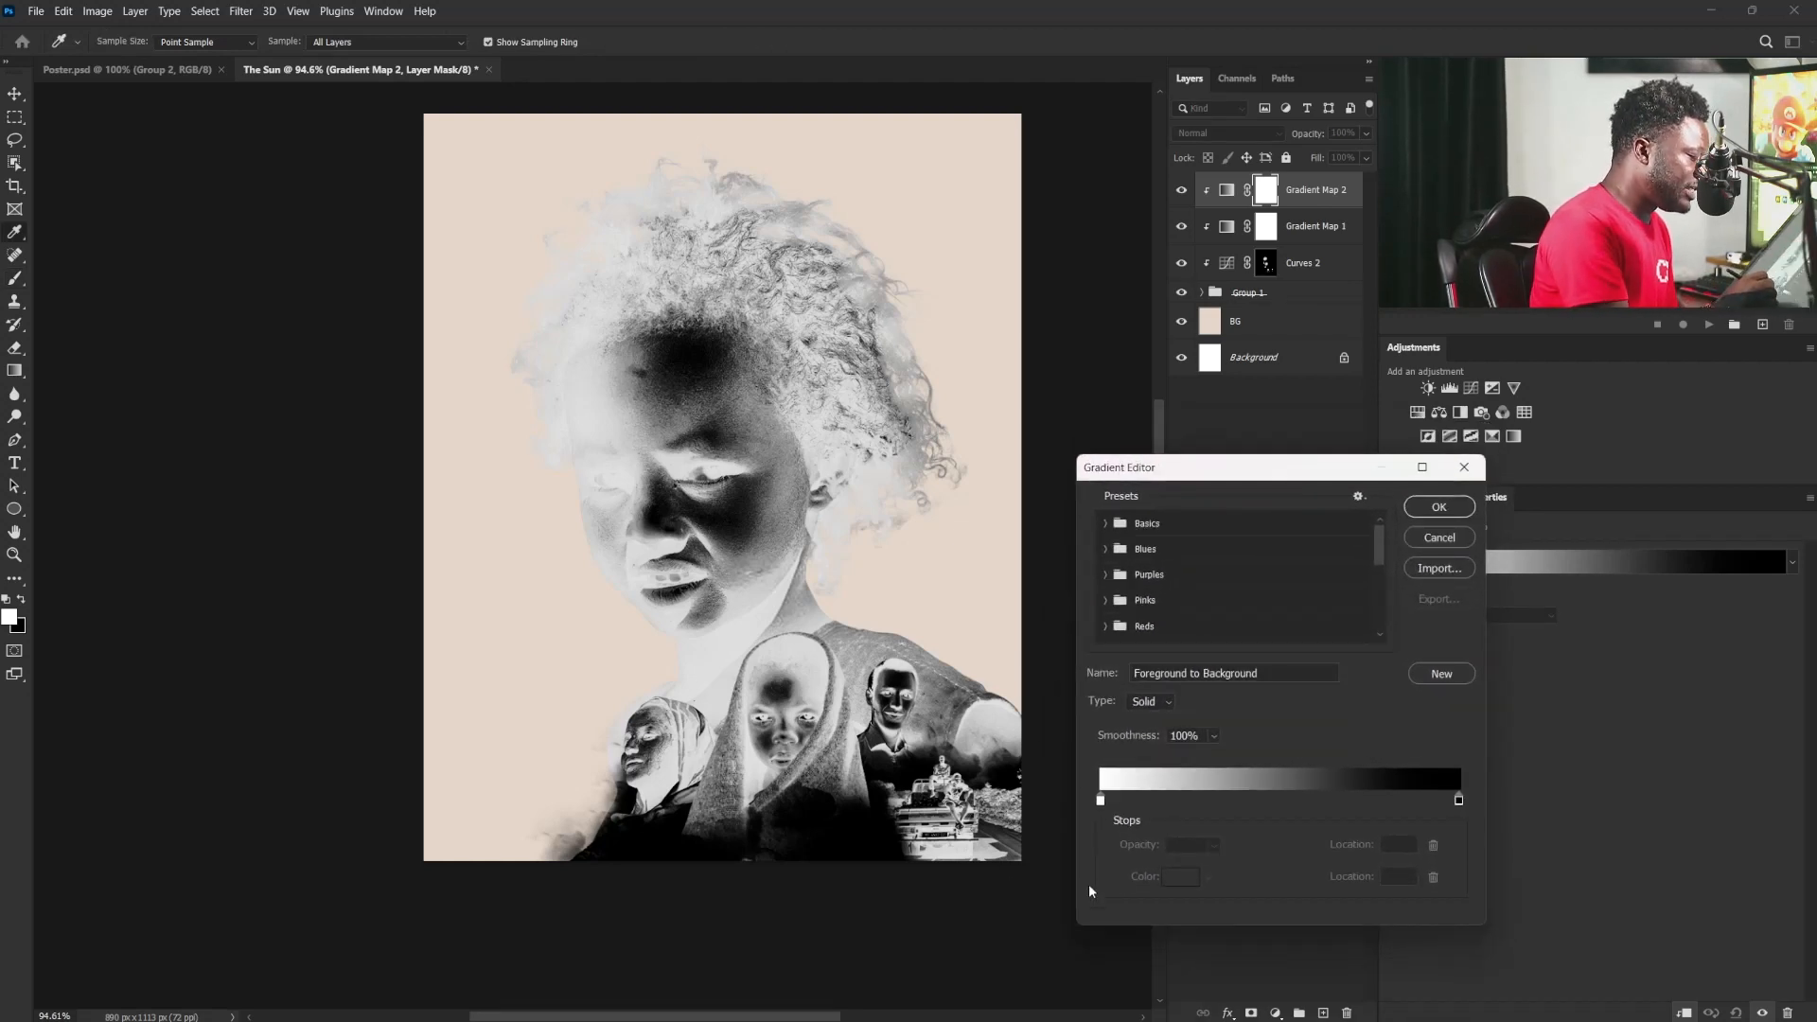
drag(1371, 542, 1379, 619)
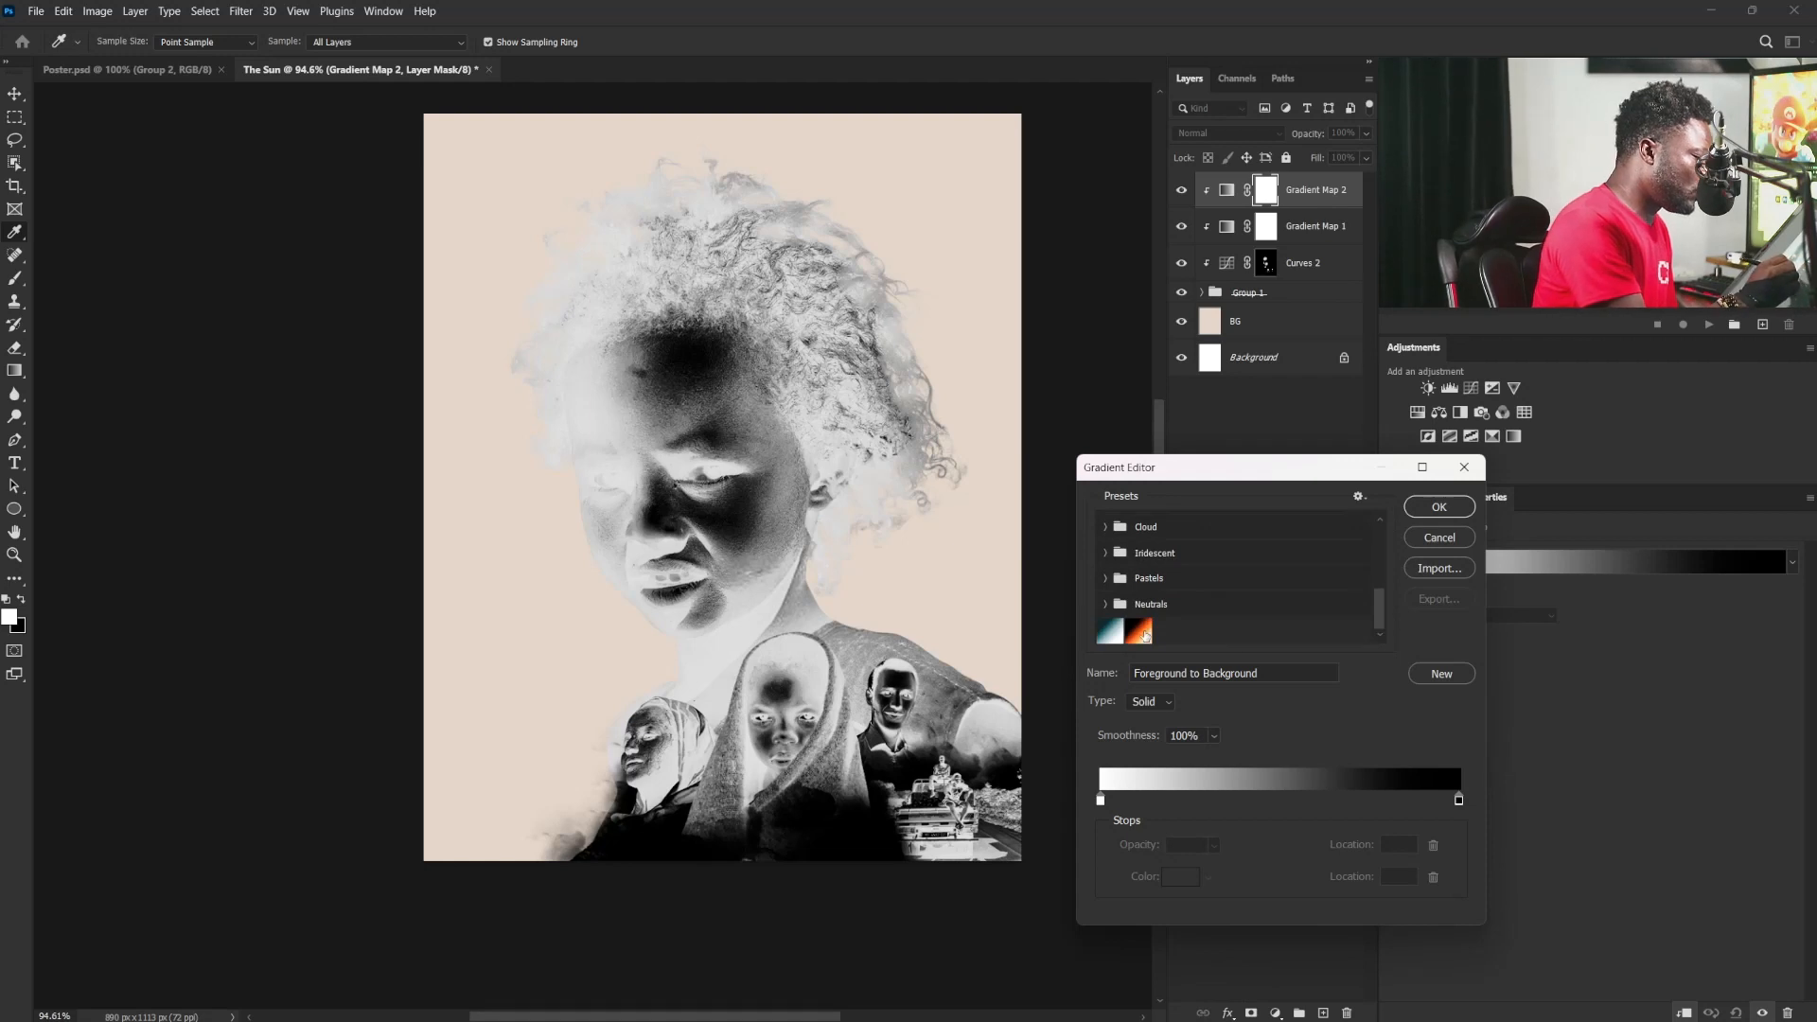
click(1138, 630)
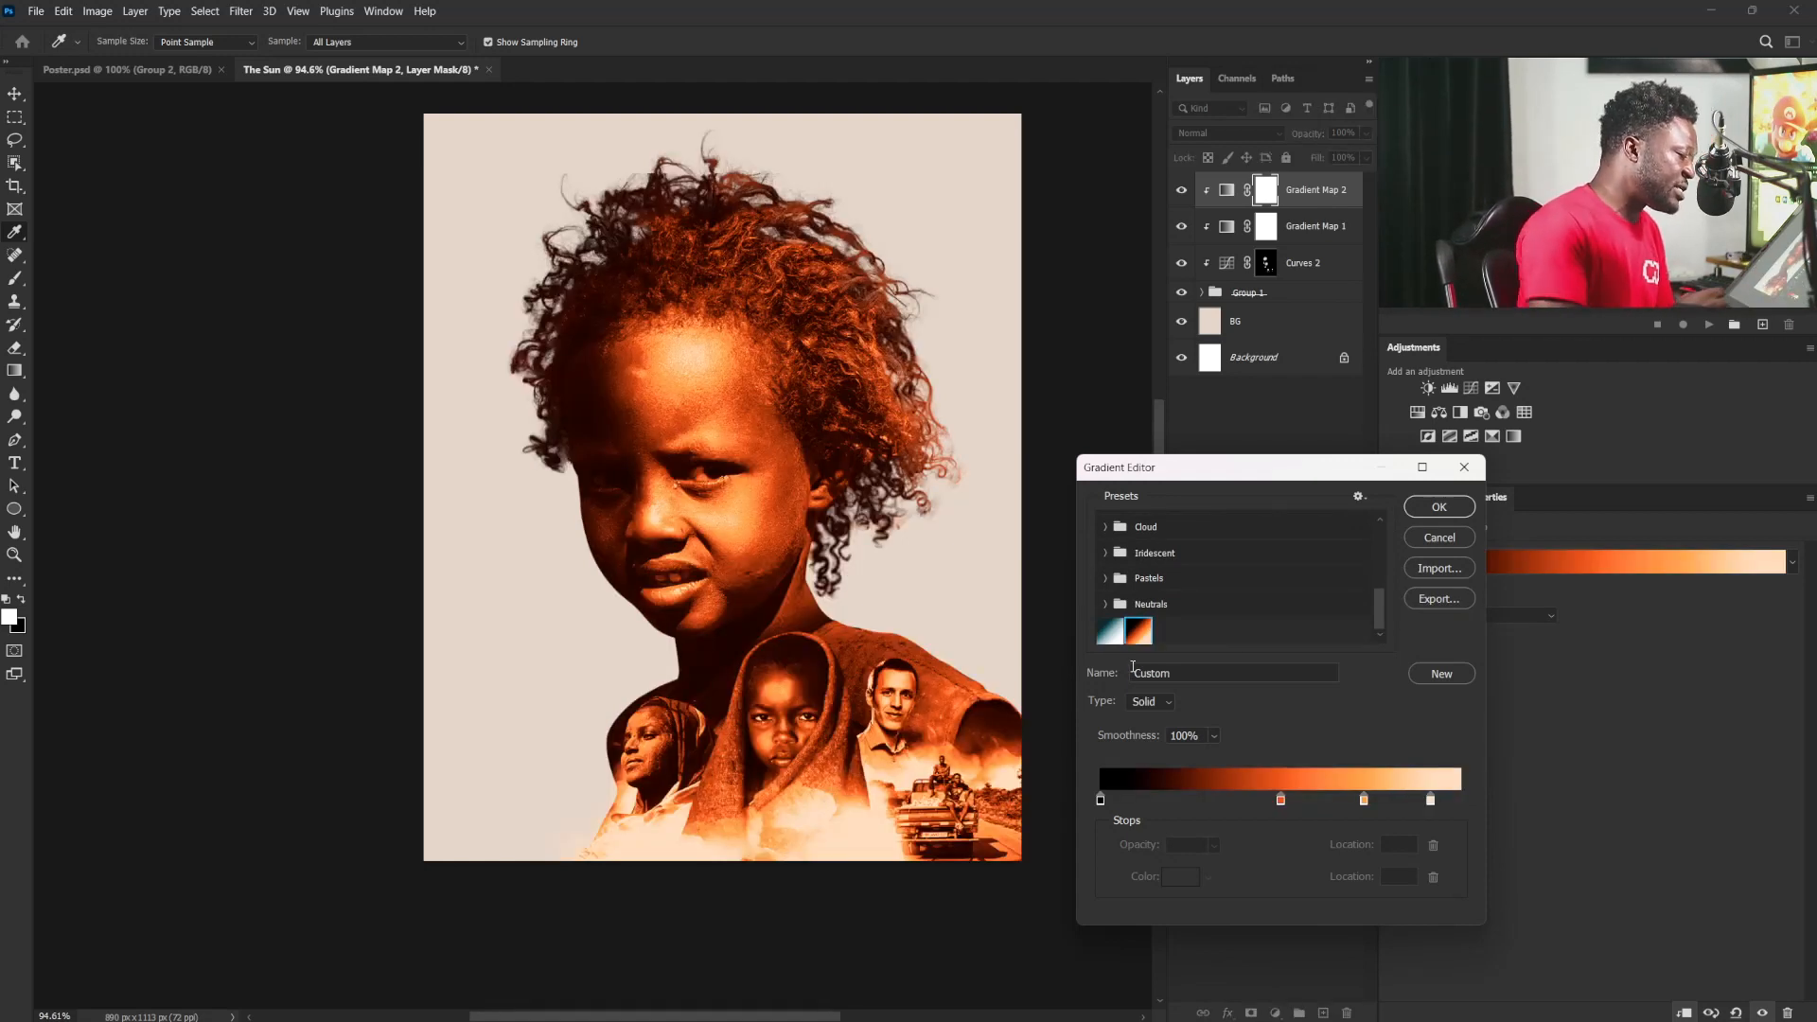
Step: Check the hex colour codes of the black stop and the deep orange stop at location 50 in the new gradient
double_click(1099, 799)
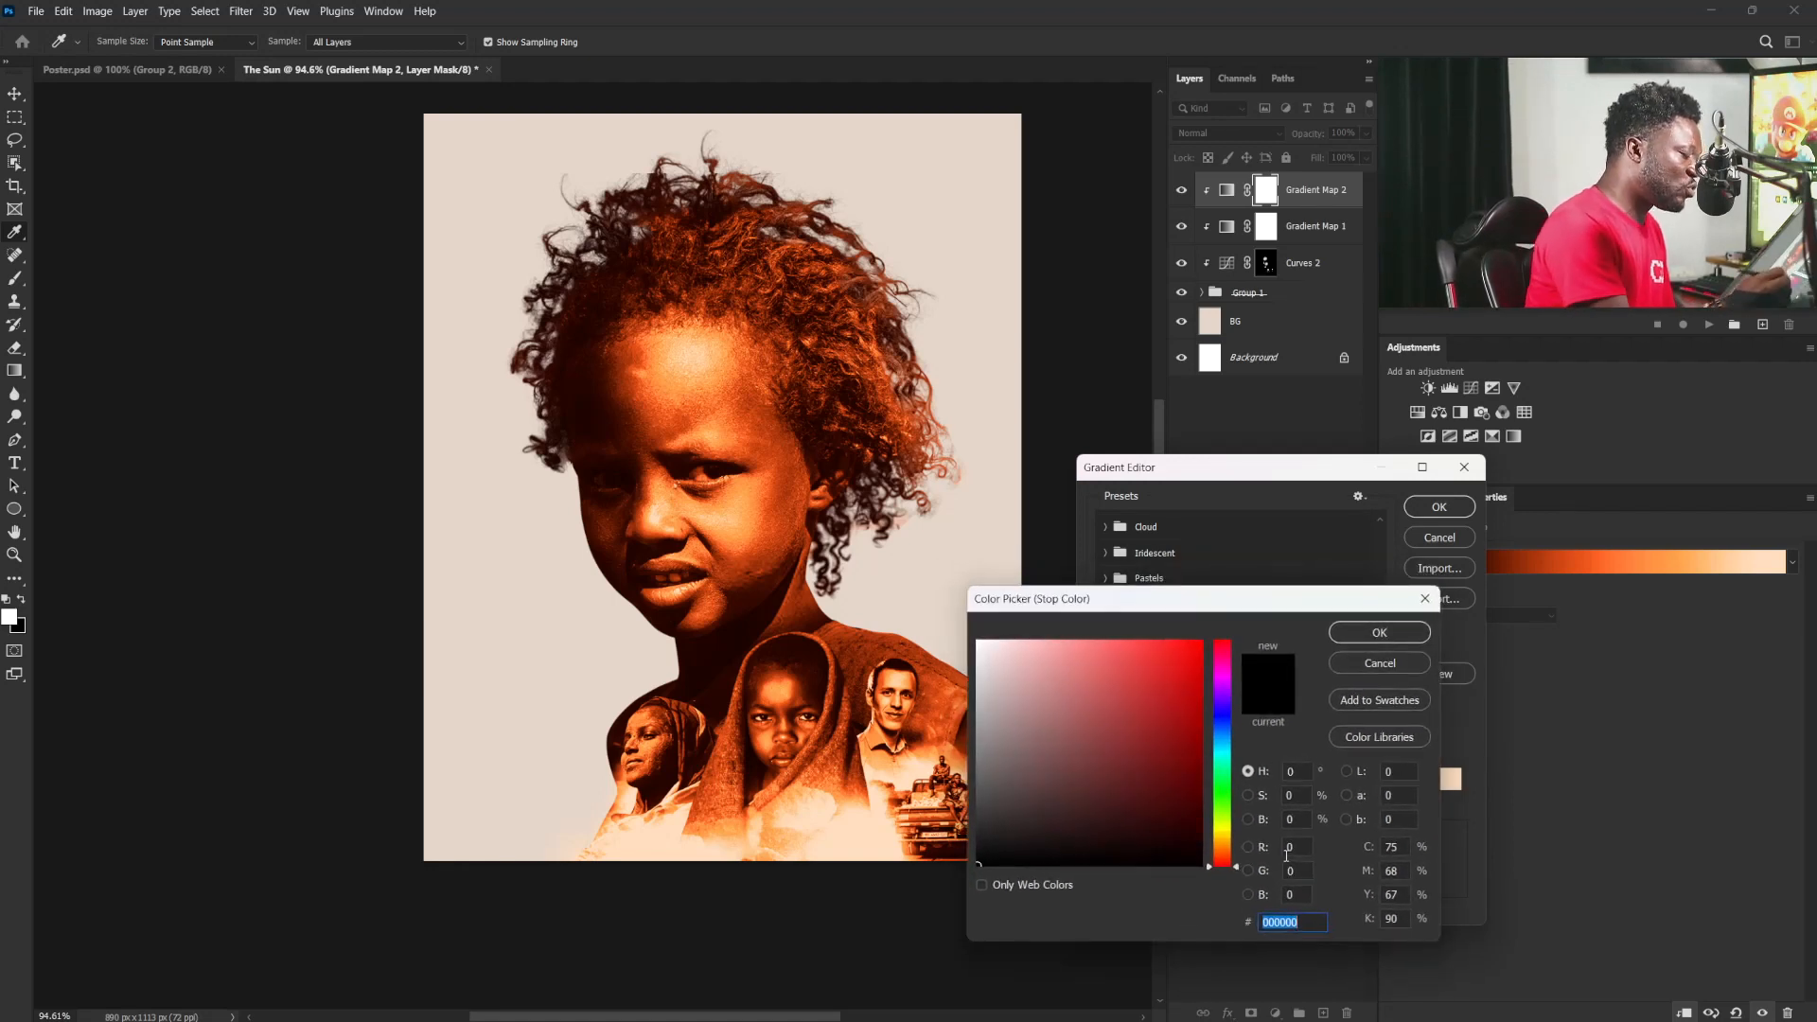
click(1293, 925)
drag(1284, 925, 1220, 945)
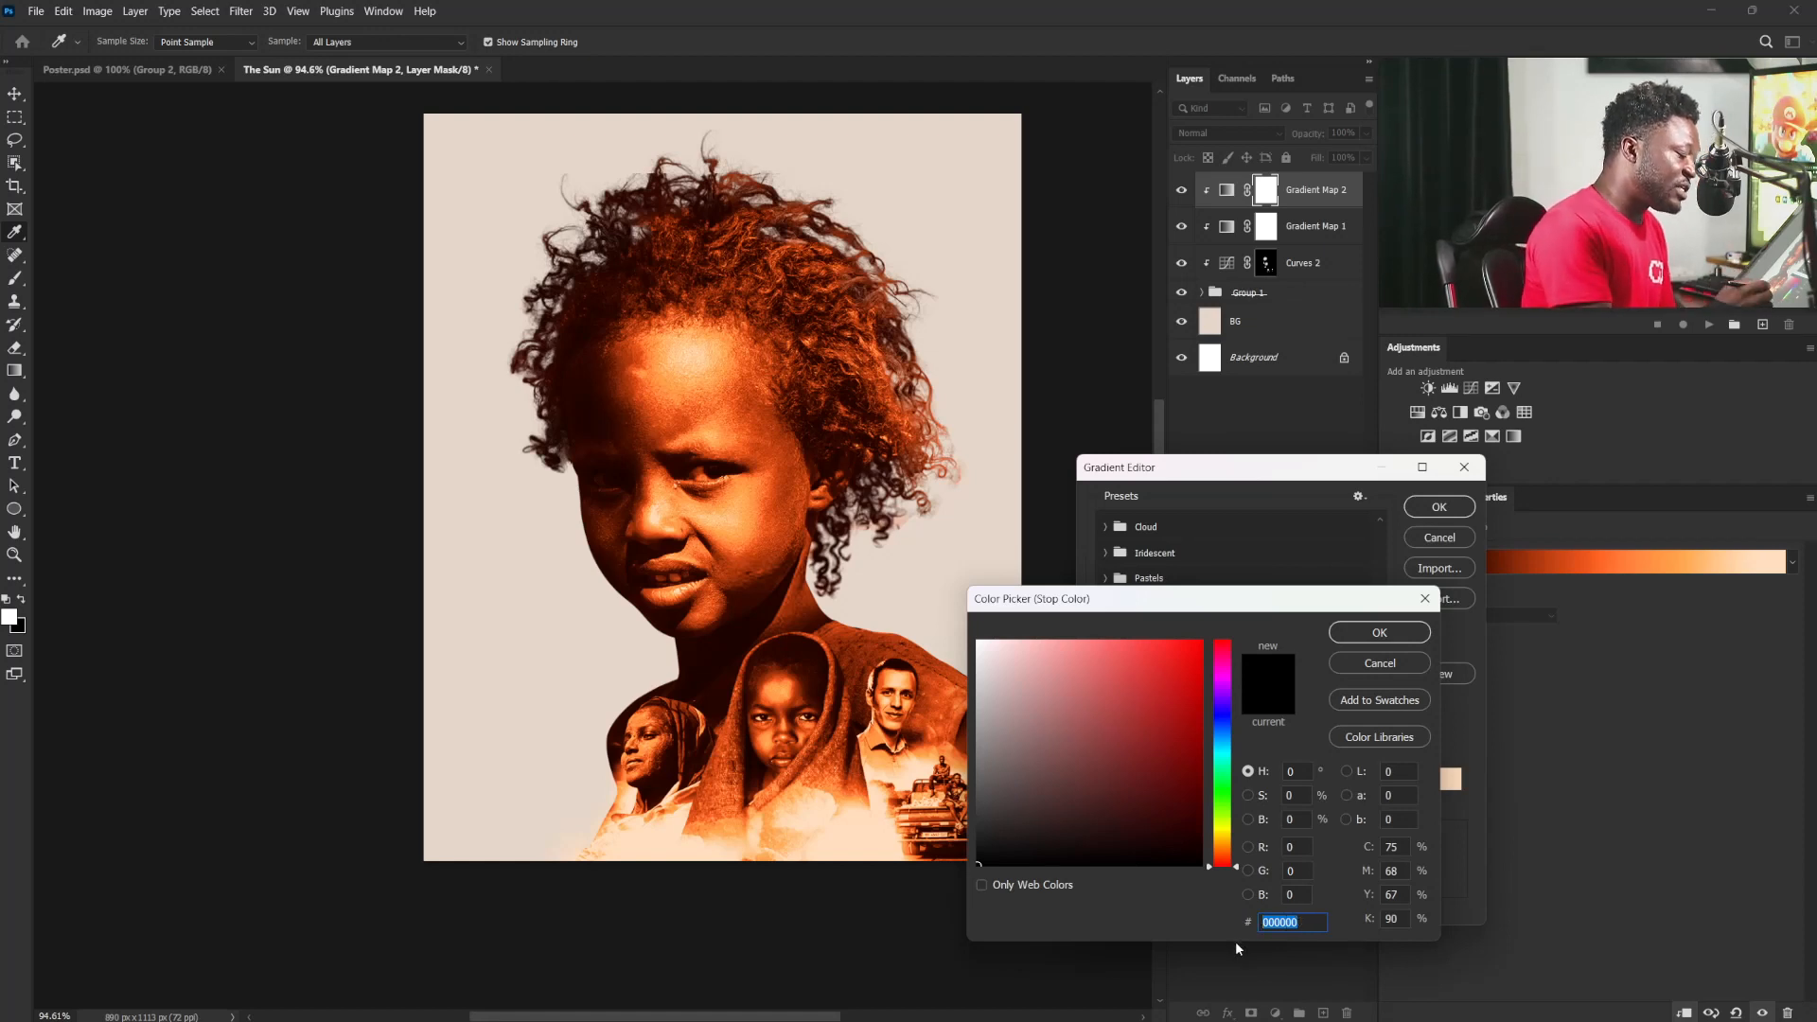
click(1383, 630)
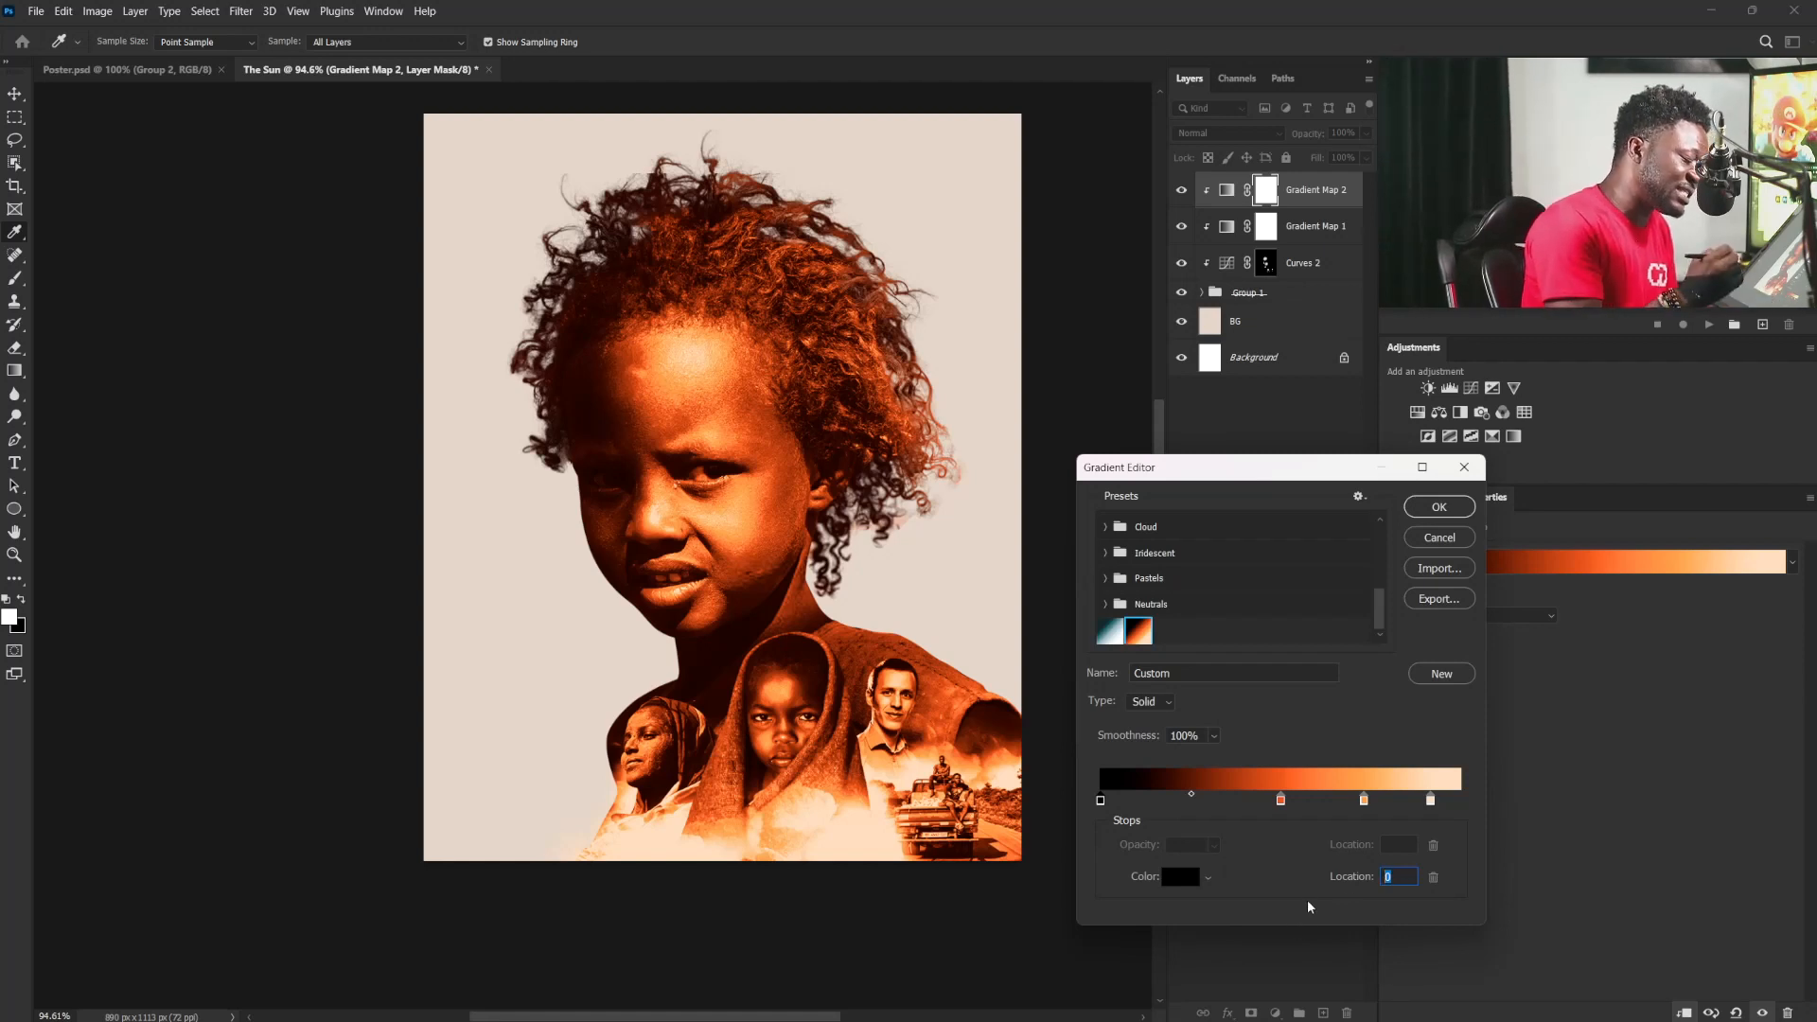
double_click(1281, 801)
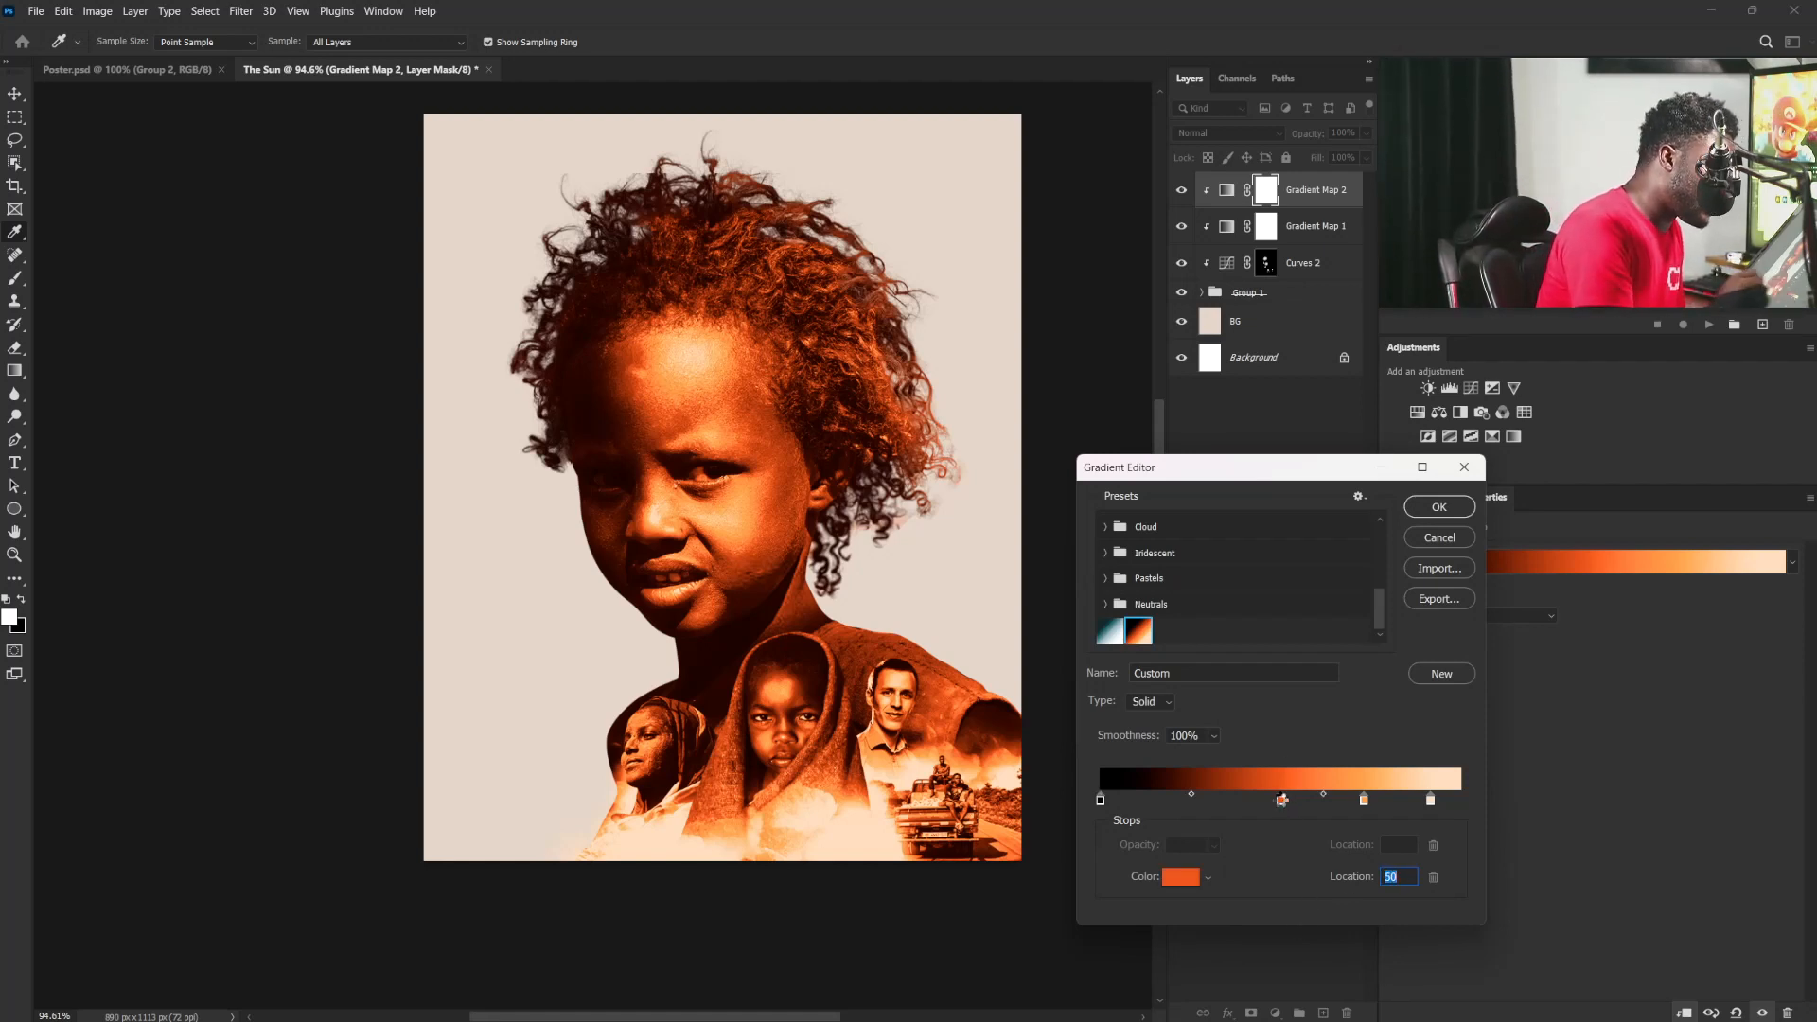
drag(1237, 599, 1247, 555)
click(1276, 881)
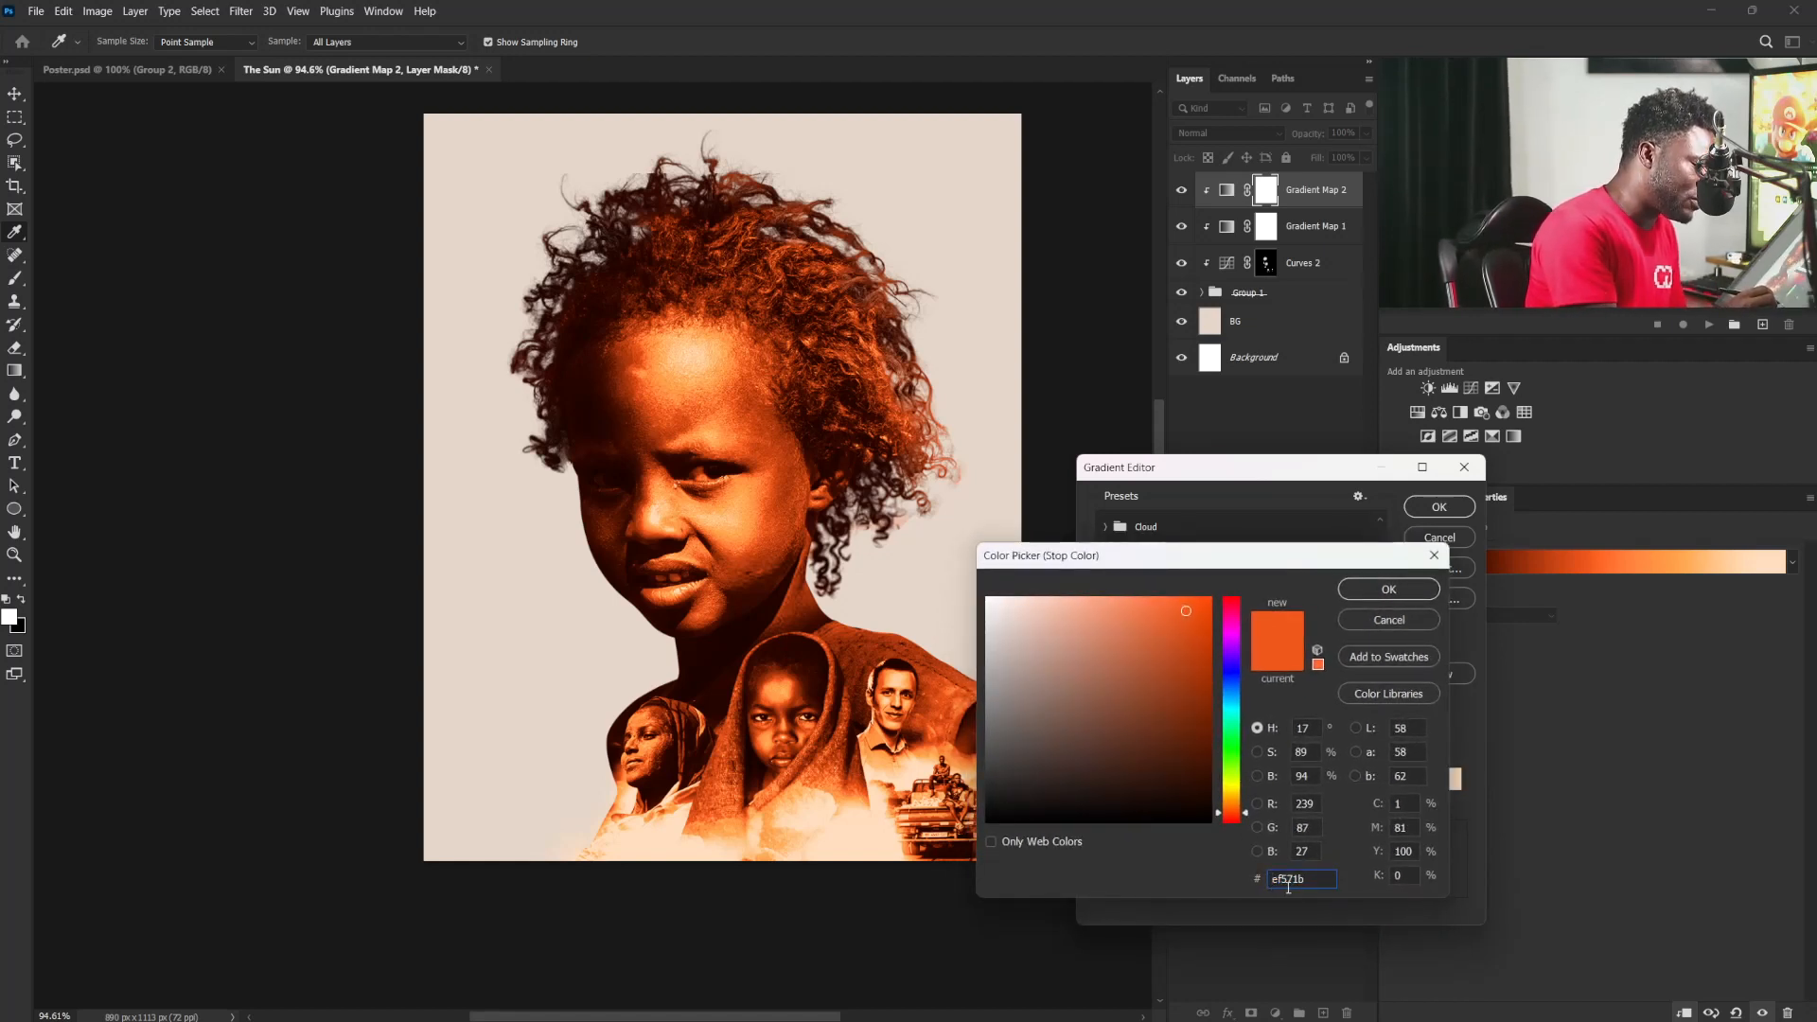
click(1403, 588)
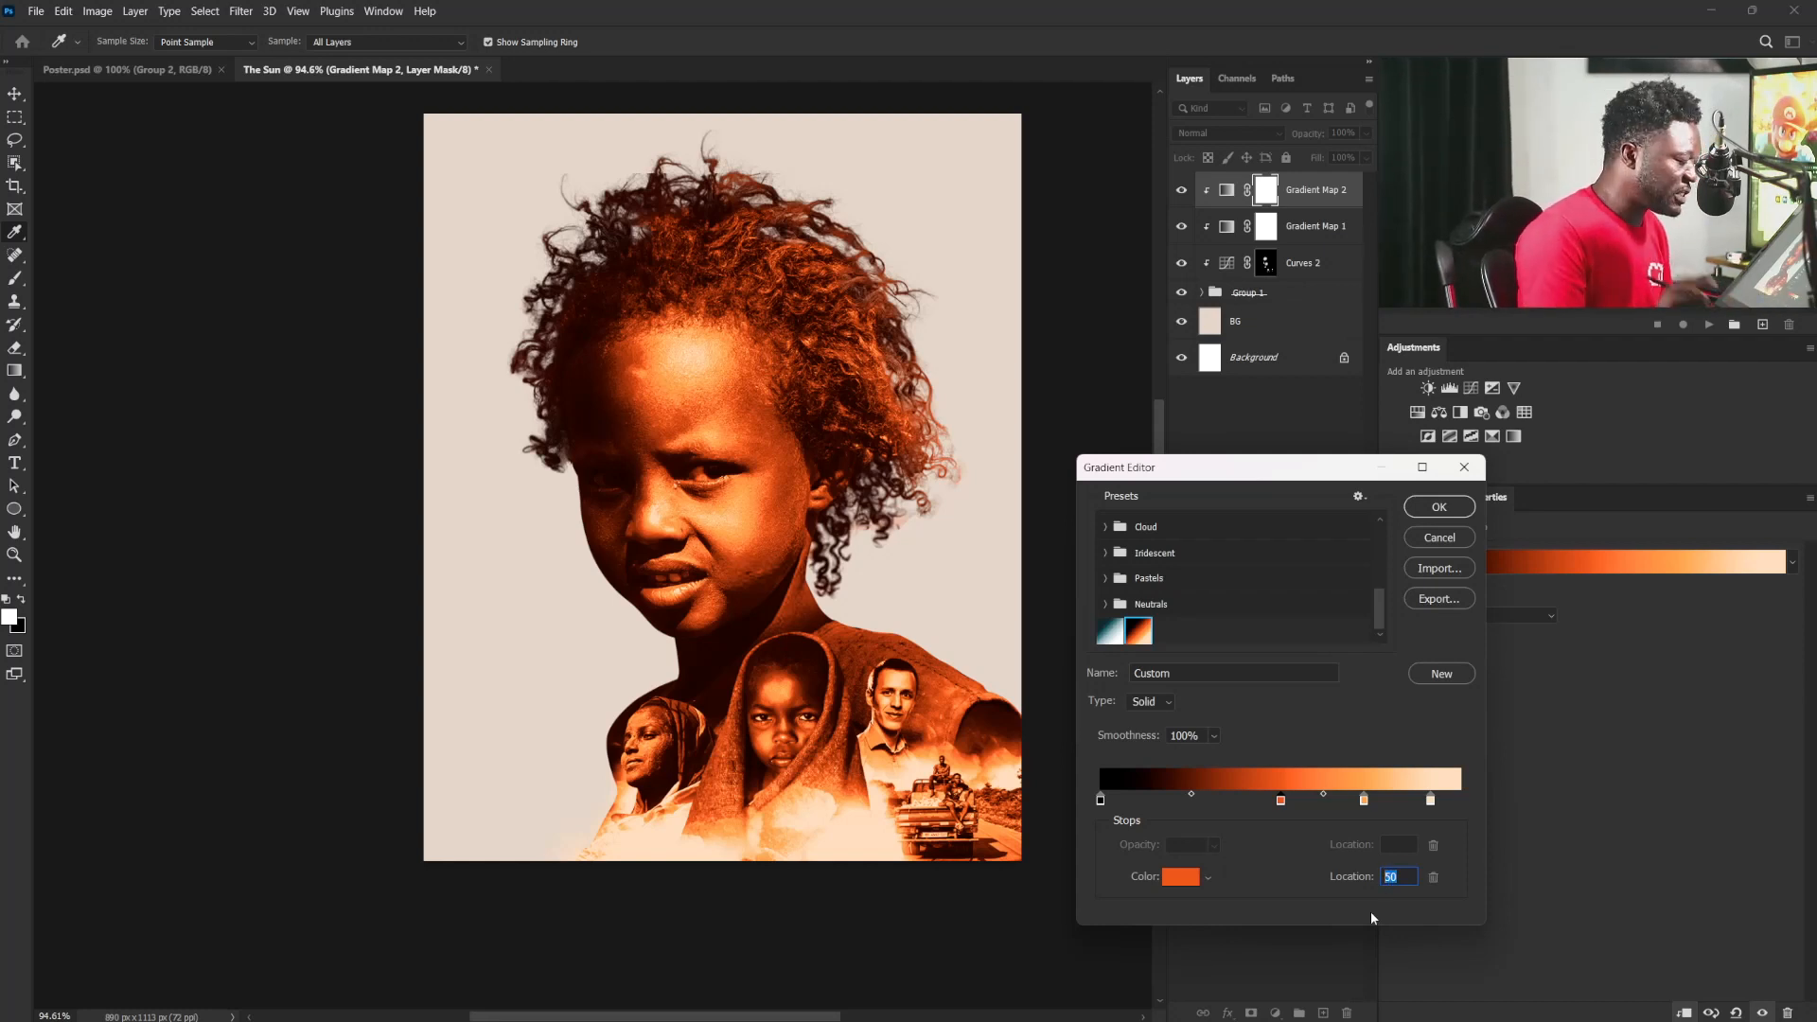
Step: Check the hex colour codes of the light orange and cream stops, and accept the orange gradient for Gradient Map 2
double_click(1364, 801)
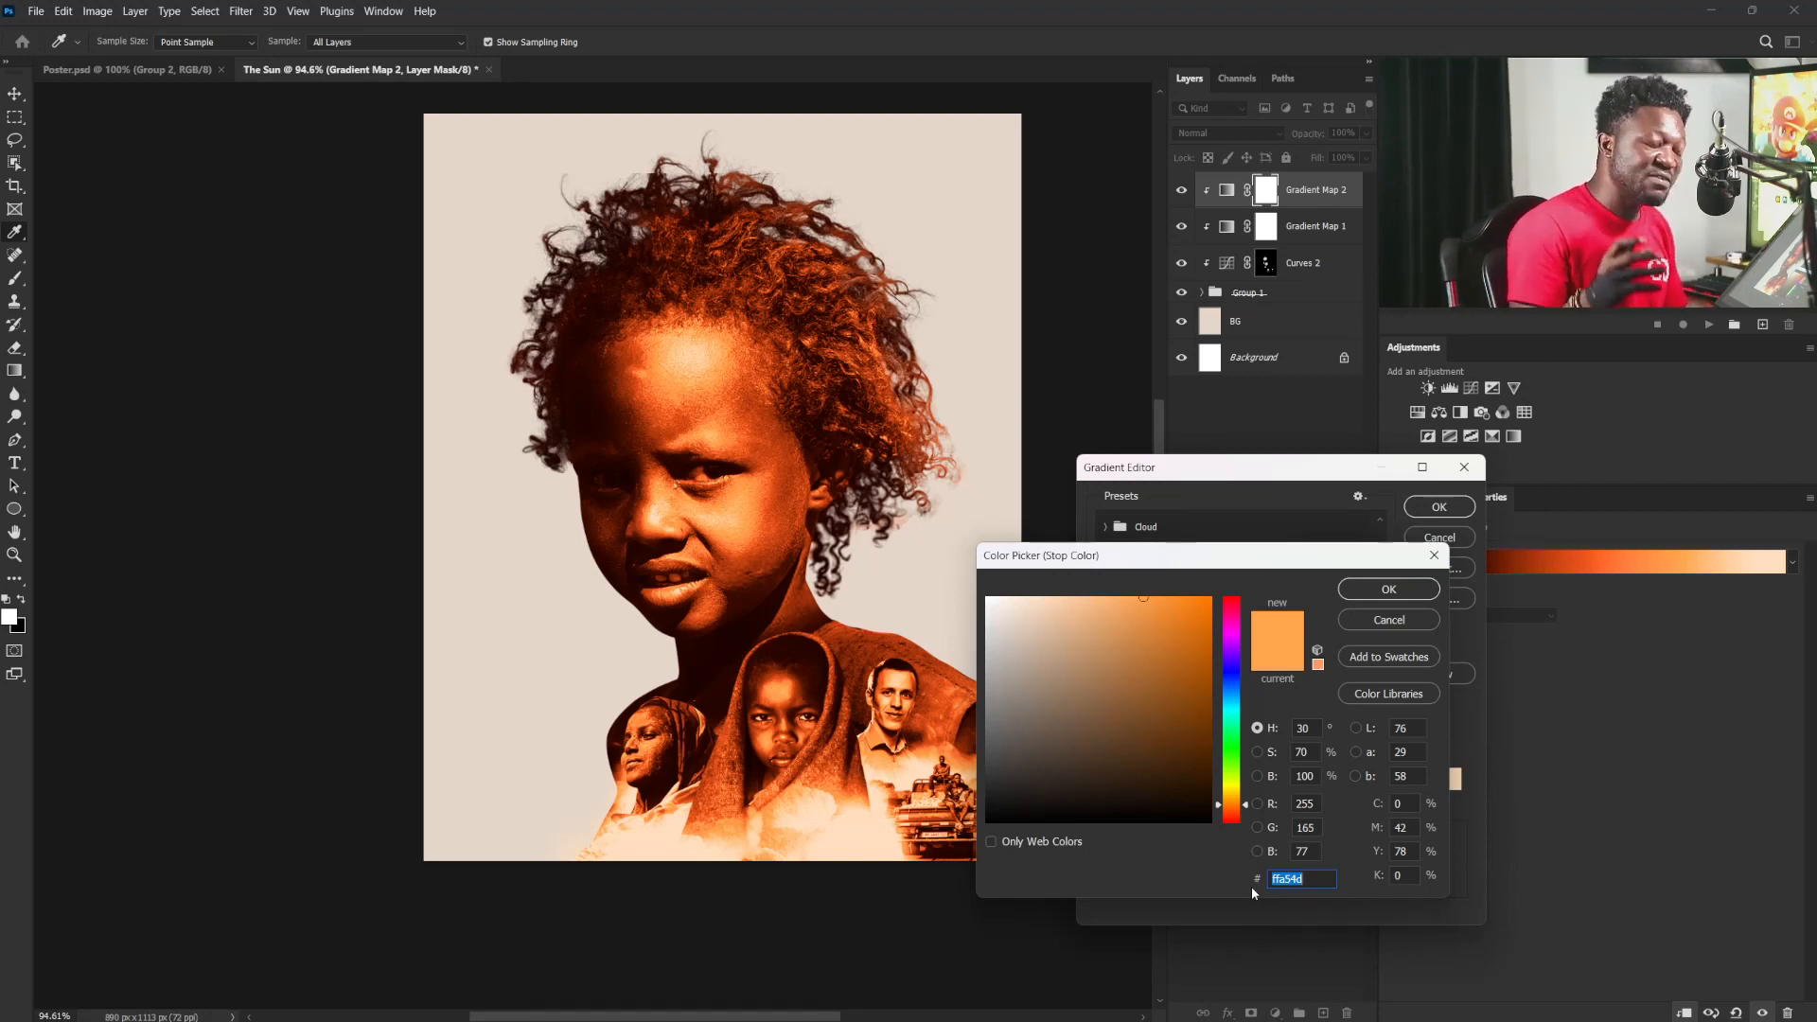
click(1388, 588)
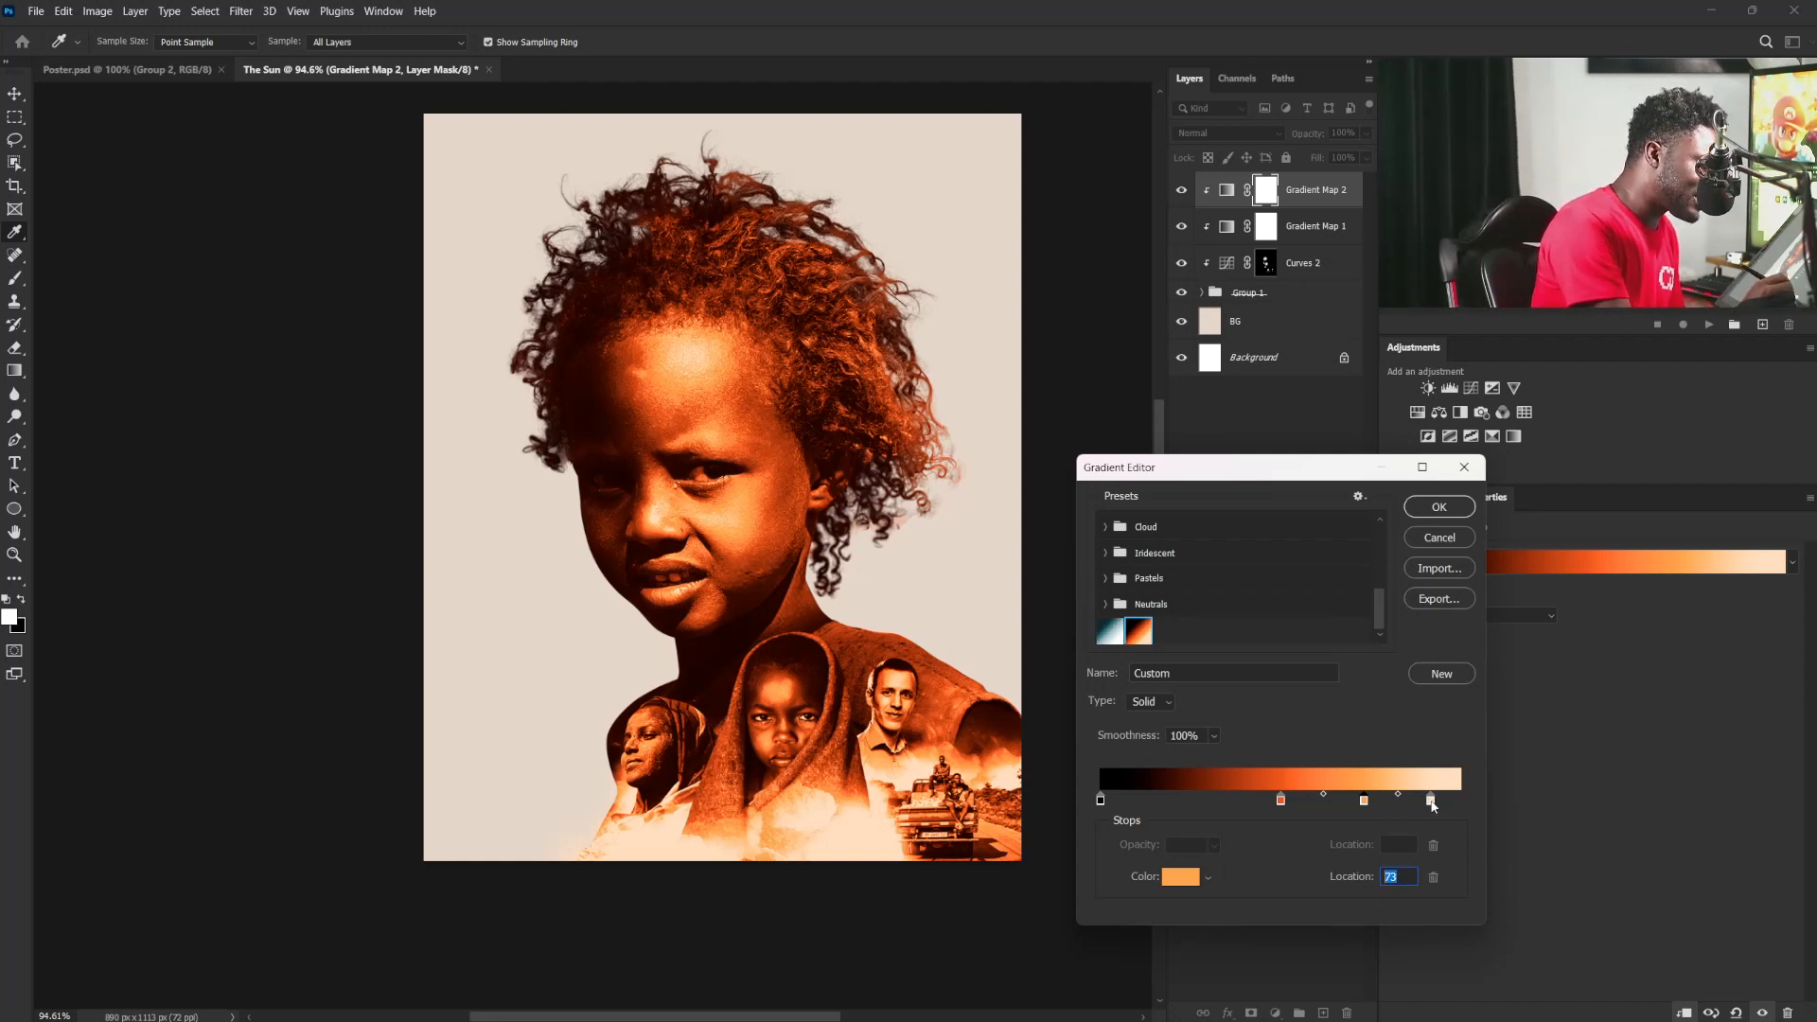
double_click(1430, 801)
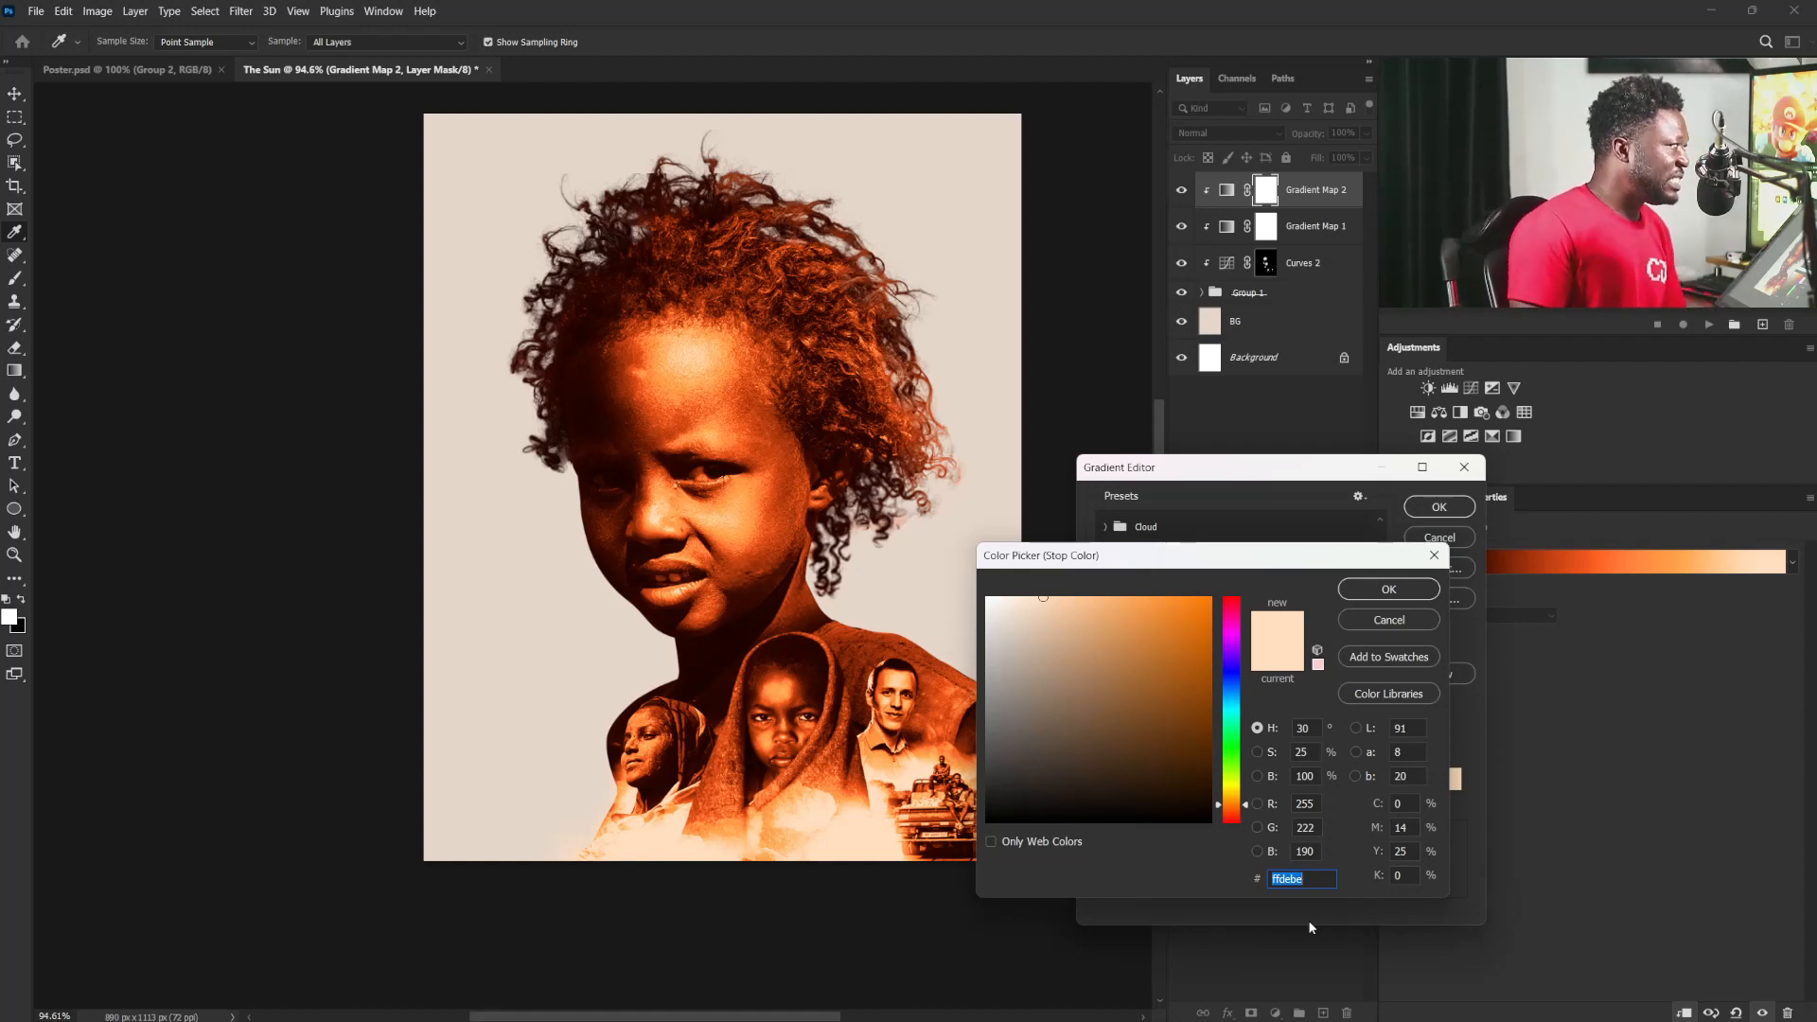
click(1405, 590)
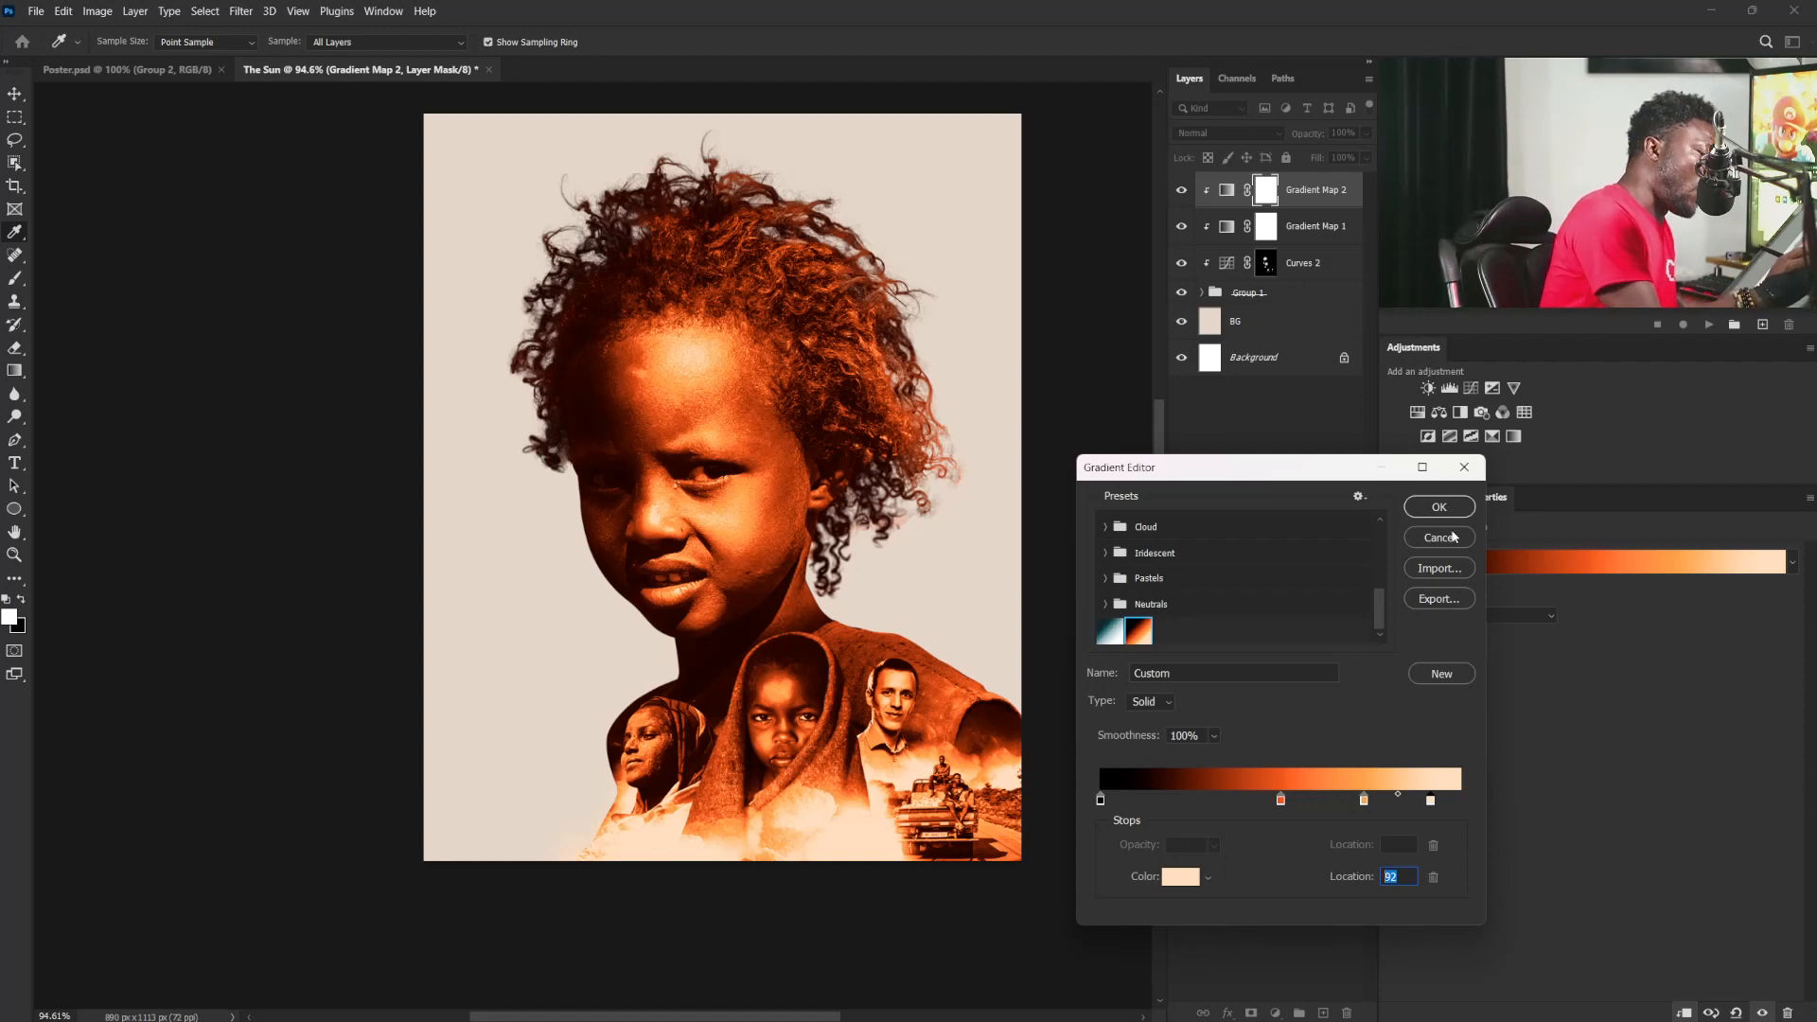
key(b)
click(1438, 507)
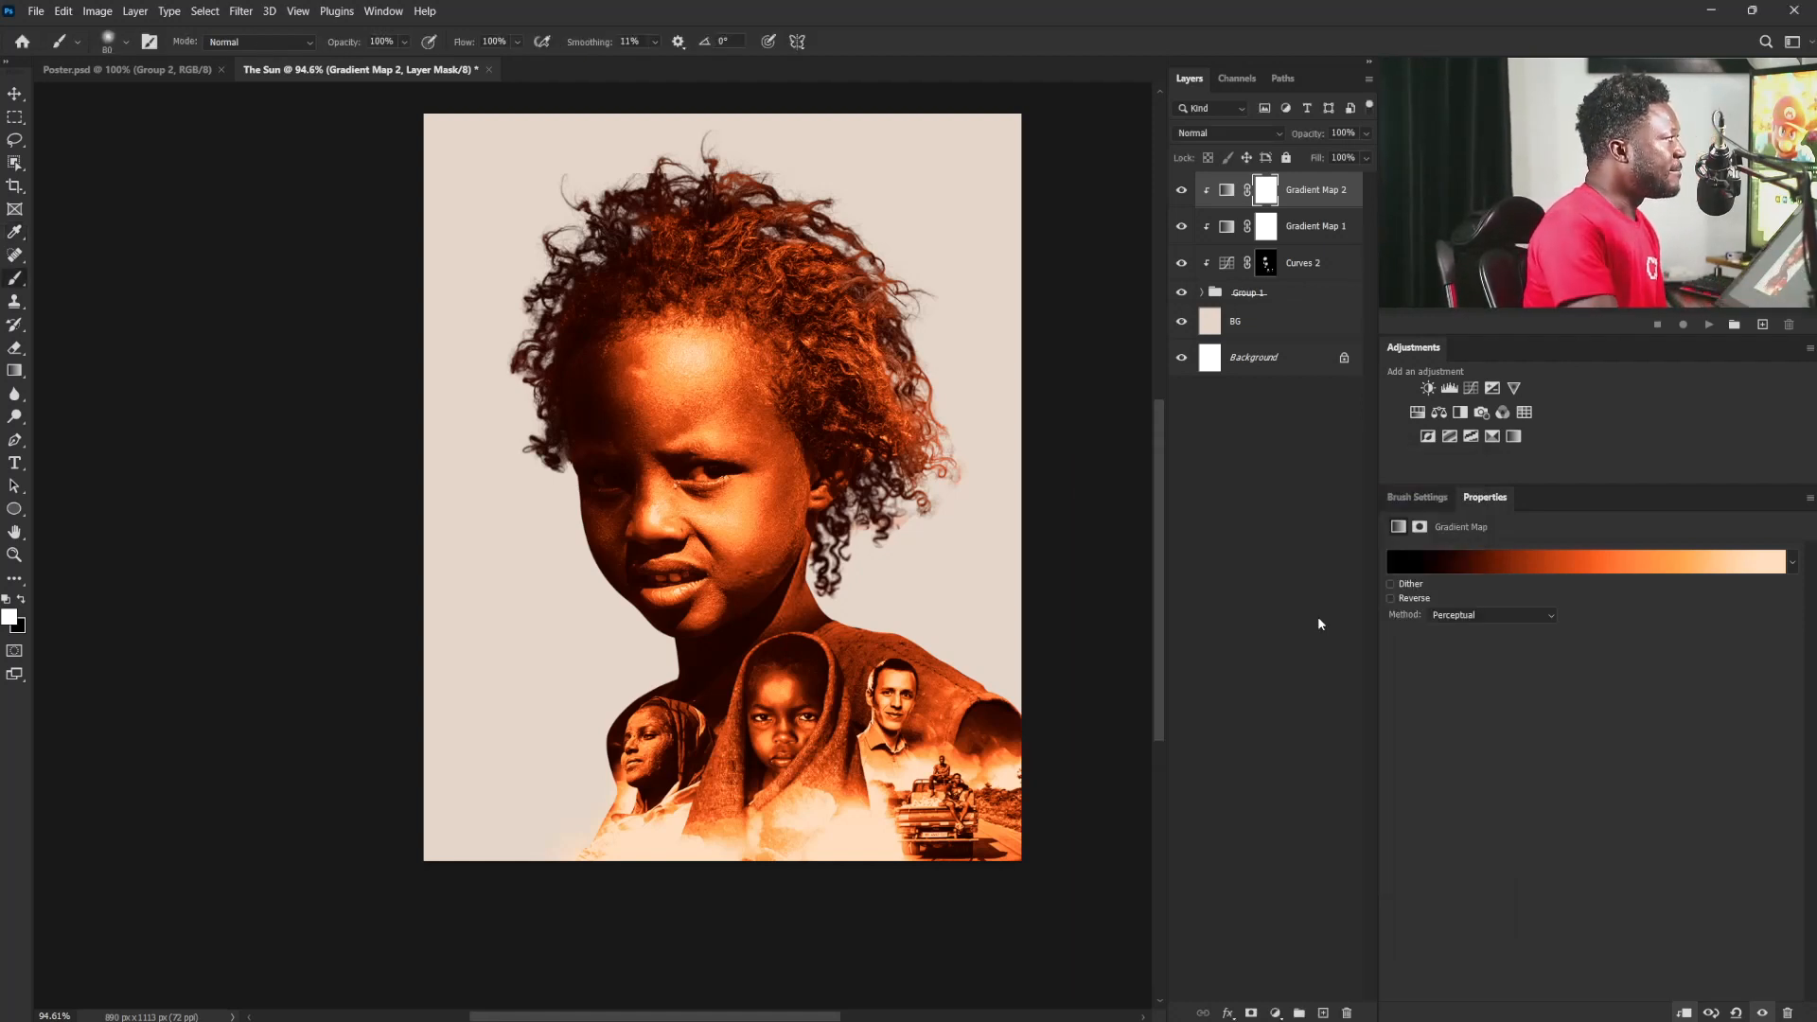
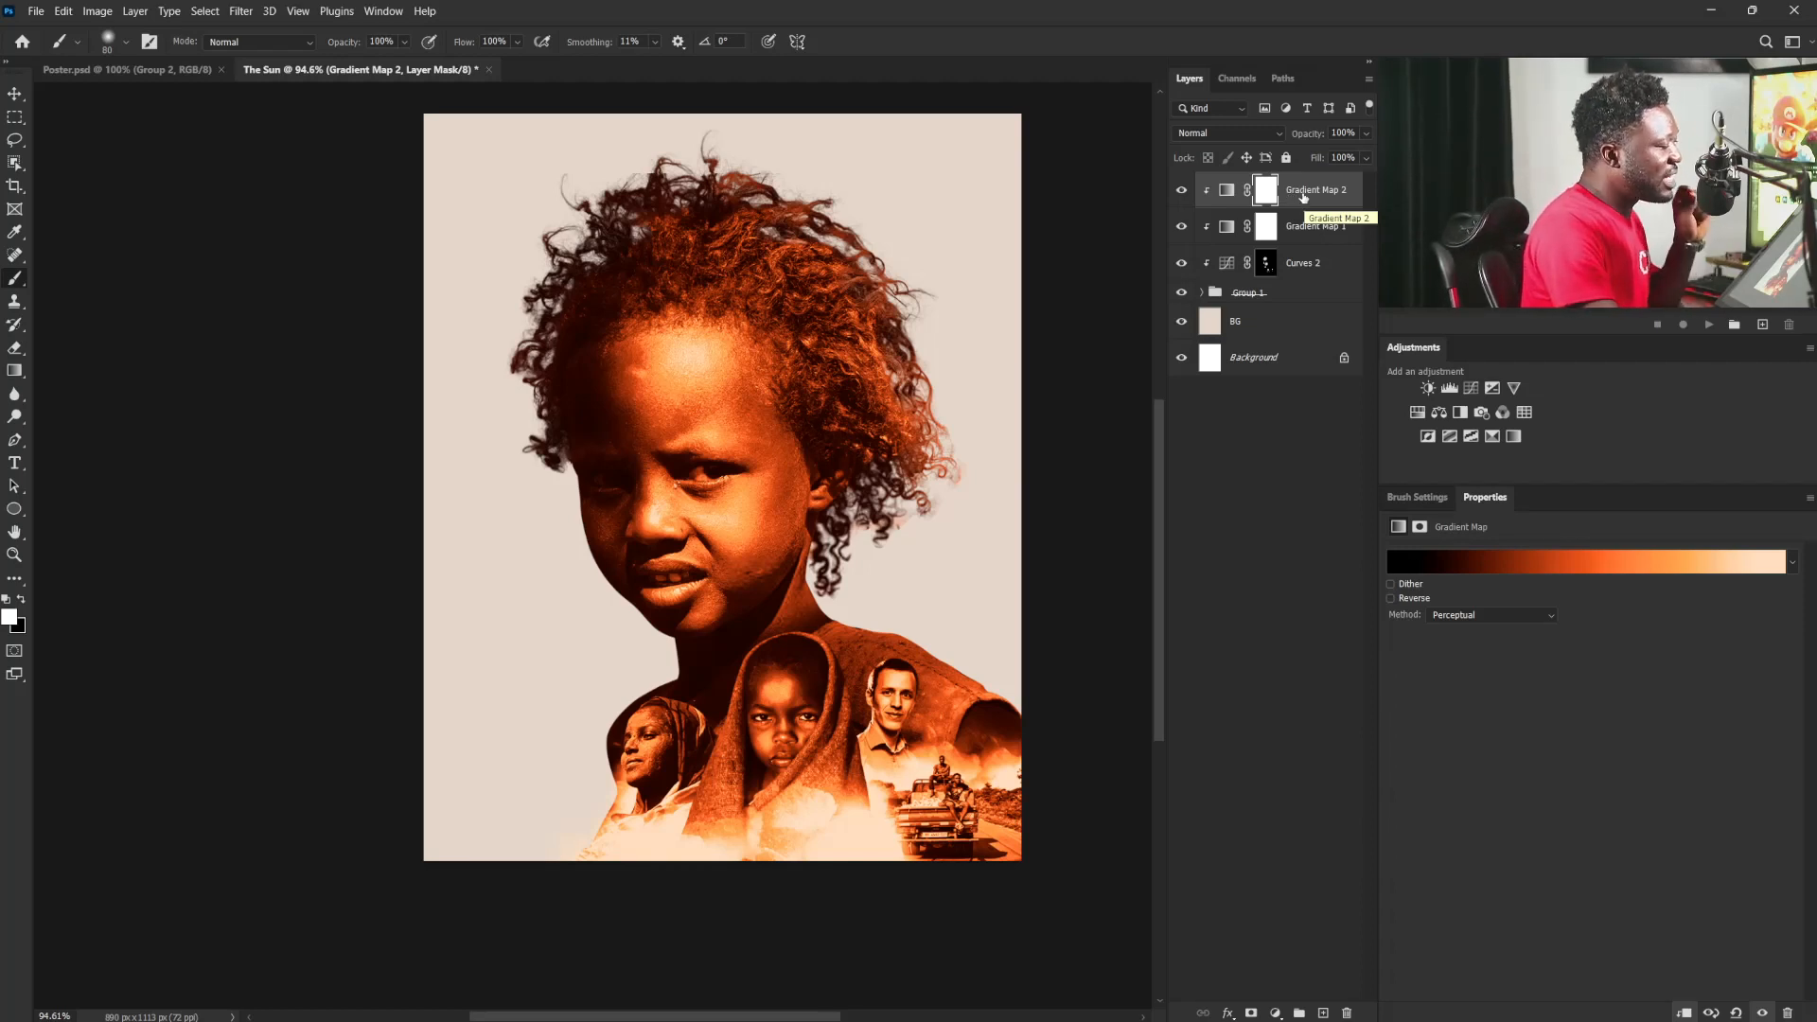
Step: Rename the Gradient Map 2 layer as Orange and the Gradient Map 1 layer as Blue
double_click(1310, 190)
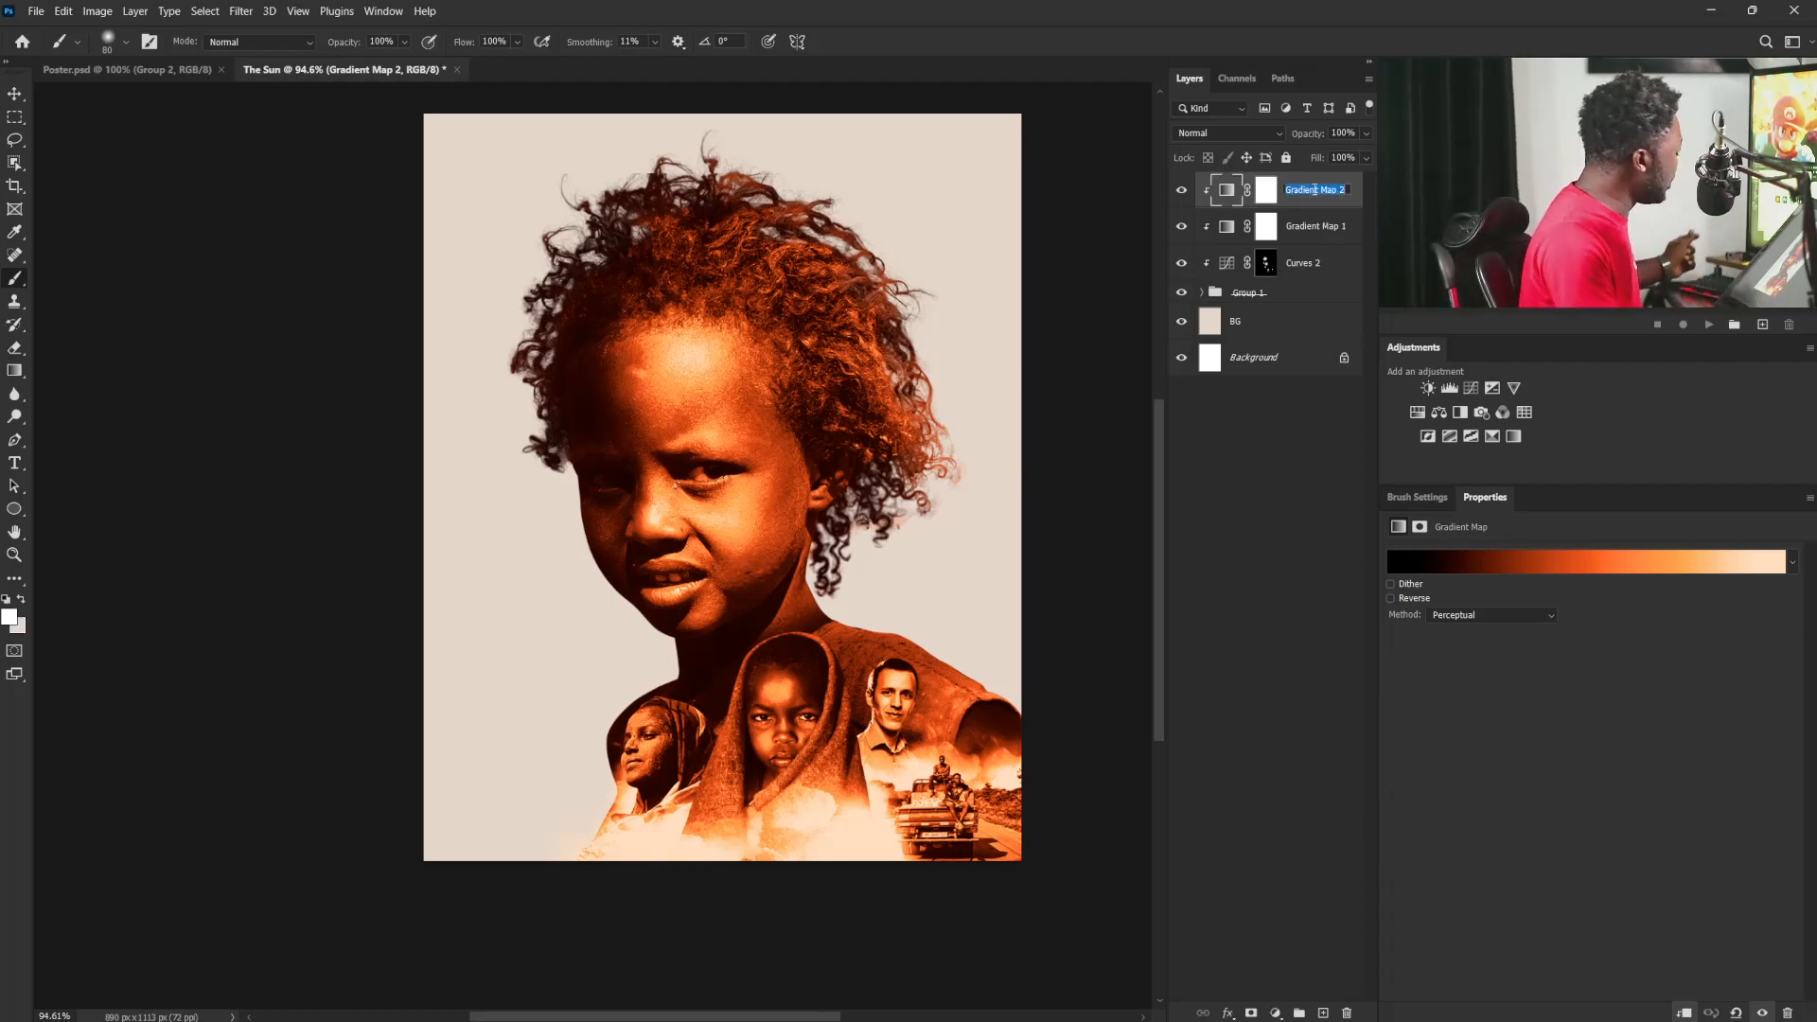
text(Orange)
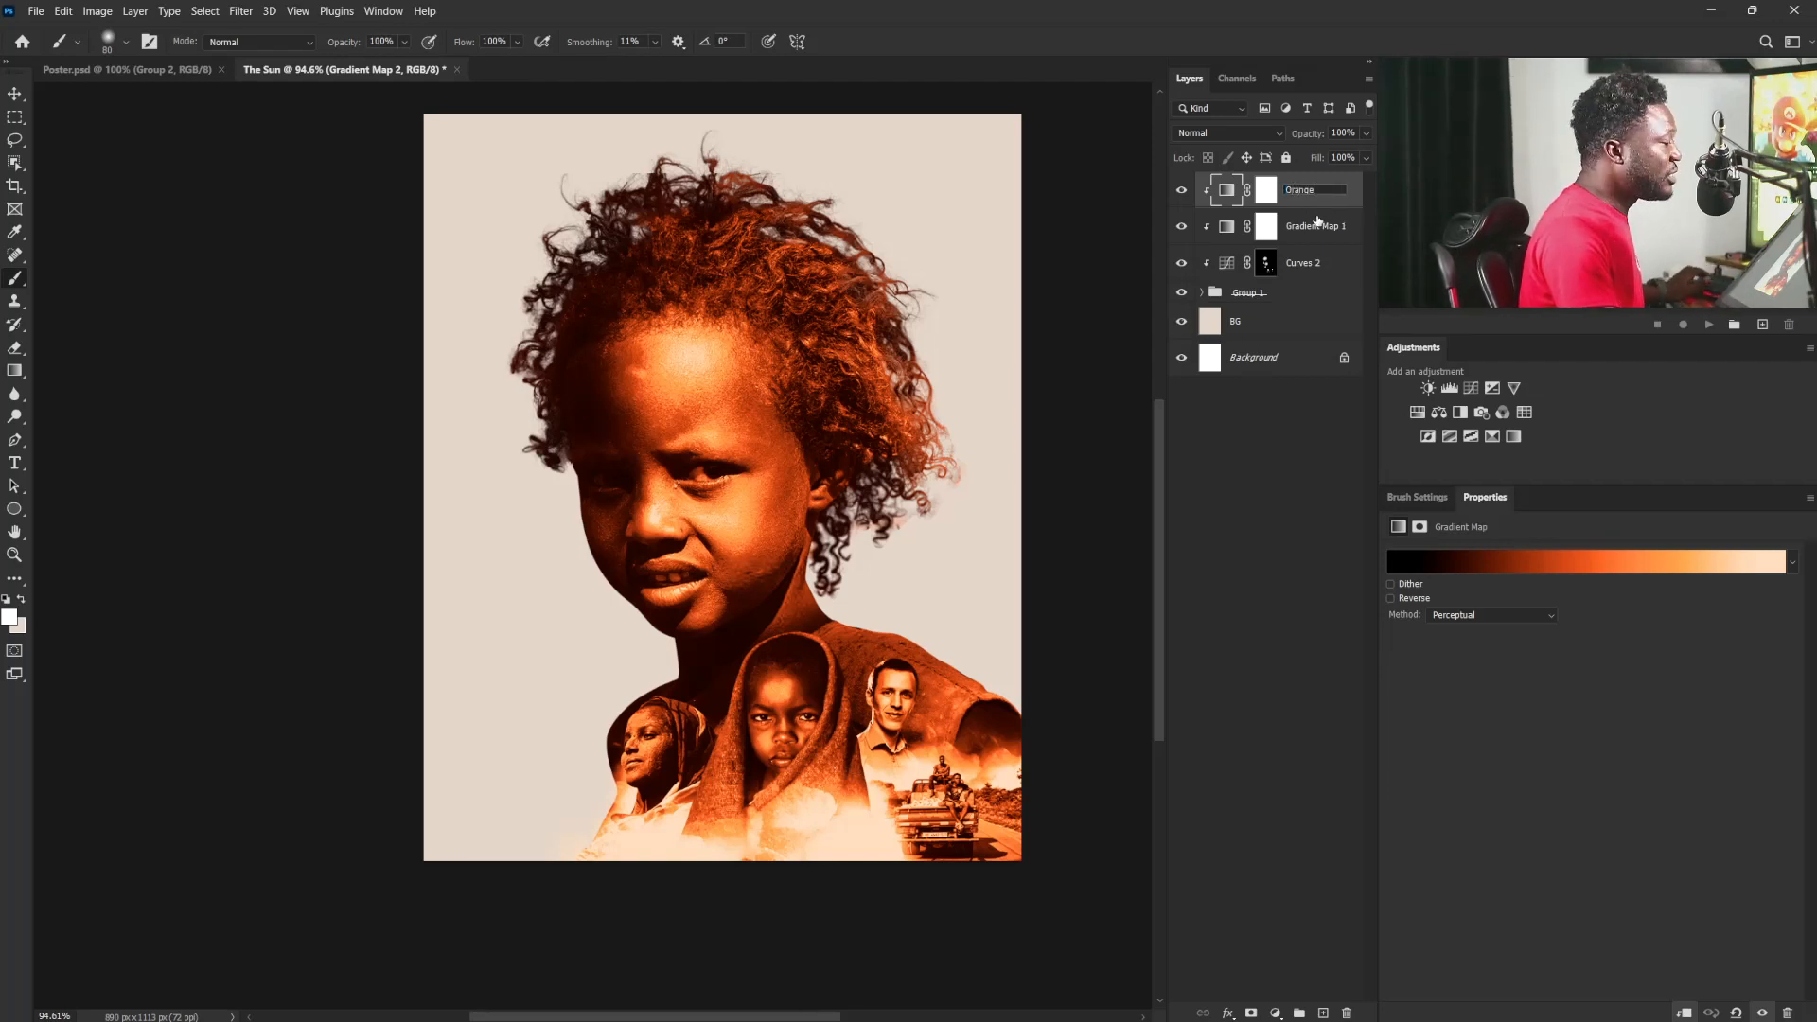
double_click(1312, 226)
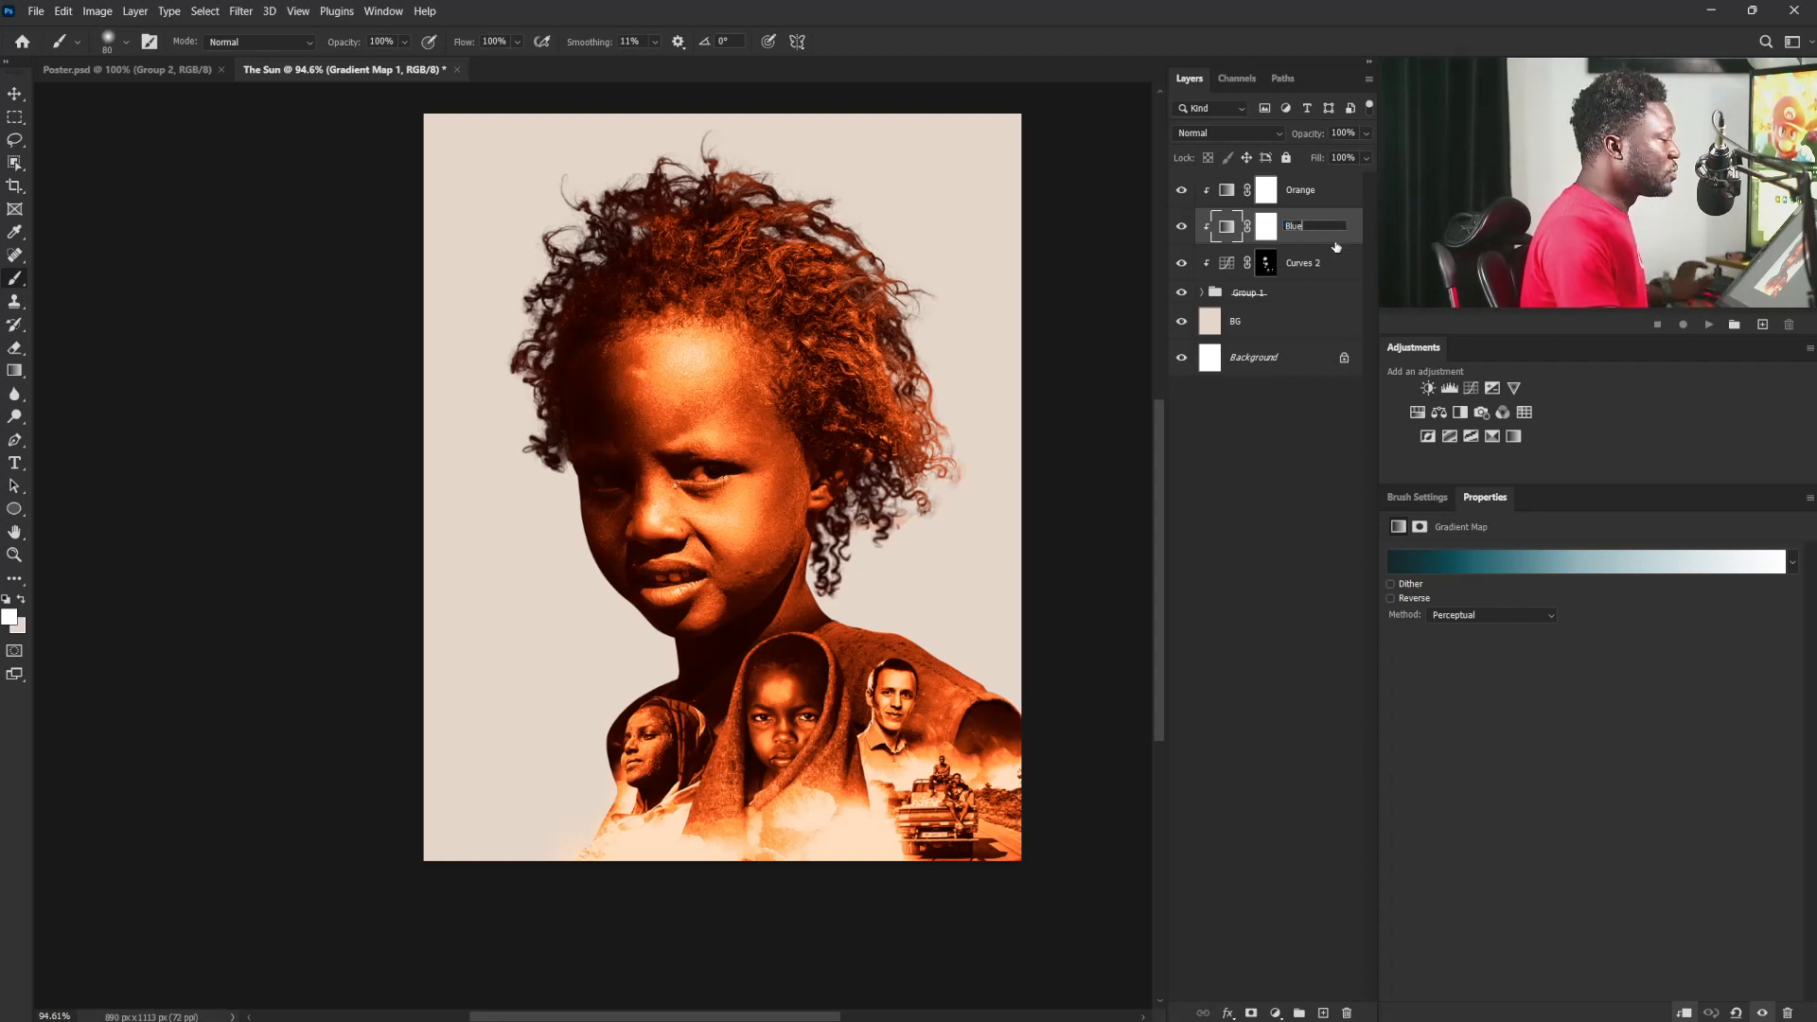
key(Return)
Step: Invert the Orange layer's mask to black and bring up the brush settings
click(1303, 201)
click(1265, 191)
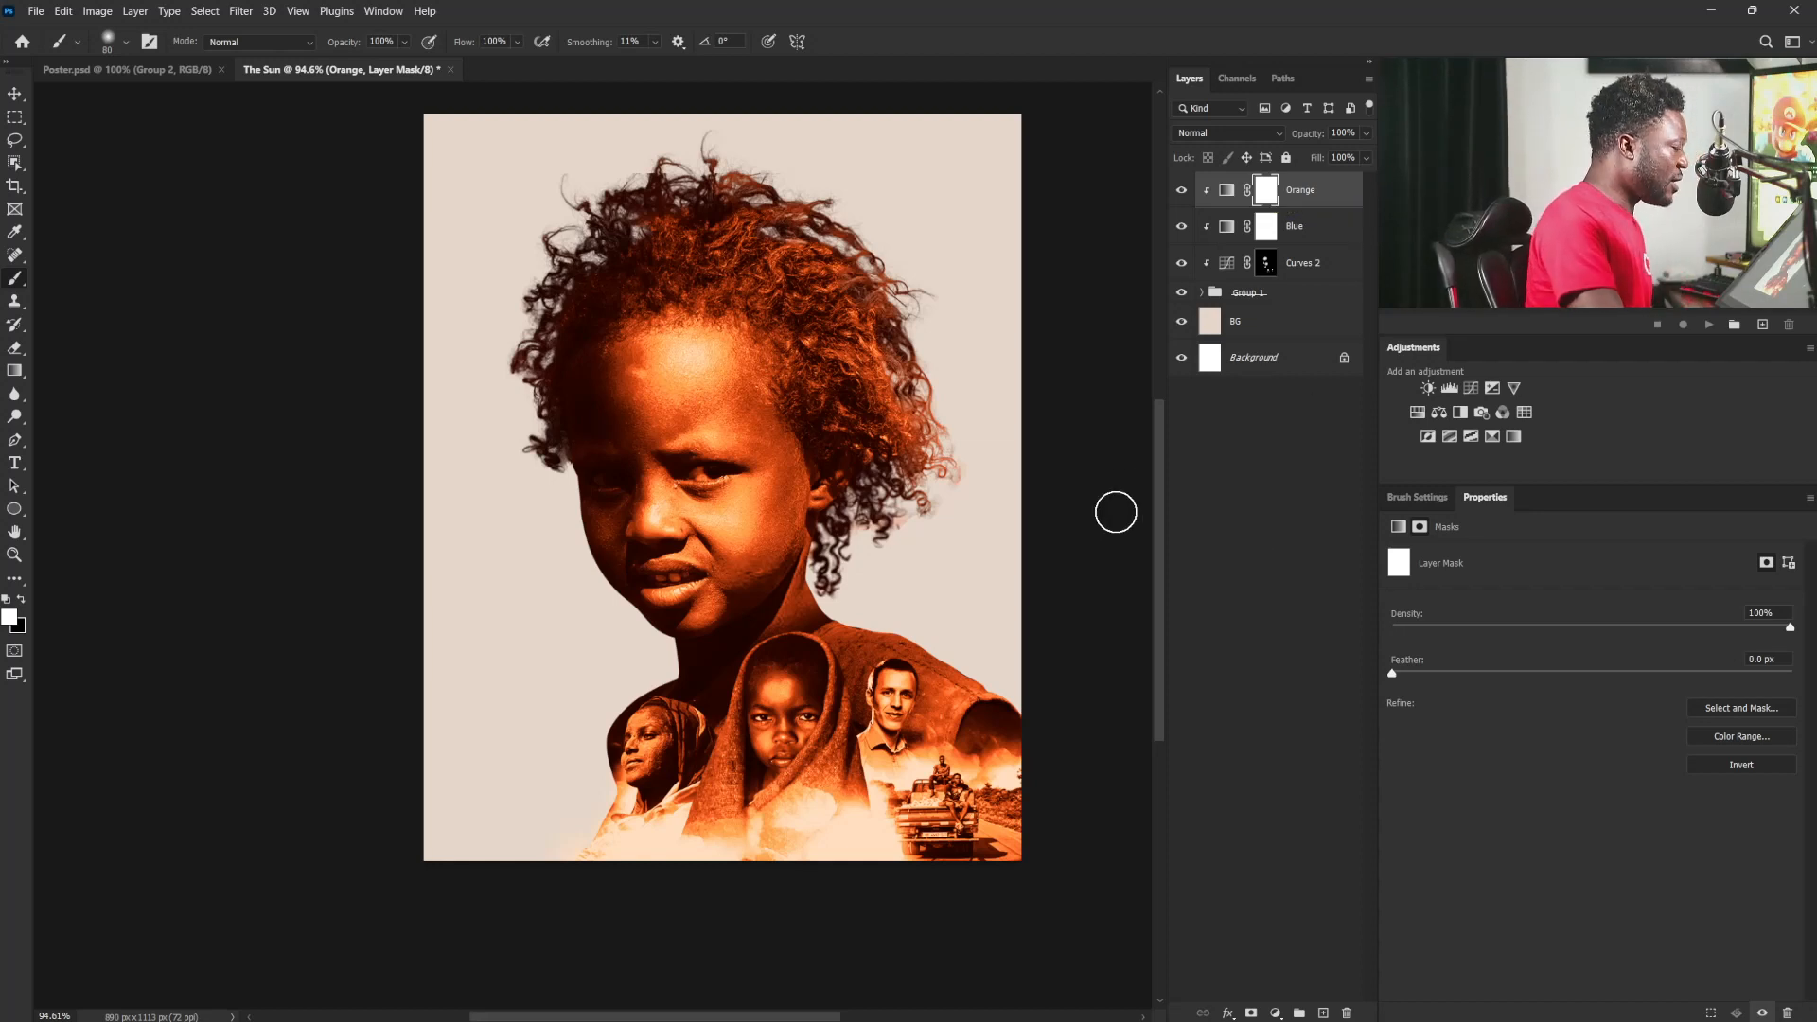
key(ctrl+i)
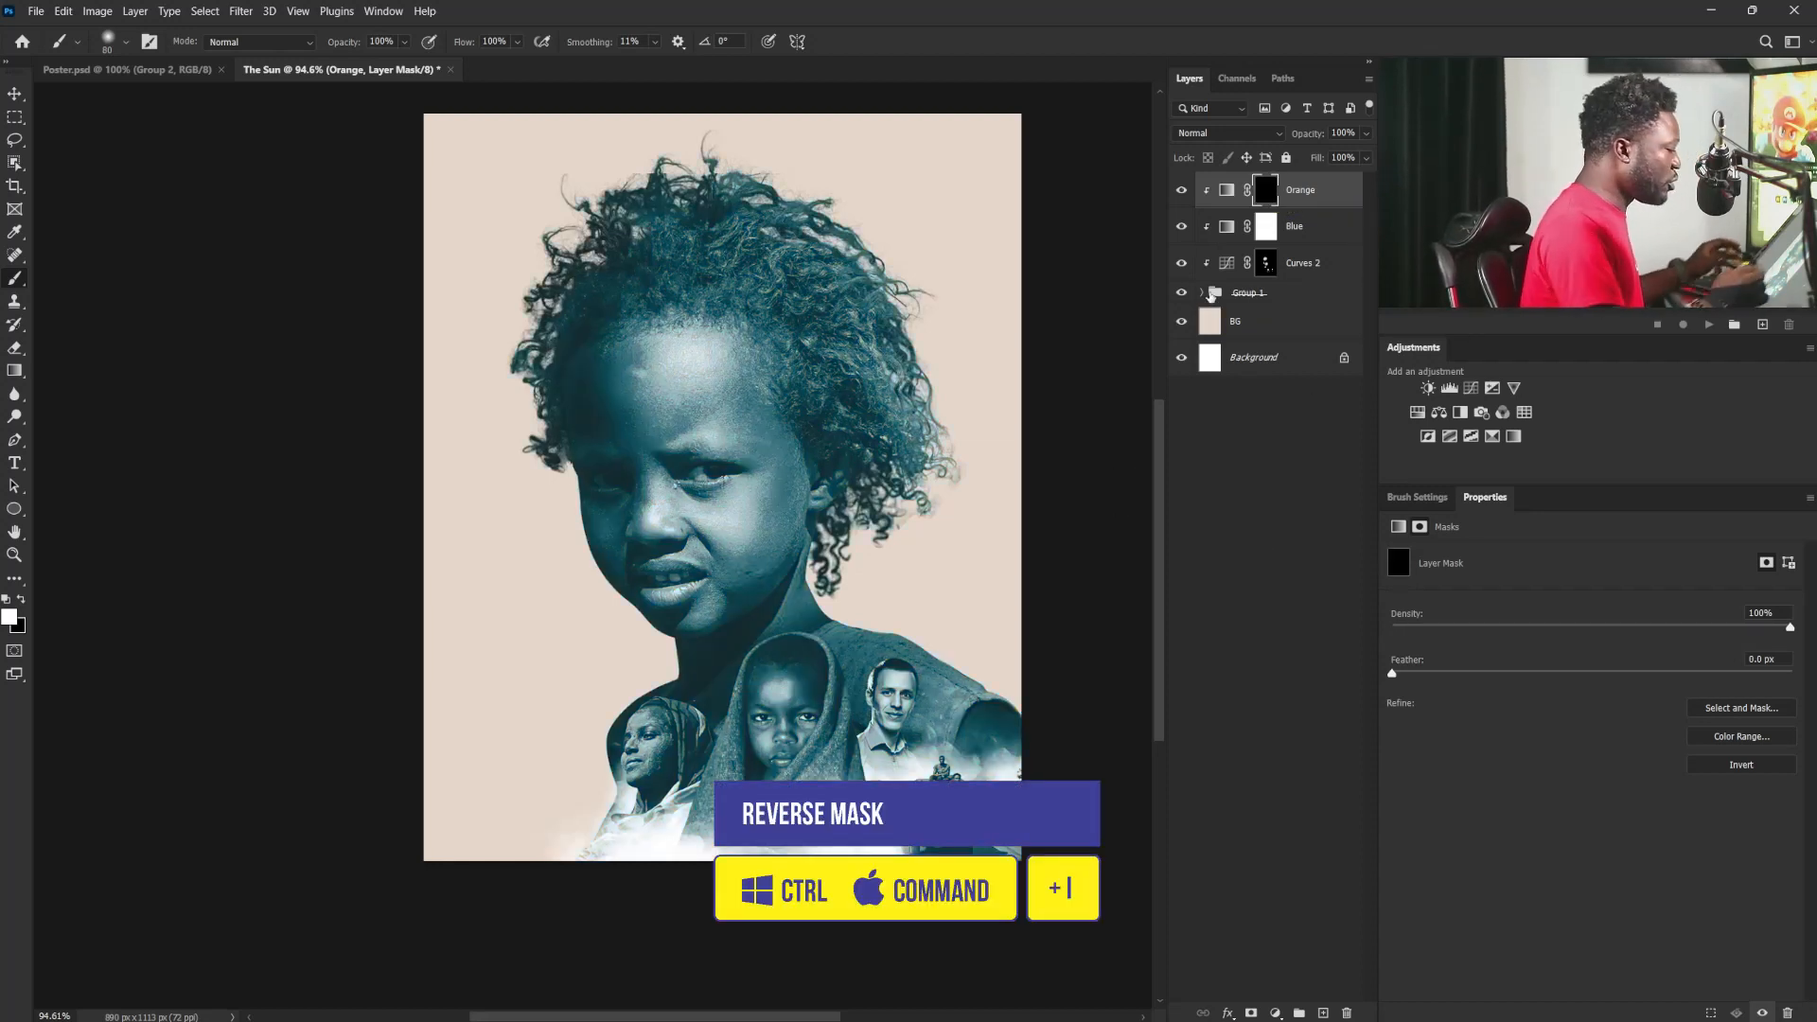
click(1415, 497)
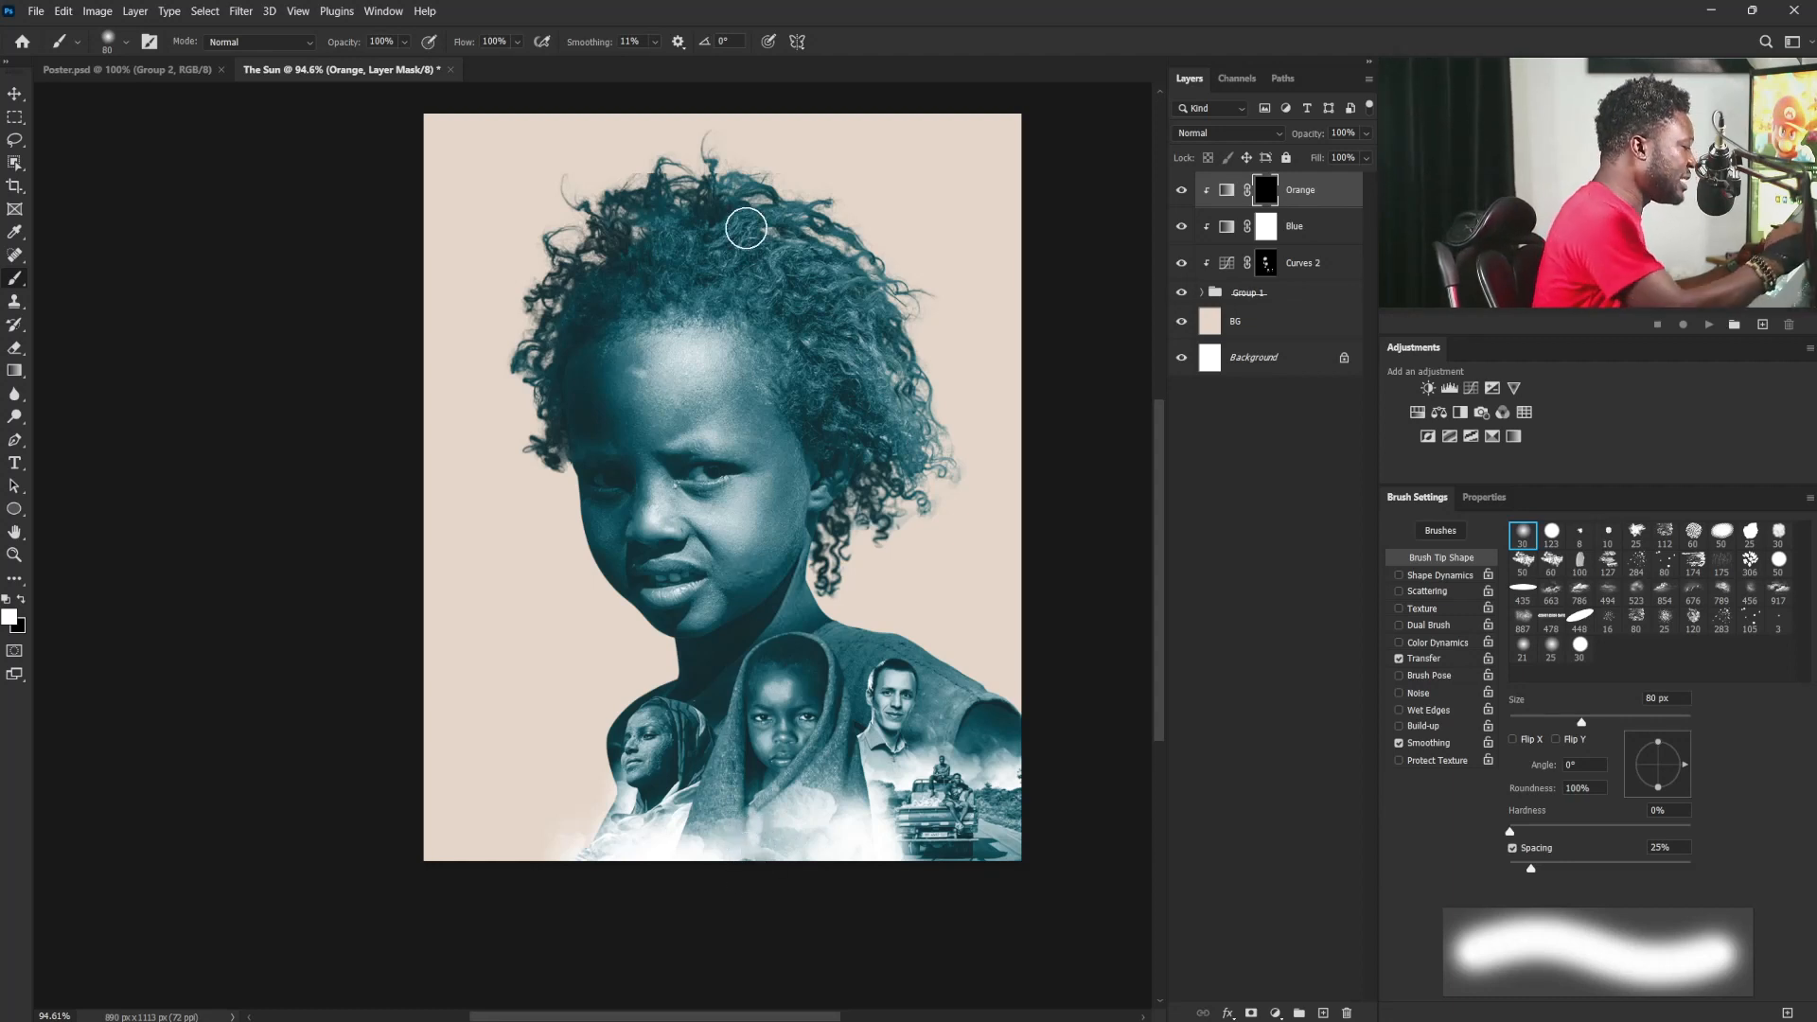
Step: Paint white on the Orange mask over the large portrait's forehead, lit hair and cheek with a 150 px soft brush
key(bracketright)
key(bracketright)
key(bracketright)
key(bracketright)
mouse_move(758, 285)
mouse_down()
mouse_move(709, 380)
mouse_move(795, 288)
mouse_move(700, 348)
mouse_move(818, 315)
mouse_move(716, 249)
mouse_move(740, 346)
mouse_move(758, 218)
mouse_move(704, 320)
mouse_move(686, 200)
mouse_move(660, 239)
mouse_move(640, 393)
mouse_move(677, 405)
mouse_move(653, 266)
mouse_move(763, 372)
mouse_move(700, 250)
mouse_move(657, 257)
mouse_move(657, 349)
mouse_move(744, 367)
mouse_move(644, 368)
mouse_move(760, 417)
mouse_move(733, 378)
mouse_move(759, 485)
mouse_move(676, 388)
mouse_move(698, 406)
mouse_move(682, 351)
mouse_move(699, 500)
mouse_move(662, 388)
mouse_move(695, 516)
mouse_move(742, 451)
mouse_move(713, 412)
mouse_move(726, 577)
mouse_move(730, 415)
mouse_move(742, 537)
mouse_move(763, 465)
mouse_move(723, 601)
mouse_move(782, 435)
mouse_move(741, 599)
mouse_move(801, 450)
mouse_move(800, 492)
mouse_up()
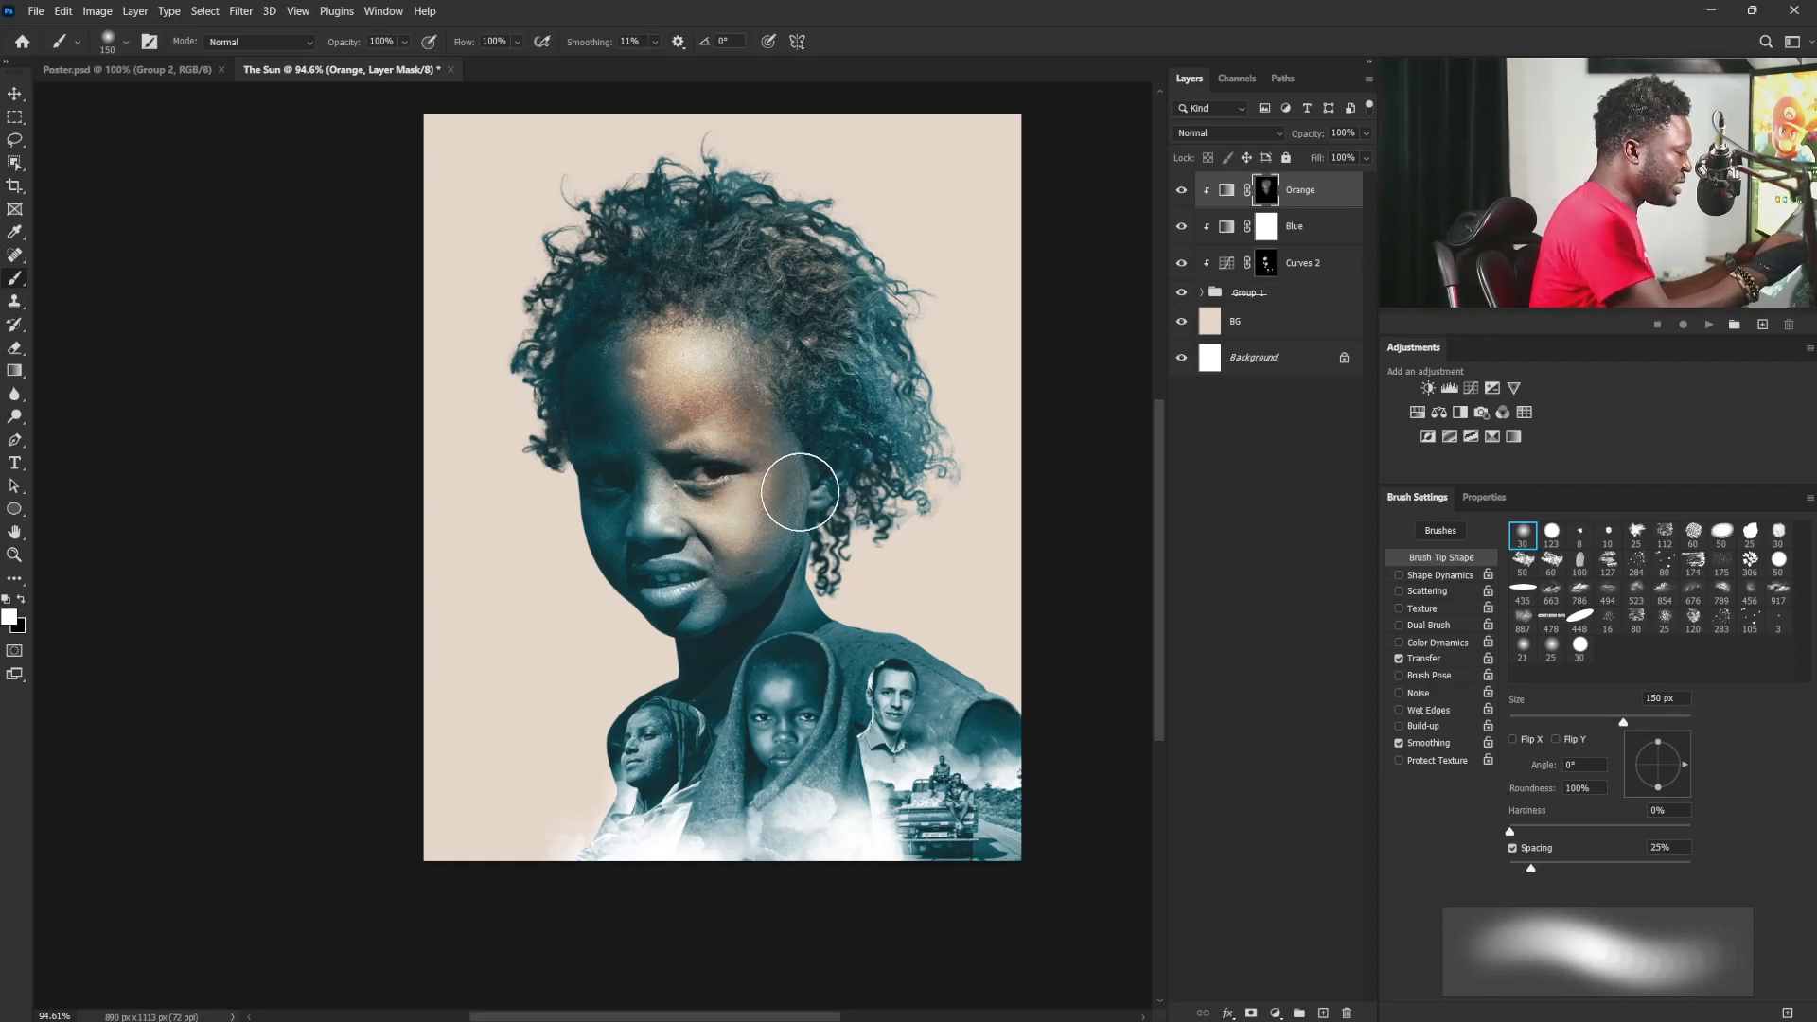
Step: Reveal orange around the large portrait's mouth, nose and lower cheek on the Orange mask with soft brushes between 45 and 90 px
key(bracketleft)
key(bracketleft)
key(bracketleft)
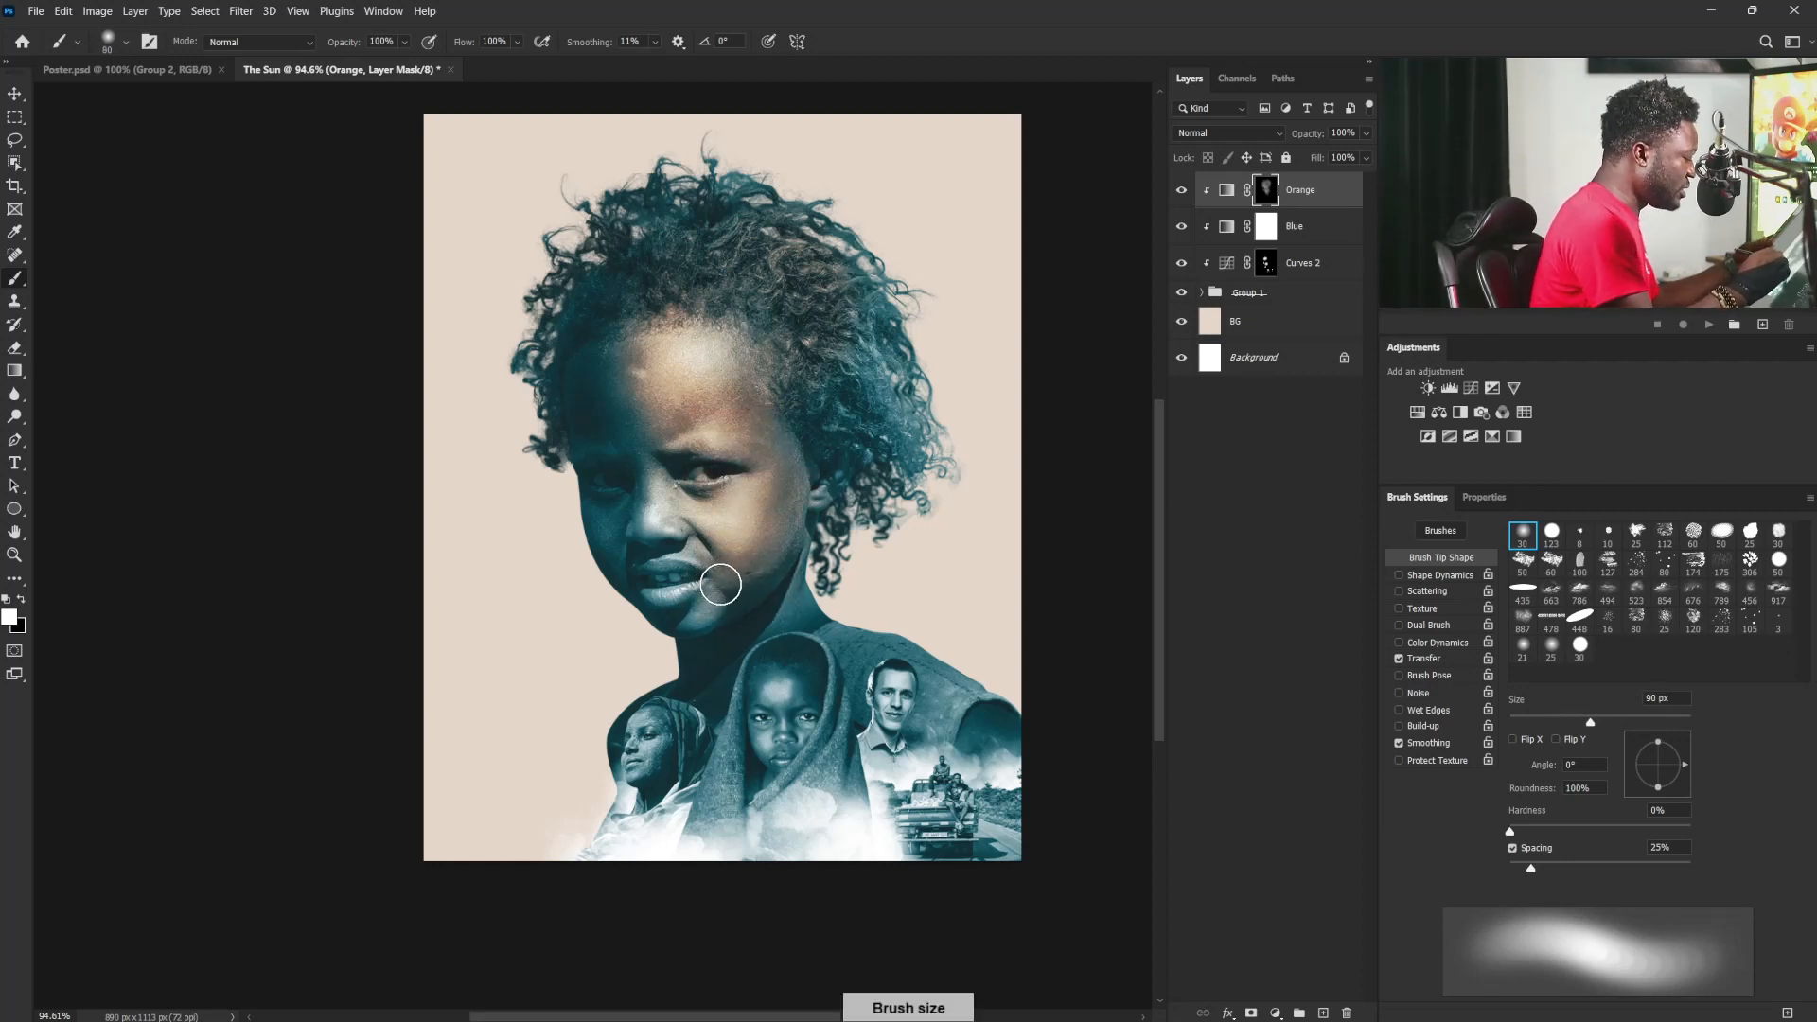
key(bracketleft)
key(bracketleft)
key(bracketleft)
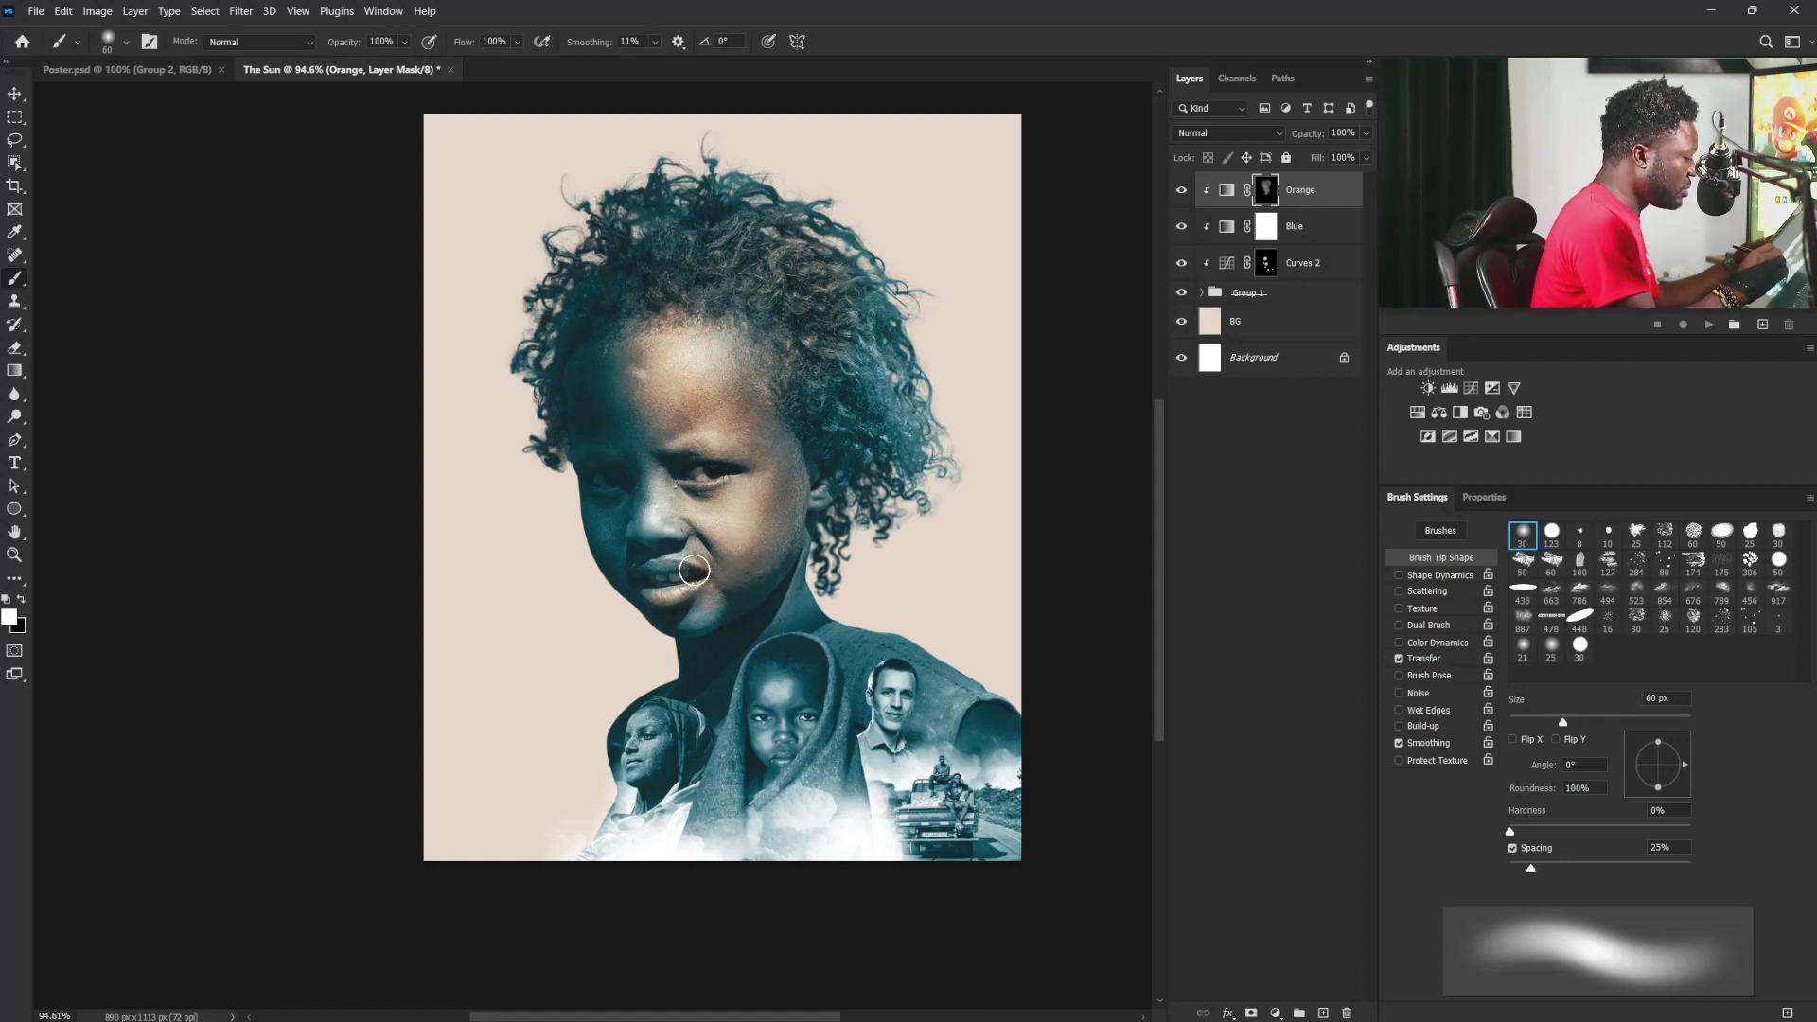
key(bracketleft)
key(bracketleft)
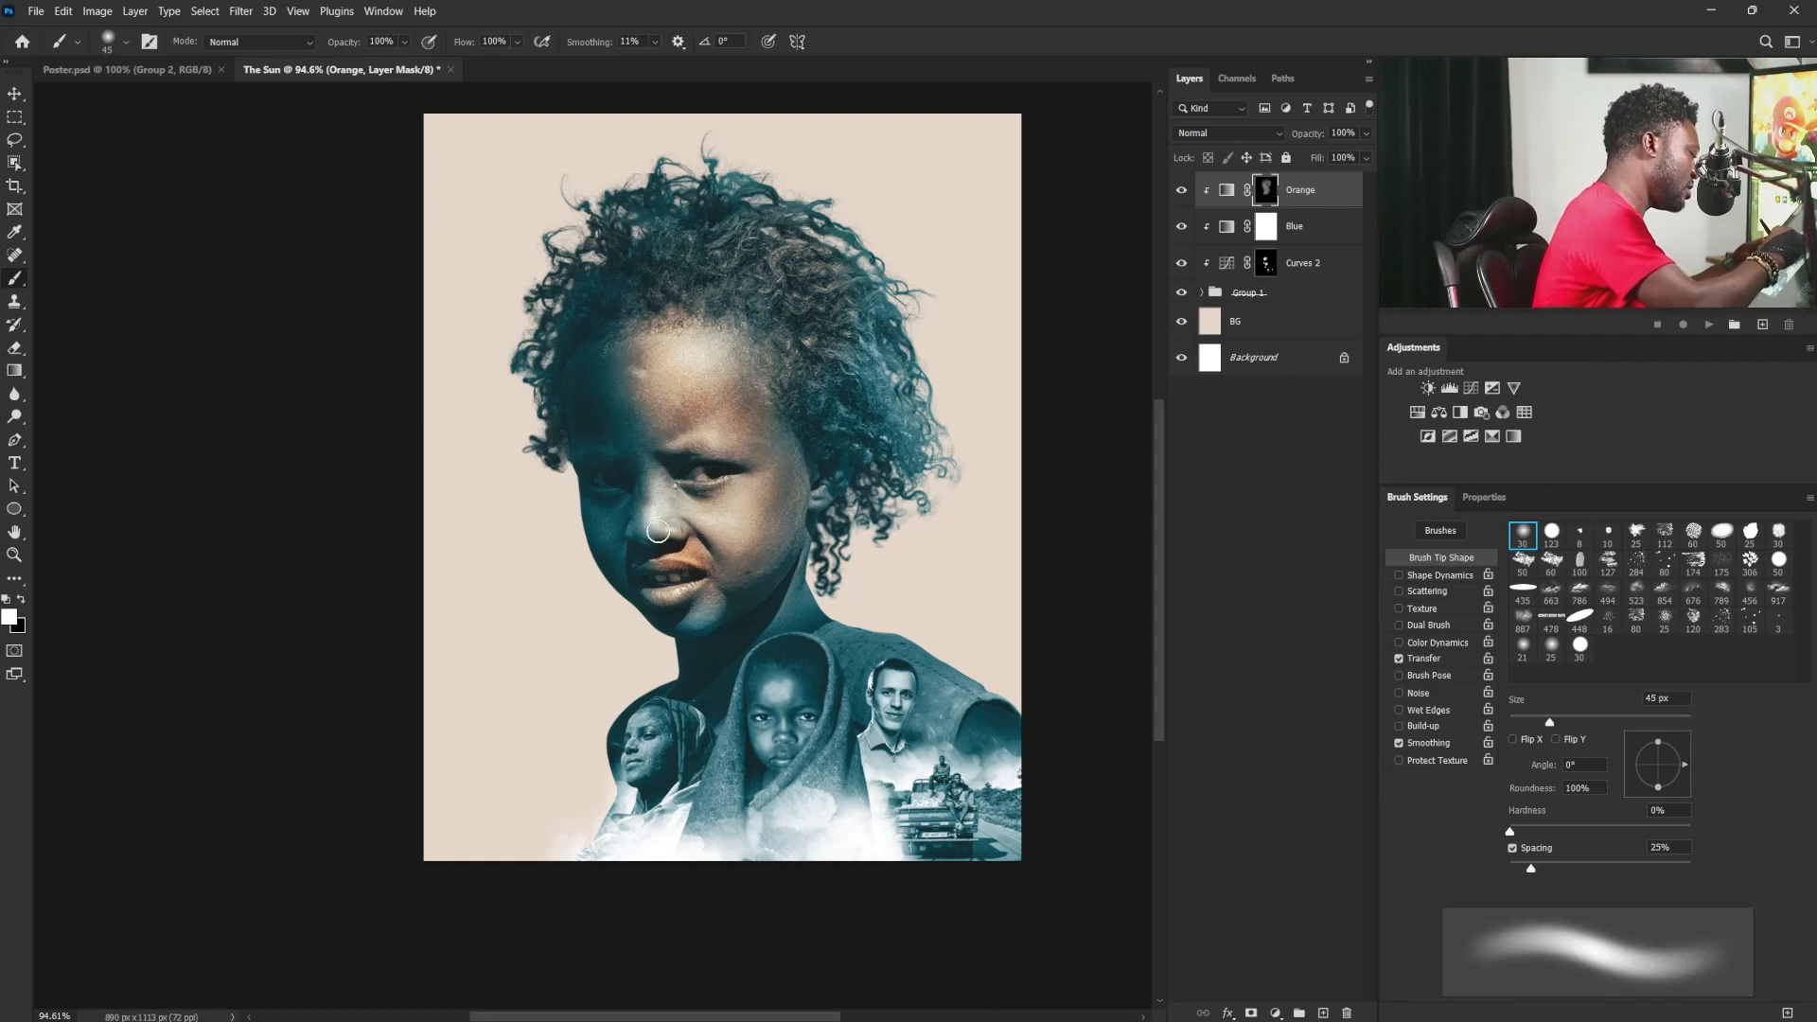
key(bracketright)
key(bracketright)
key(bracketright)
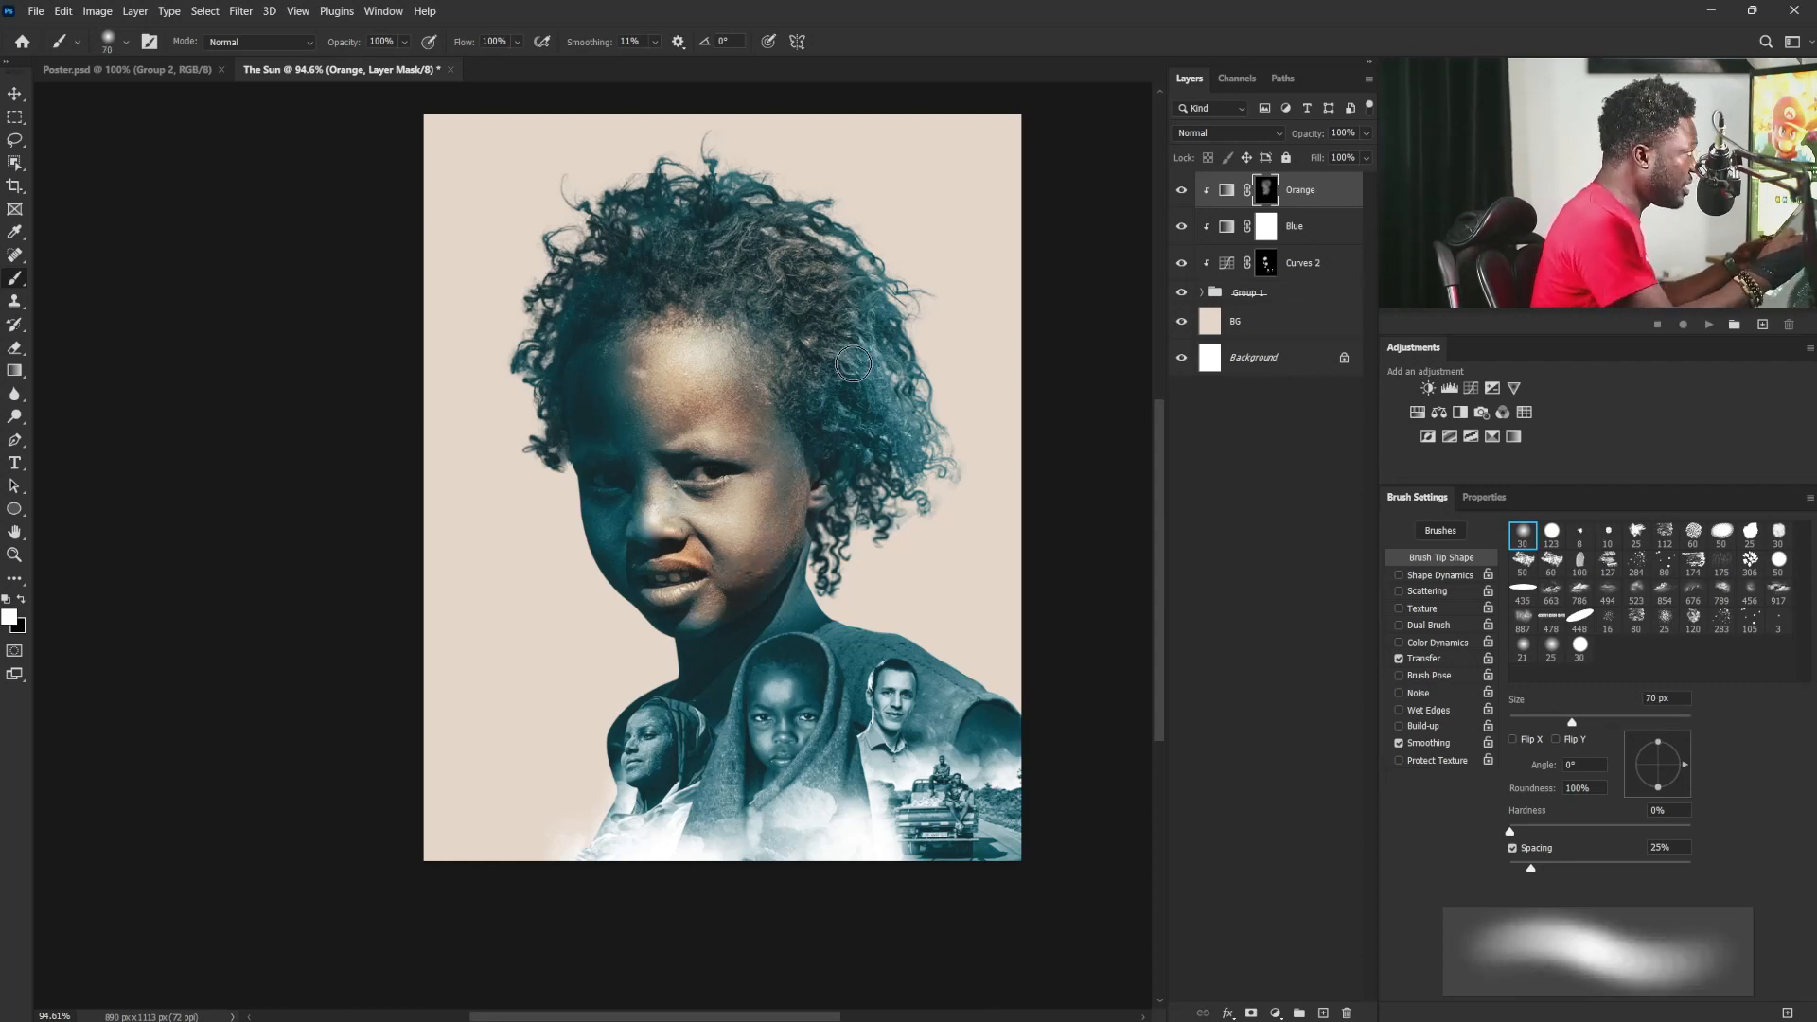
Step: Paint white on the Orange mask along the large portrait's neck and lit shoulder with soft brushes of 35 to 70 px
key(bracketleft)
key(bracketleft)
key(bracketleft)
key(bracketleft)
key(bracketleft)
key(bracketleft)
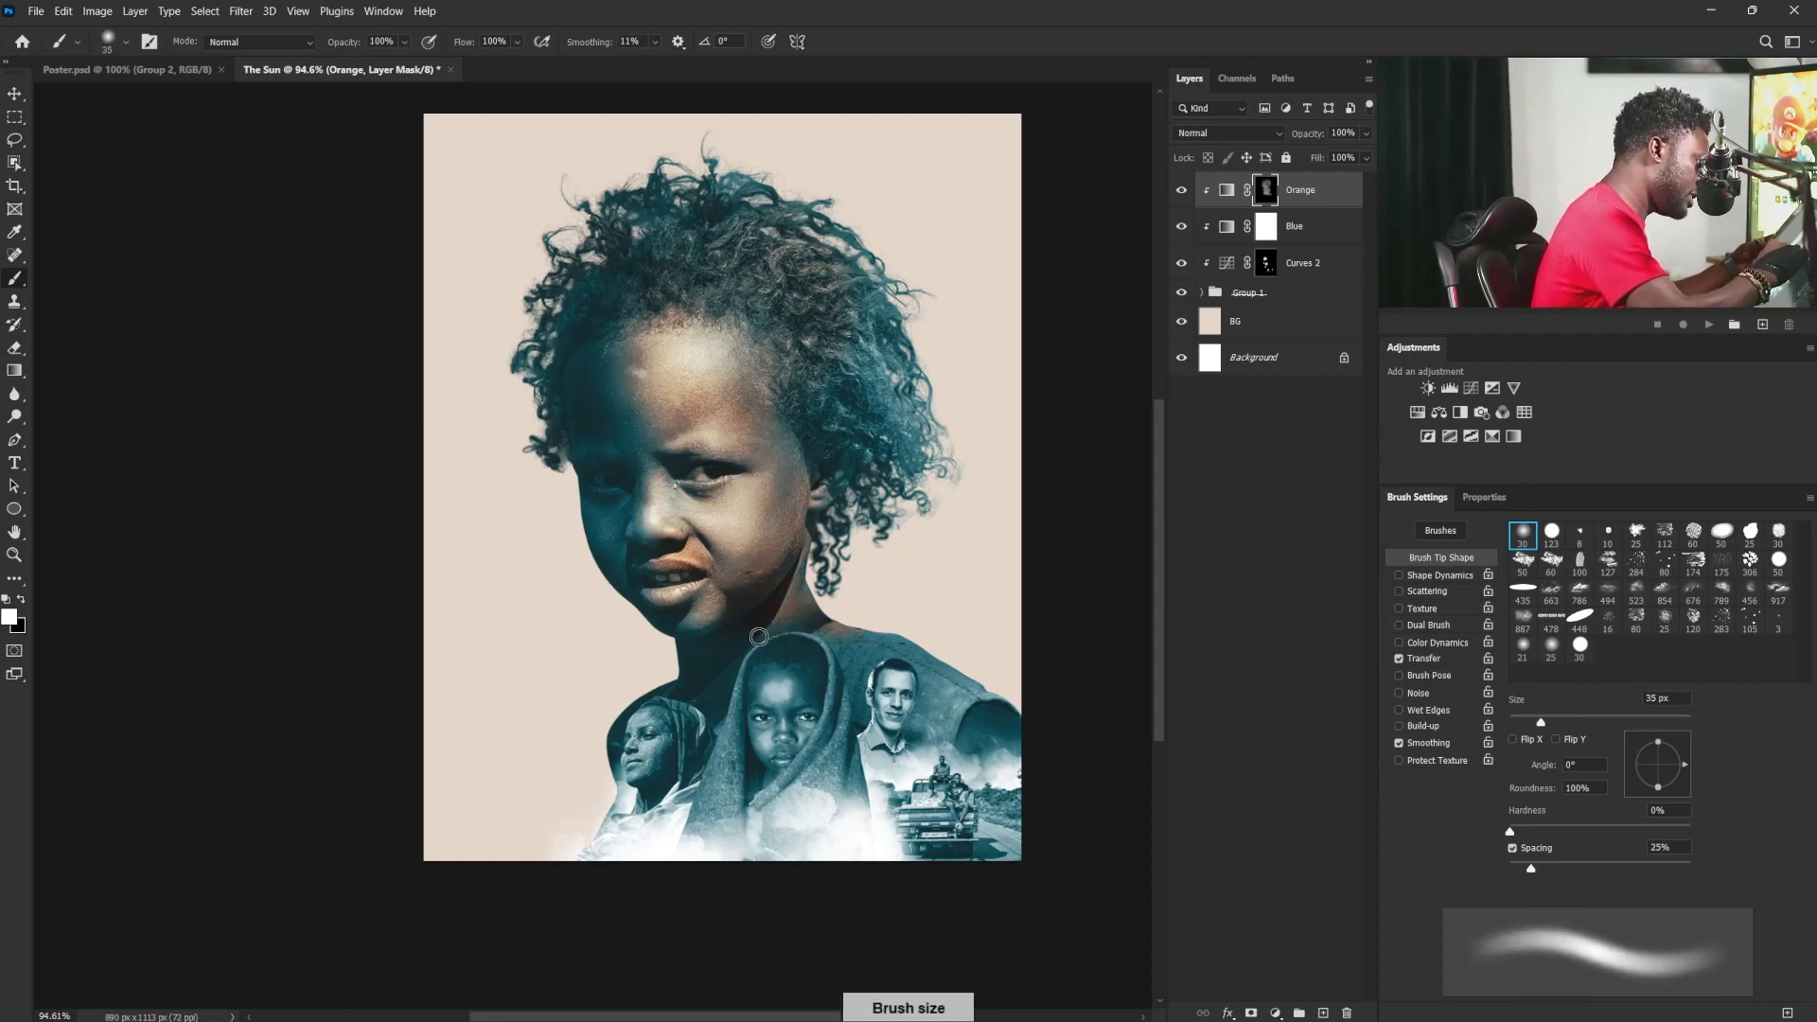
scroll(815, 630, up, 3)
key(bracketright)
key(bracketright)
key(bracketright)
key(bracketright)
key(bracketright)
key(bracketright)
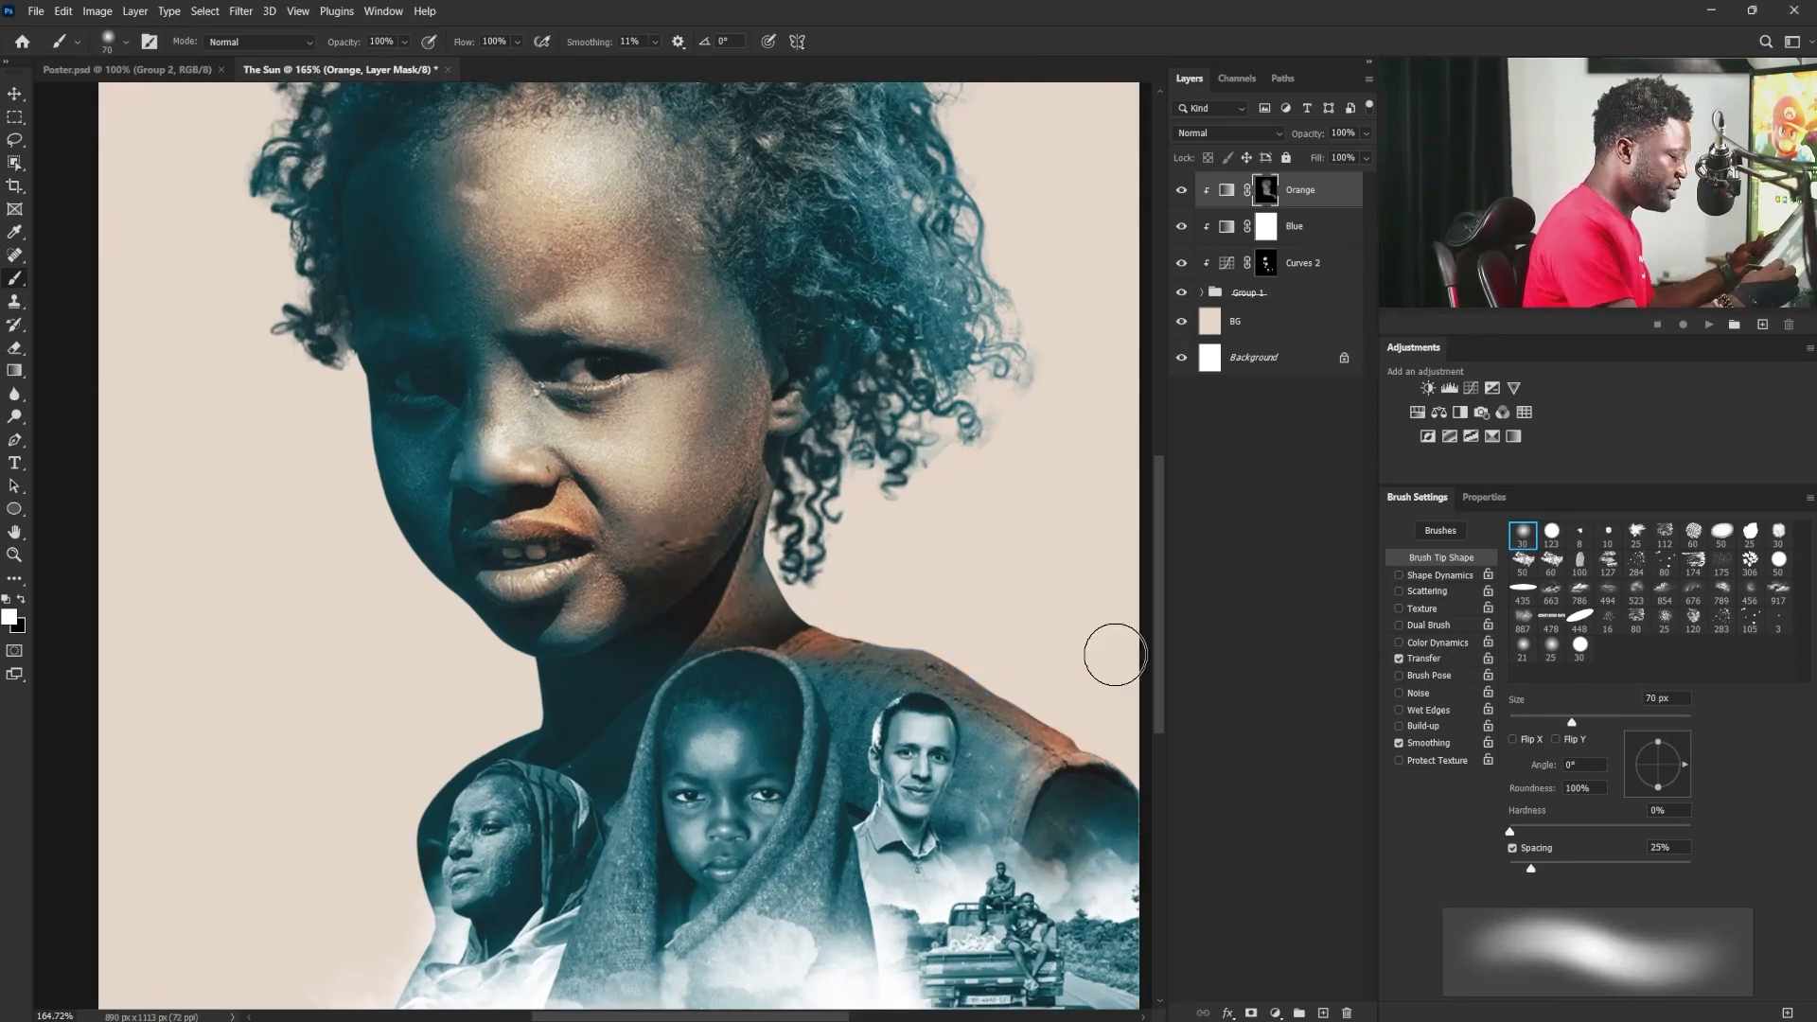
scroll(1111, 649, right, 3)
scroll(1111, 649, down, 1)
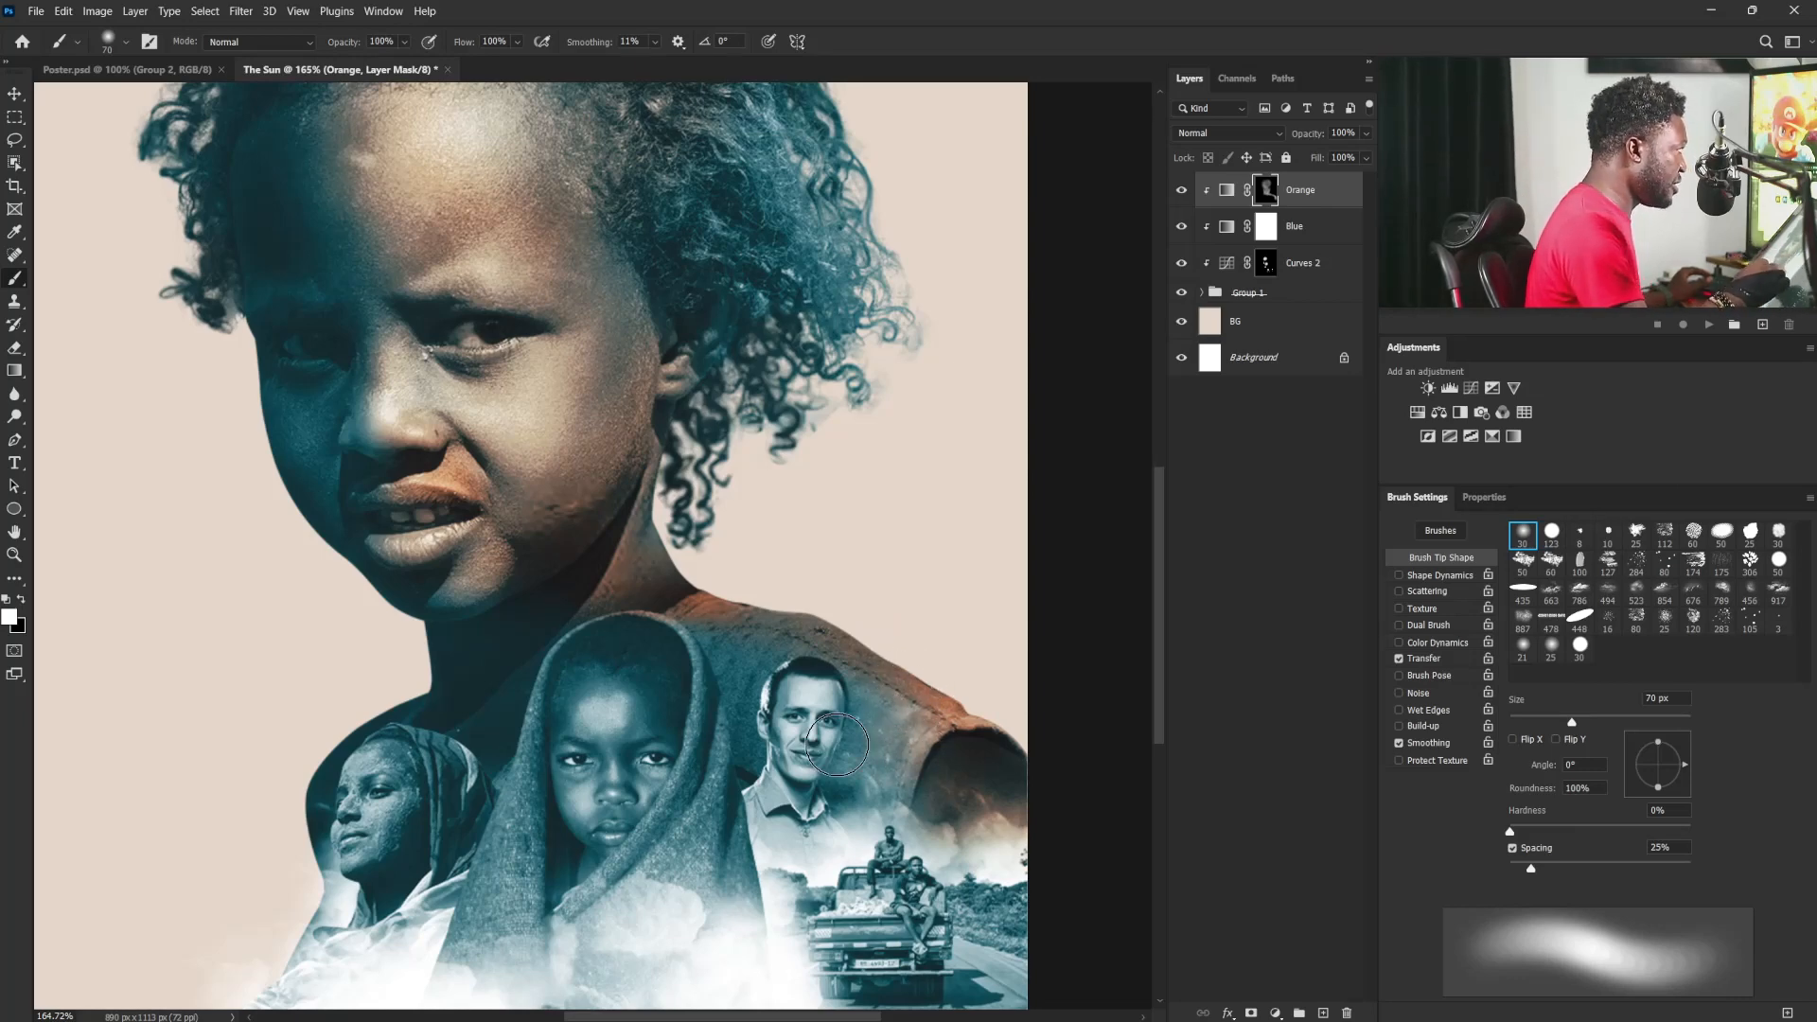
Step: Paint a thin orange rim light along the man's hair, ear and neck on the Orange mask with 3 px and 9 px brushes
scroll(823, 728, up, 5)
key(bracketleft)
key(bracketleft)
key(bracketleft)
key(bracketleft)
key(bracketleft)
key(bracketleft)
key(bracketleft)
key(bracketleft)
key(bracketleft)
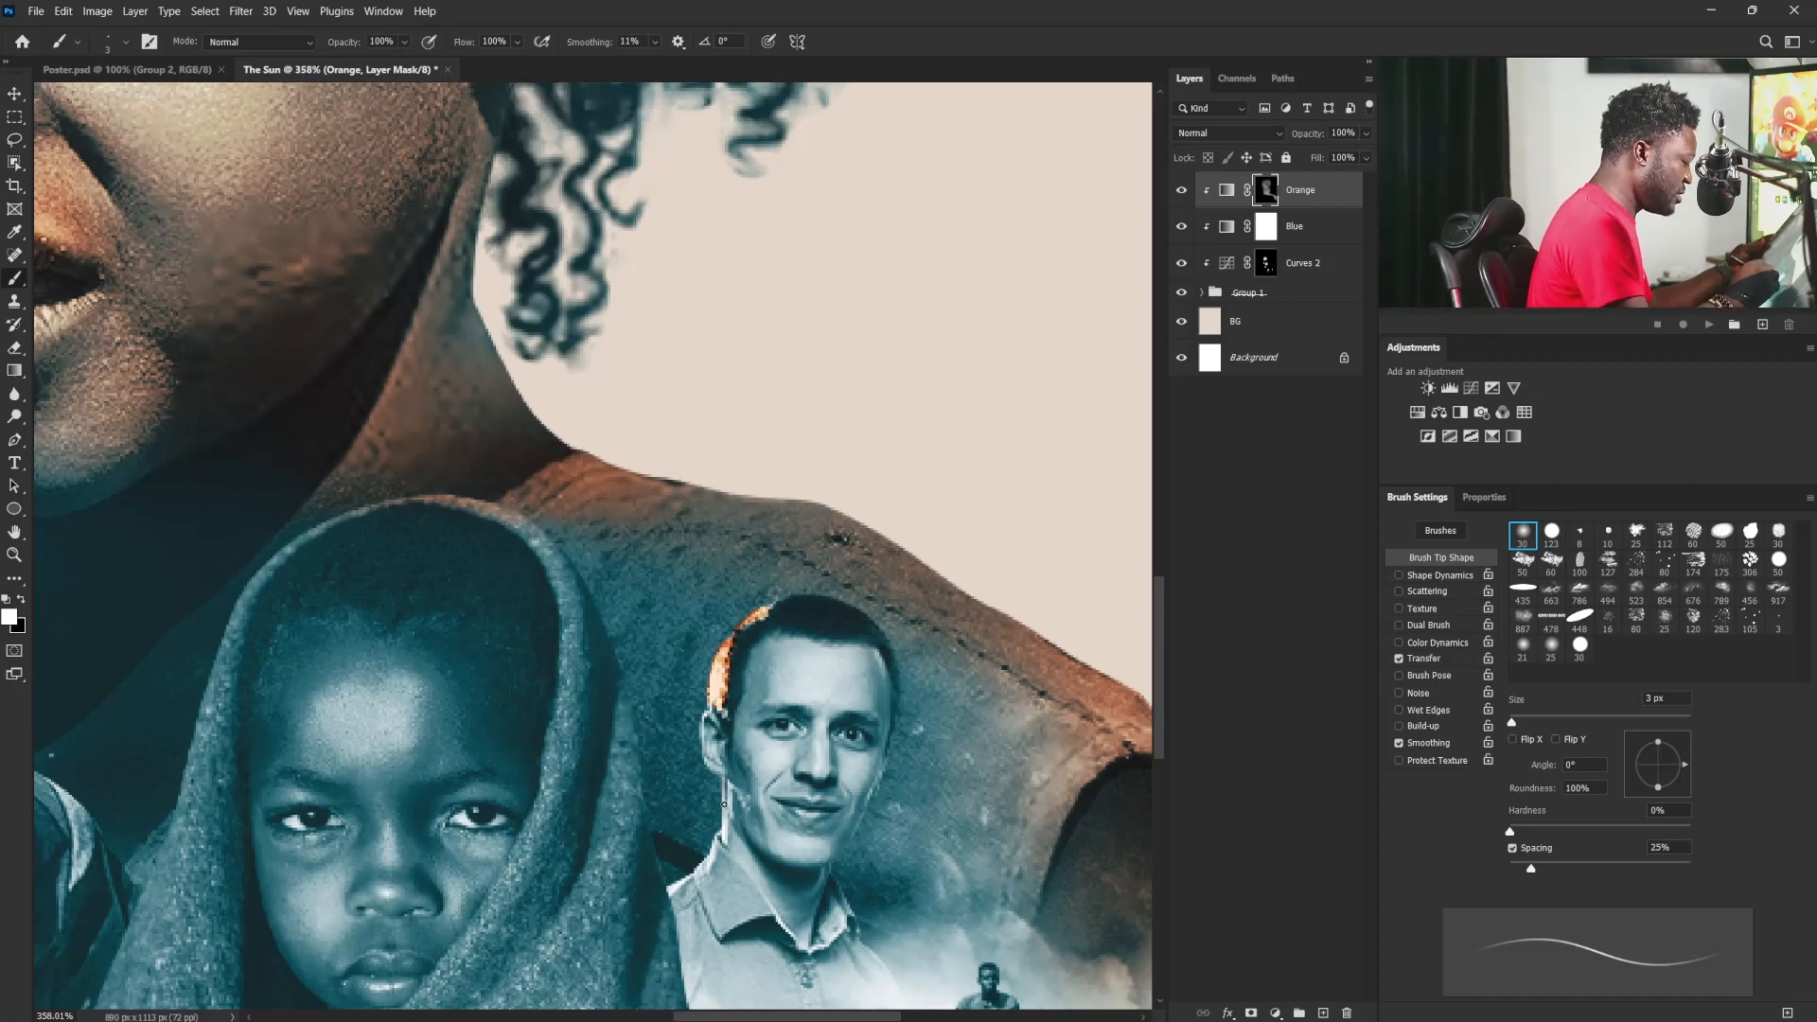
key(bracketright)
key(bracketright)
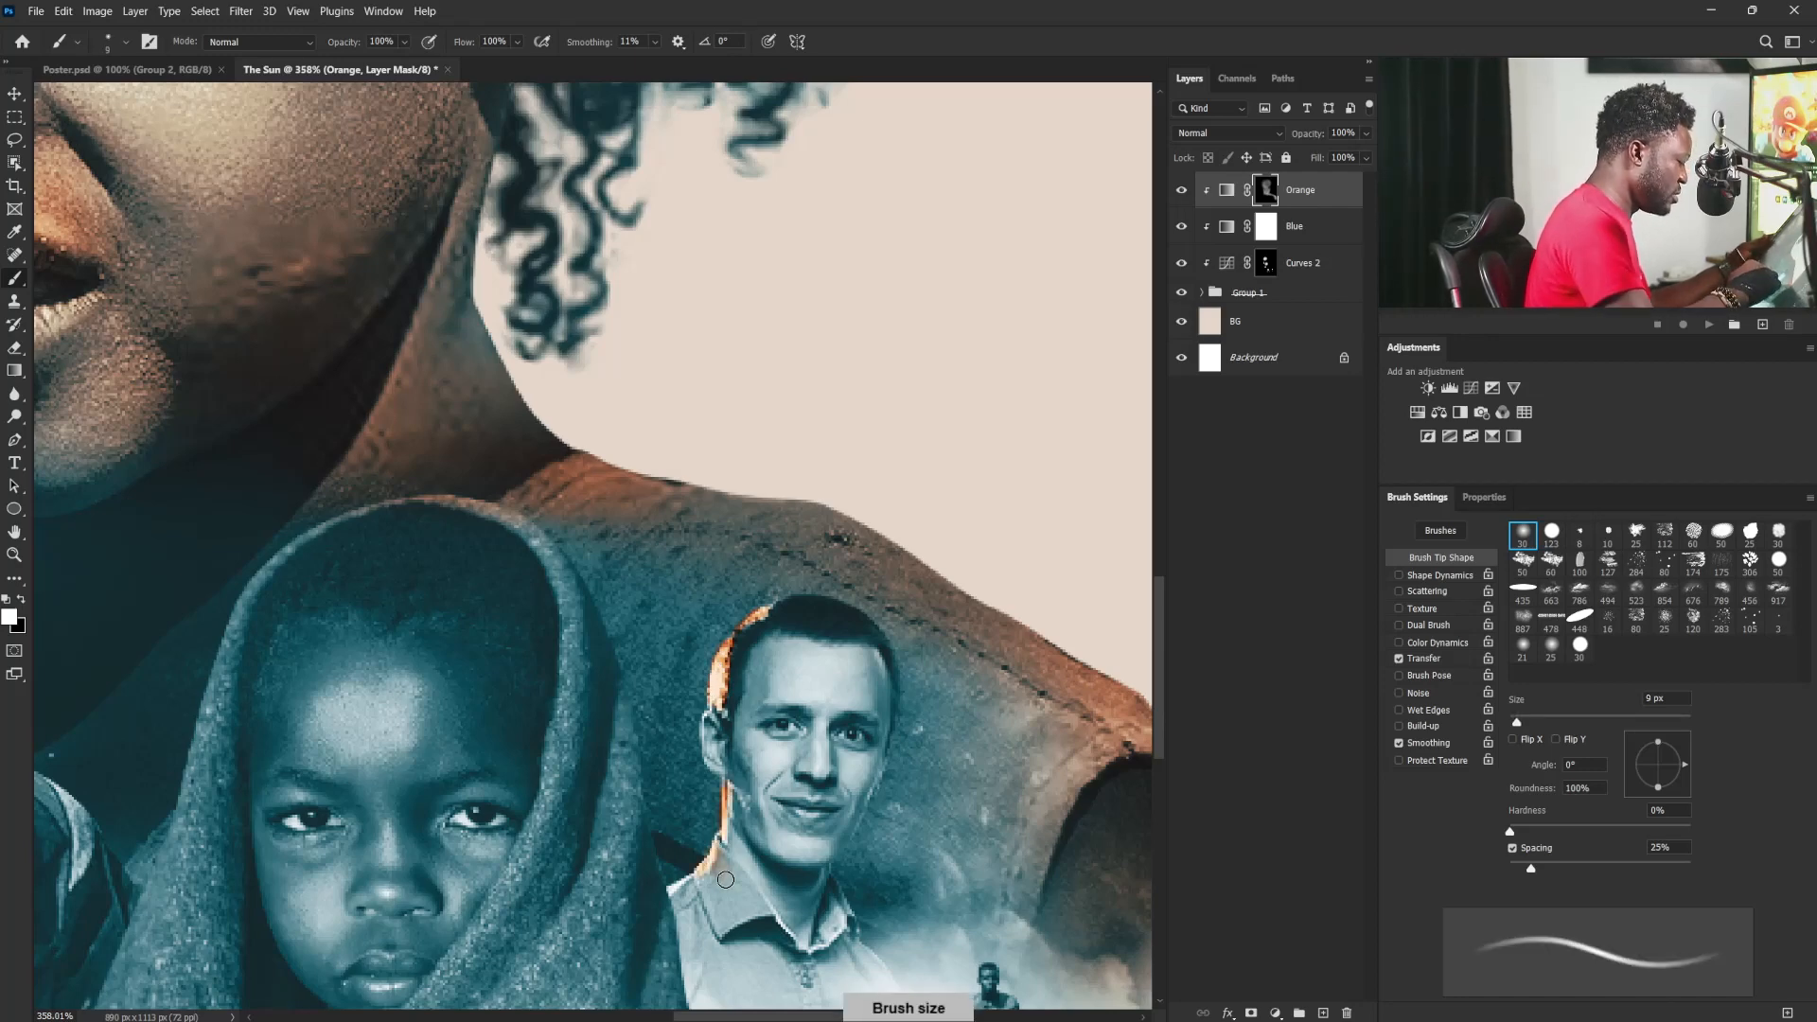
Step: Paint white on the Orange mask over the lit side of the large portrait's curly hair and face, enlarging the soft brush to 125 px
mouse_move(678, 880)
mouse_down()
mouse_move(738, 804)
mouse_move(1079, 819)
mouse_up()
key(bracketright)
key(bracketright)
key(bracketright)
key(bracketright)
key(bracketright)
key(bracketright)
key(bracketright)
key(bracketright)
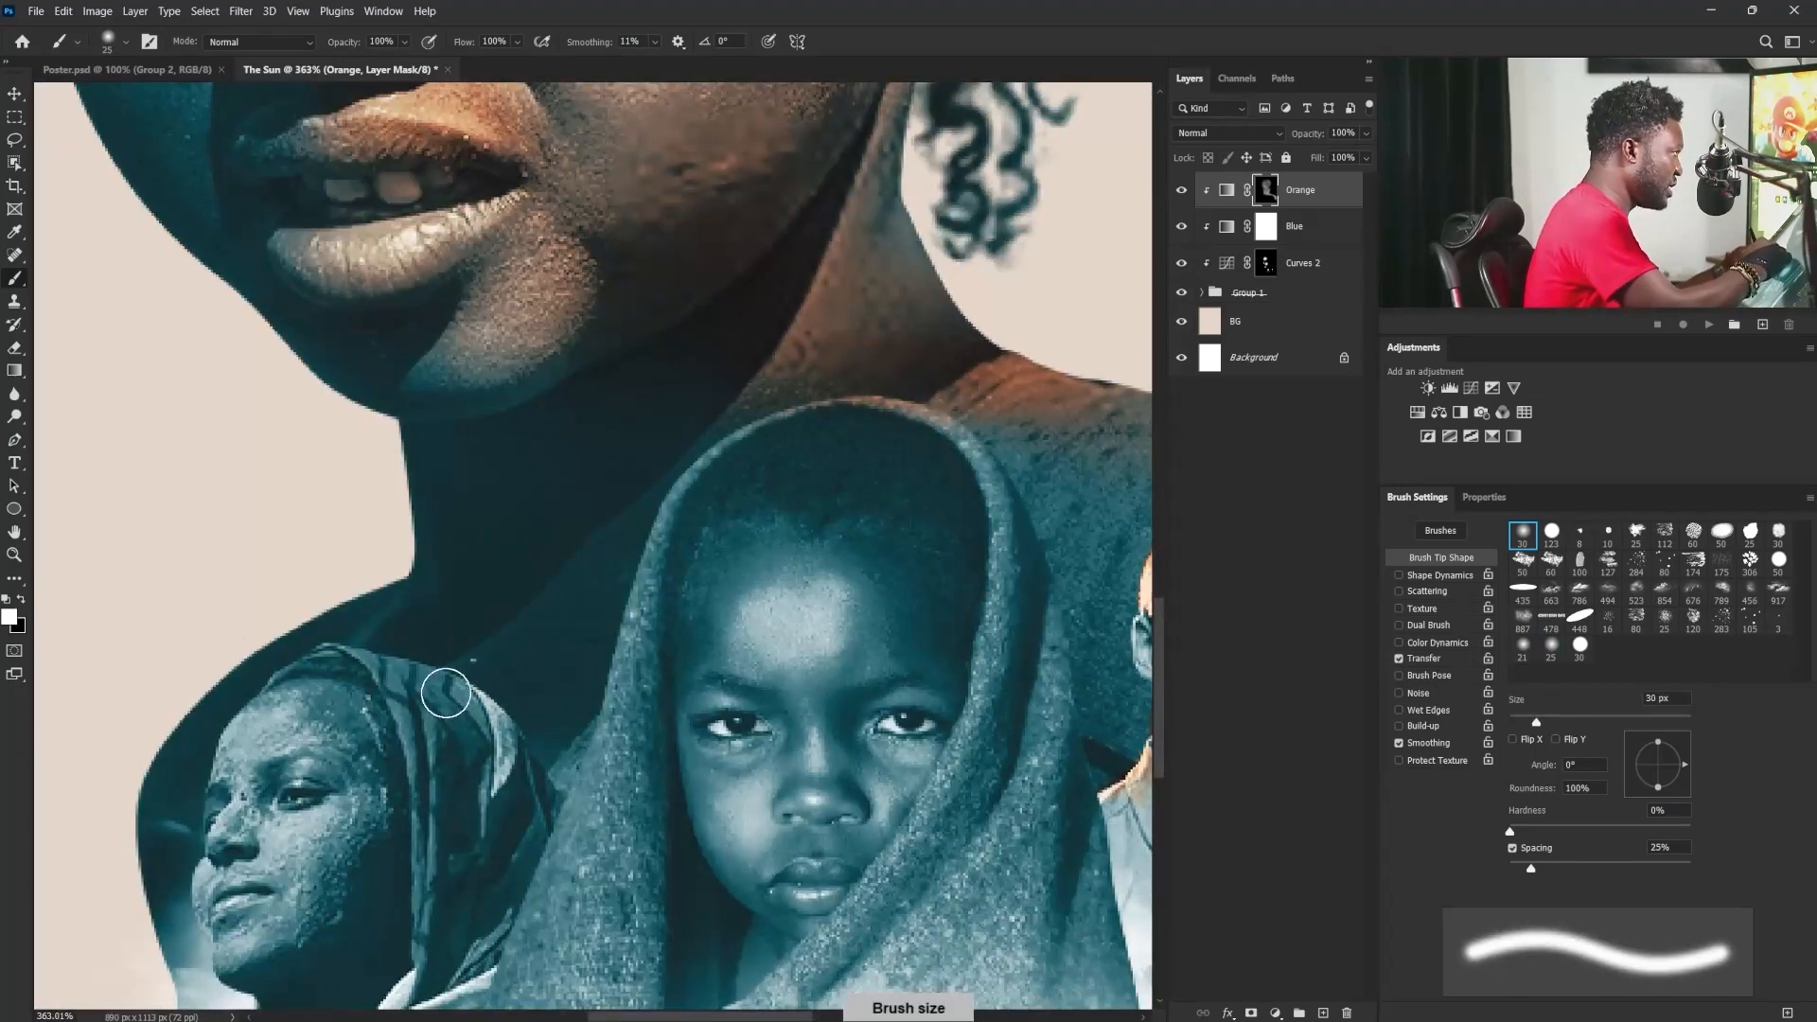
drag(930, 555, 814, 851)
key(bracketright)
key(bracketright)
key(bracketright)
key(bracketright)
key(bracketright)
key(bracketright)
key(bracketright)
key(bracketright)
key(bracketright)
key(bracketright)
key(bracketright)
key(bracketright)
drag(814, 568, 682, 681)
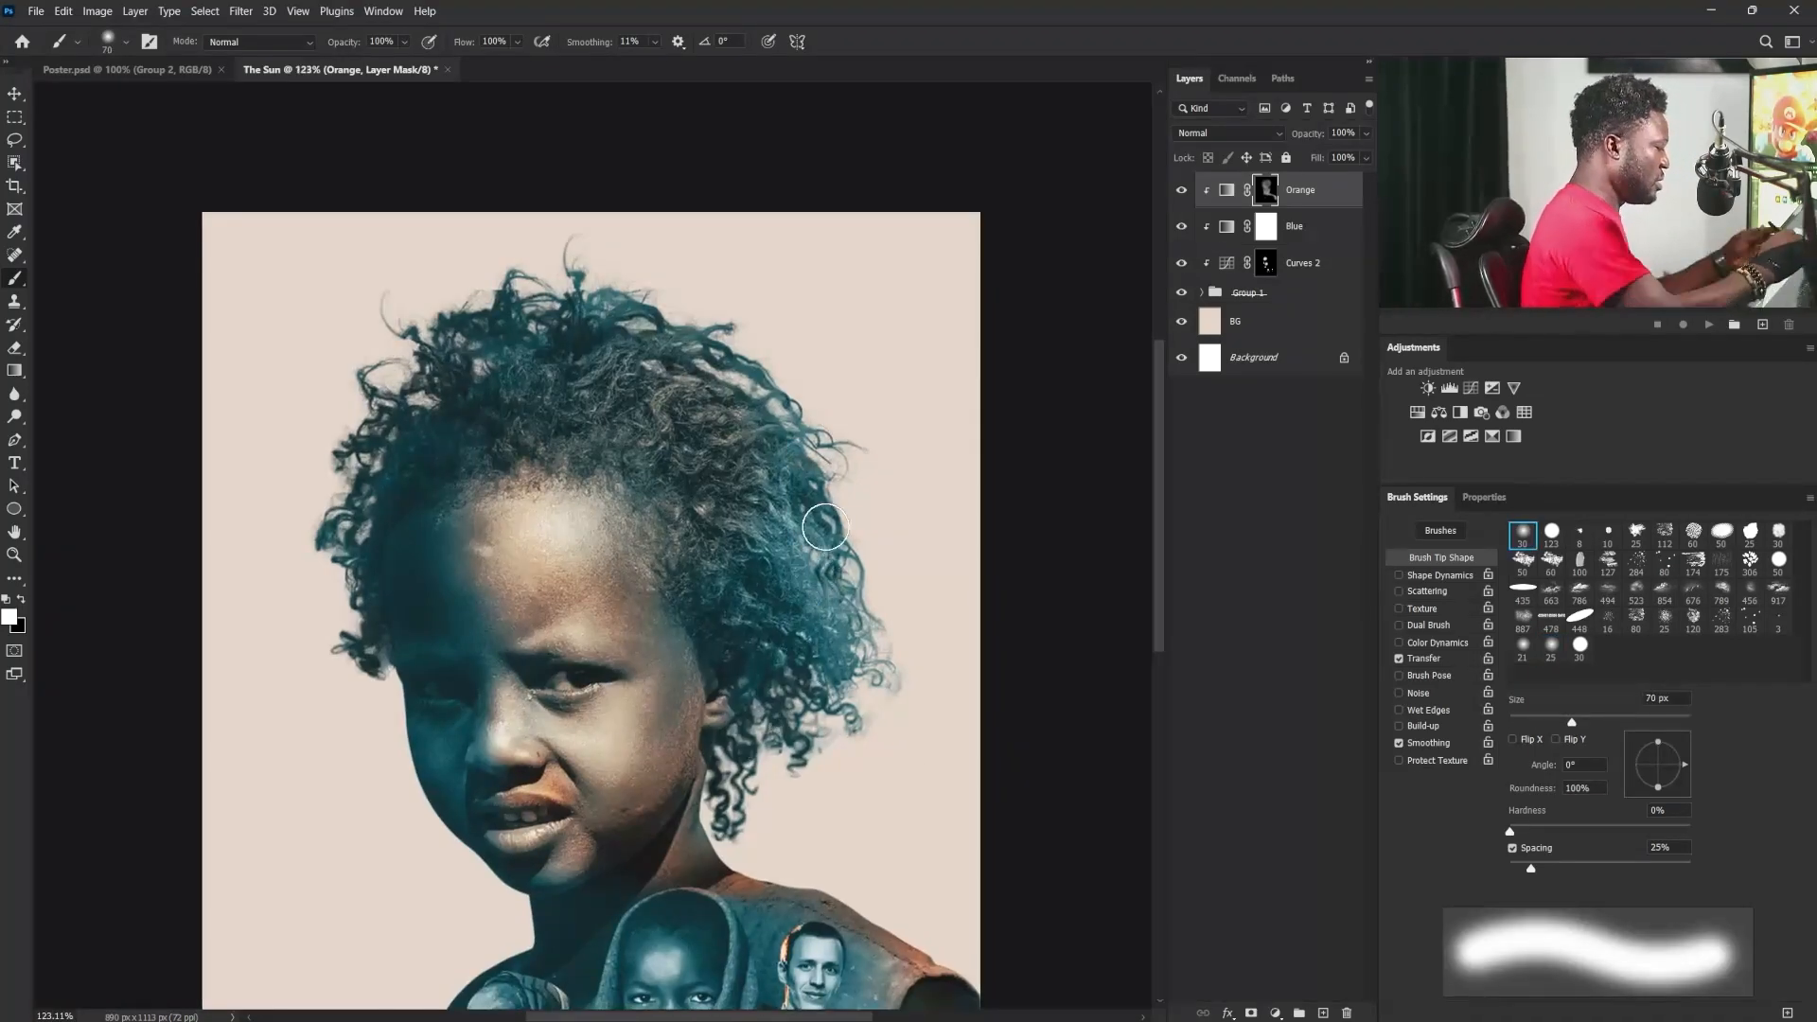
mouse_move(833, 653)
mouse_down()
mouse_move(816, 480)
mouse_move(616, 600)
mouse_up()
mouse_move(686, 358)
mouse_down()
mouse_move(600, 398)
mouse_move(520, 403)
mouse_move(551, 559)
mouse_move(695, 573)
mouse_move(601, 665)
mouse_move(571, 653)
mouse_move(521, 692)
mouse_move(548, 643)
mouse_move(542, 721)
mouse_move(676, 704)
mouse_up()
key(bracketleft)
key(bracketleft)
key(bracketleft)
key(bracketleft)
key(bracketright)
key(bracketright)
key(bracketright)
mouse_move(716, 771)
mouse_down()
mouse_move(790, 601)
mouse_move(829, 577)
mouse_up()
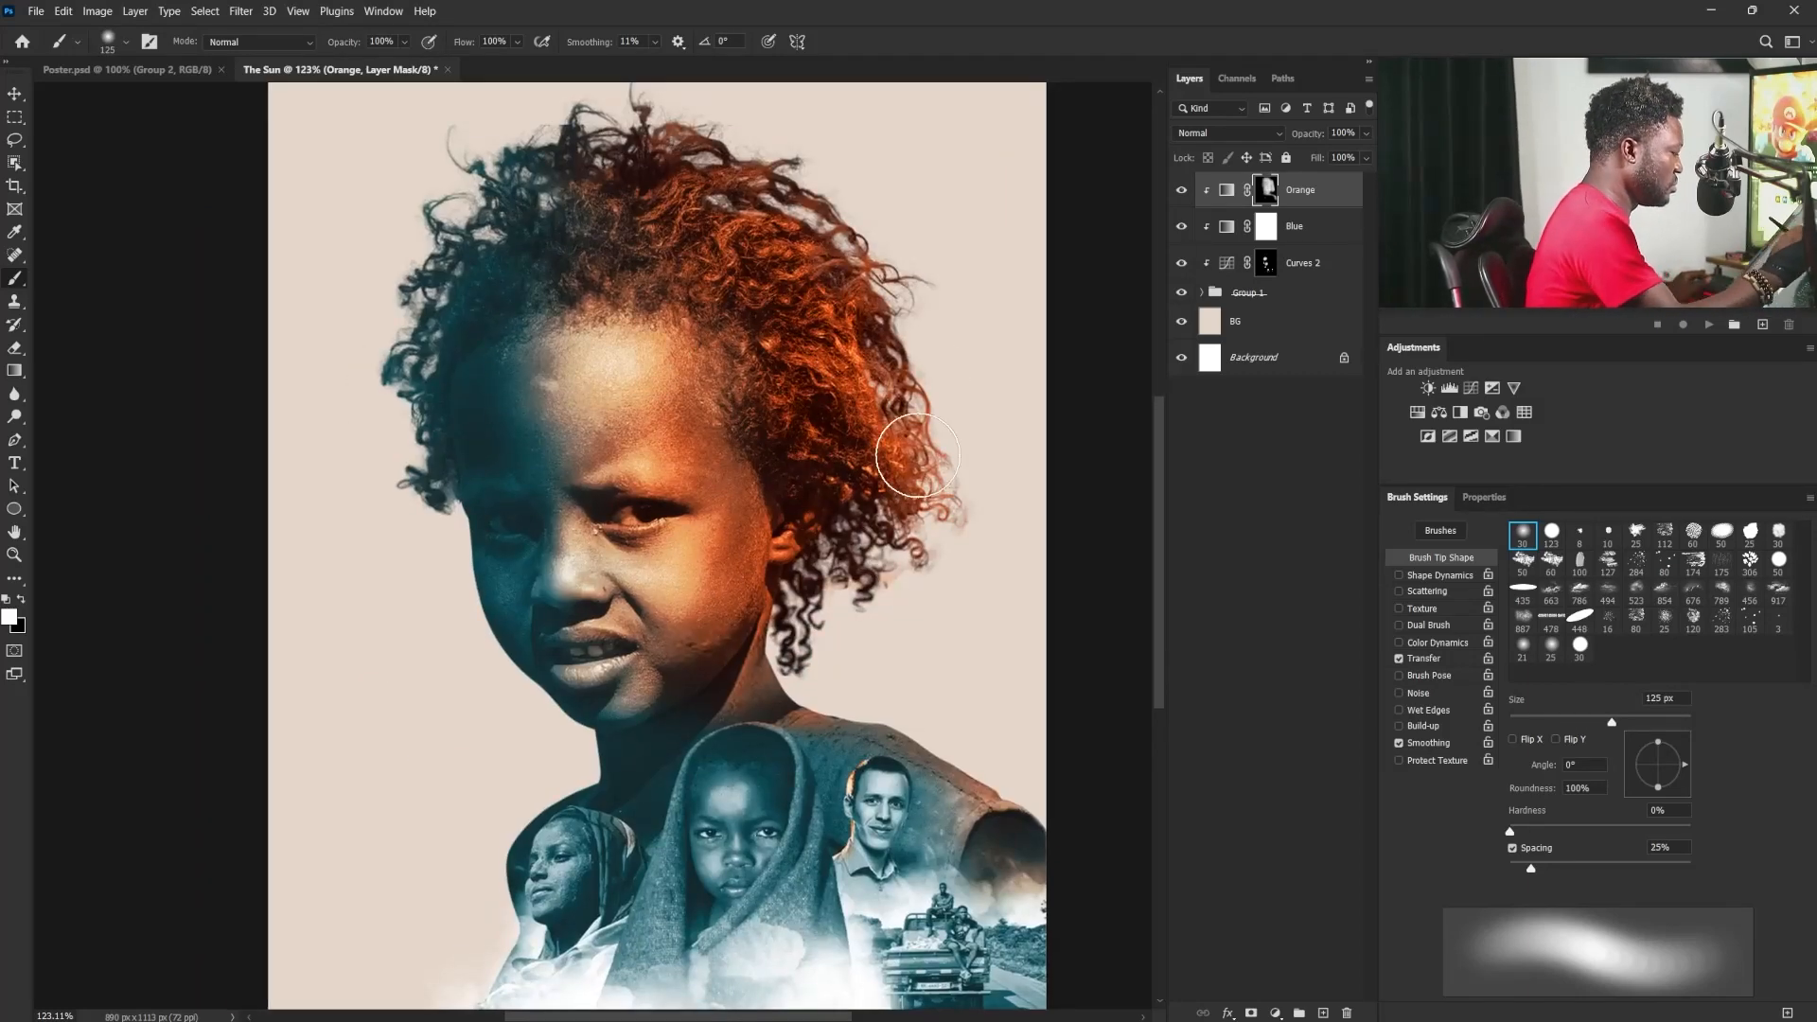
scroll(869, 551, down, 2)
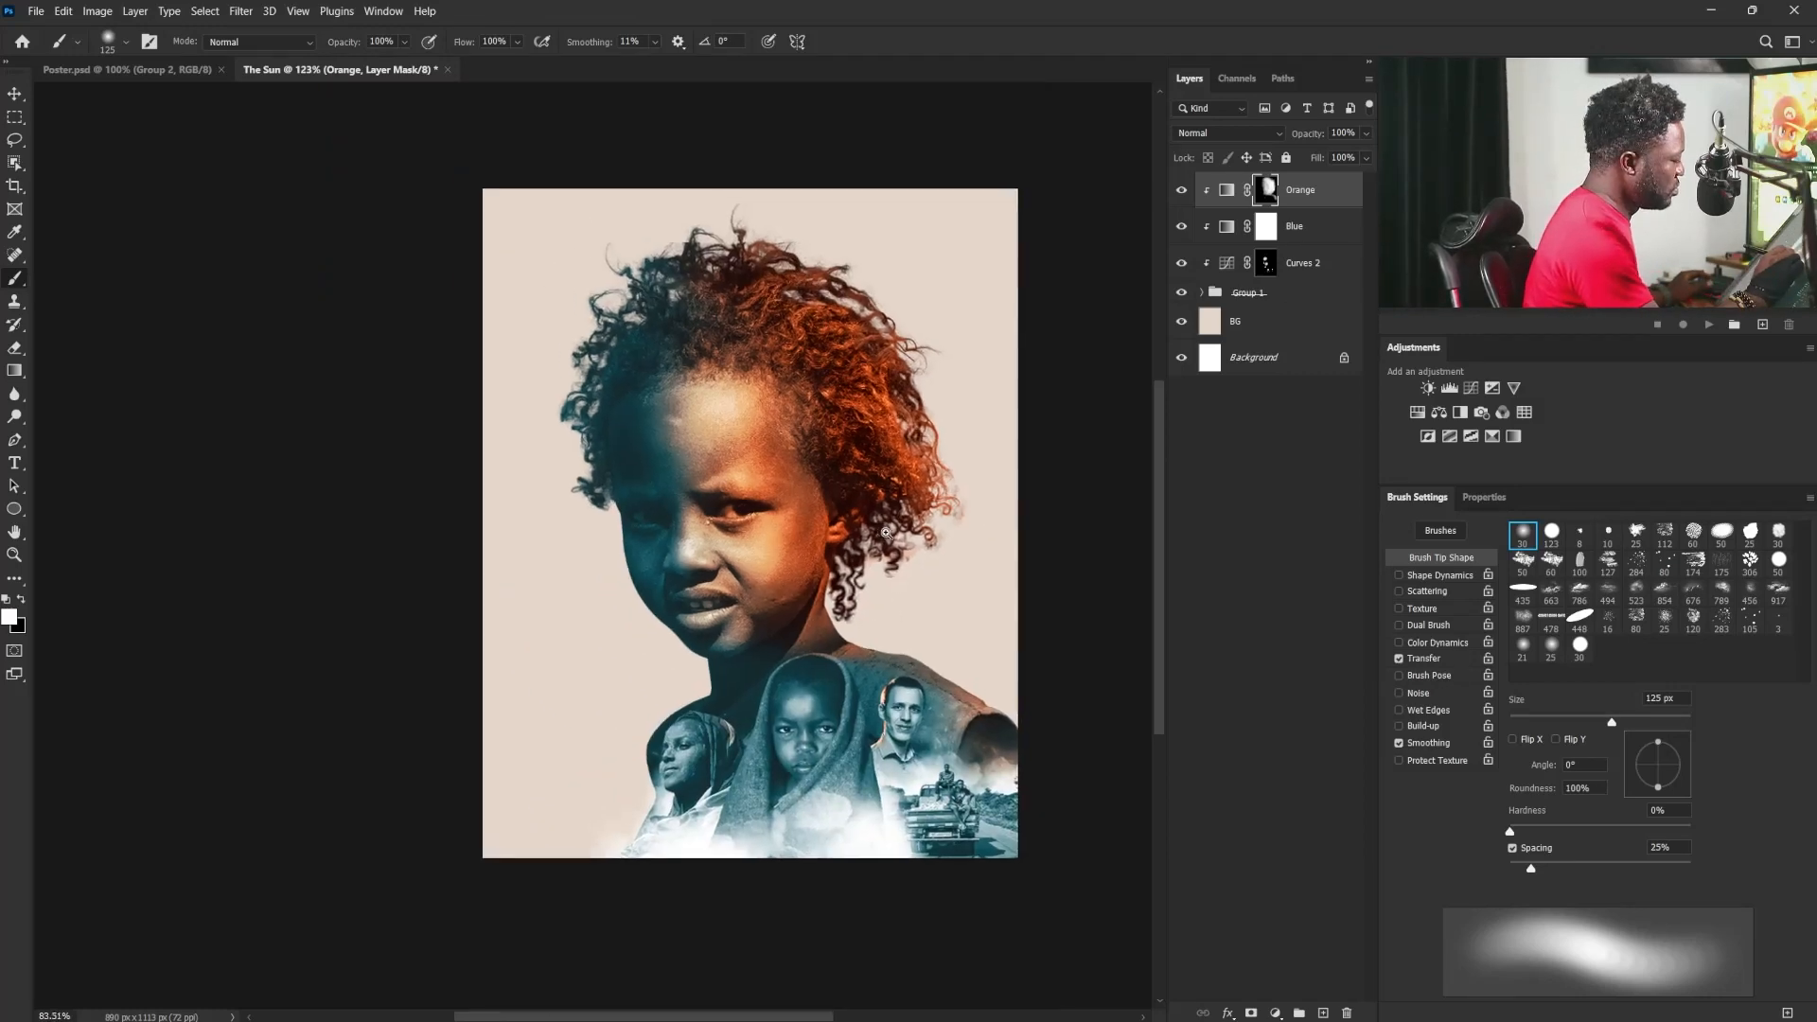
scroll(861, 558, up, 2)
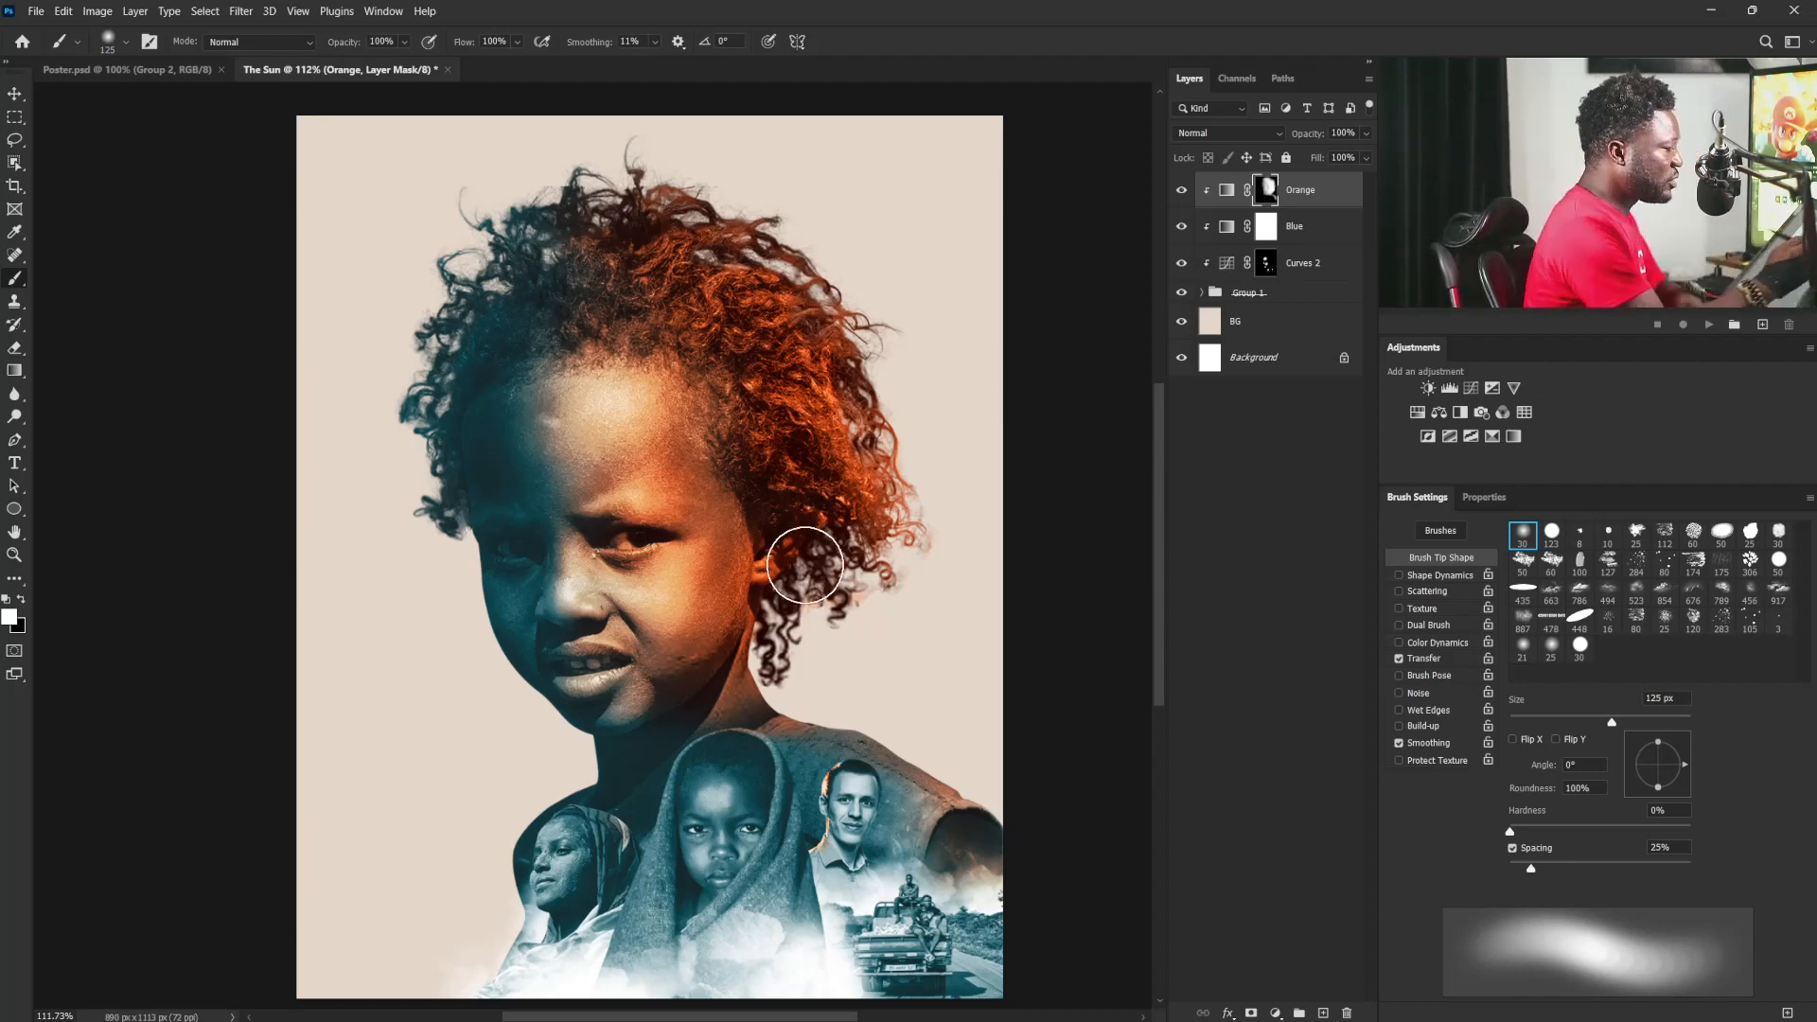
Step: Compare the image with and without Curves 2, and raise its curve's middle point to input 142, output 182
click(1183, 265)
click(1183, 265)
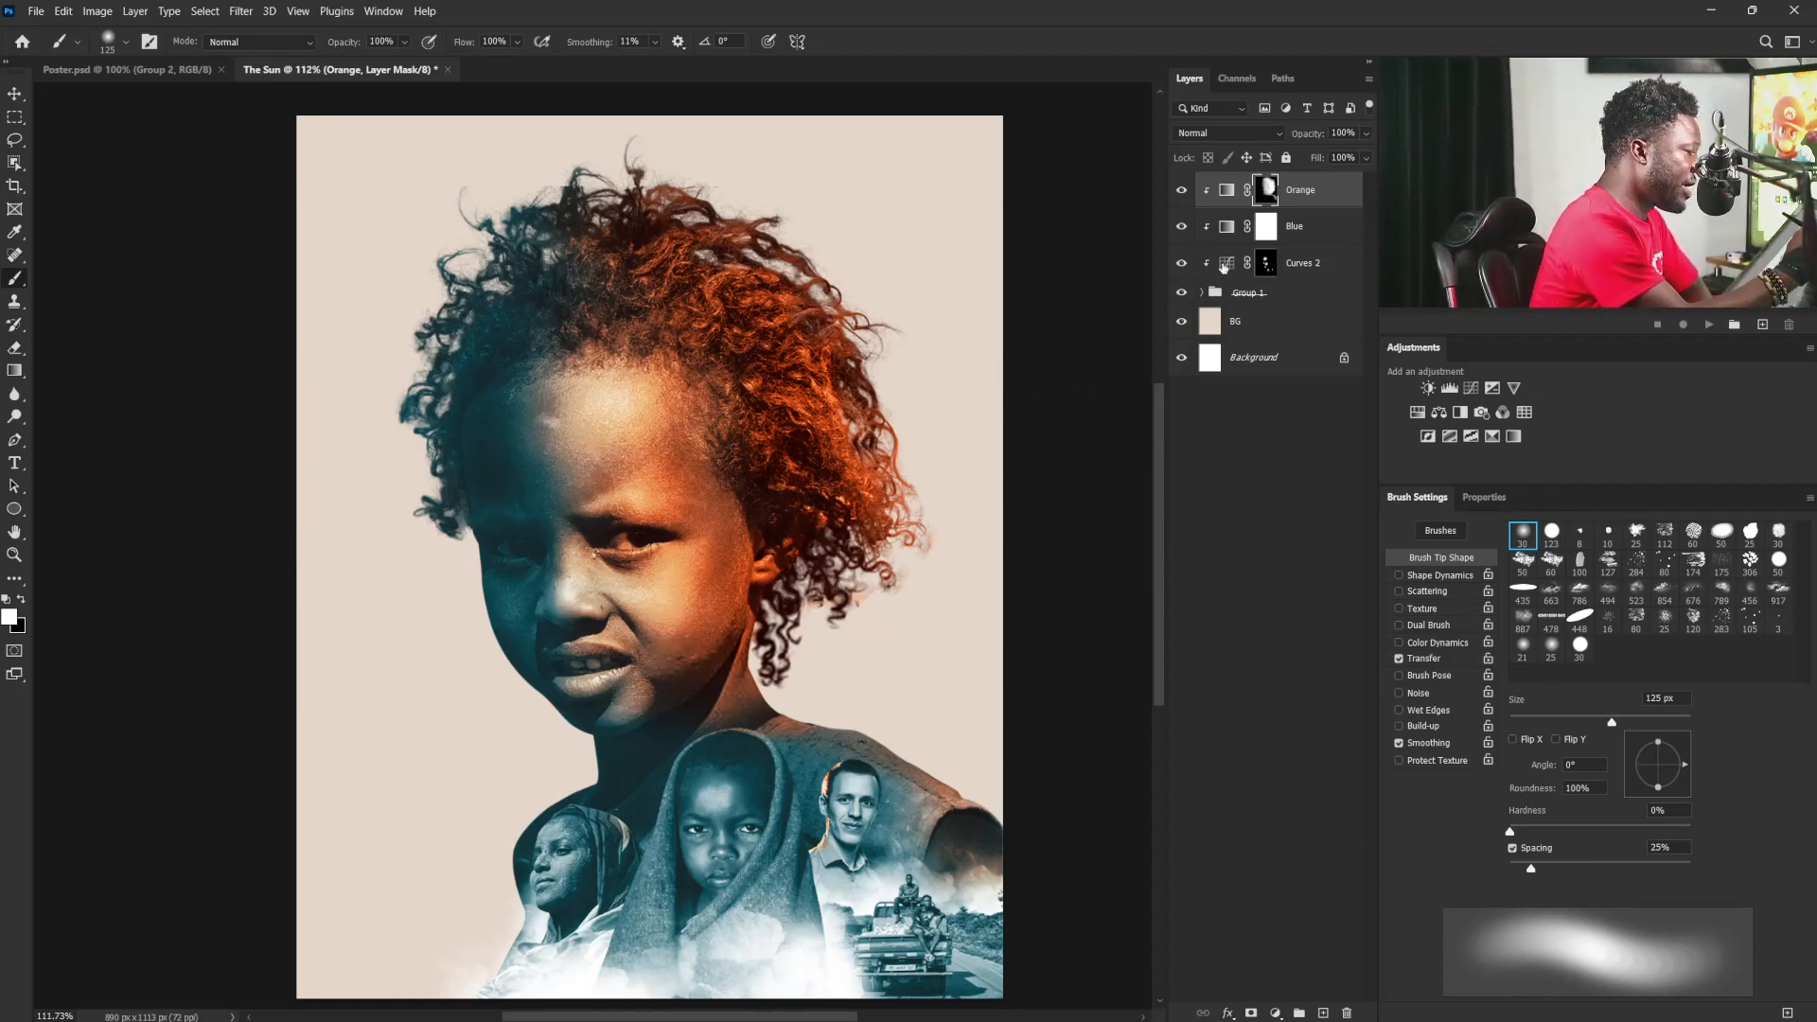
click(1231, 263)
click(1227, 265)
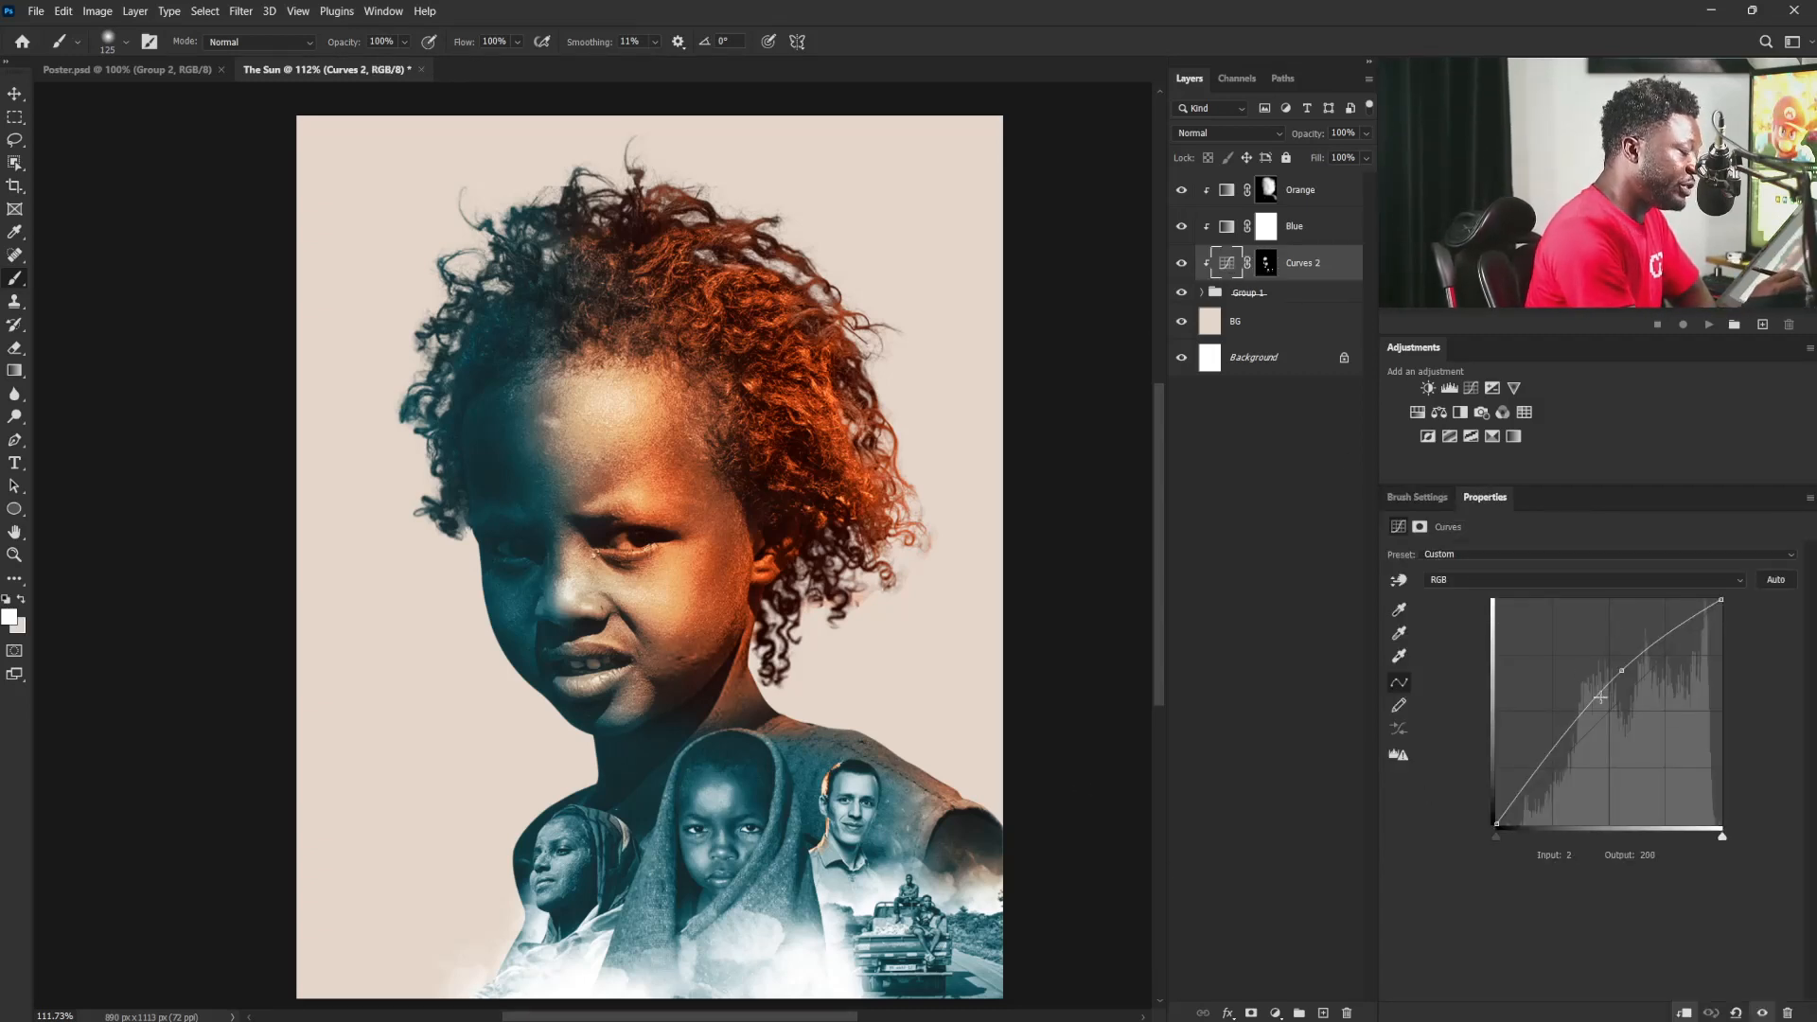
drag(1622, 672, 1621, 665)
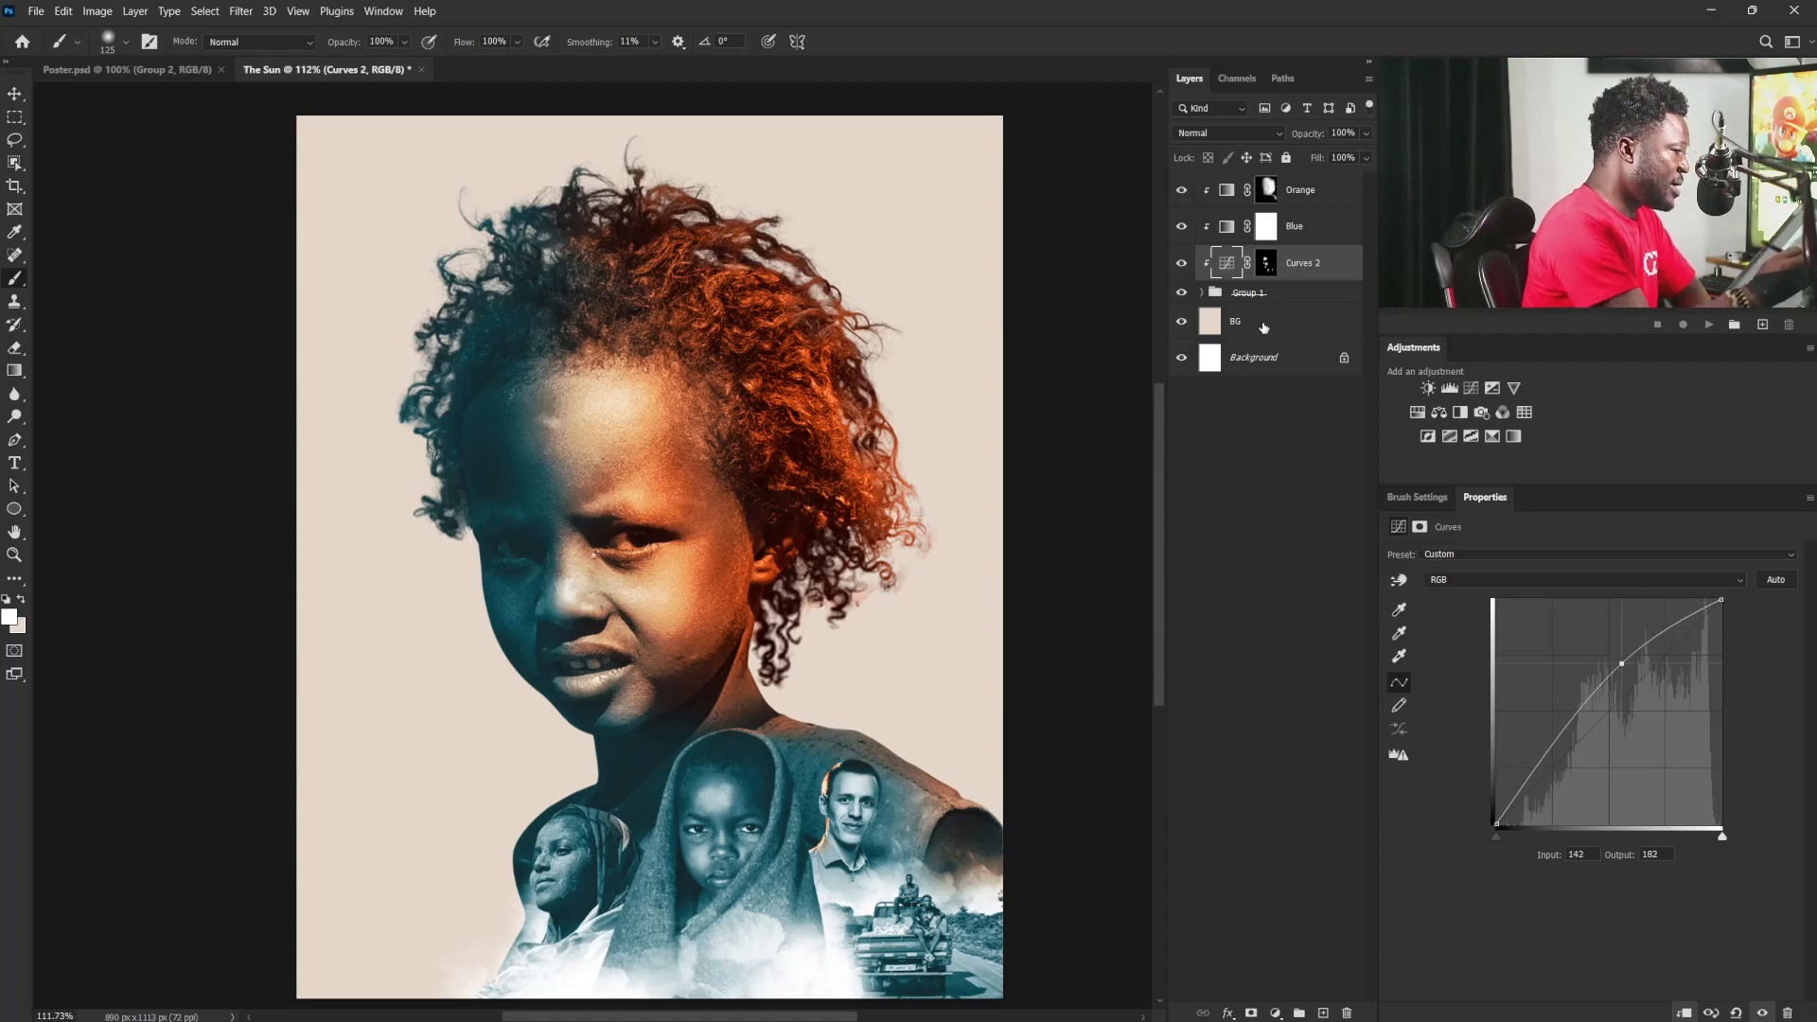
Step: Paint black on the Curves 2 mask over the man's face with a small soft brush to tone down its brightening
click(1268, 265)
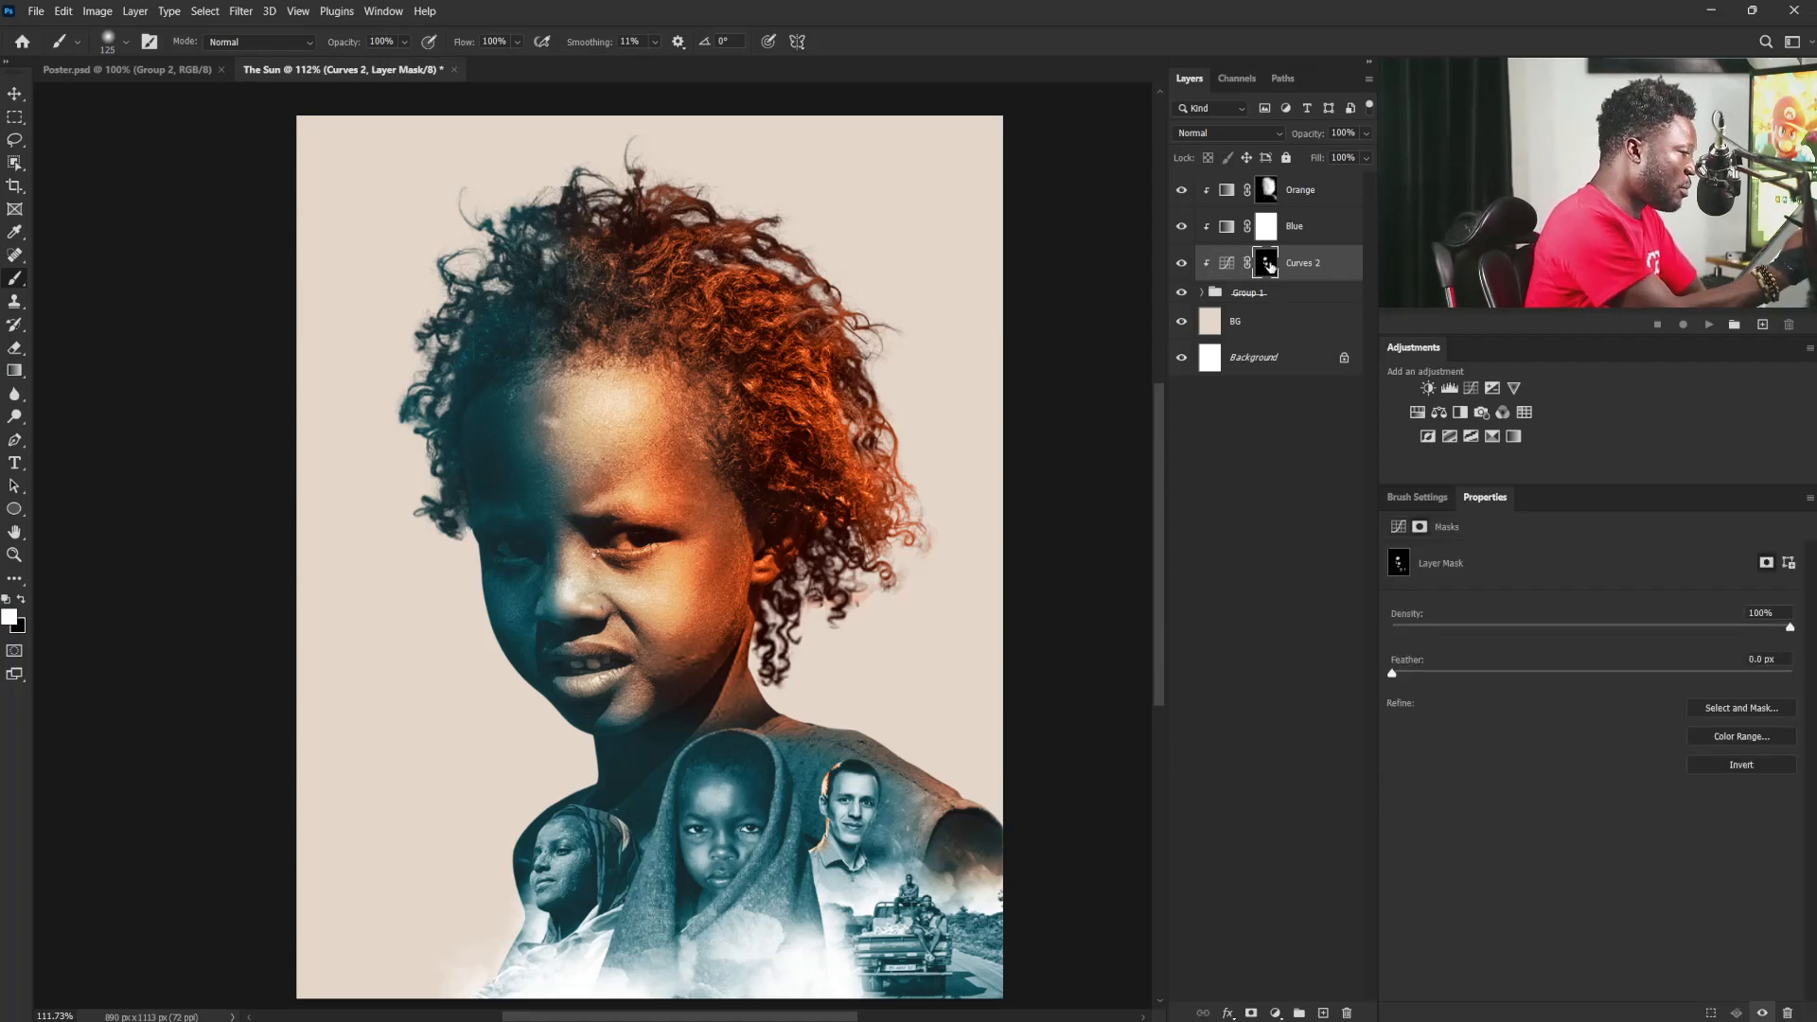
drag(851, 795, 950, 755)
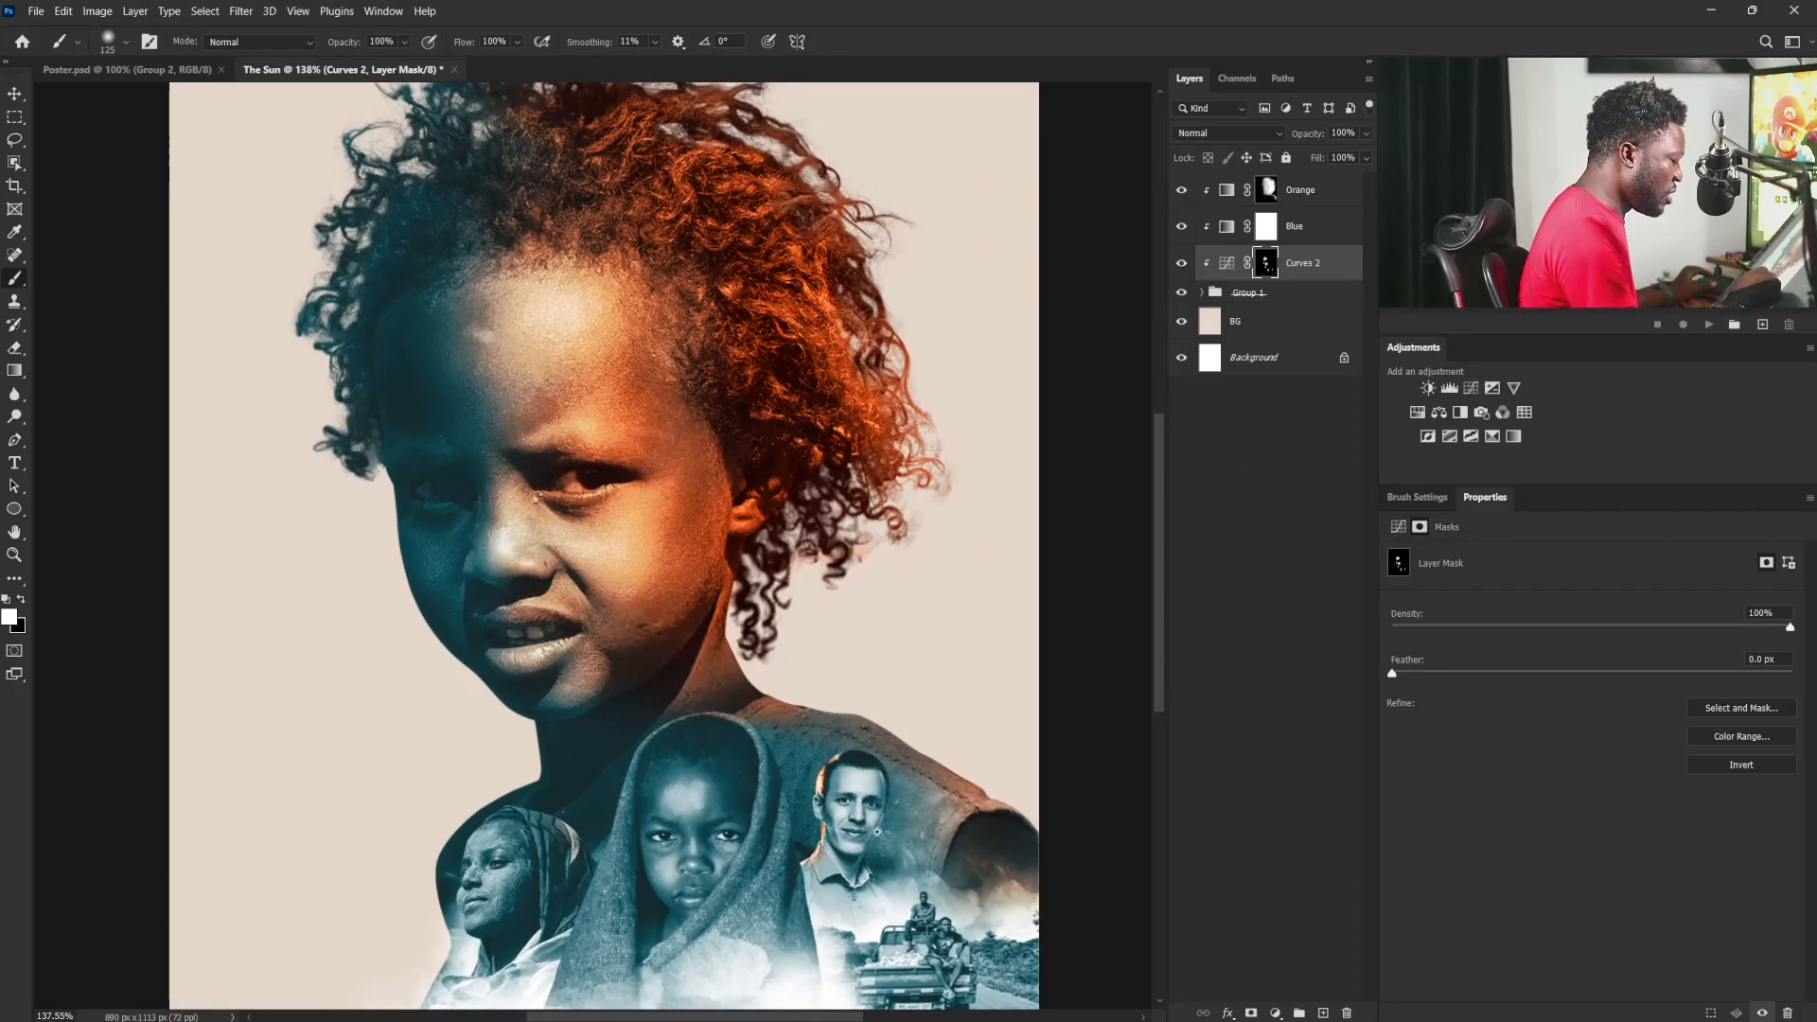
drag(878, 831, 923, 816)
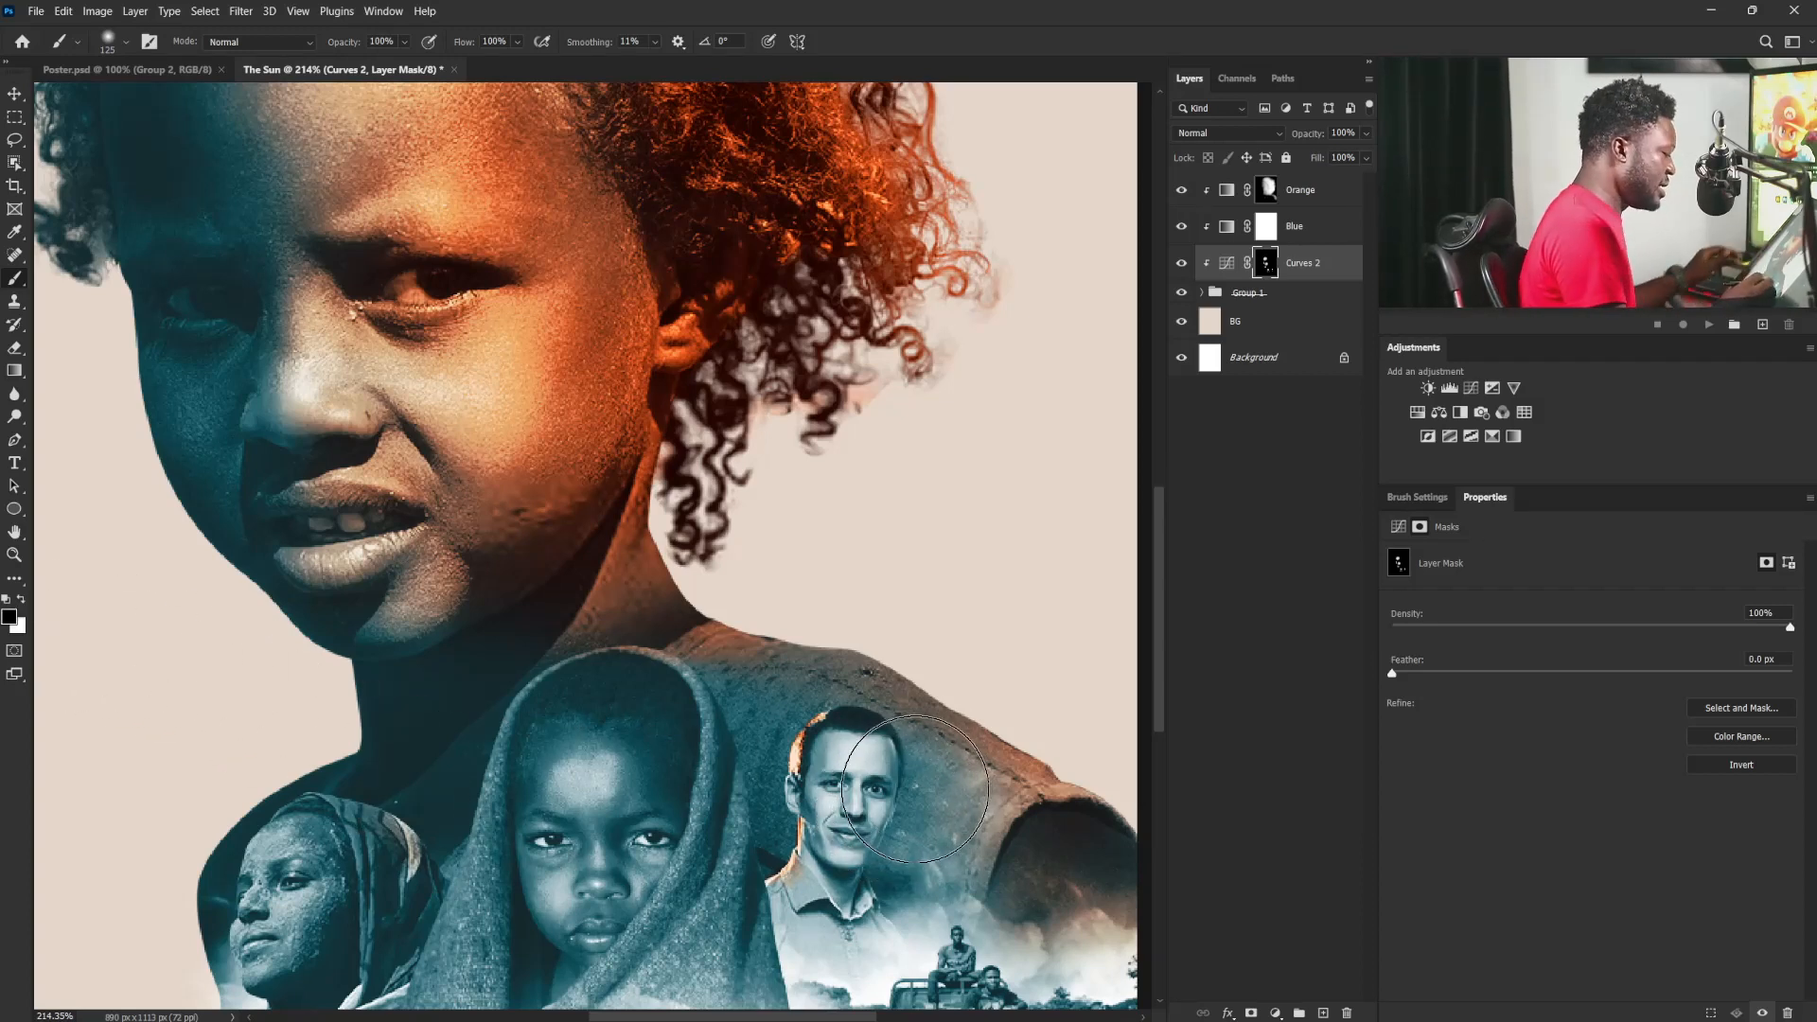
key(bracketleft)
key(bracketleft)
key(bracketleft)
key(bracketleft)
key(bracketleft)
key(bracketleft)
key(bracketleft)
key(bracketleft)
key(bracketleft)
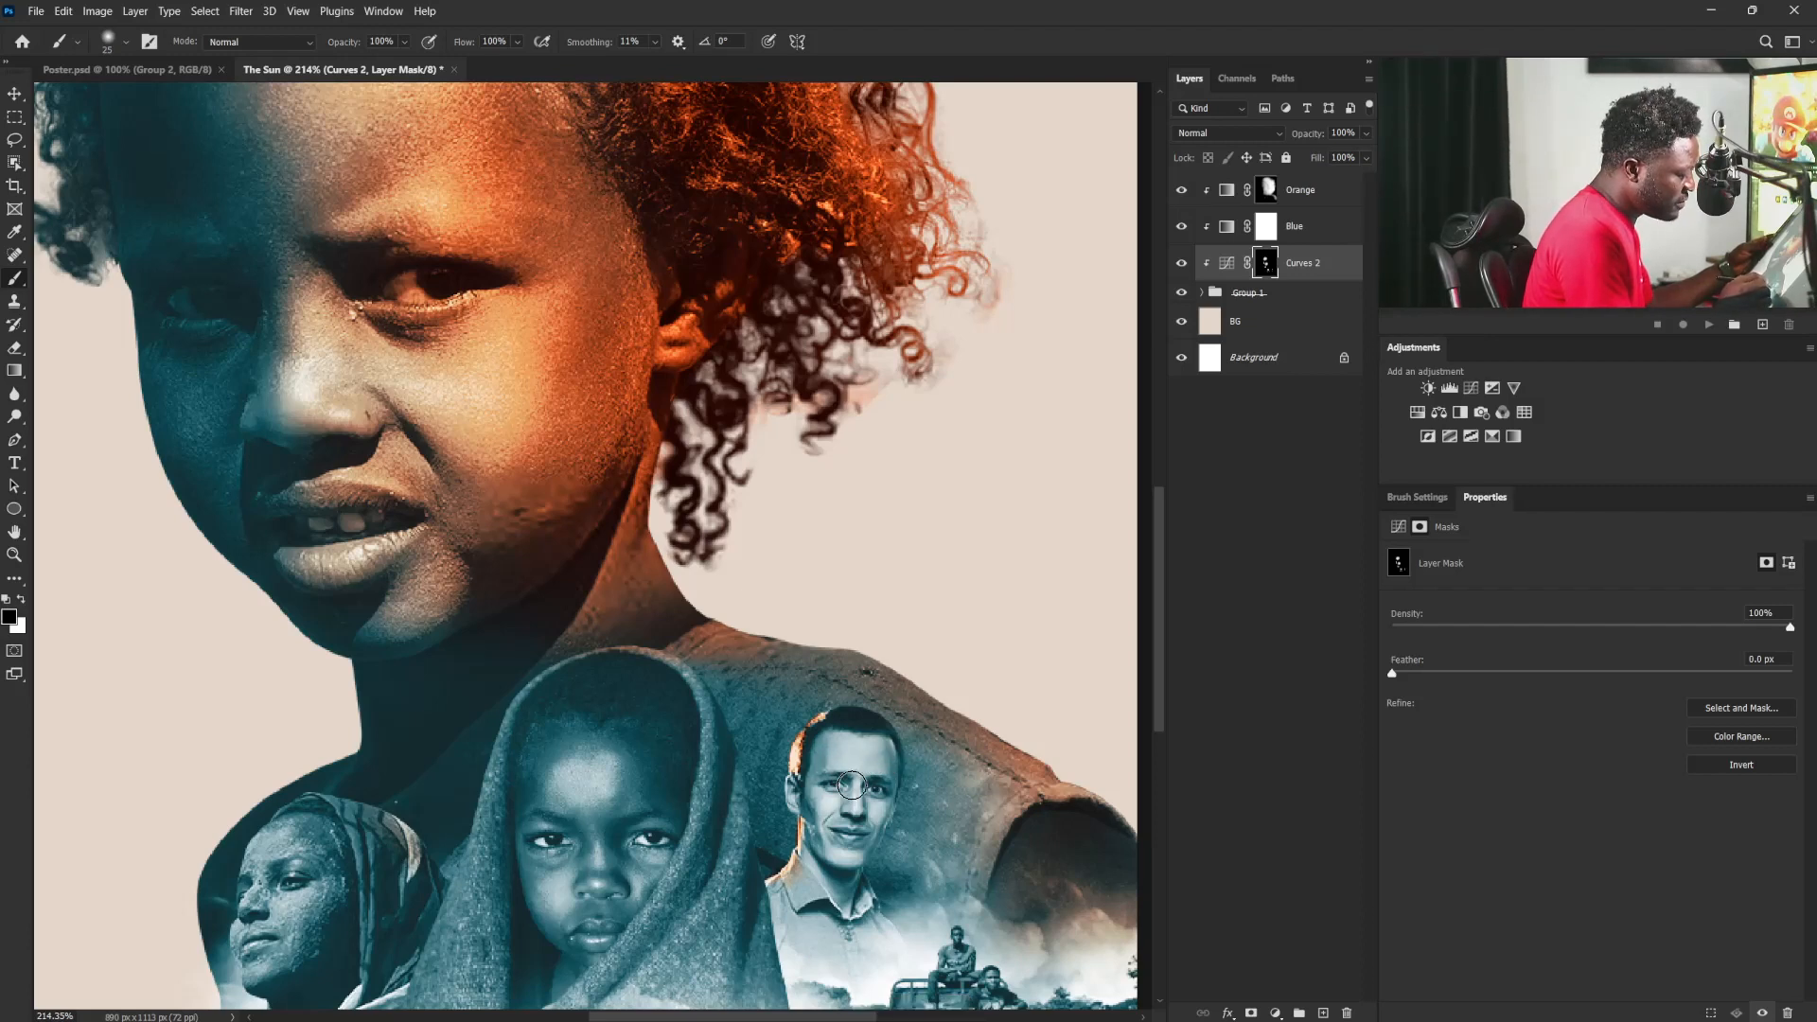
key(bracketleft)
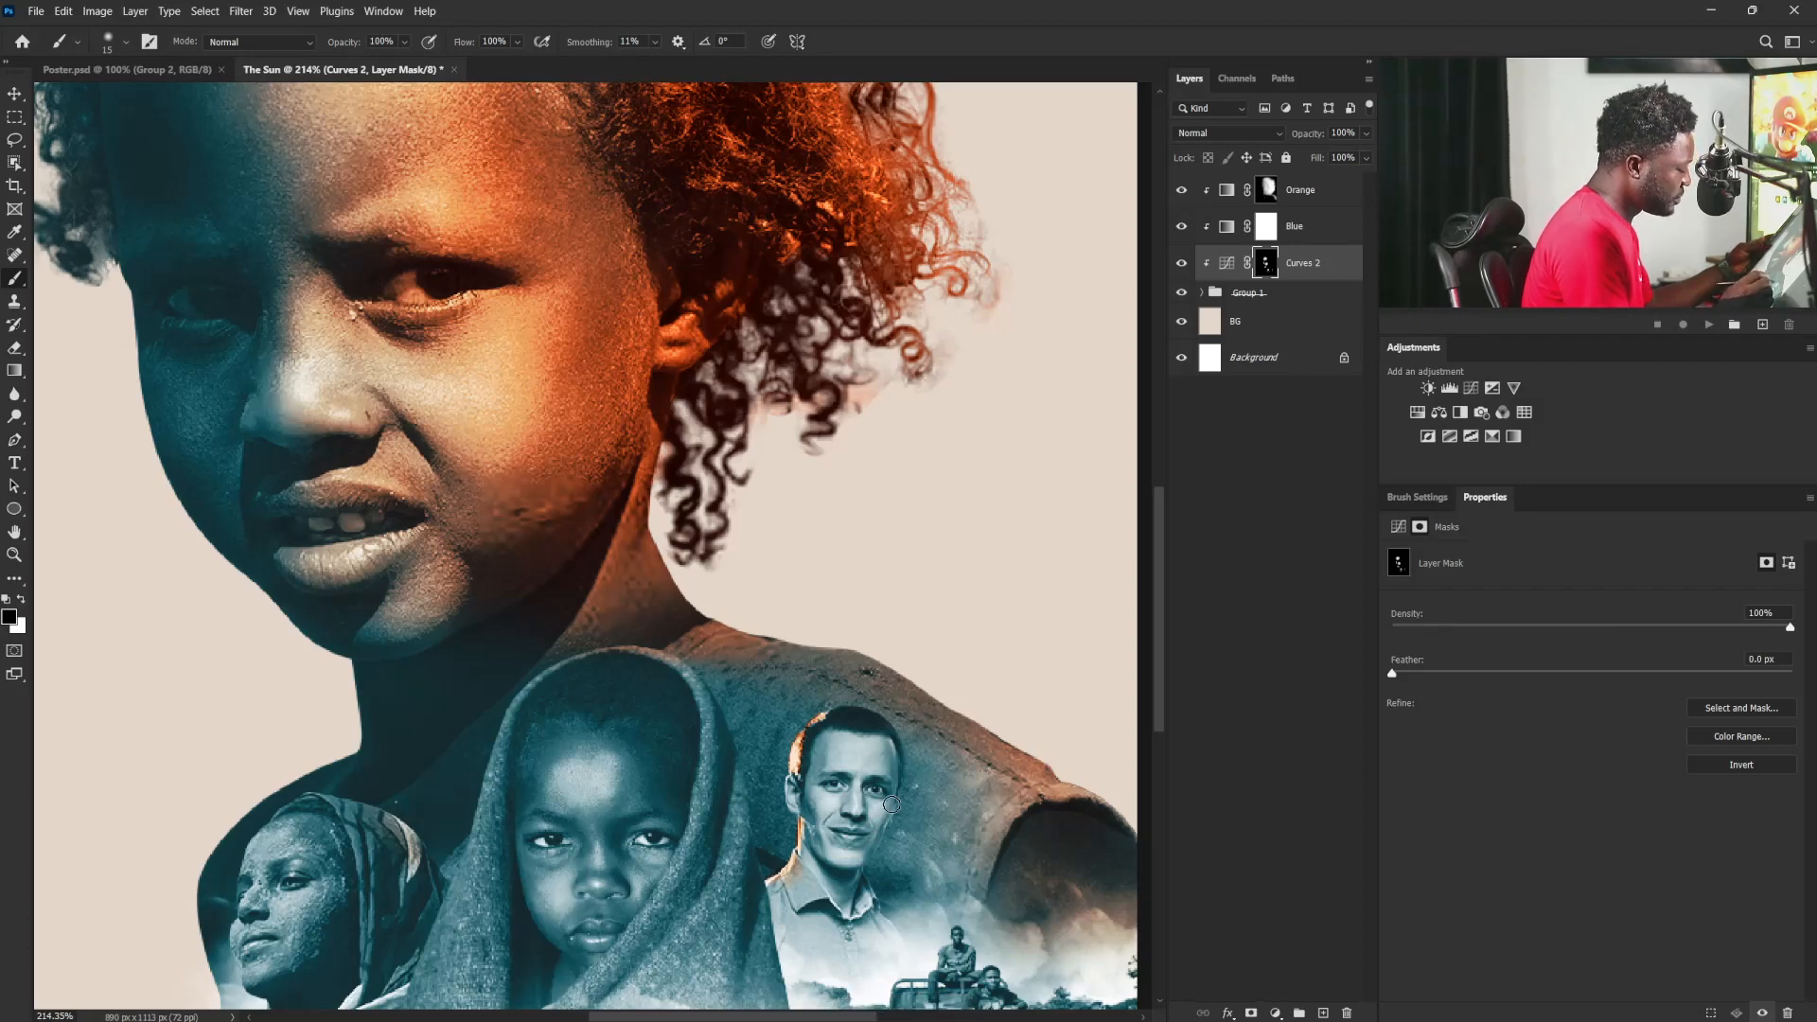
Step: Compare the man's face with Curves 2 hidden and shown, and refine the mask around his chin with a small black brush
click(1181, 265)
click(1181, 265)
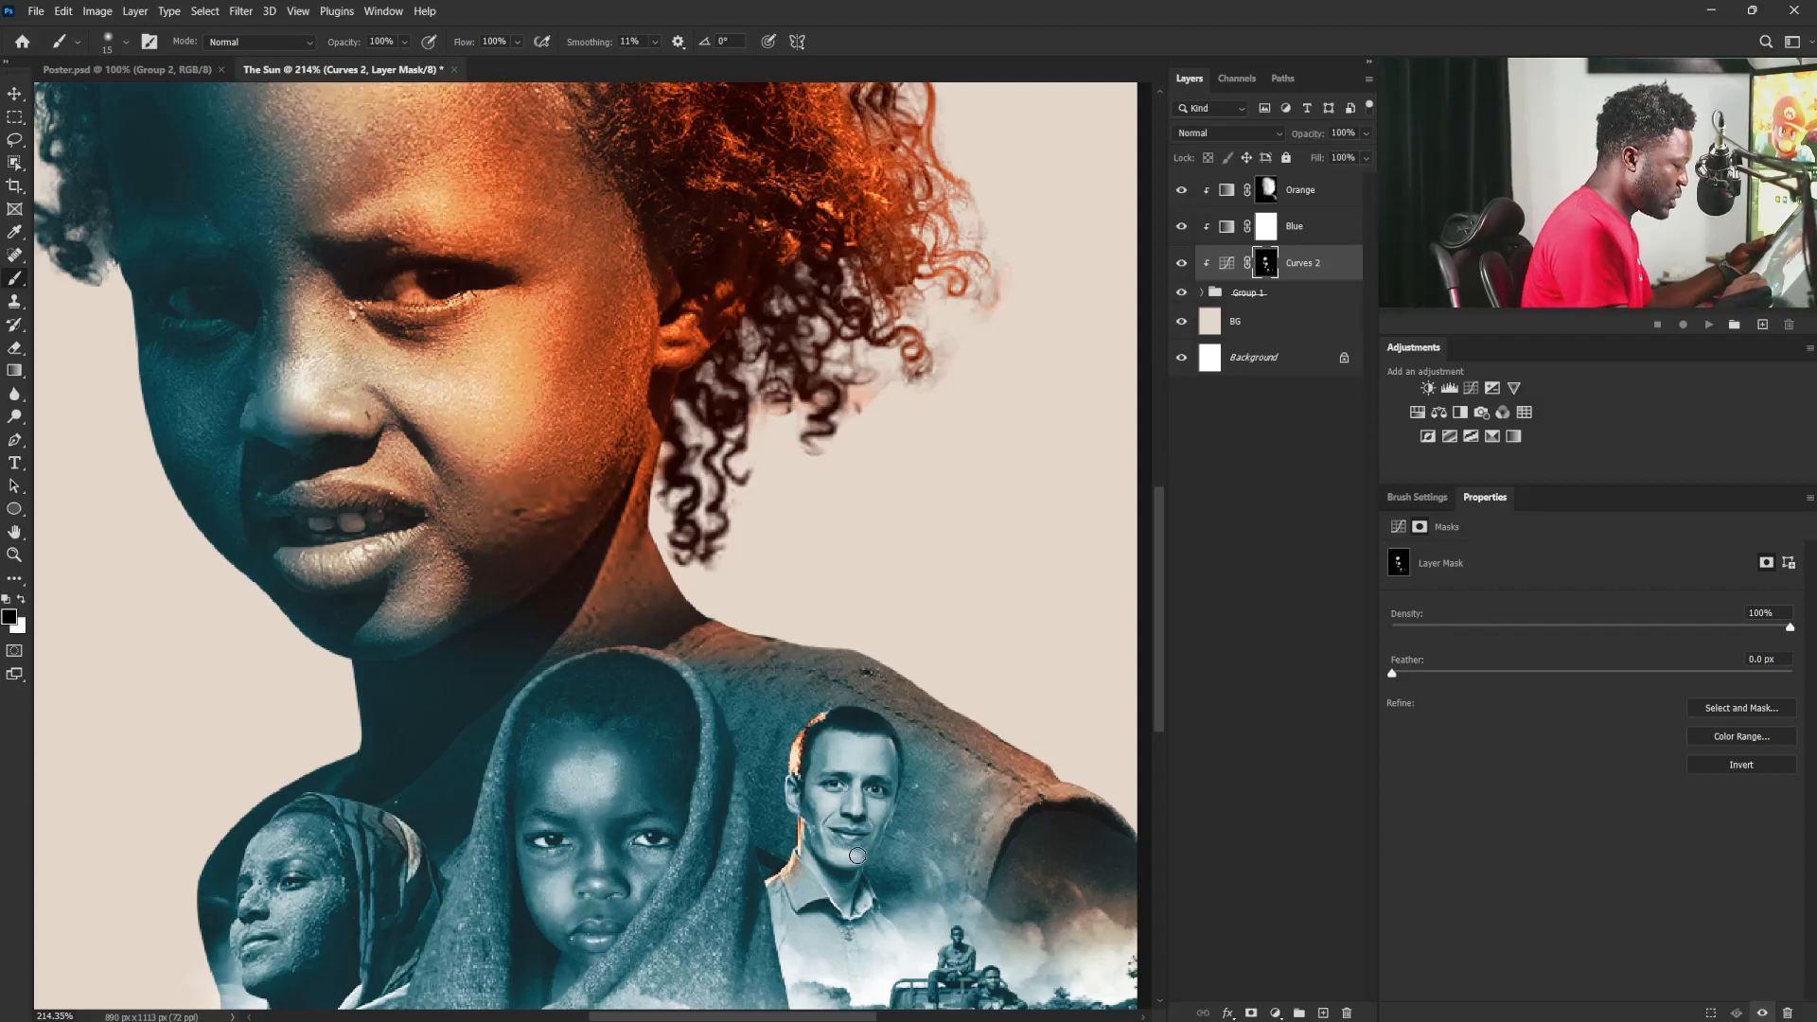
key(bracketright)
key(bracketright)
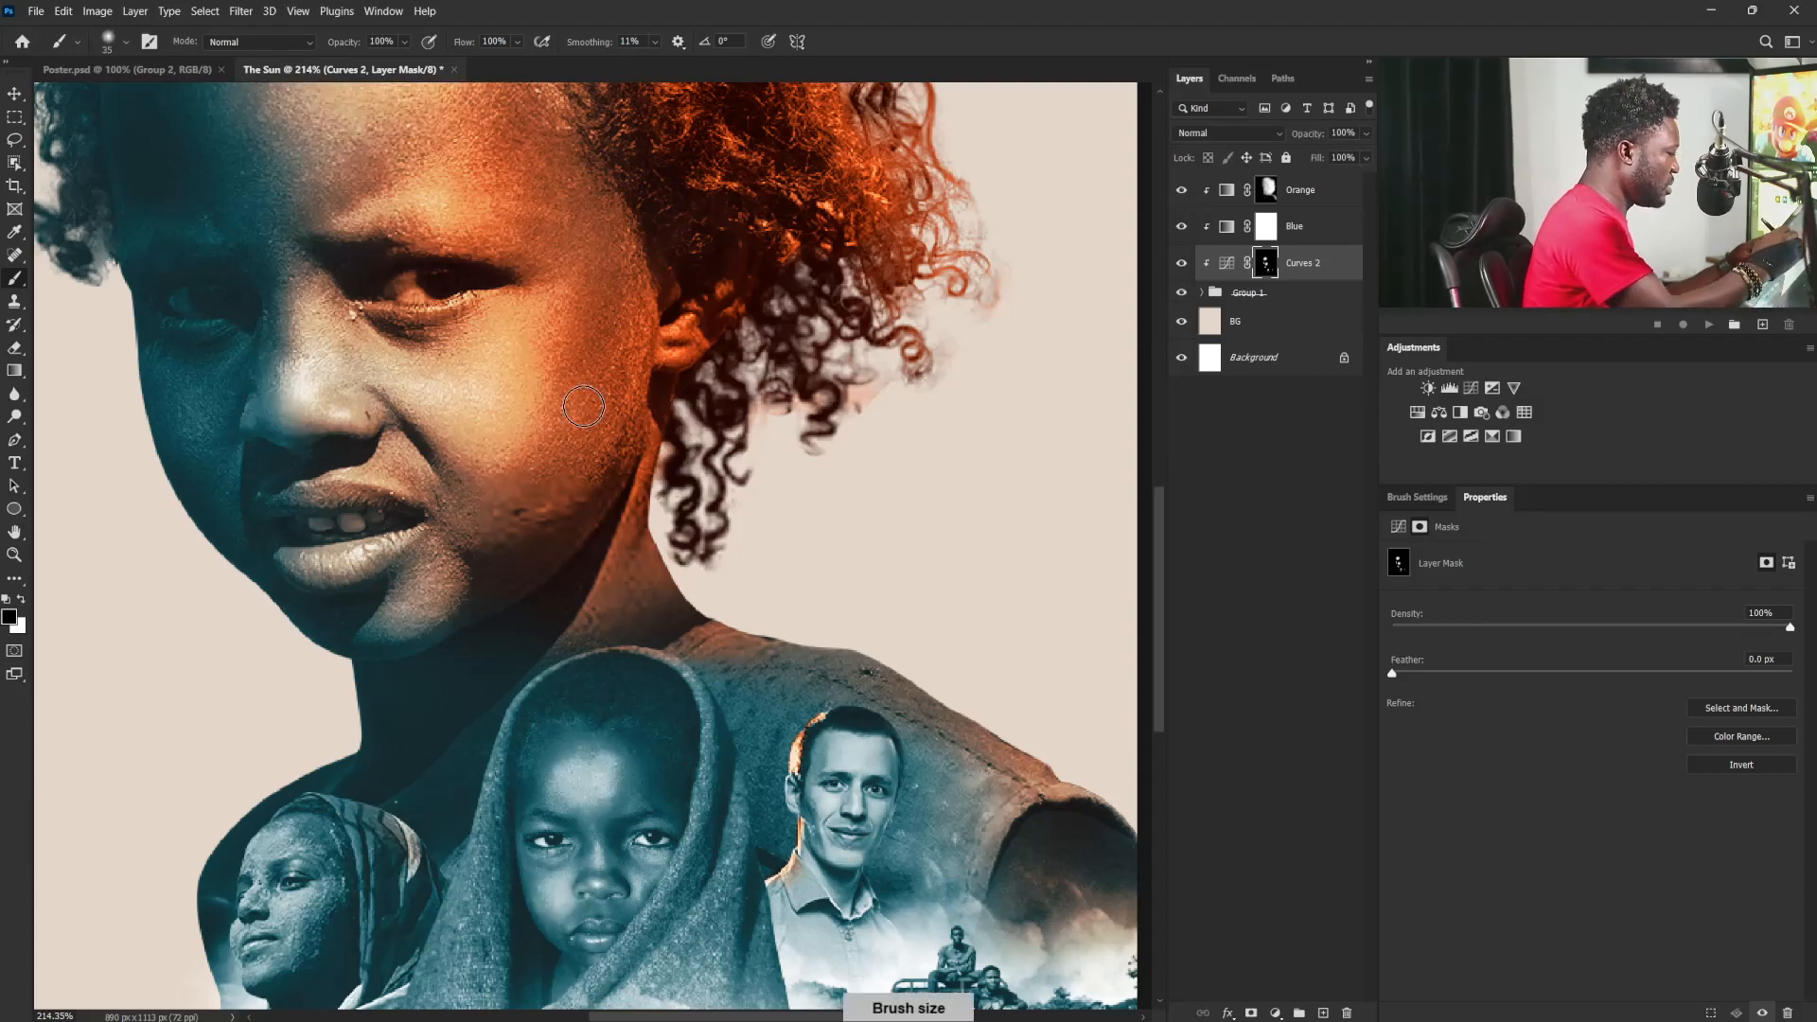
Step: Undo the last mask stroke and paint white on the Curves 2 mask over the large portrait's cheek and forehead with a soft brush
key(bracketright)
key(bracketright)
key(bracketright)
key(bracketright)
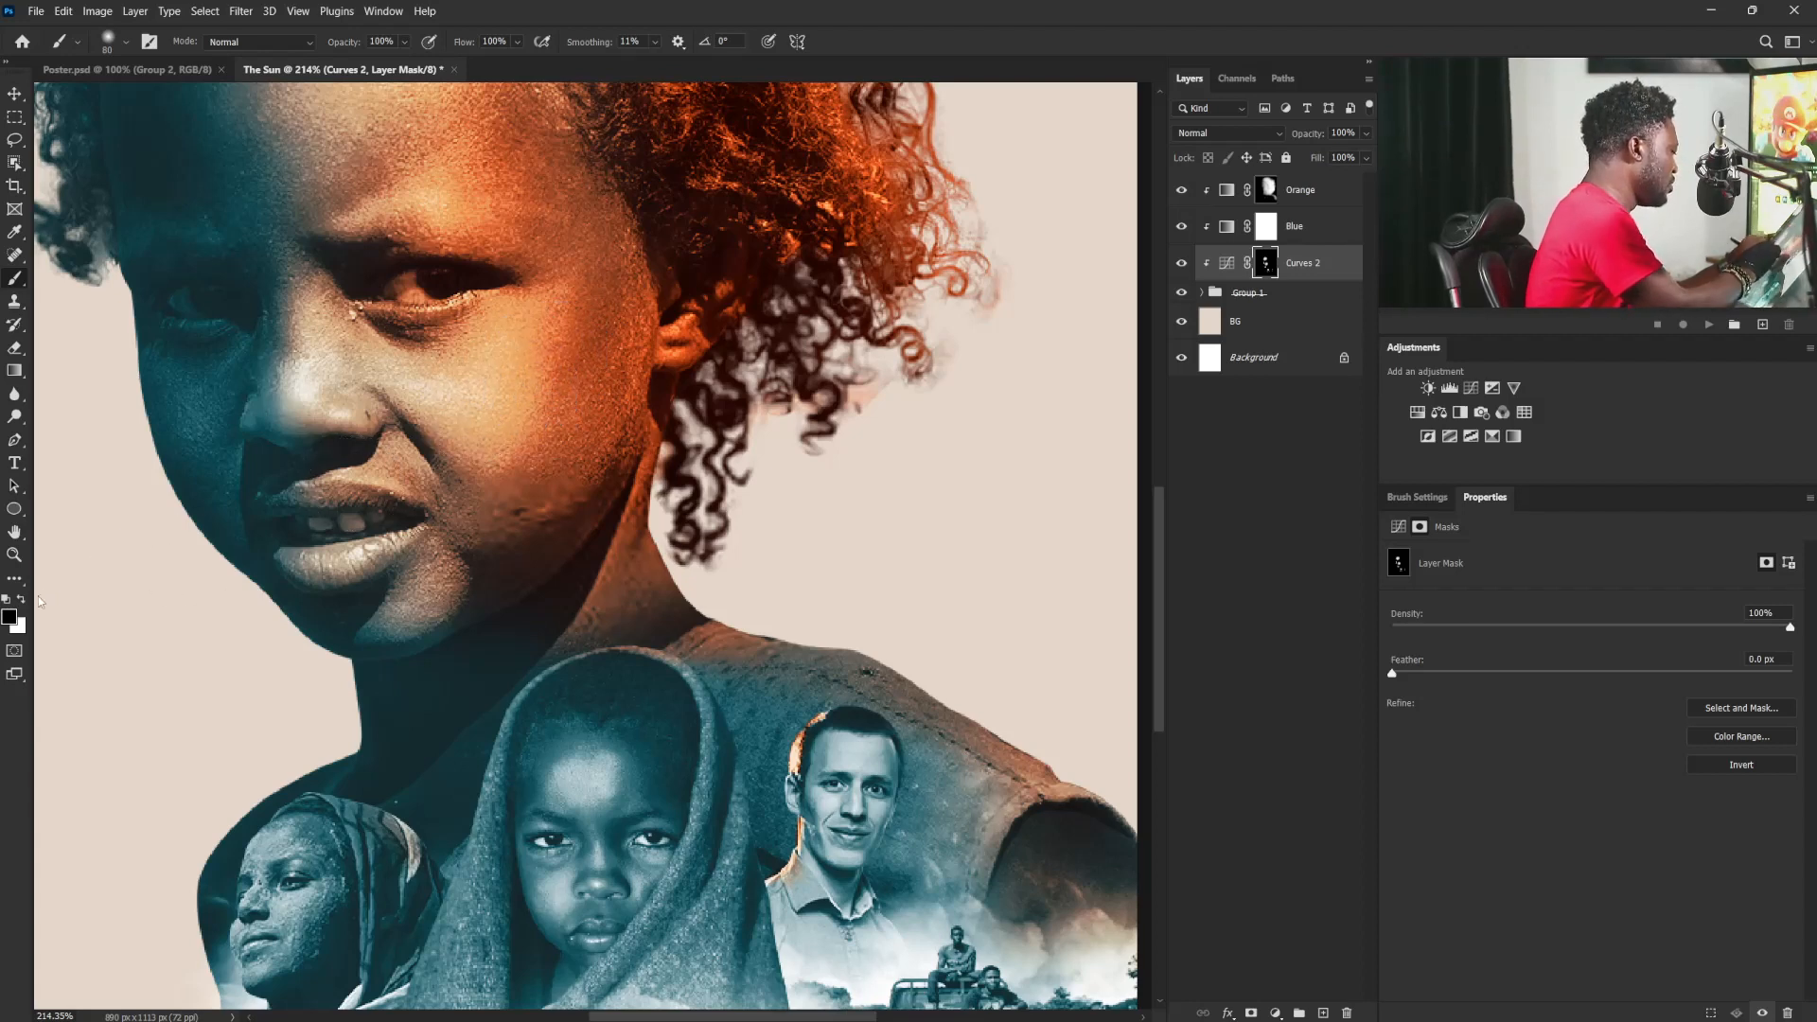
key(ctrl+z)
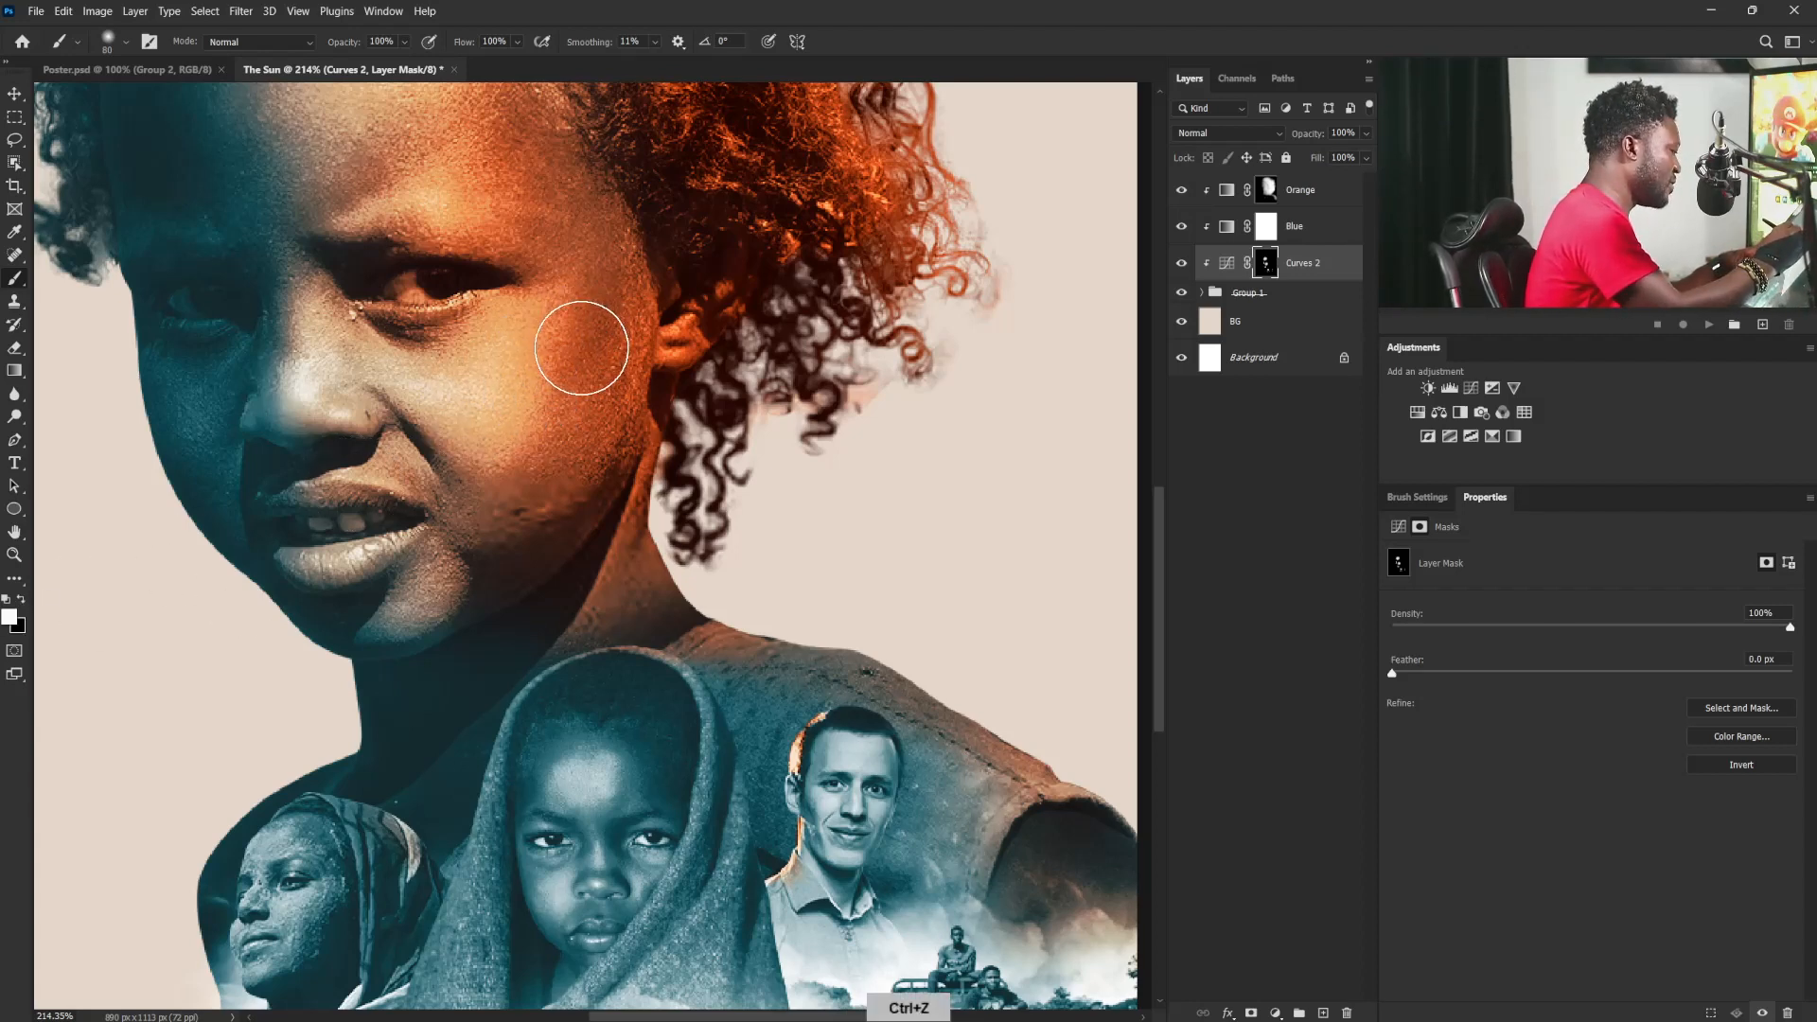
key(x)
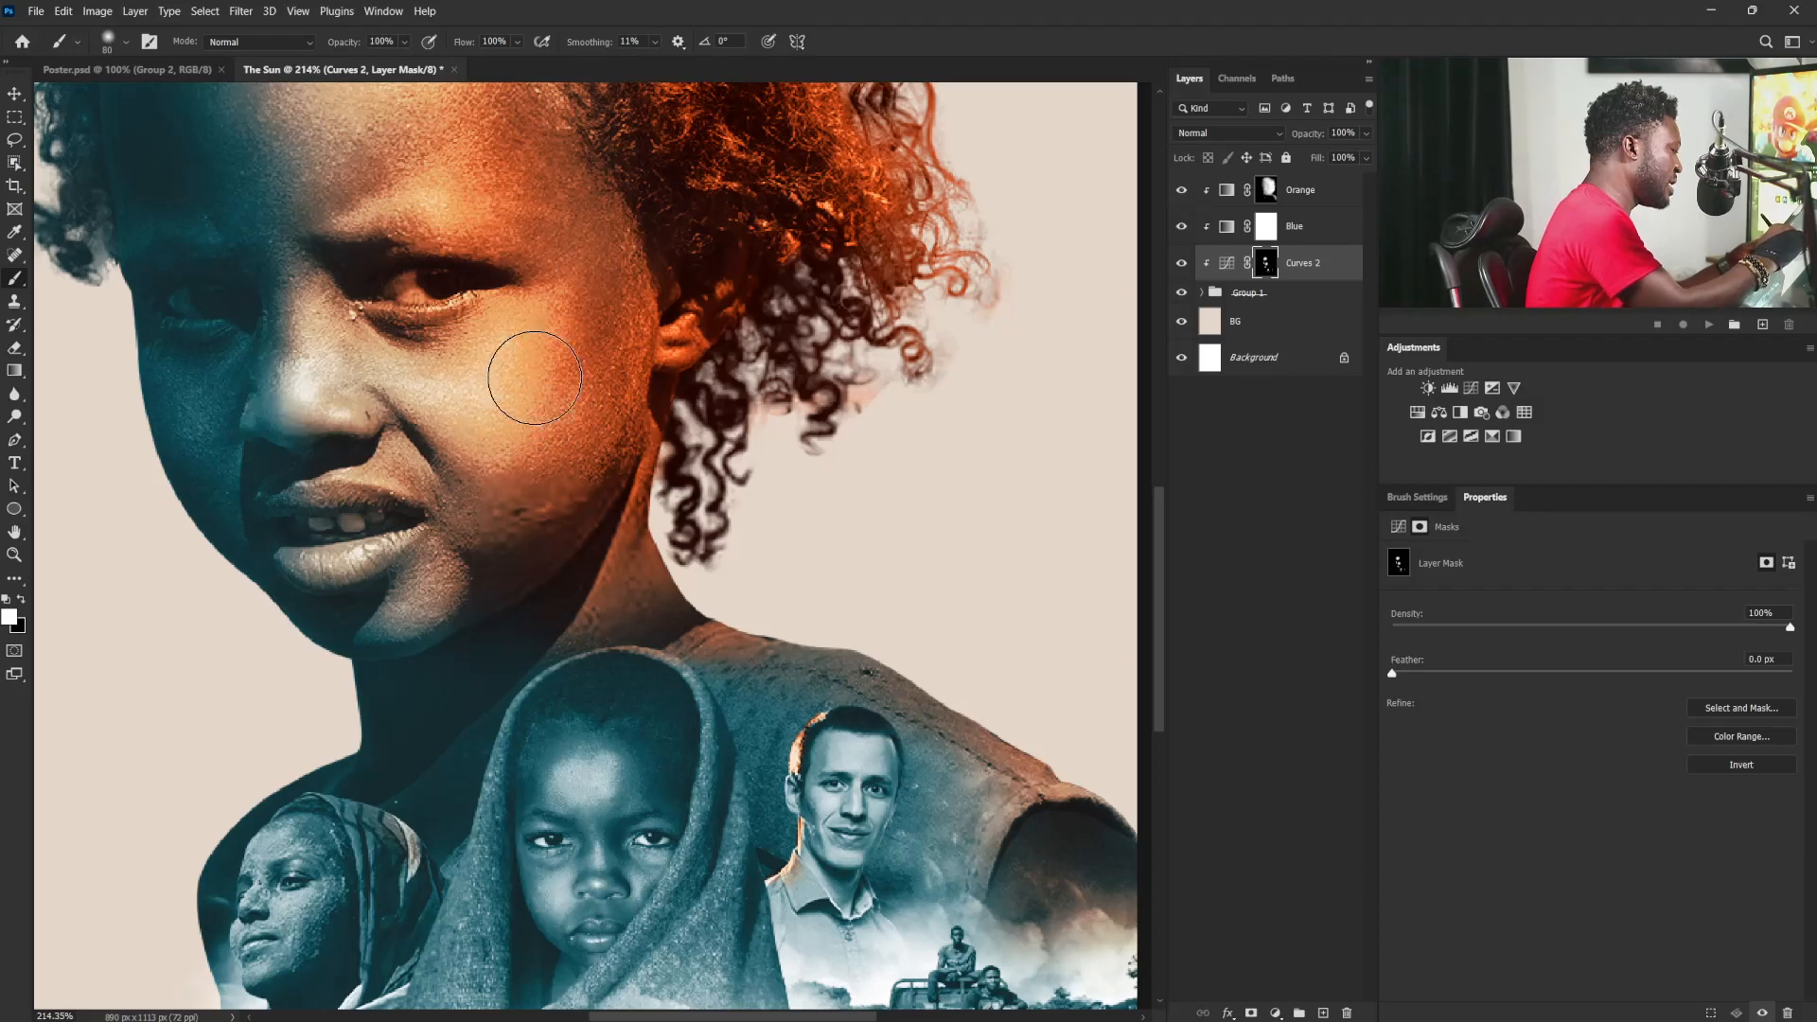
mouse_move(524, 385)
mouse_down()
mouse_move(636, 342)
mouse_move(716, 504)
mouse_move(878, 626)
mouse_up()
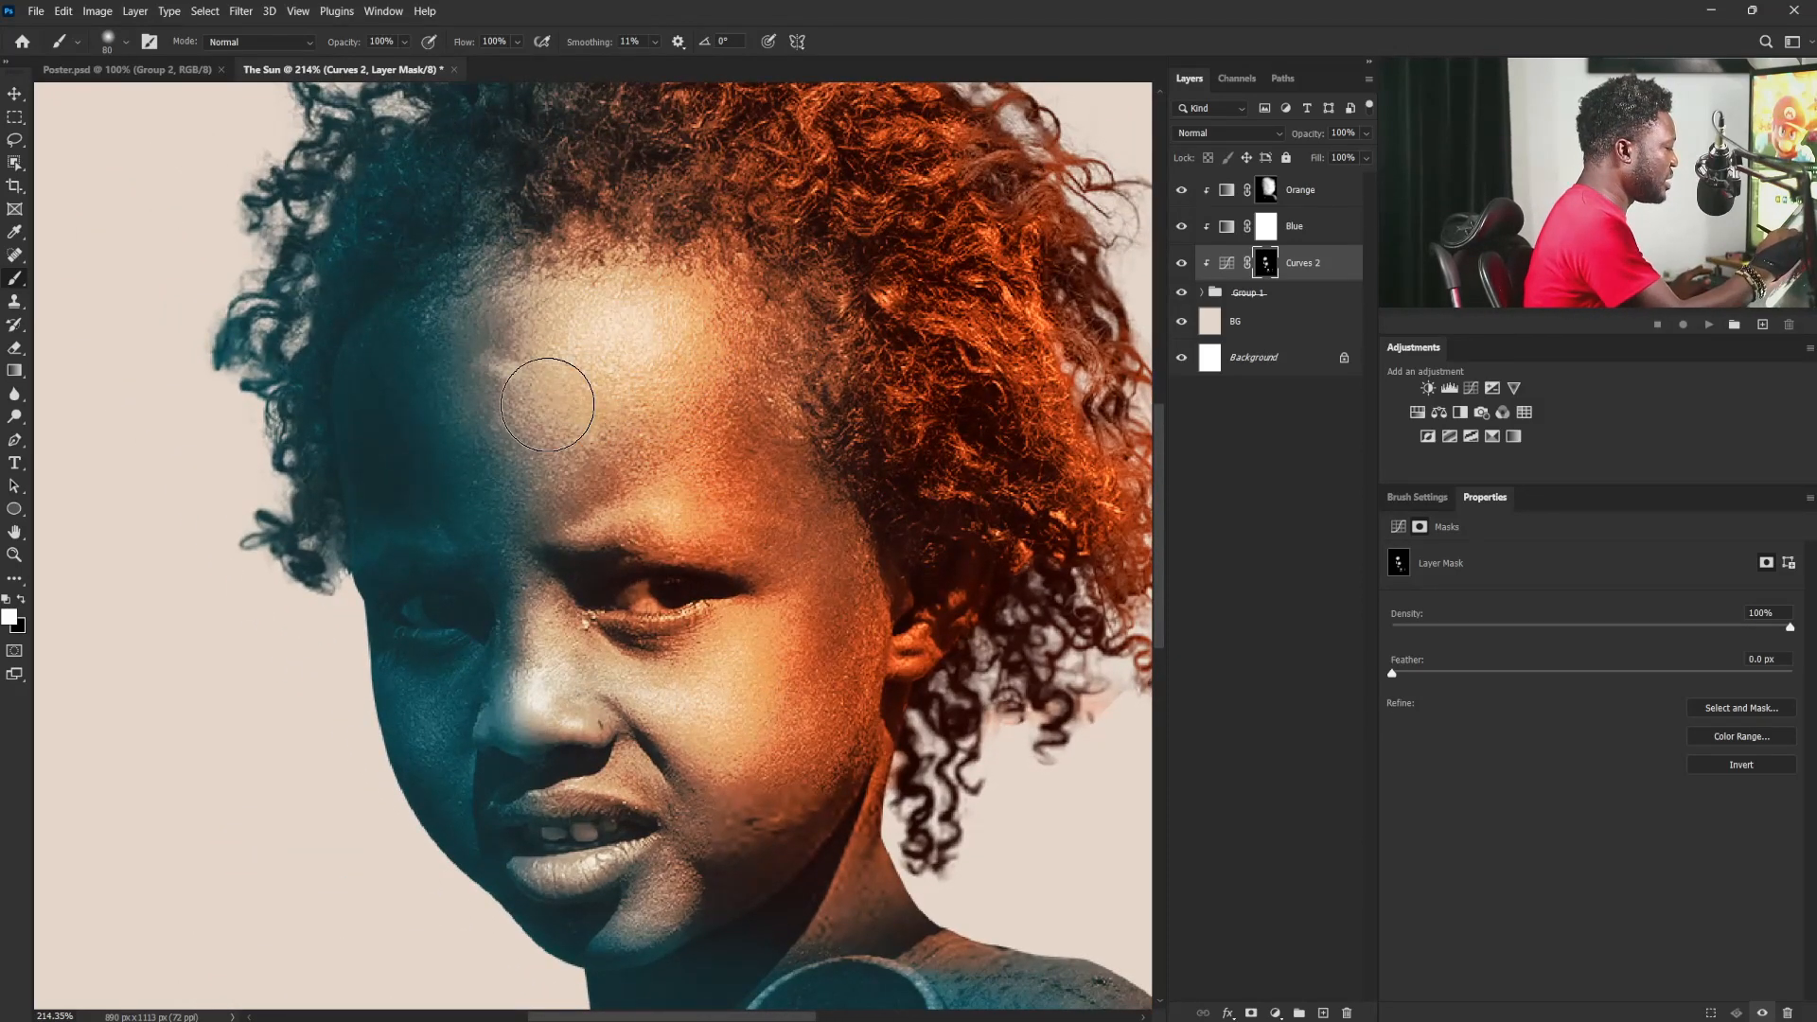
drag(803, 714, 719, 715)
drag(814, 775, 762, 507)
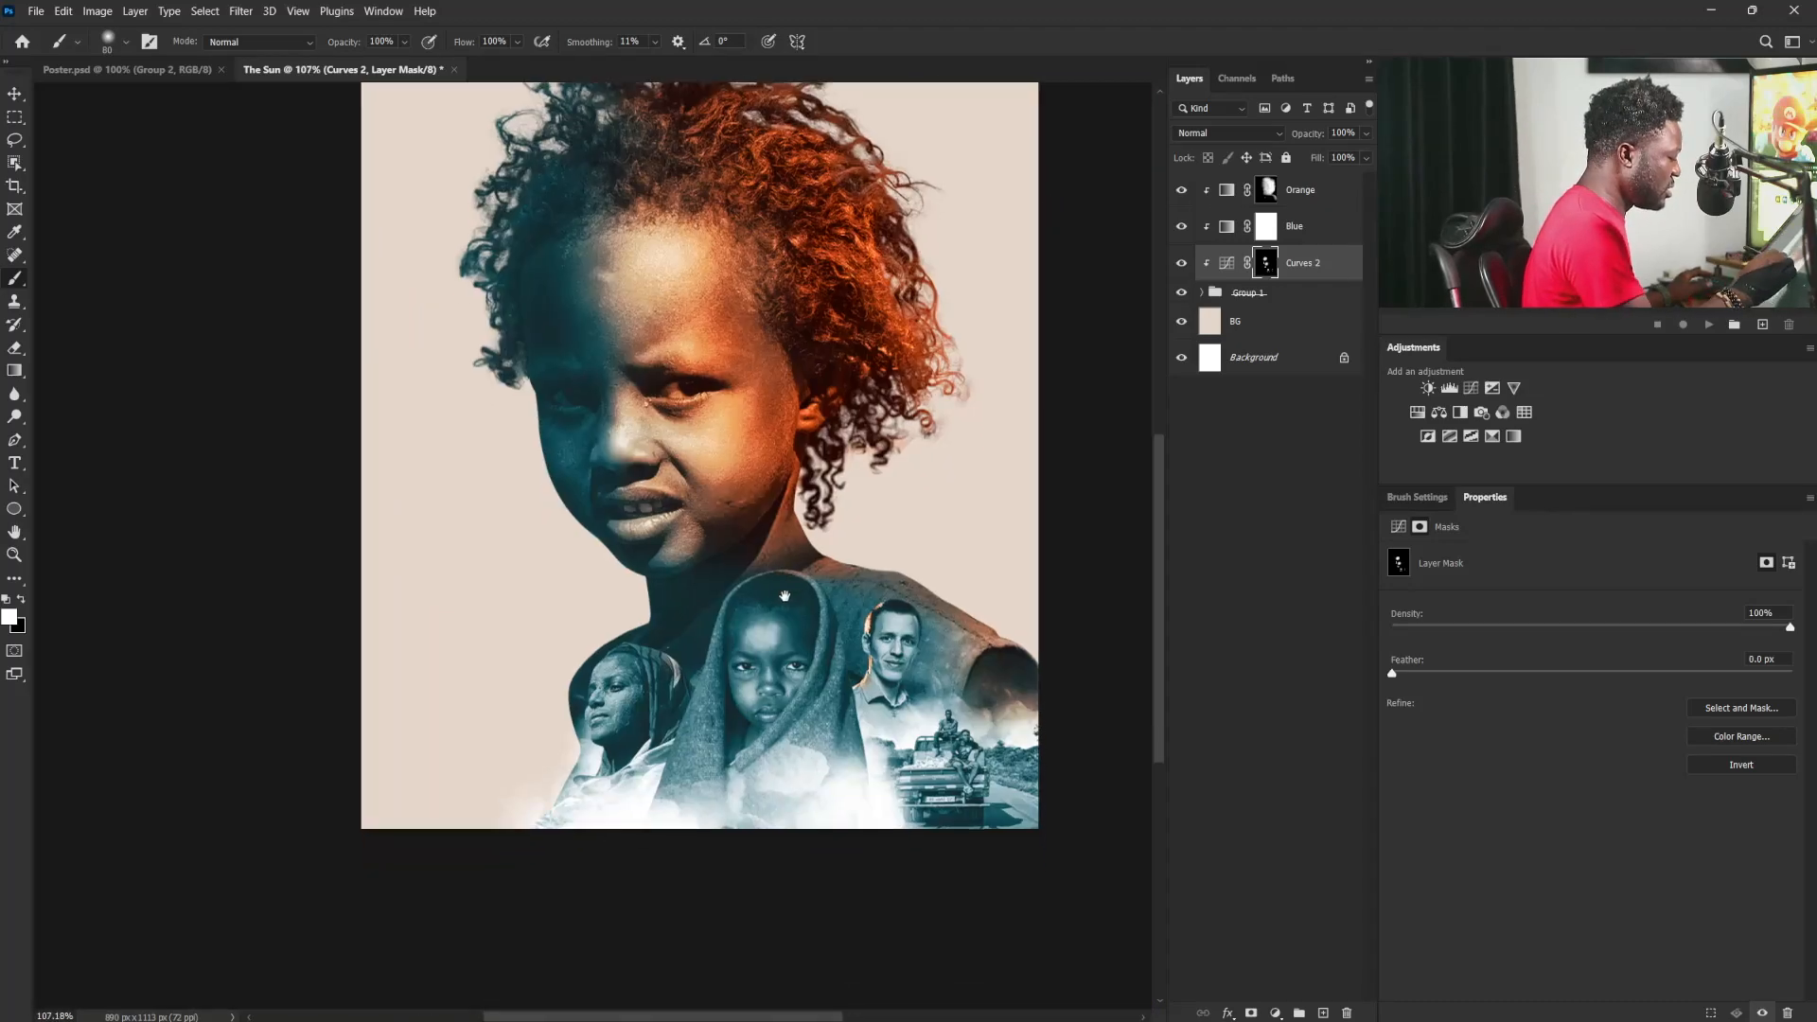
drag(866, 656, 867, 800)
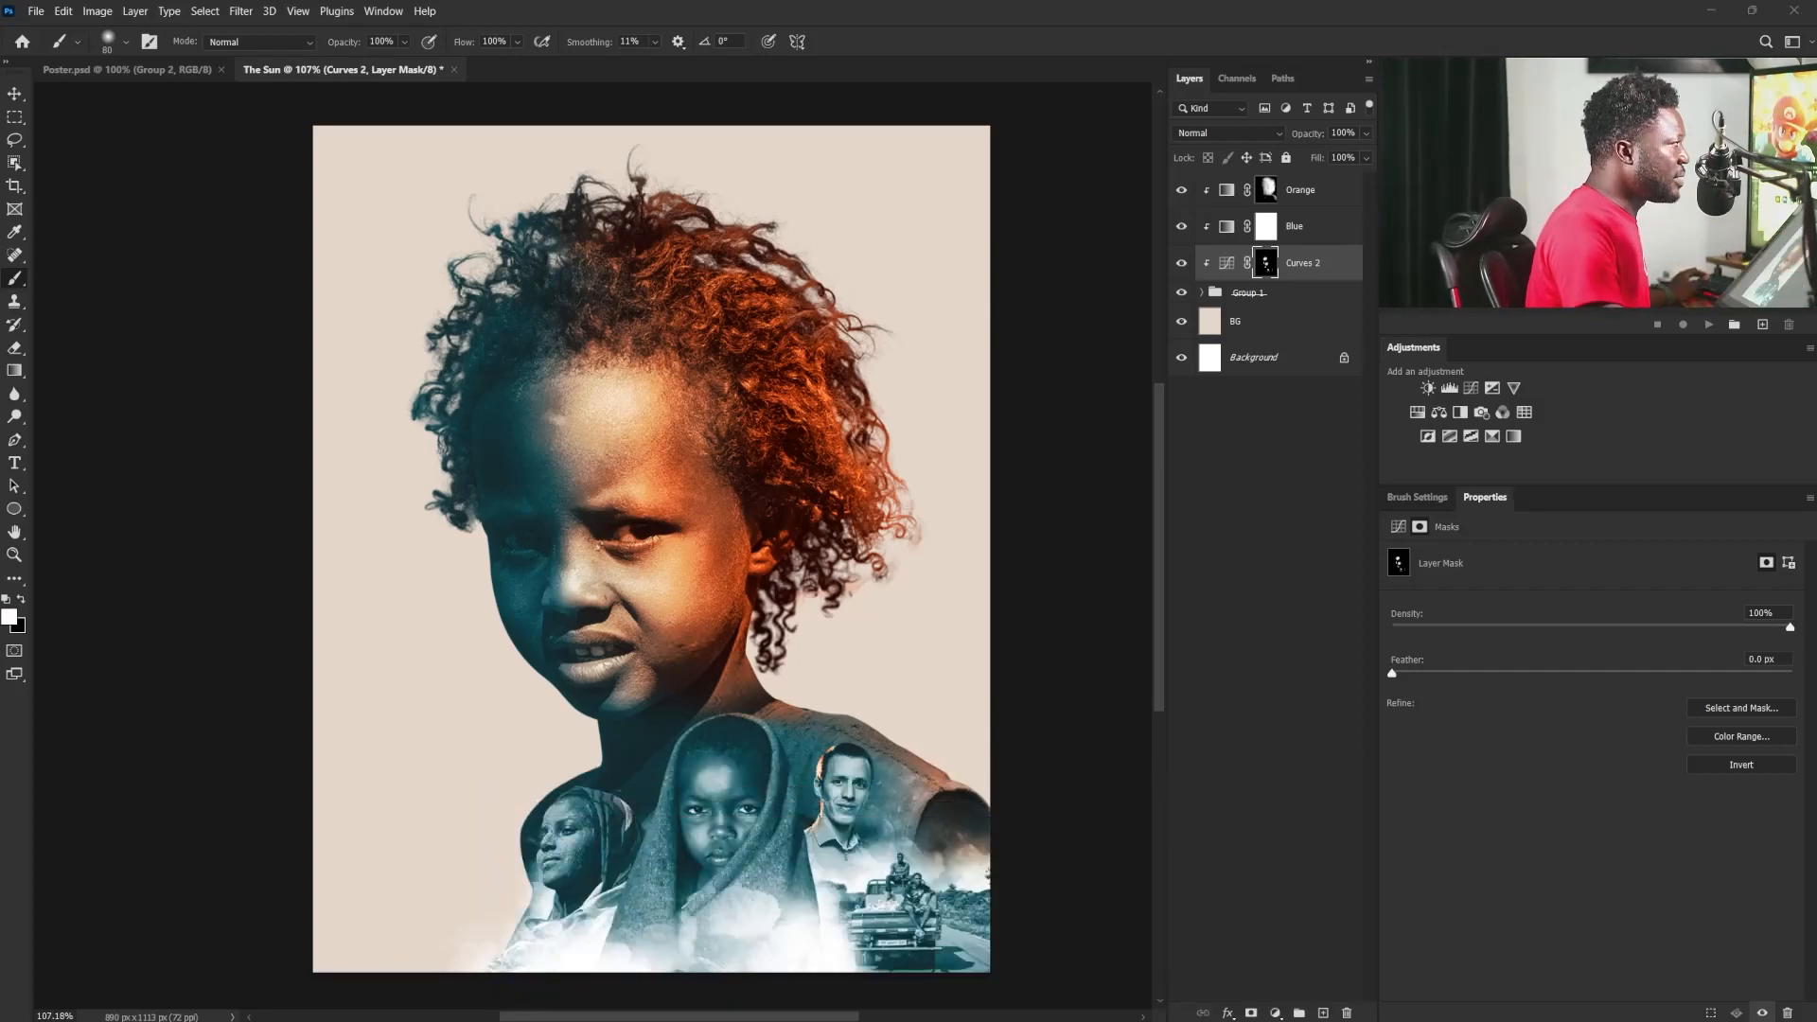
Step: Add a clipped Hue/Saturation adjustment above the Orange layer with saturation -71, and invert its mask to black
click(1315, 199)
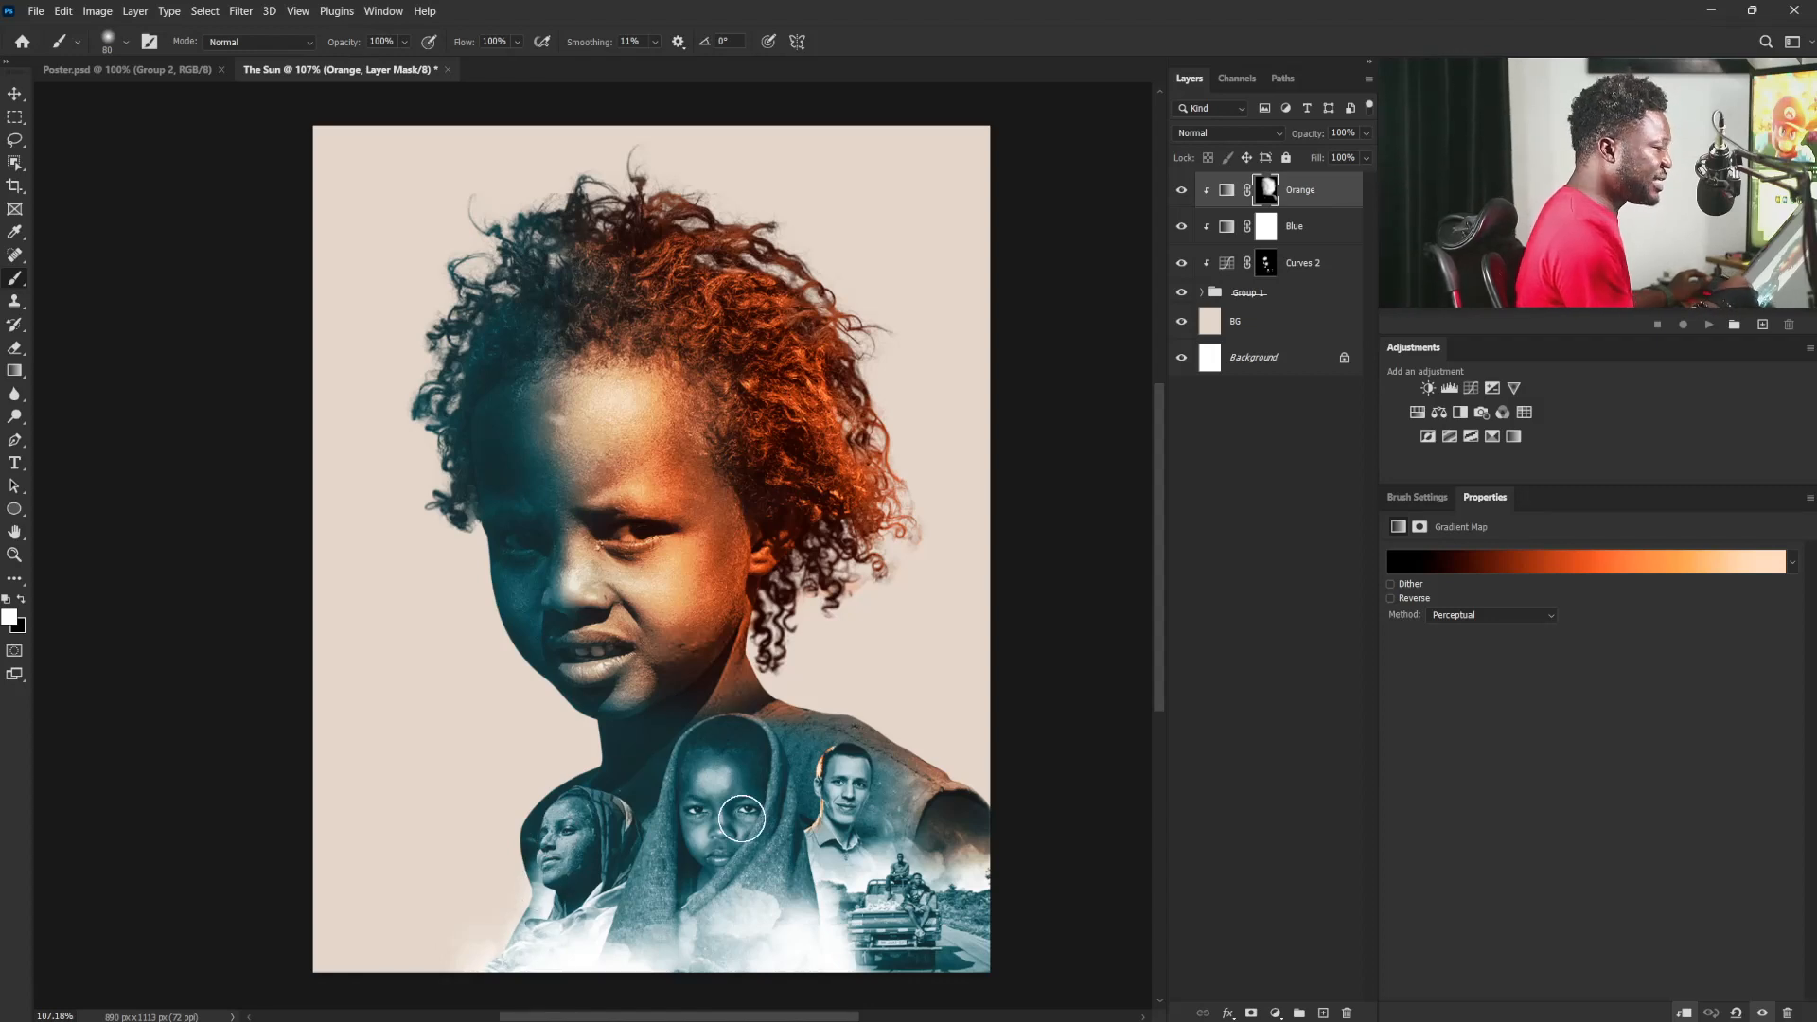
click(1415, 410)
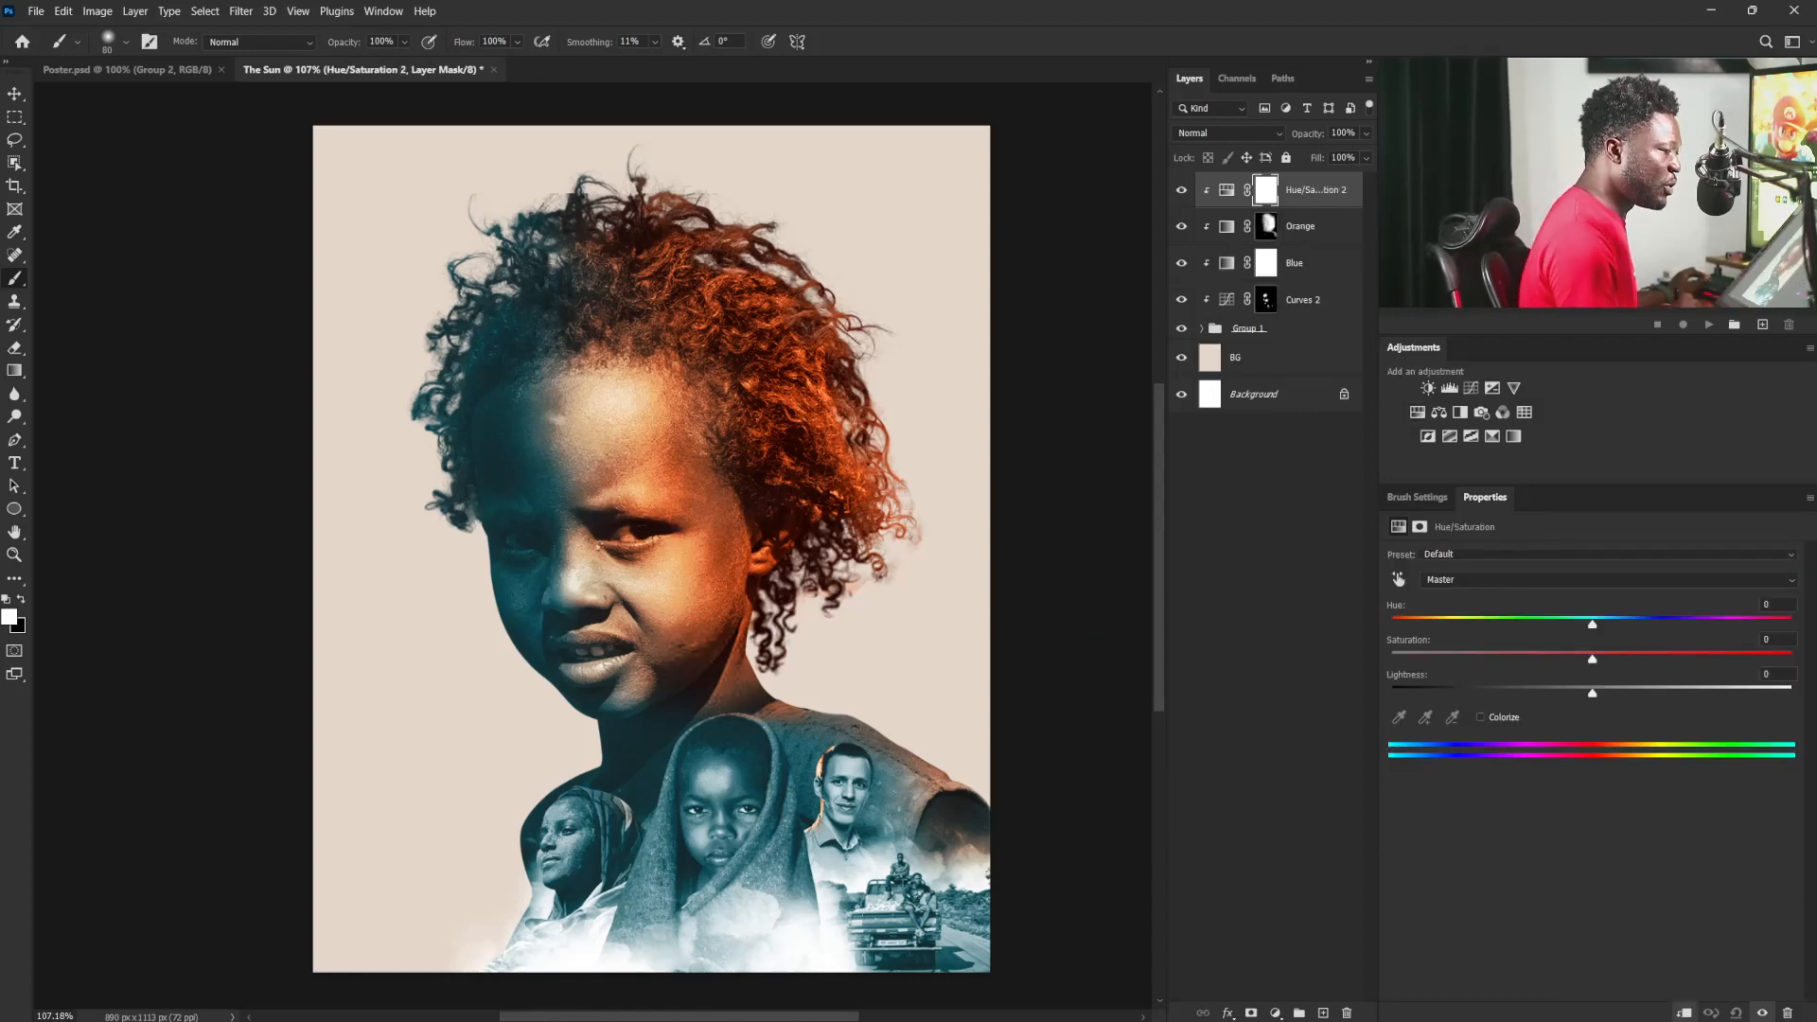
drag(1577, 665, 1481, 667)
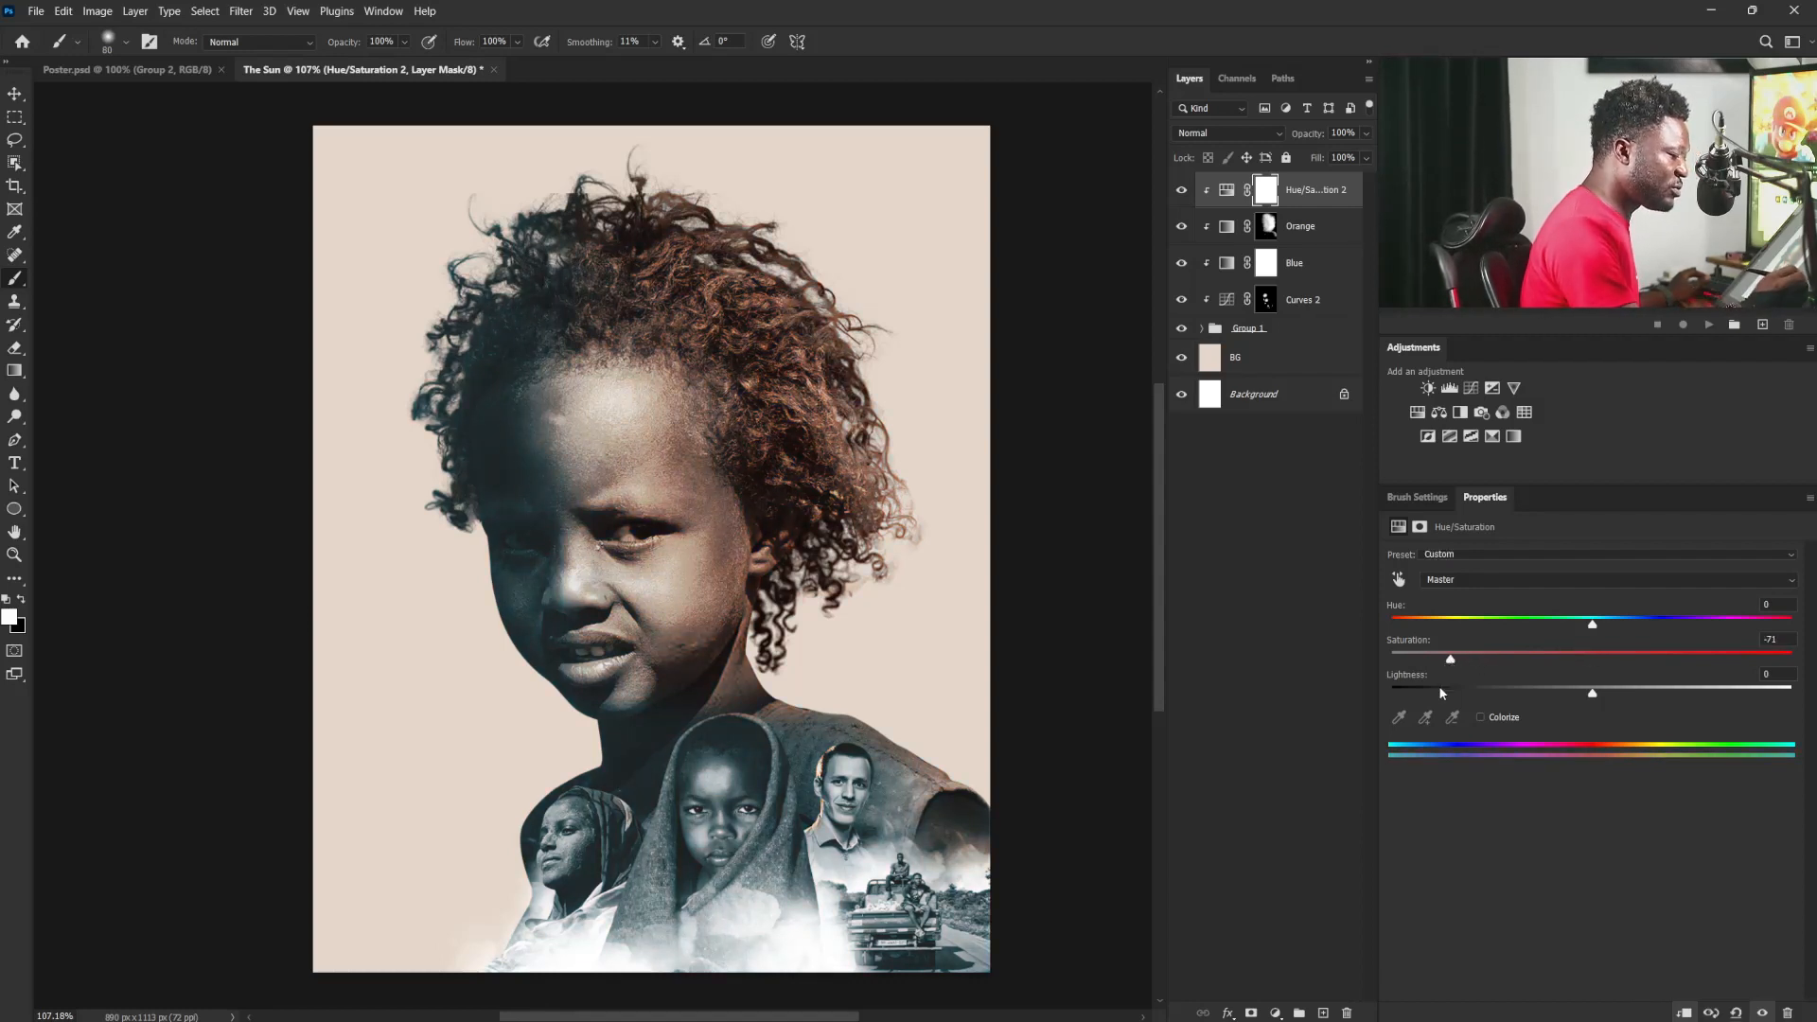
click(1265, 196)
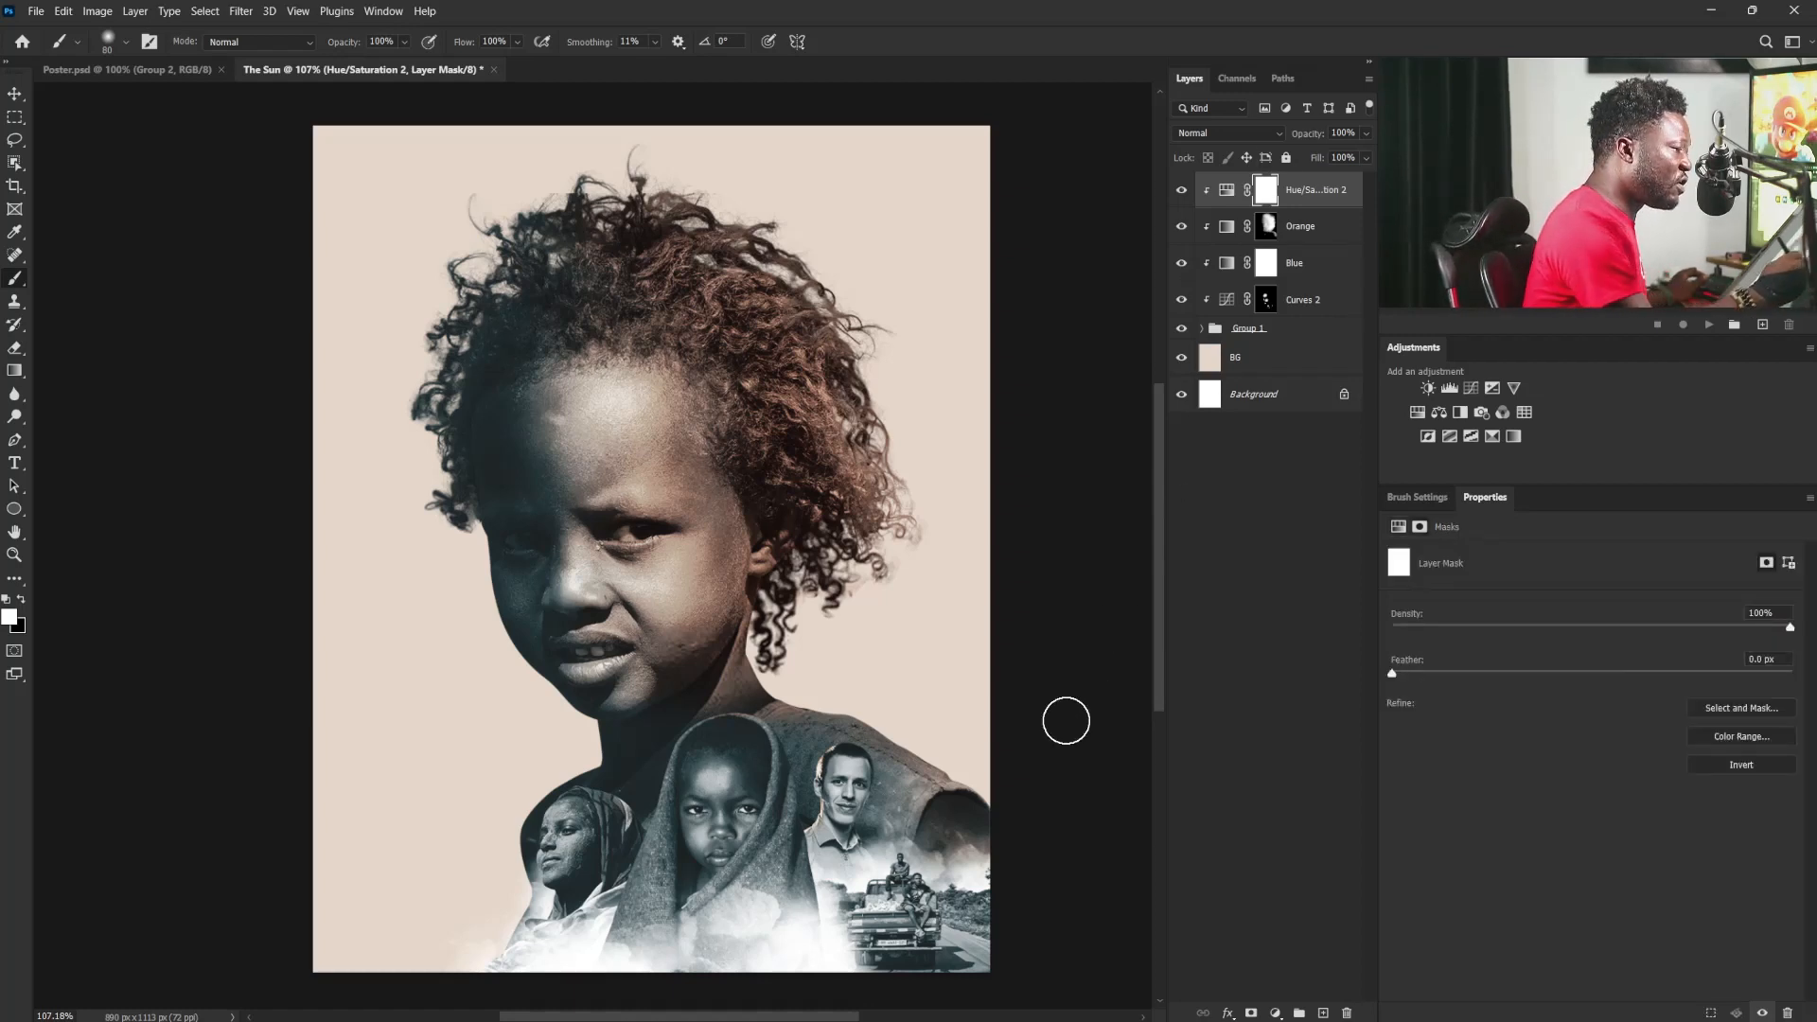
key(ctrl+i)
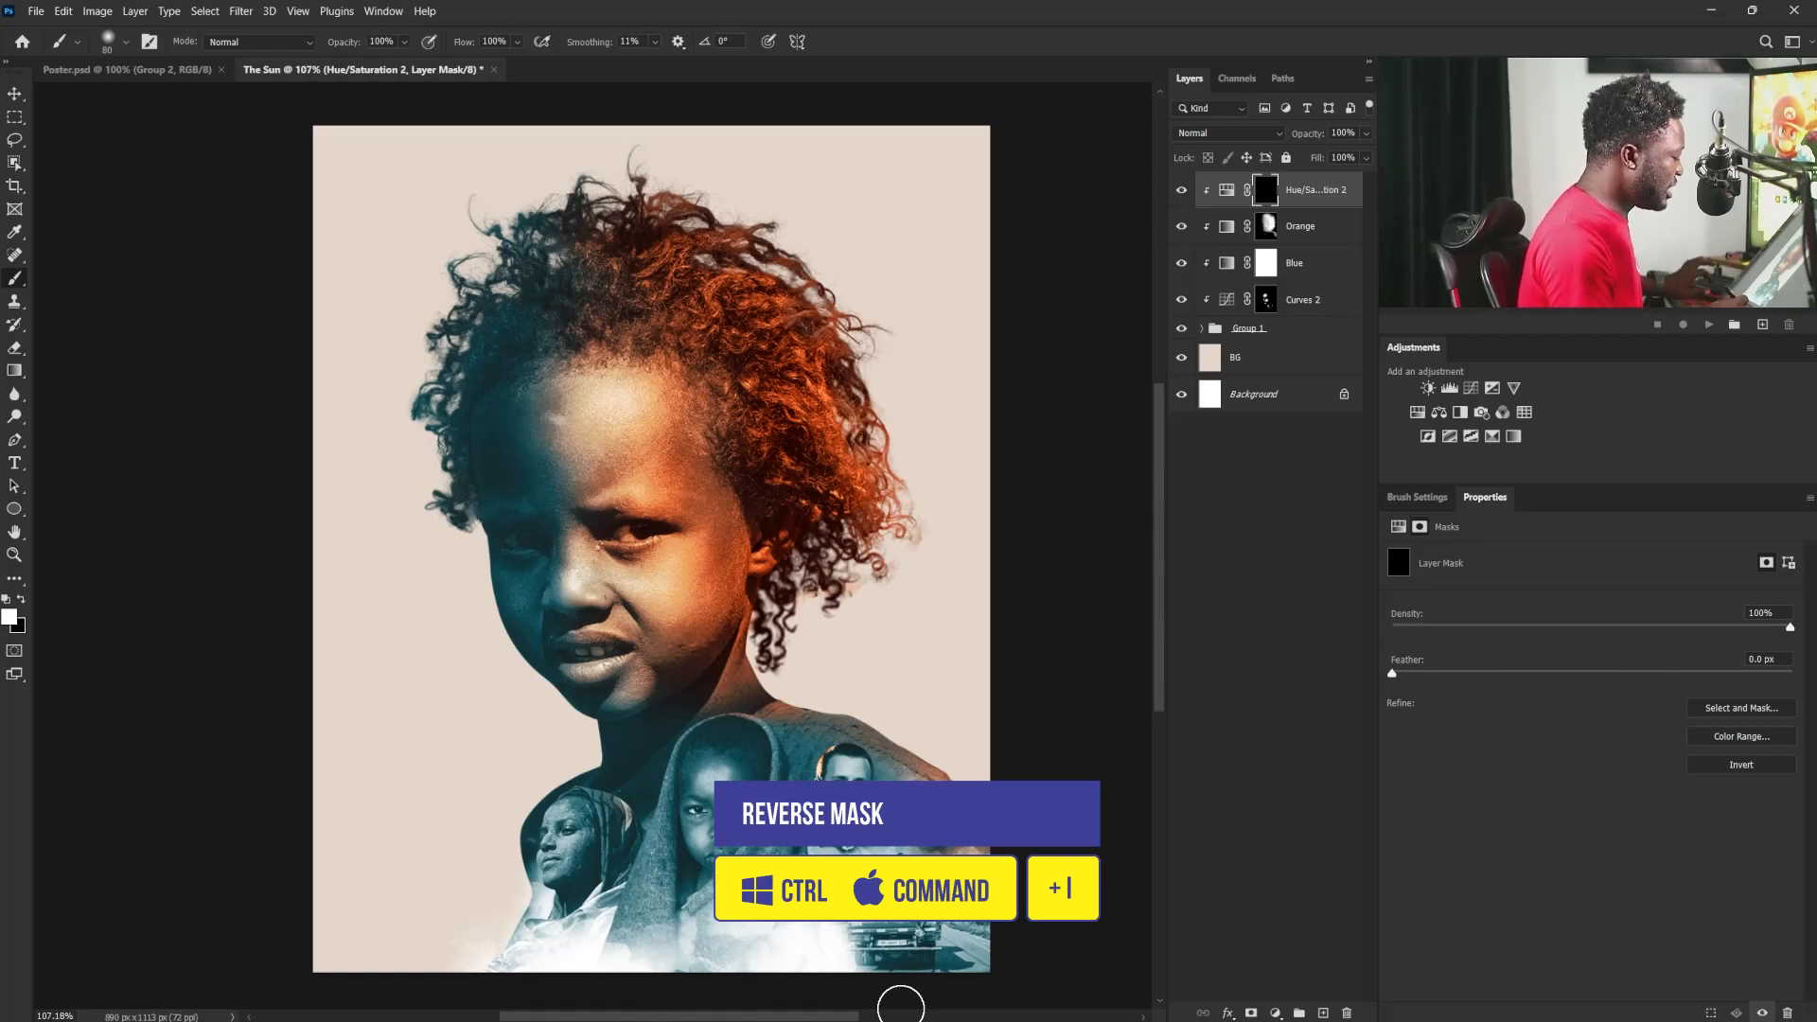
Step: Paint white on the Hue/Saturation 2 mask over the veiled woman with a soft brush about 250 px wide to desaturate her
key(bracketright)
key(bracketright)
key(bracketright)
key(bracketright)
key(bracketright)
key(bracketright)
key(bracketright)
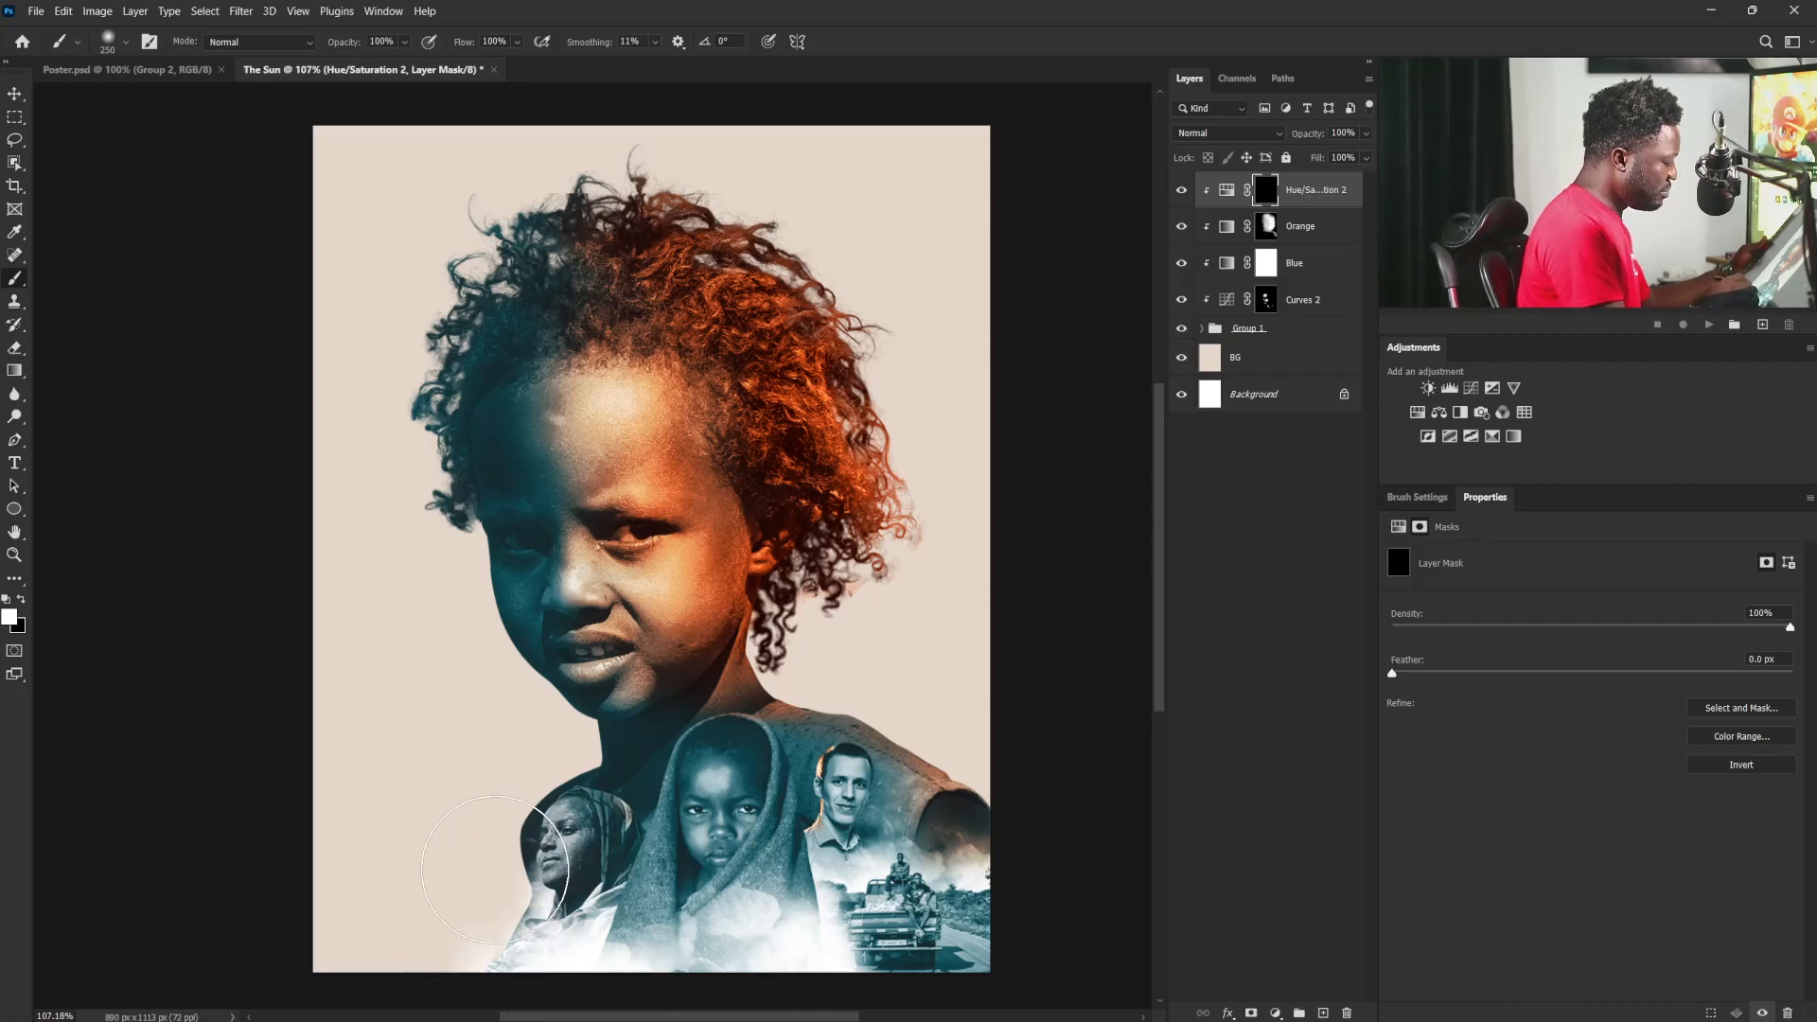
mouse_move(523, 811)
mouse_down()
mouse_move(504, 885)
mouse_move(536, 909)
mouse_up()
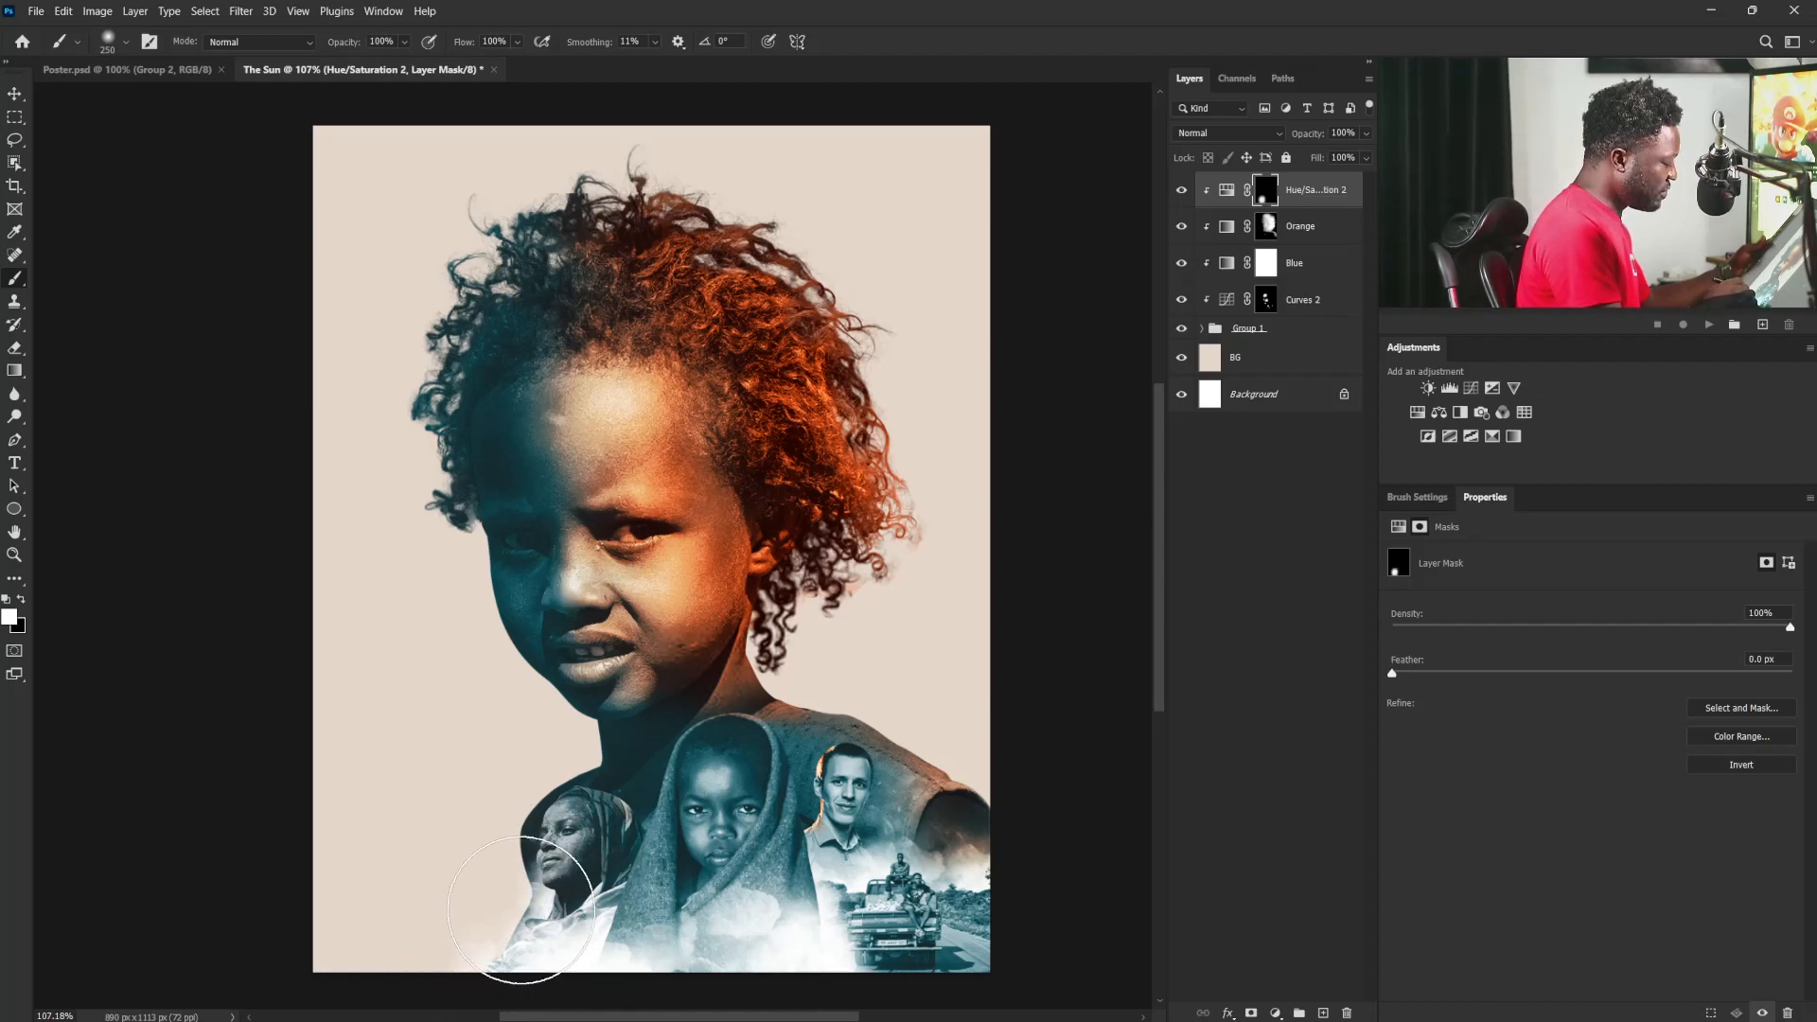
key(bracketleft)
key(bracketleft)
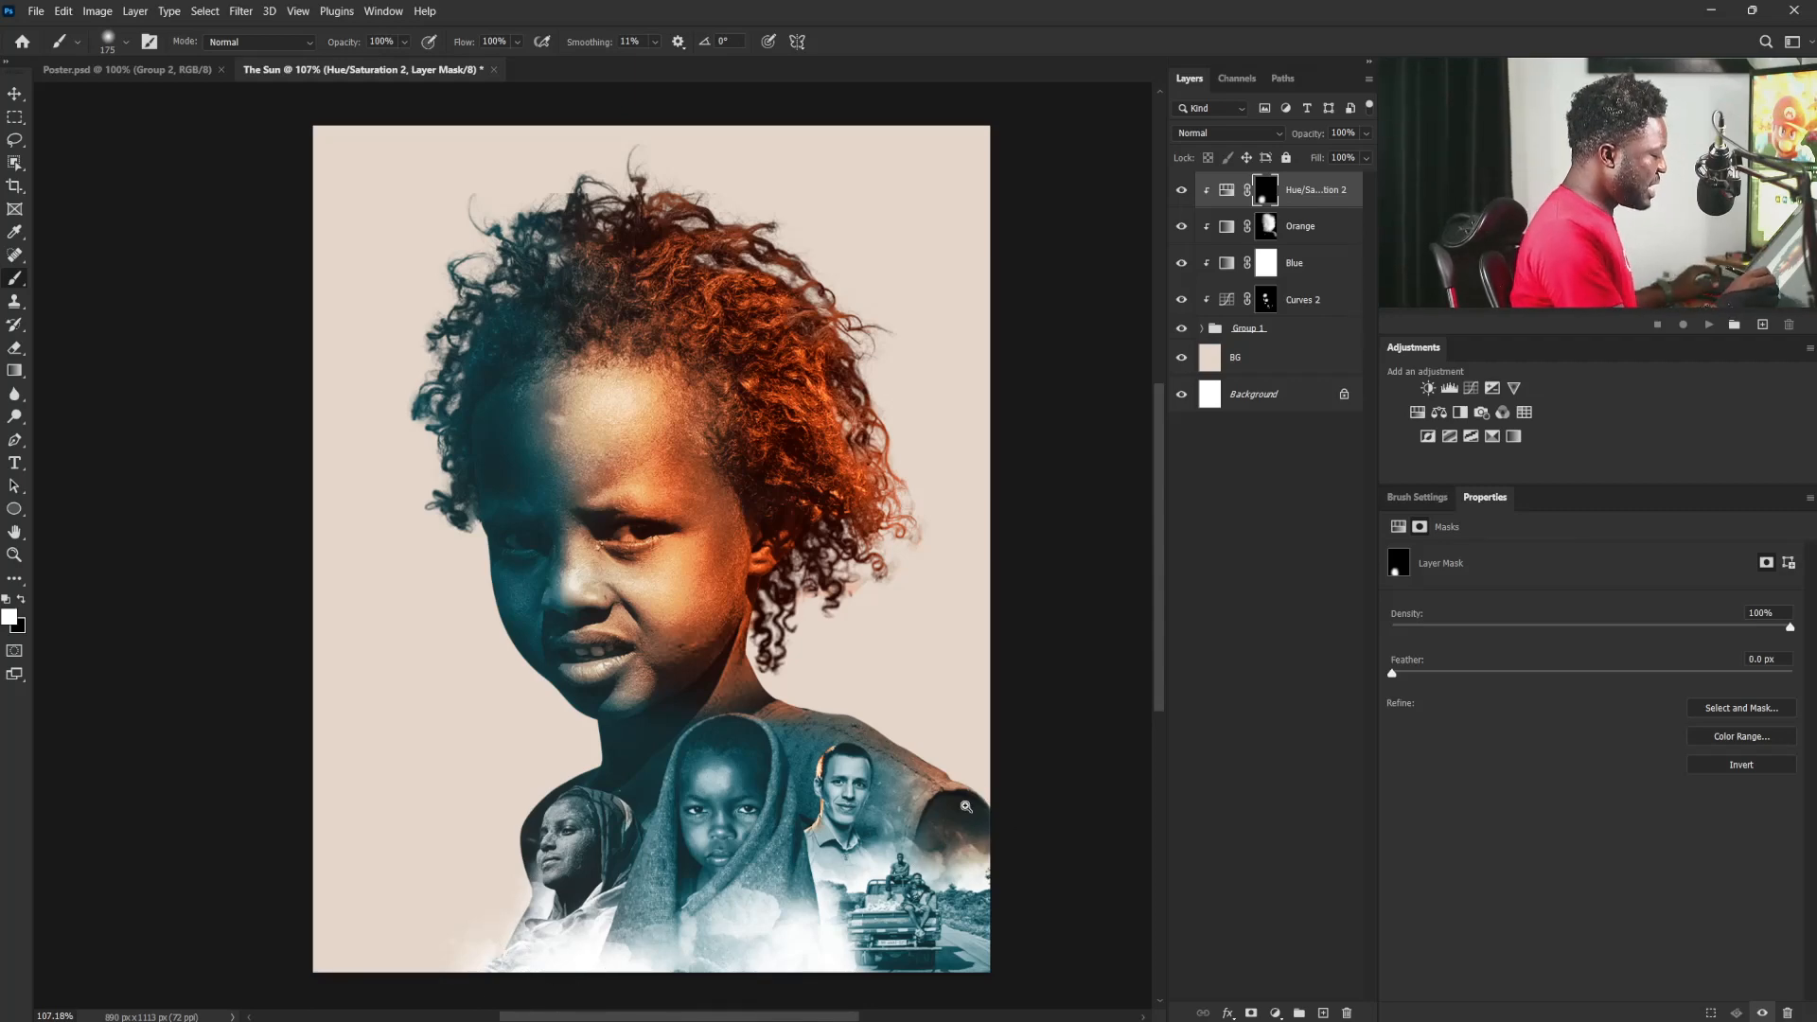
Step: Locate the man's layer in Group 1 and darken it through Levels 1 with midtones 0.57 and output white 242
scroll(965, 806, down, 2)
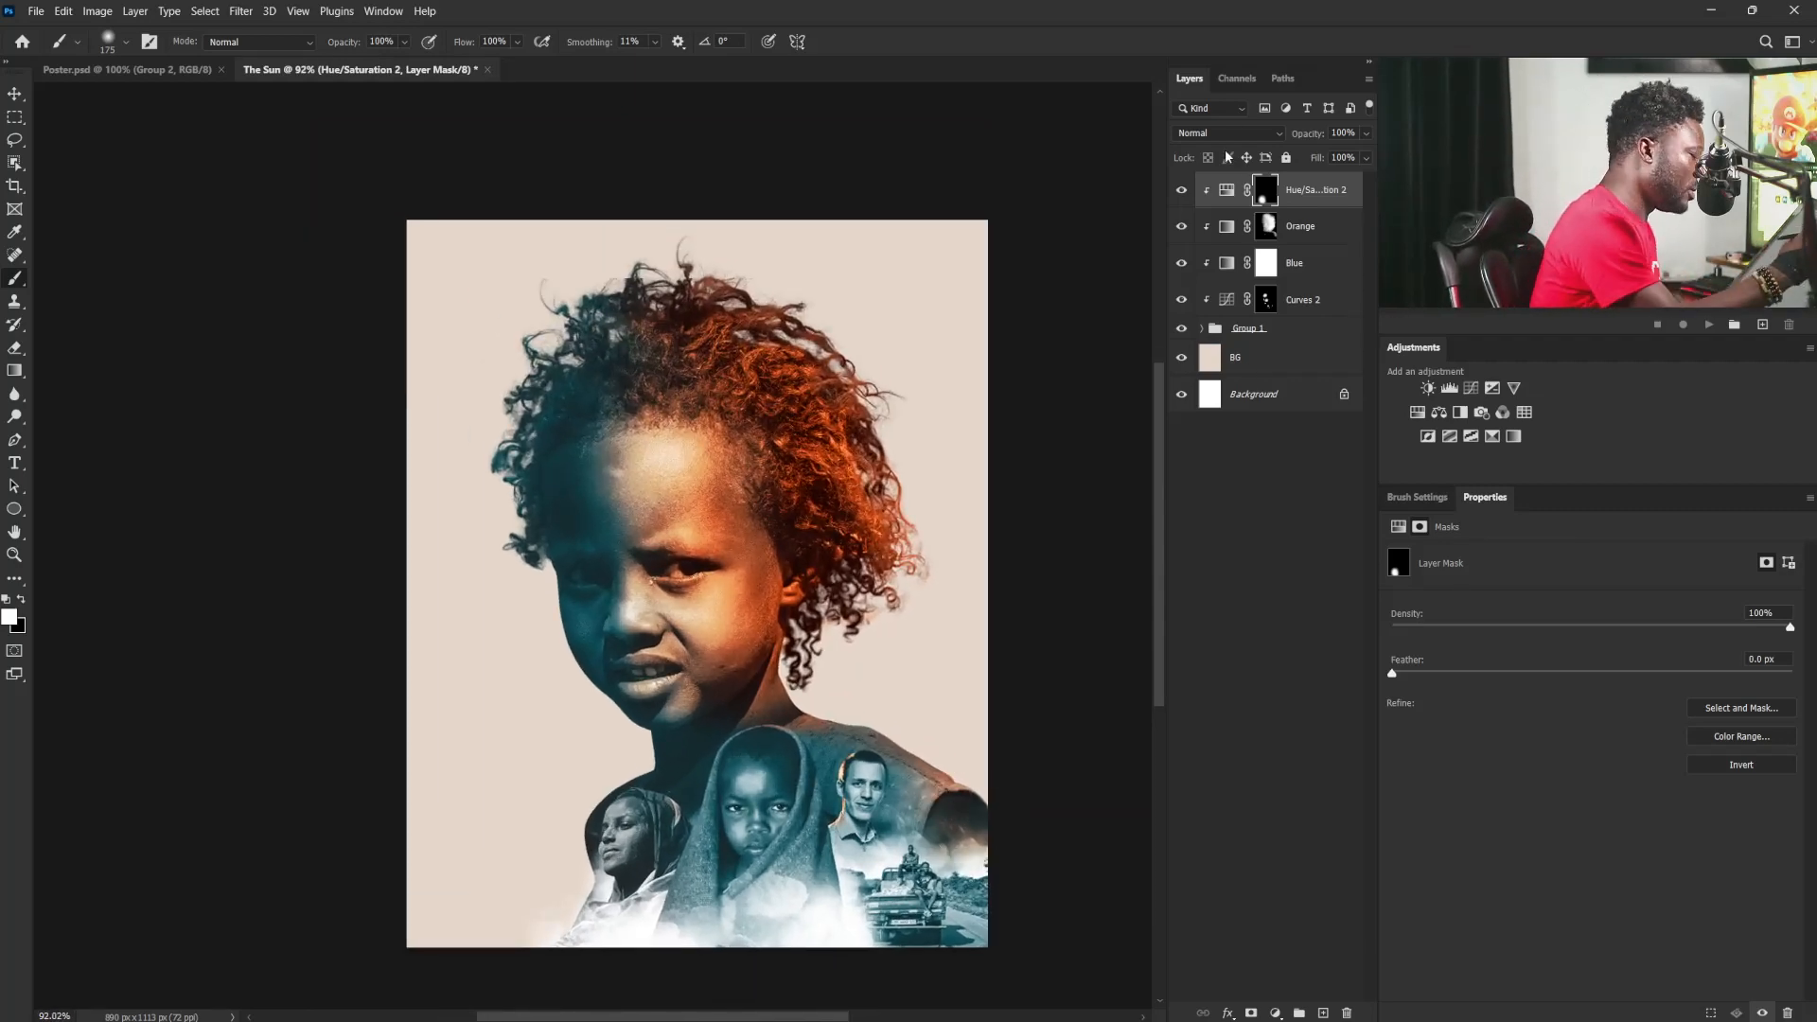
click(1201, 329)
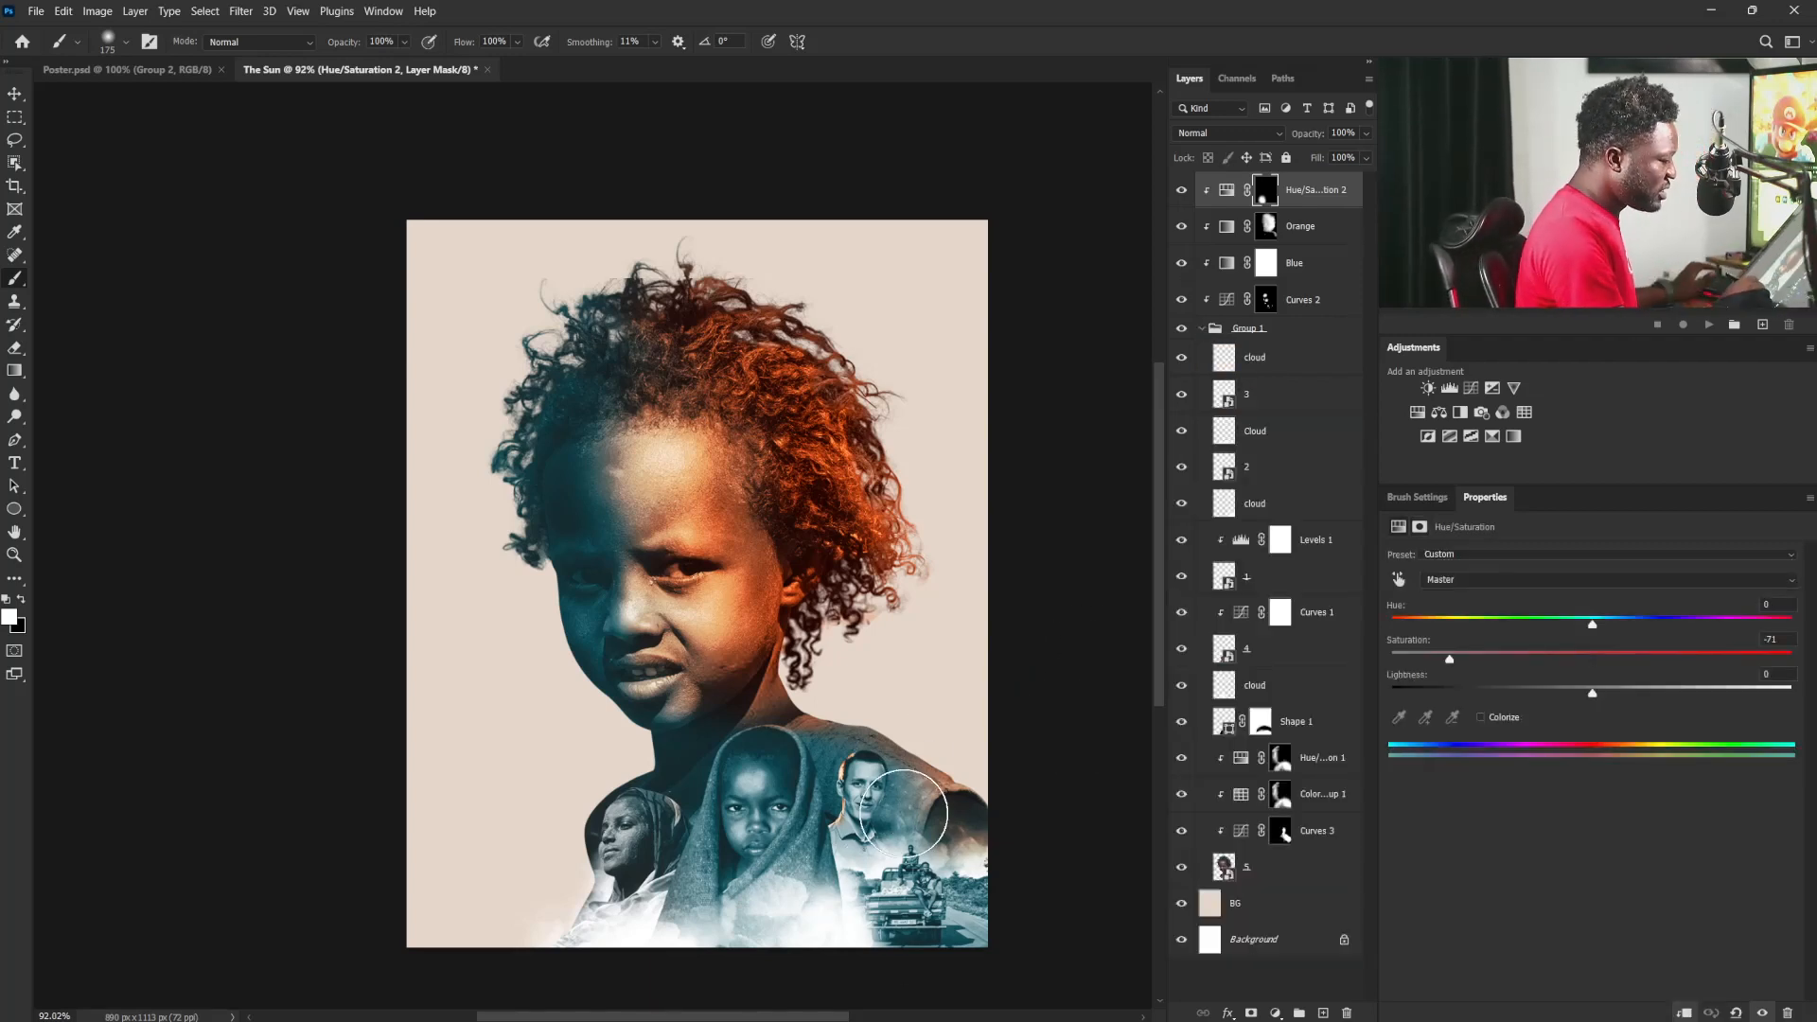
scroll(903, 814, up, 2)
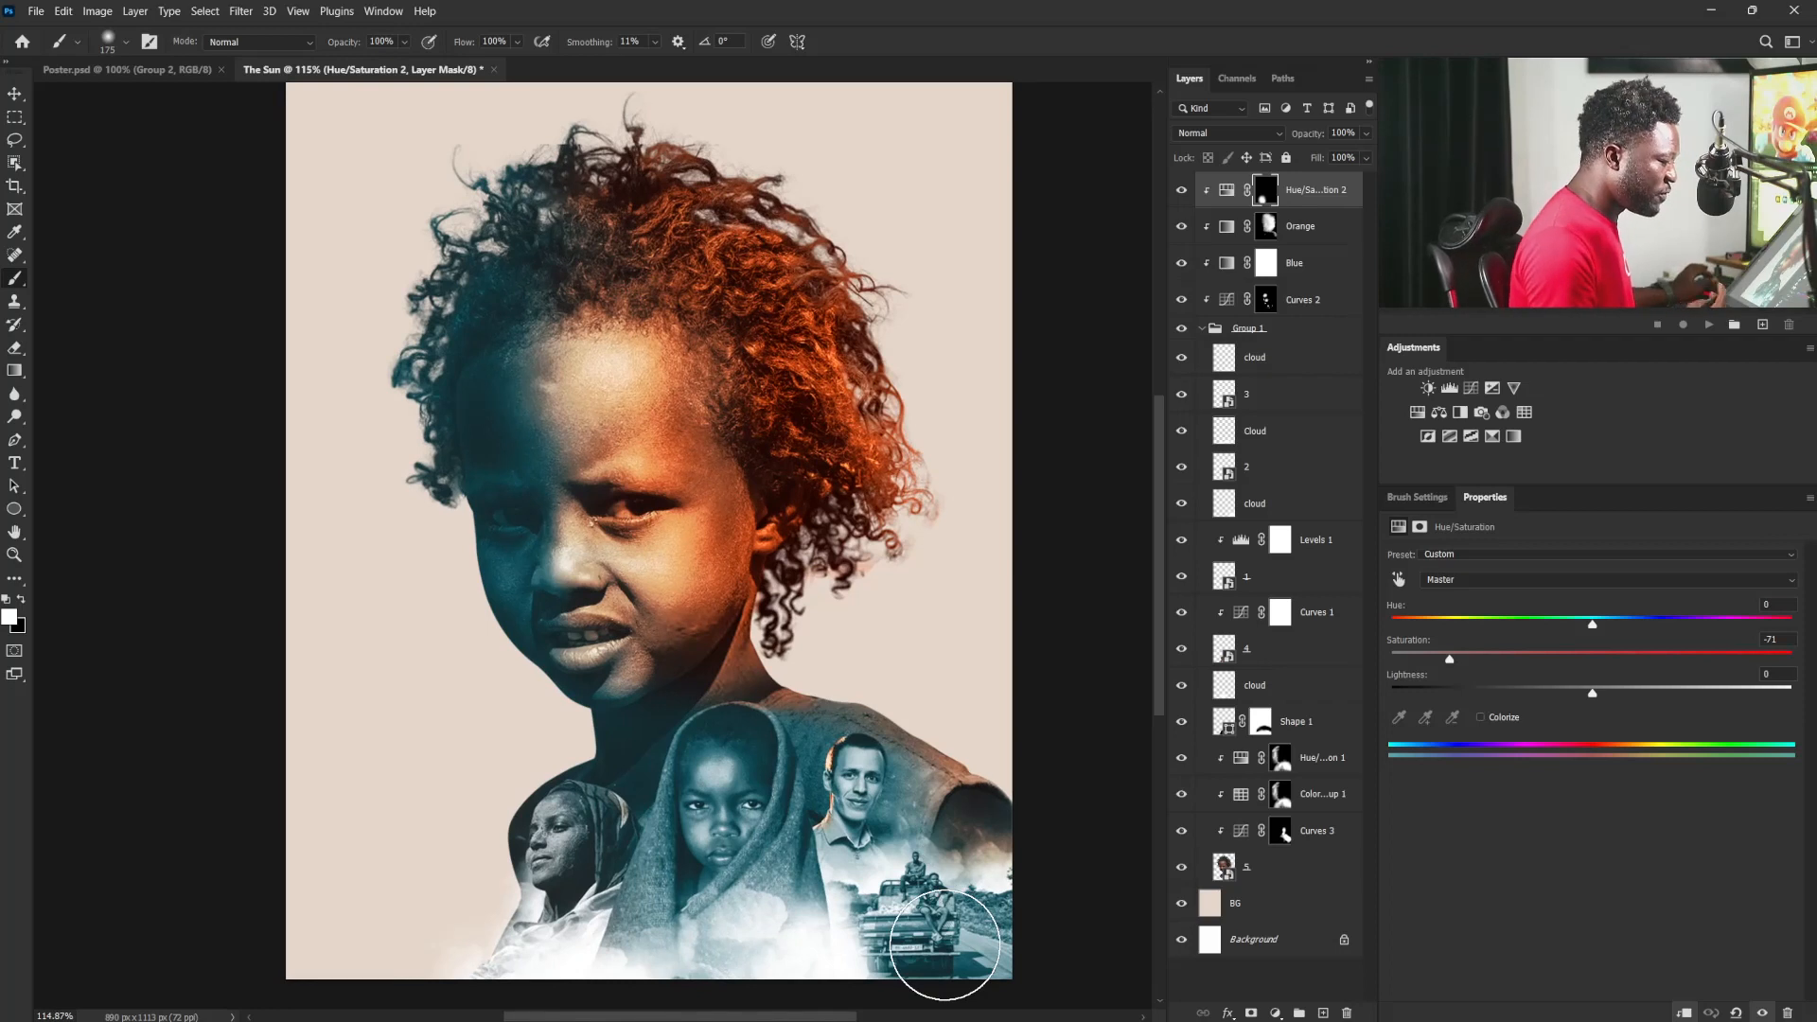
click(1286, 501)
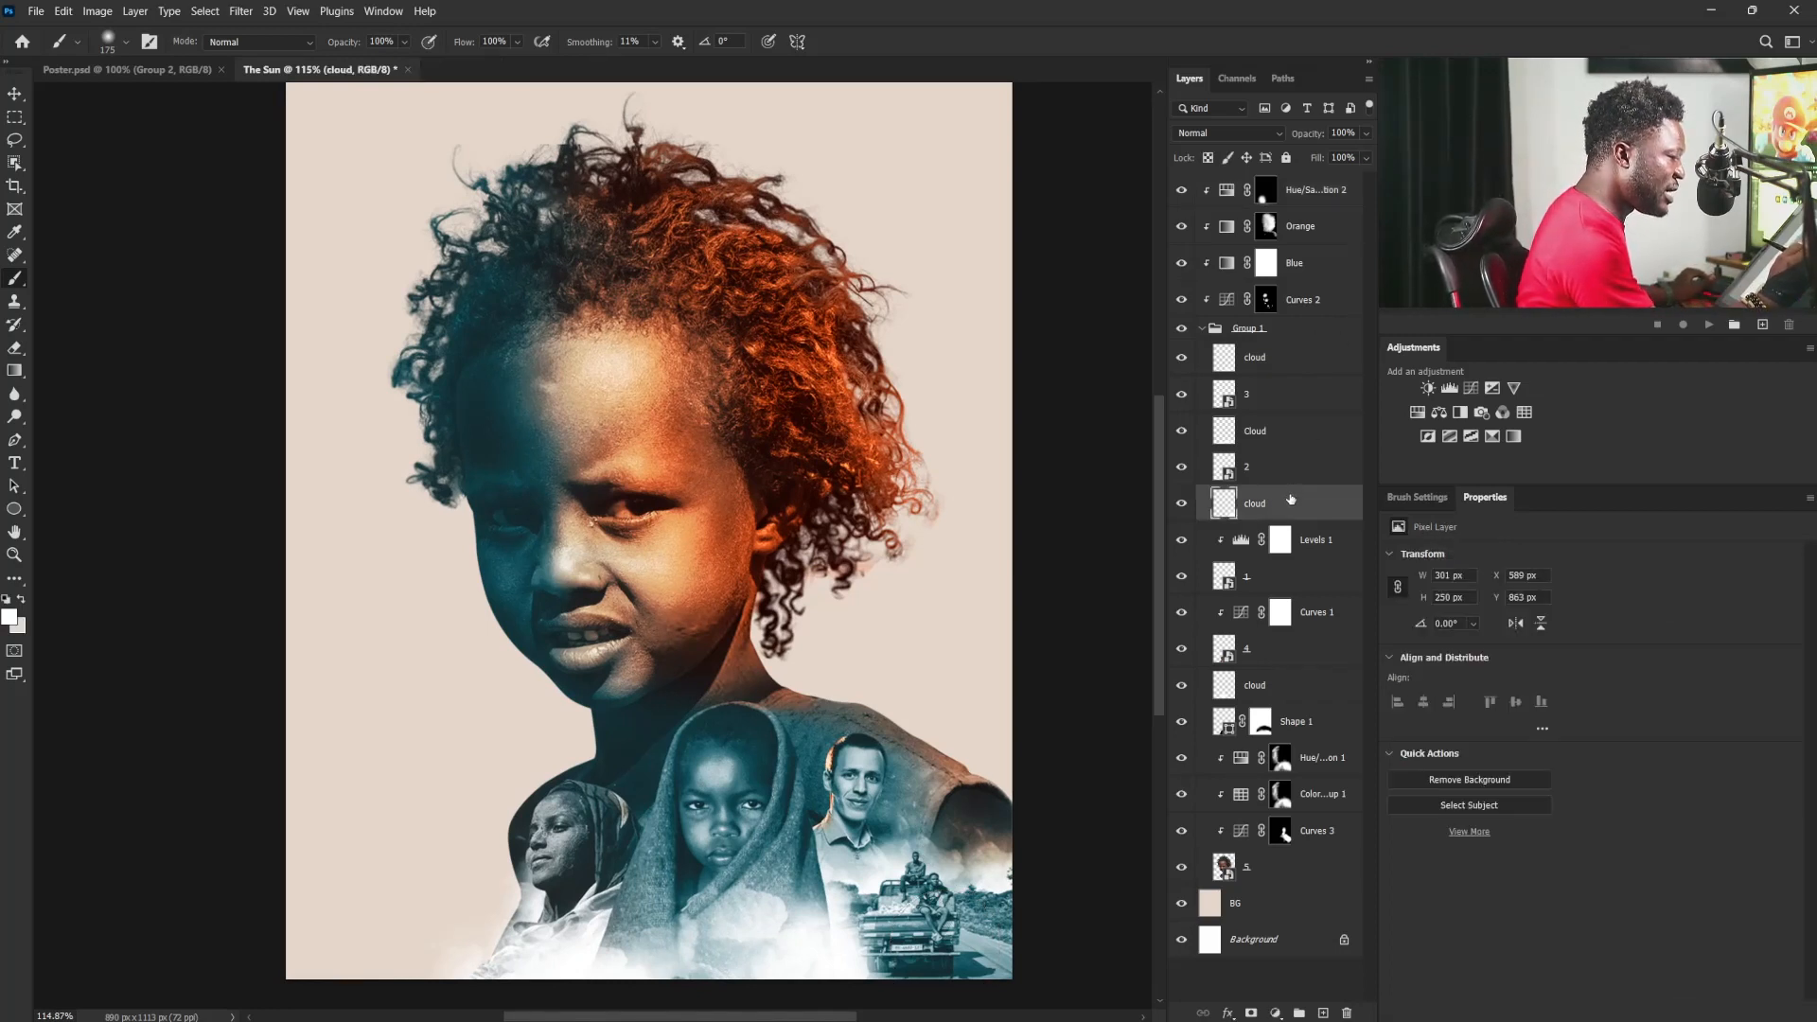
click(14, 94)
right_click(864, 767)
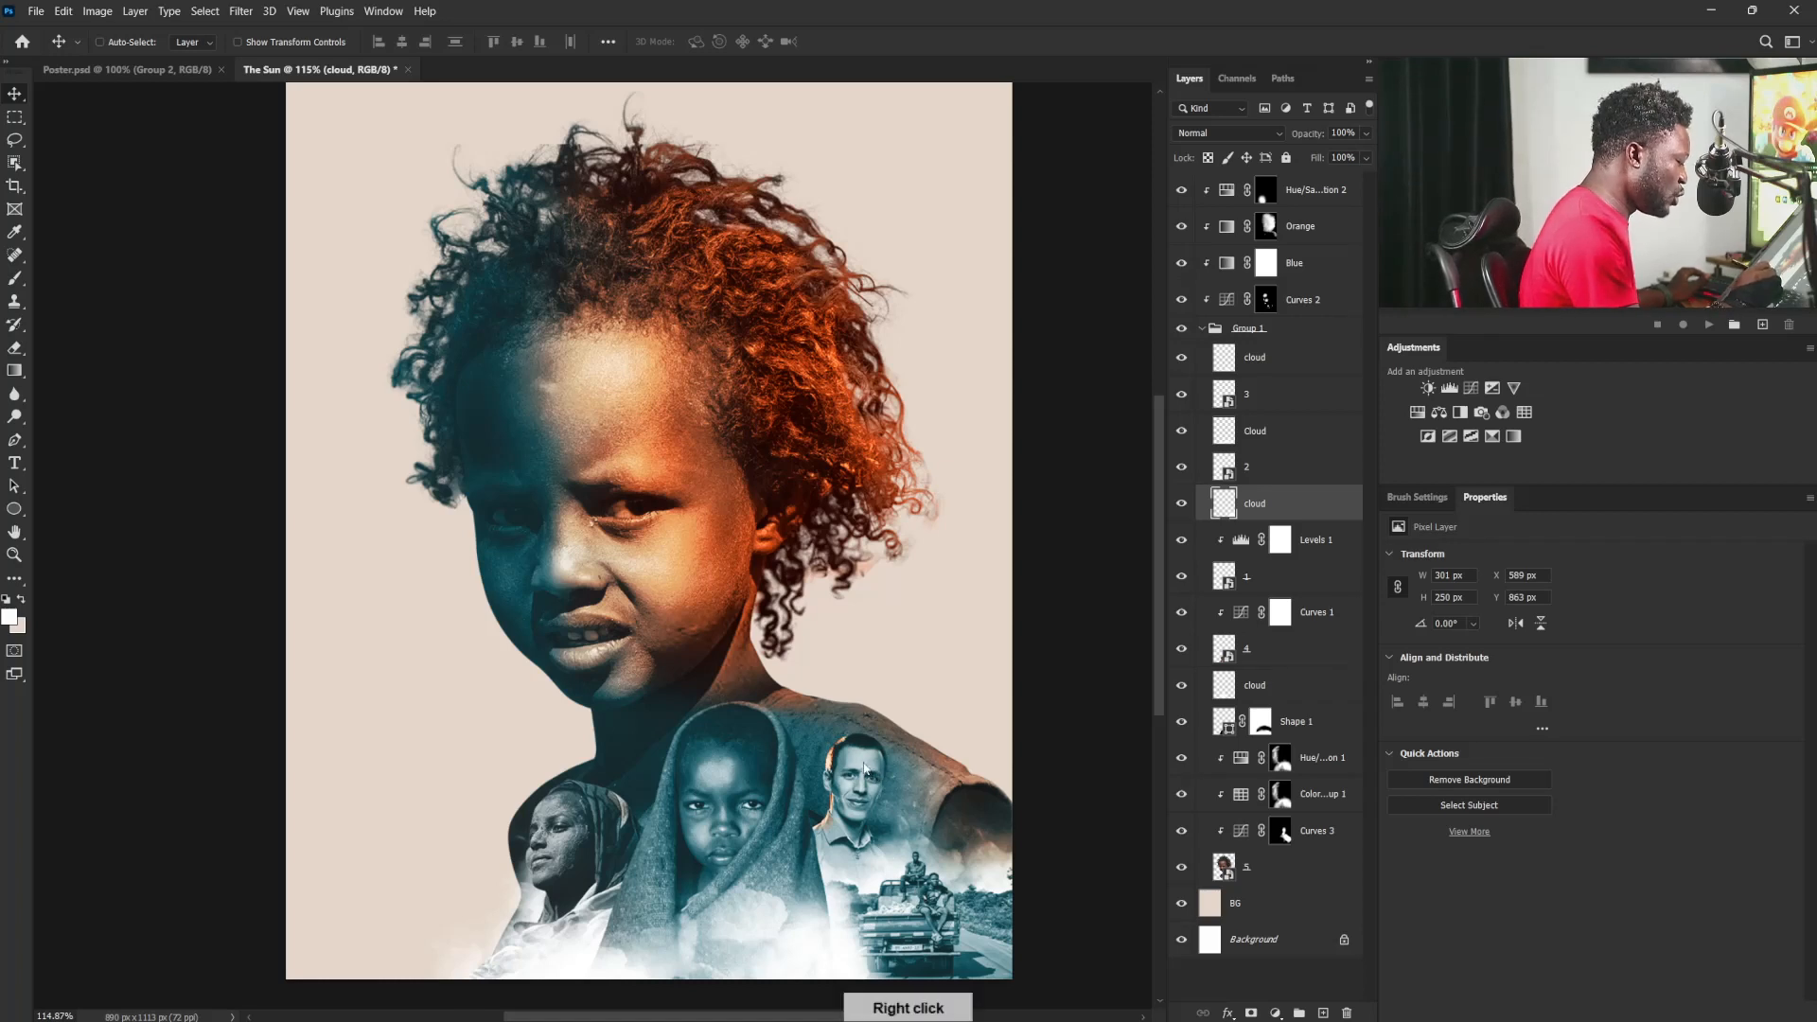
click(941, 807)
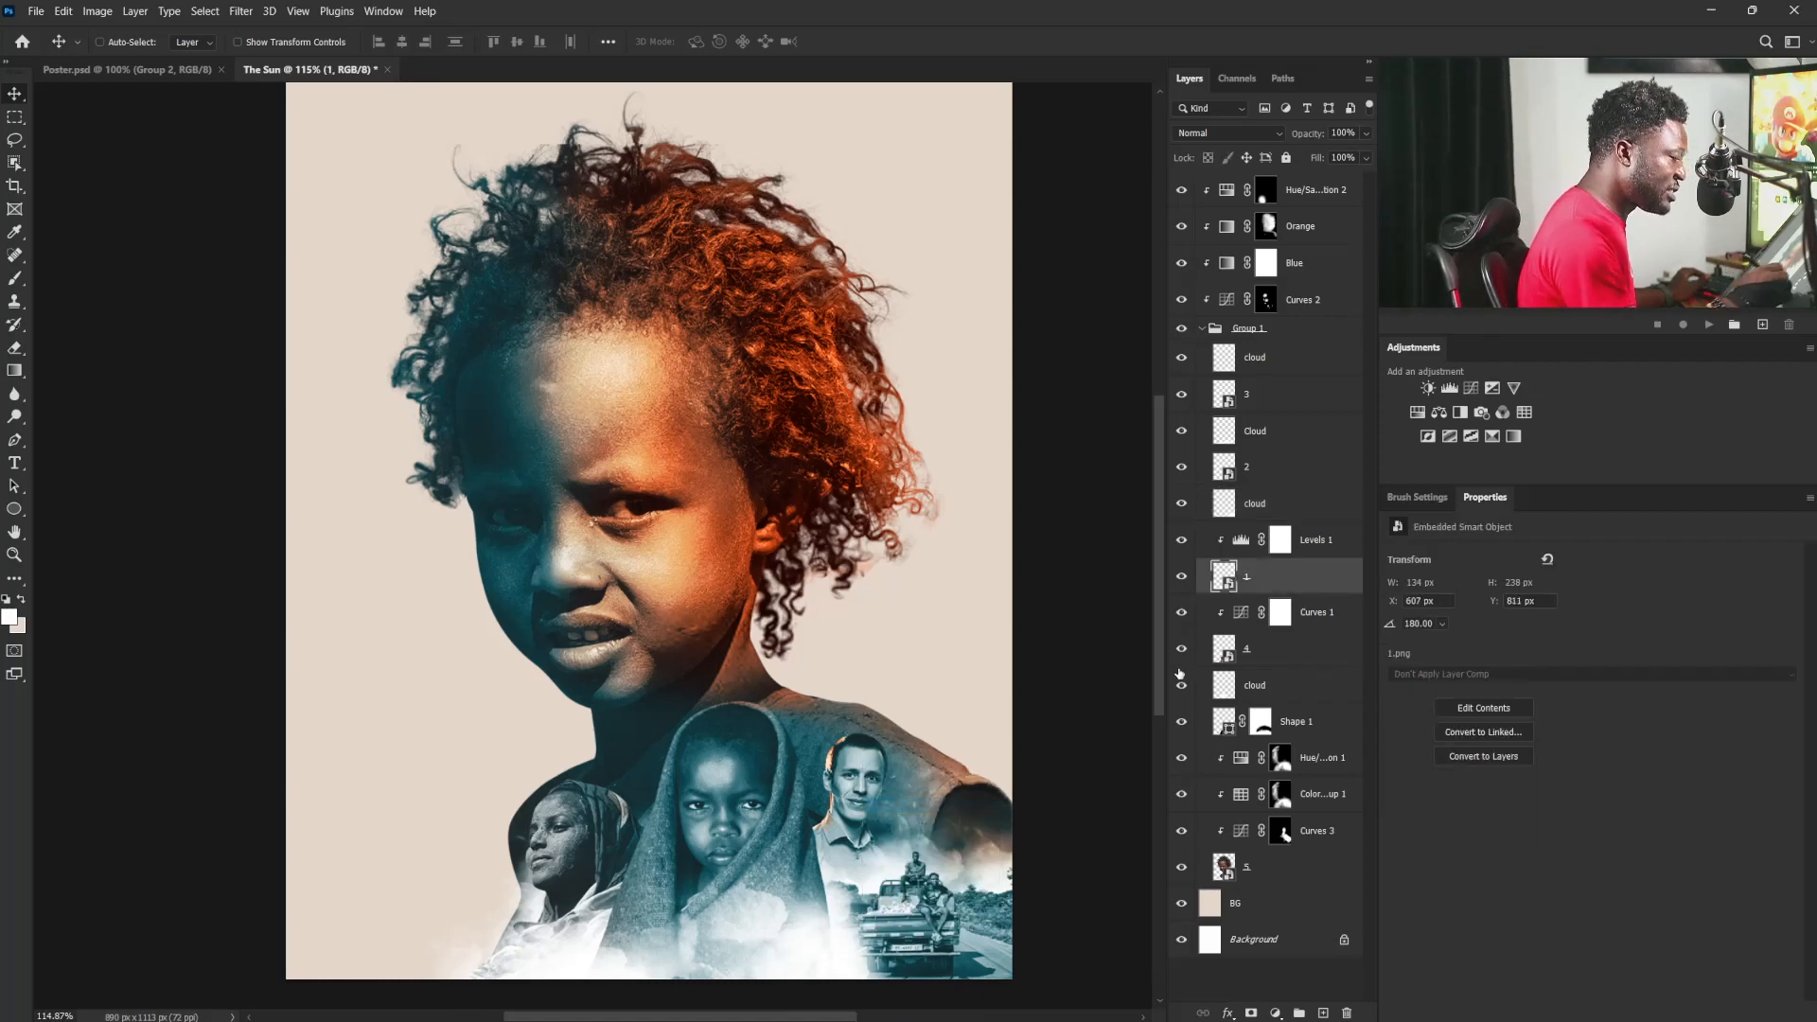
click(1181, 577)
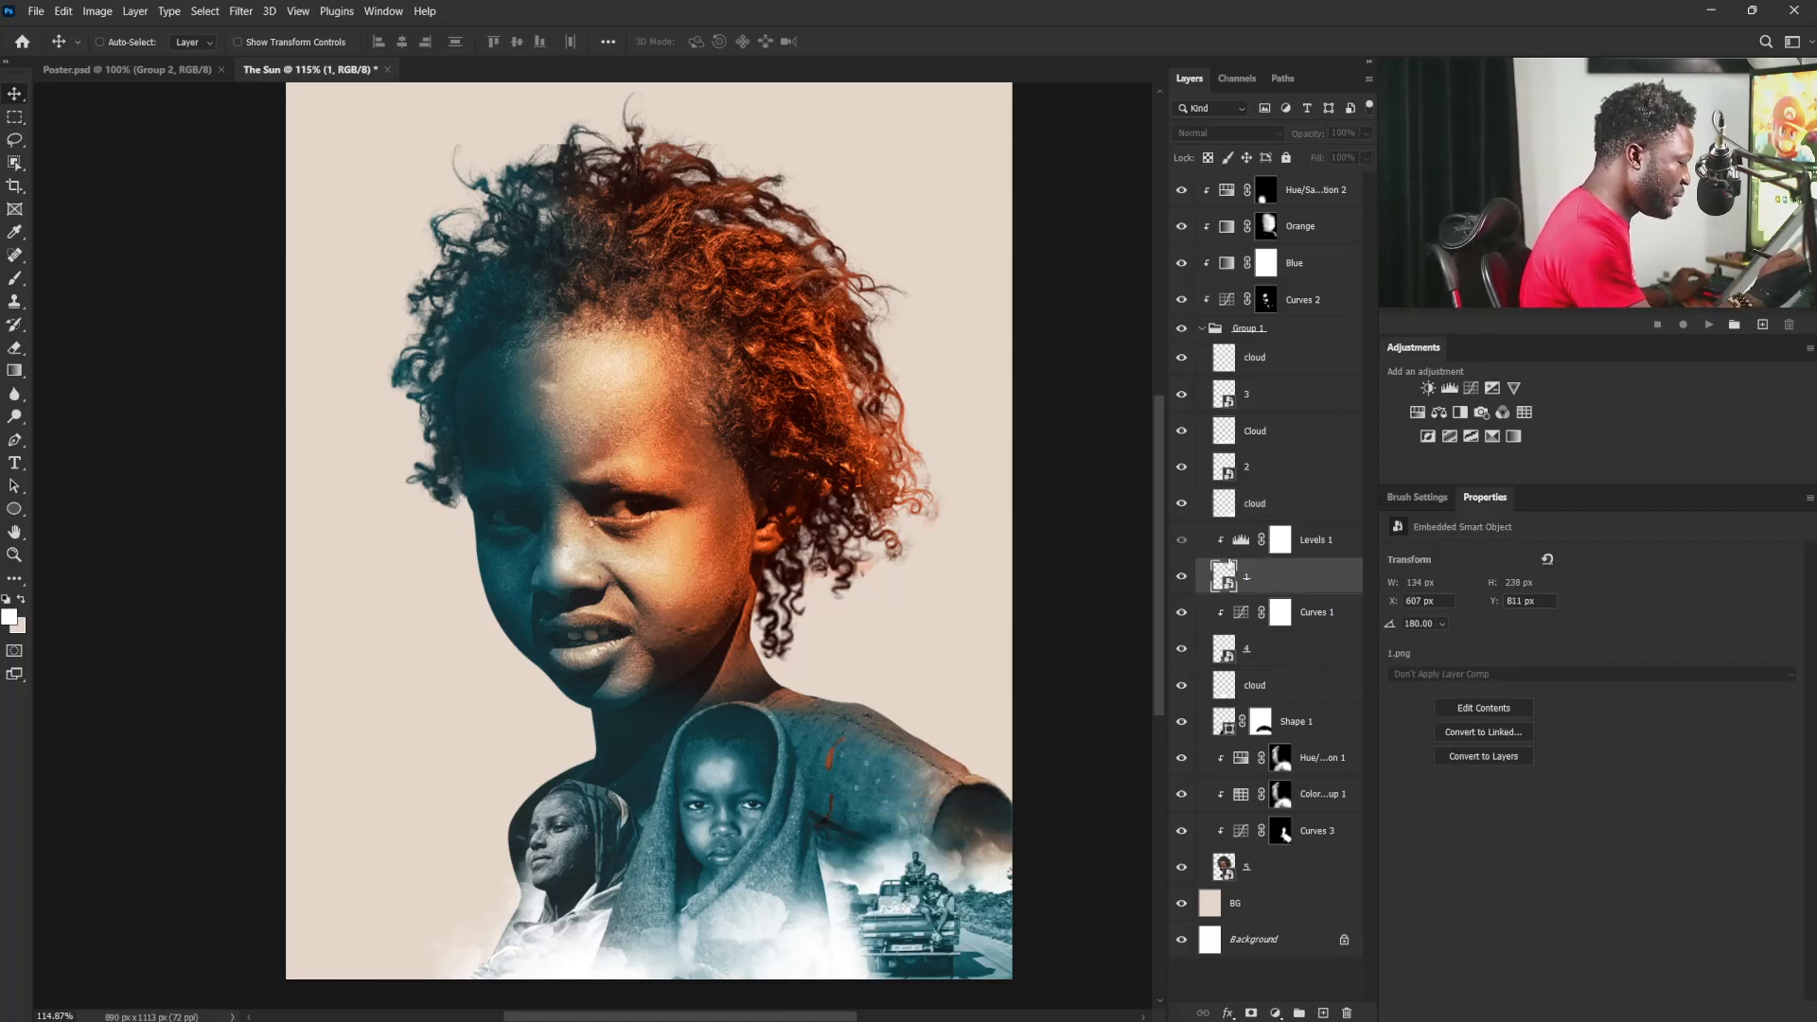
click(1181, 577)
click(1243, 548)
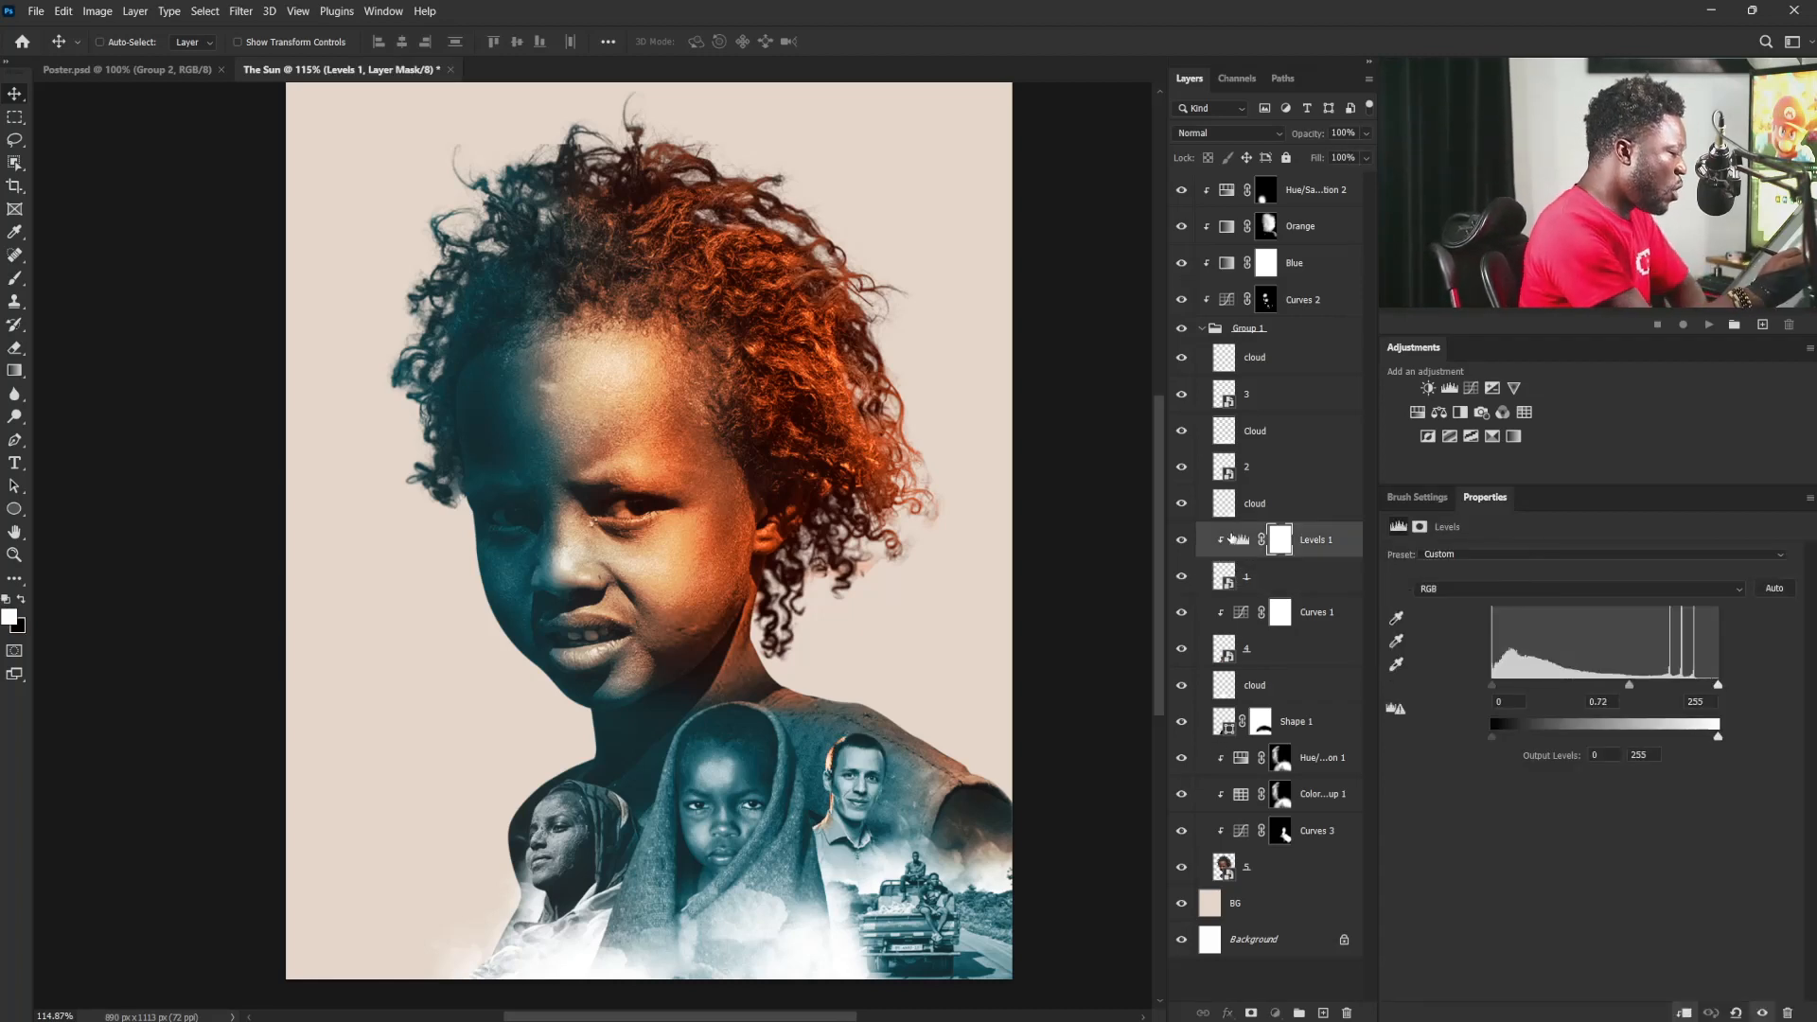
click(1240, 540)
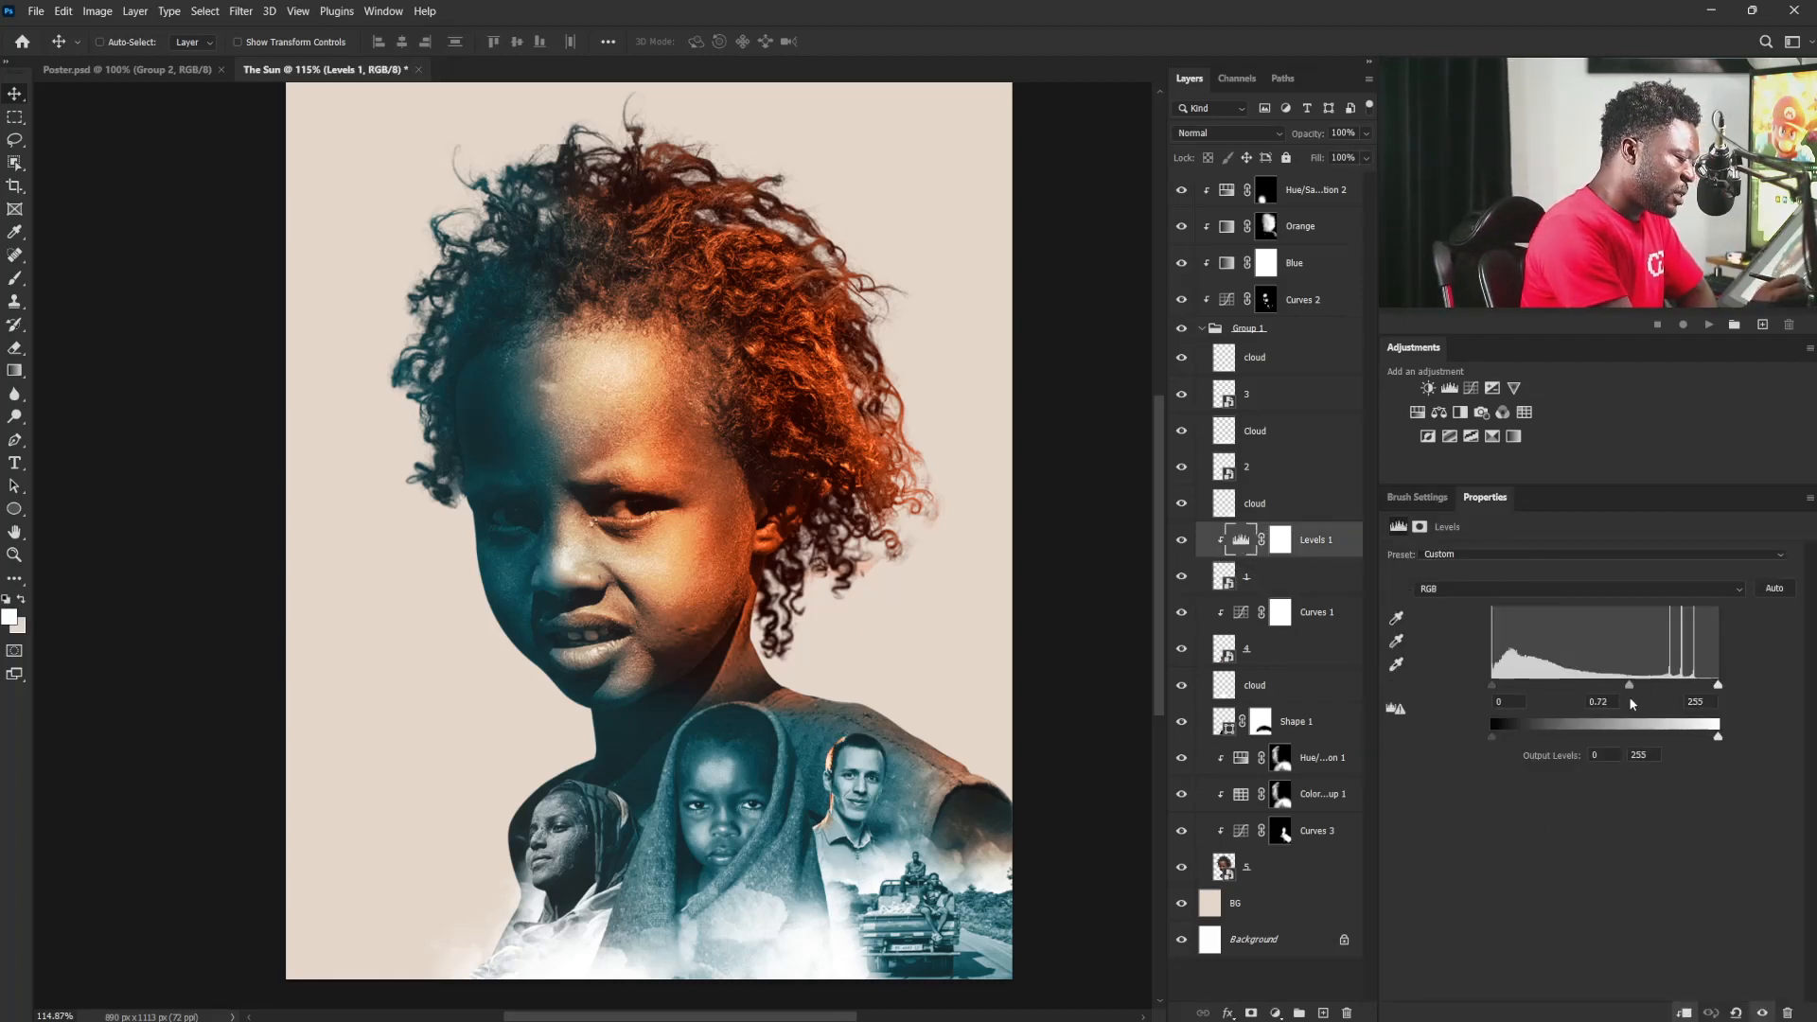
drag(1627, 685, 1643, 685)
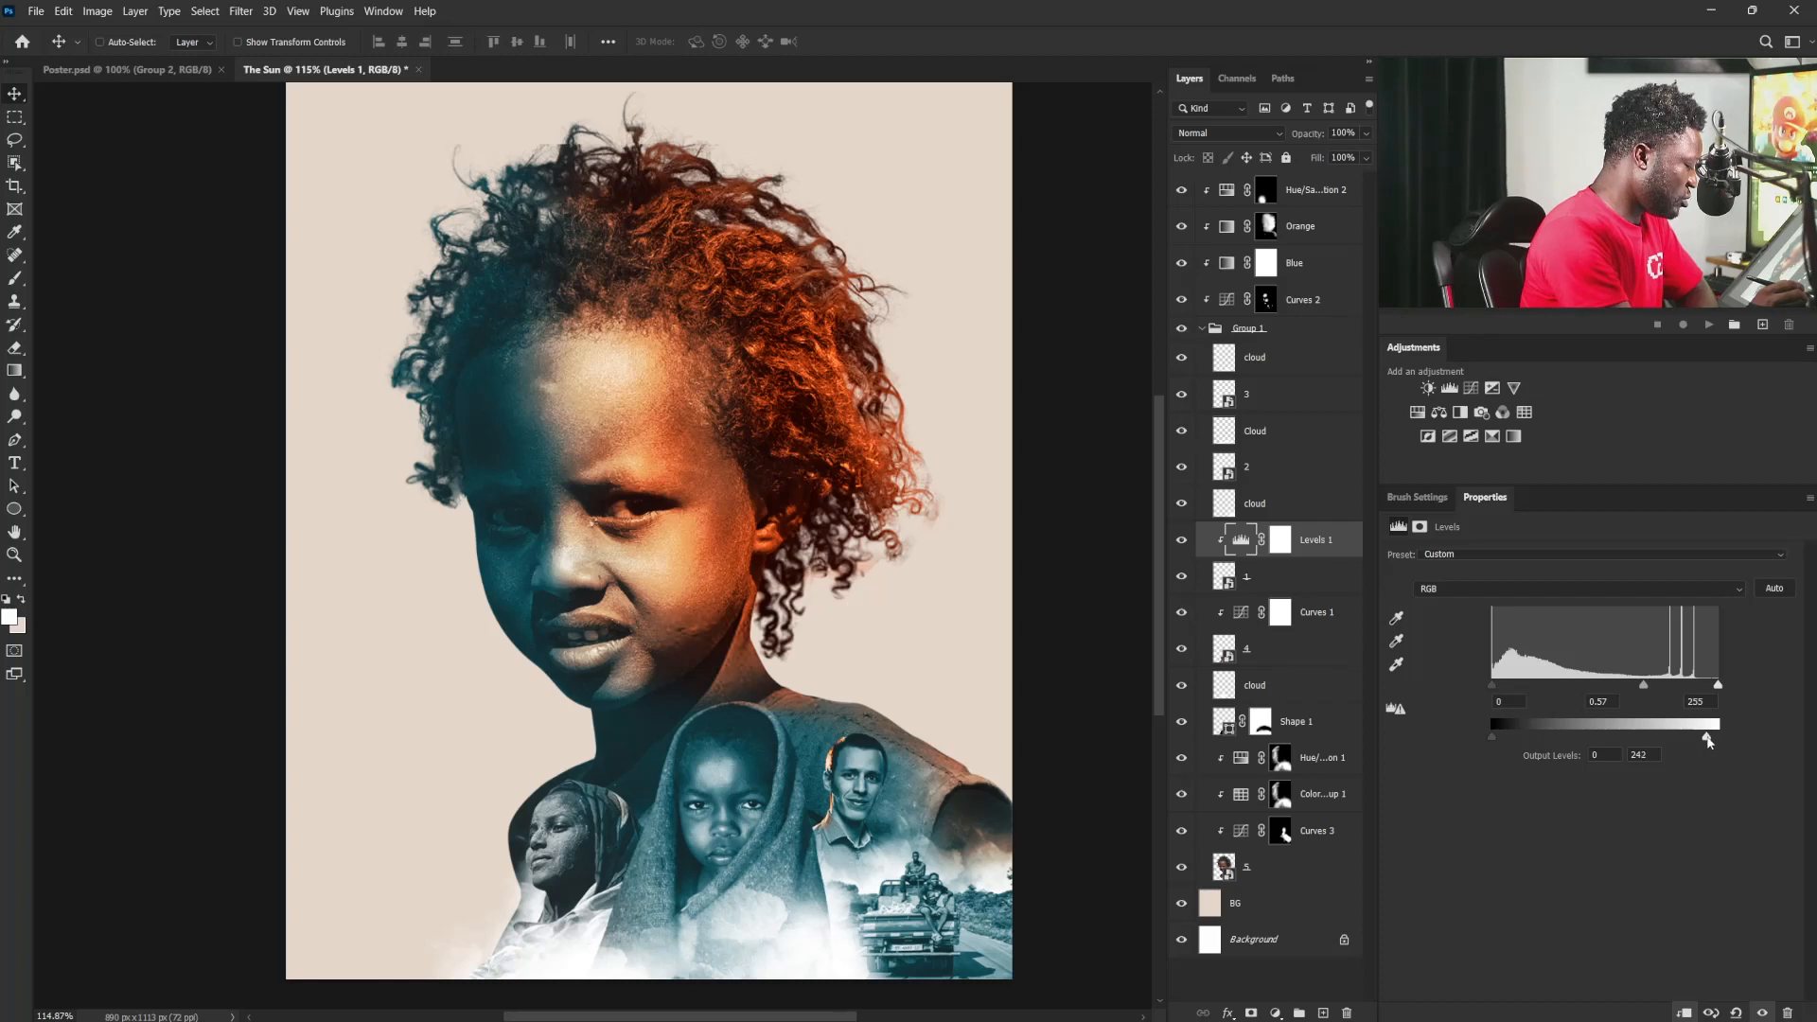
Step: Darken the truck with a clipped Curves adjustment, lowering the white point to output 192 and a middle point to input 100, output 66
right_click(911, 925)
click(942, 822)
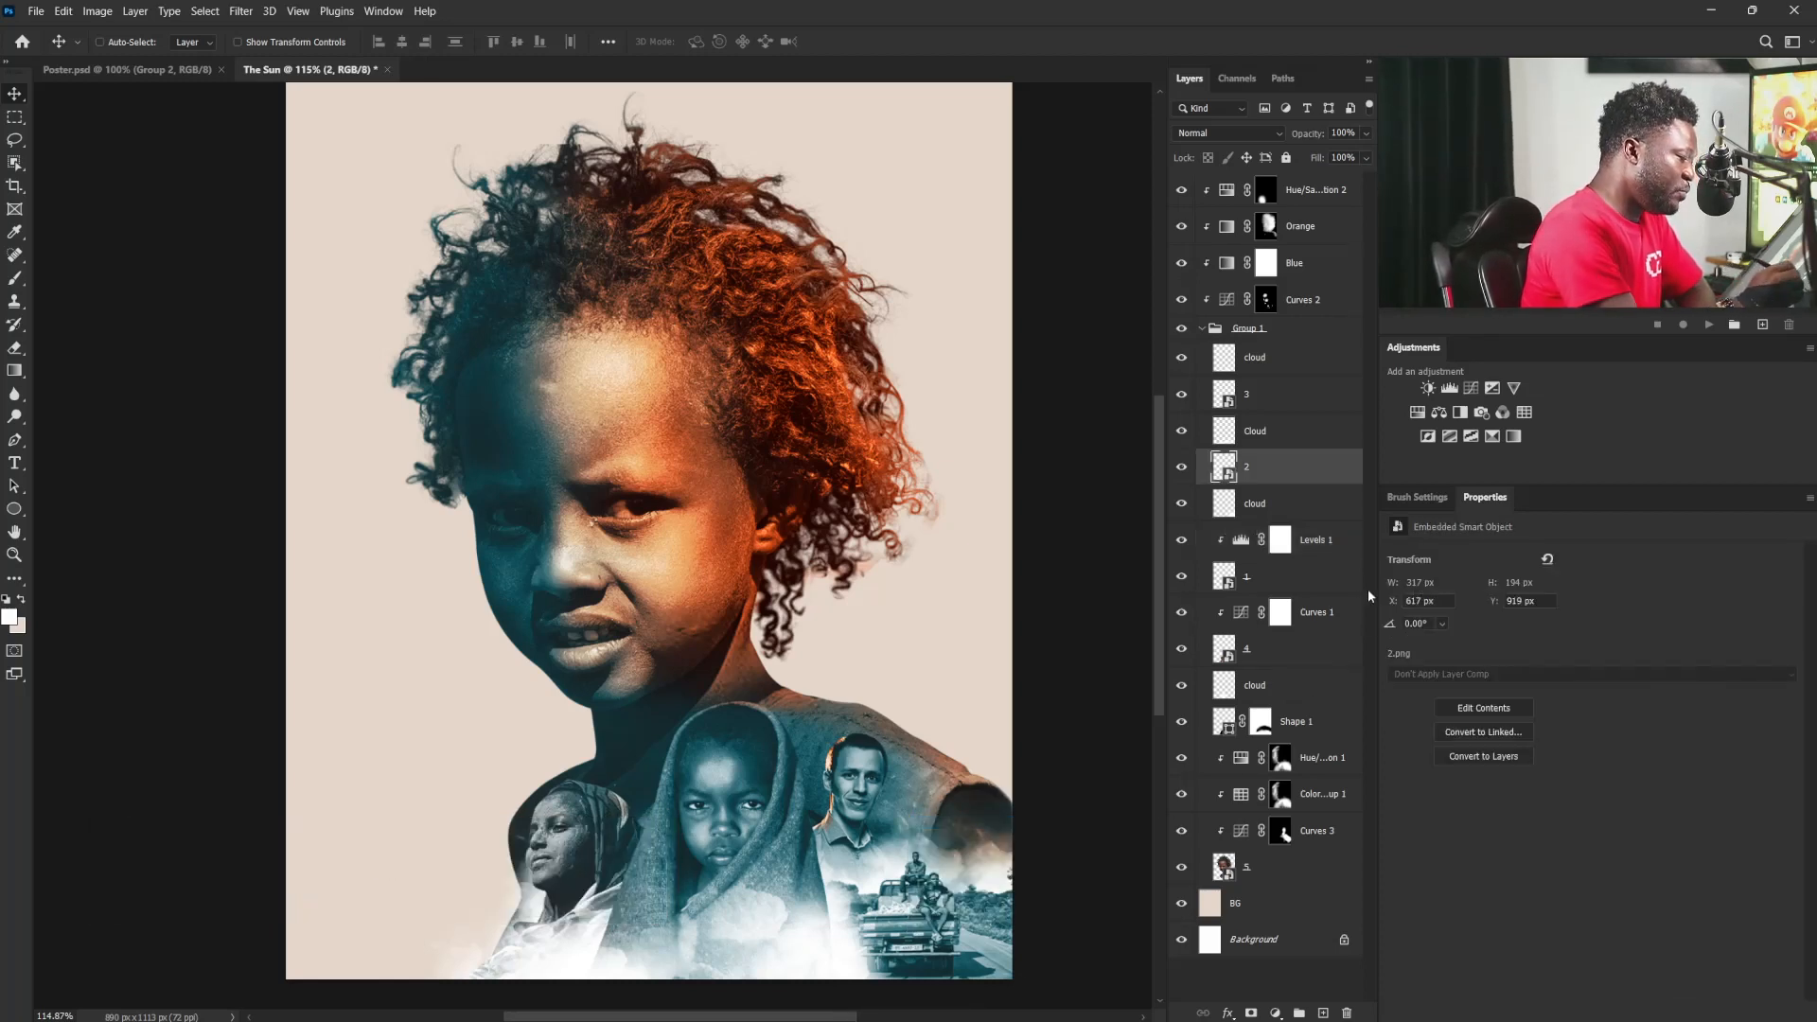
click(1471, 387)
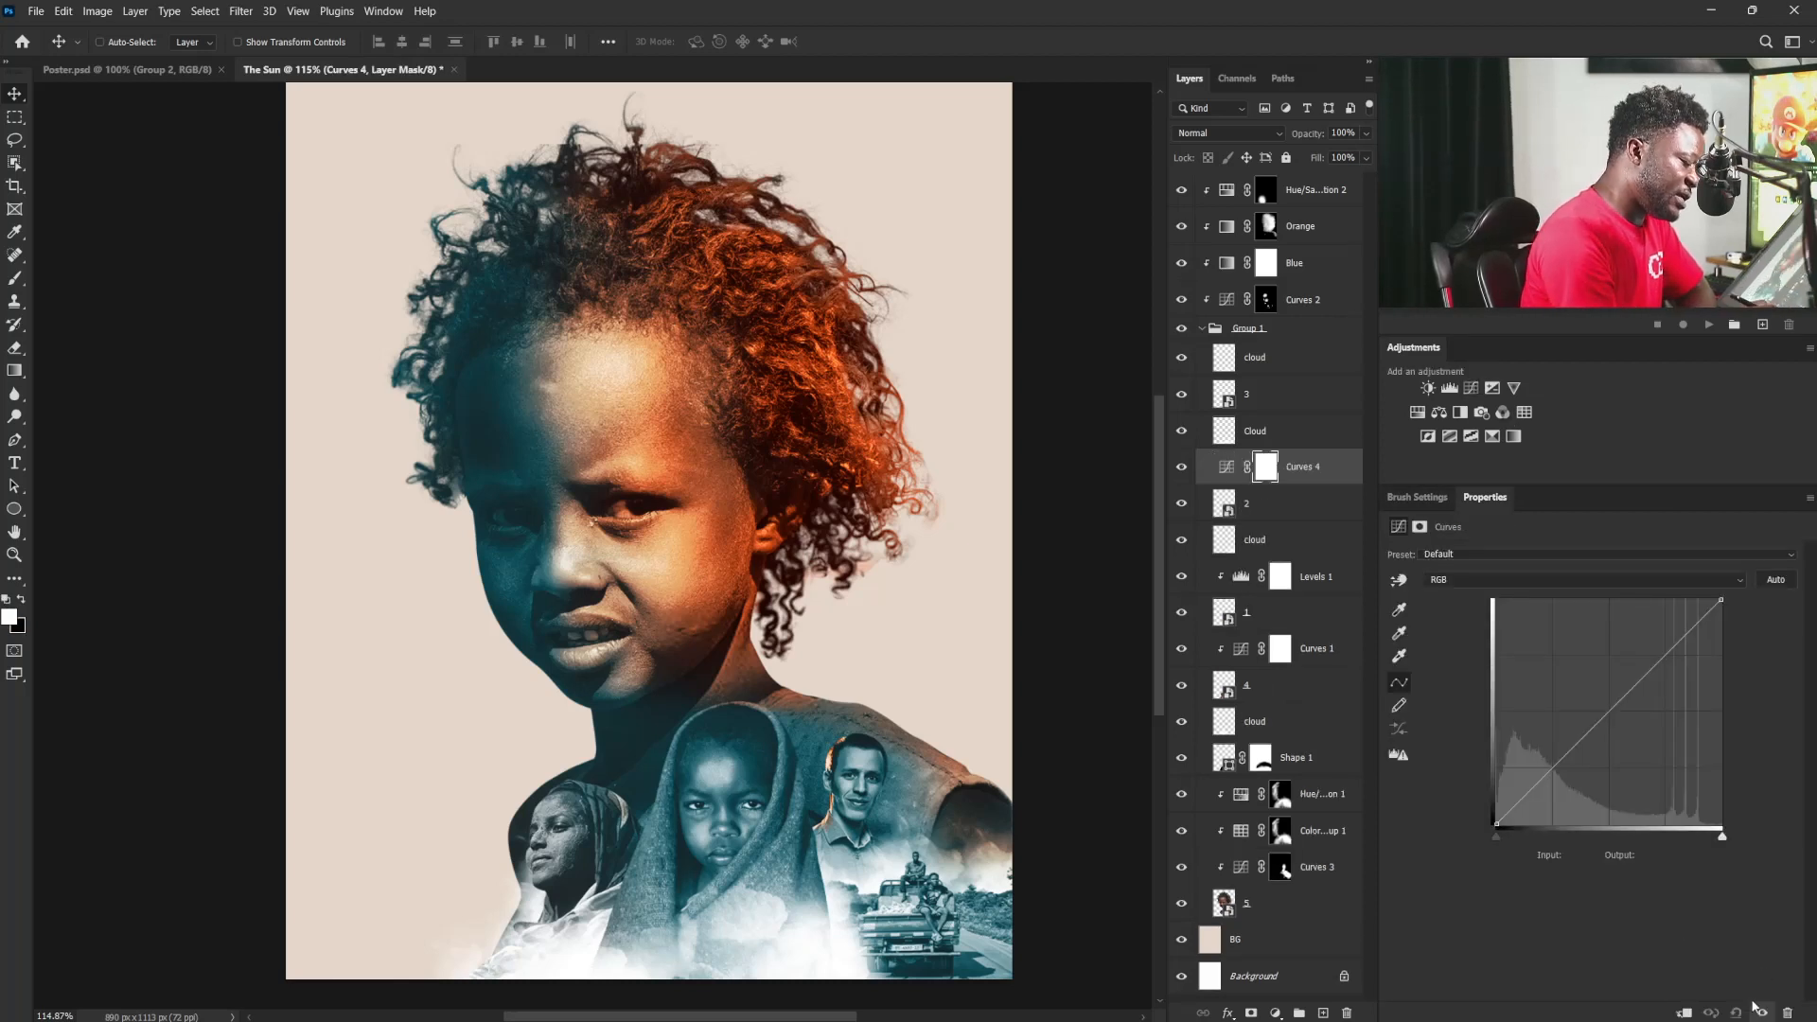
click(1685, 1012)
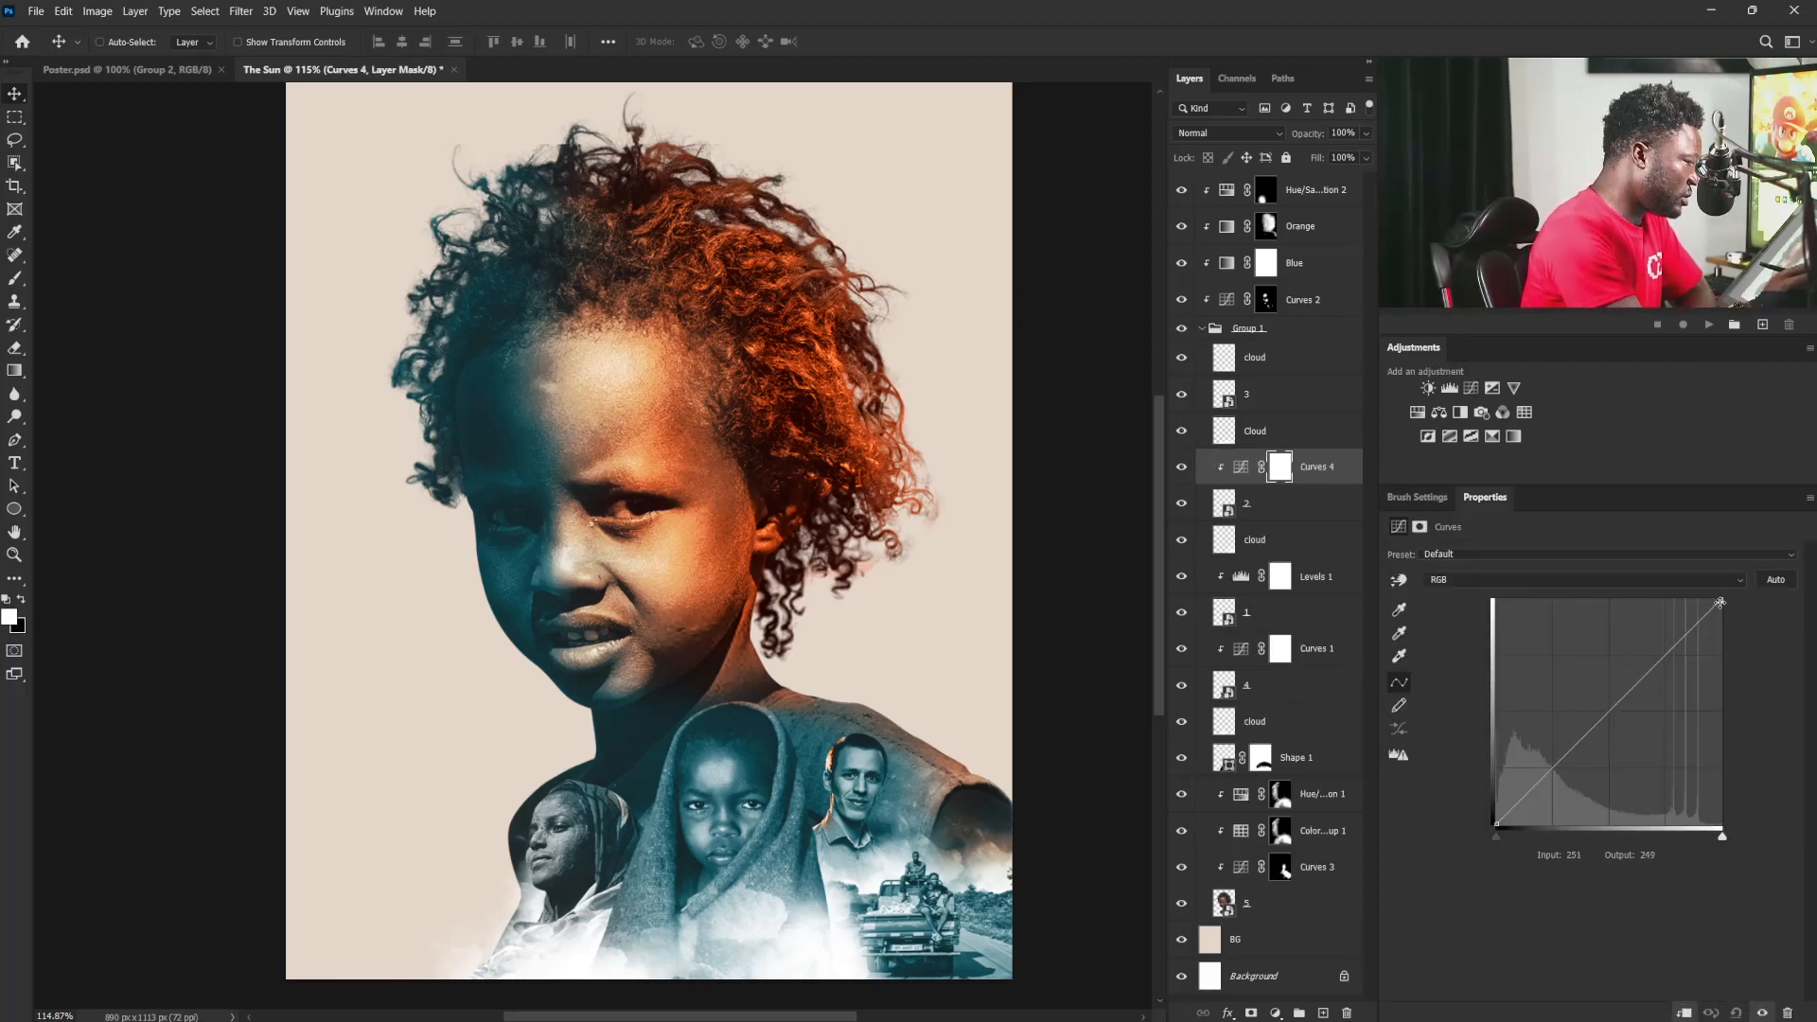
drag(1720, 602, 1721, 655)
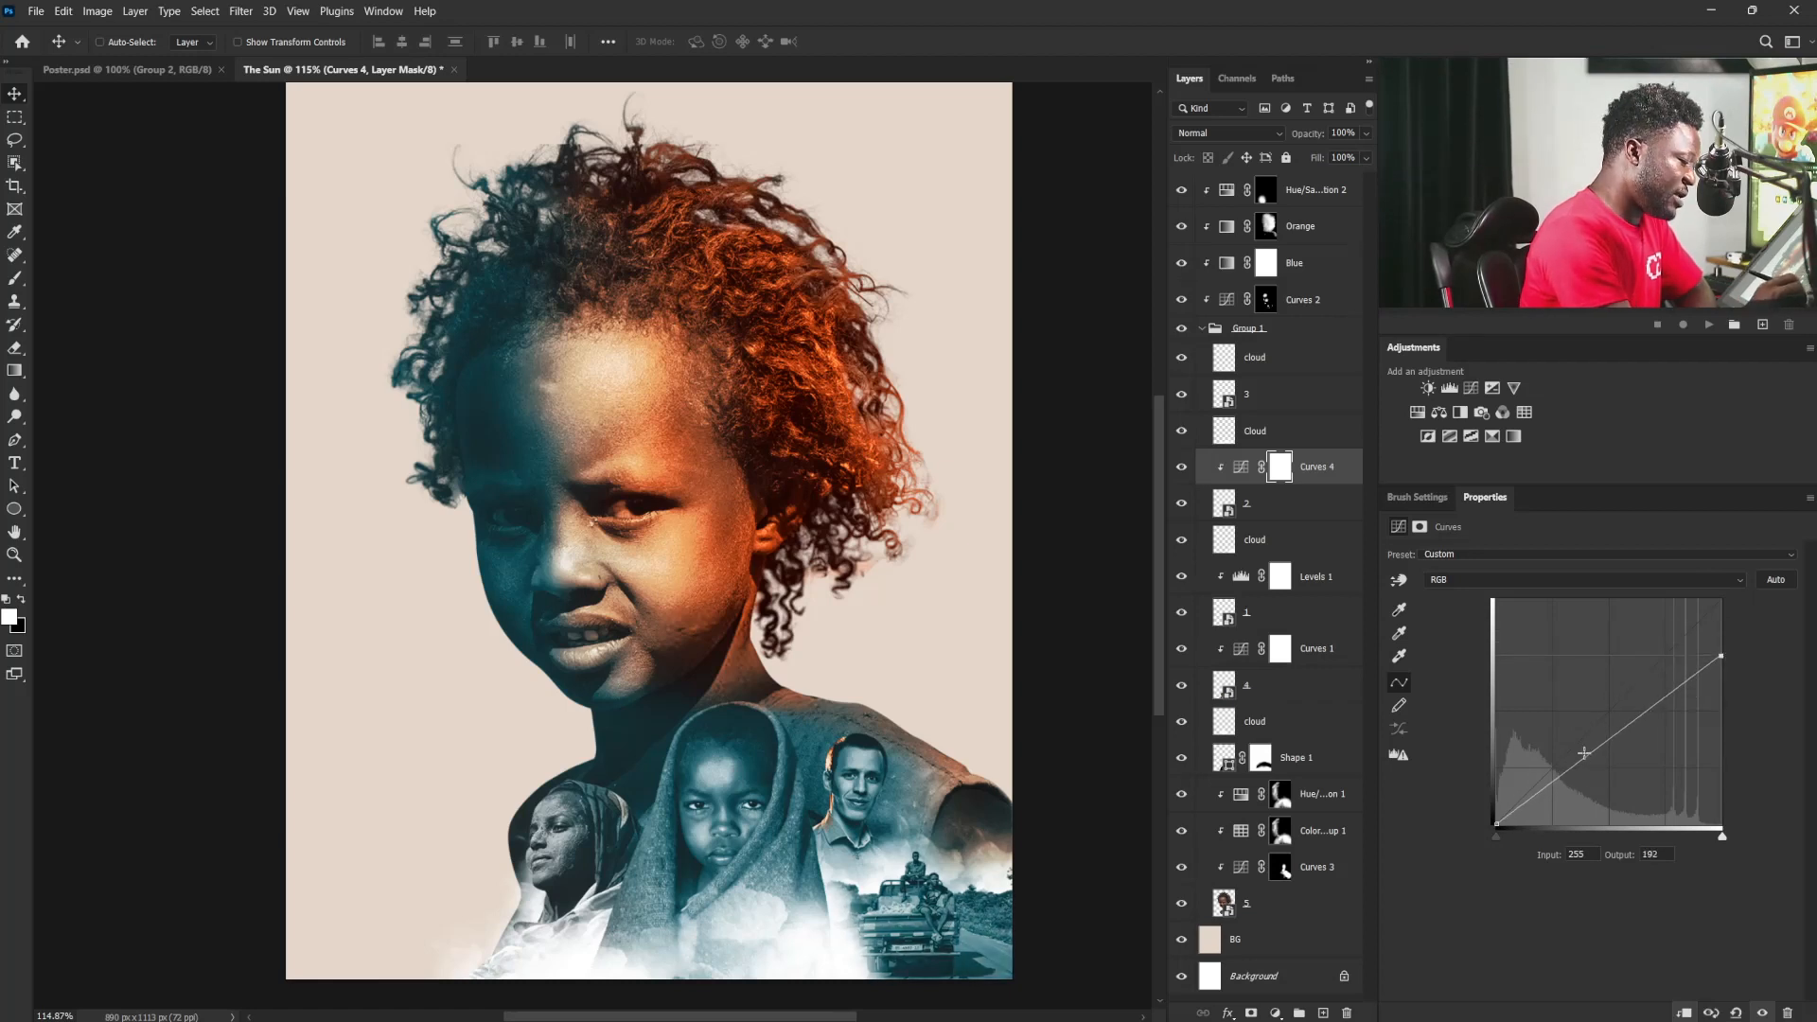
click(1588, 765)
drag(1588, 765, 1584, 766)
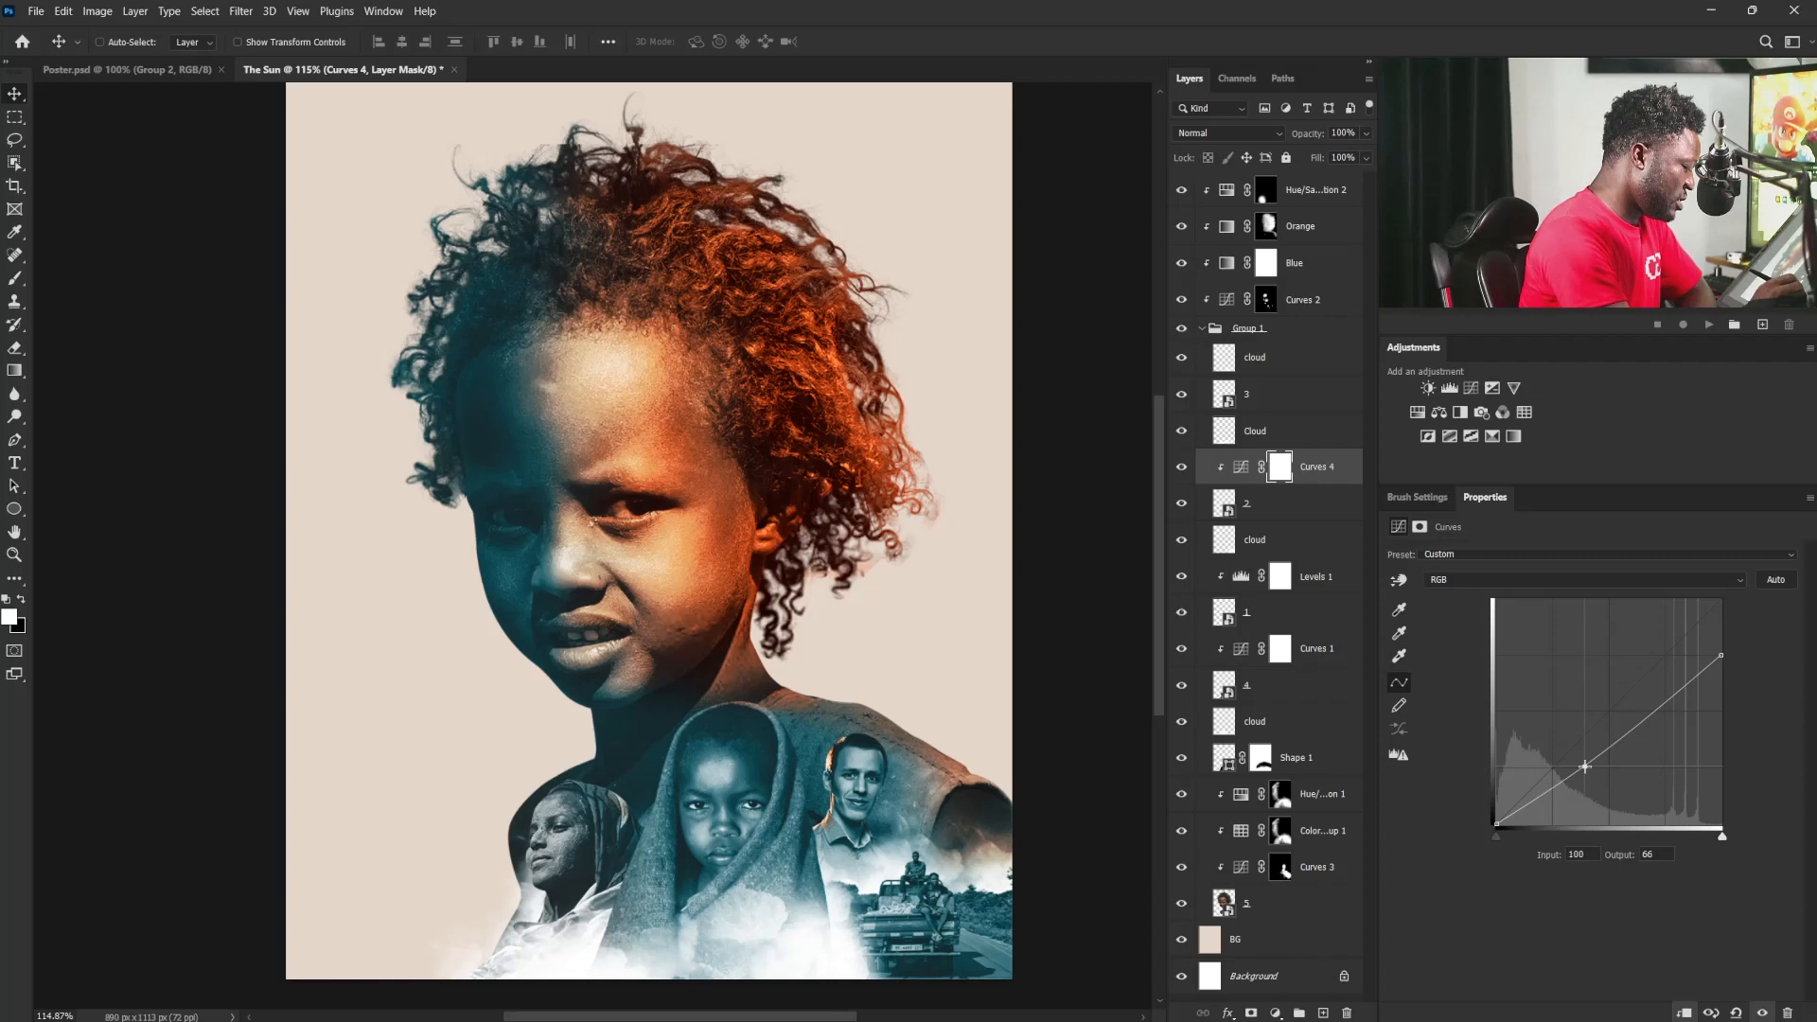
click(1723, 657)
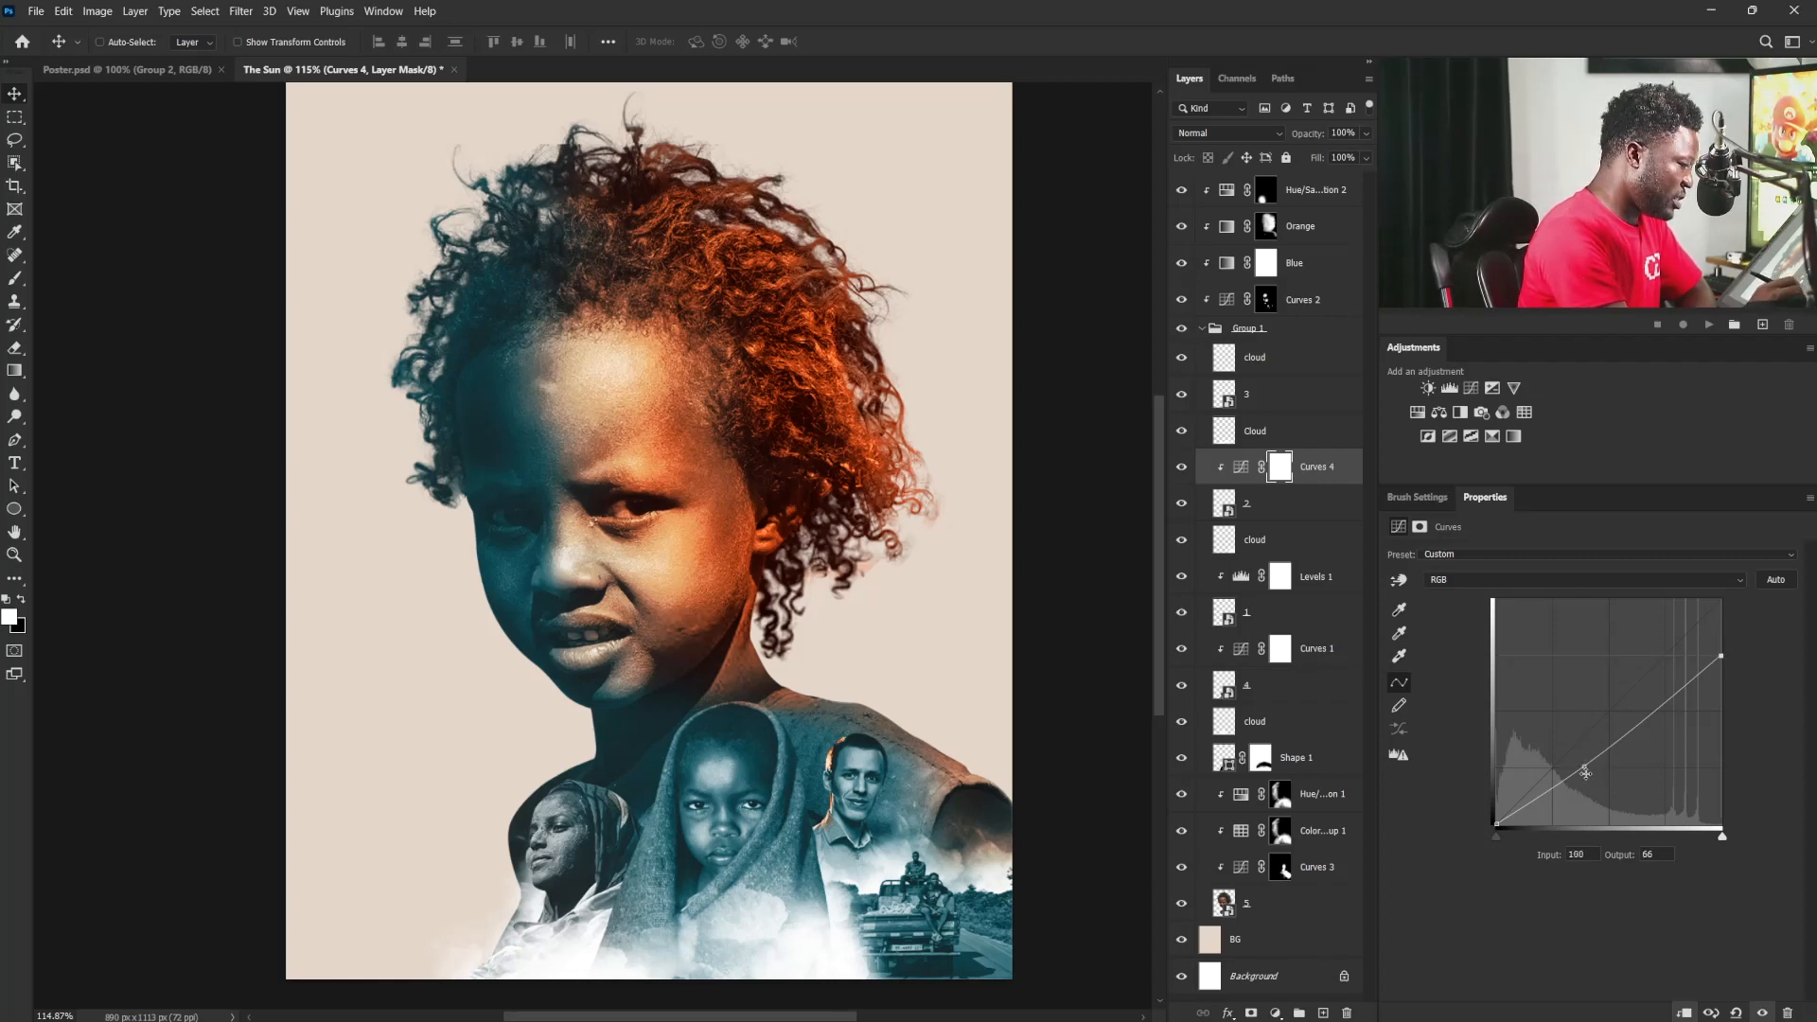
Step: Shift the cloud layer beneath the truck slightly down and to the left, and collapse Group 1
click(1283, 547)
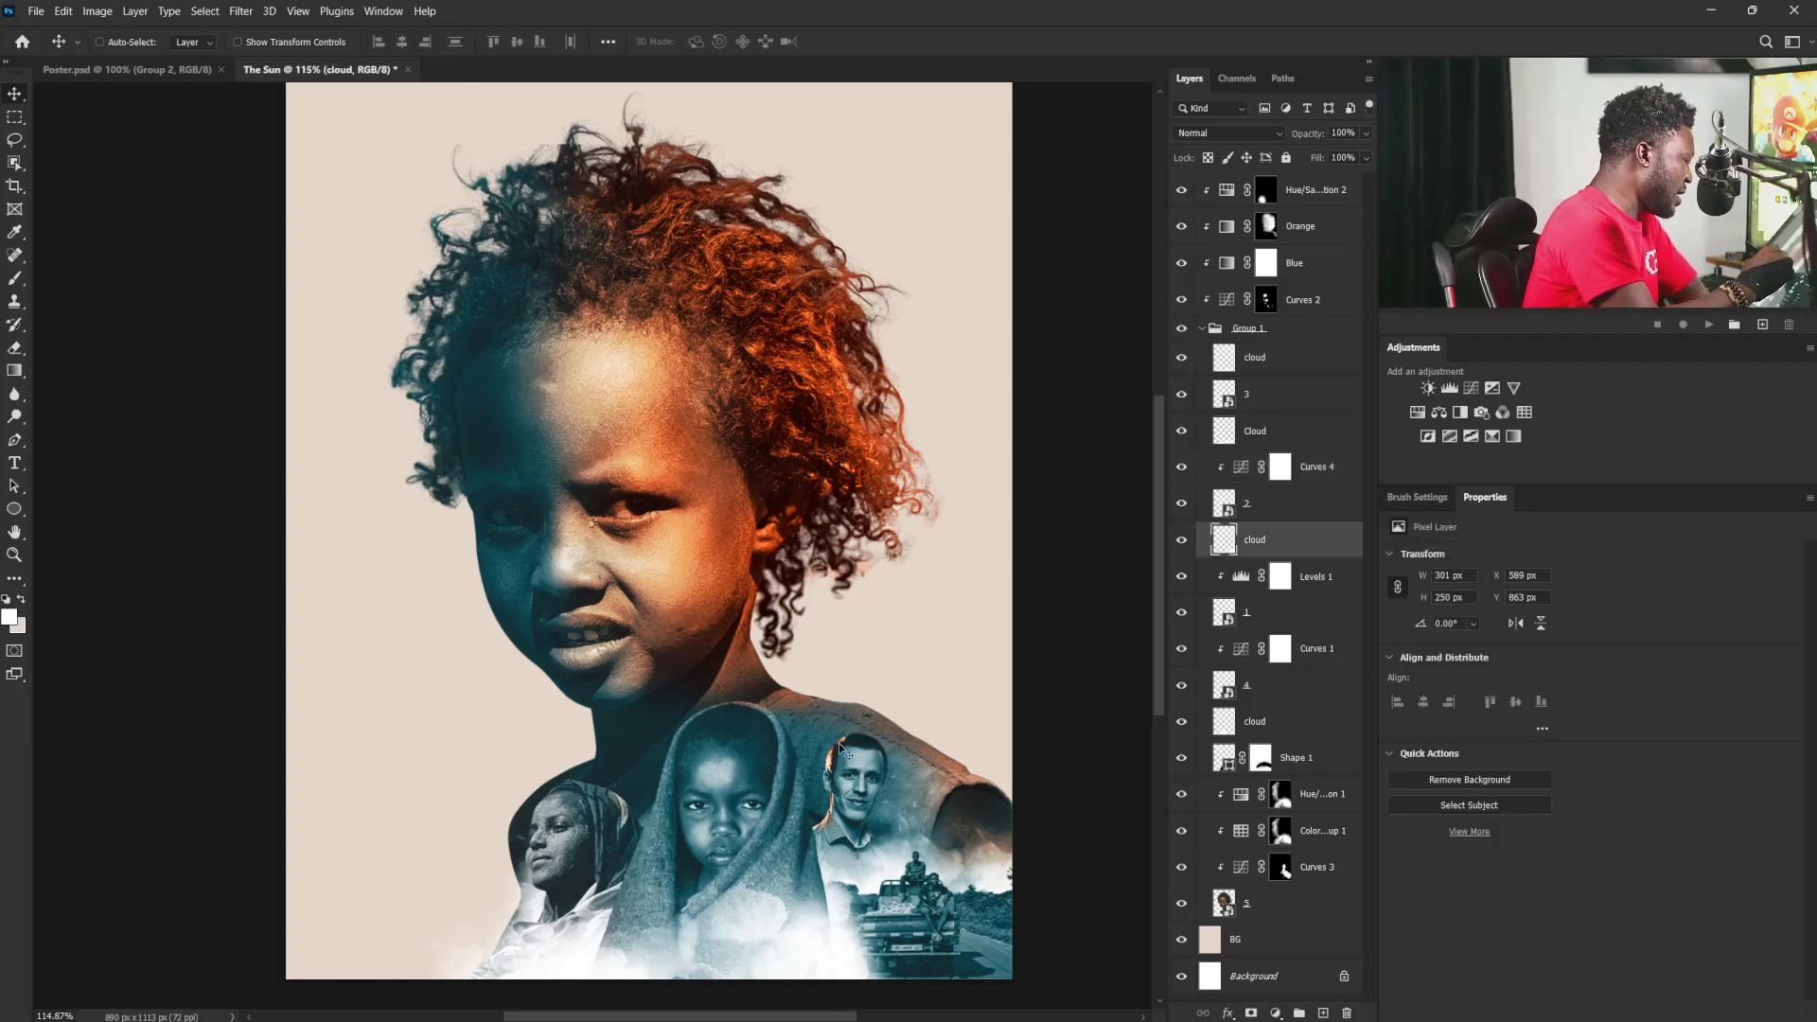
drag(1013, 855, 966, 897)
click(1259, 724)
click(1280, 369)
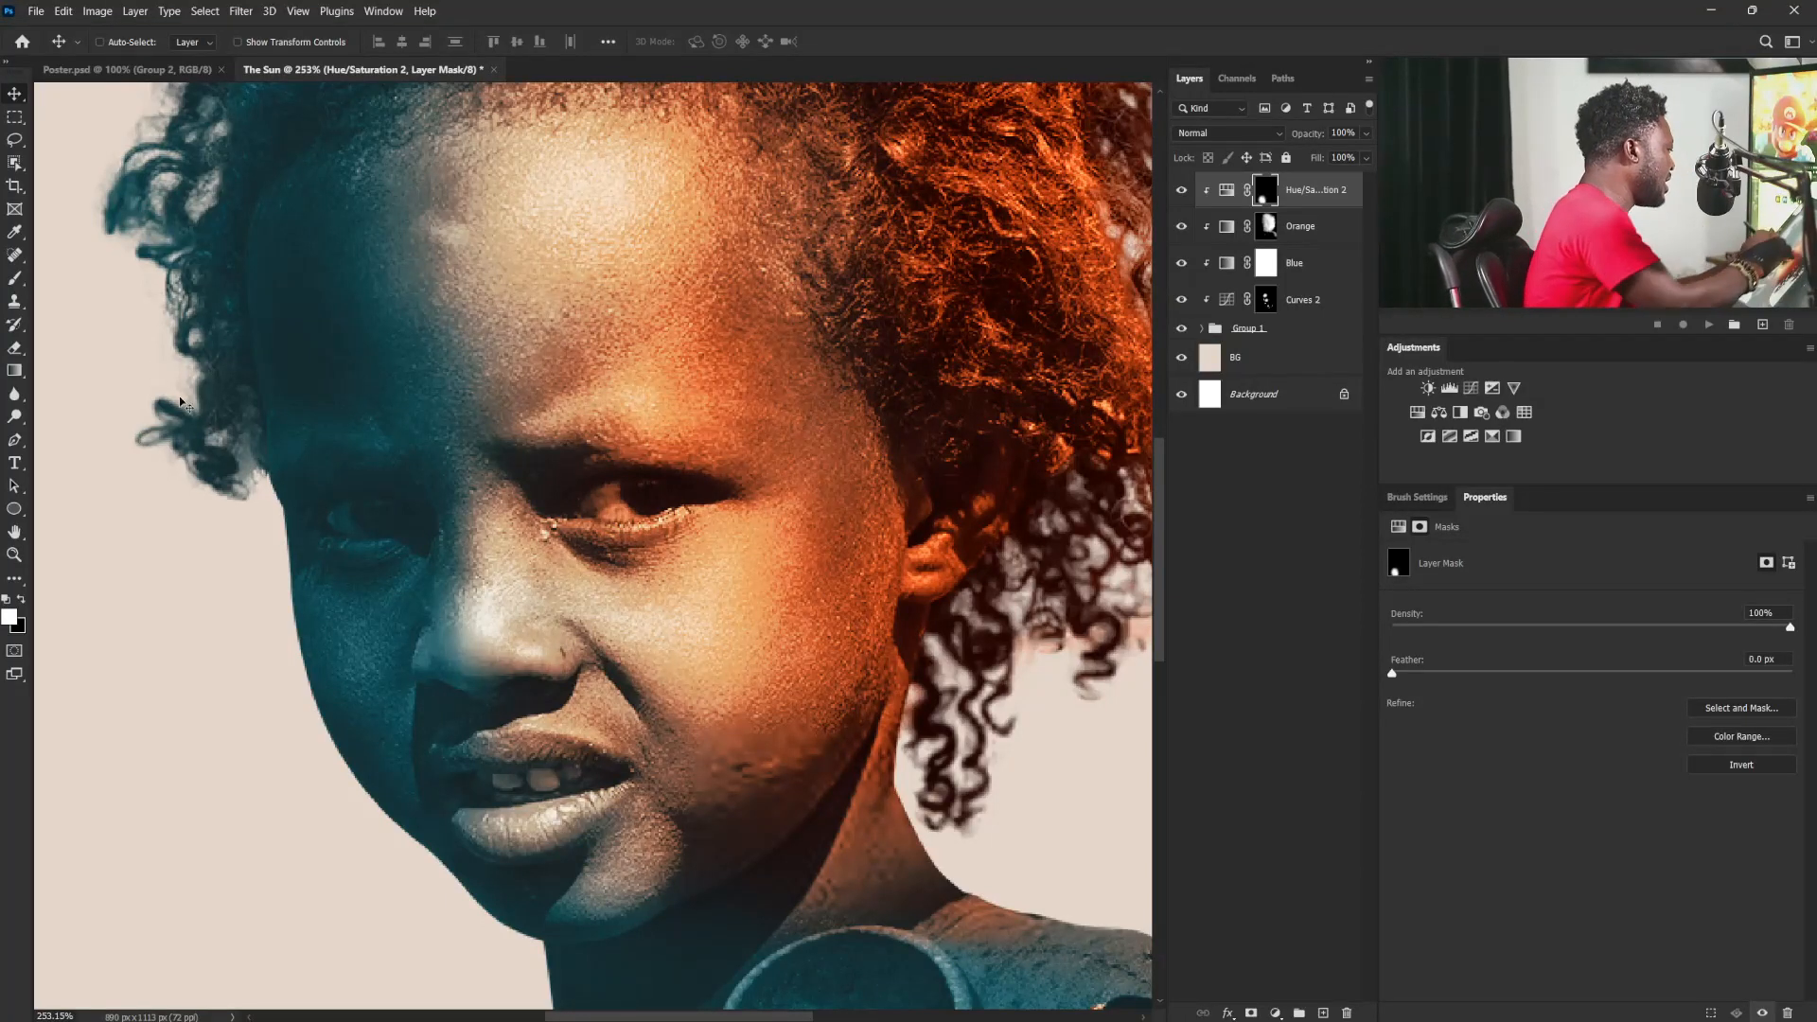
Step: Paint white on the Hue/Saturation 2 mask over the large portrait's eyes with a small brush about 10 to 20 px wide
click(23, 282)
key(bracketleft)
key(bracketleft)
key(bracketleft)
key(bracketleft)
key(bracketleft)
key(bracketleft)
key(bracketleft)
key(bracketleft)
key(bracketleft)
key(bracketleft)
key(bracketleft)
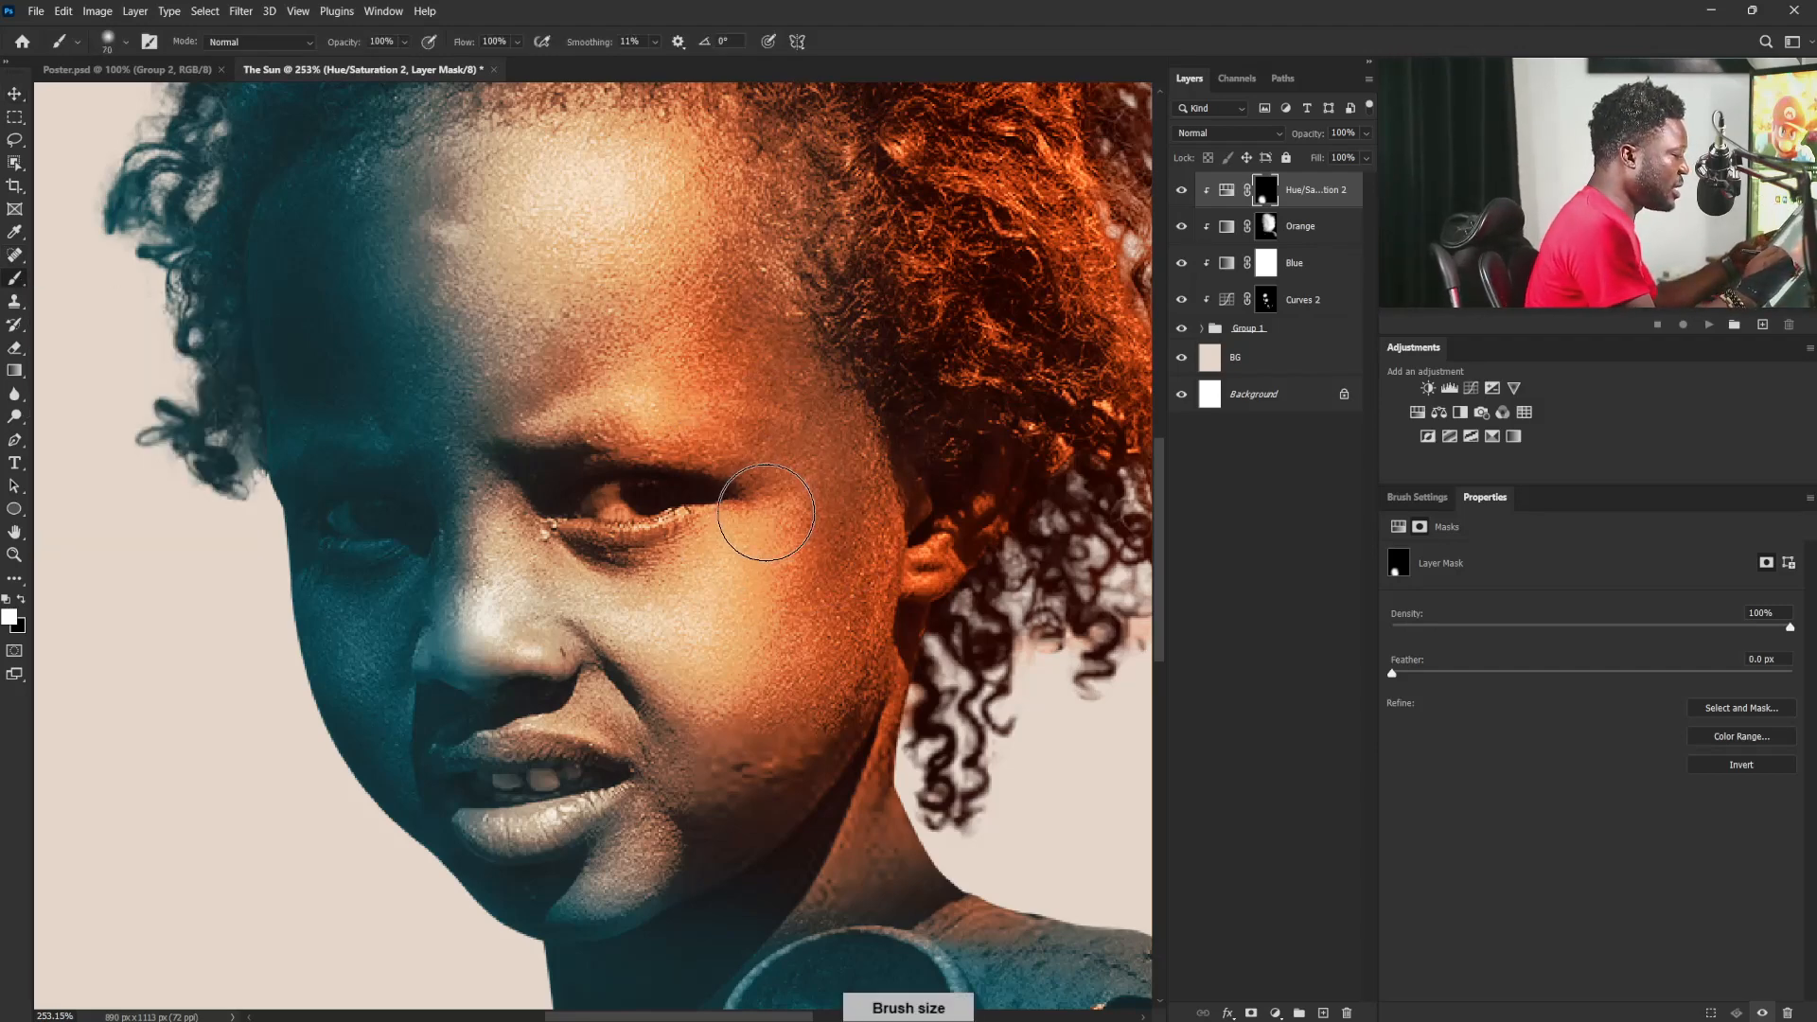
key(bracketleft)
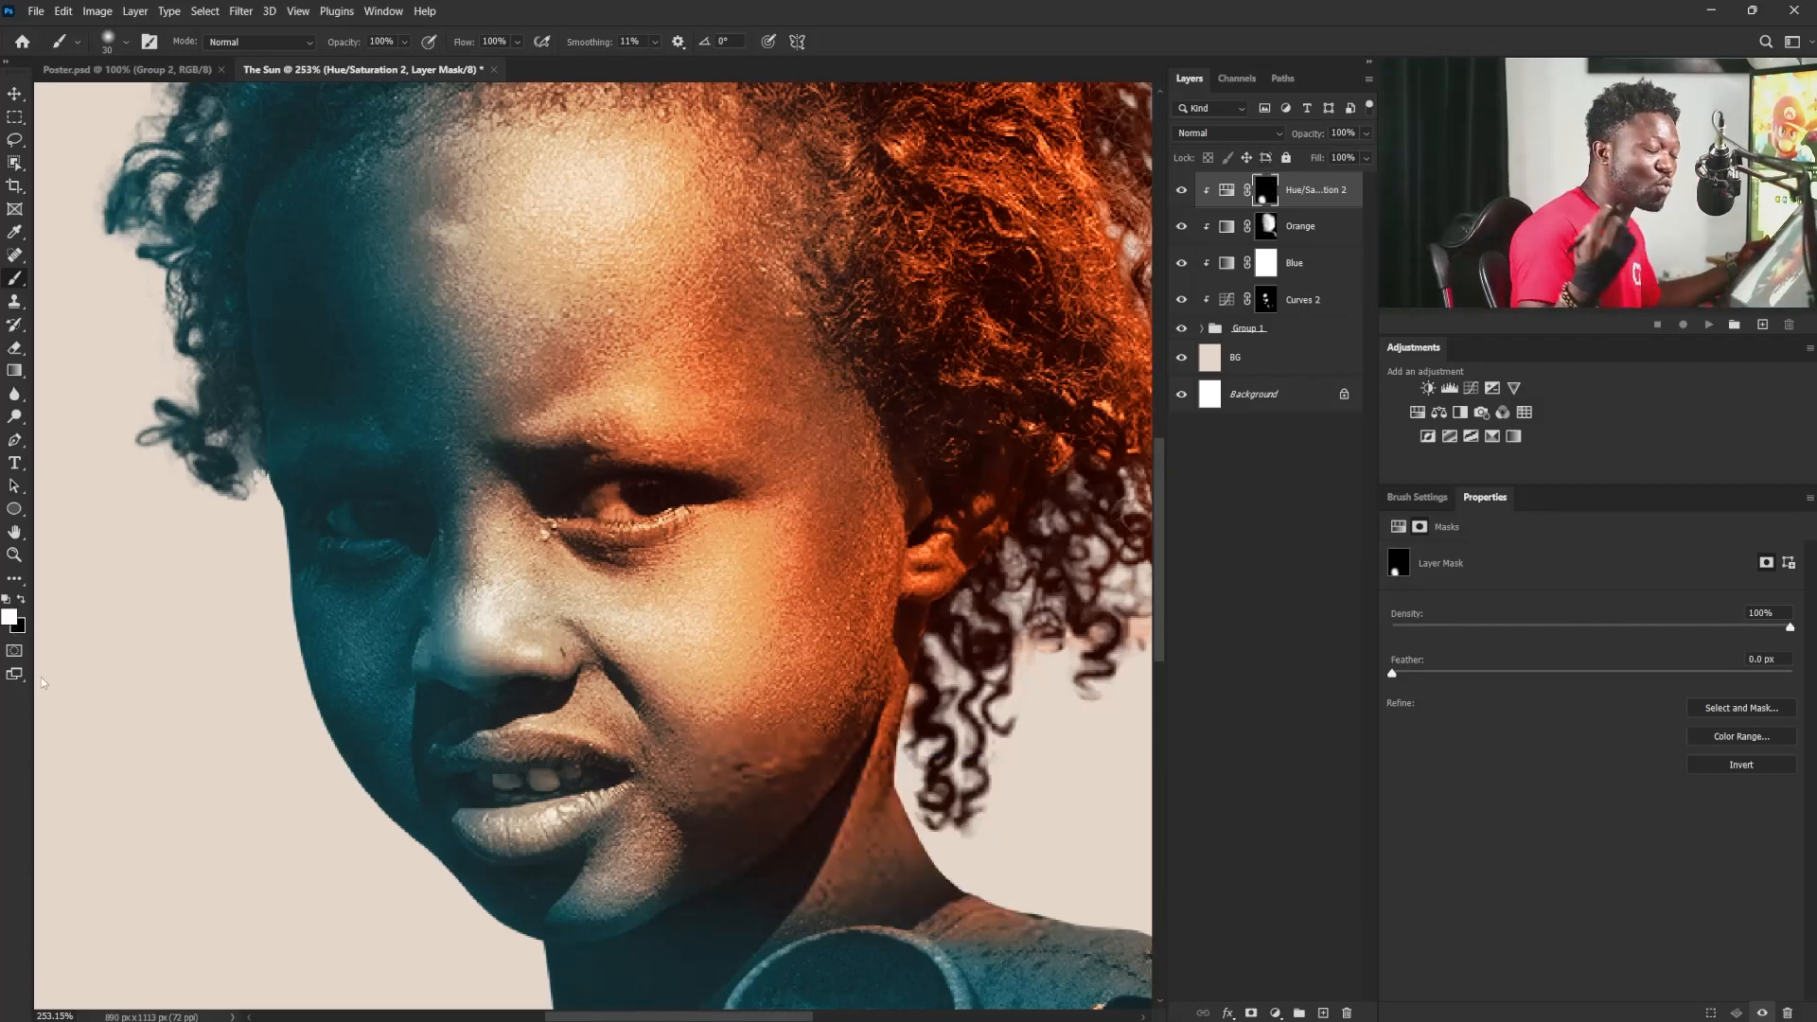
key(bracketleft)
key(bracketleft)
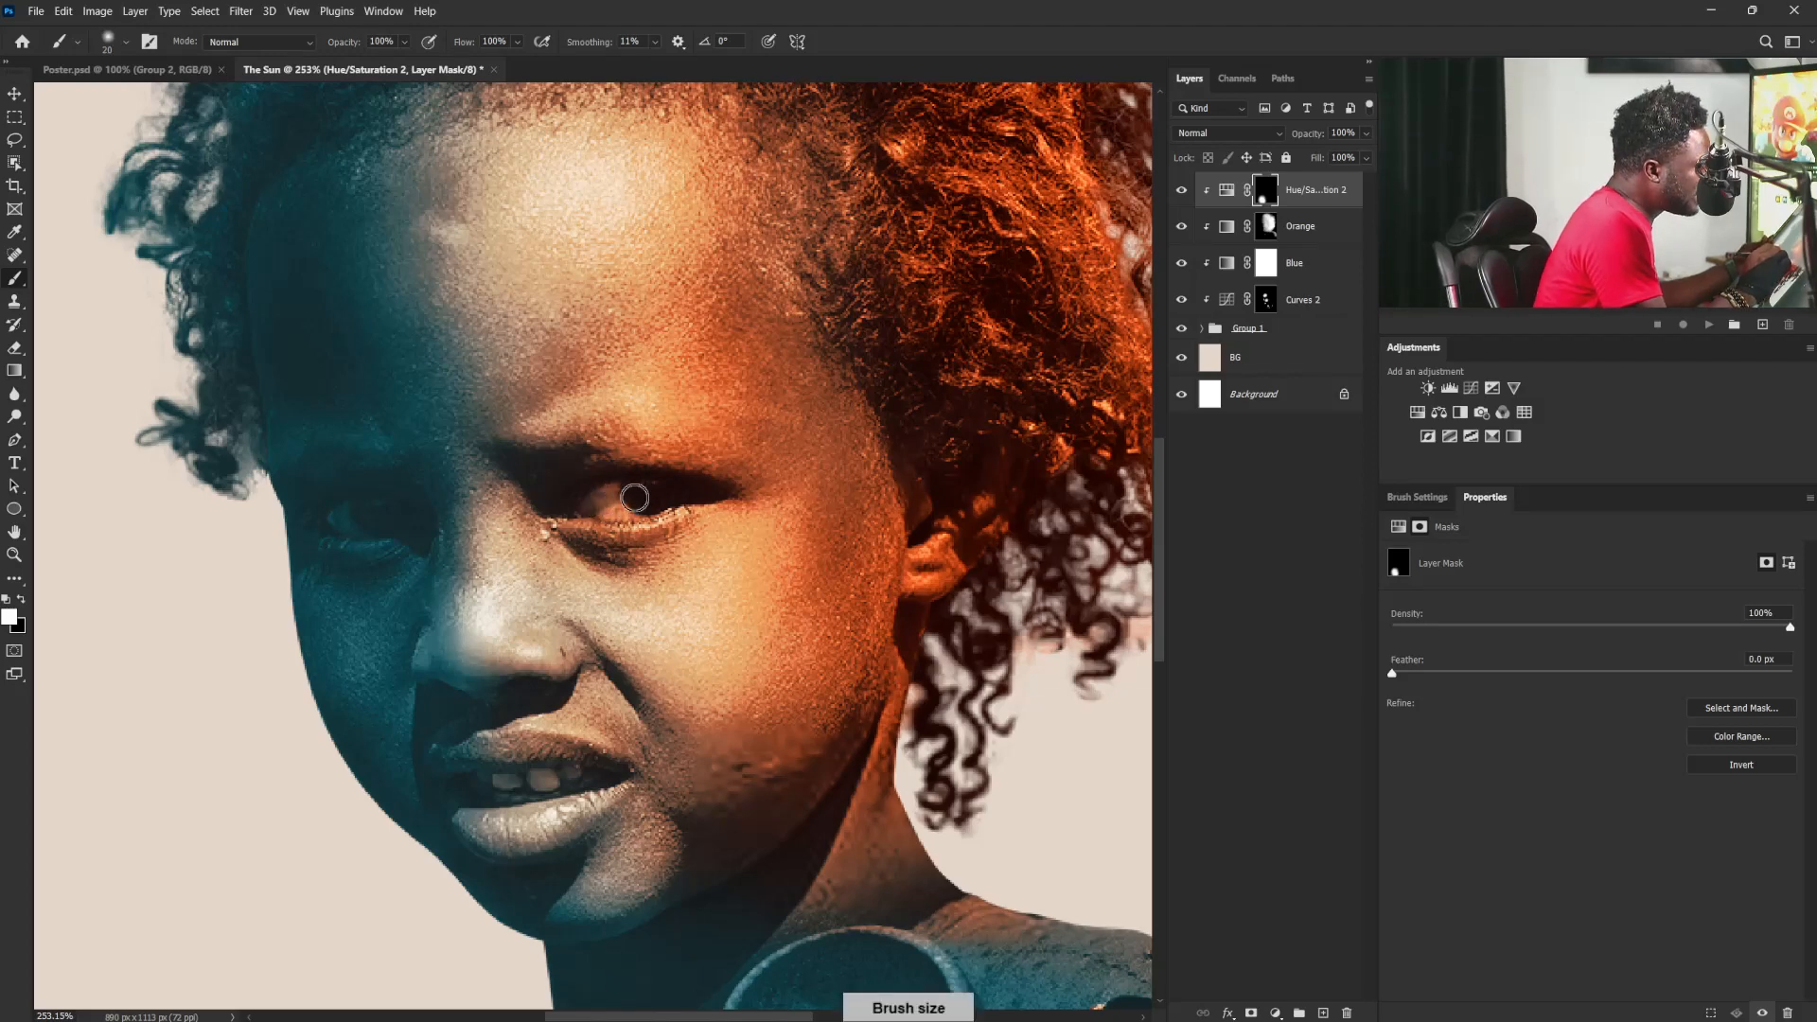
key(bracketleft)
key(bracketleft)
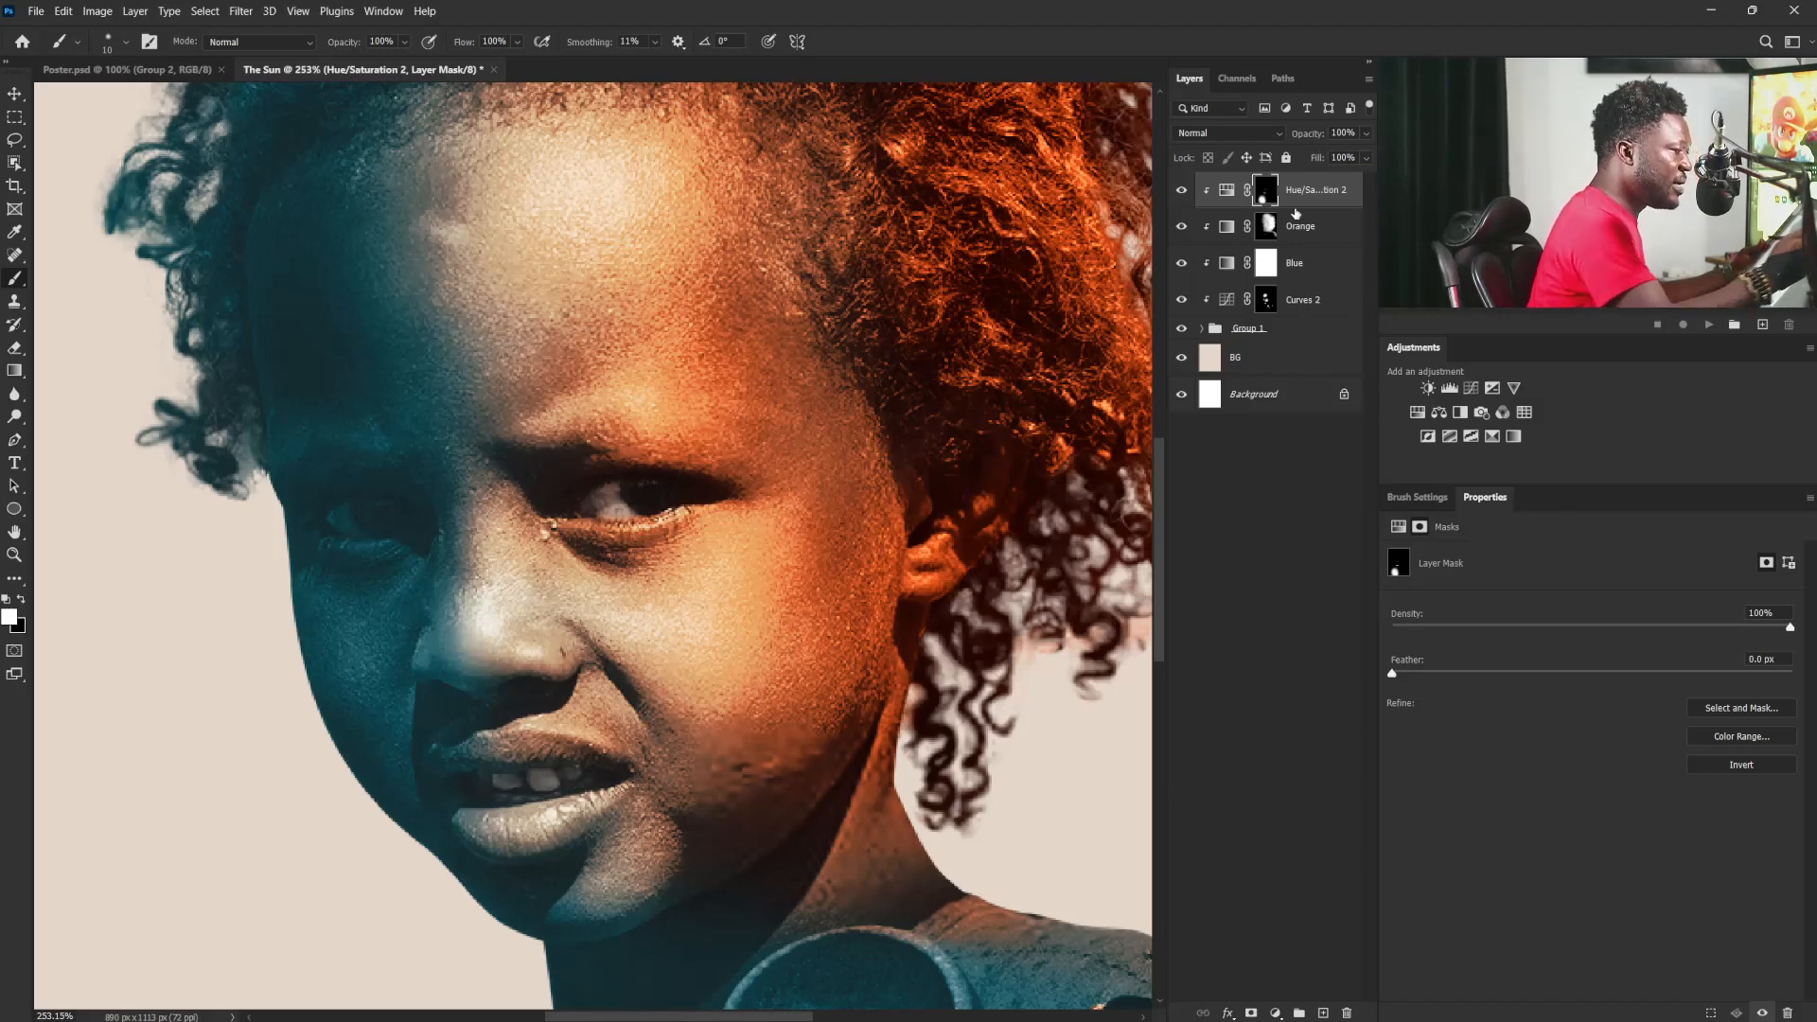
Step: Paint white on the Orange mask over the large portrait's lips, mouth corner and cheek with a soft brush of about 20 to 50 px
click(1268, 229)
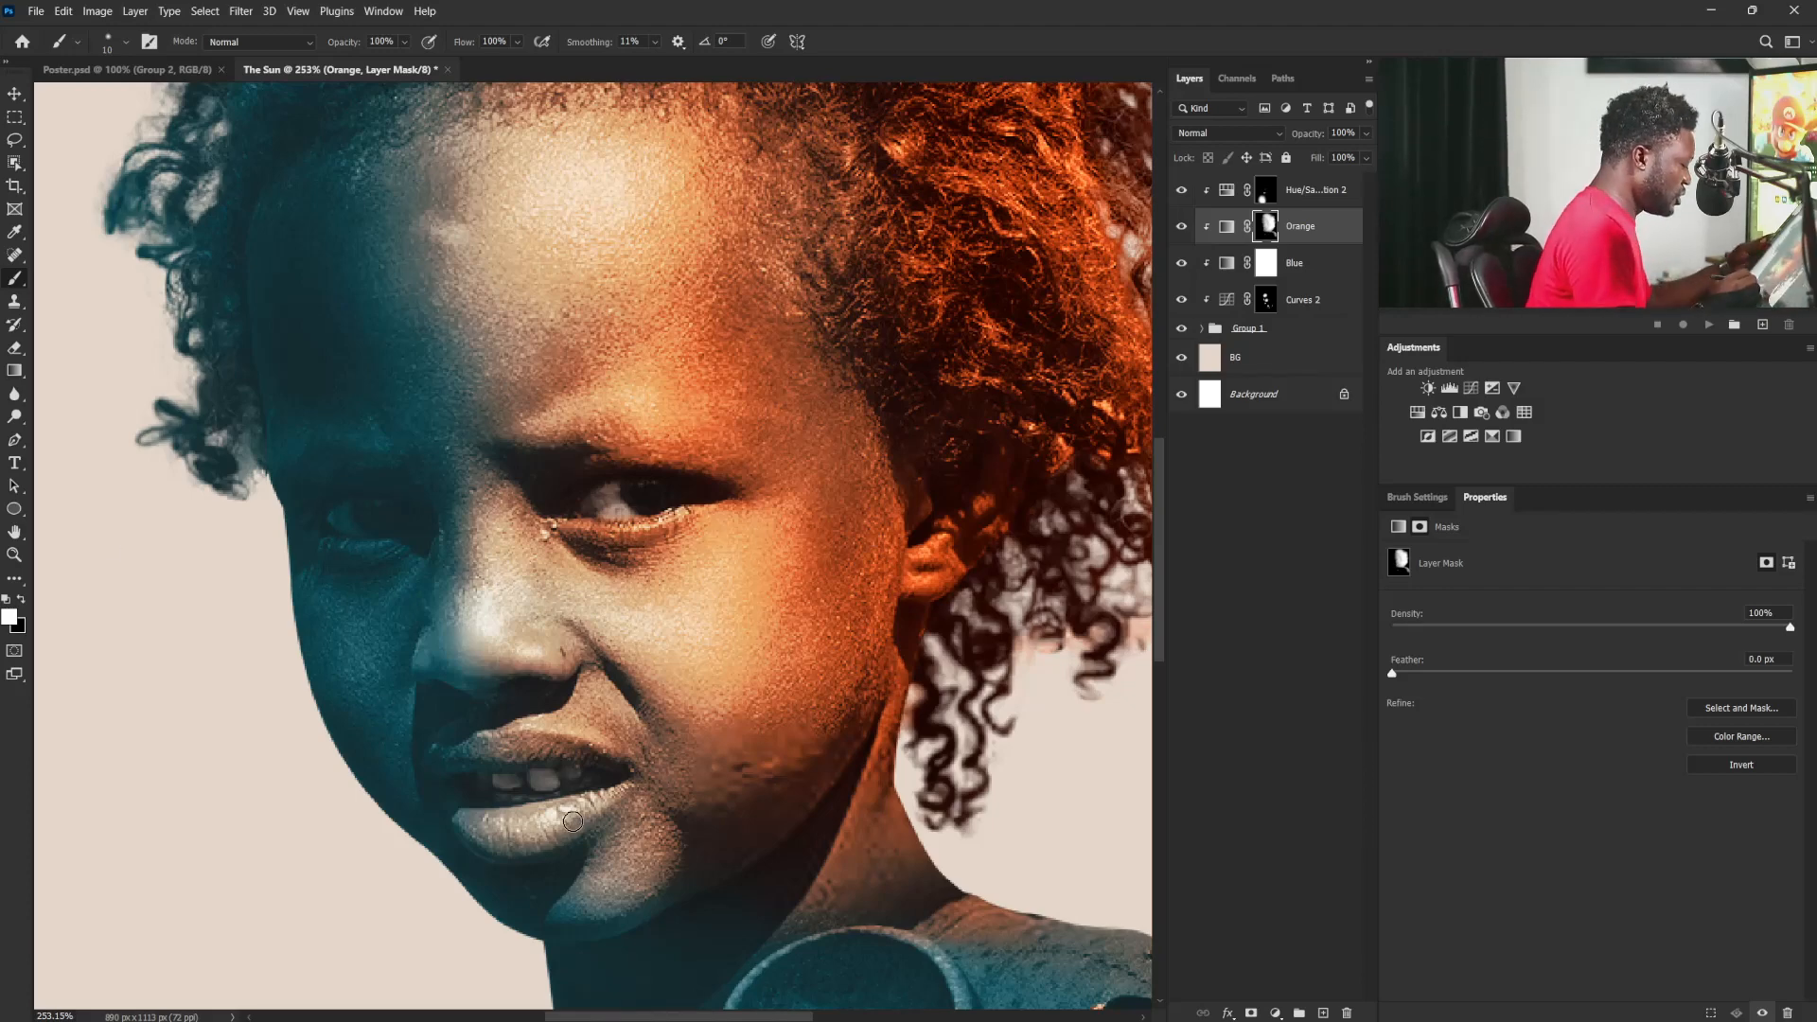
key(bracketright)
key(bracketright)
key(bracketright)
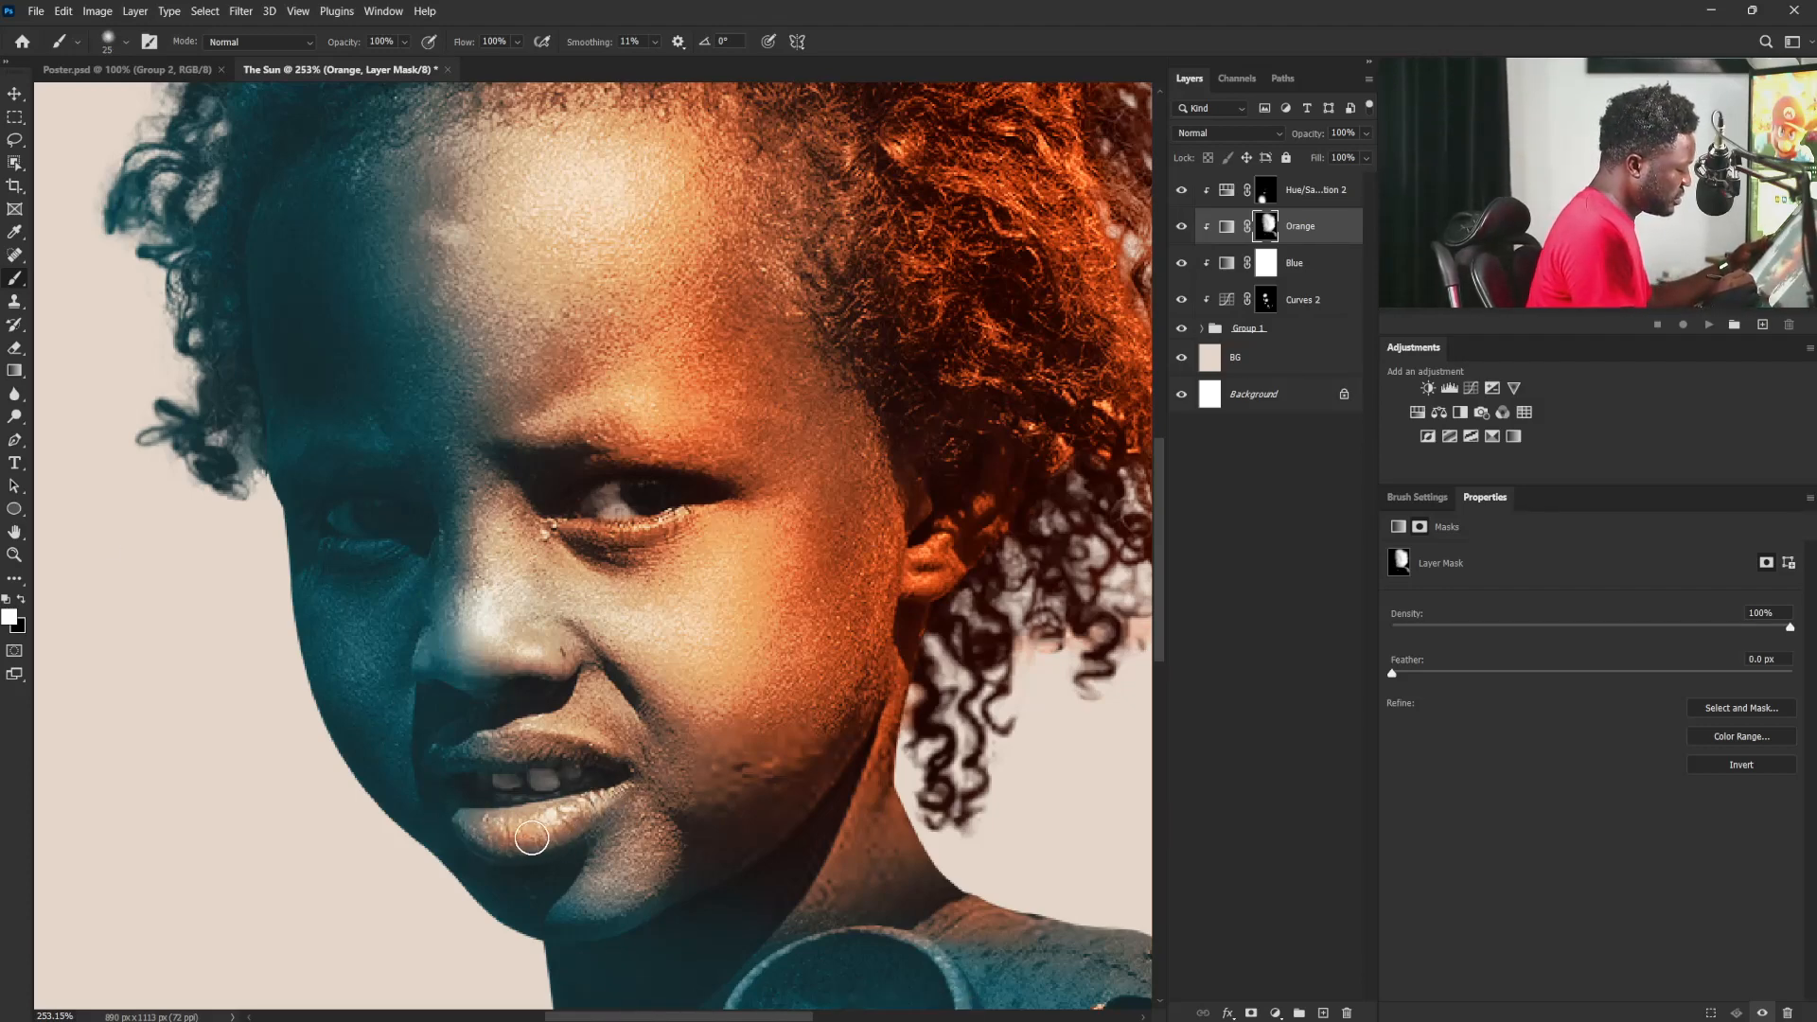
key(bracketleft)
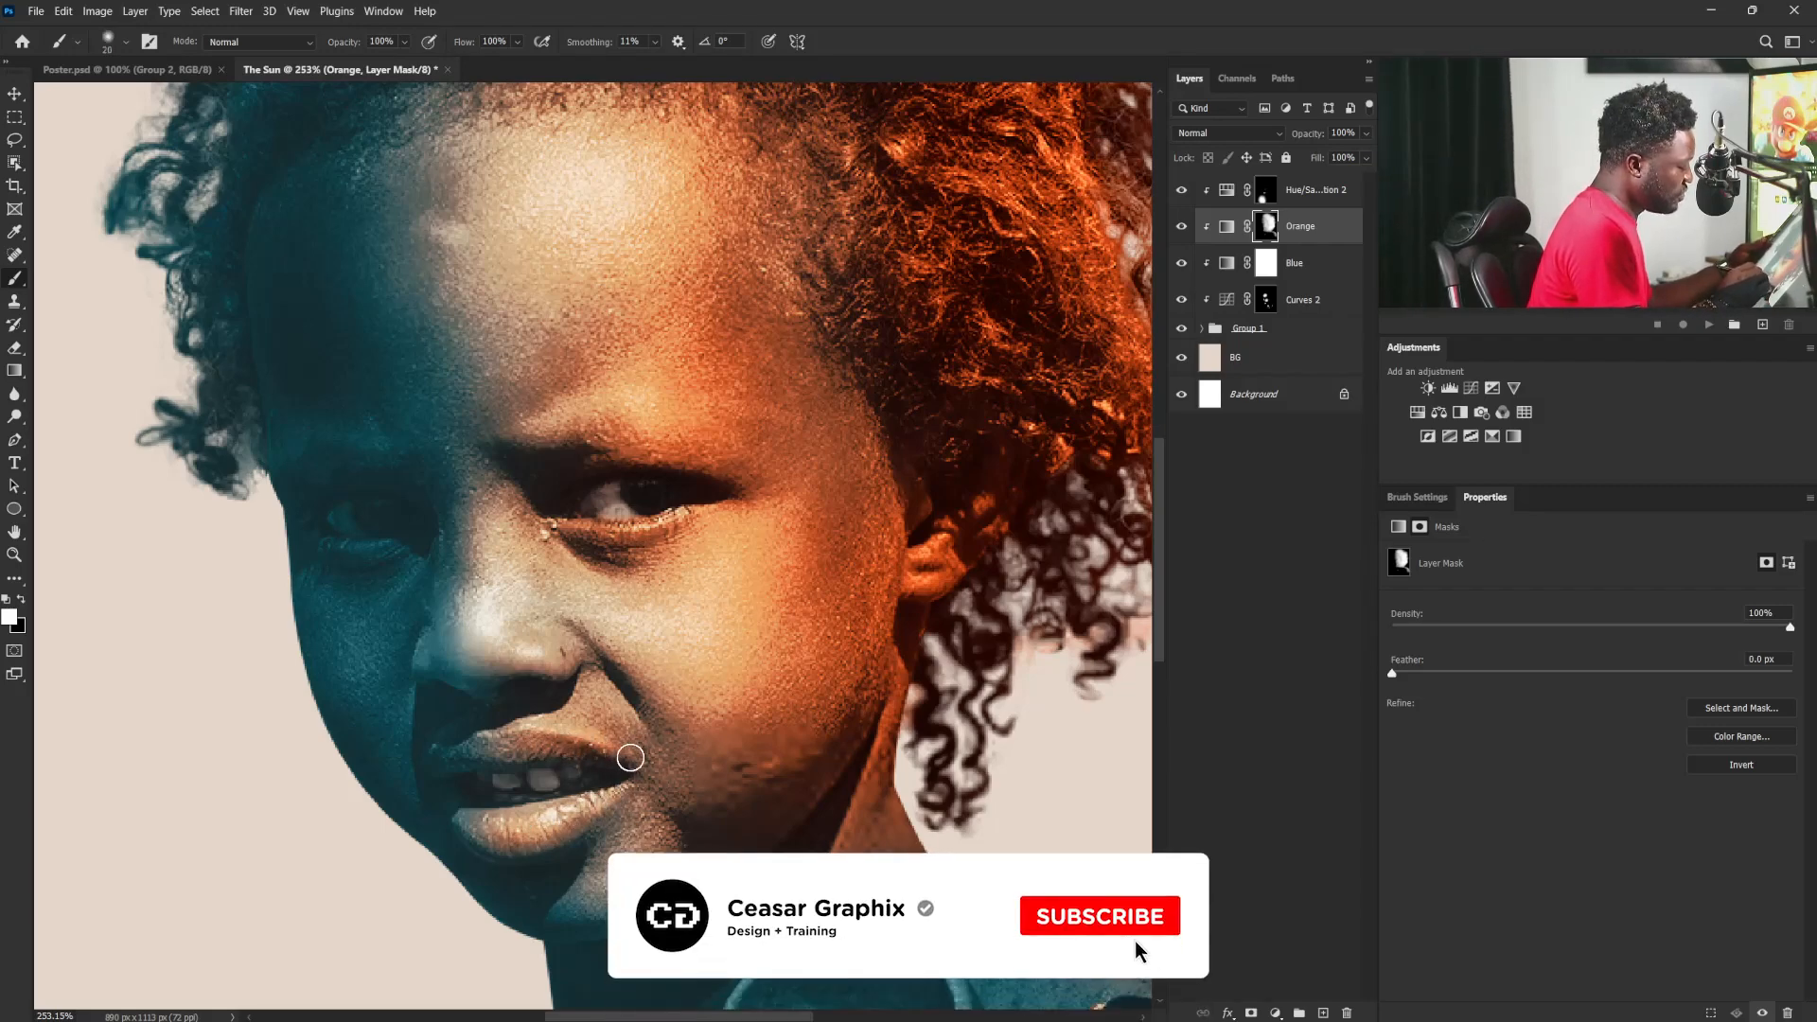
key(bracketright)
key(bracketright)
key(bracketright)
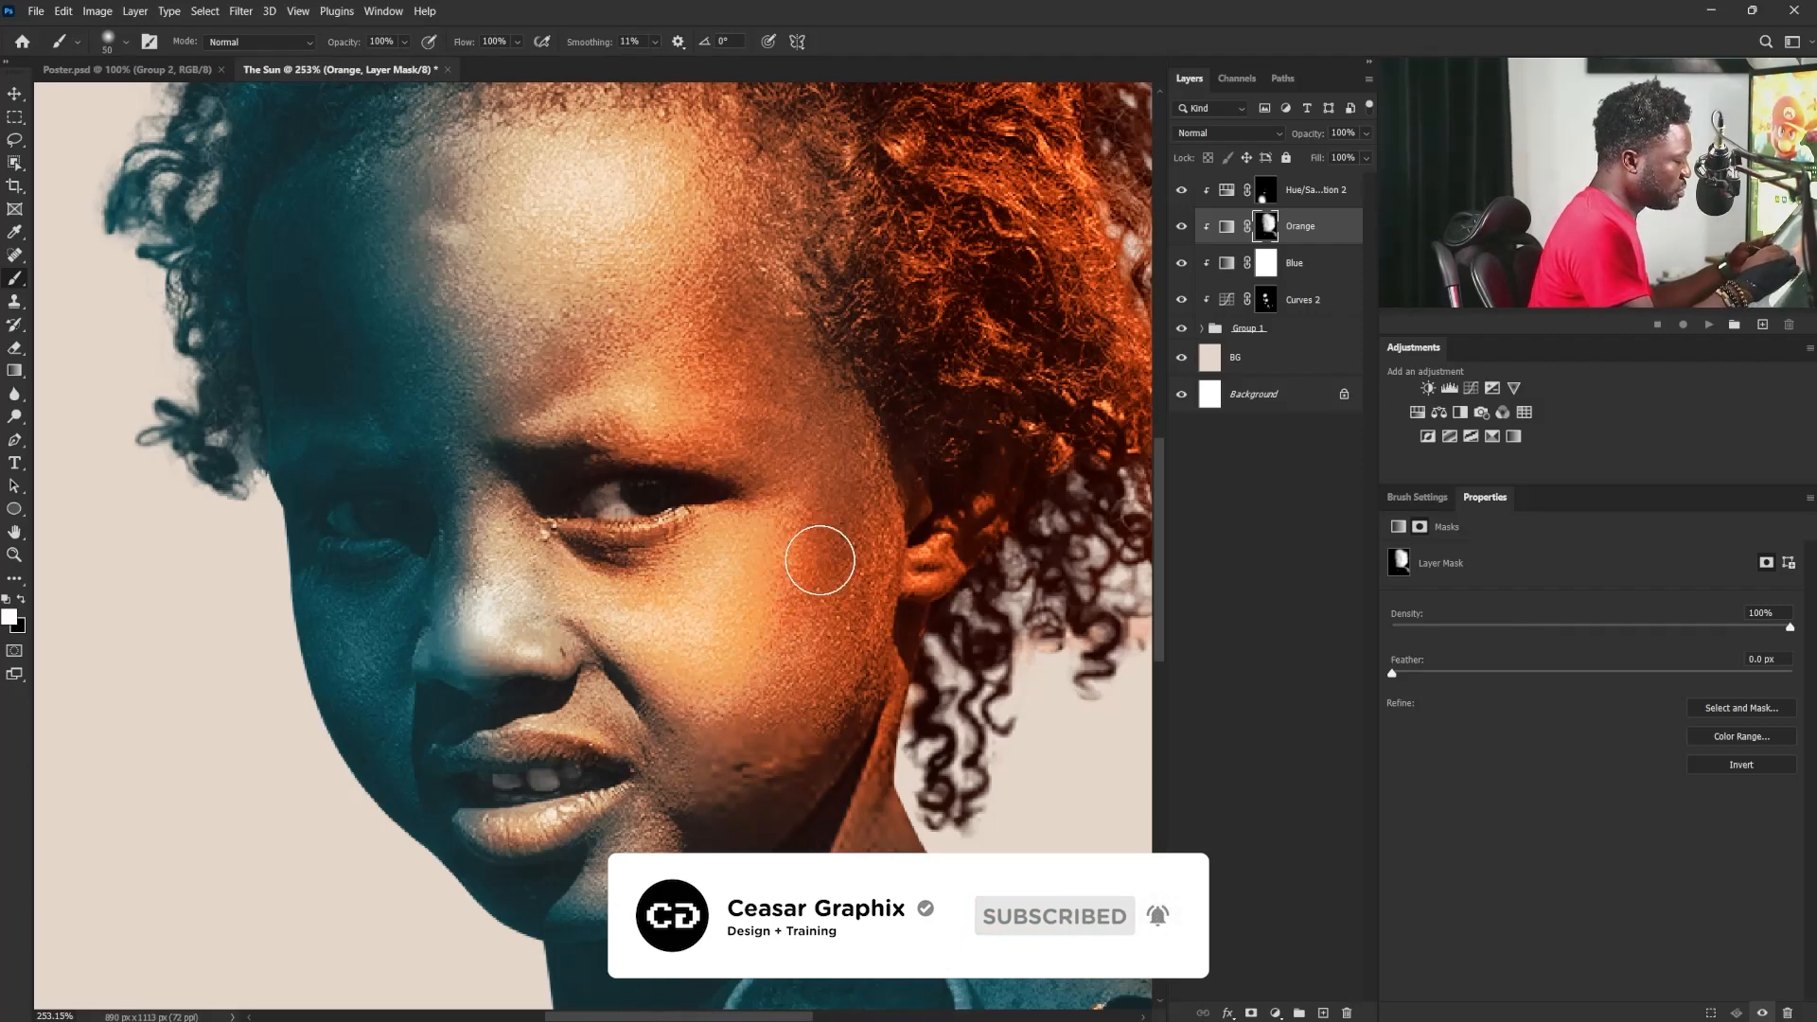
key(ctrl+0)
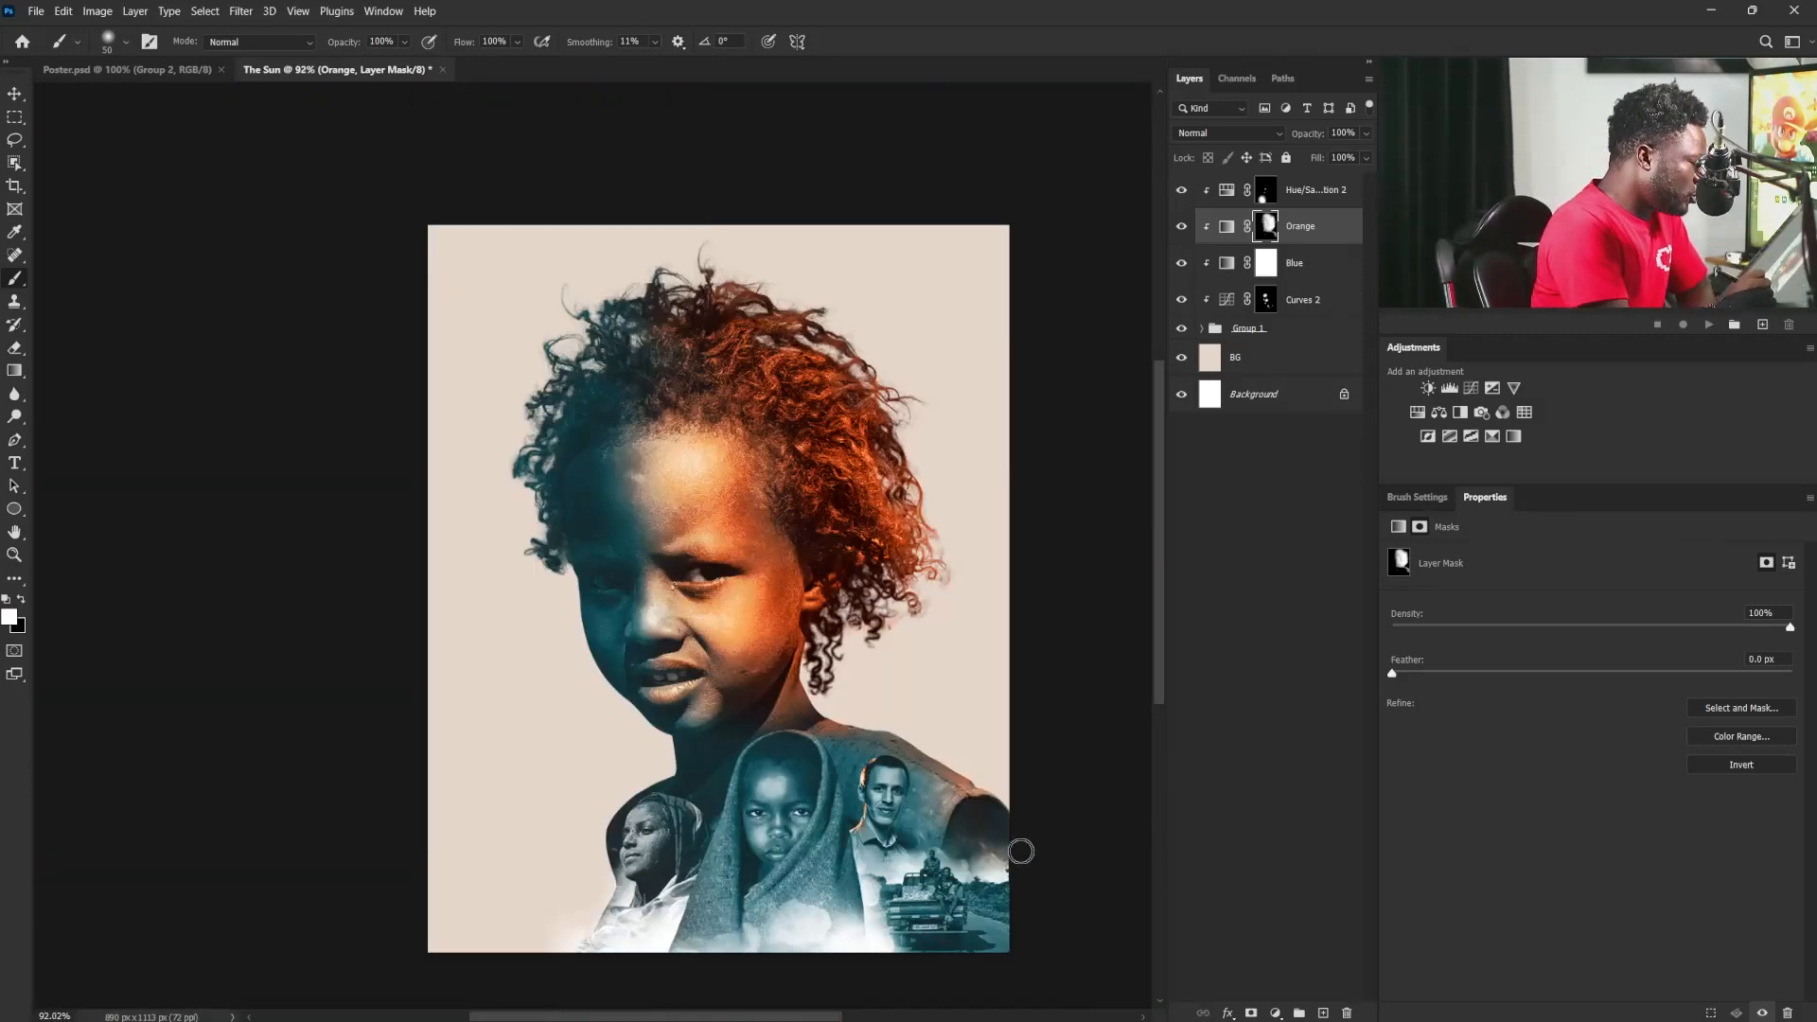
Step: Stamp all visible layers into a new layer above Hue/Saturation 2 and convert it to a smart object
click(1310, 192)
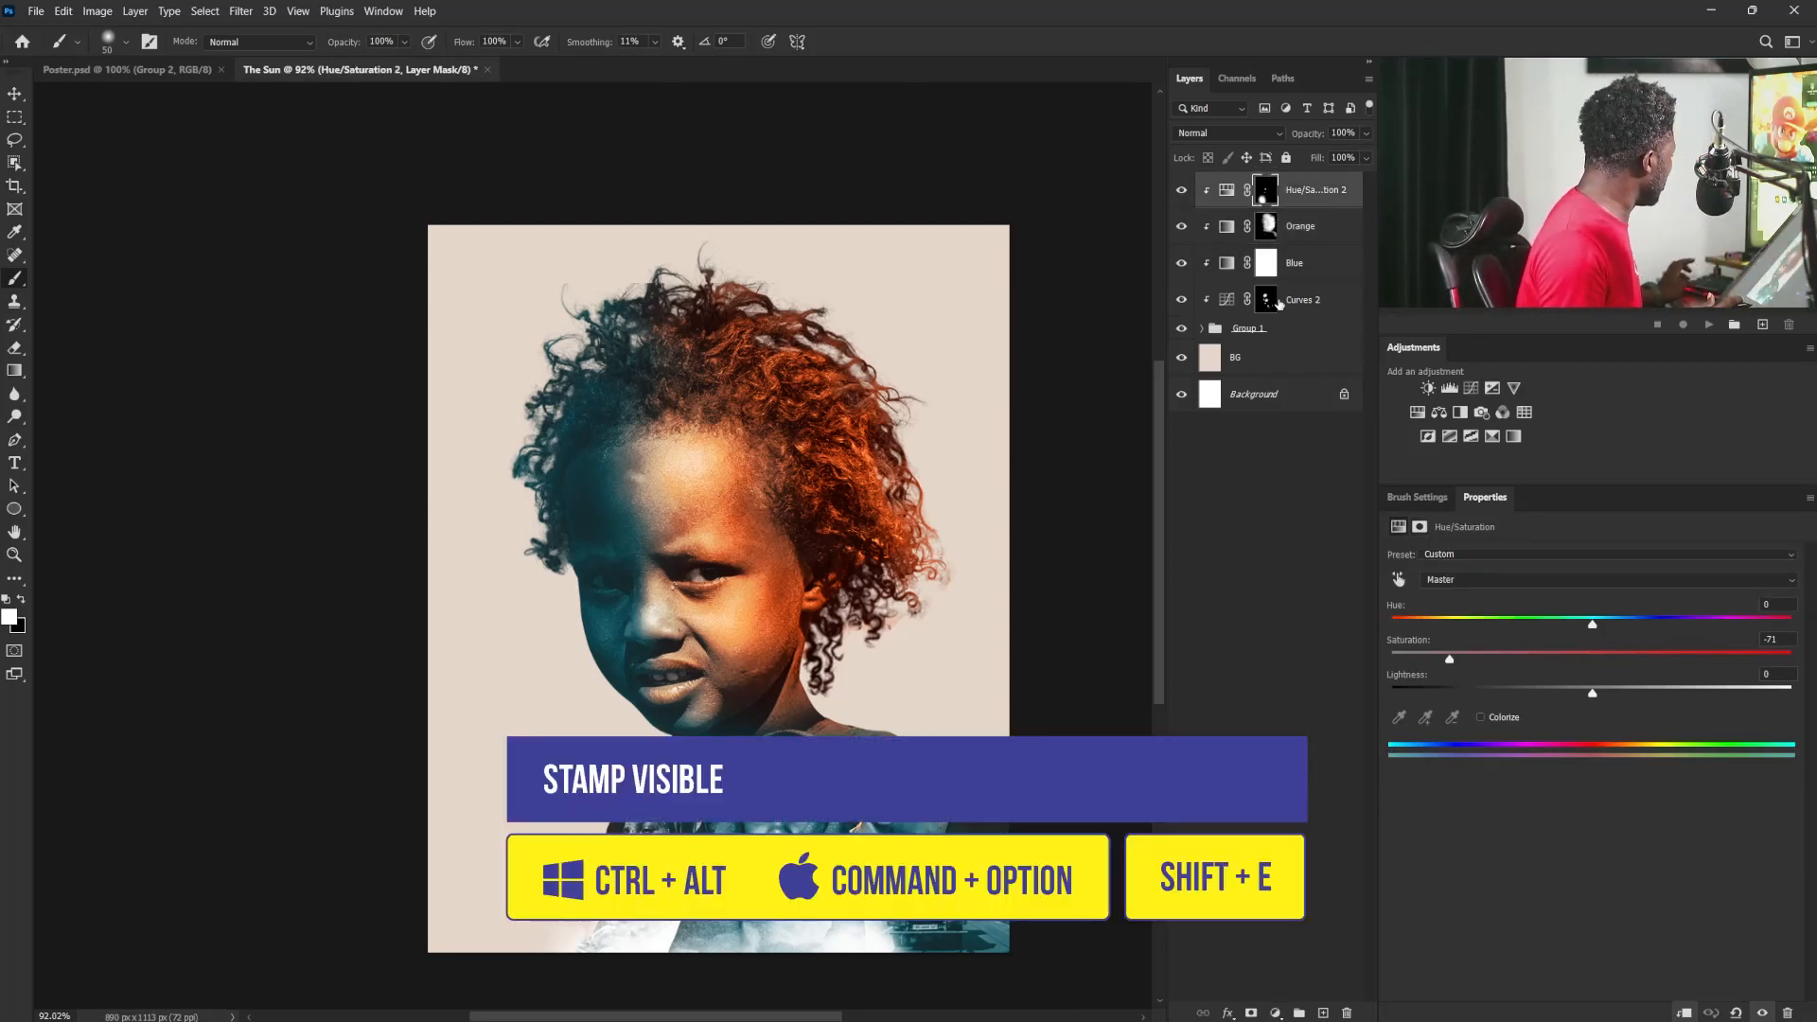
key(ctrl+alt+shift+e)
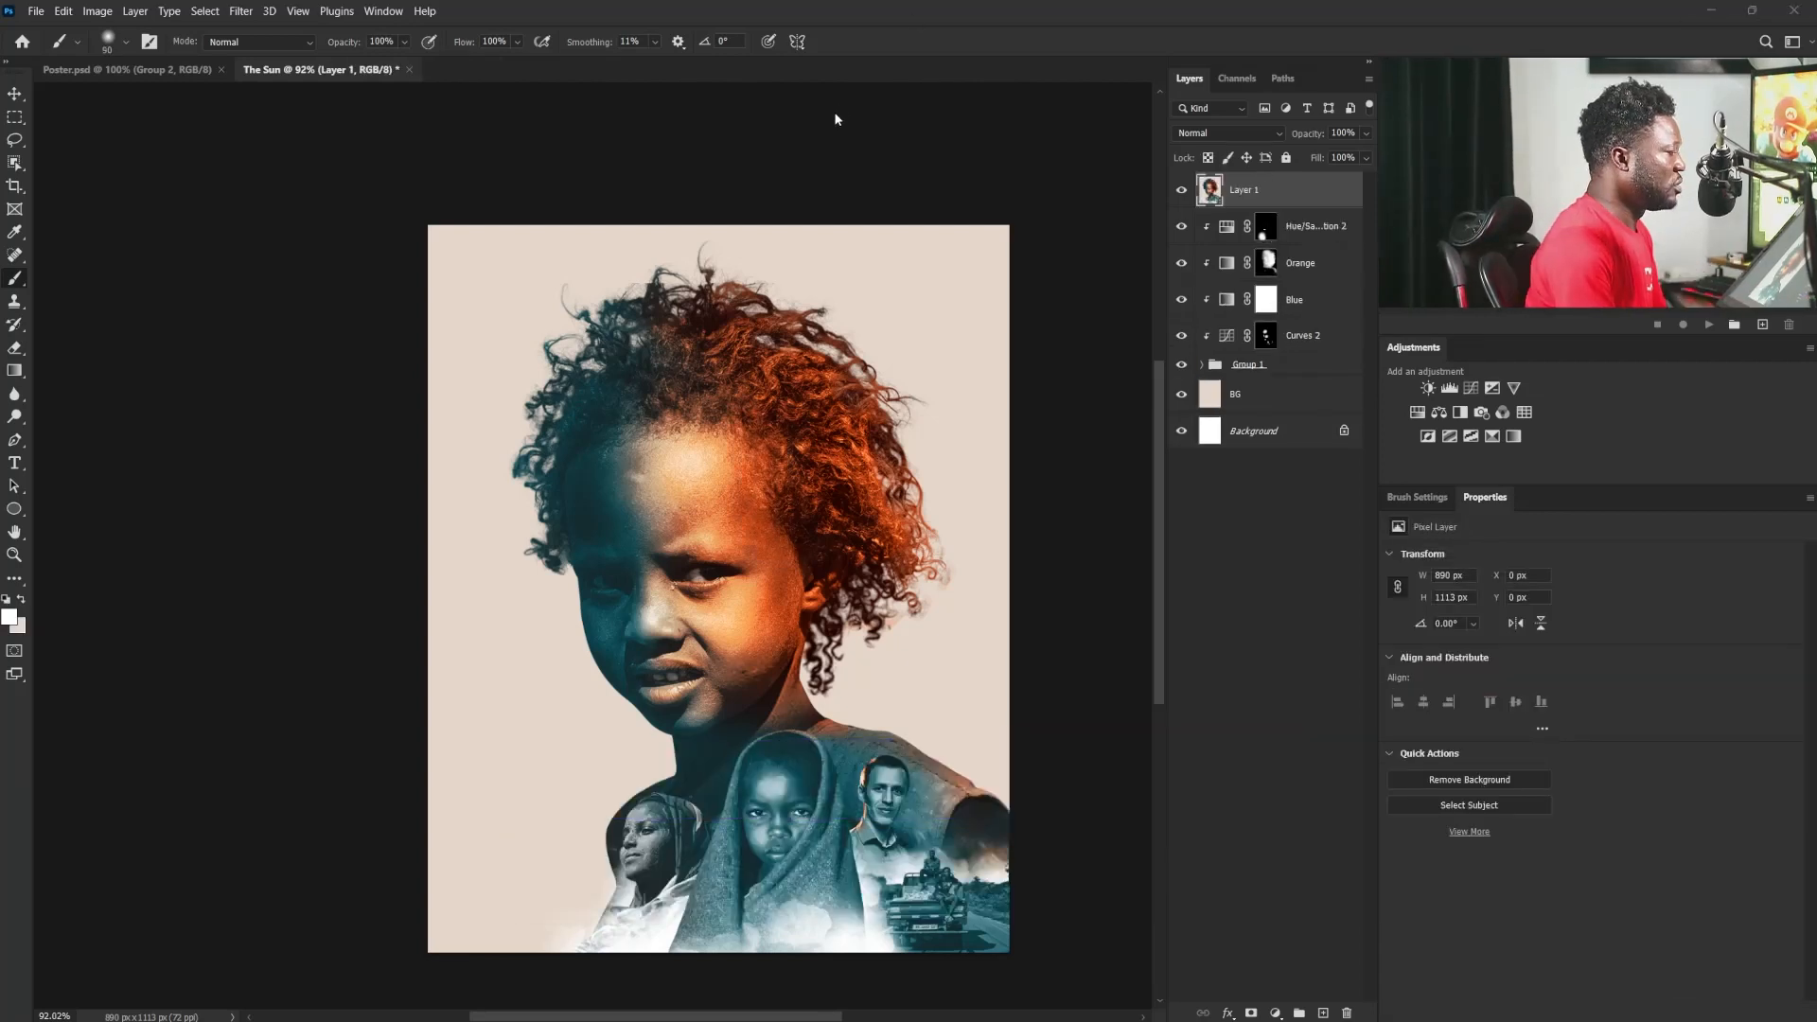
right_click(1294, 193)
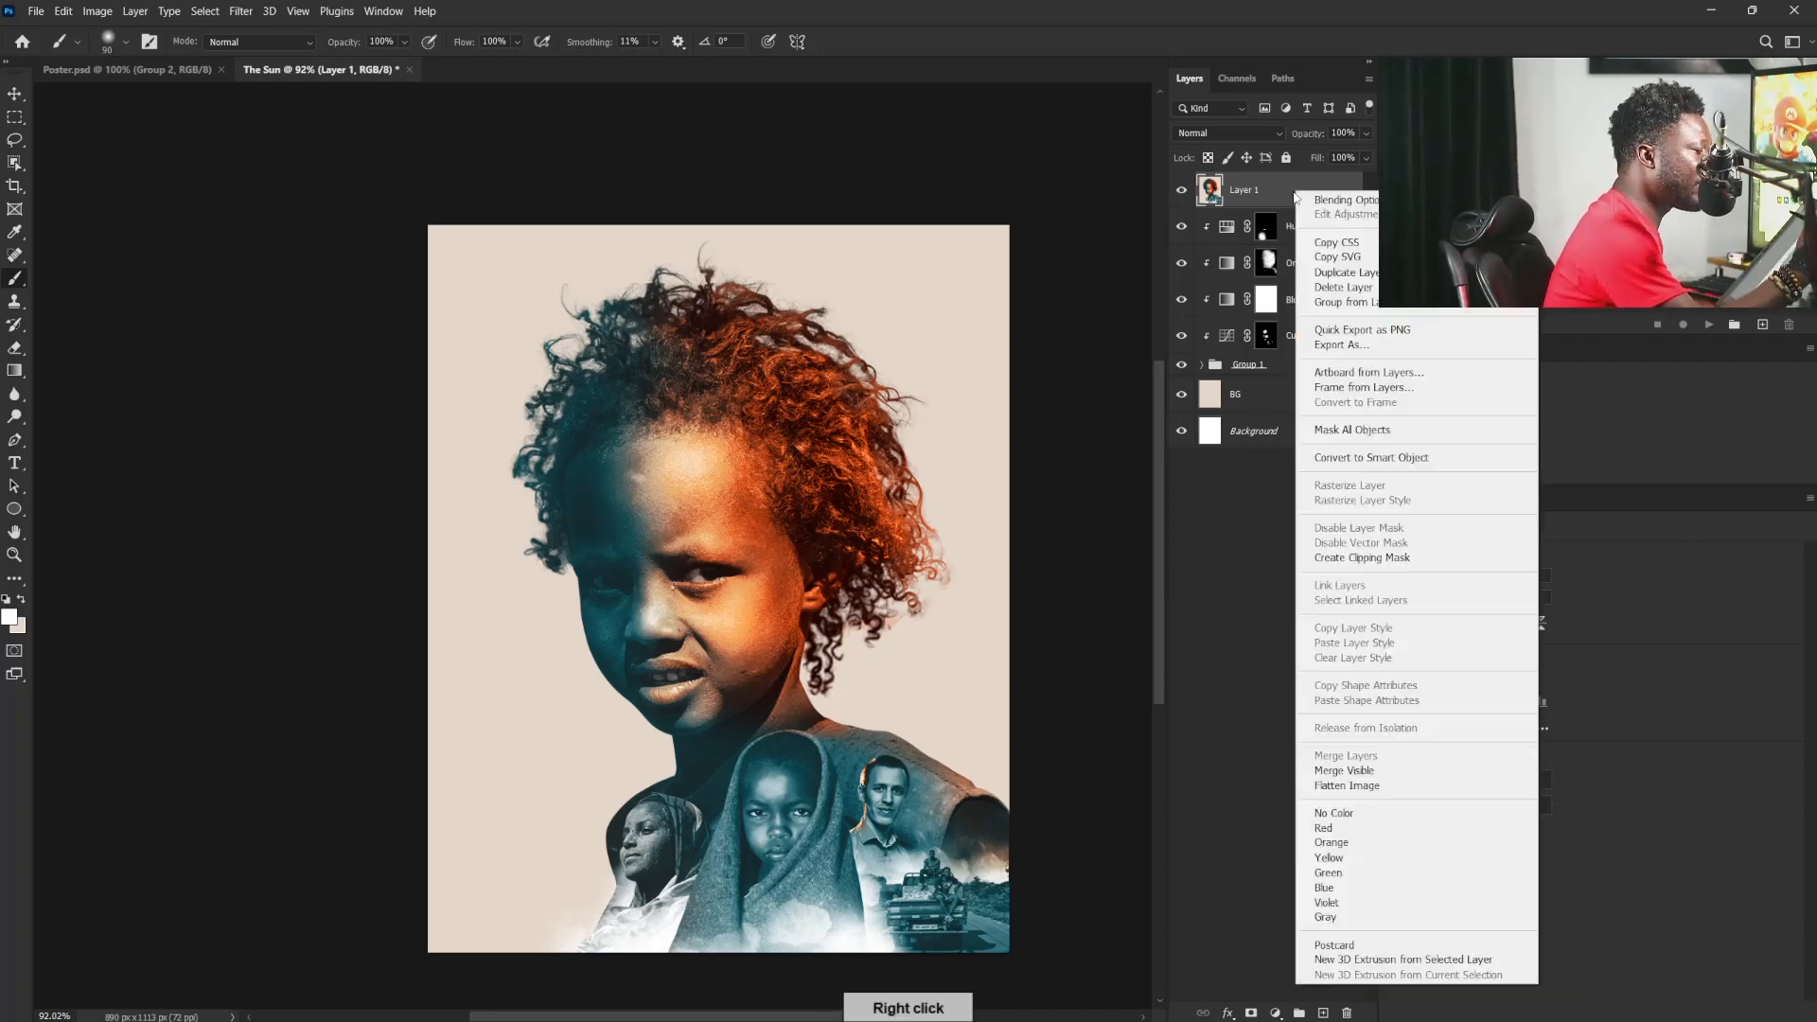
click(1414, 459)
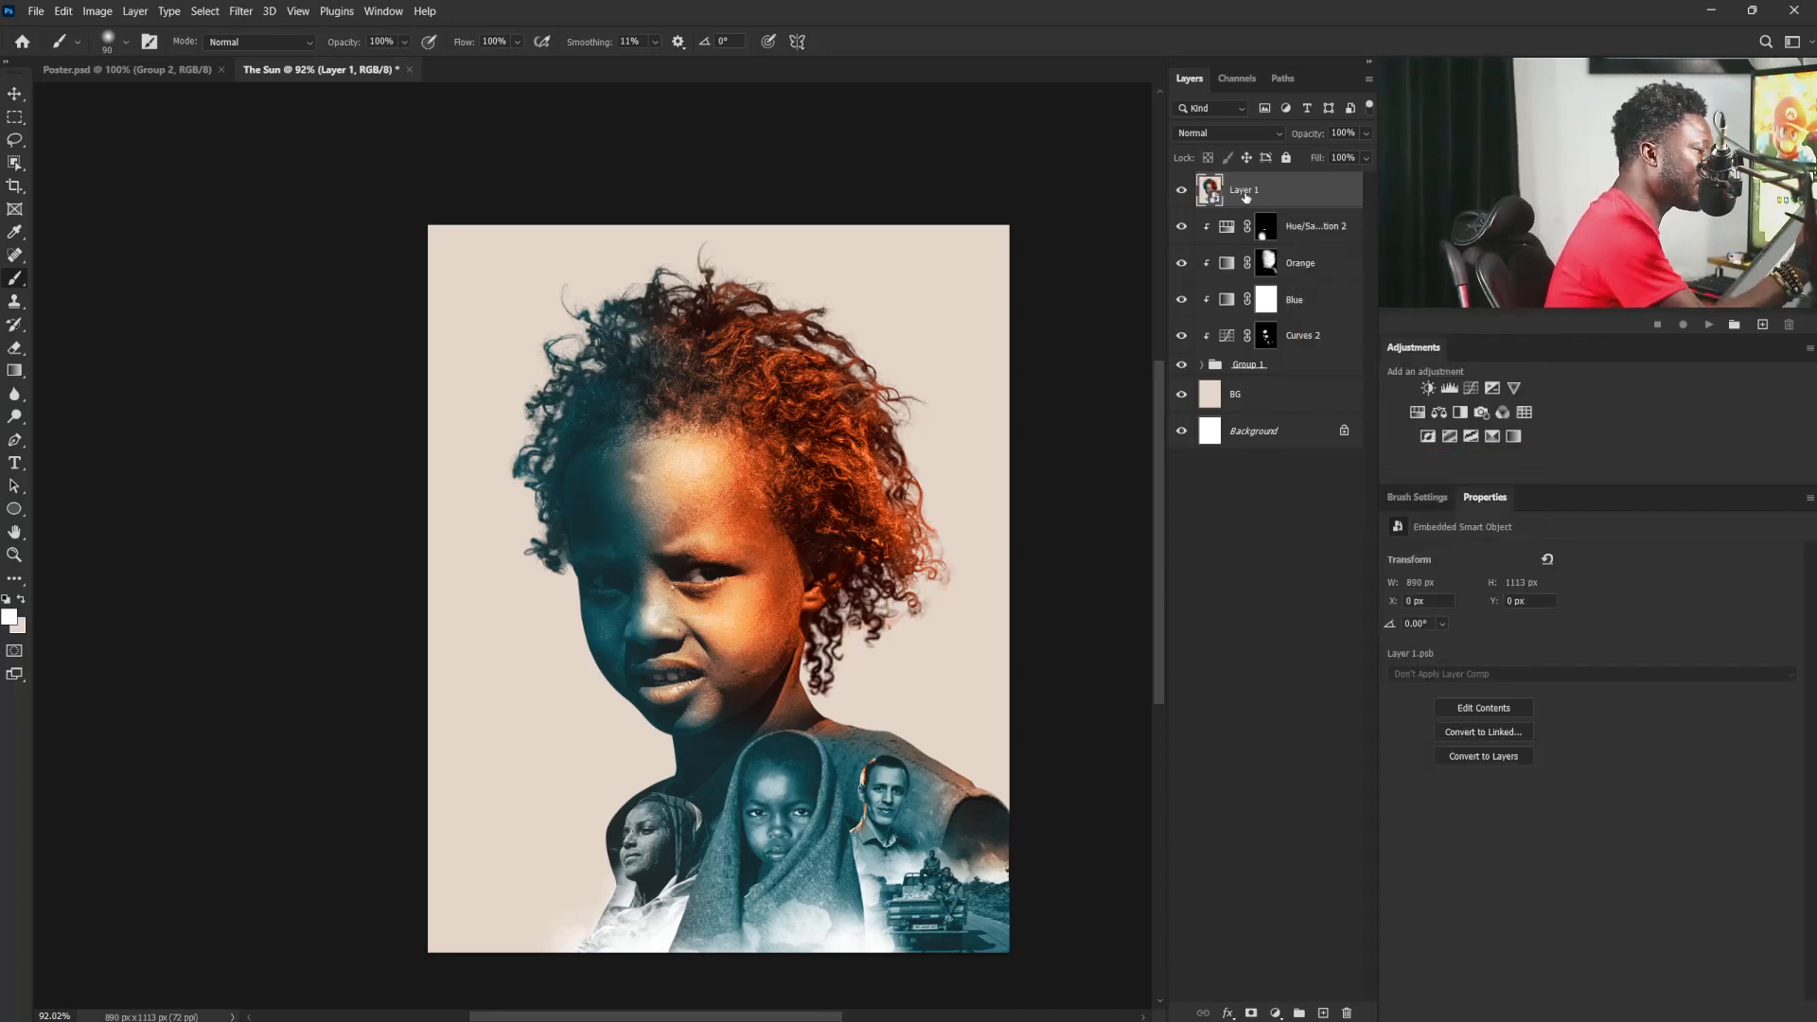
Step: Rename the stamped smart object layer as Raw
double_click(1243, 193)
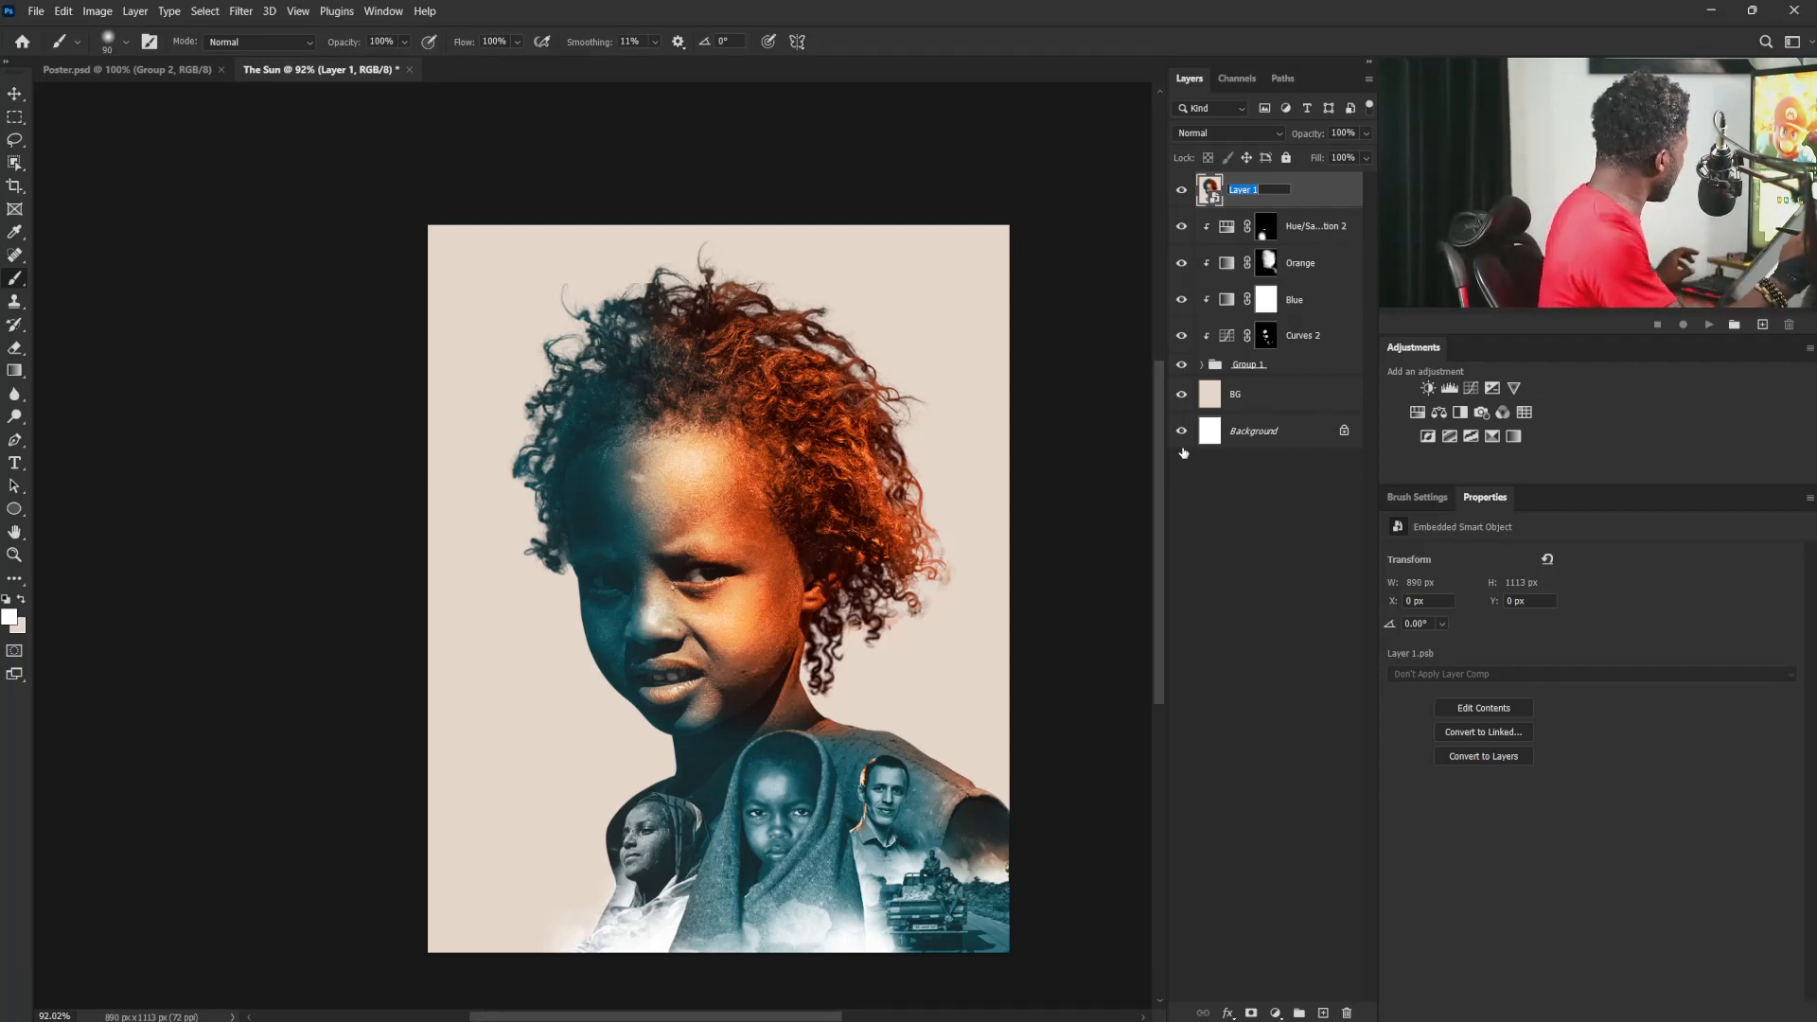
text(R)
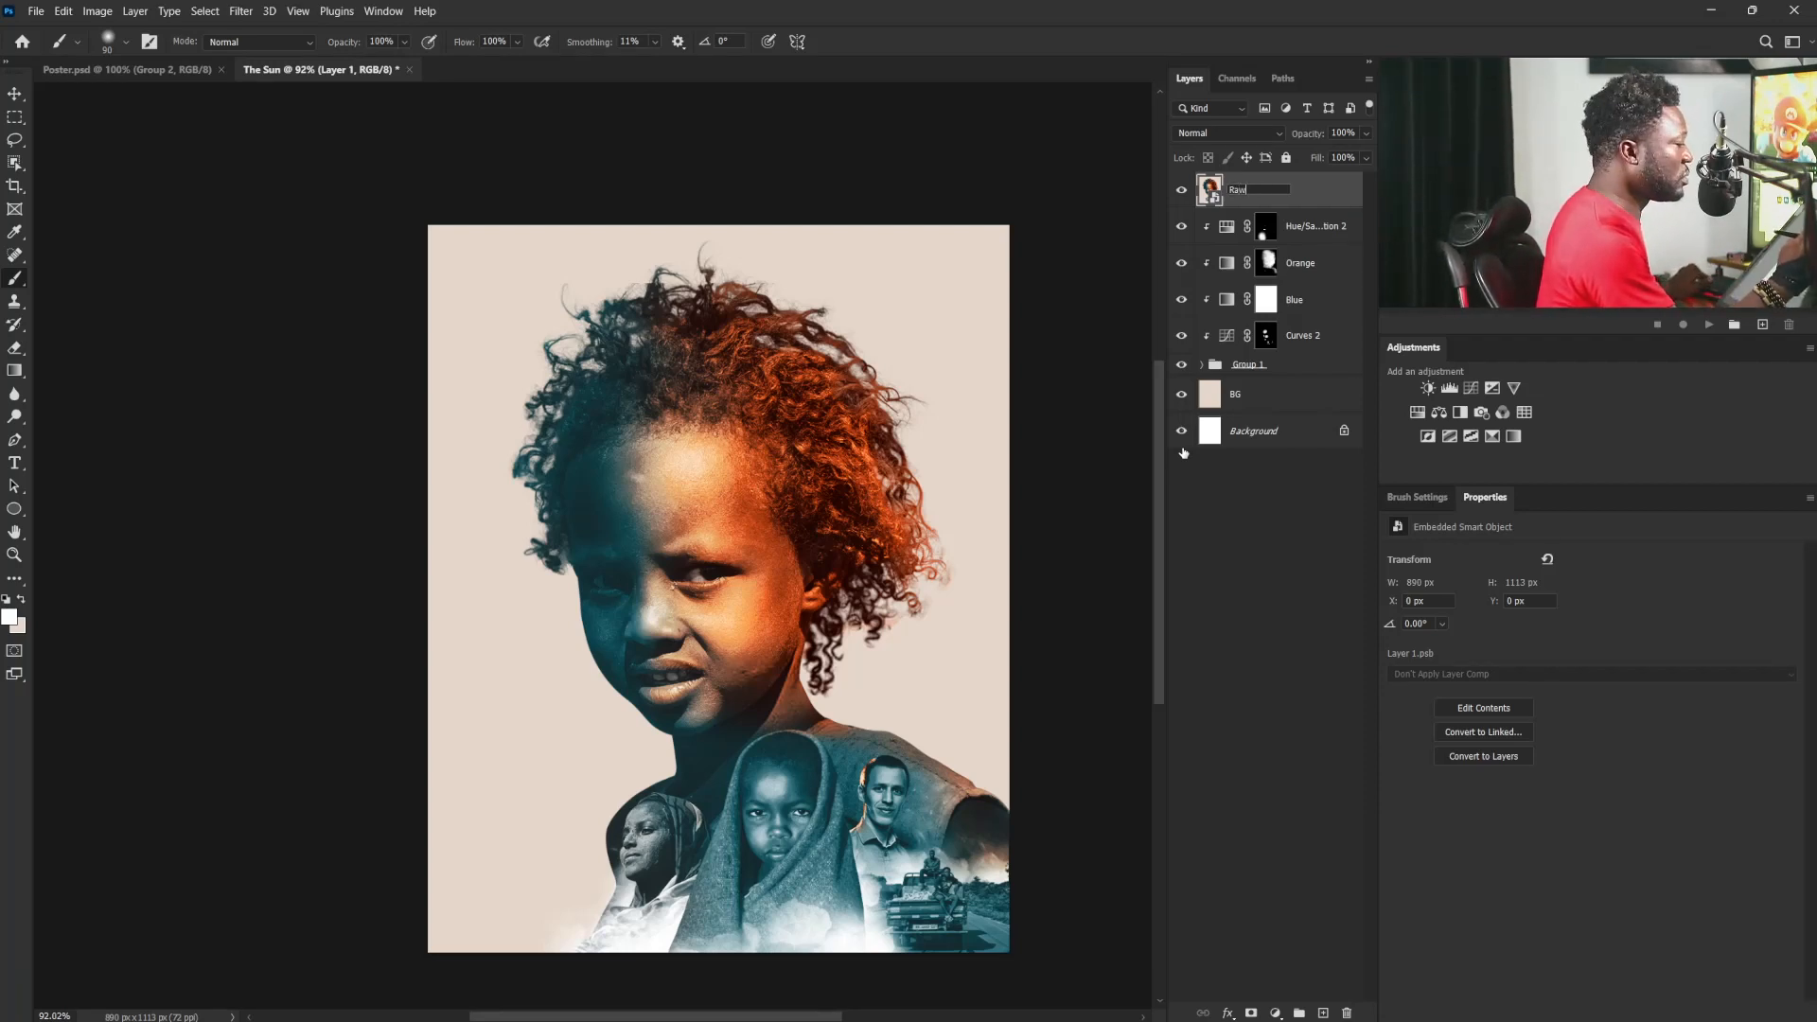
text(aw)
key(Return)
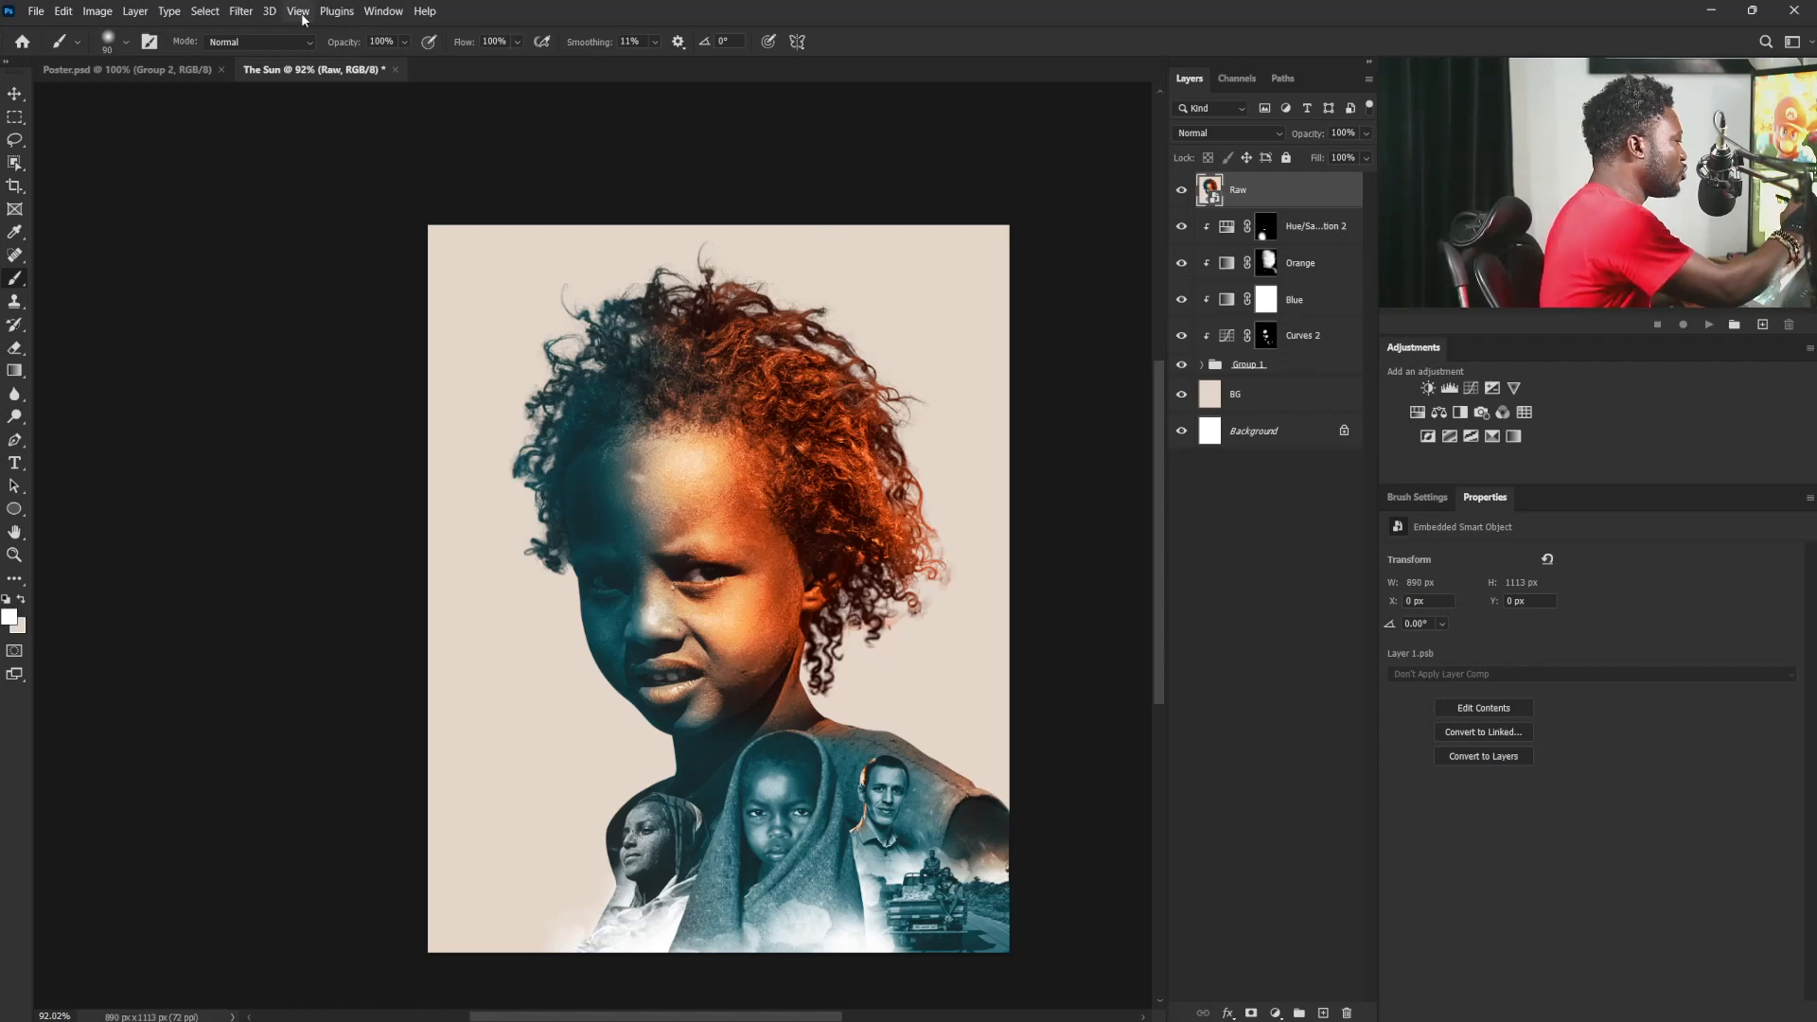
Step: Start a Camera Raw Filter on the Raw layer and set Temperature to +4 and Exposure to -0.10
click(240, 11)
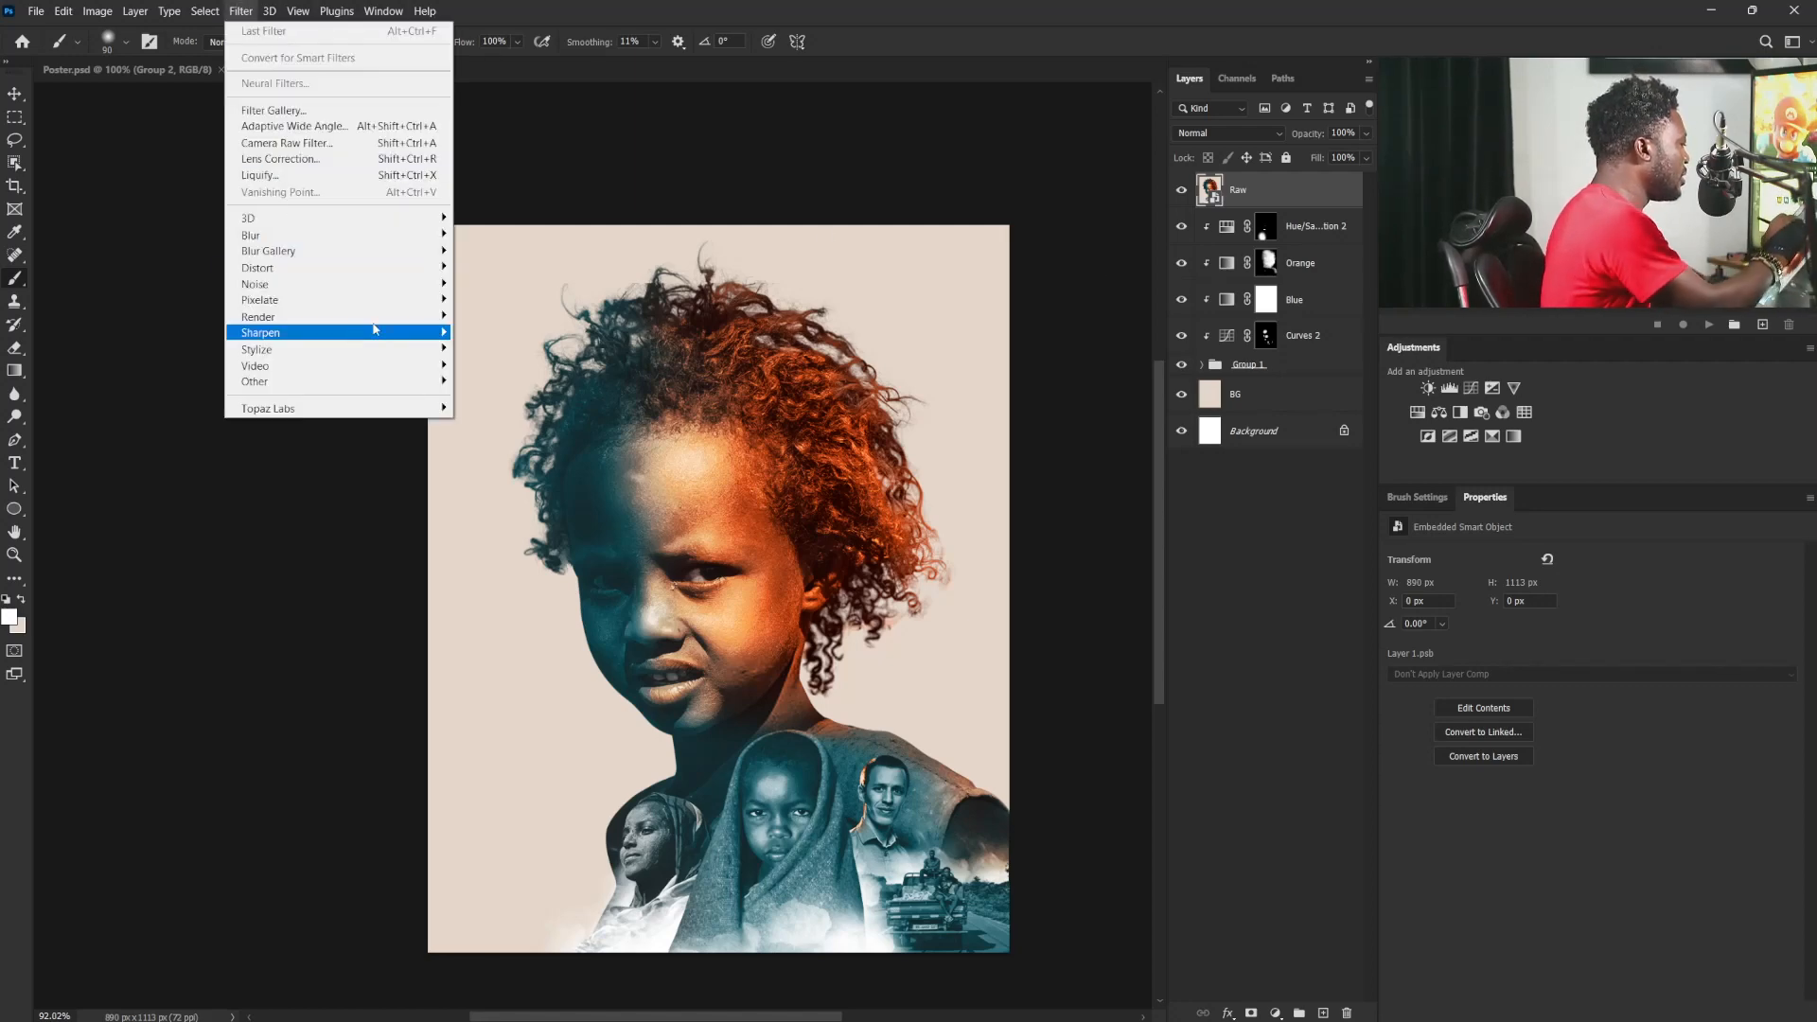
click(381, 143)
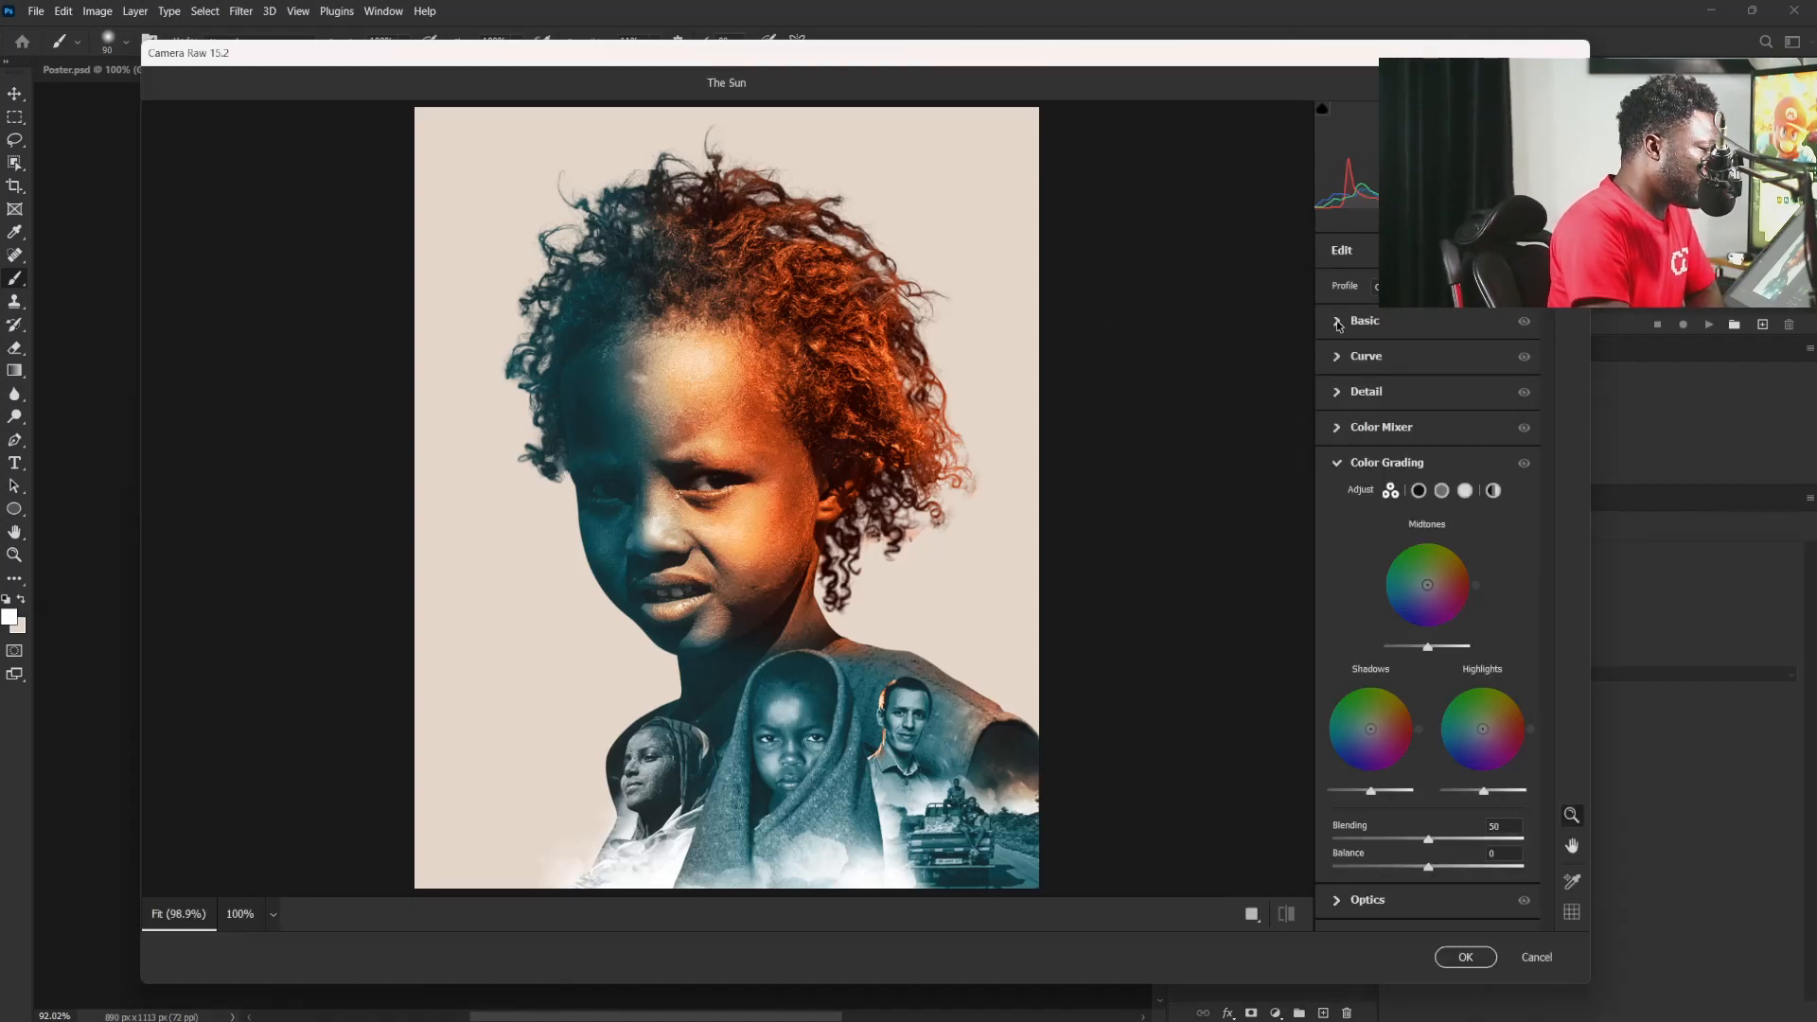
click(1338, 322)
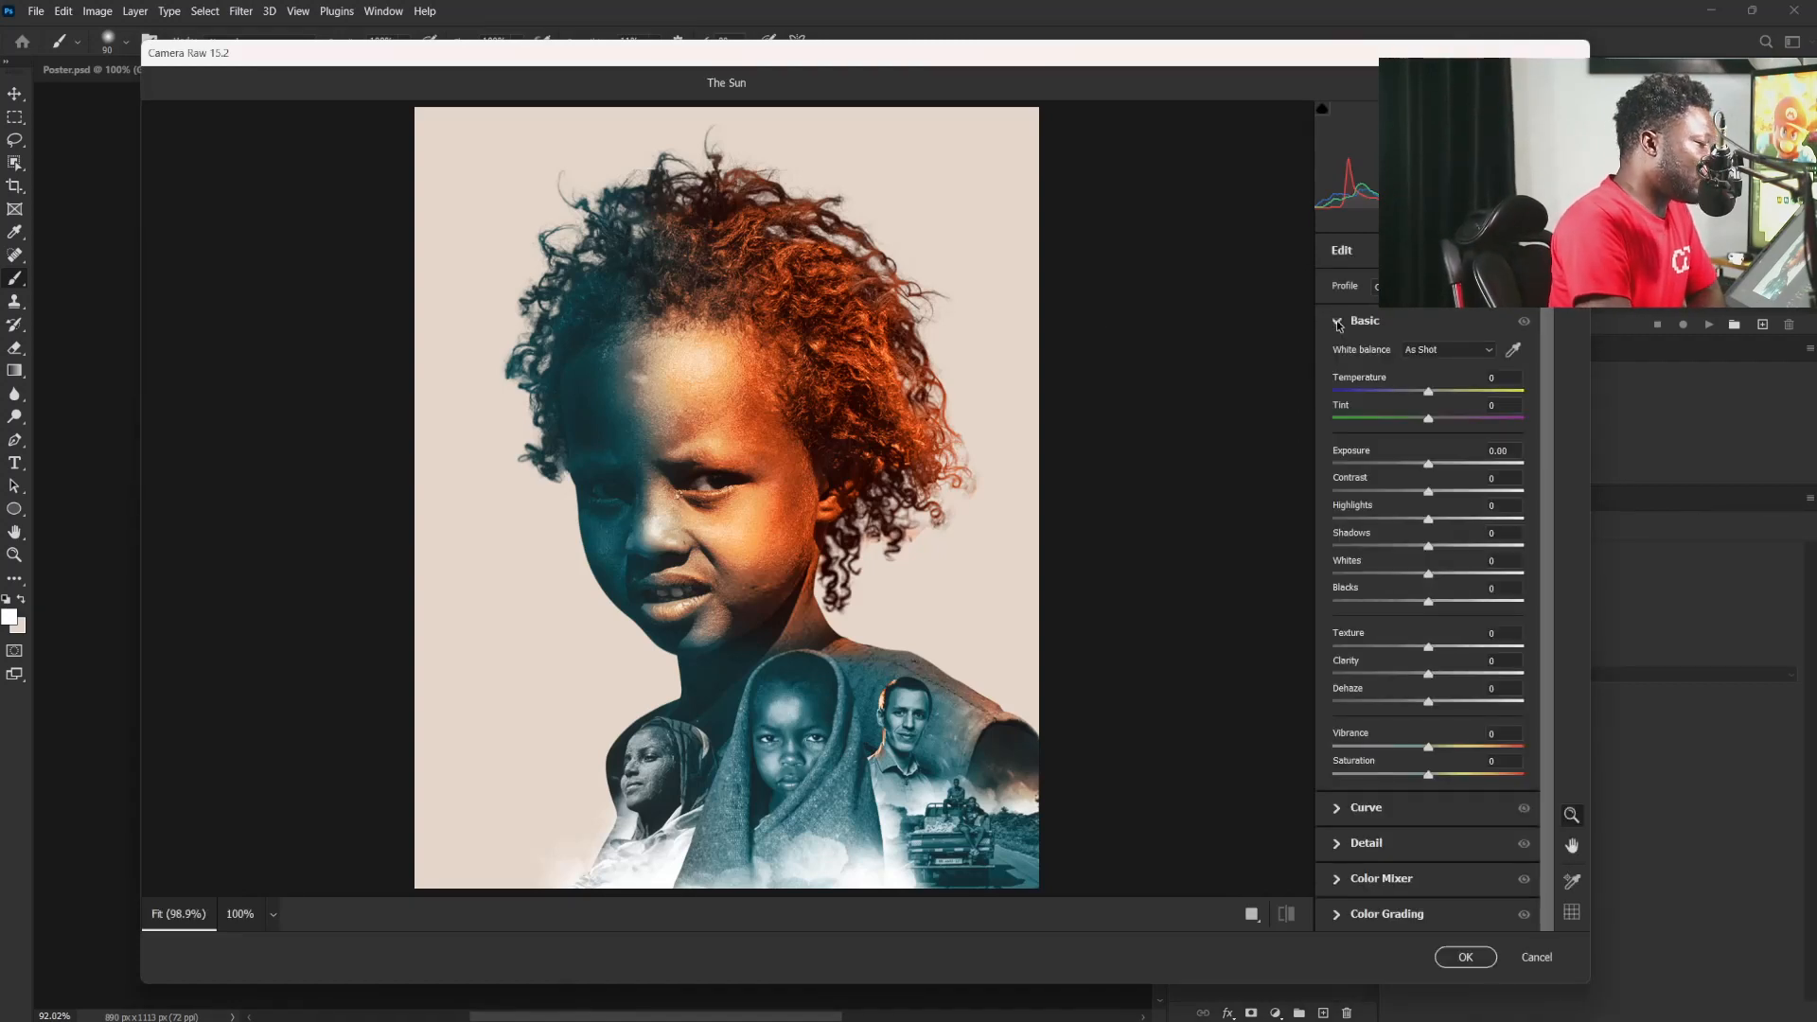
click(1338, 321)
click(1338, 322)
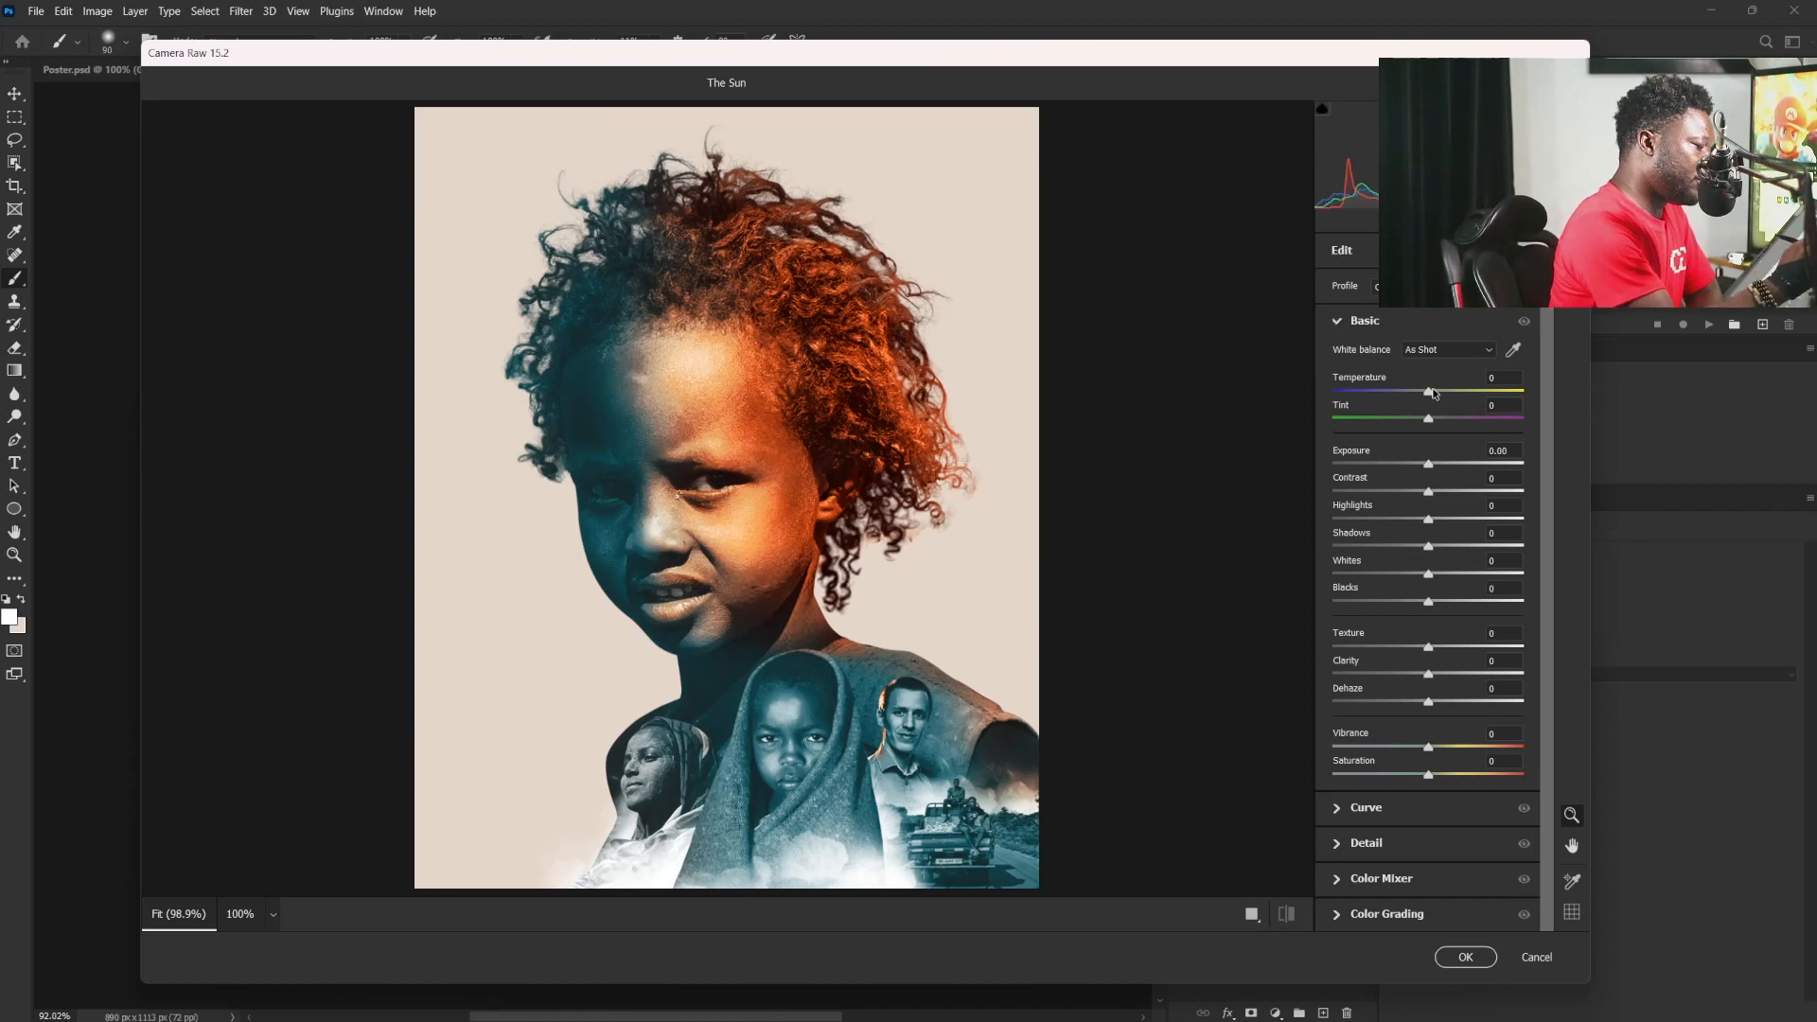
drag(1433, 396, 1432, 396)
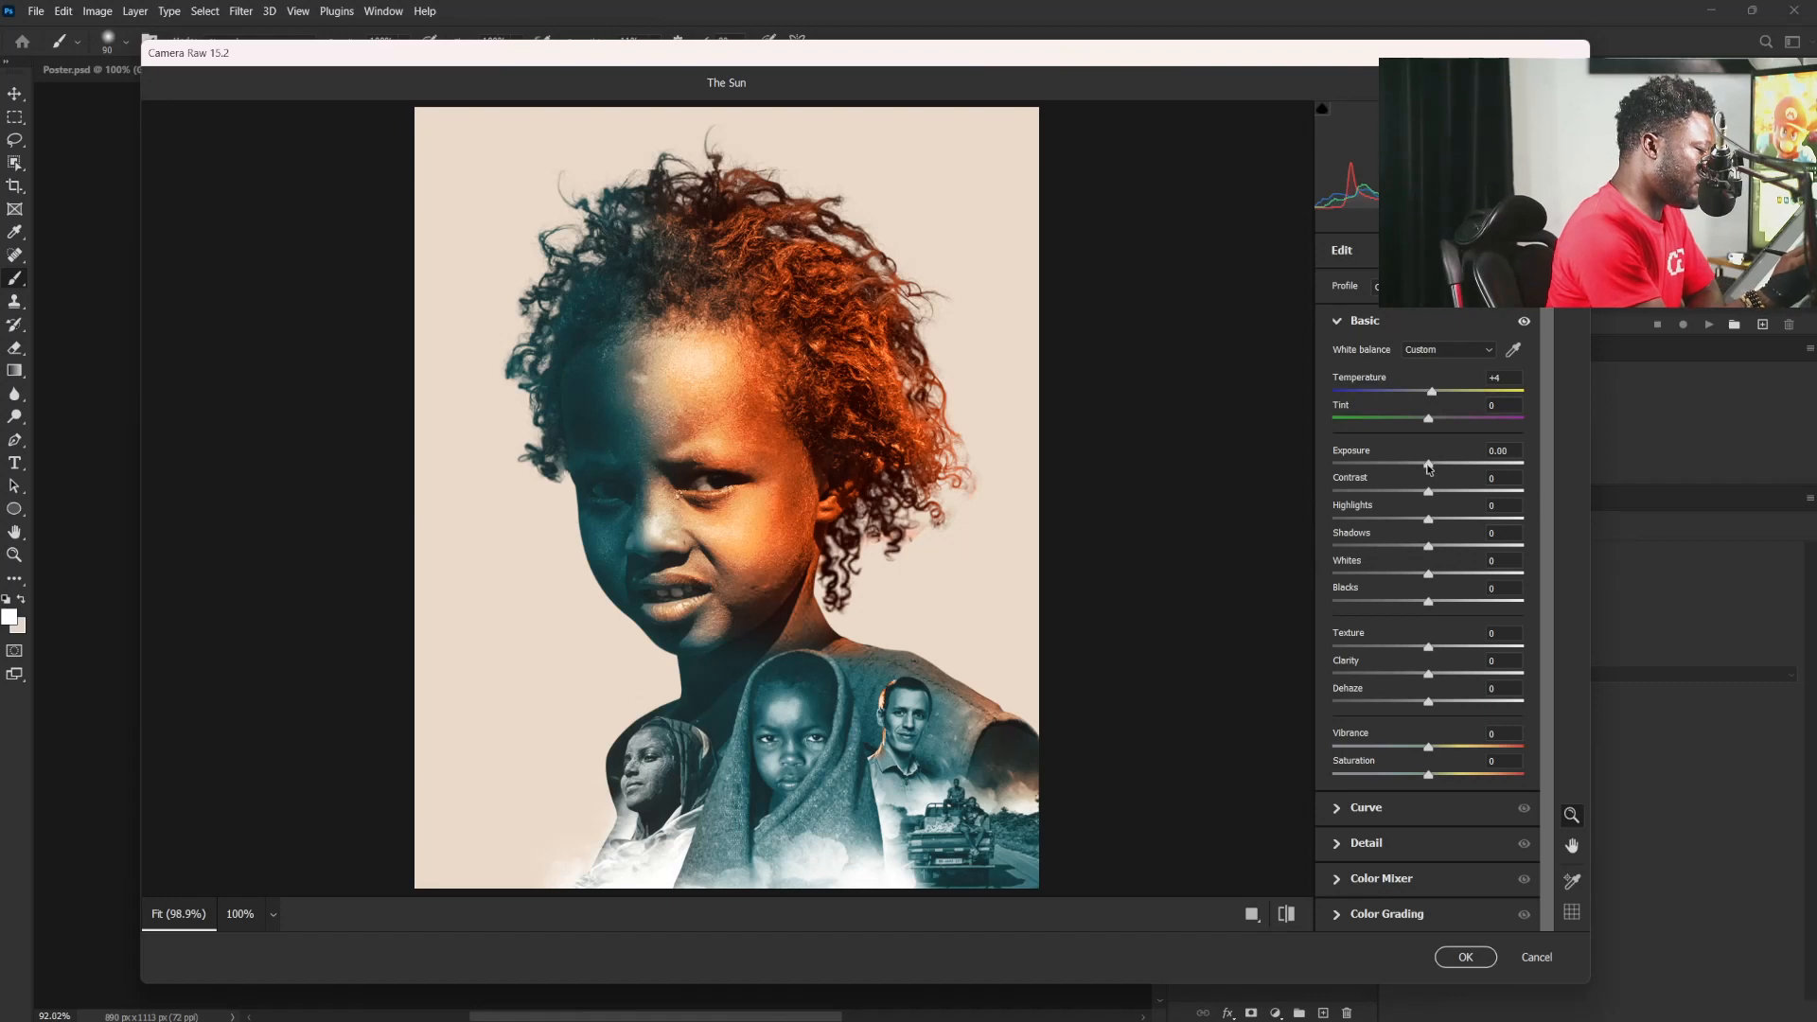
drag(1426, 467, 1425, 467)
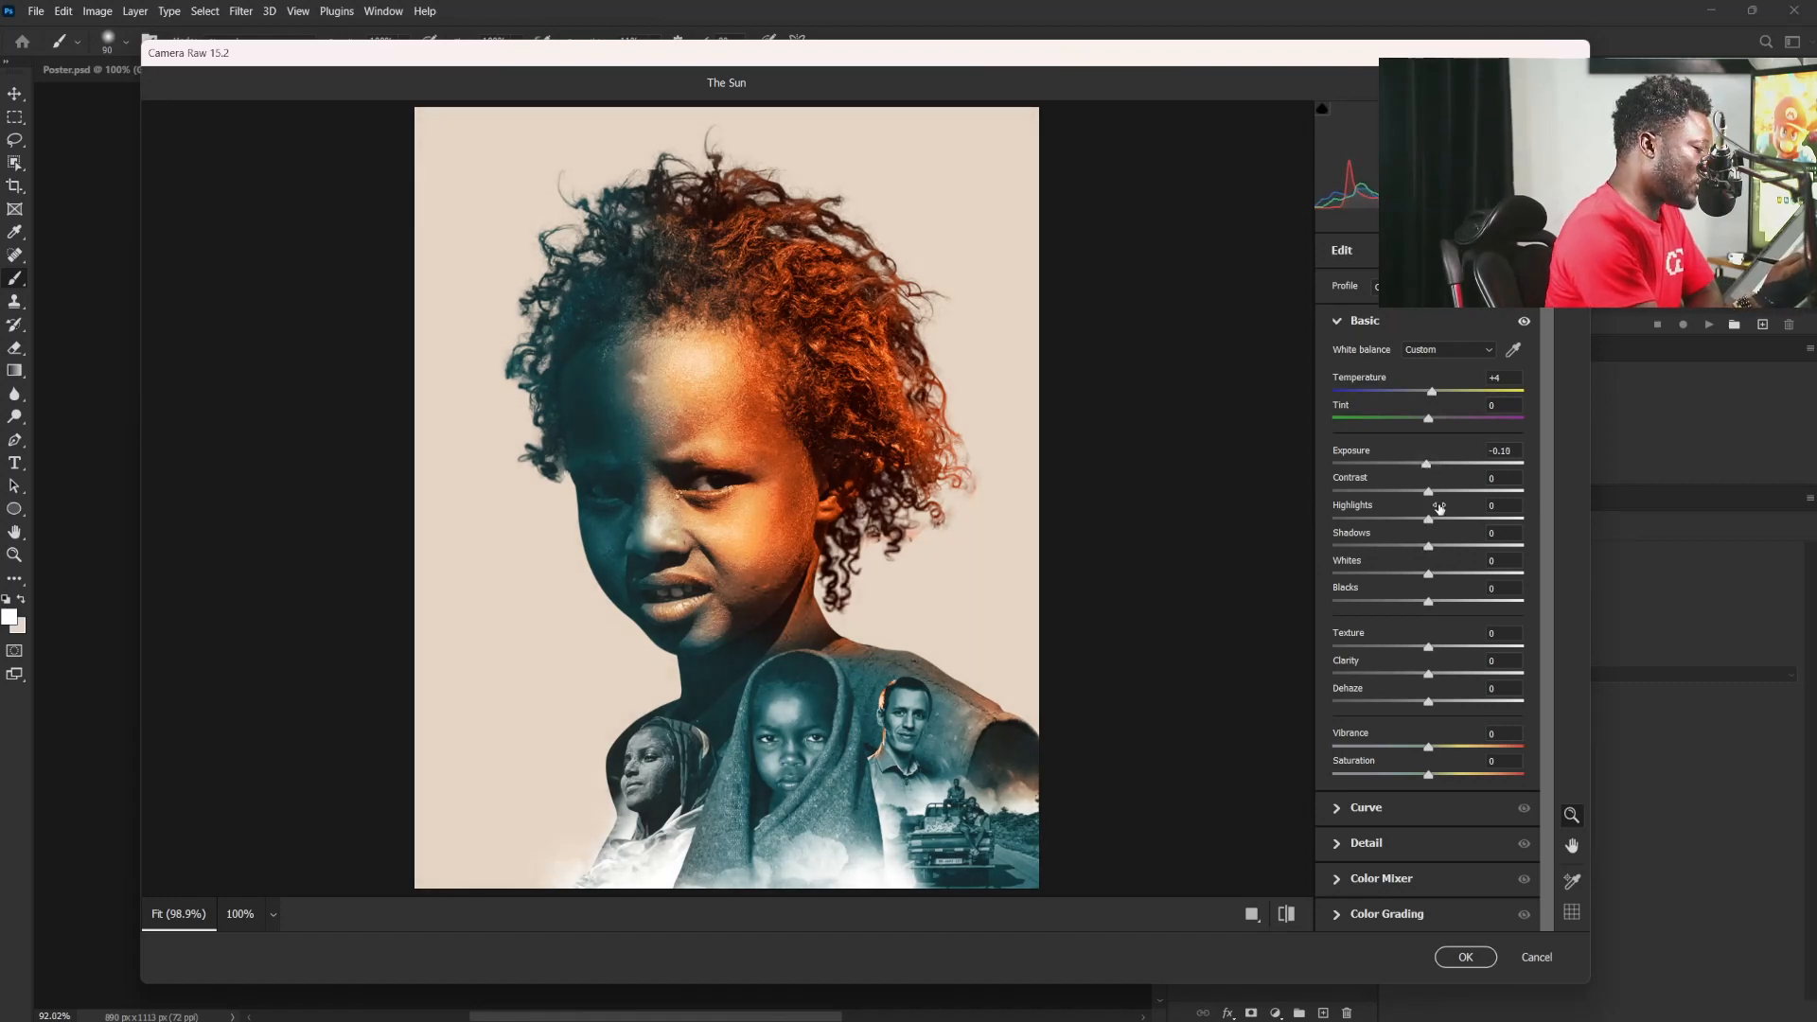
Step: Soften the poster's tones in Camera Raw with Contrast -42, Highlights +34, Shadows +13 and Blacks -24
drag(1429, 494, 1389, 496)
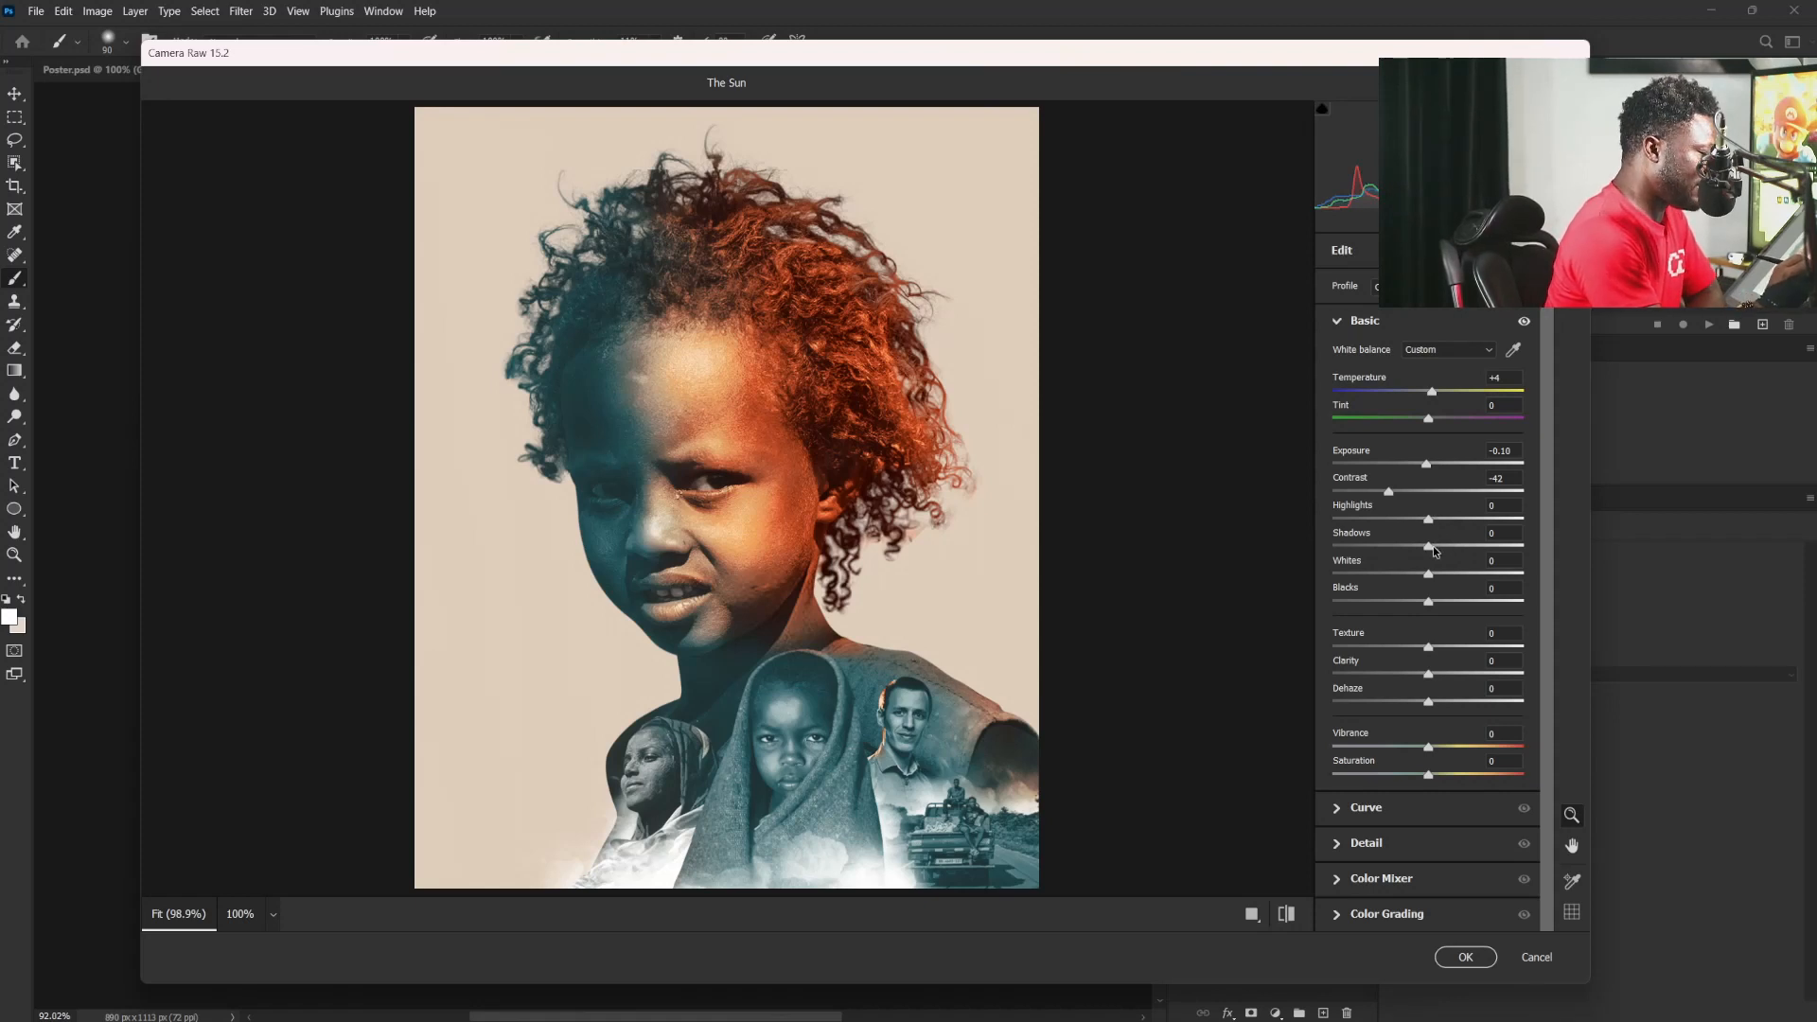
drag(1429, 520, 1449, 519)
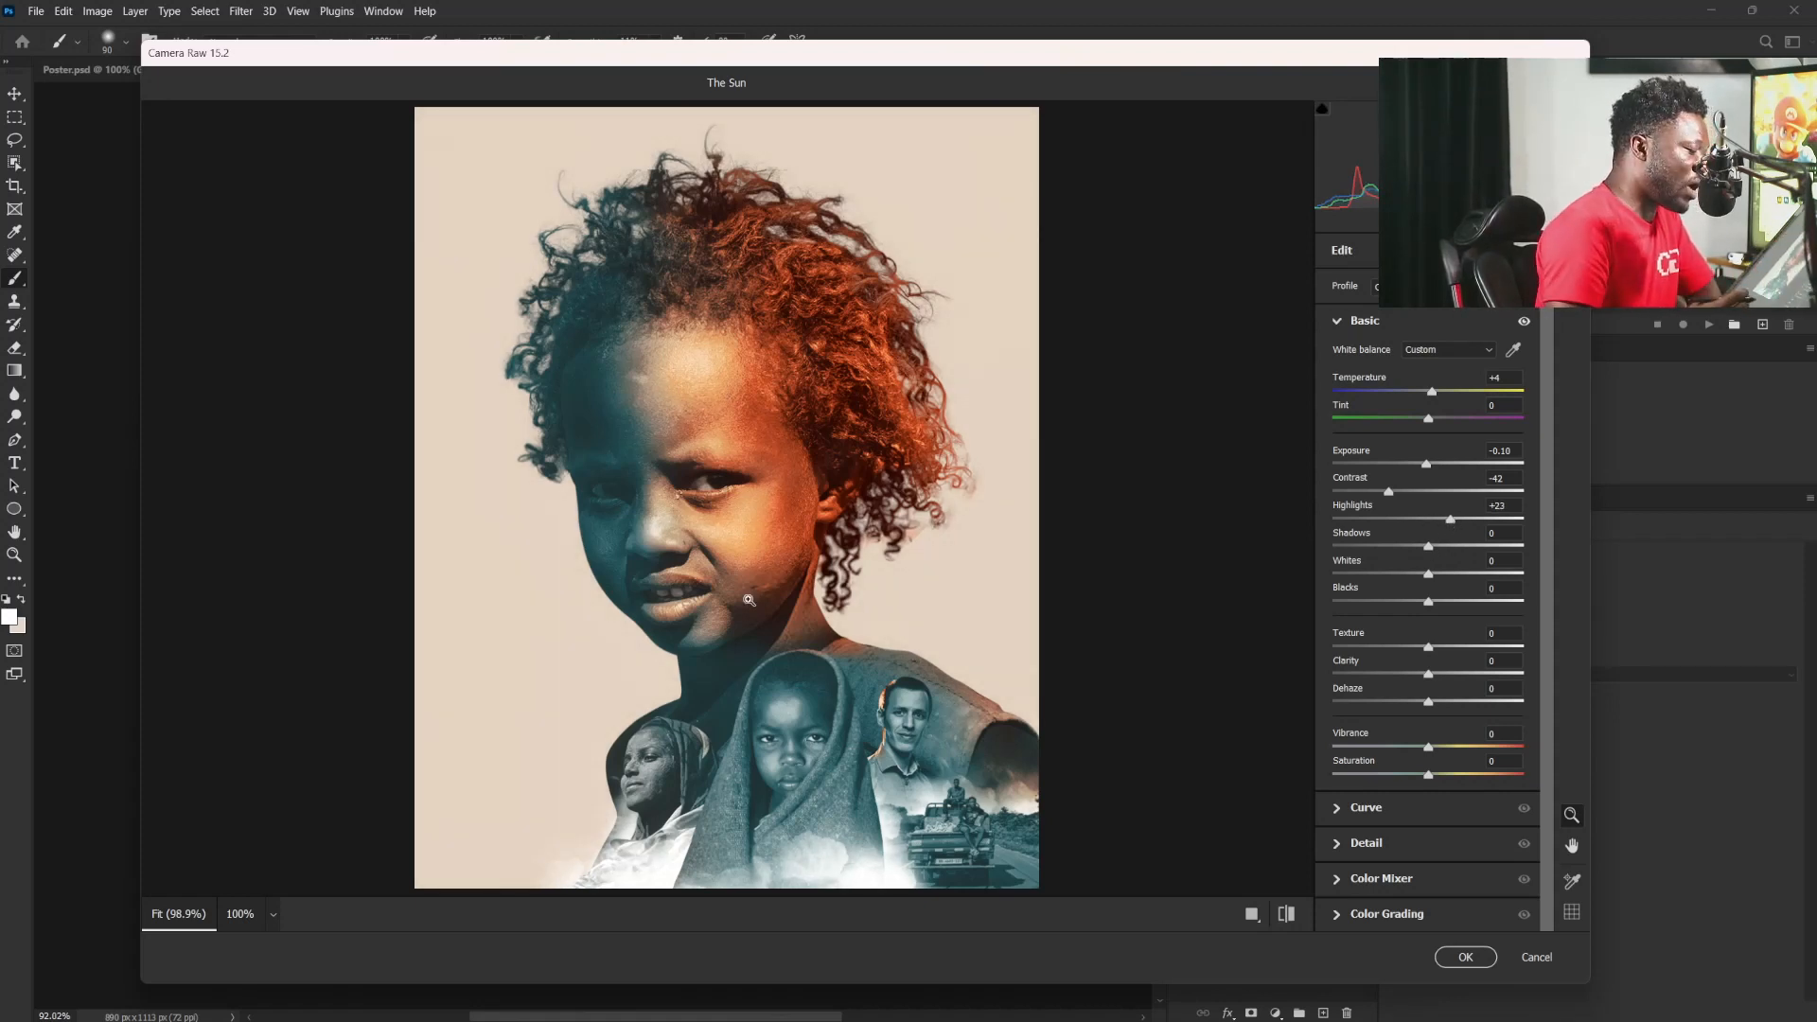
mouse_move(1450, 518)
mouse_down()
mouse_move(1468, 495)
mouse_move(1444, 559)
mouse_move(1444, 519)
mouse_move(1465, 515)
mouse_up()
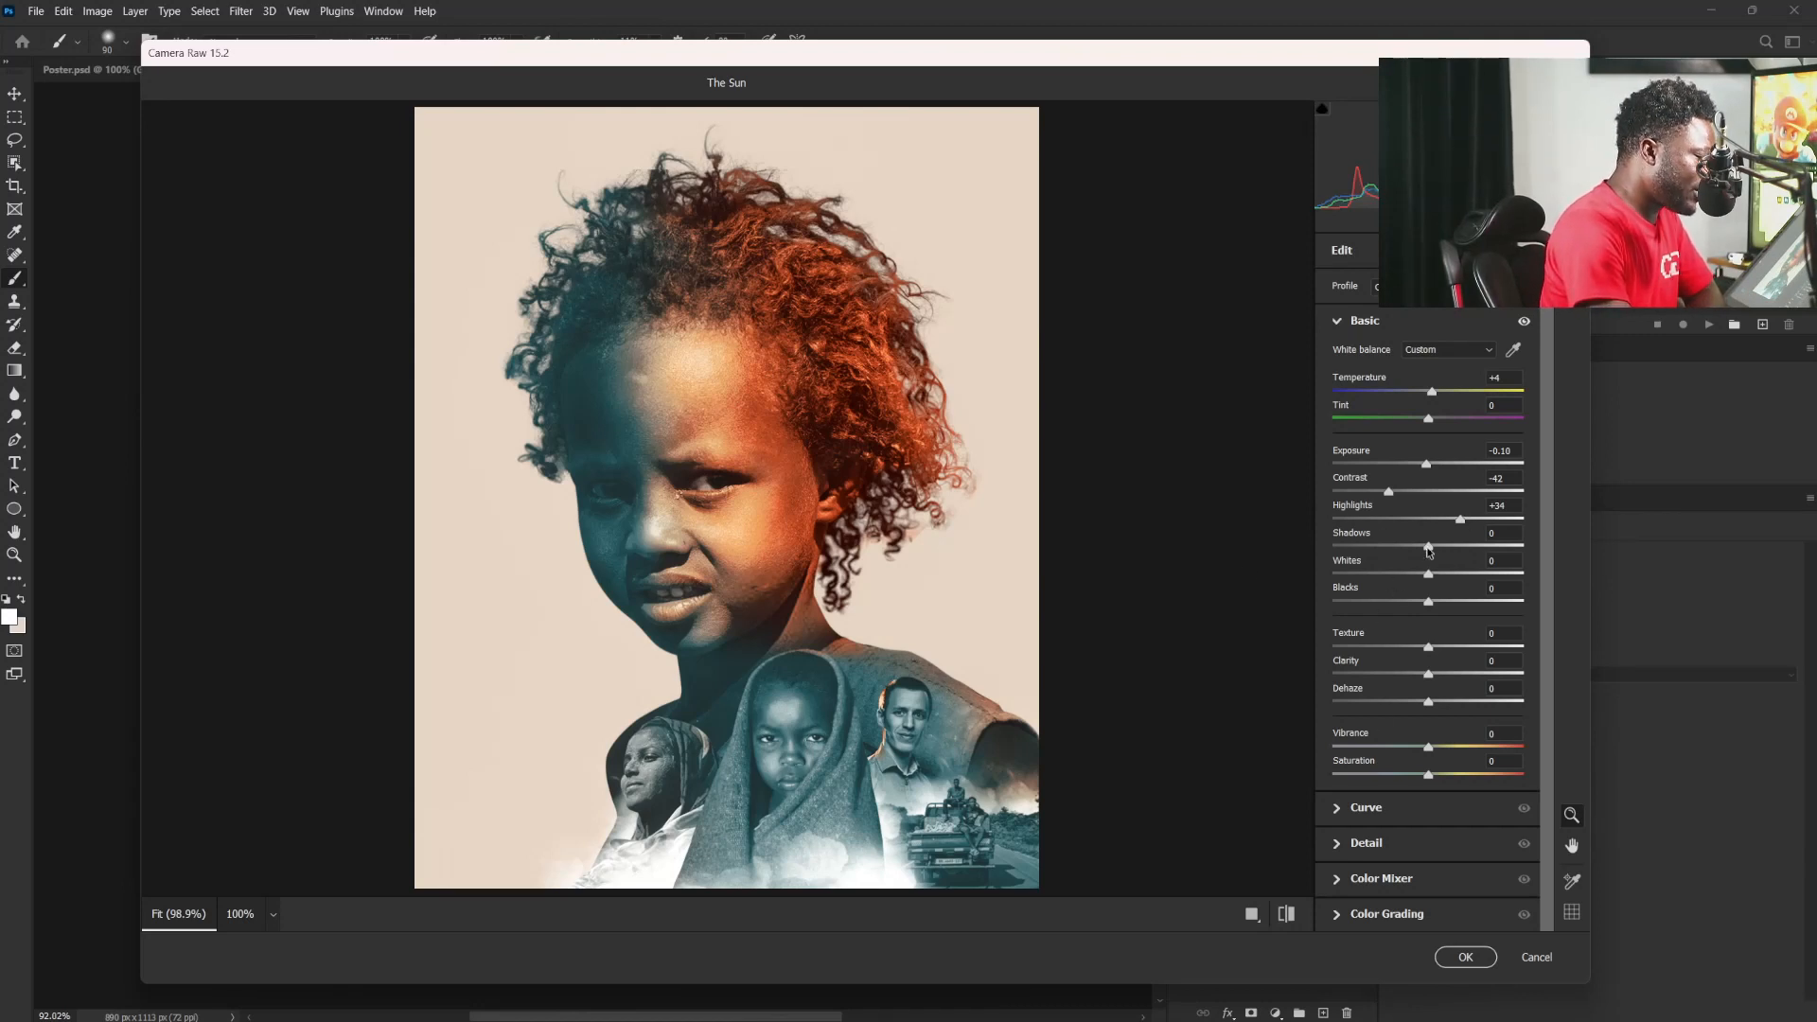
drag(1429, 550, 1442, 548)
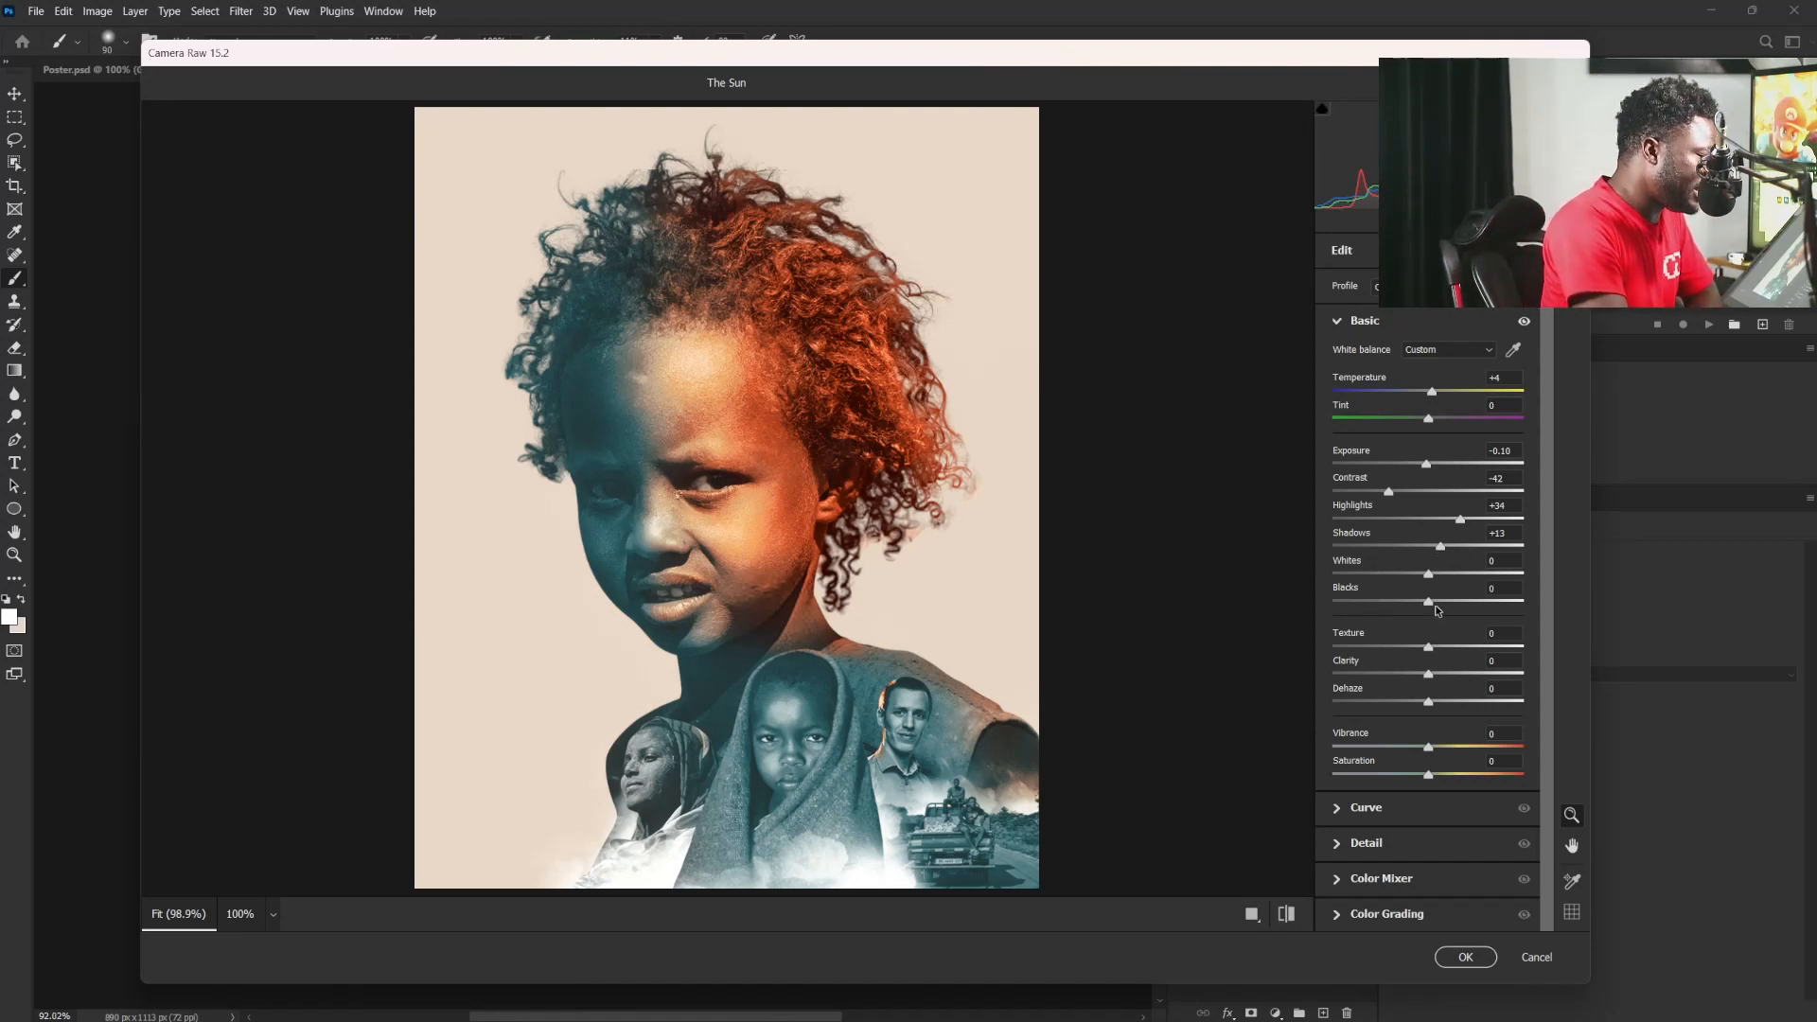
drag(1429, 602, 1402, 602)
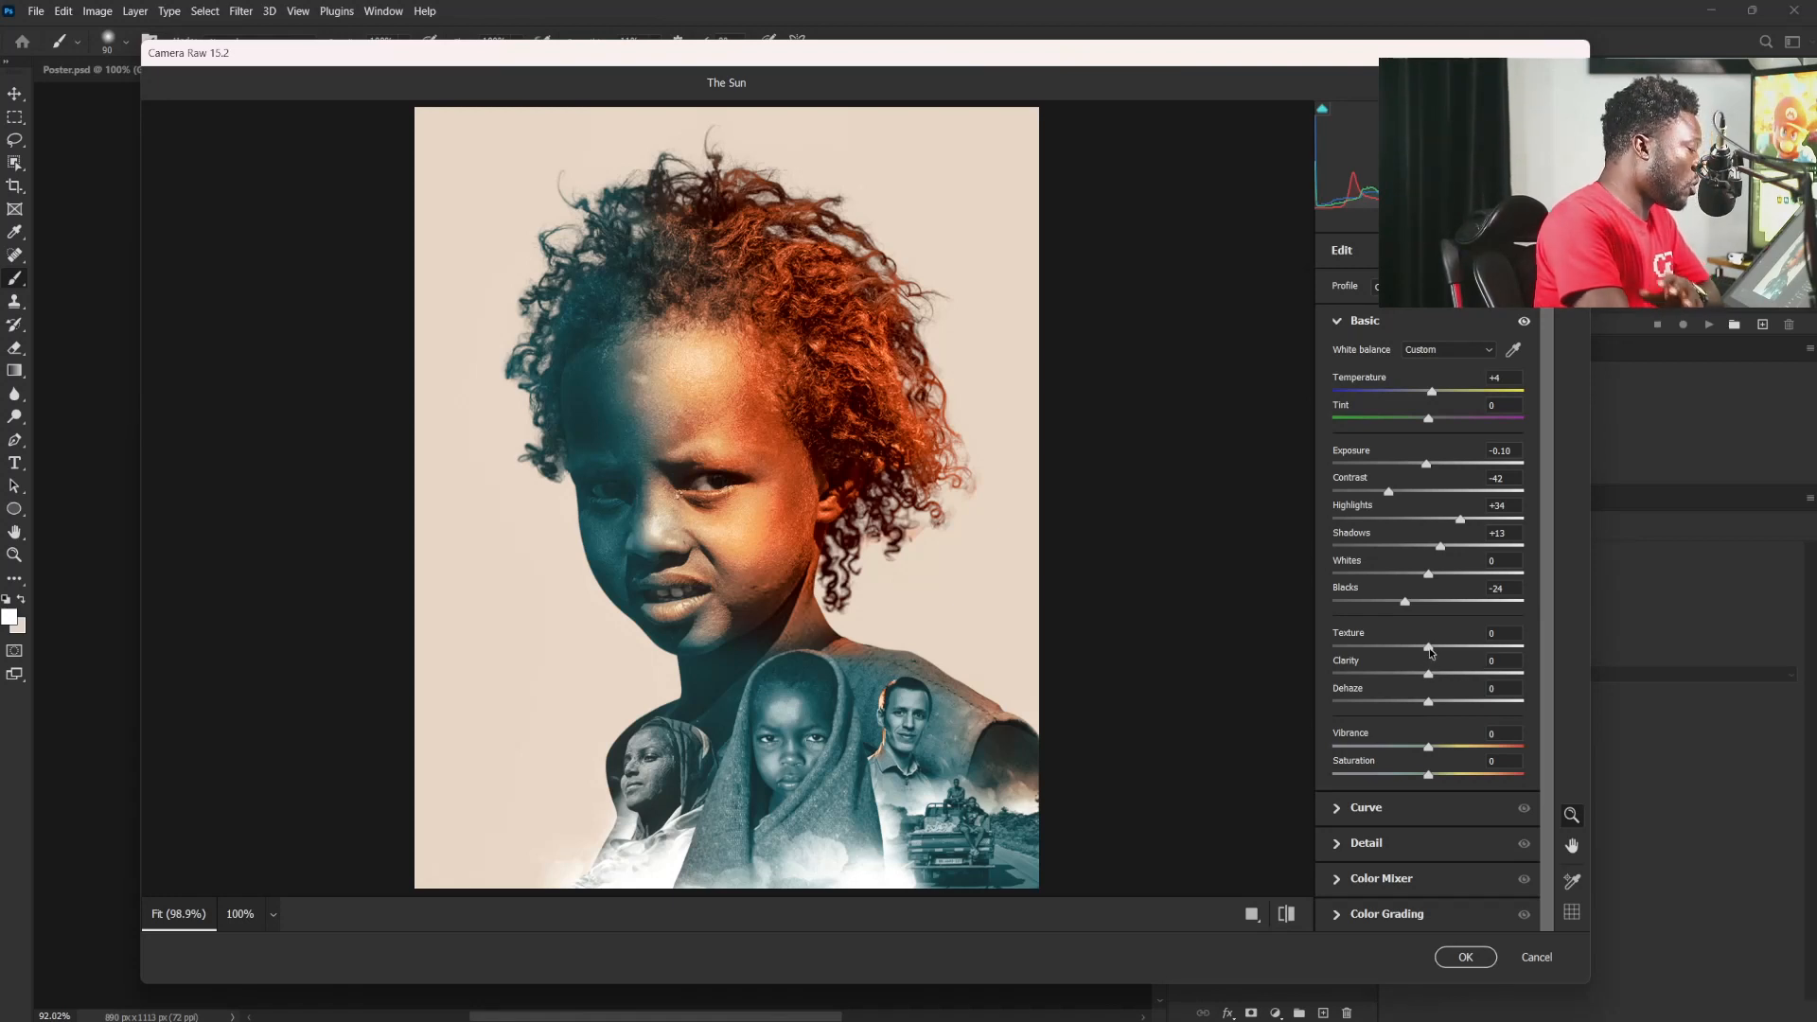
Step: Set the Camera Raw Texture to +8 and Vibrance to +9
drag(1430, 651, 1436, 649)
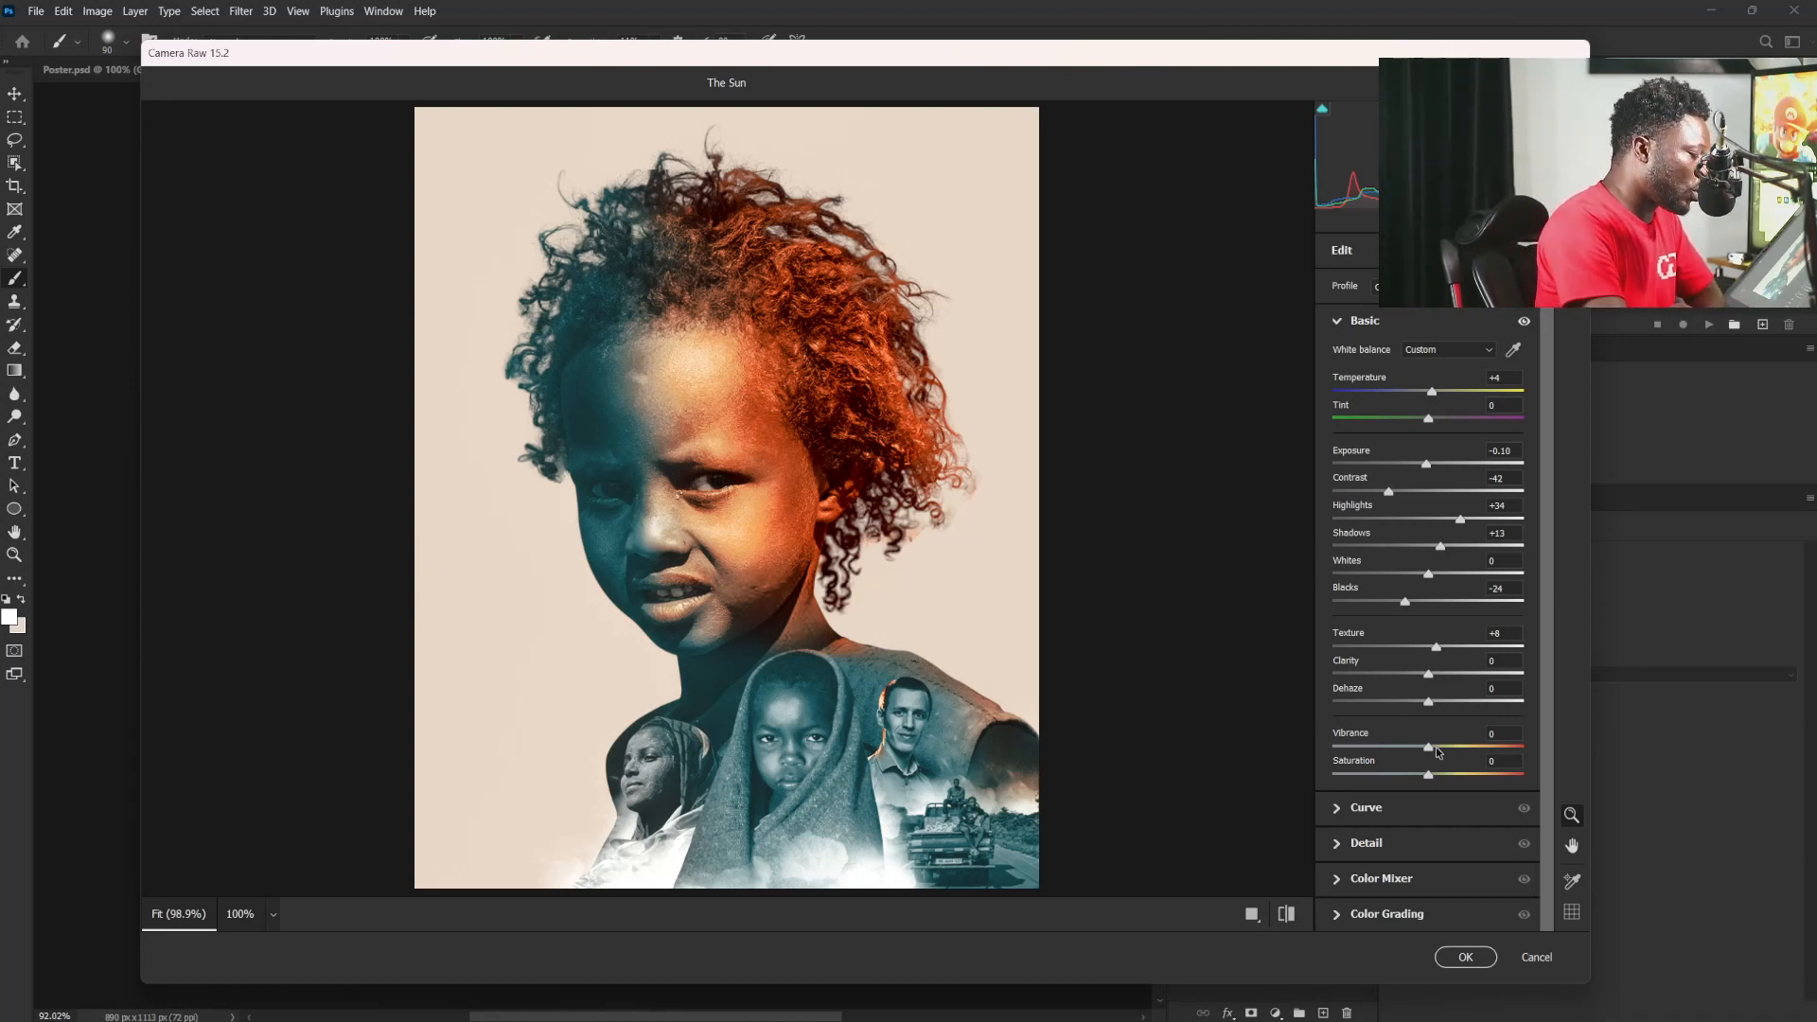
drag(1430, 749, 1436, 749)
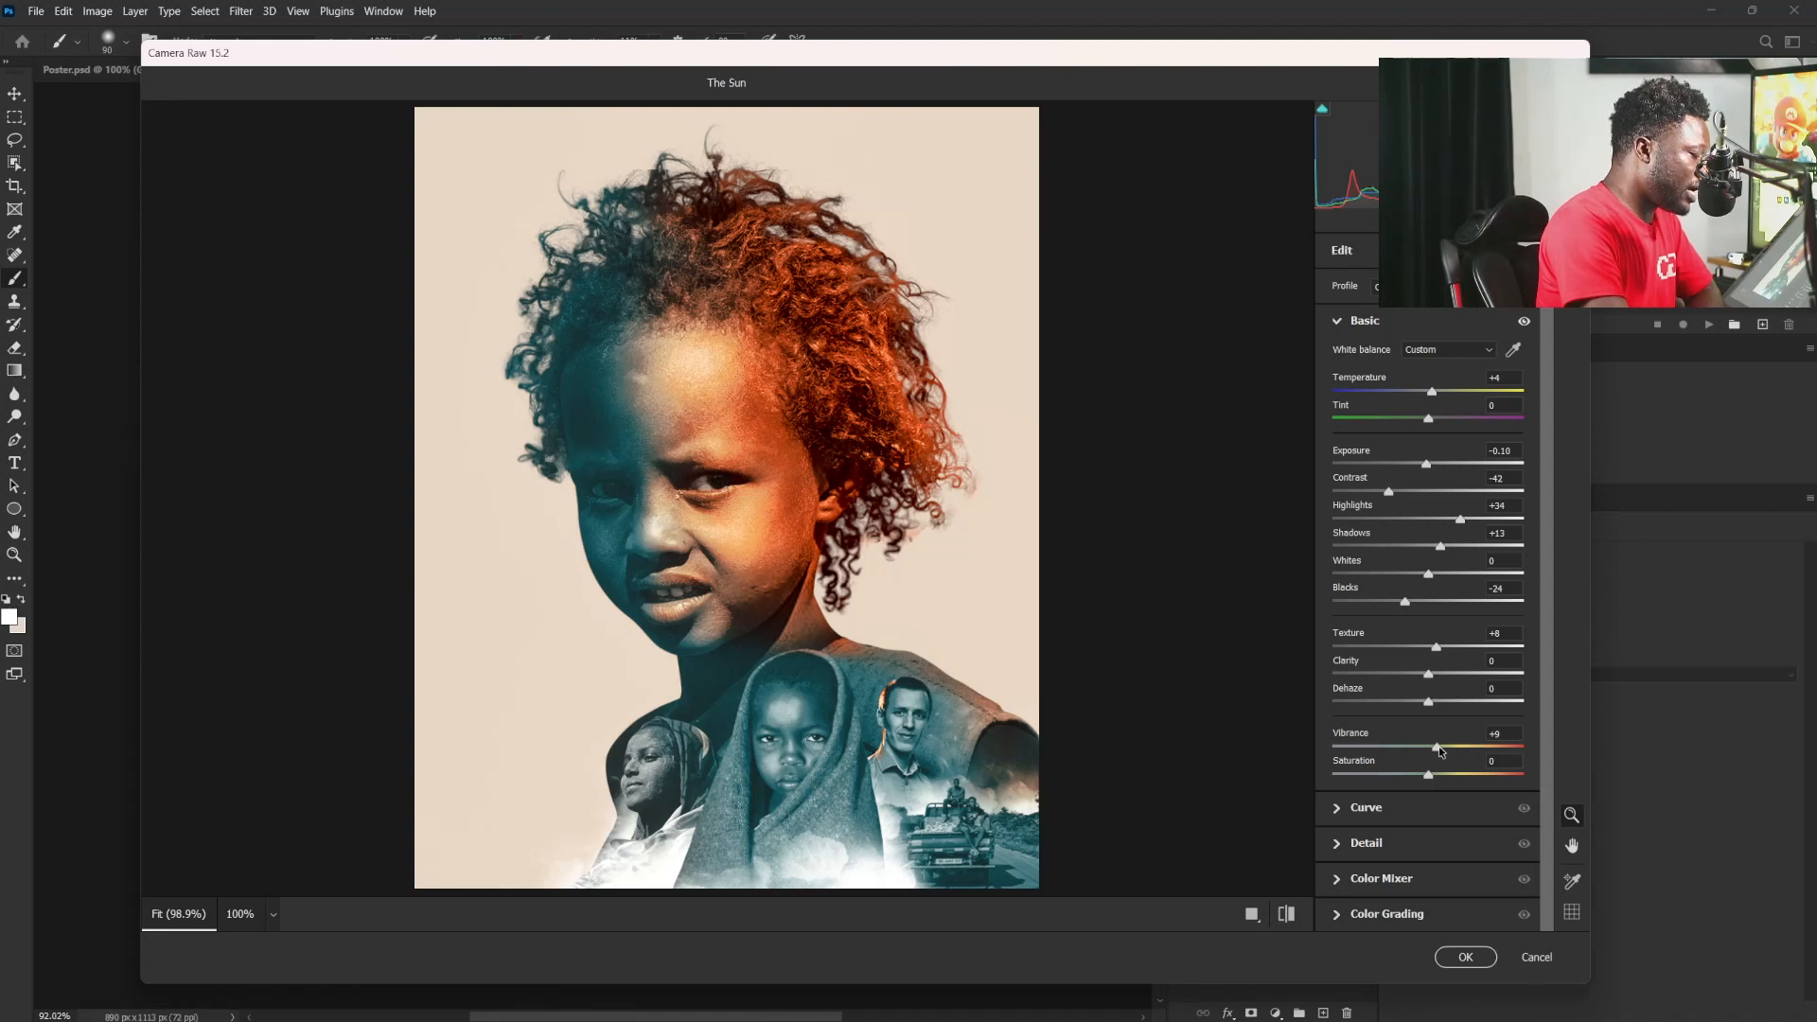
click(1350, 325)
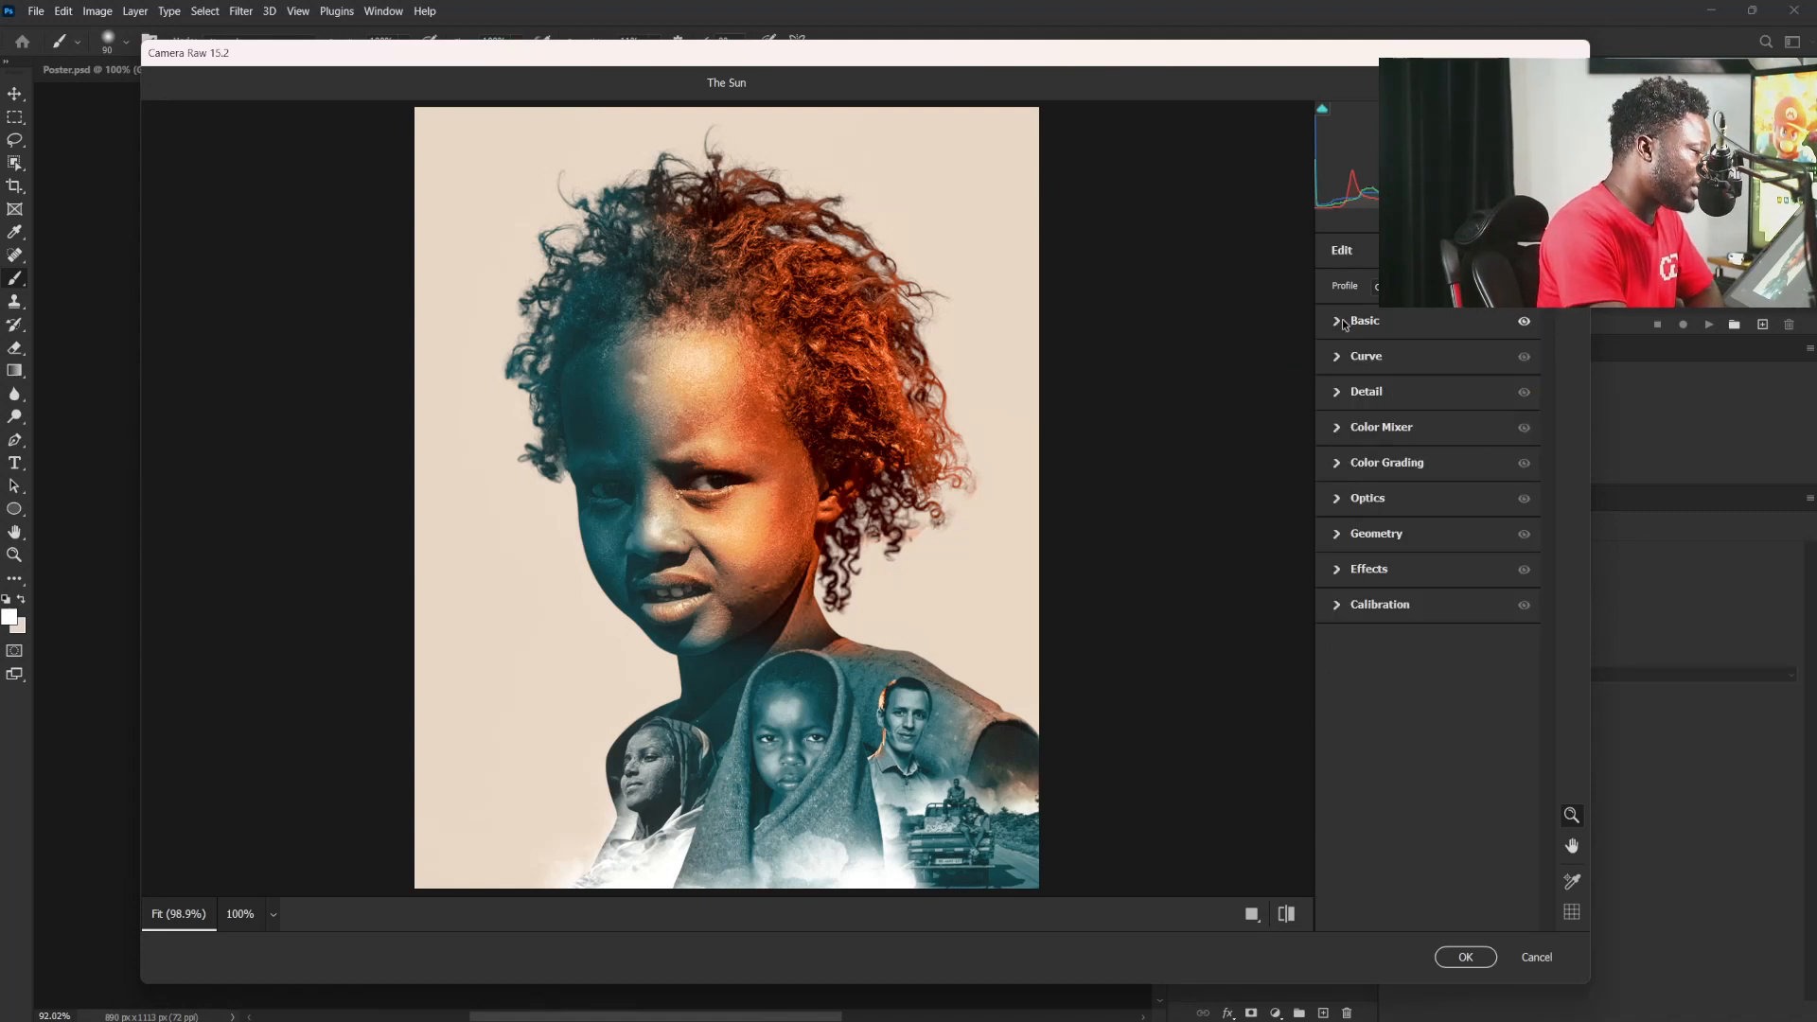
Step: Set Sharpening to 23 and Grain to 12, and apply the Camera Raw Filter to the Raw layer
click(1336, 401)
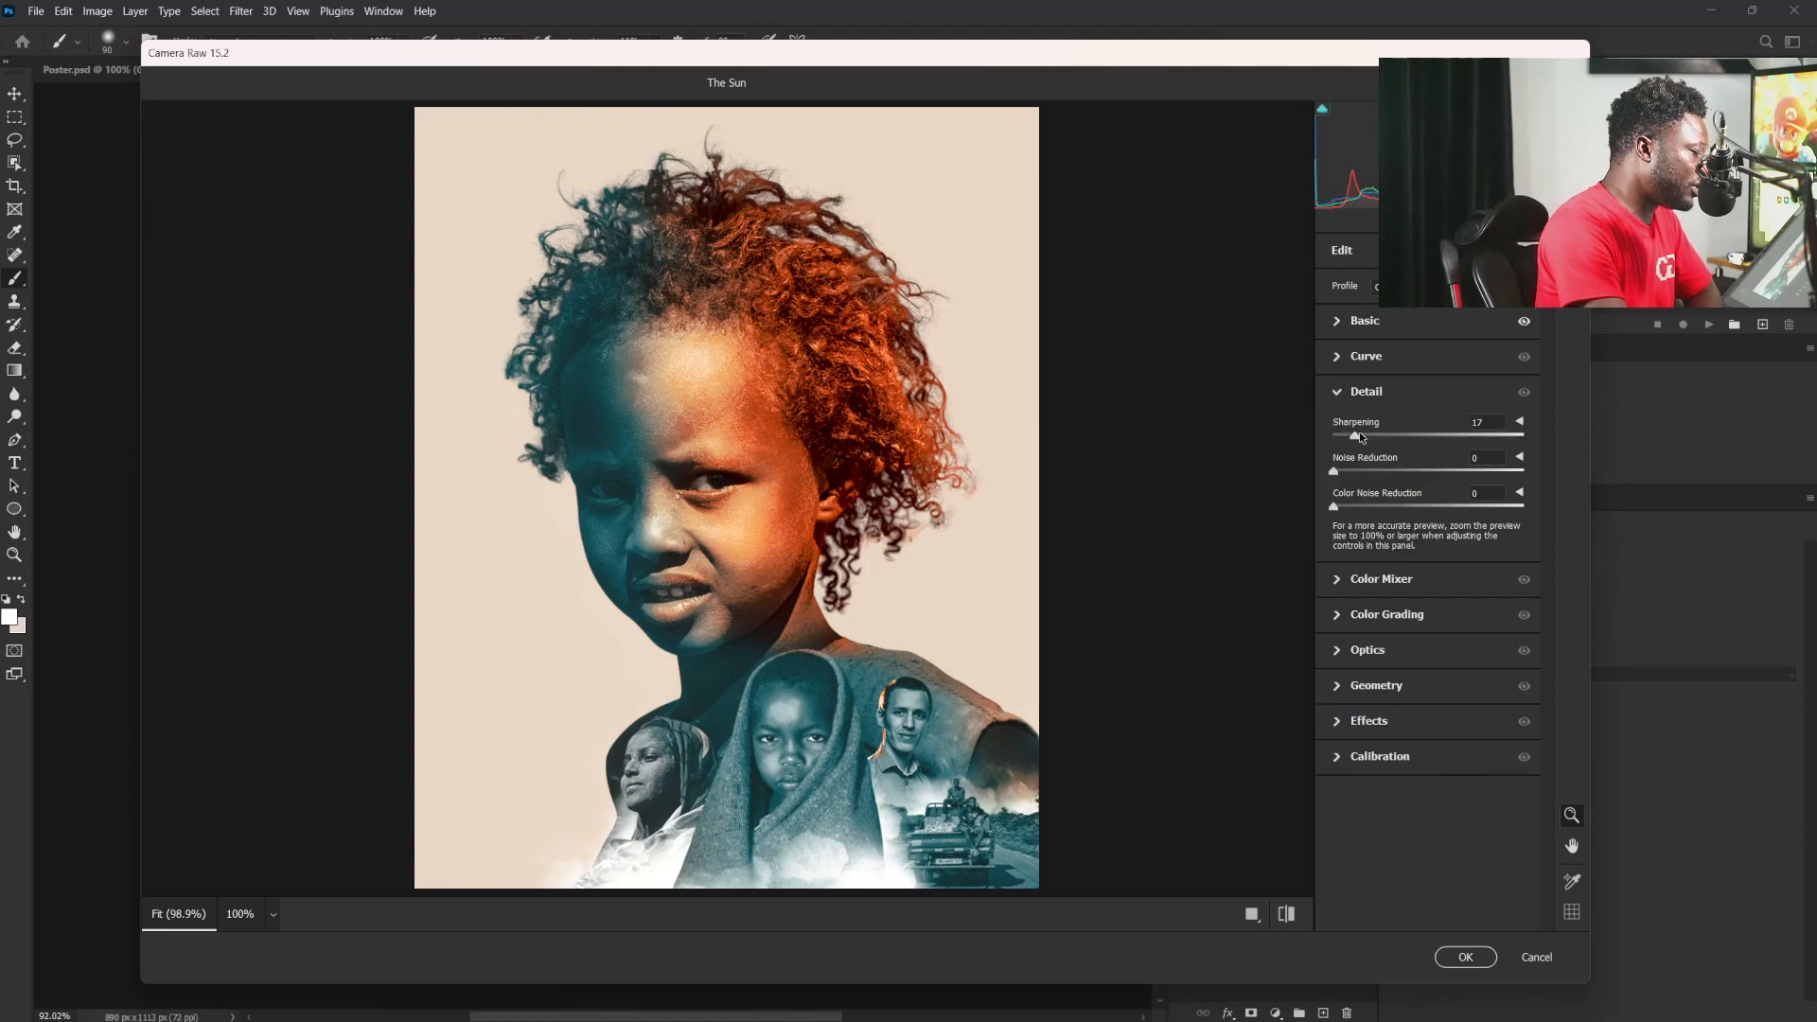
drag(1358, 434, 1369, 435)
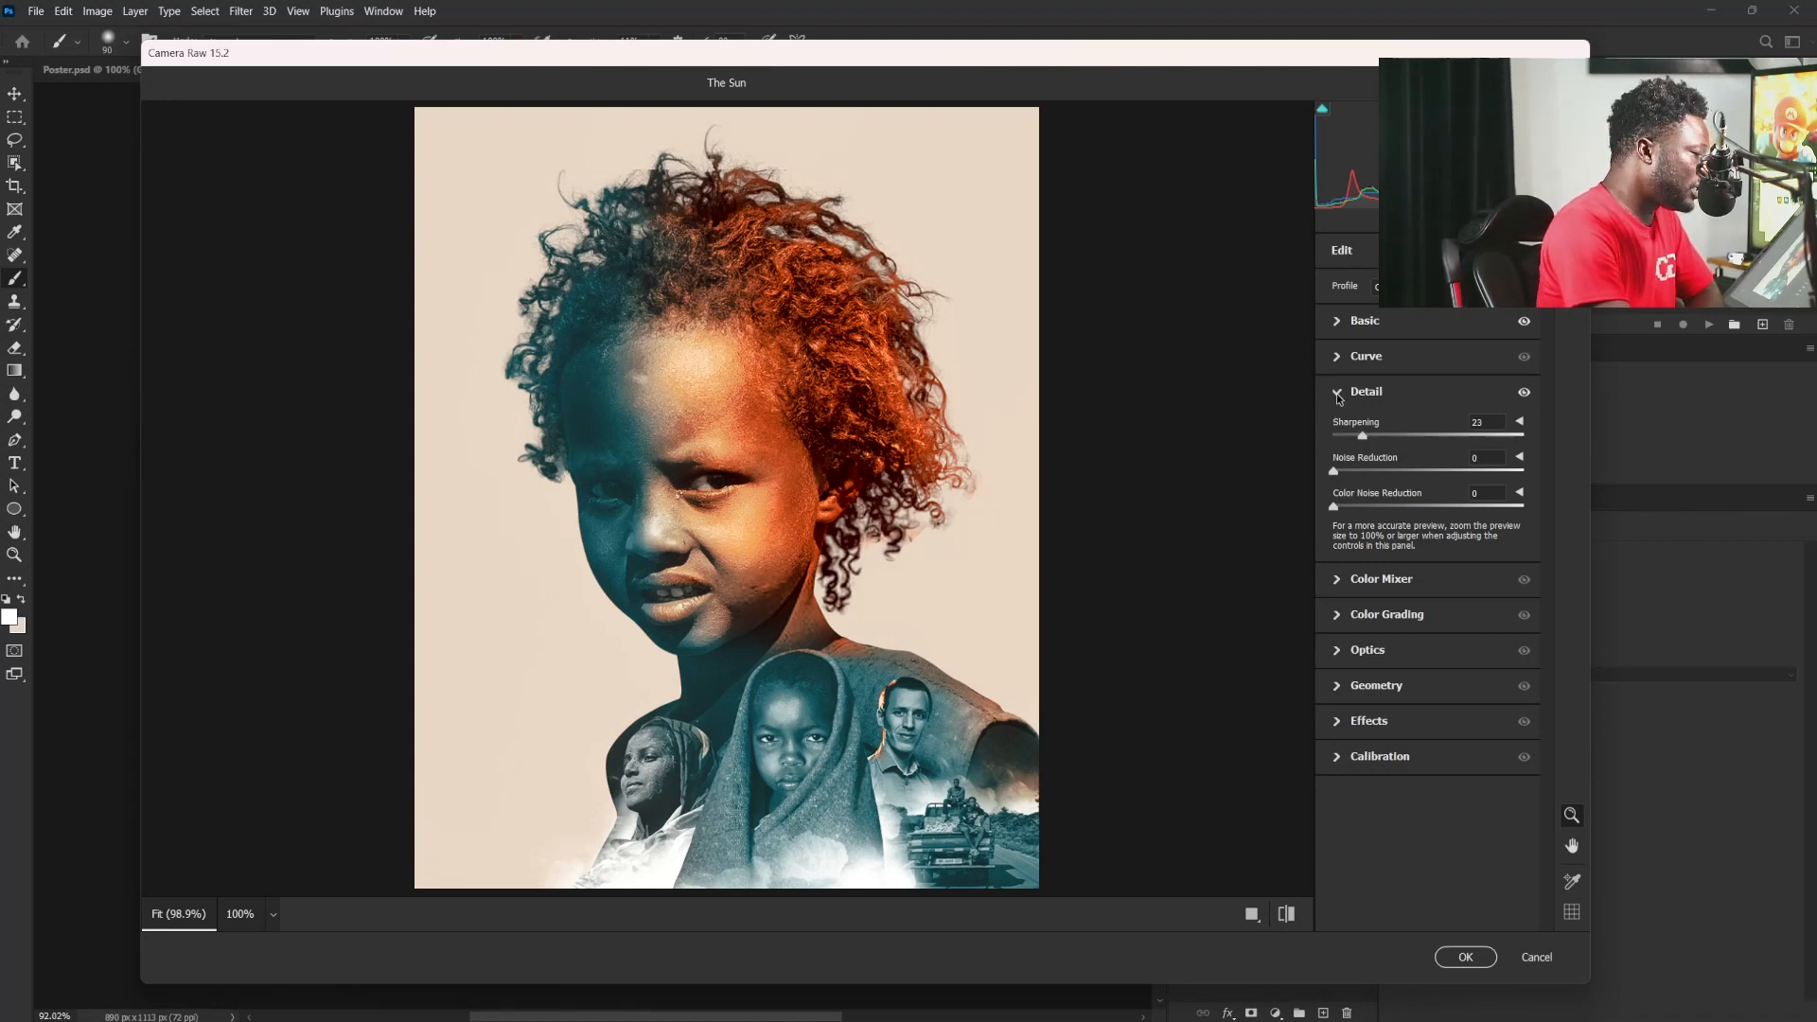
click(1339, 394)
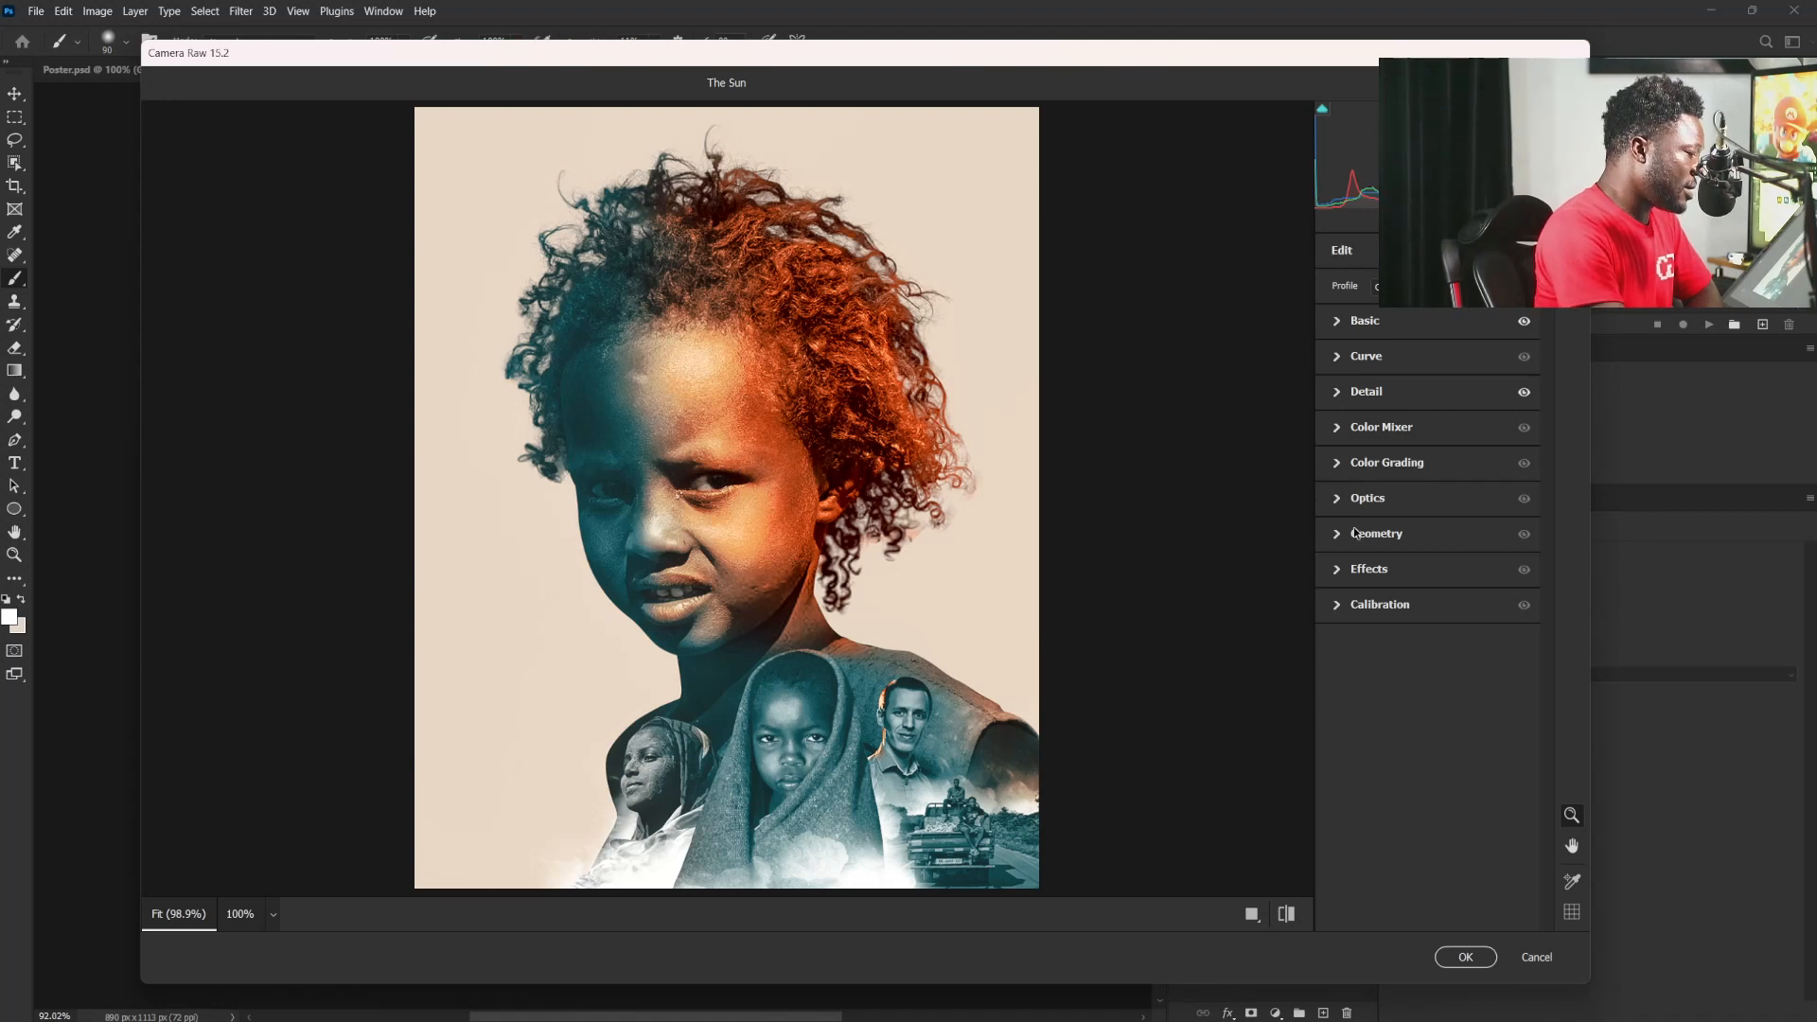
click(1339, 571)
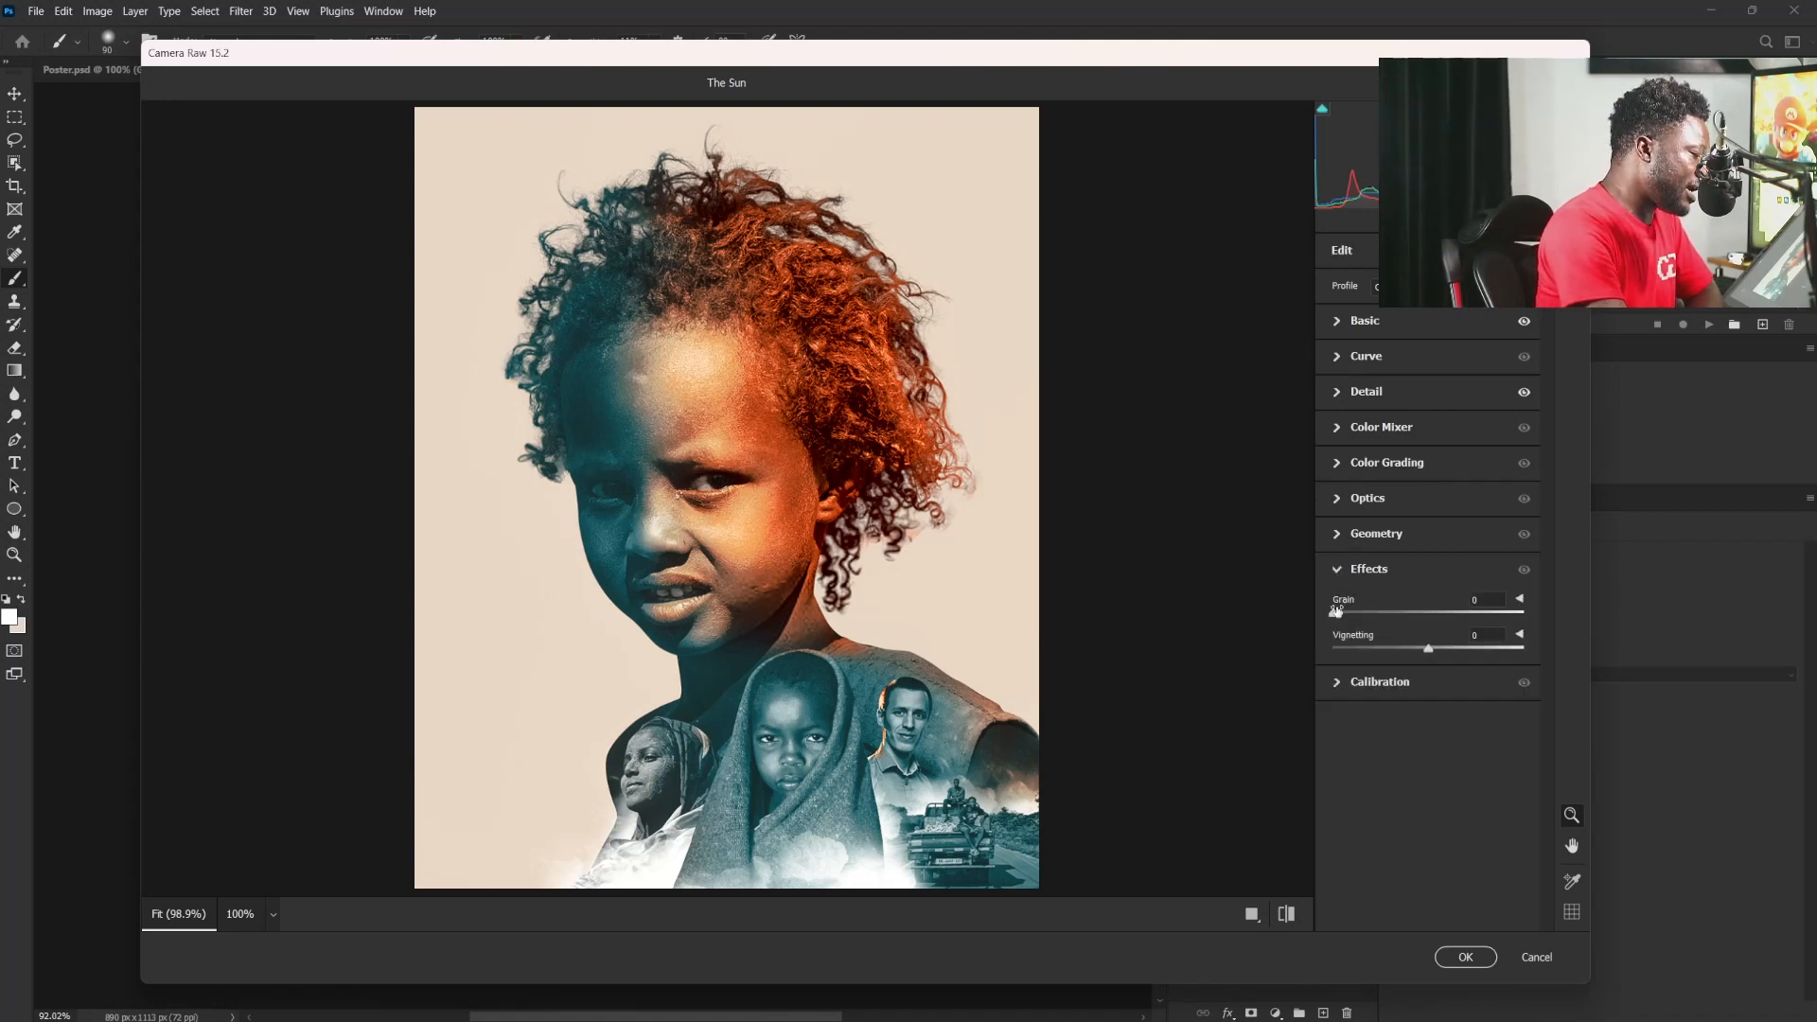
drag(1335, 615, 1357, 615)
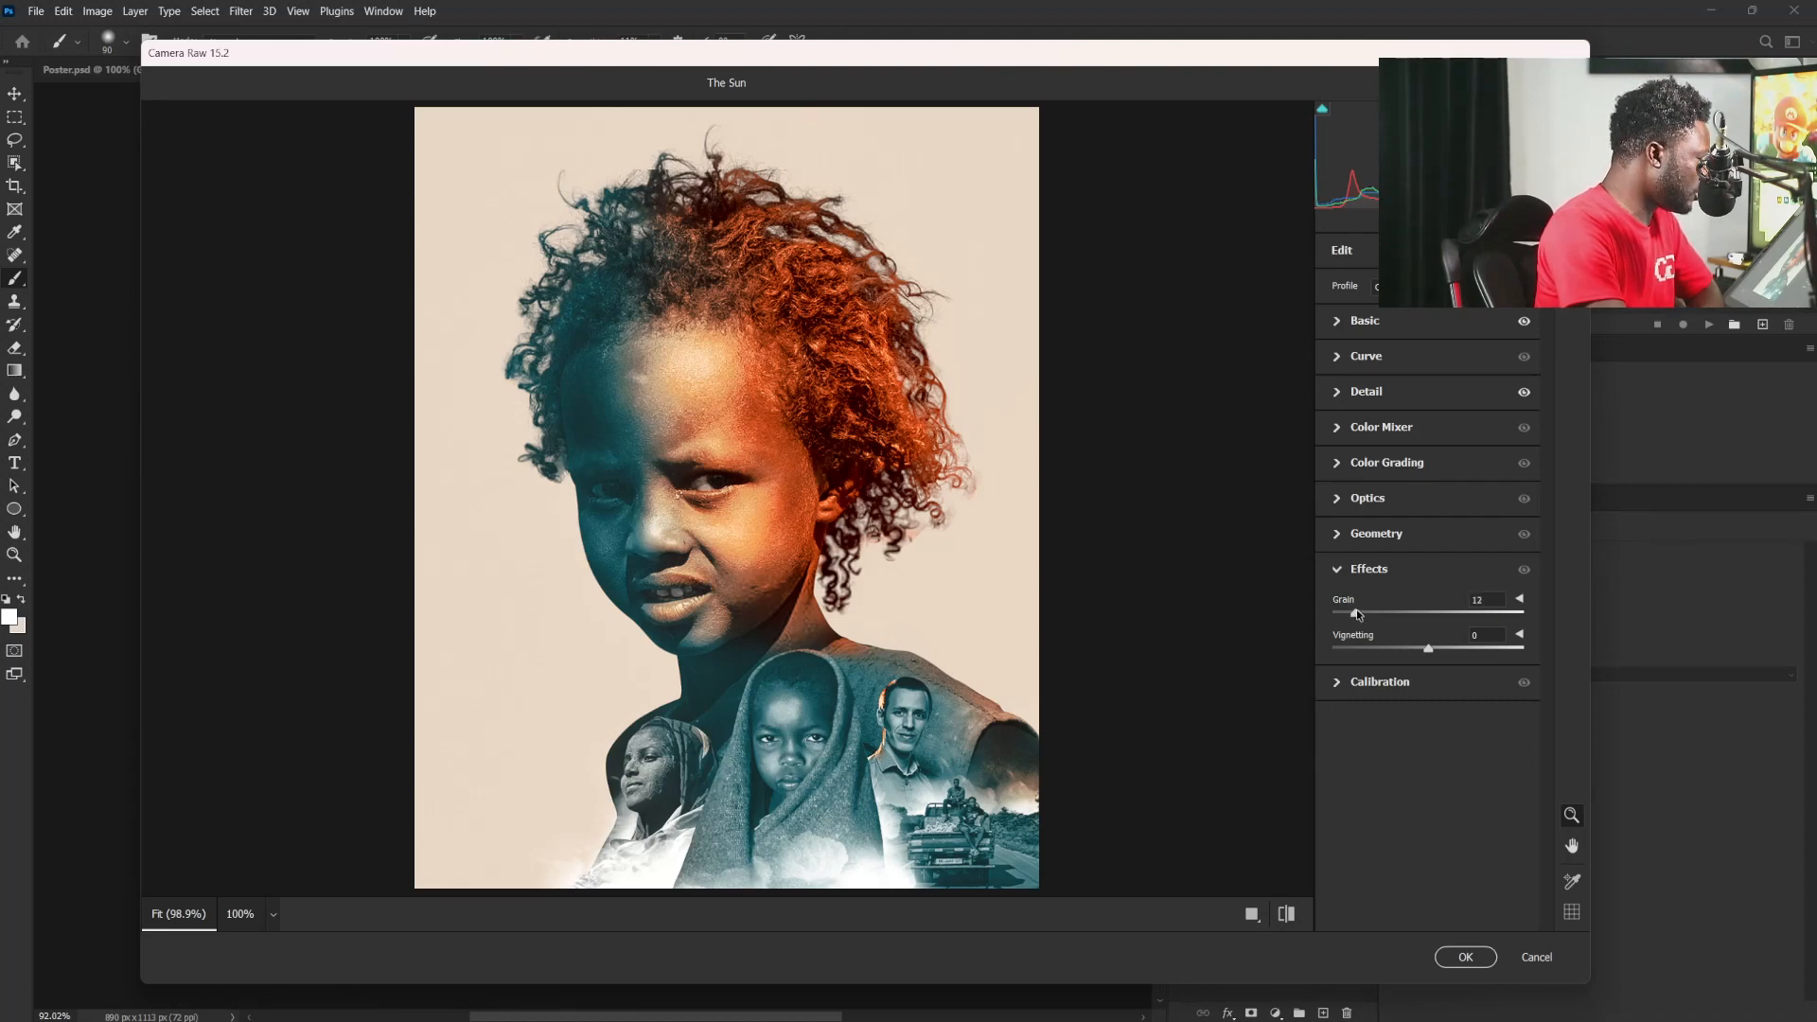
click(1478, 961)
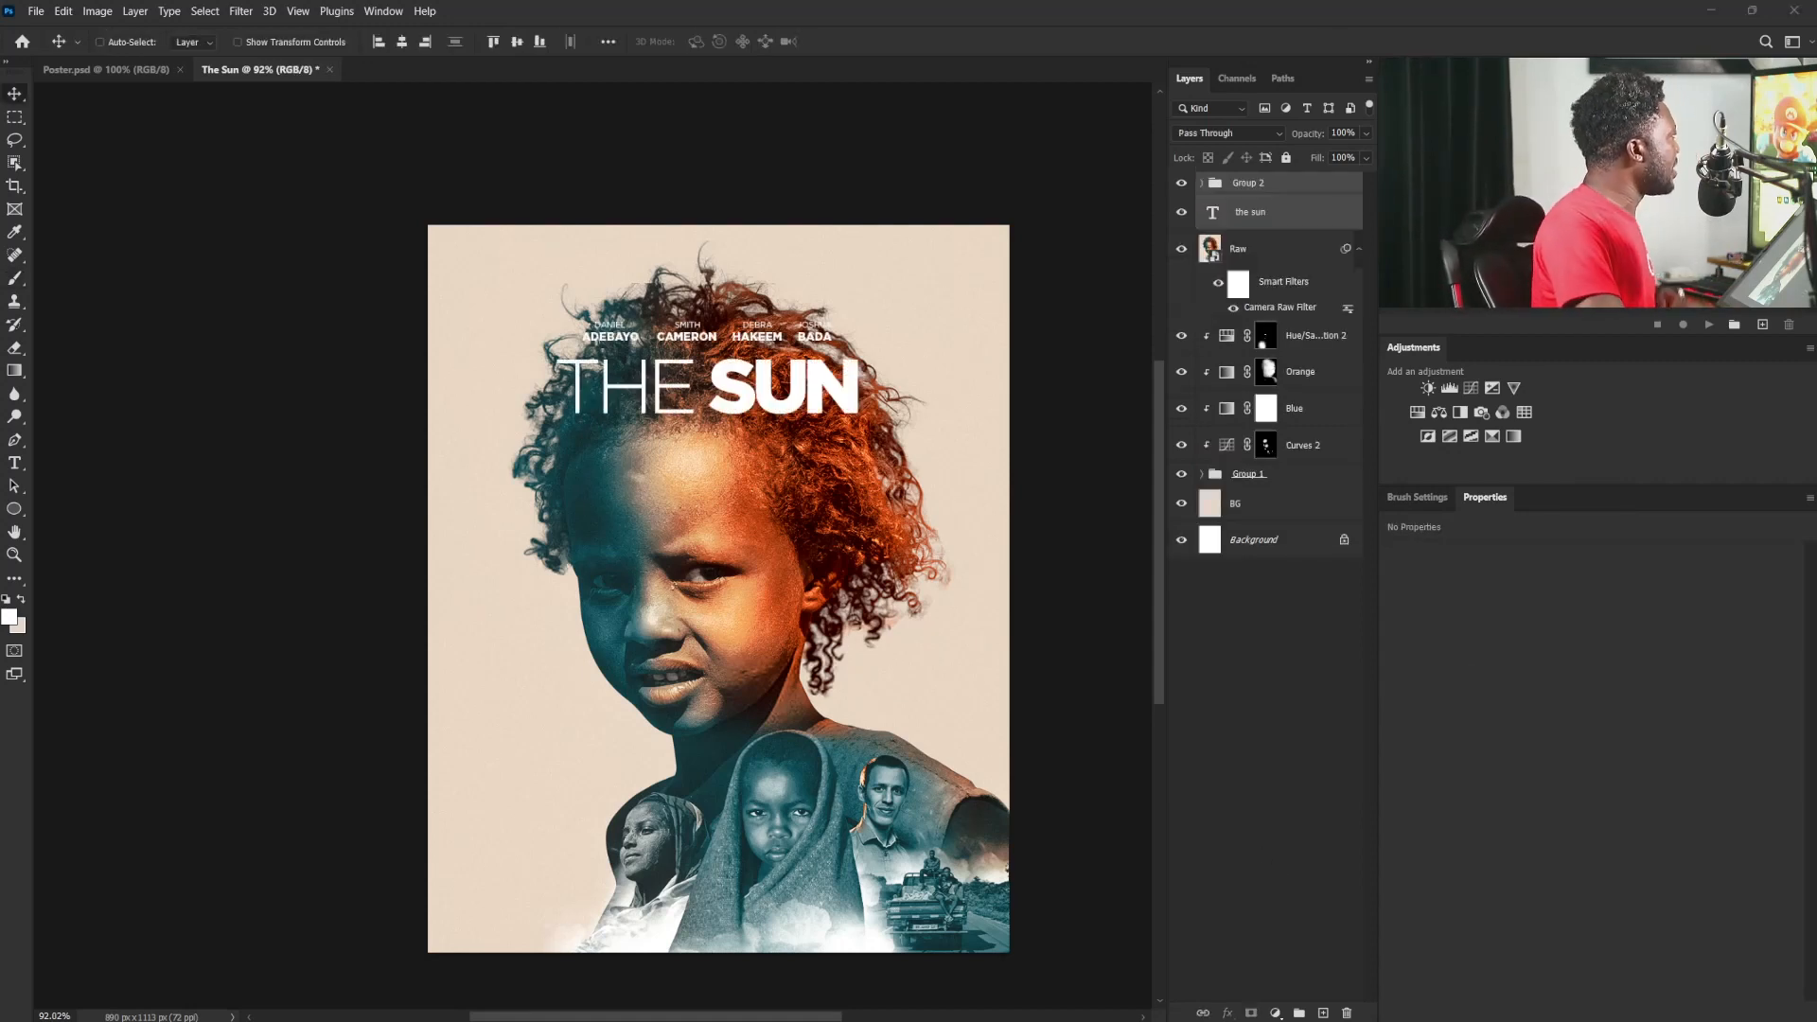
Step: Add a tagline about knowing "what you don't know" on the beige area beside the large portrait's neck and set its size to 17 pt
key(t)
click(537, 705)
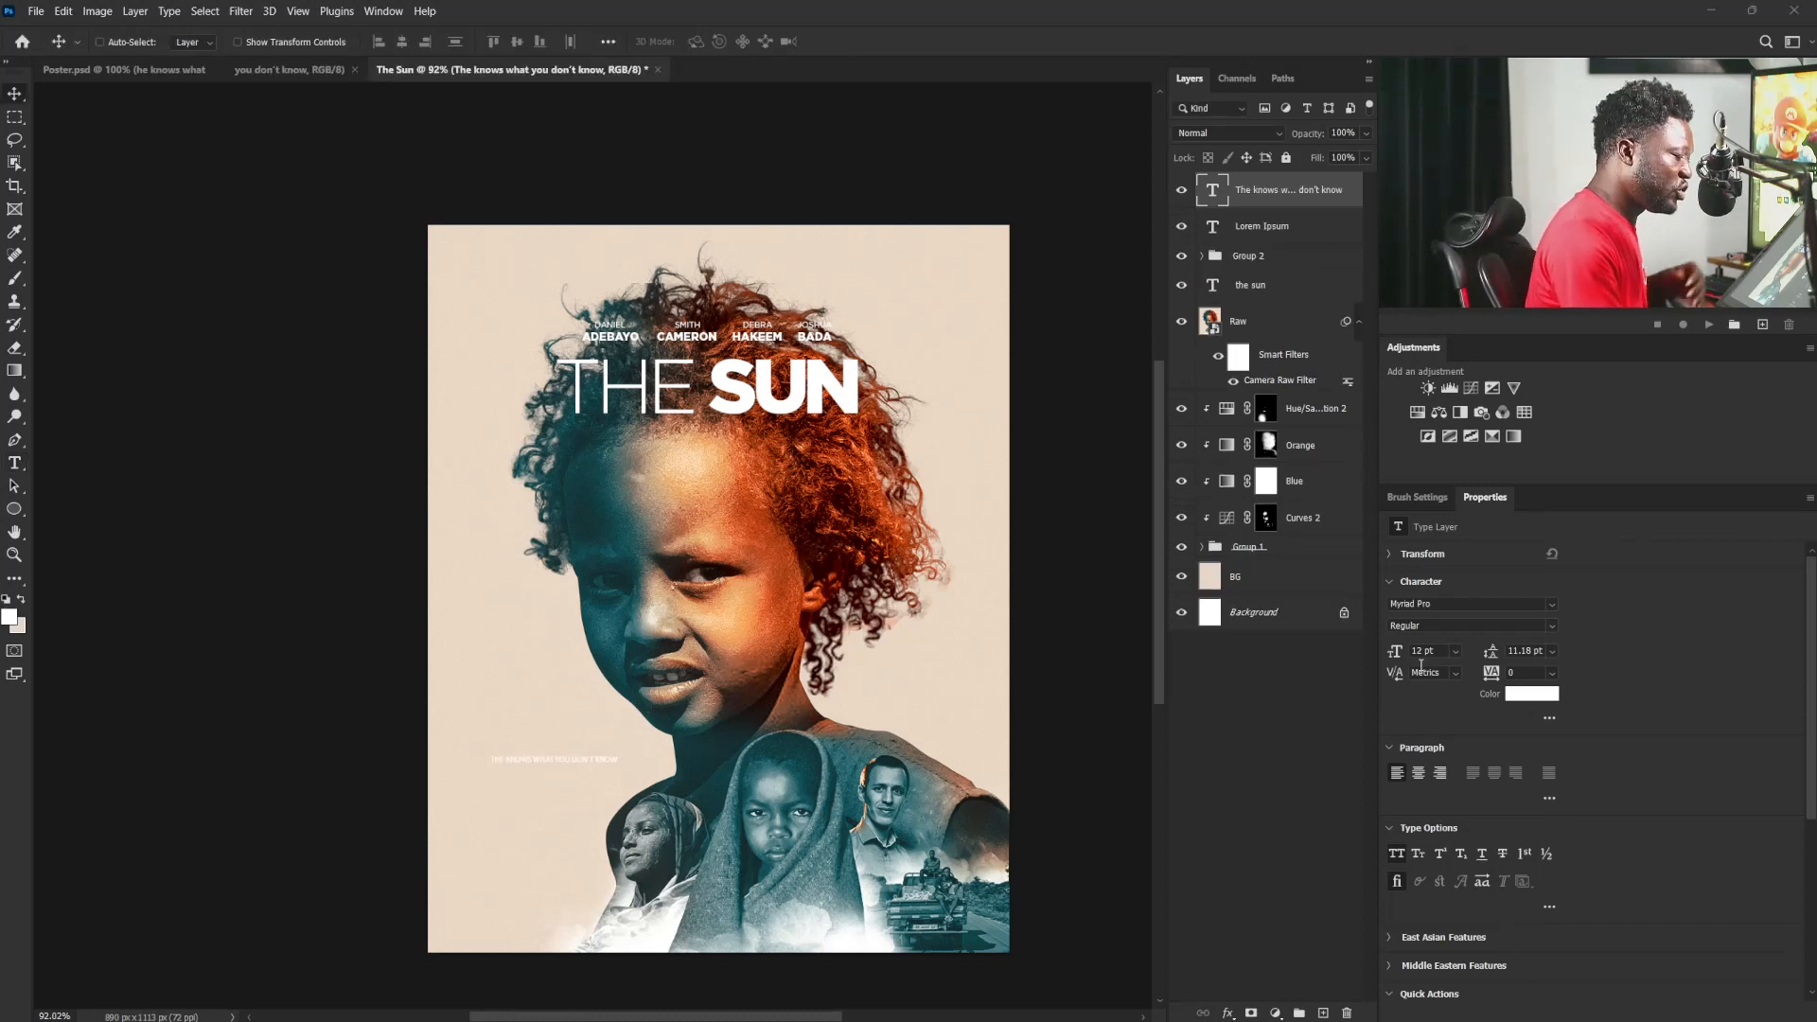
click(1434, 649)
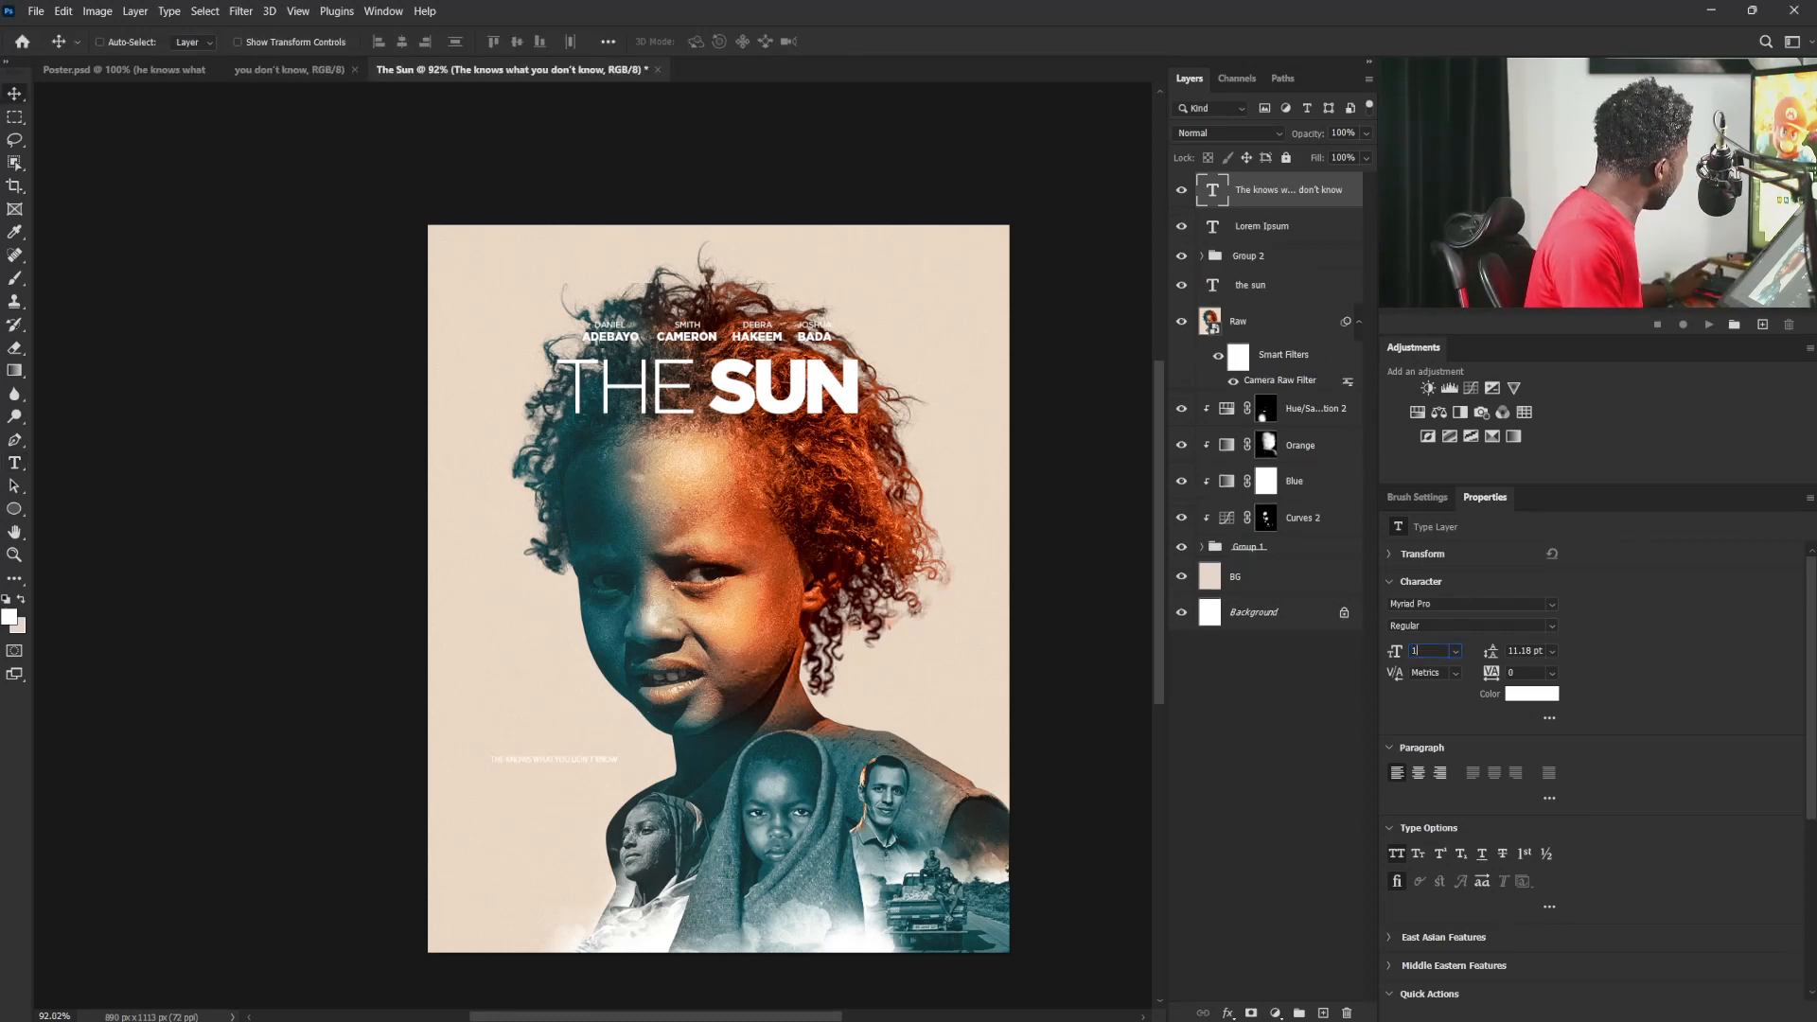
key(Return)
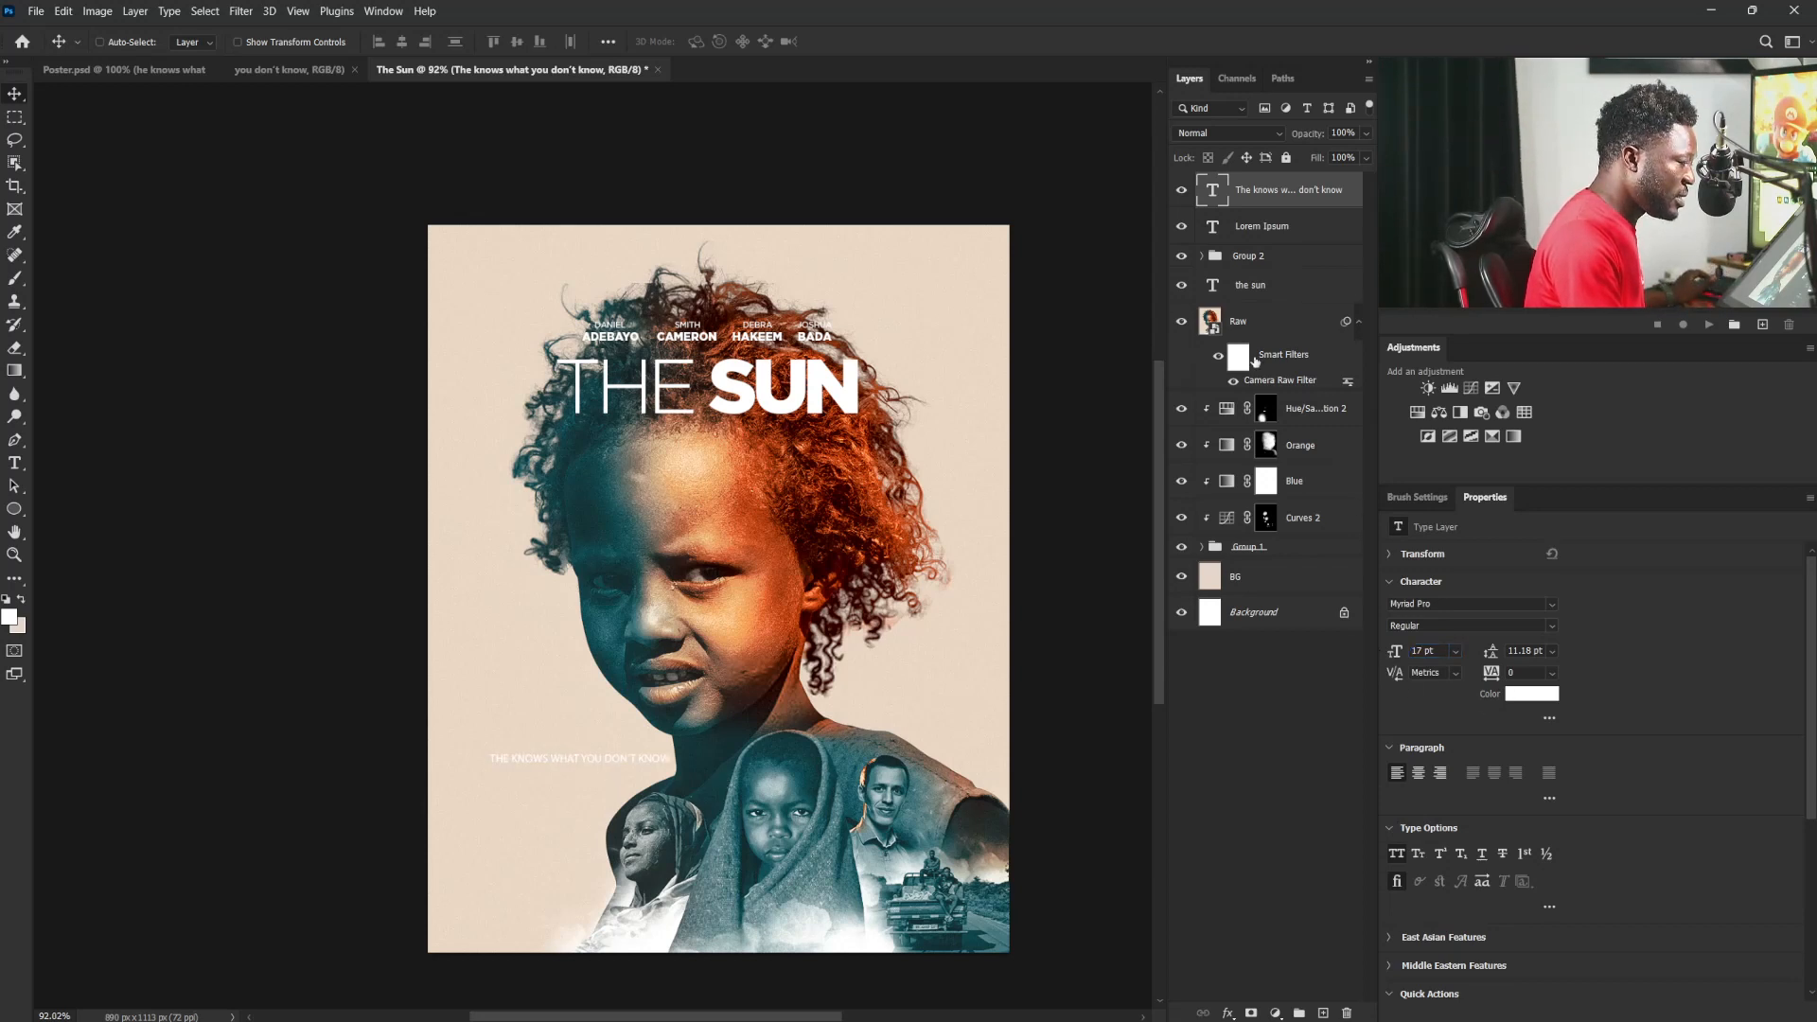
Step: Recolour the tagline to dark teal 174a58 and break it into two lines, with "YOU DON'T KNOW" indented on the second
double_click(493, 757)
click(493, 757)
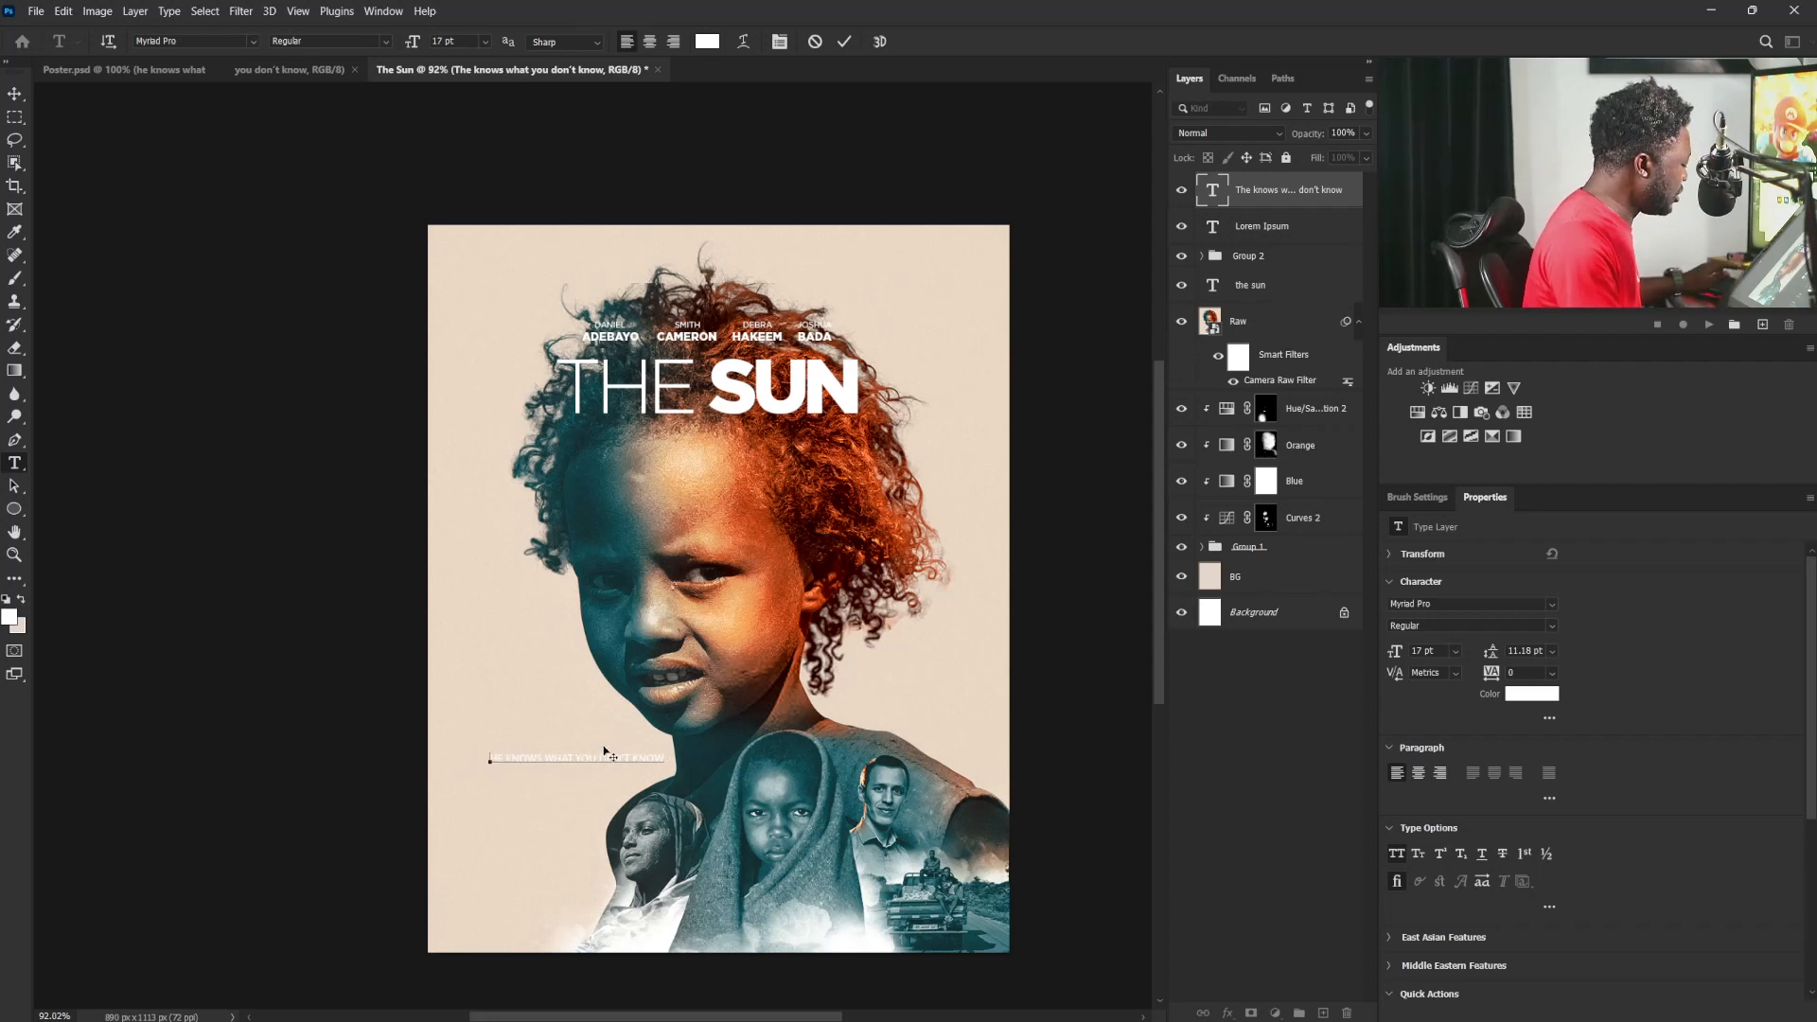
key(ctrl+a)
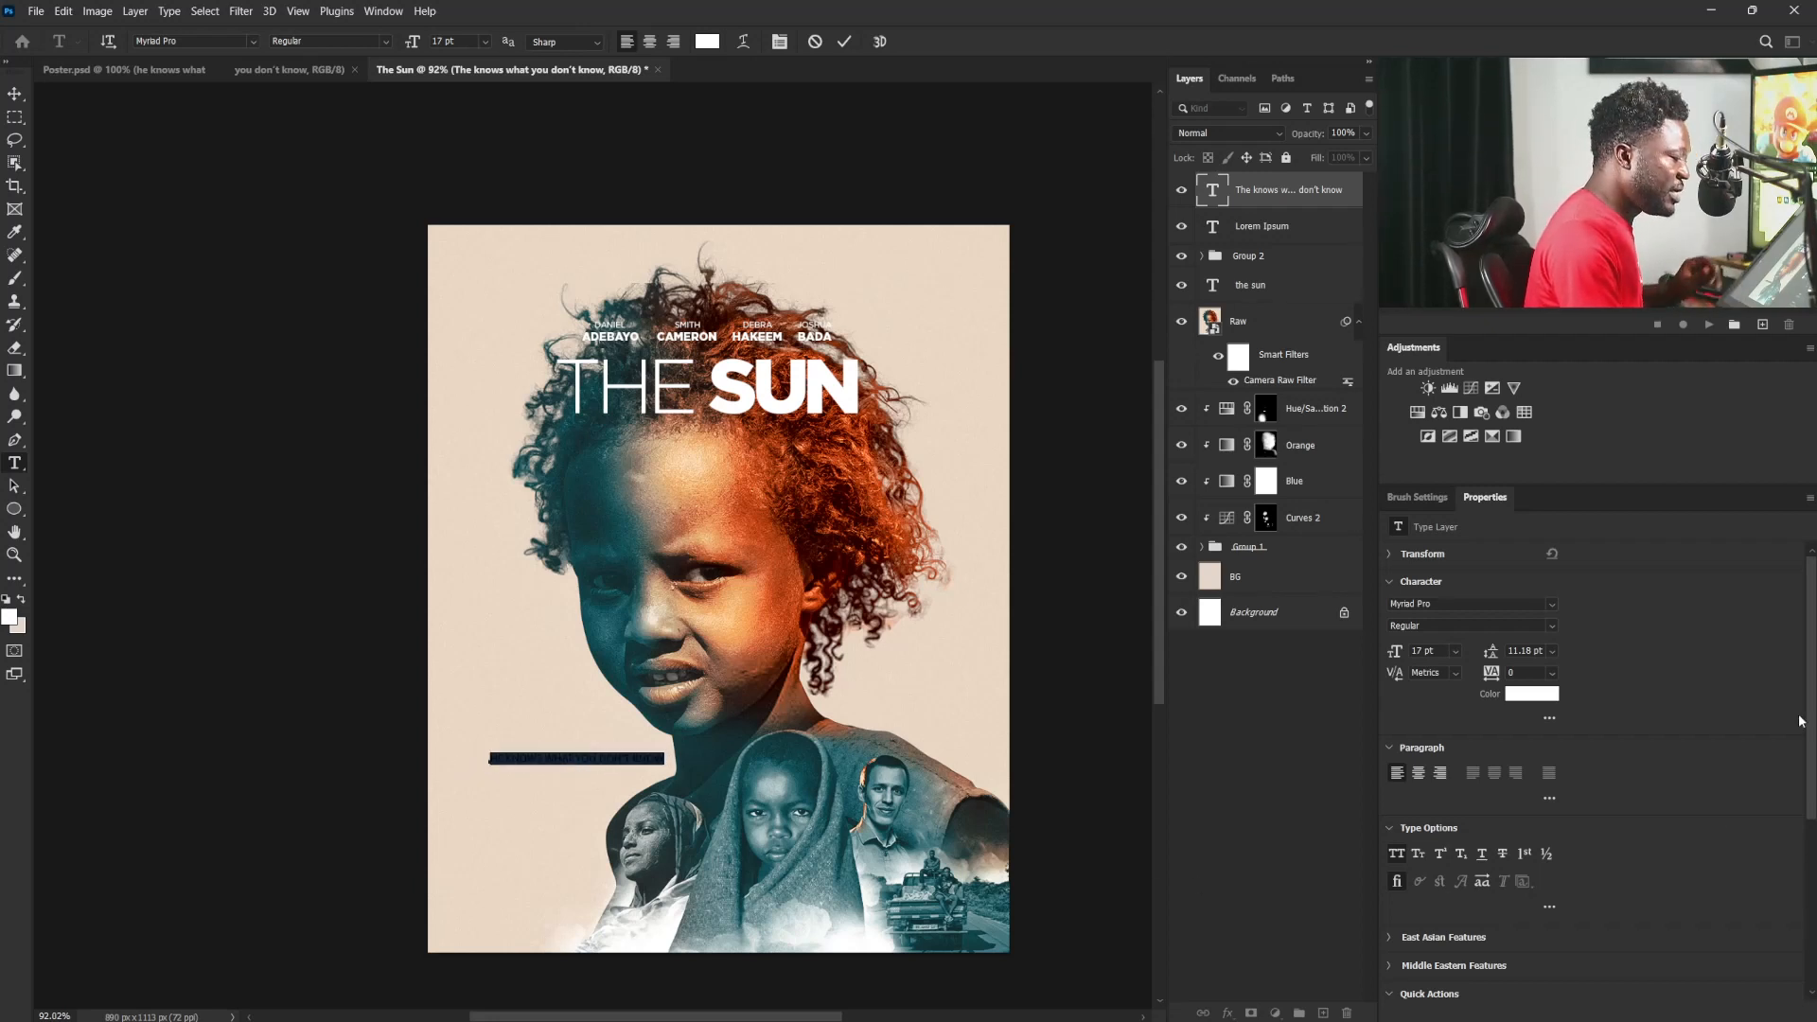
click(1541, 701)
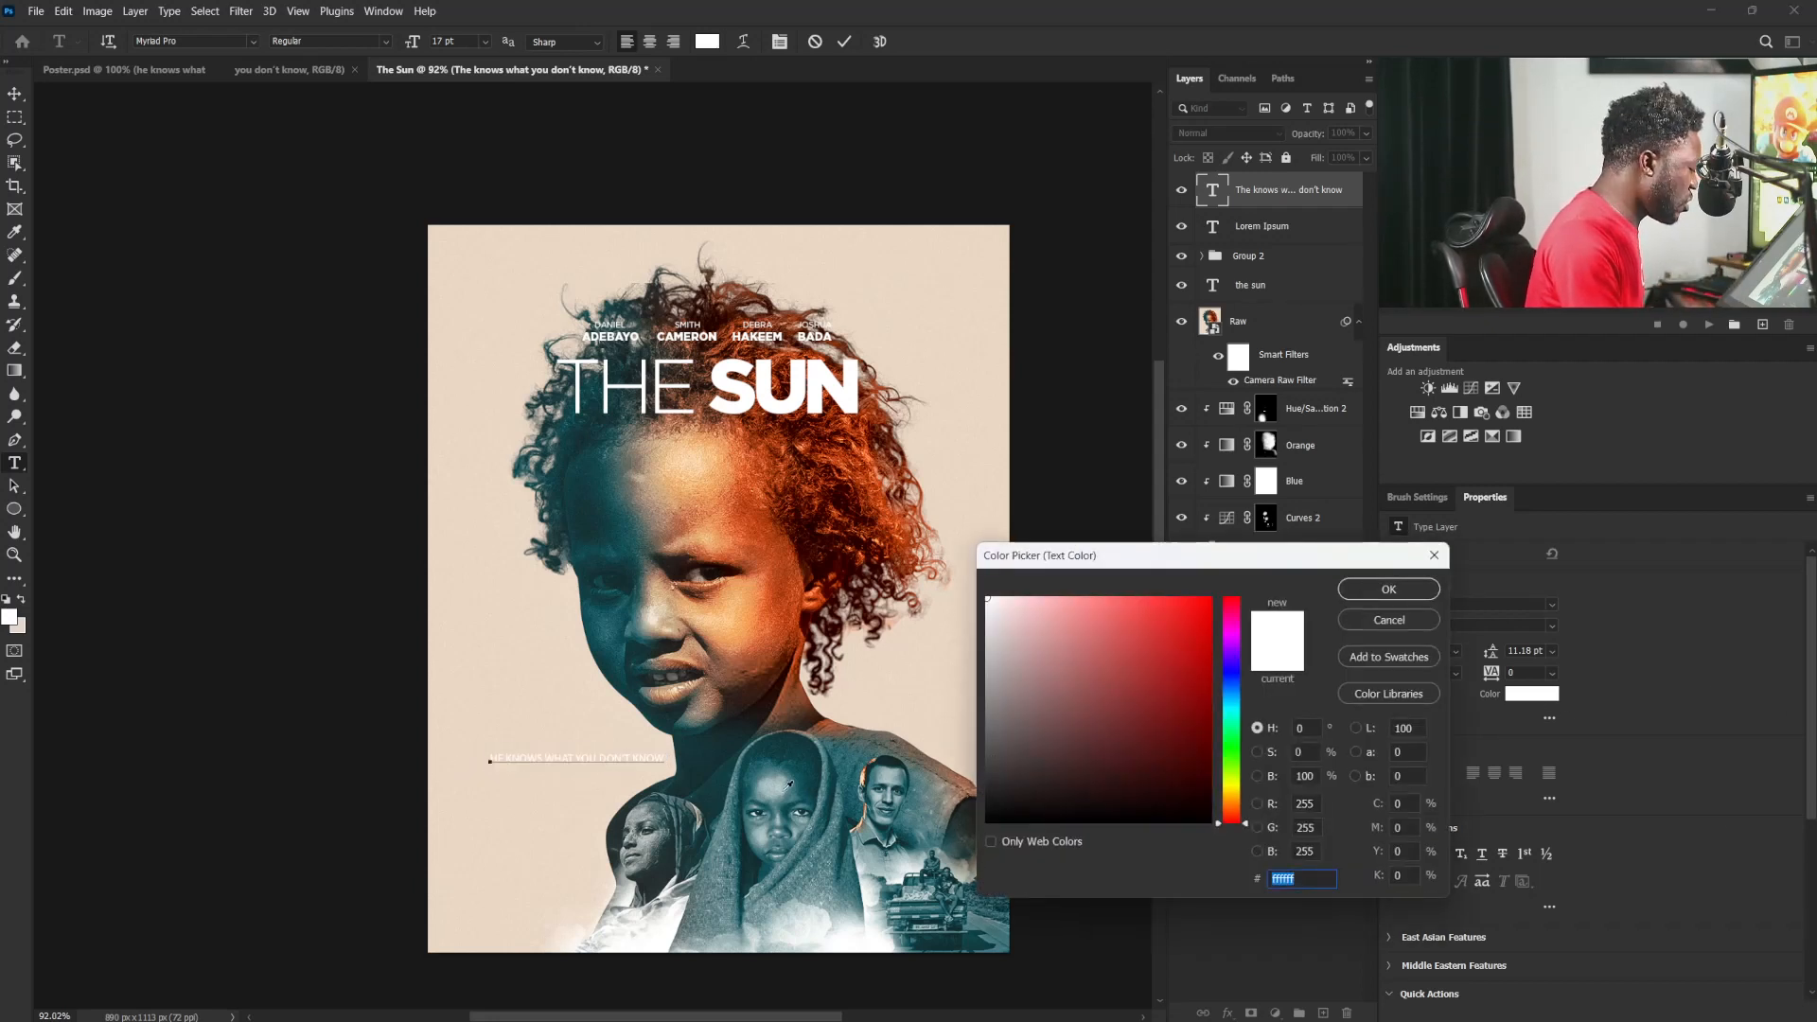
text(191919)
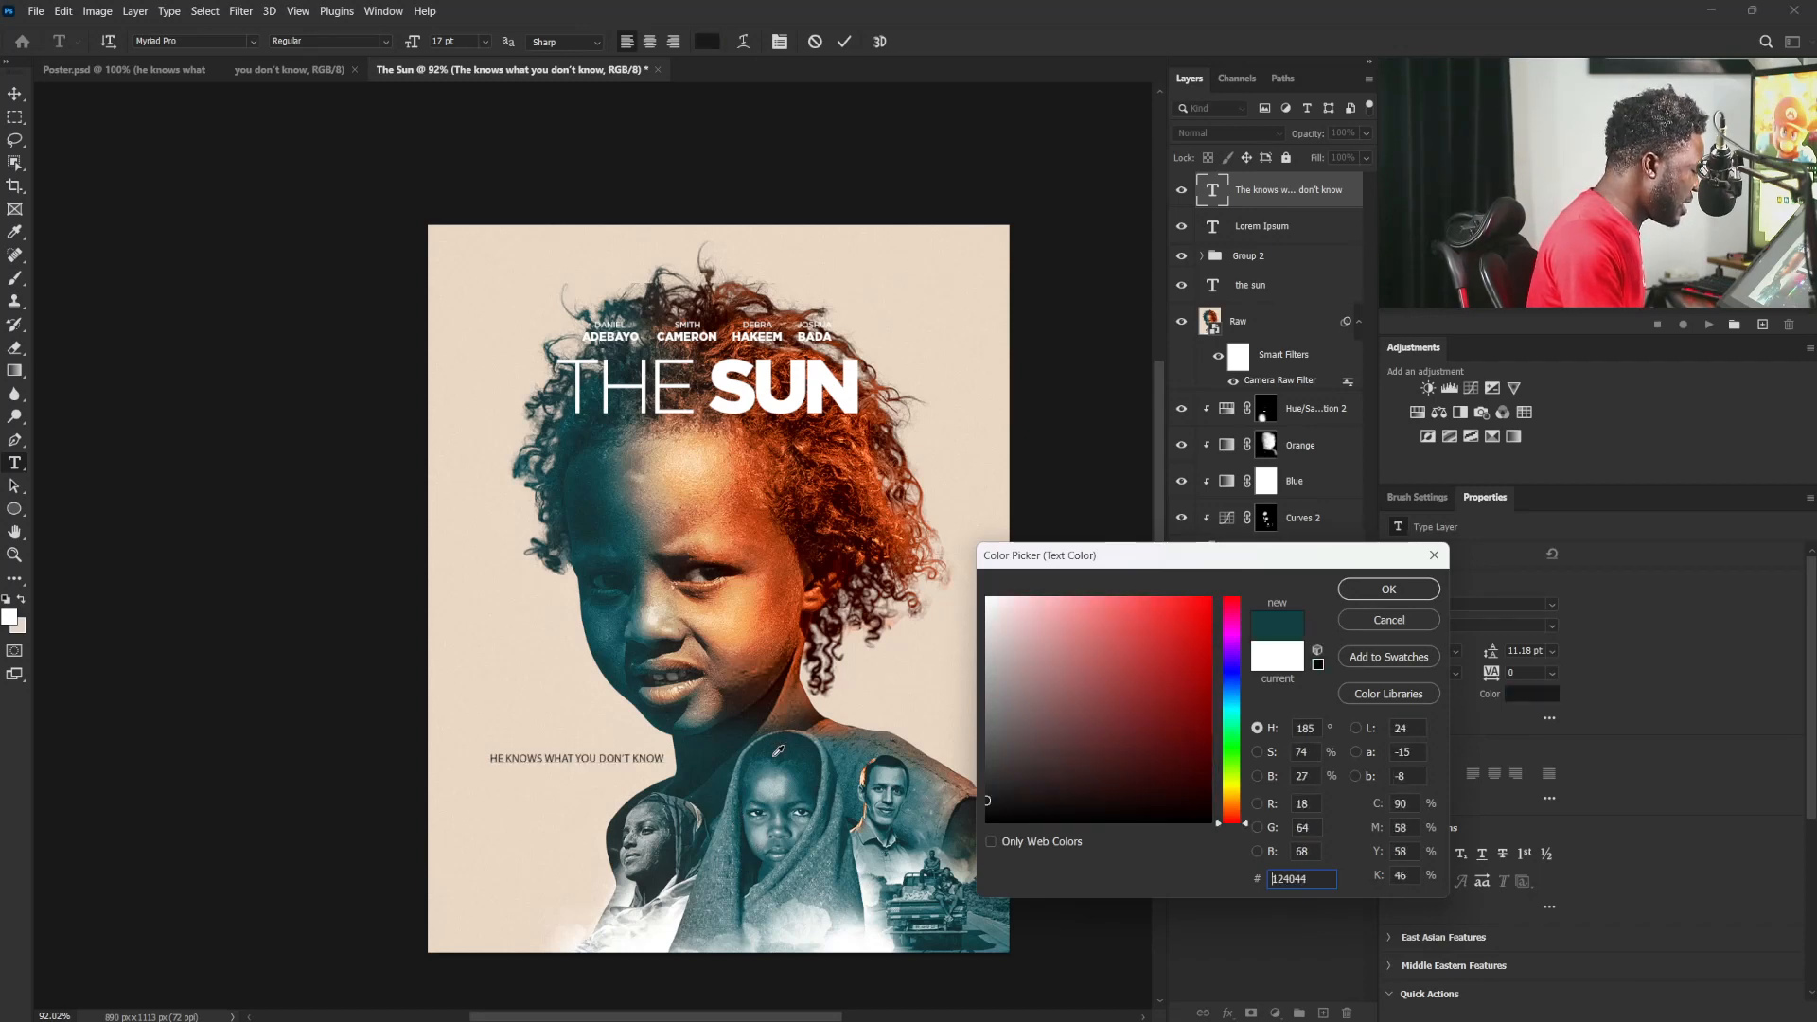
click(775, 754)
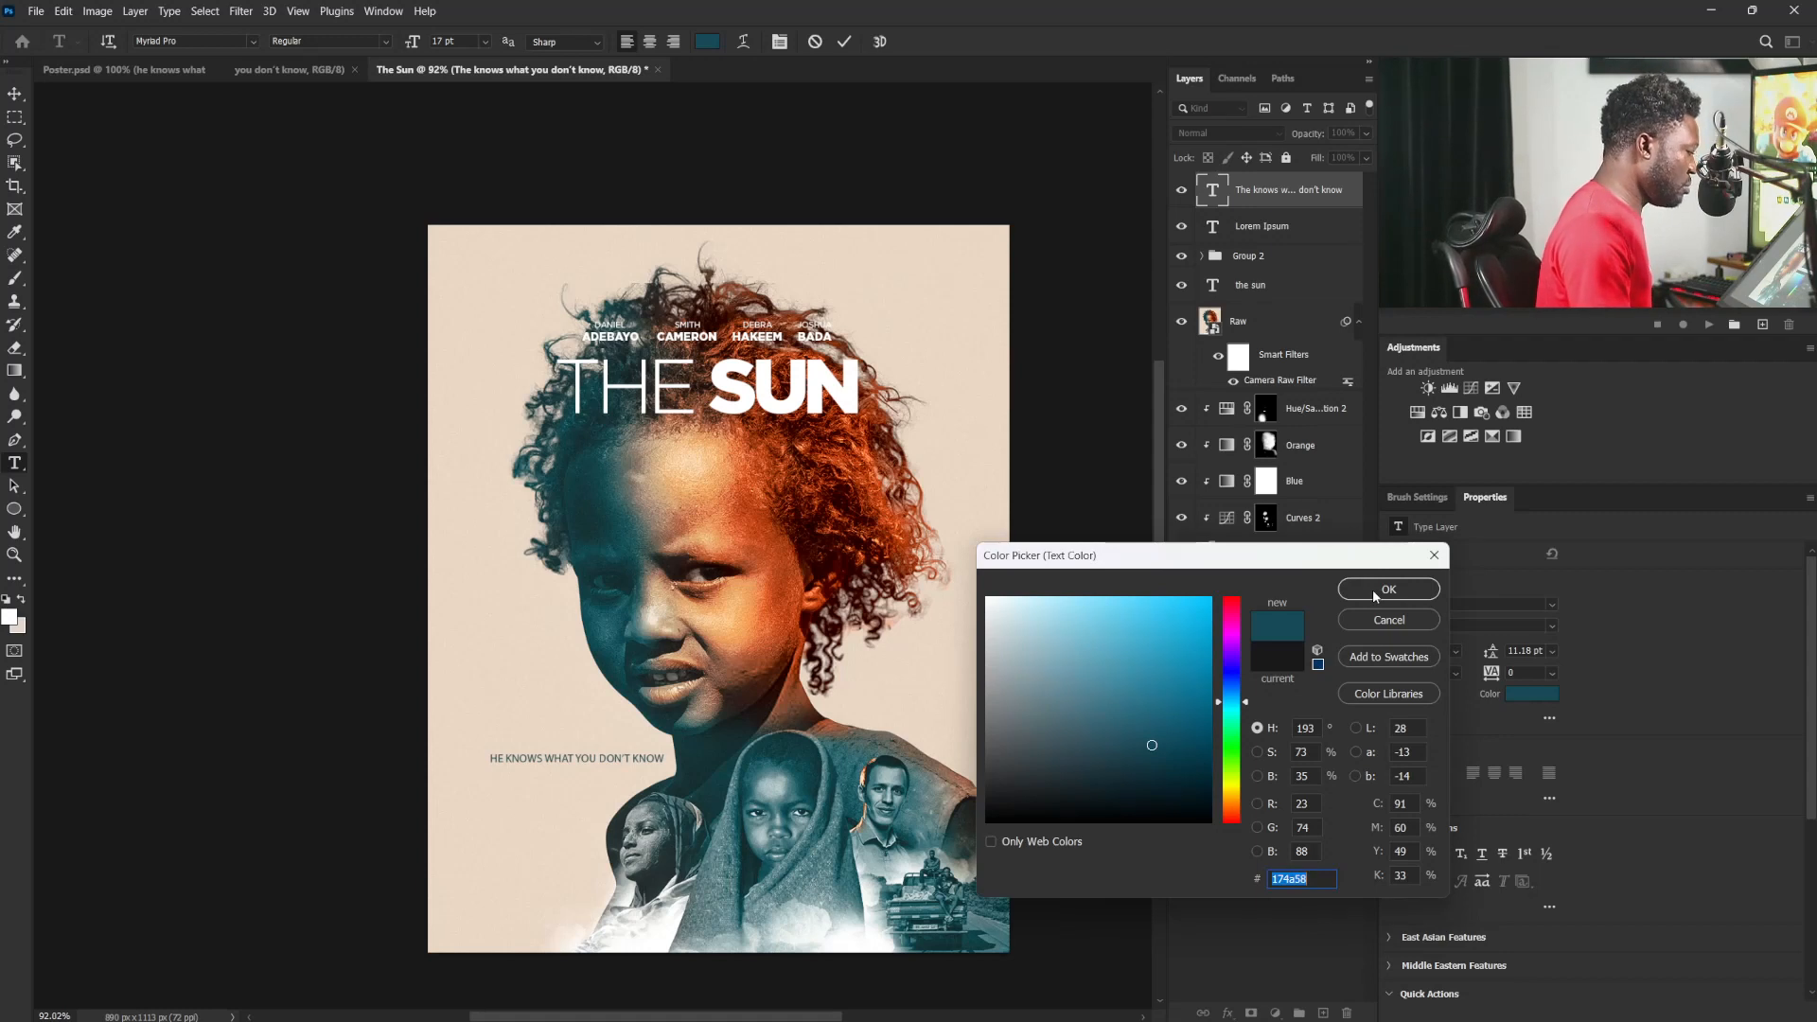
click(1382, 592)
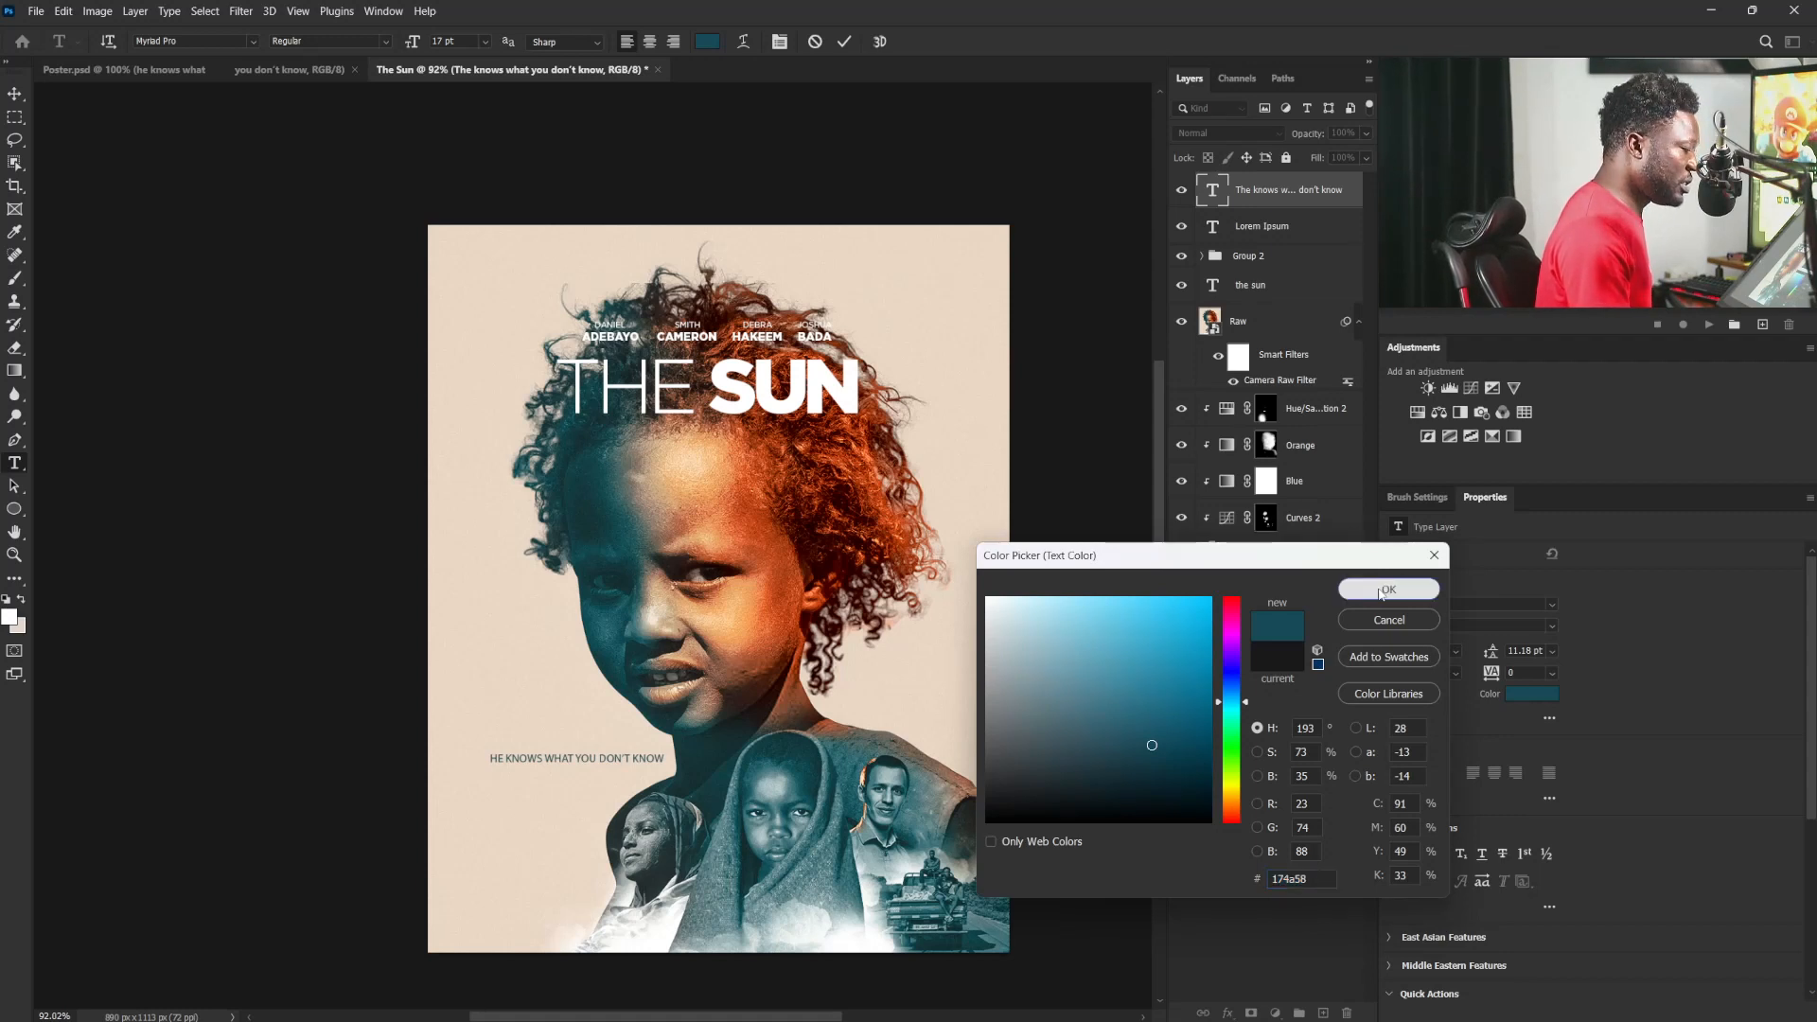
click(574, 757)
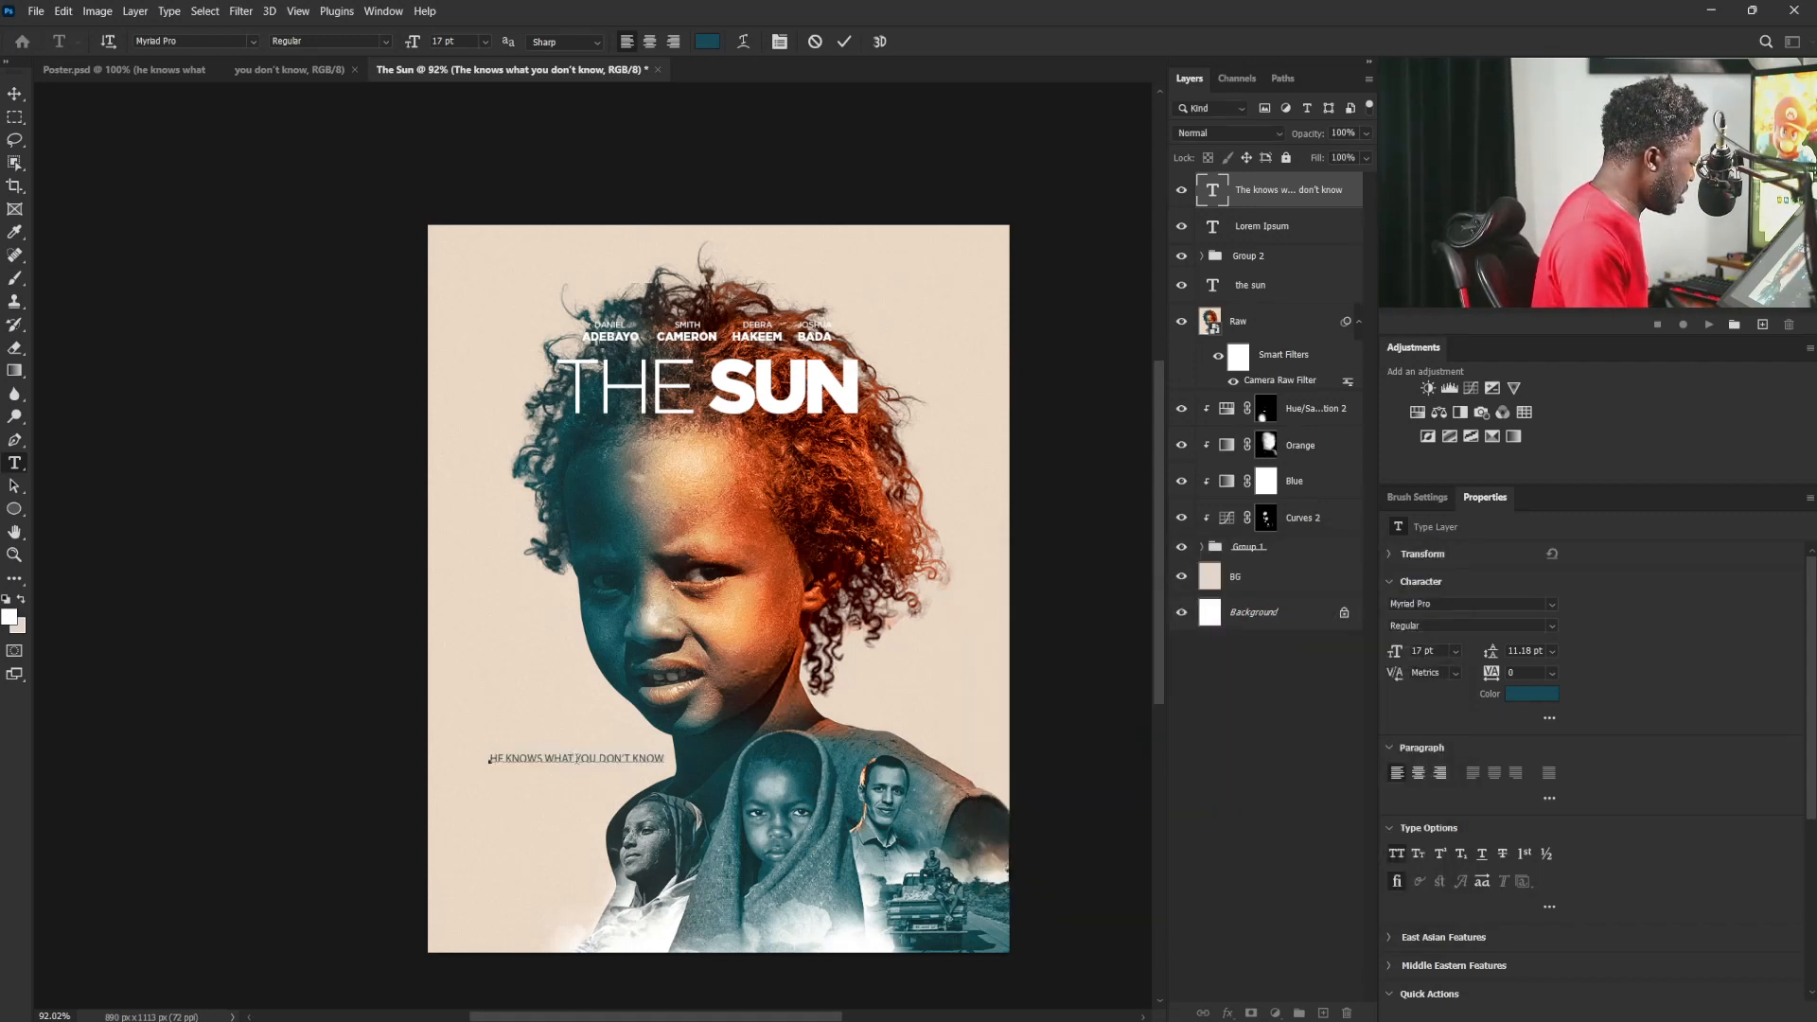
key(Return)
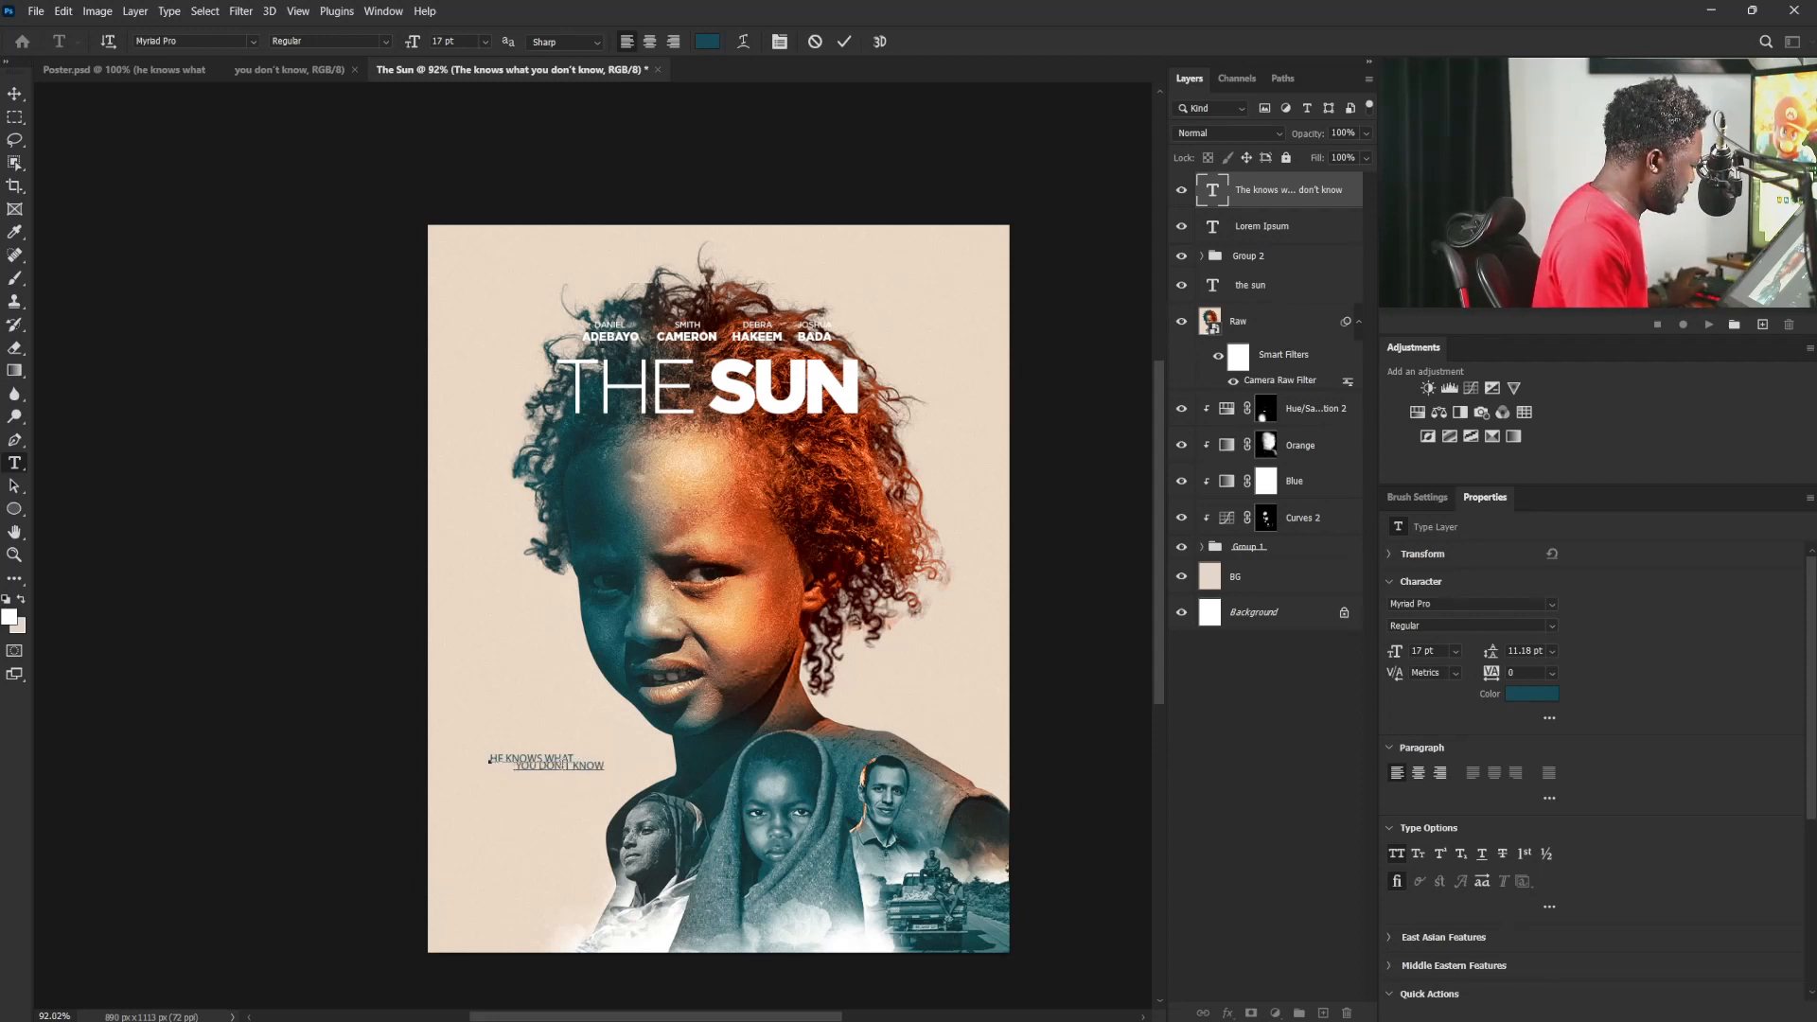
Step: Set the whole tagline in the Gotham Narrow font with the Book style
key(ctrl+a)
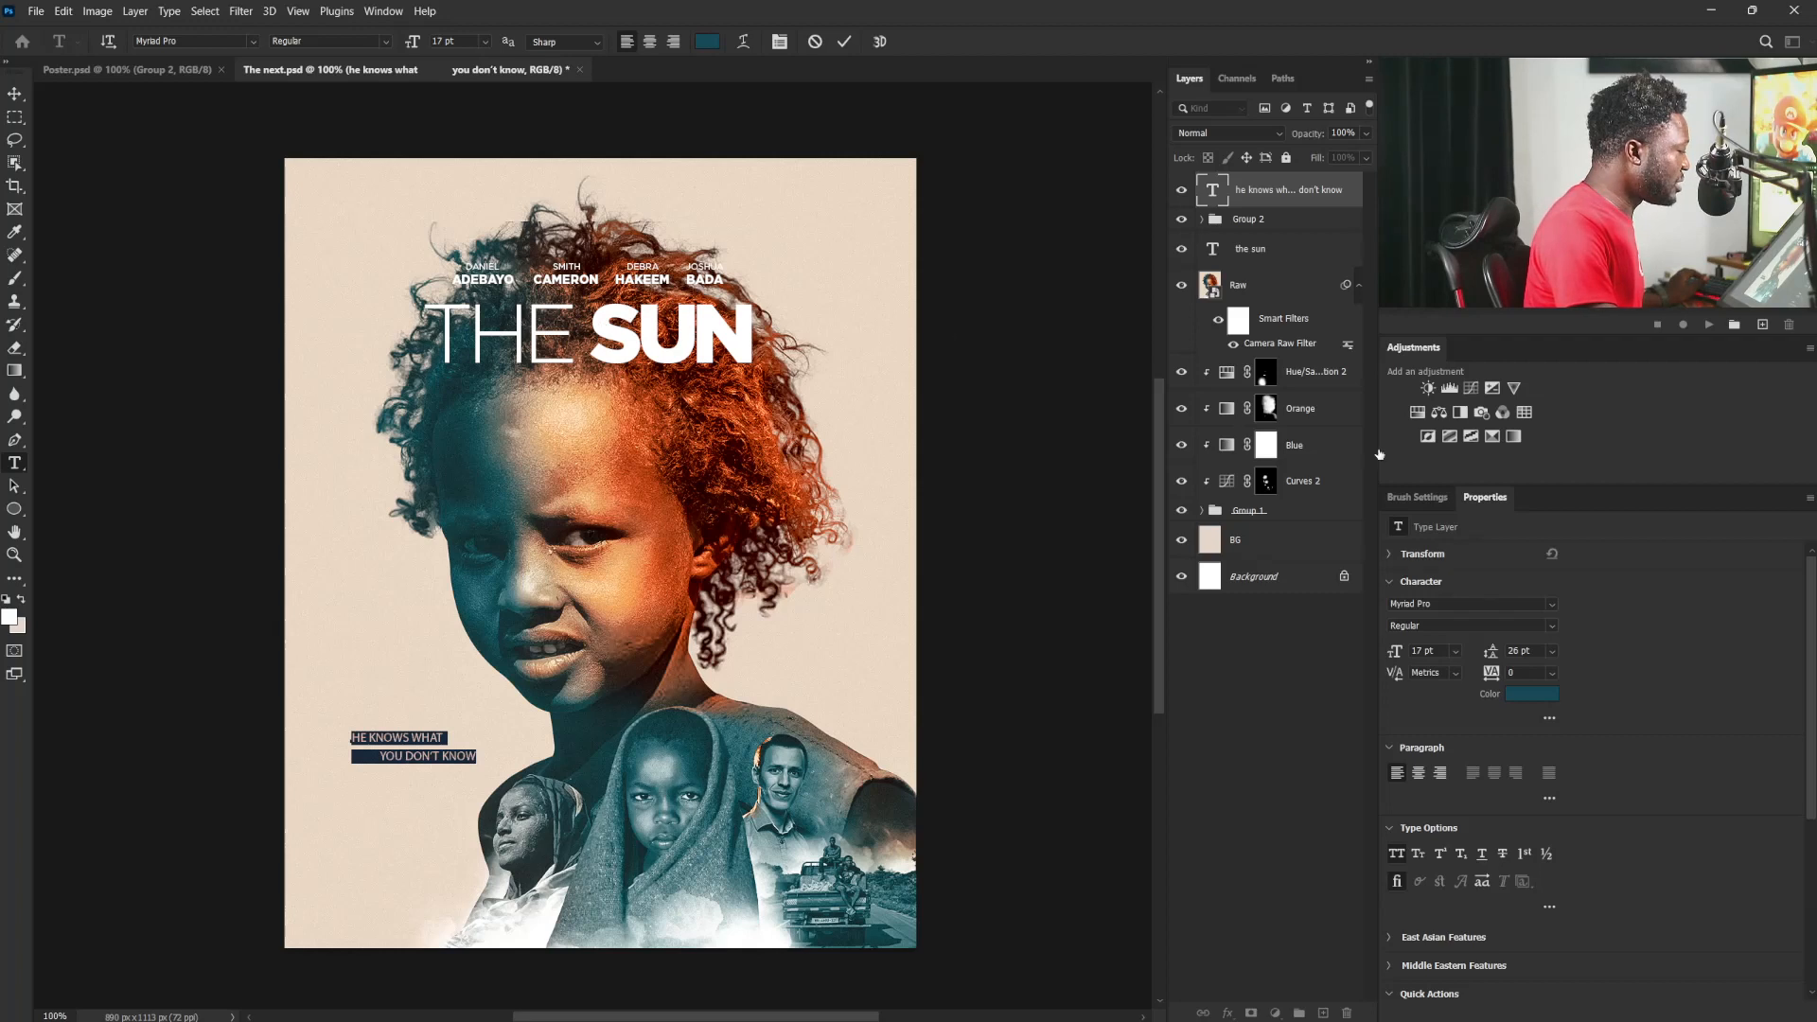
click(1453, 602)
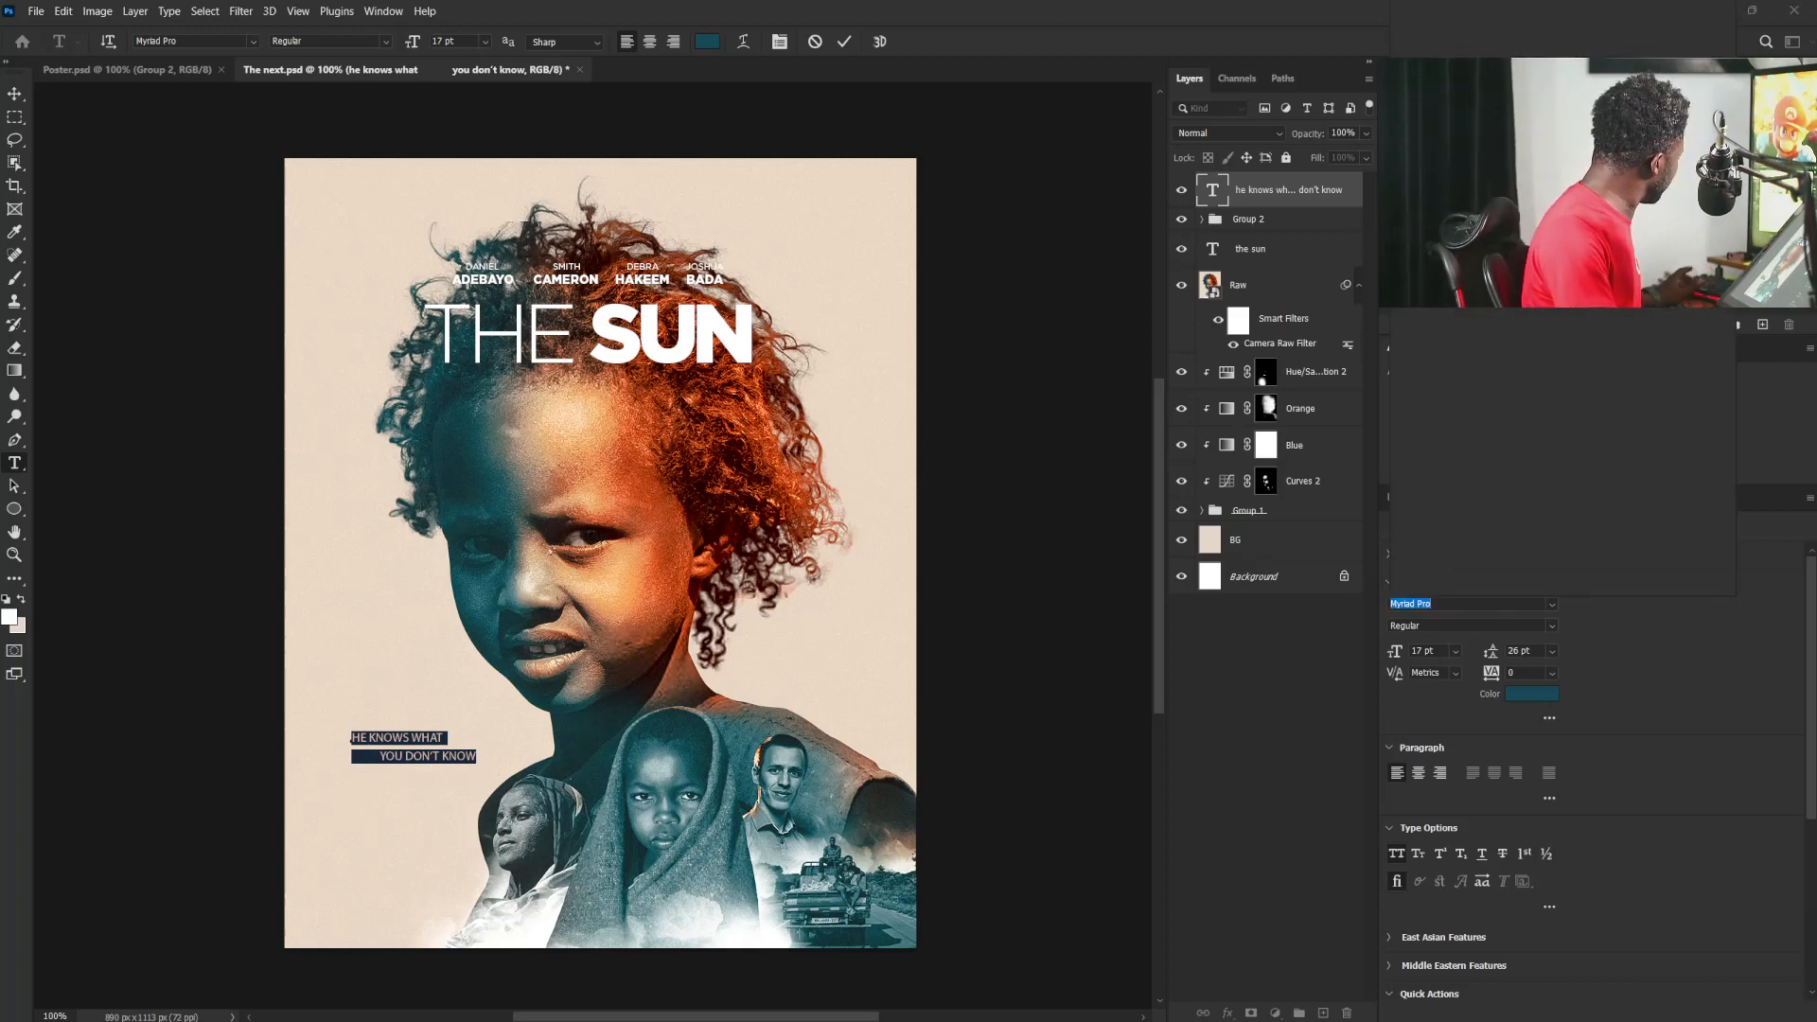
text(gotham)
scroll(1495, 536, down, 5)
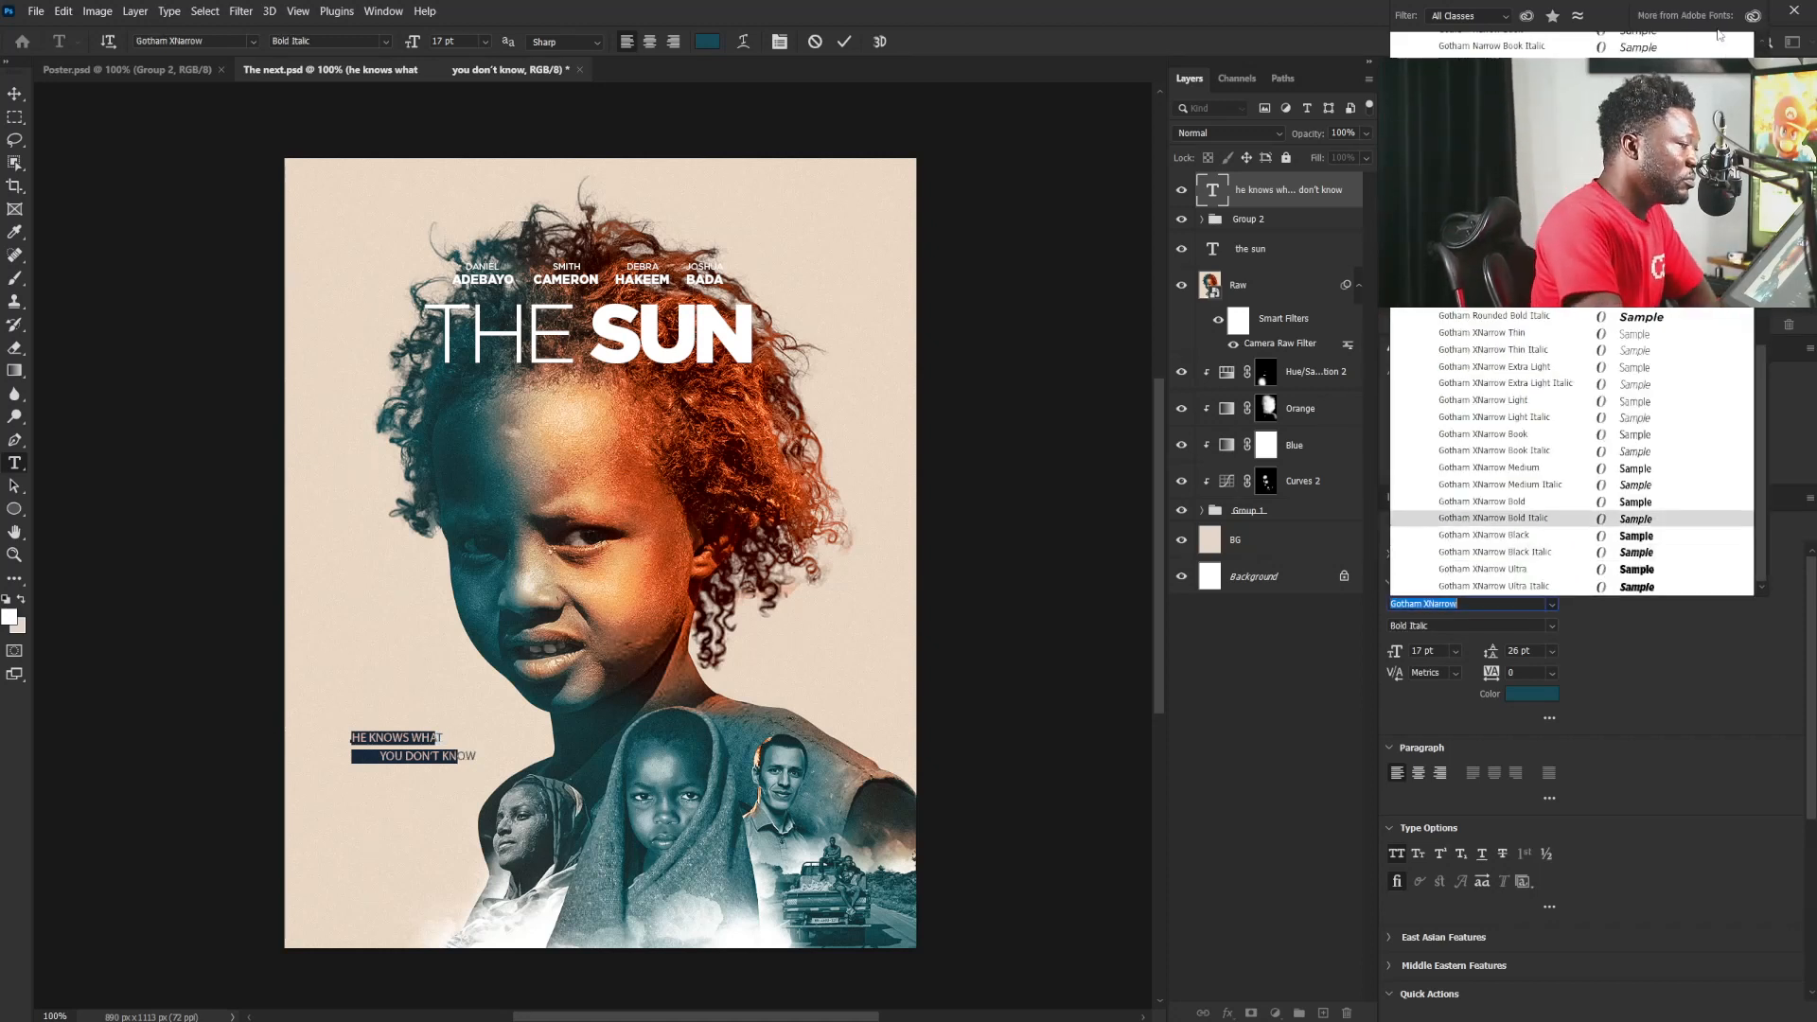
key(Up)
key(Up)
key(Up)
key(Up)
key(Up)
key(Up)
key(Up)
key(Up)
key(Up)
key(Up)
key(Up)
key(Up)
key(Up)
key(Up)
key(Up)
key(Up)
key(Up)
key(Up)
key(Up)
key(Up)
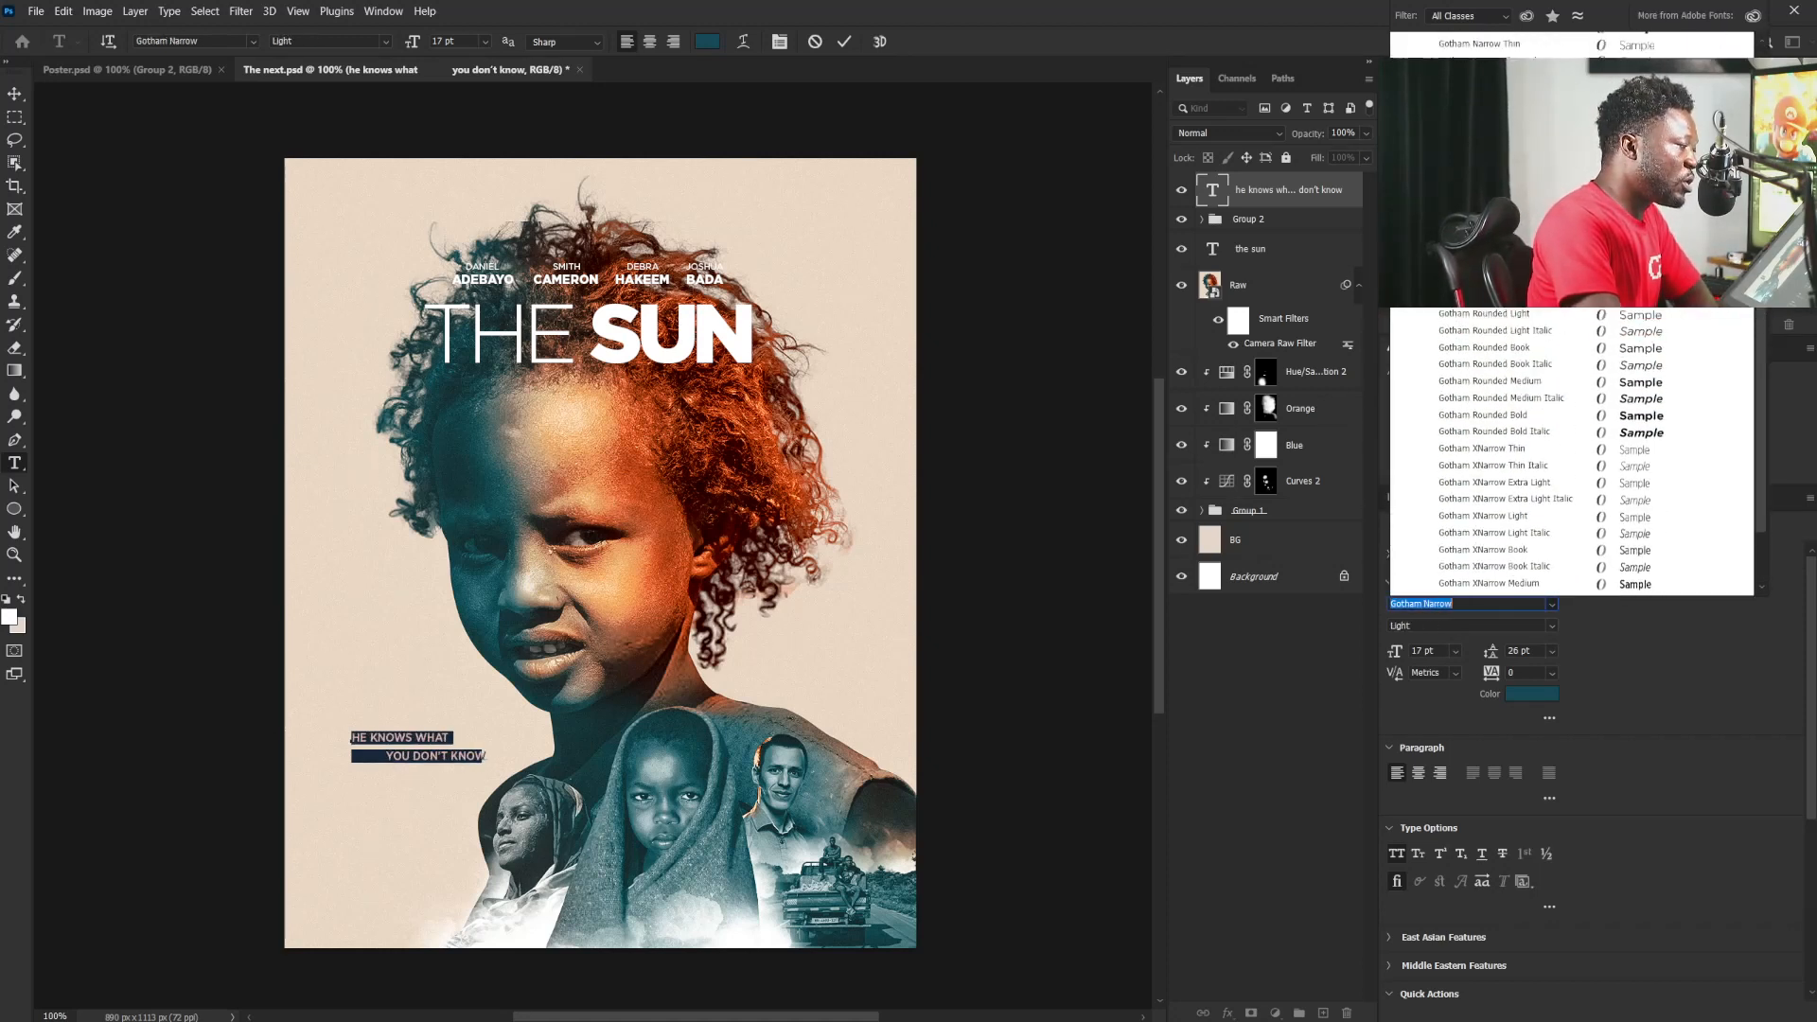
key(Down)
key(Down)
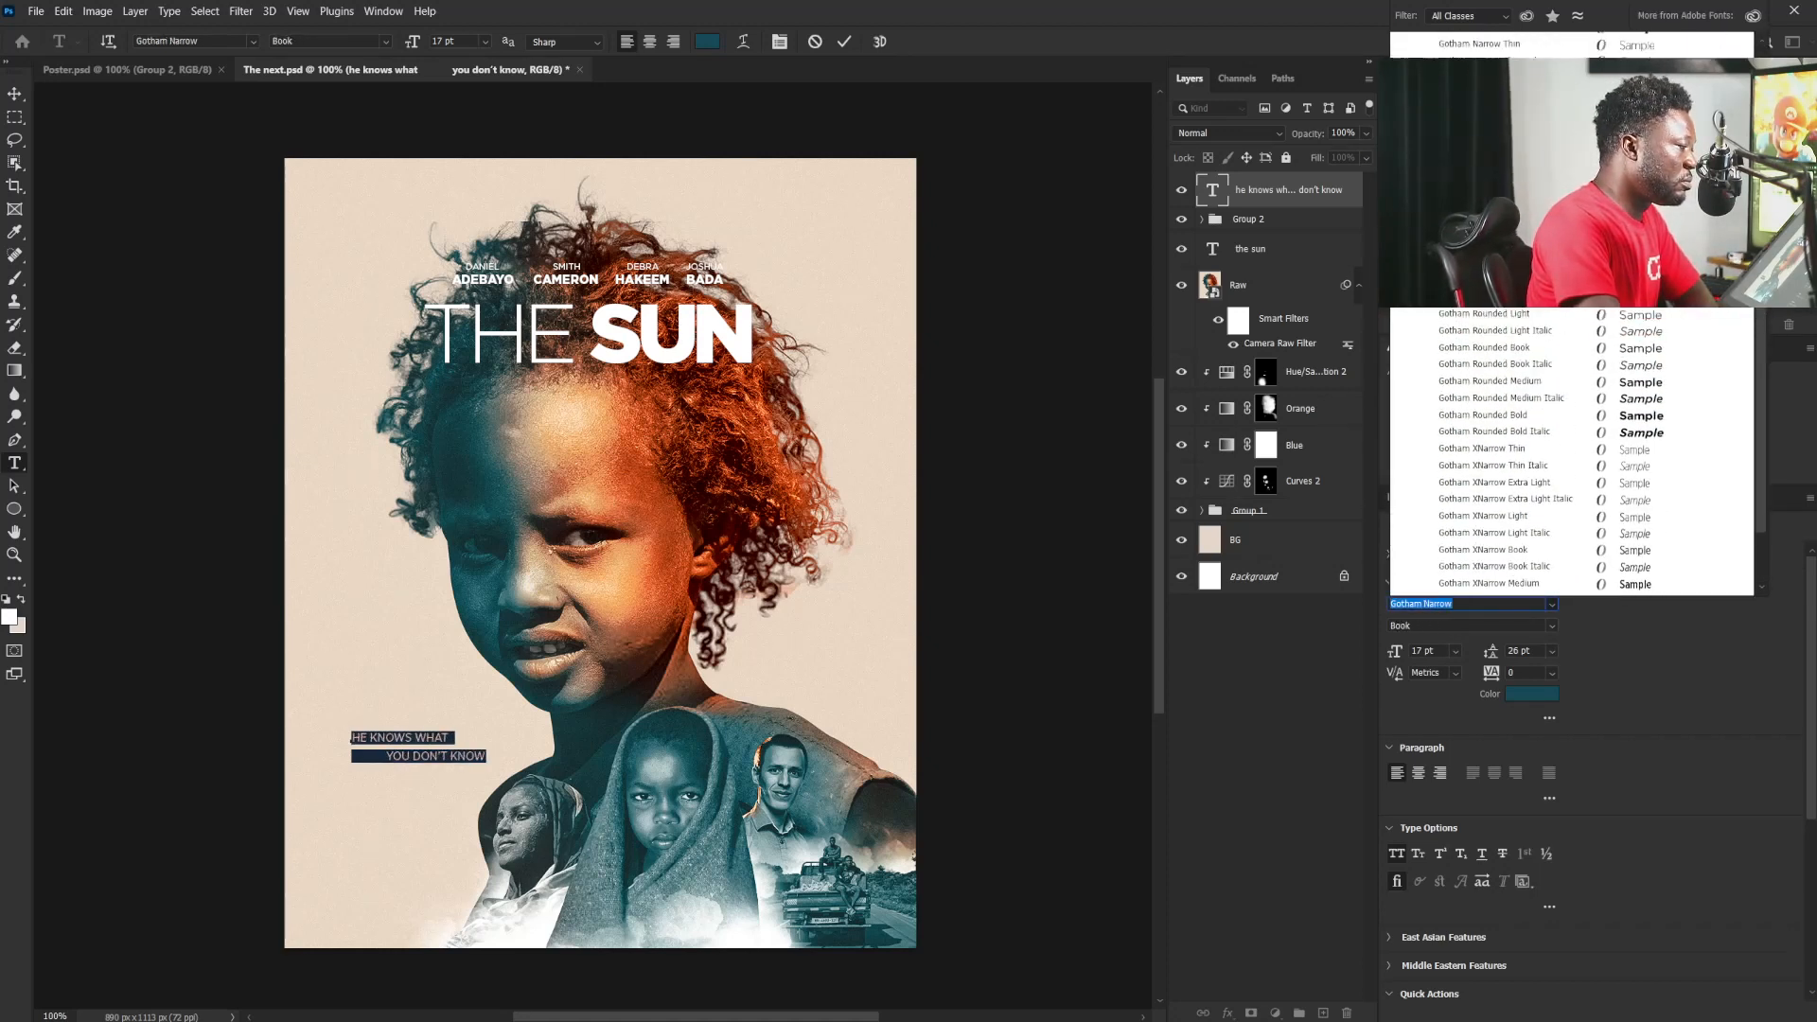
key(Return)
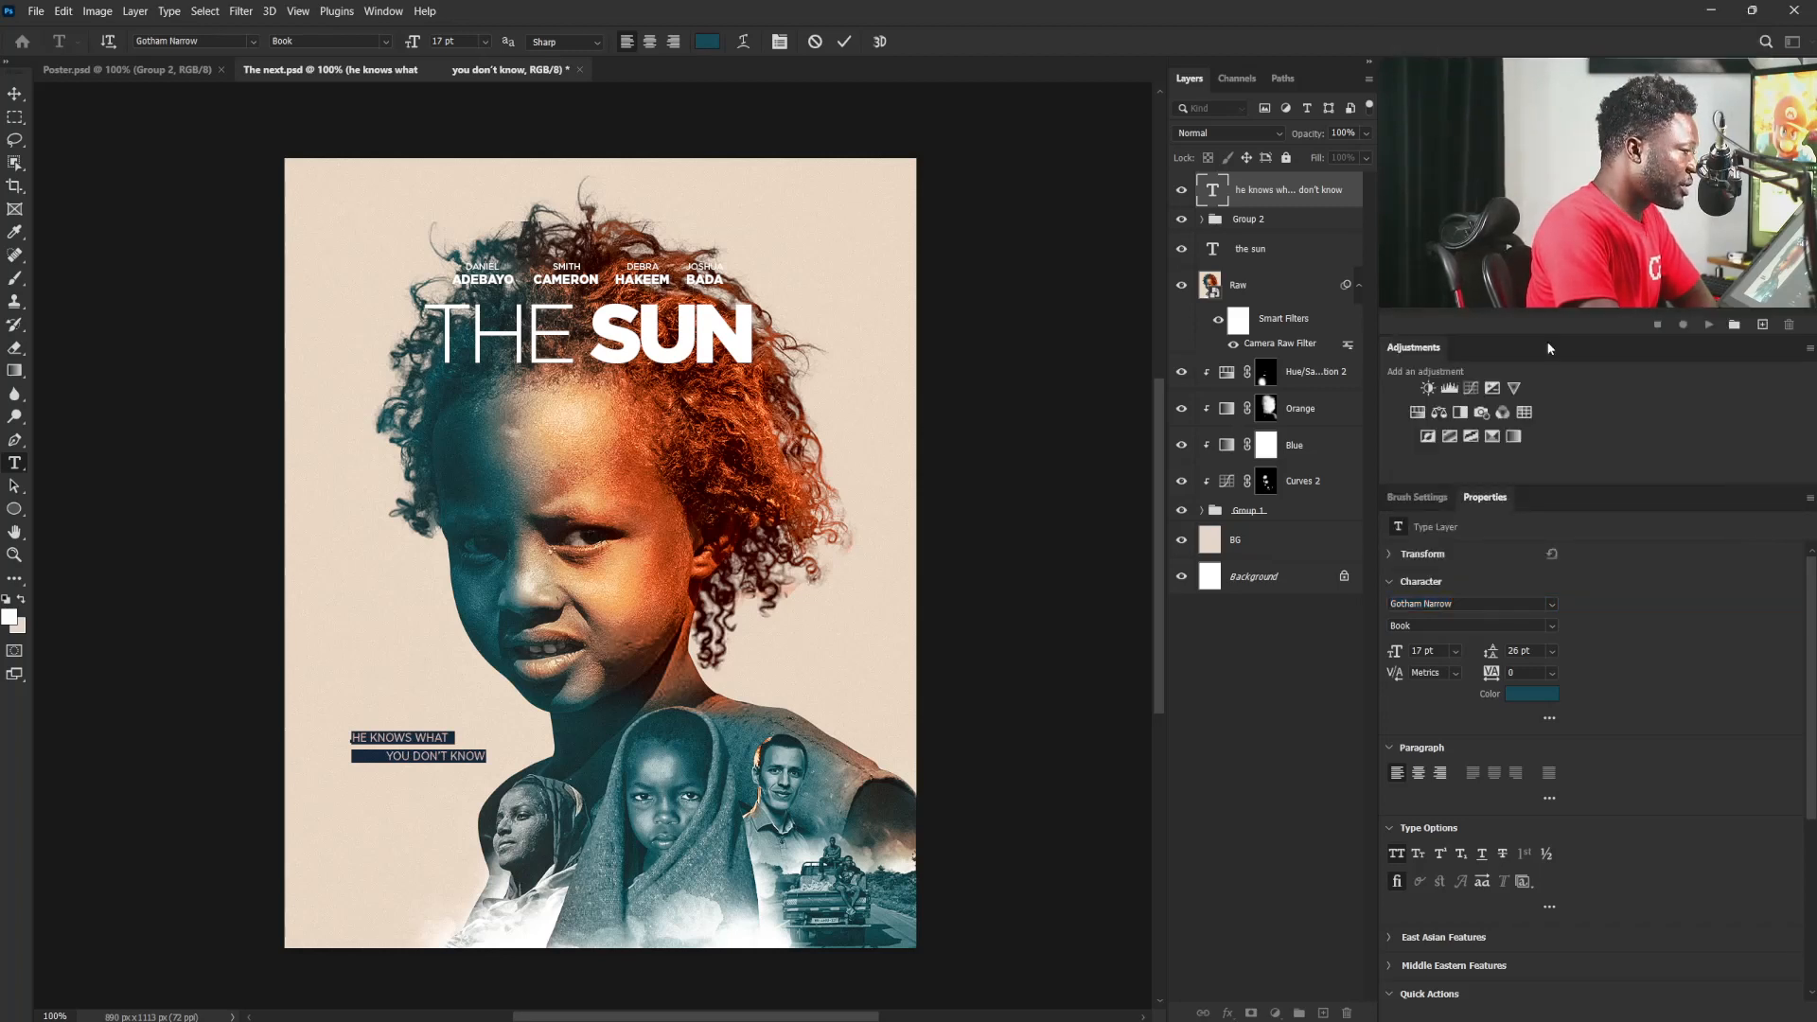
key(ctrl+h)
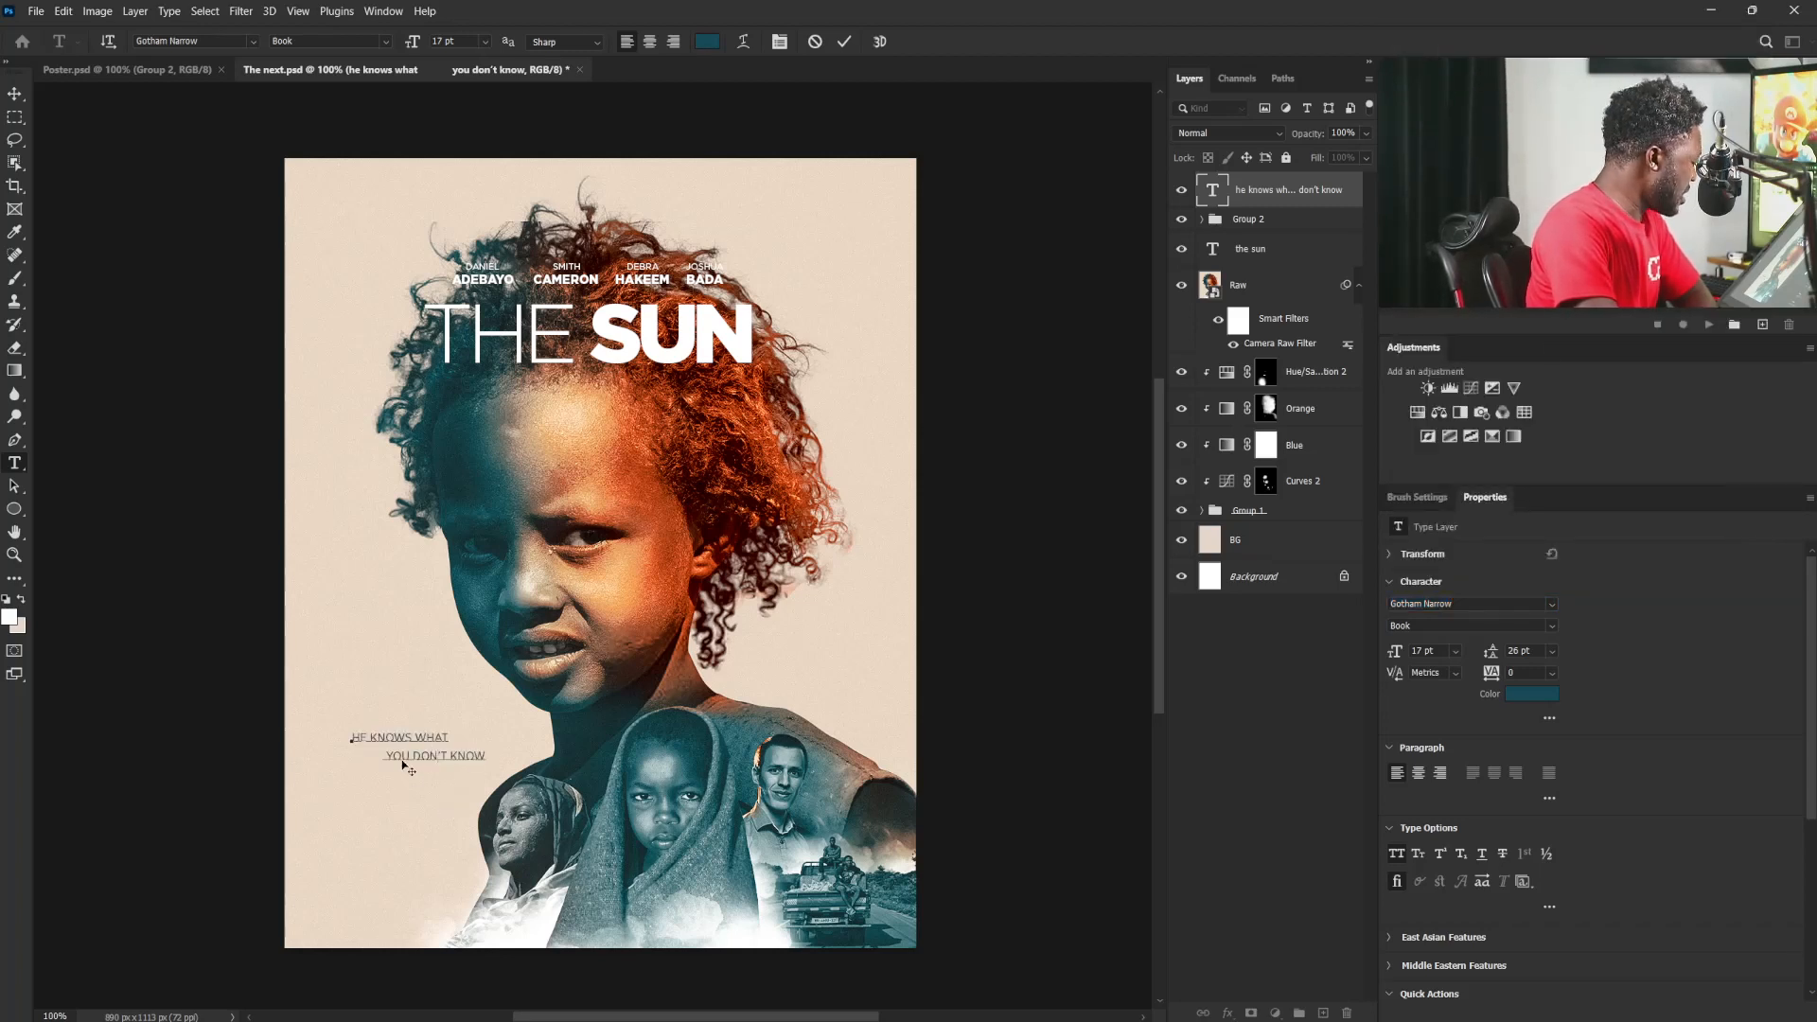
Step: Set the words "DON'T KNOW" in the tagline to the Bold style
drag(413, 756, 514, 750)
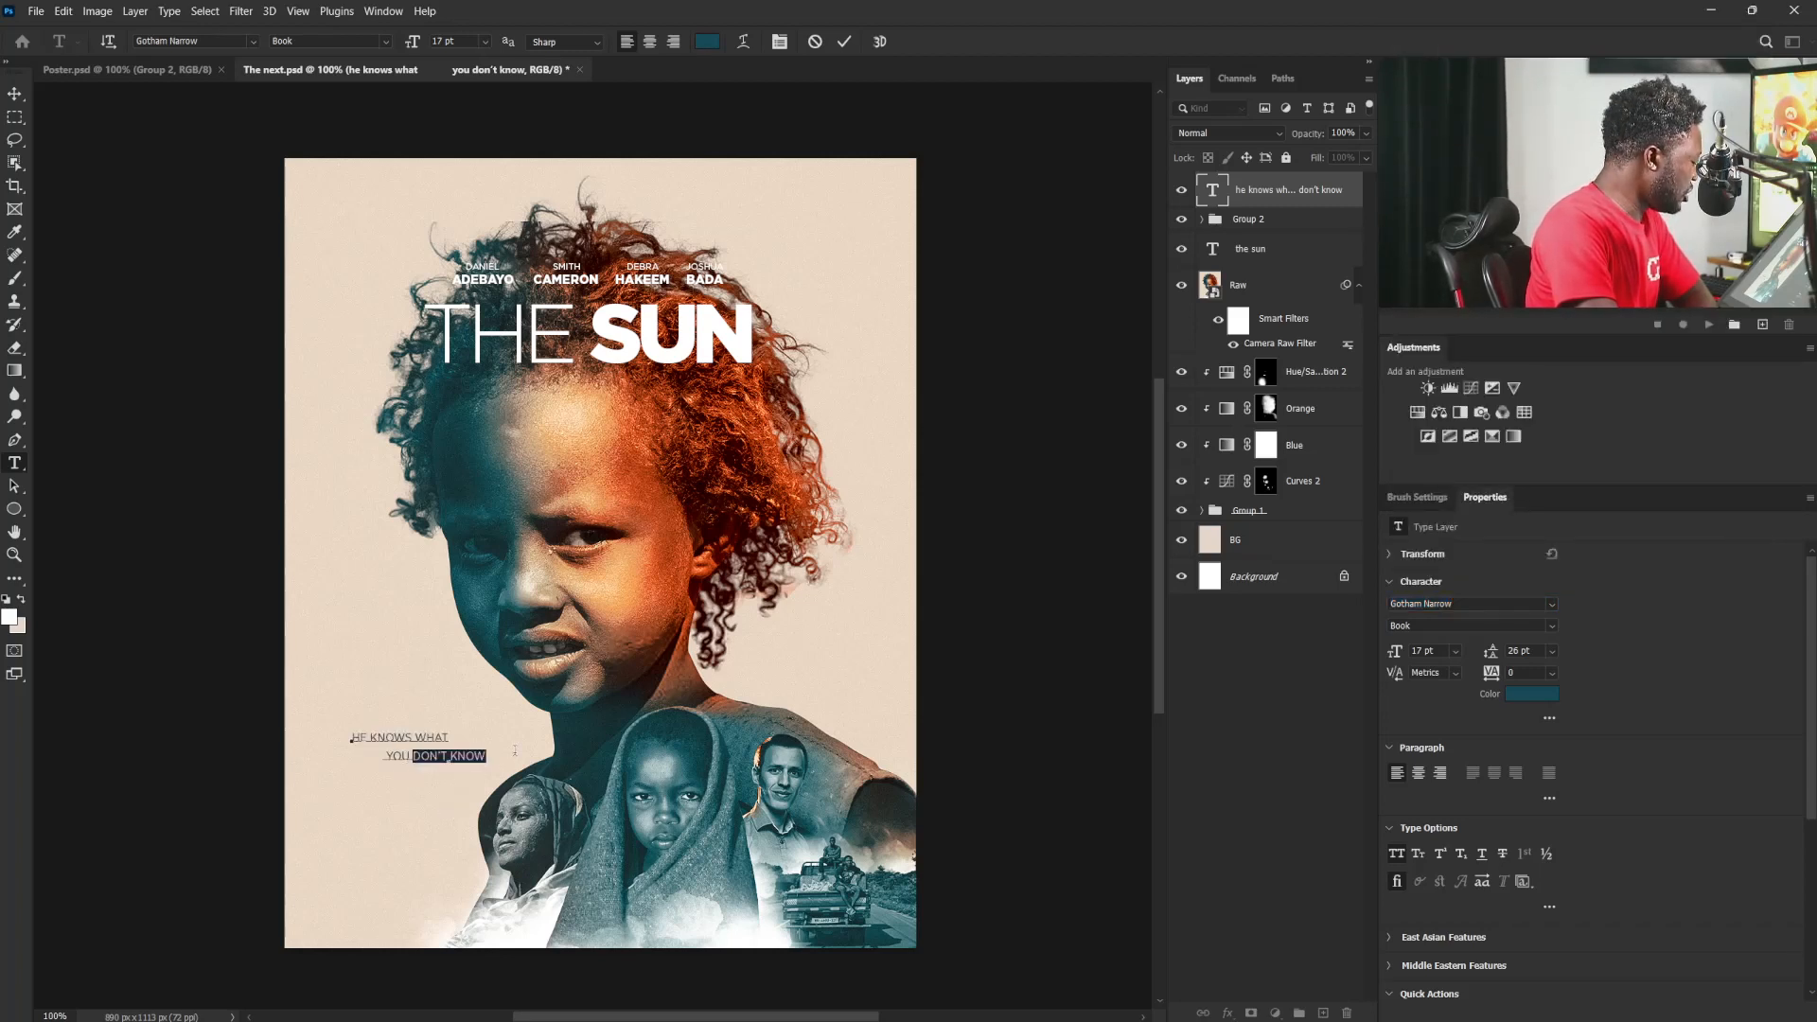
click(1551, 626)
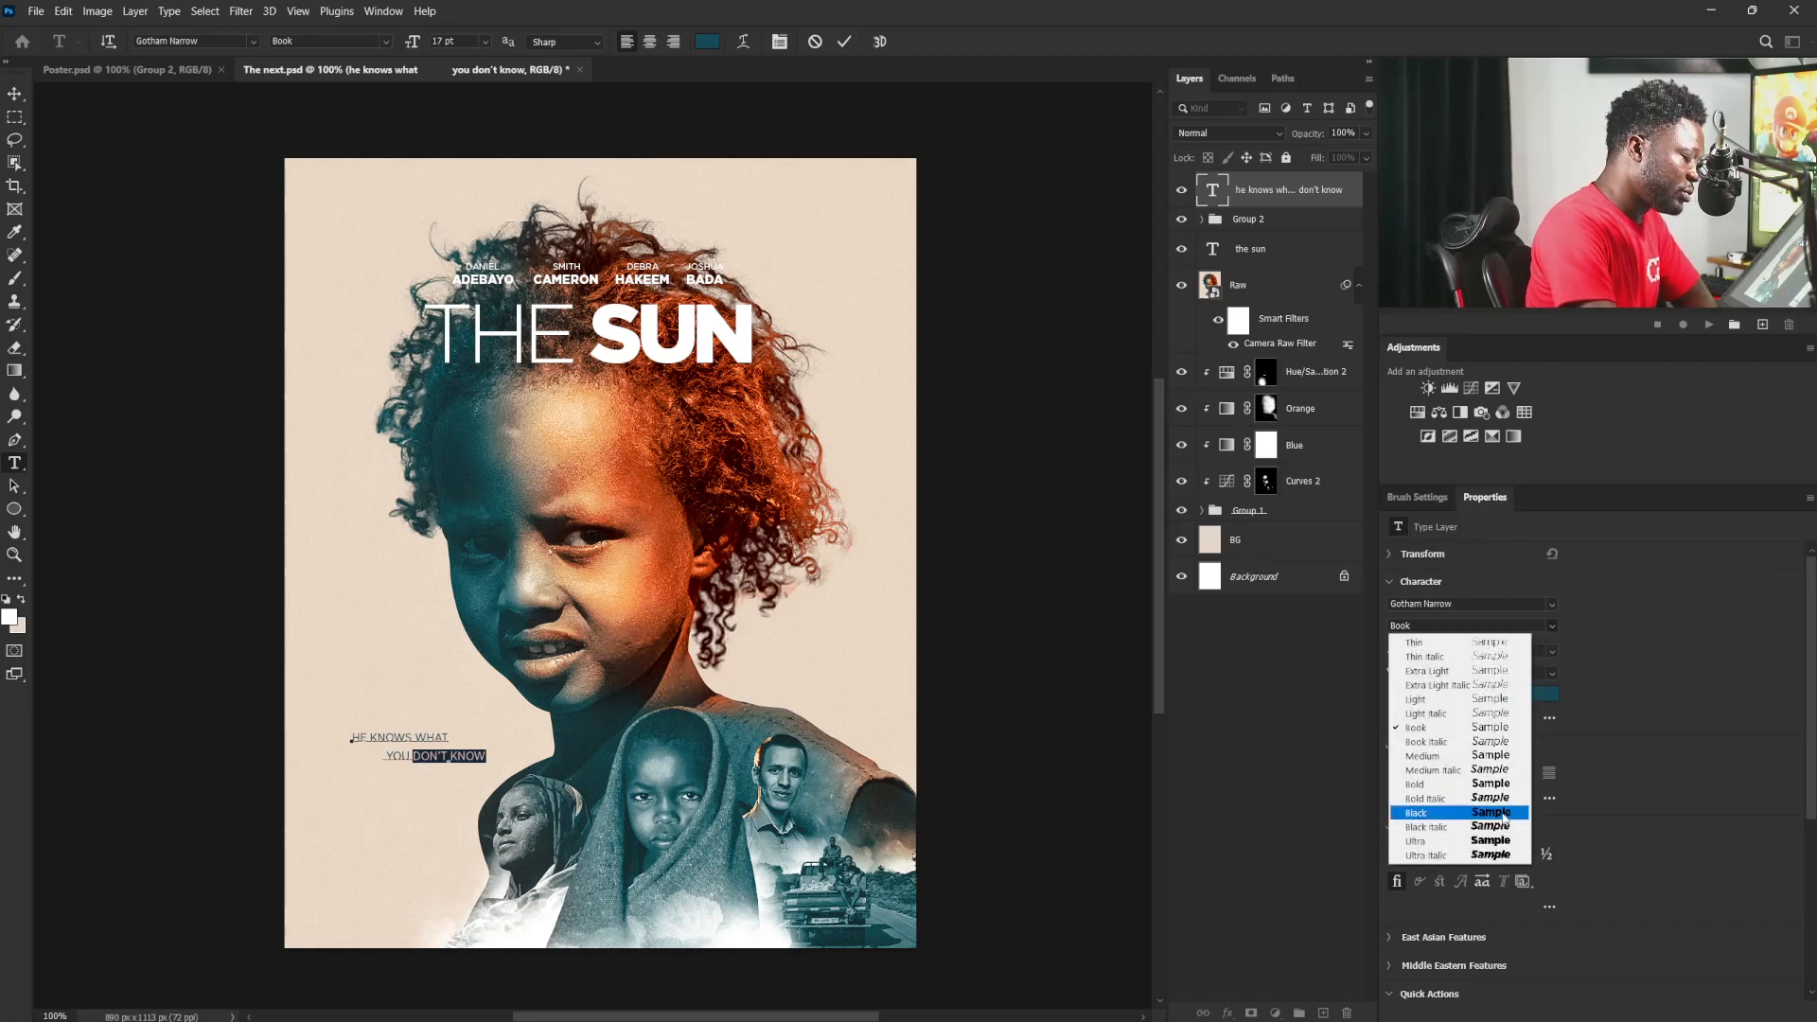
click(1491, 784)
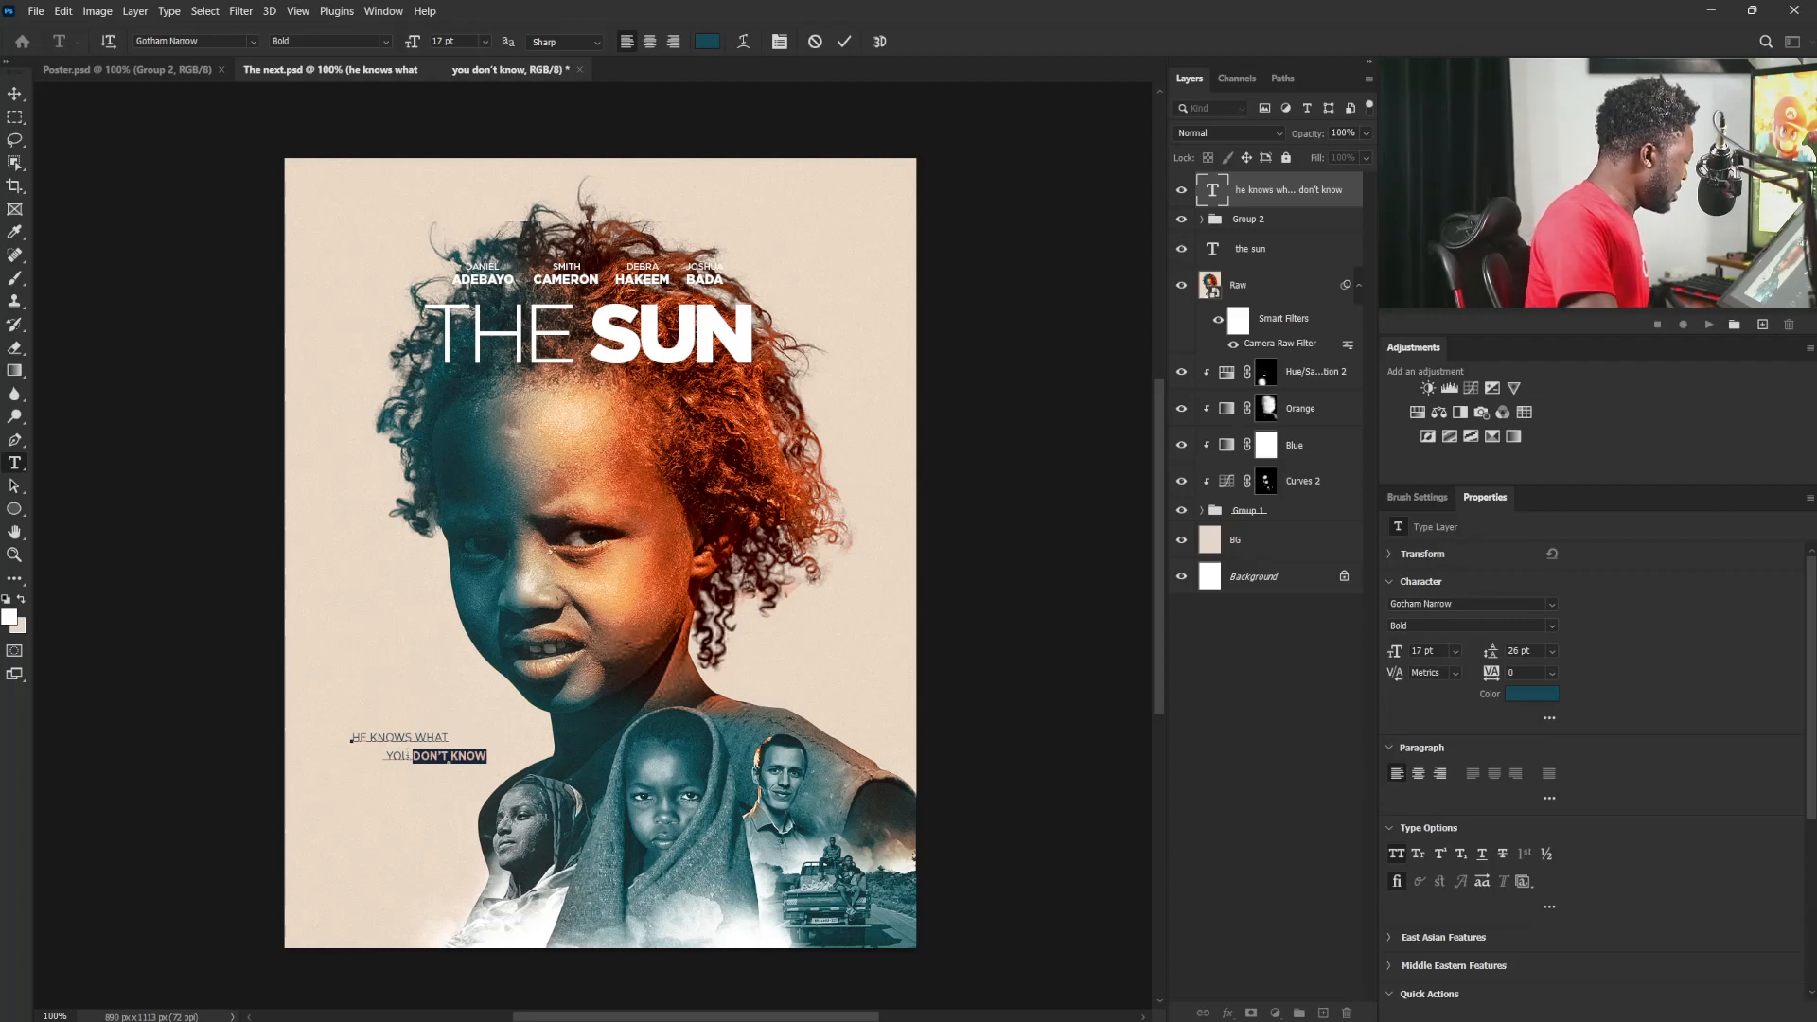
Step: Set the tagline words "HE KNOWS WHAT YOU" to the Bold style
drag(413, 754, 347, 734)
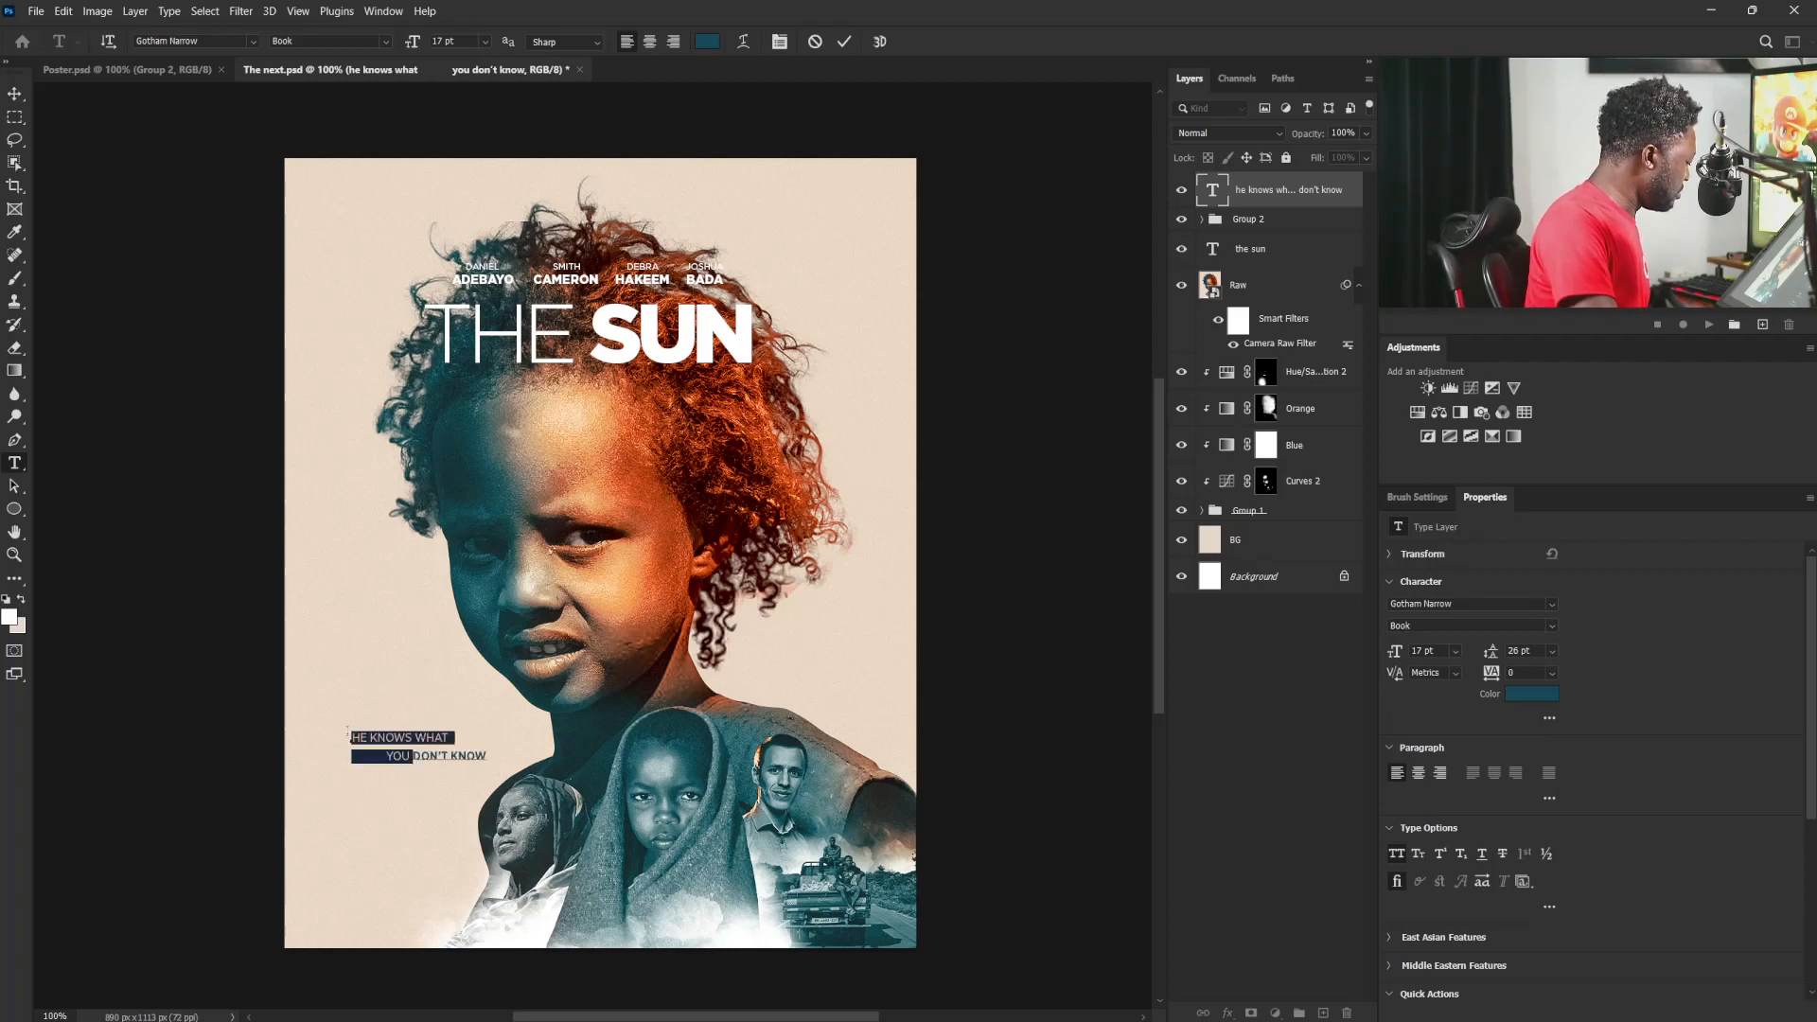
click(1551, 628)
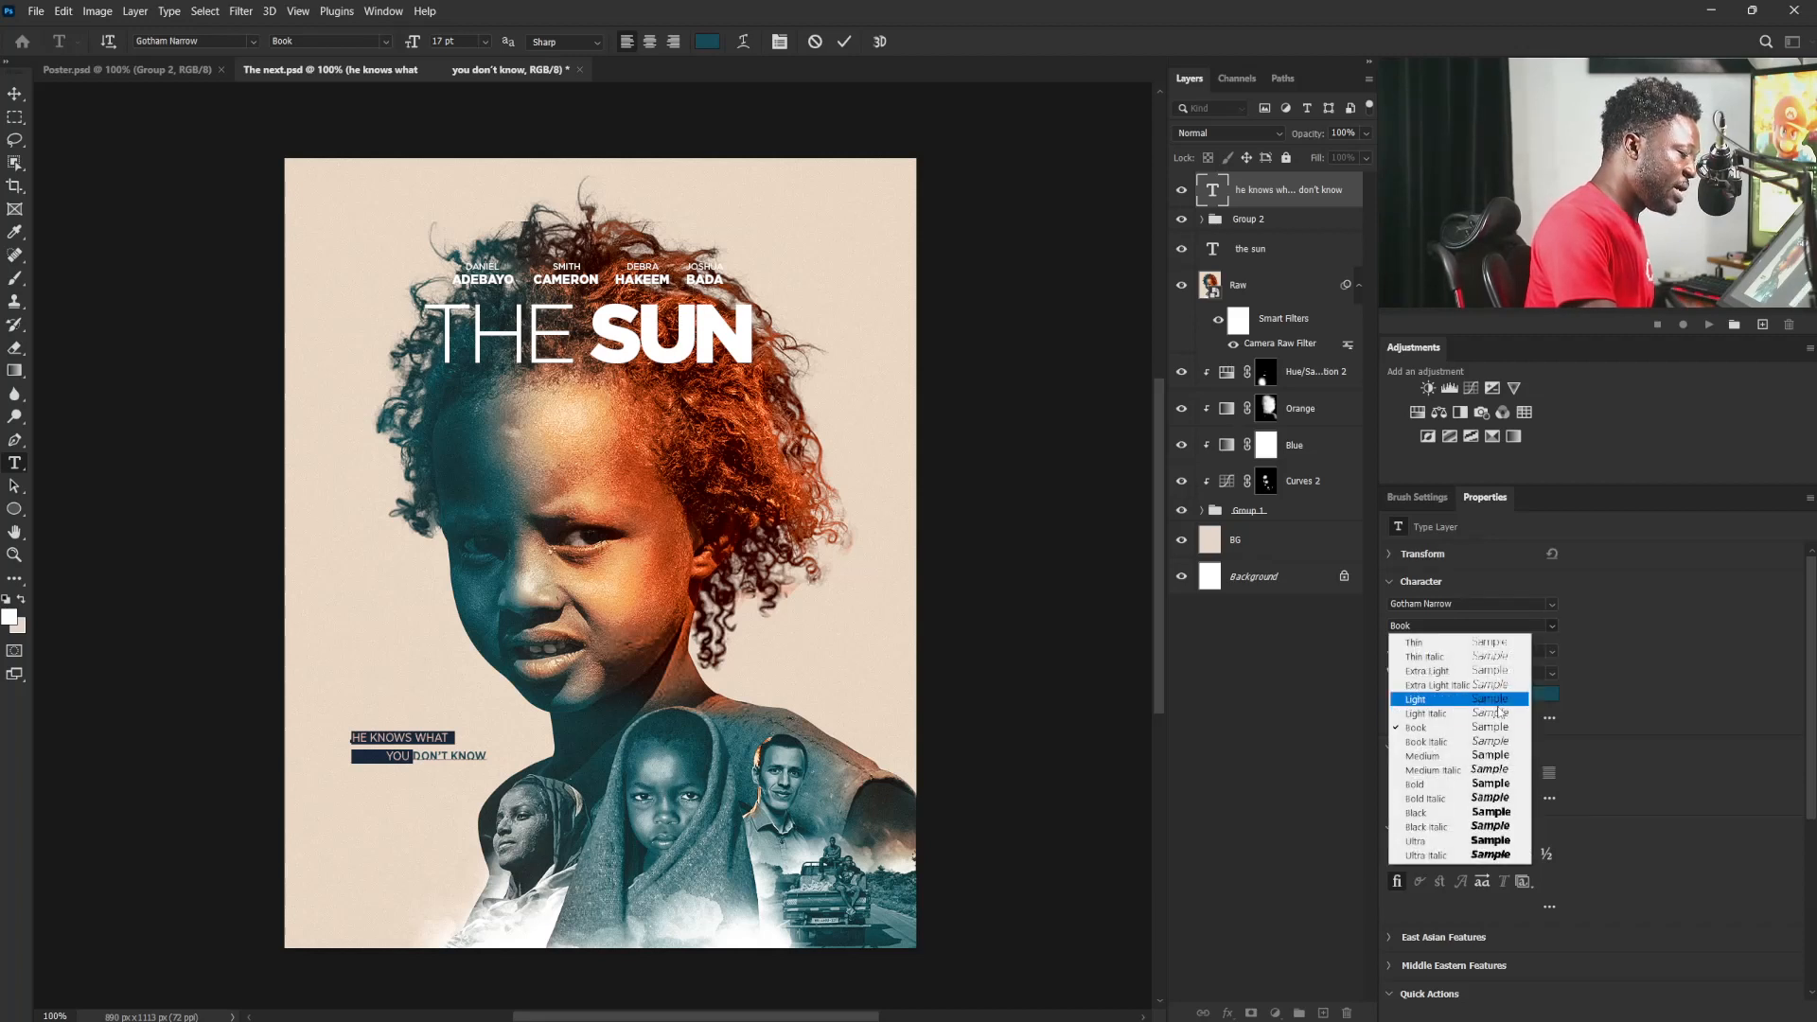
click(1472, 784)
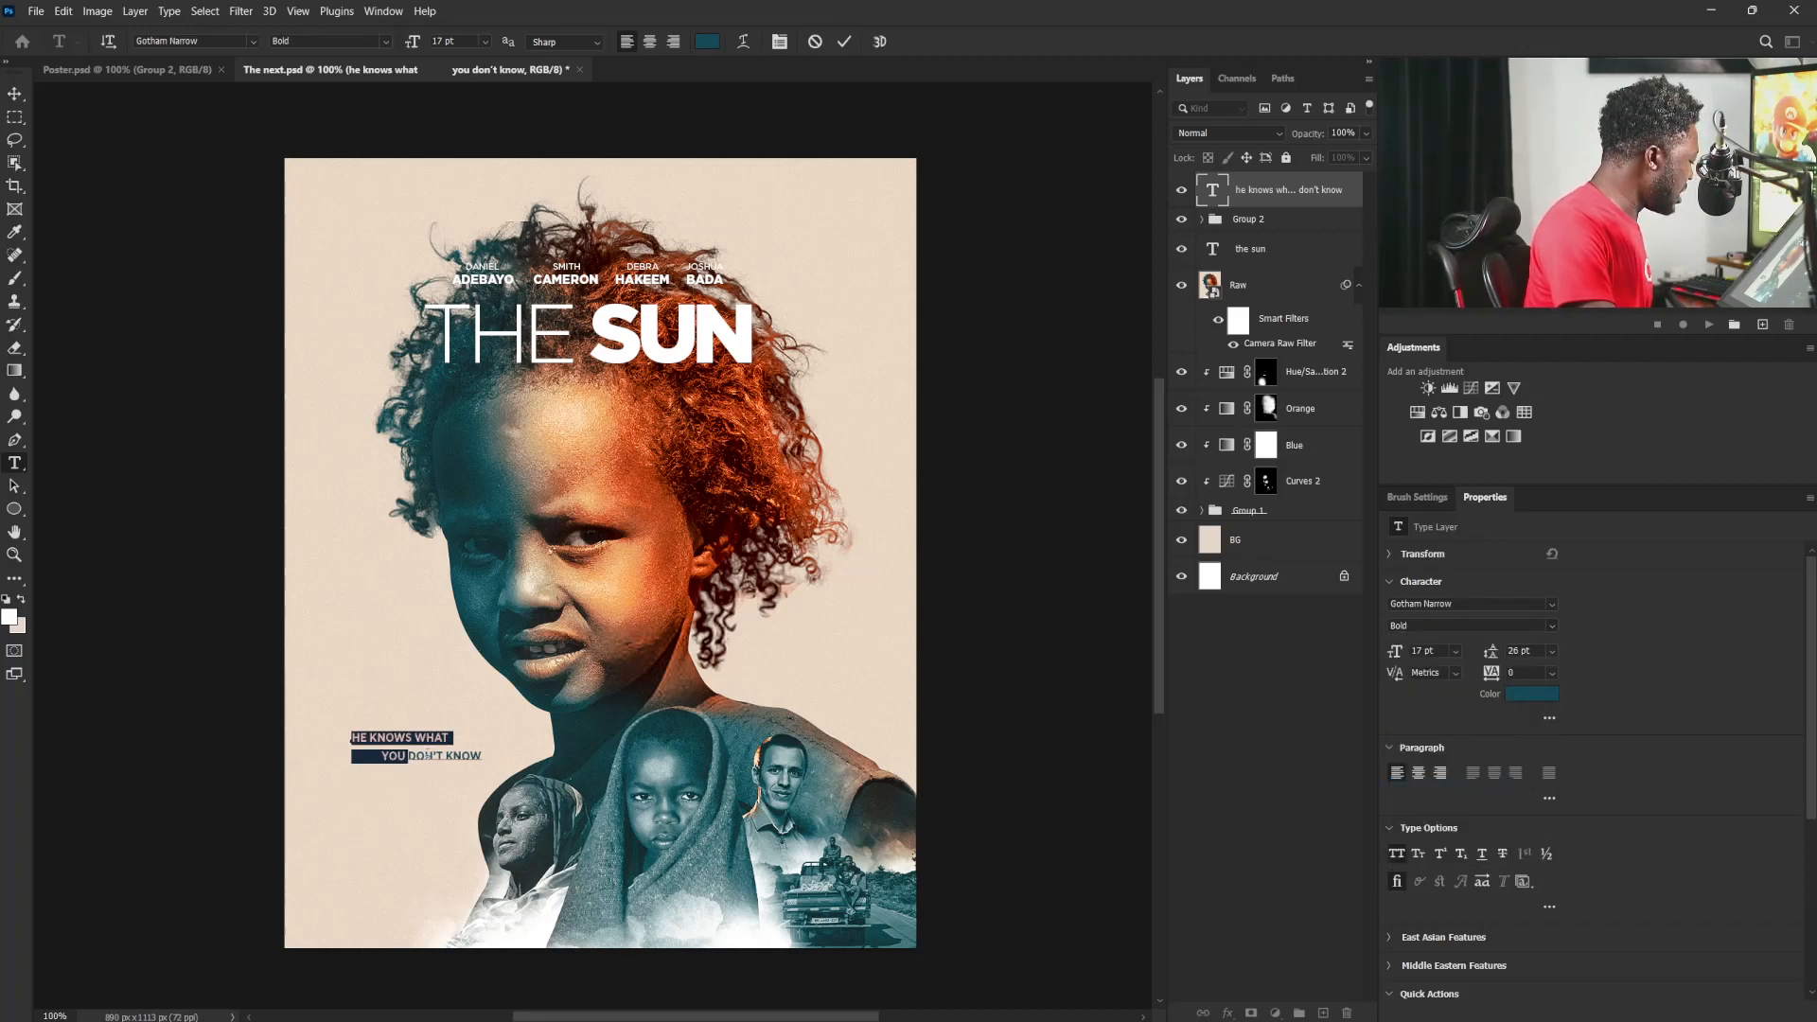
Step: Set the tagline words "DON'T KNOW" to the Black style and finish editing the text
click(409, 754)
drag(409, 754, 634, 757)
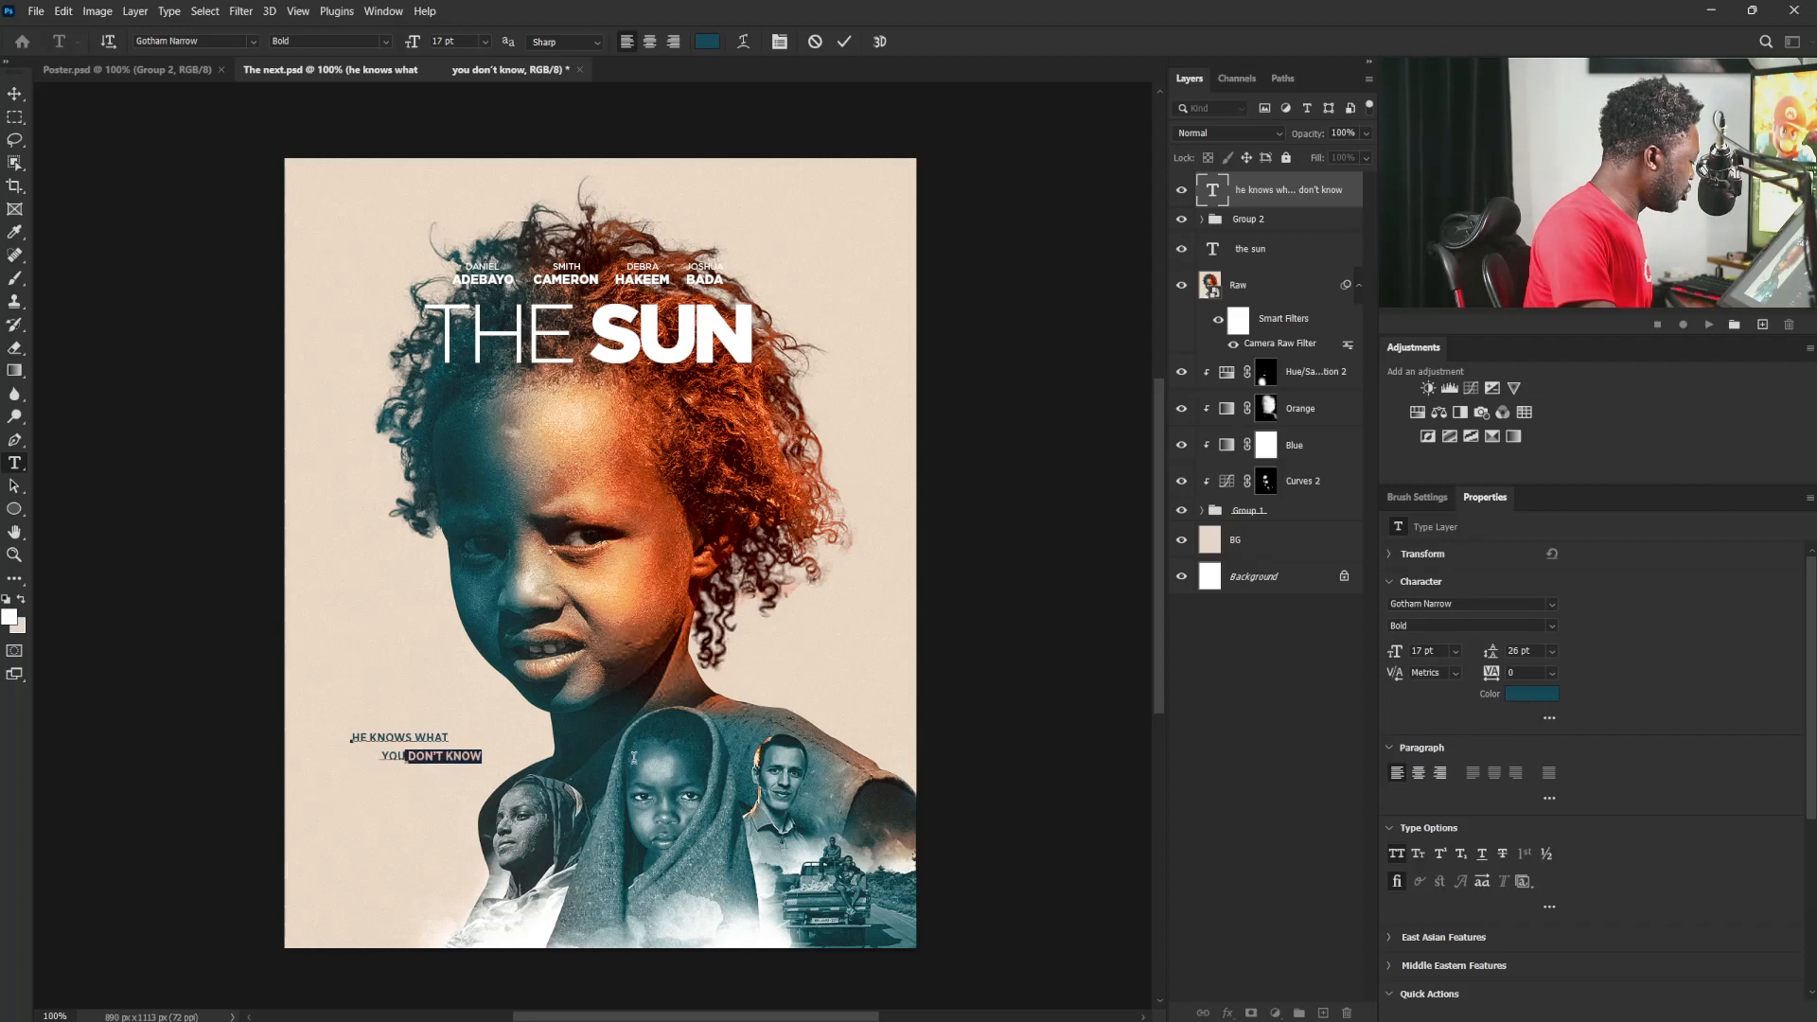
click(1557, 623)
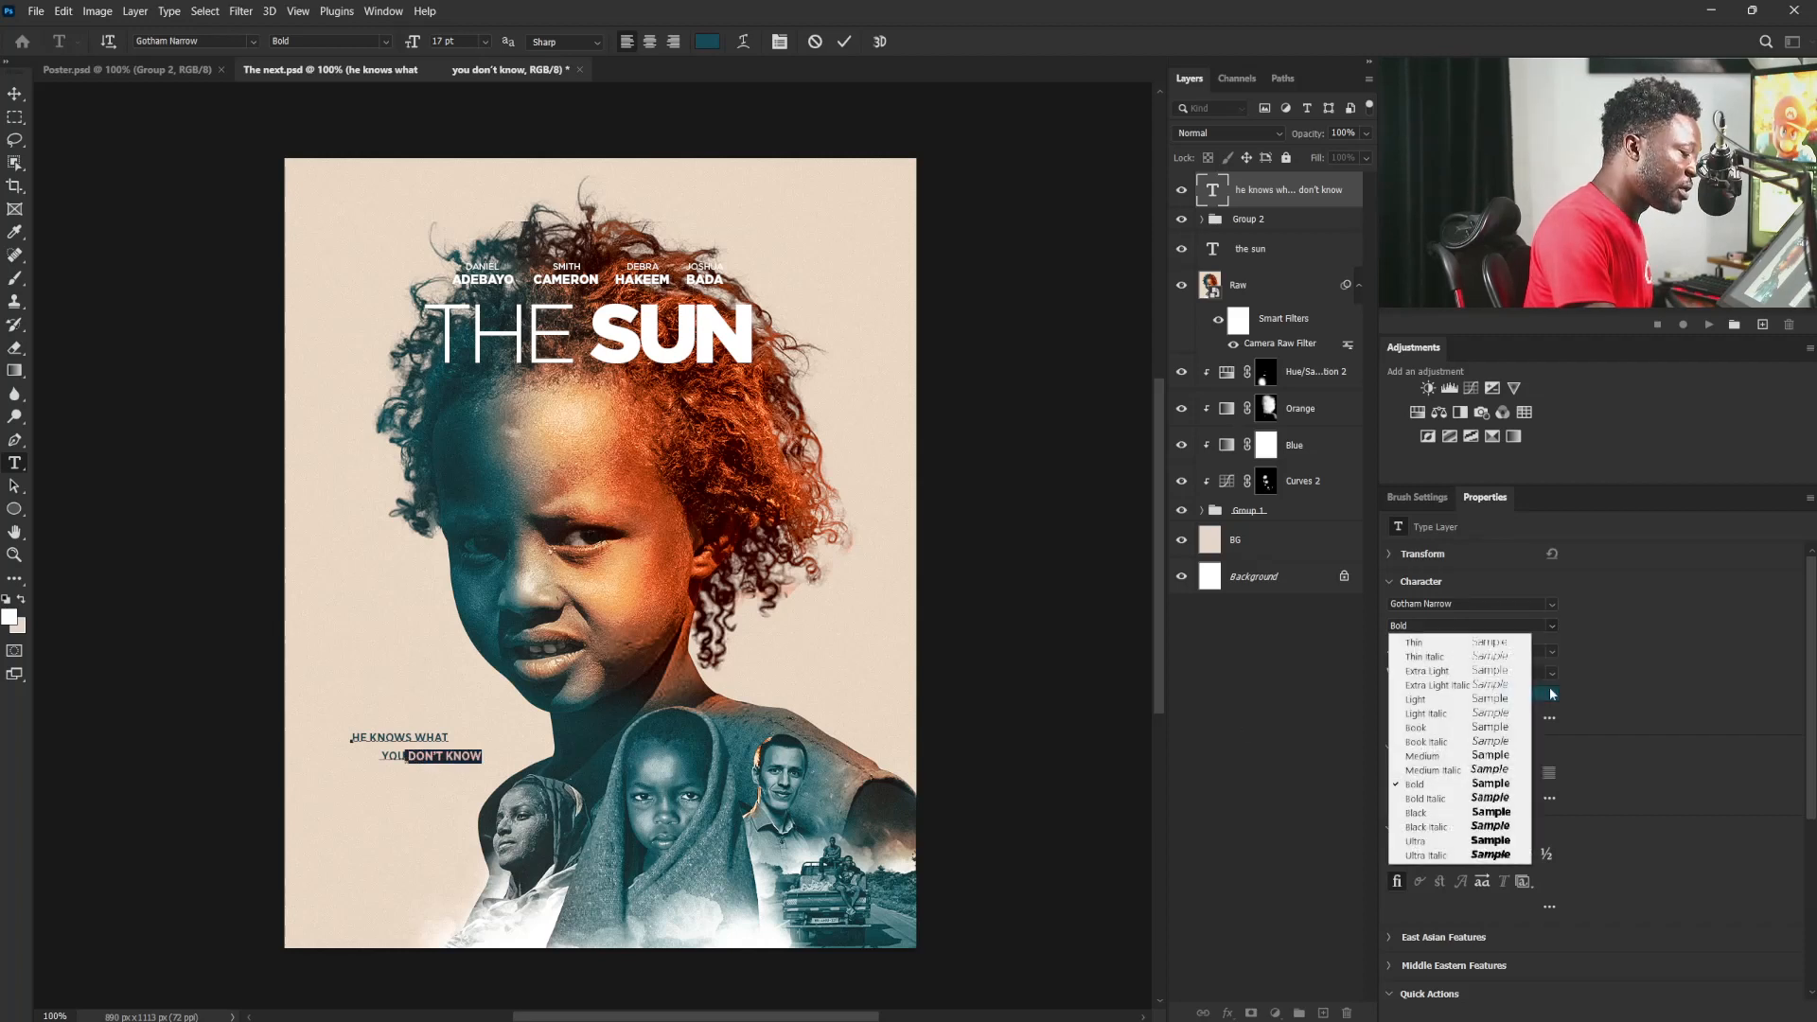
click(1501, 813)
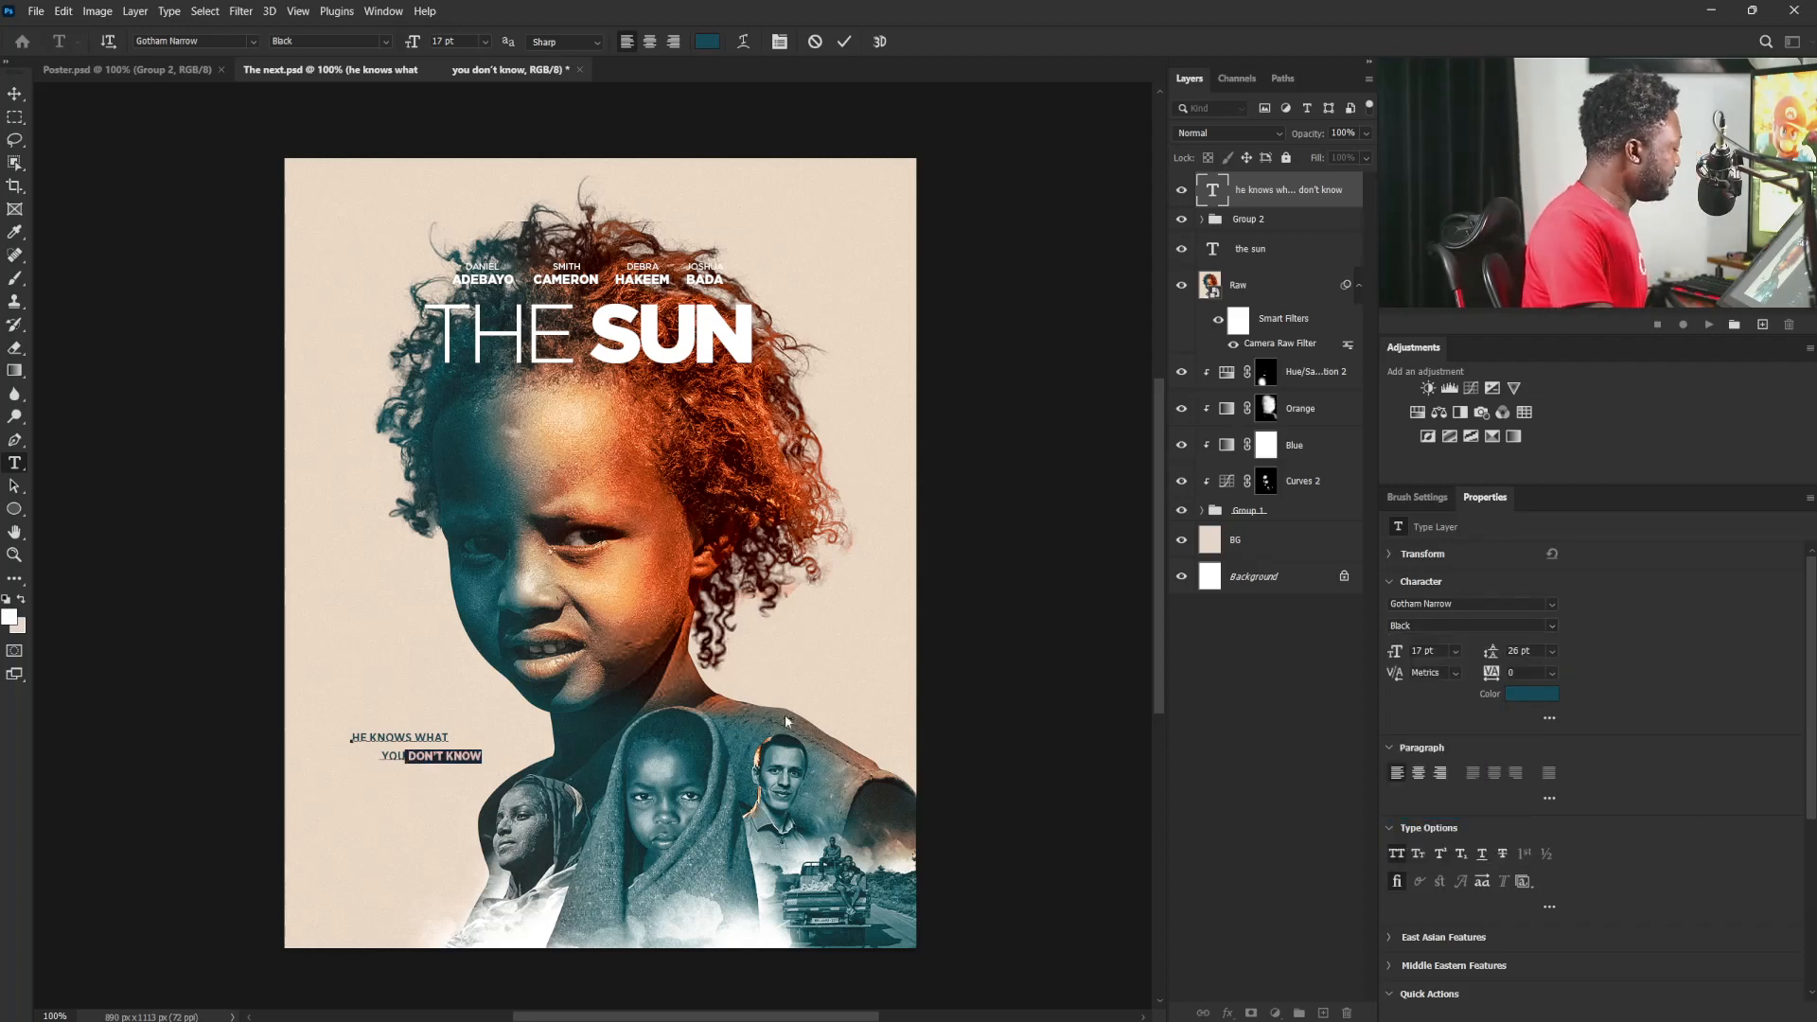
key(ctrl+Return)
key(v)
Step: Add a new layer above the Raw layer and paint soft black shading behind THE SUN title with a large brush
click(1268, 285)
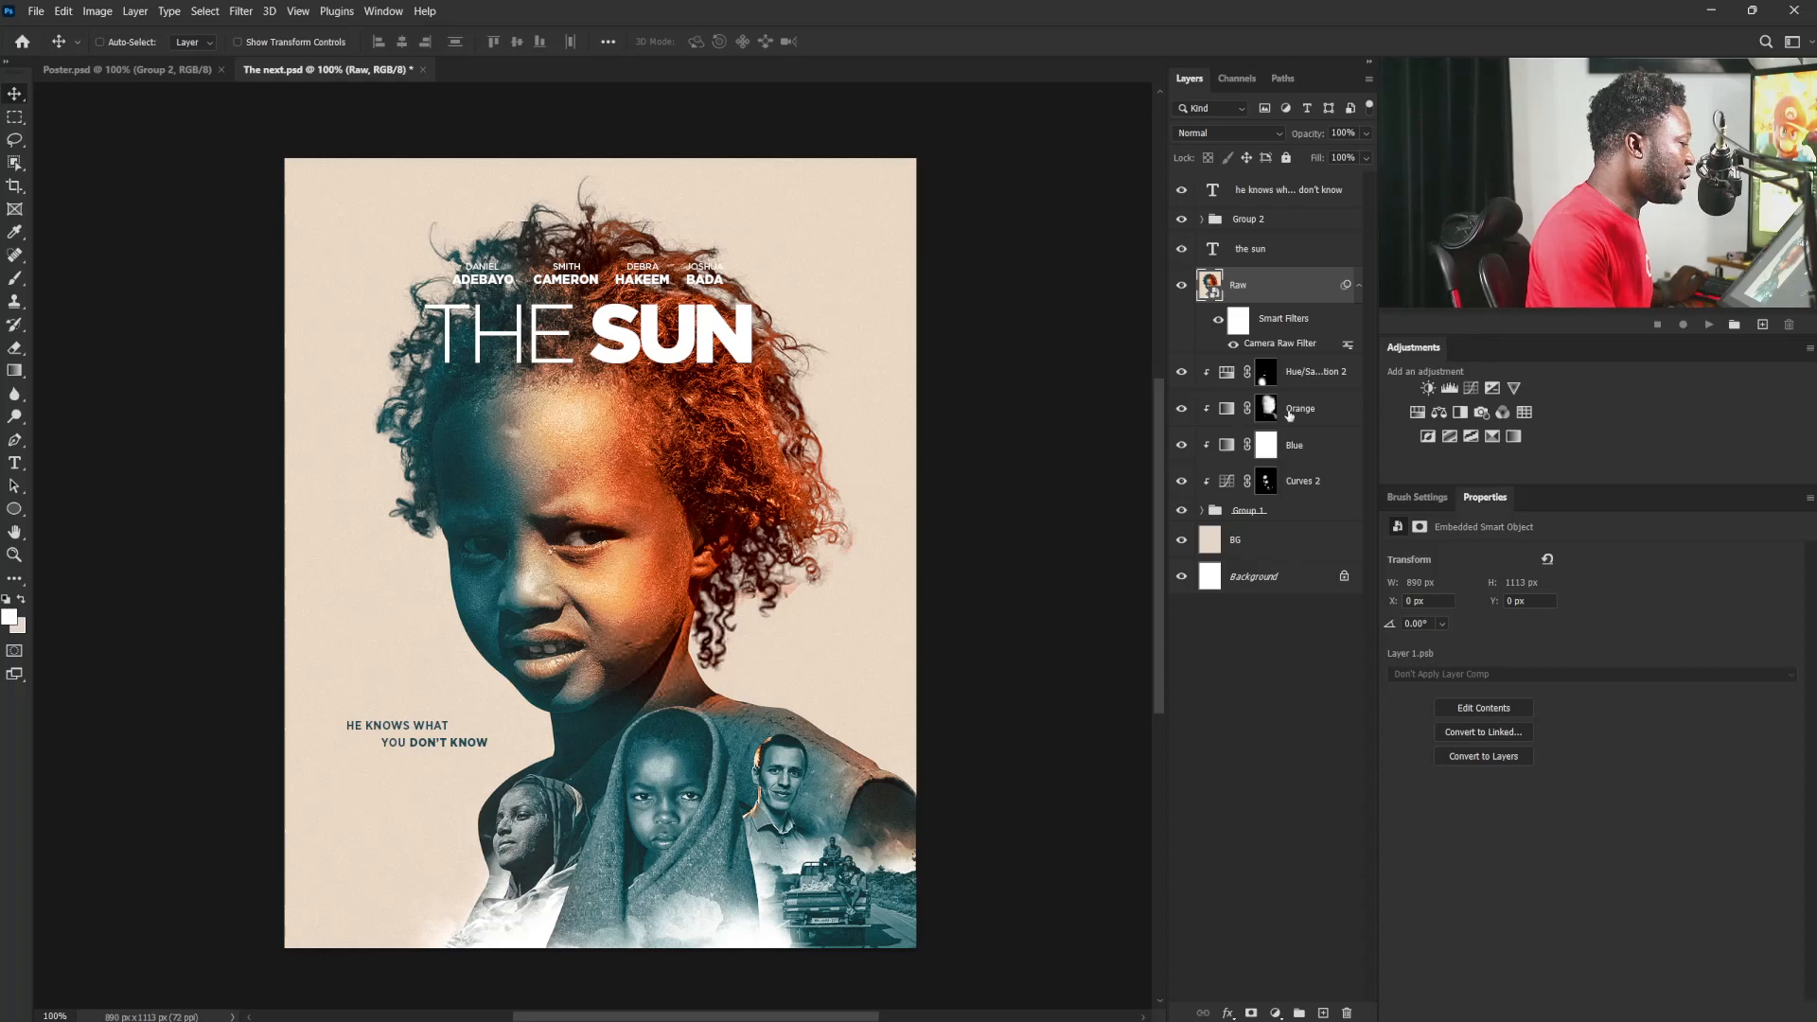
click(1321, 1012)
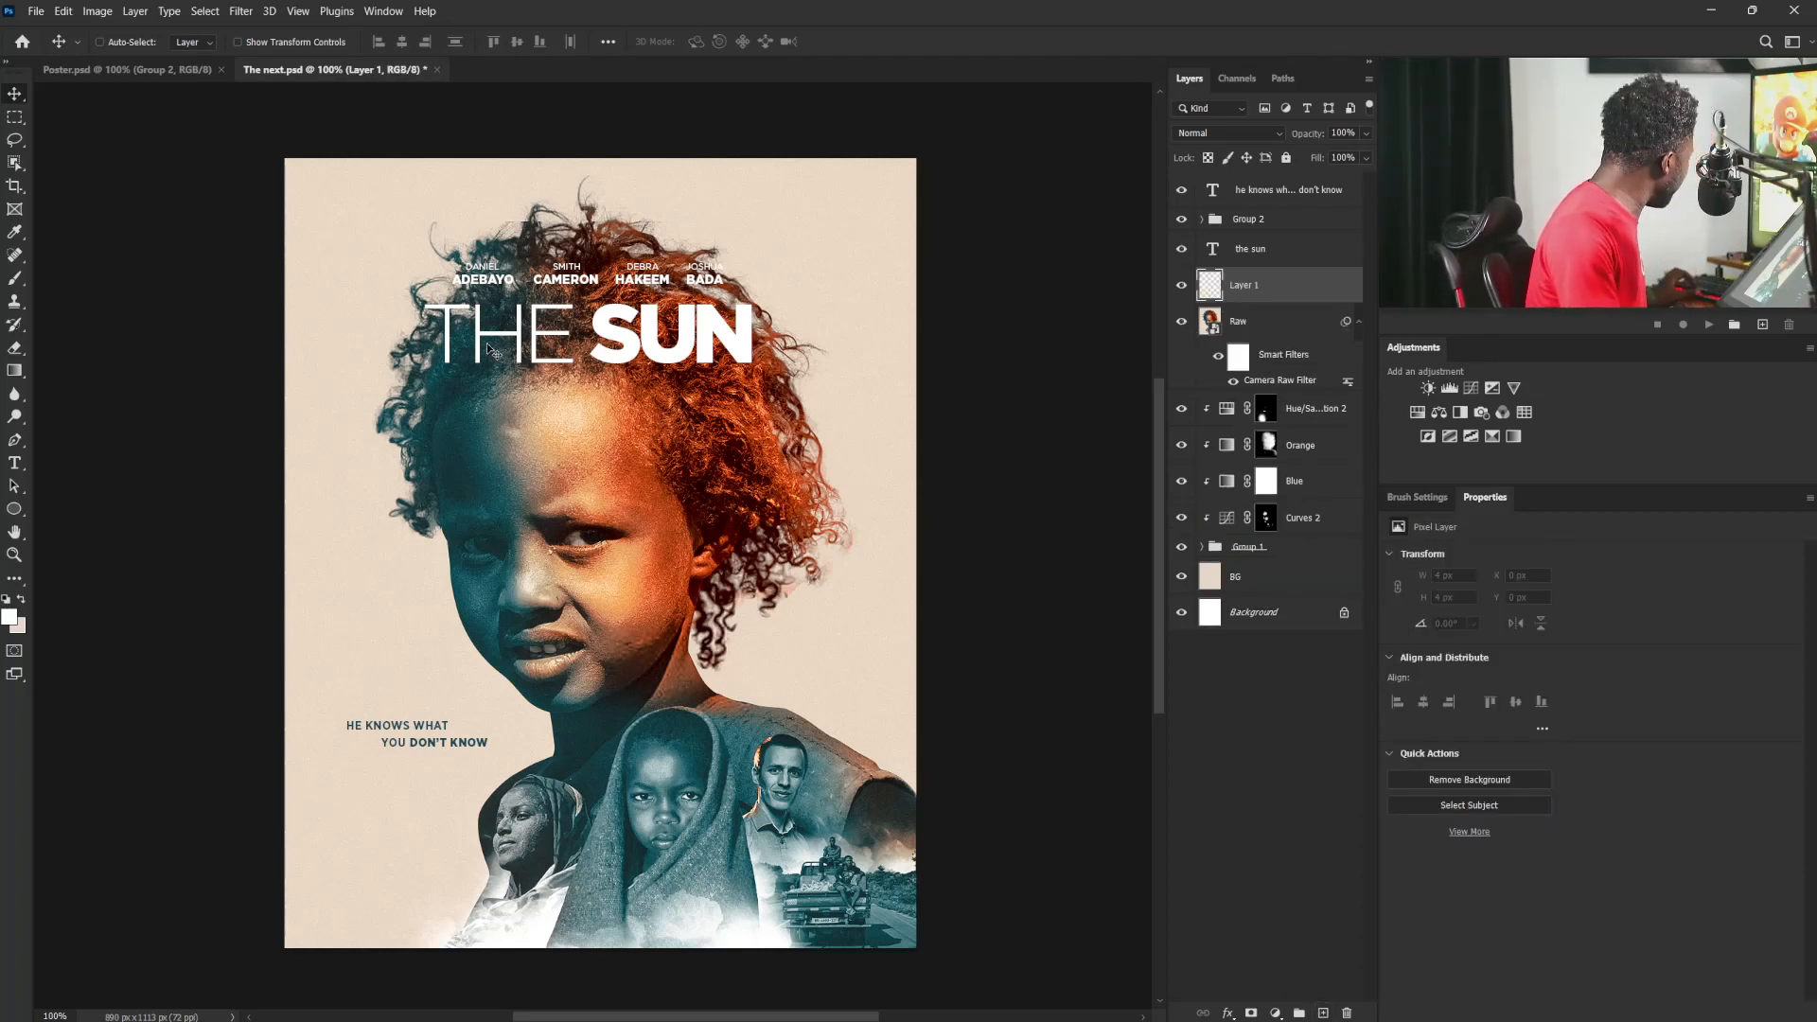
key(b)
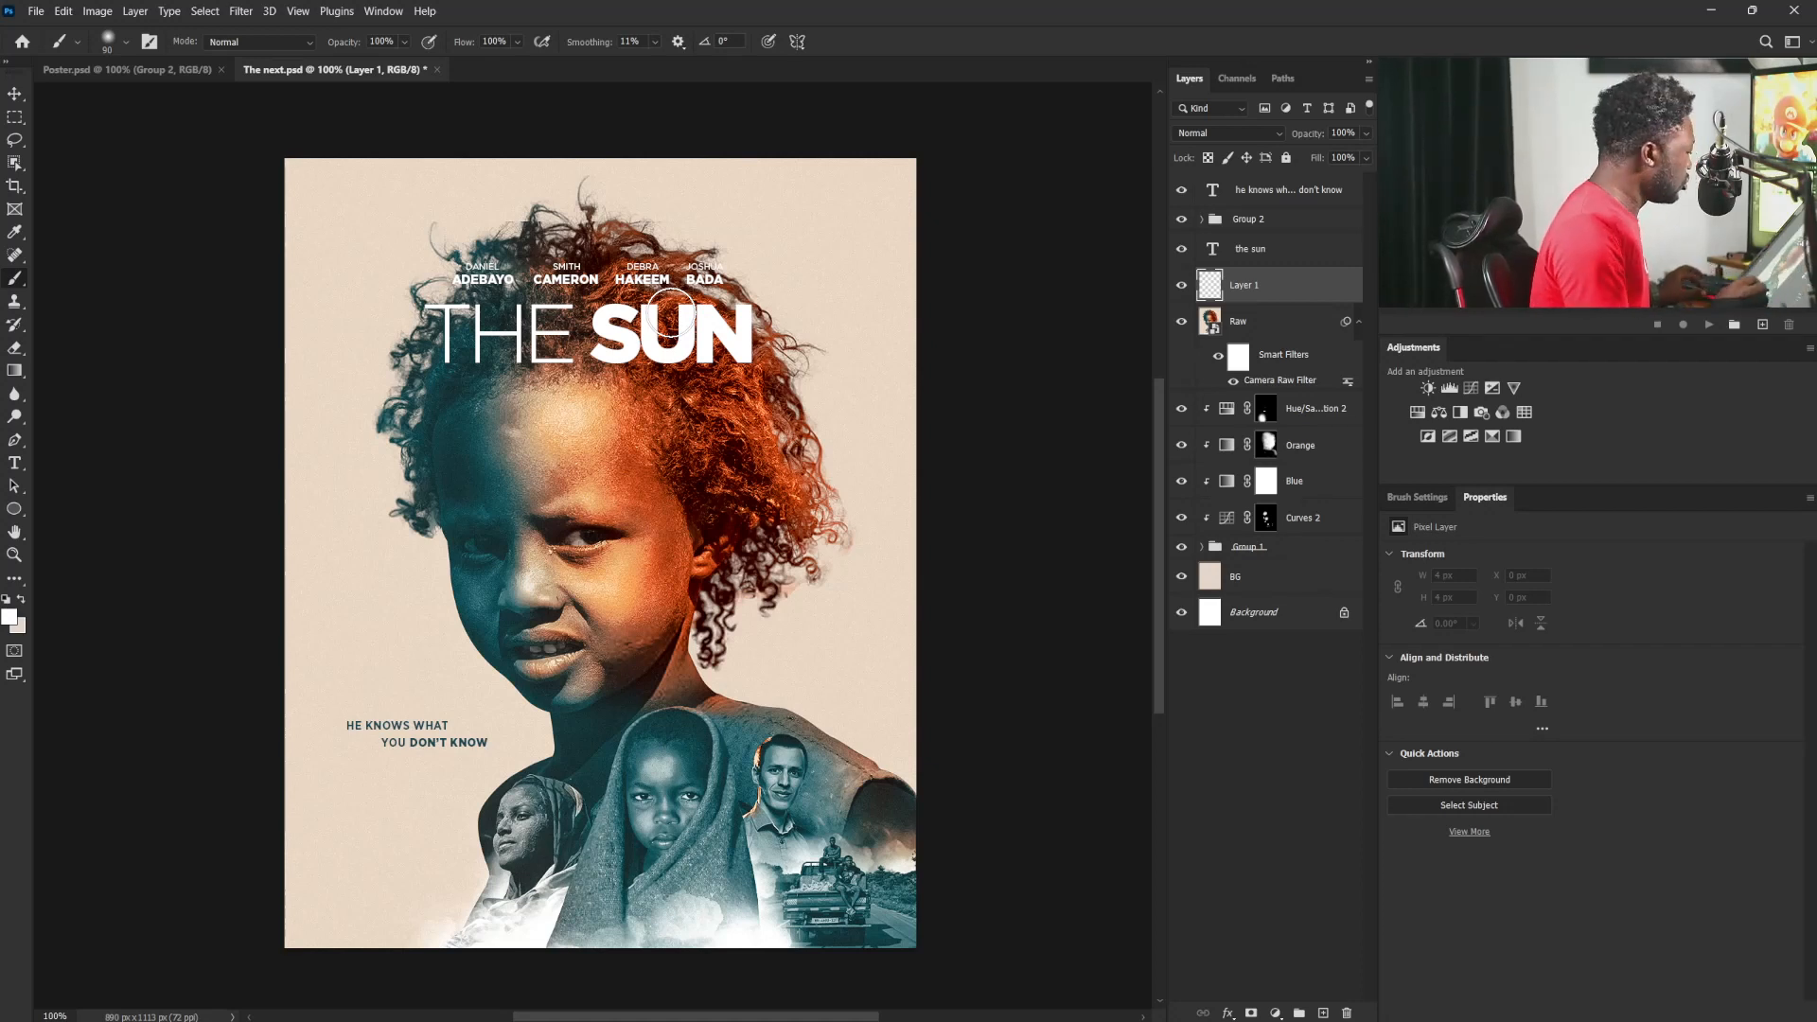
click(8, 600)
key(bracketright)
key(bracketright)
key(bracketright)
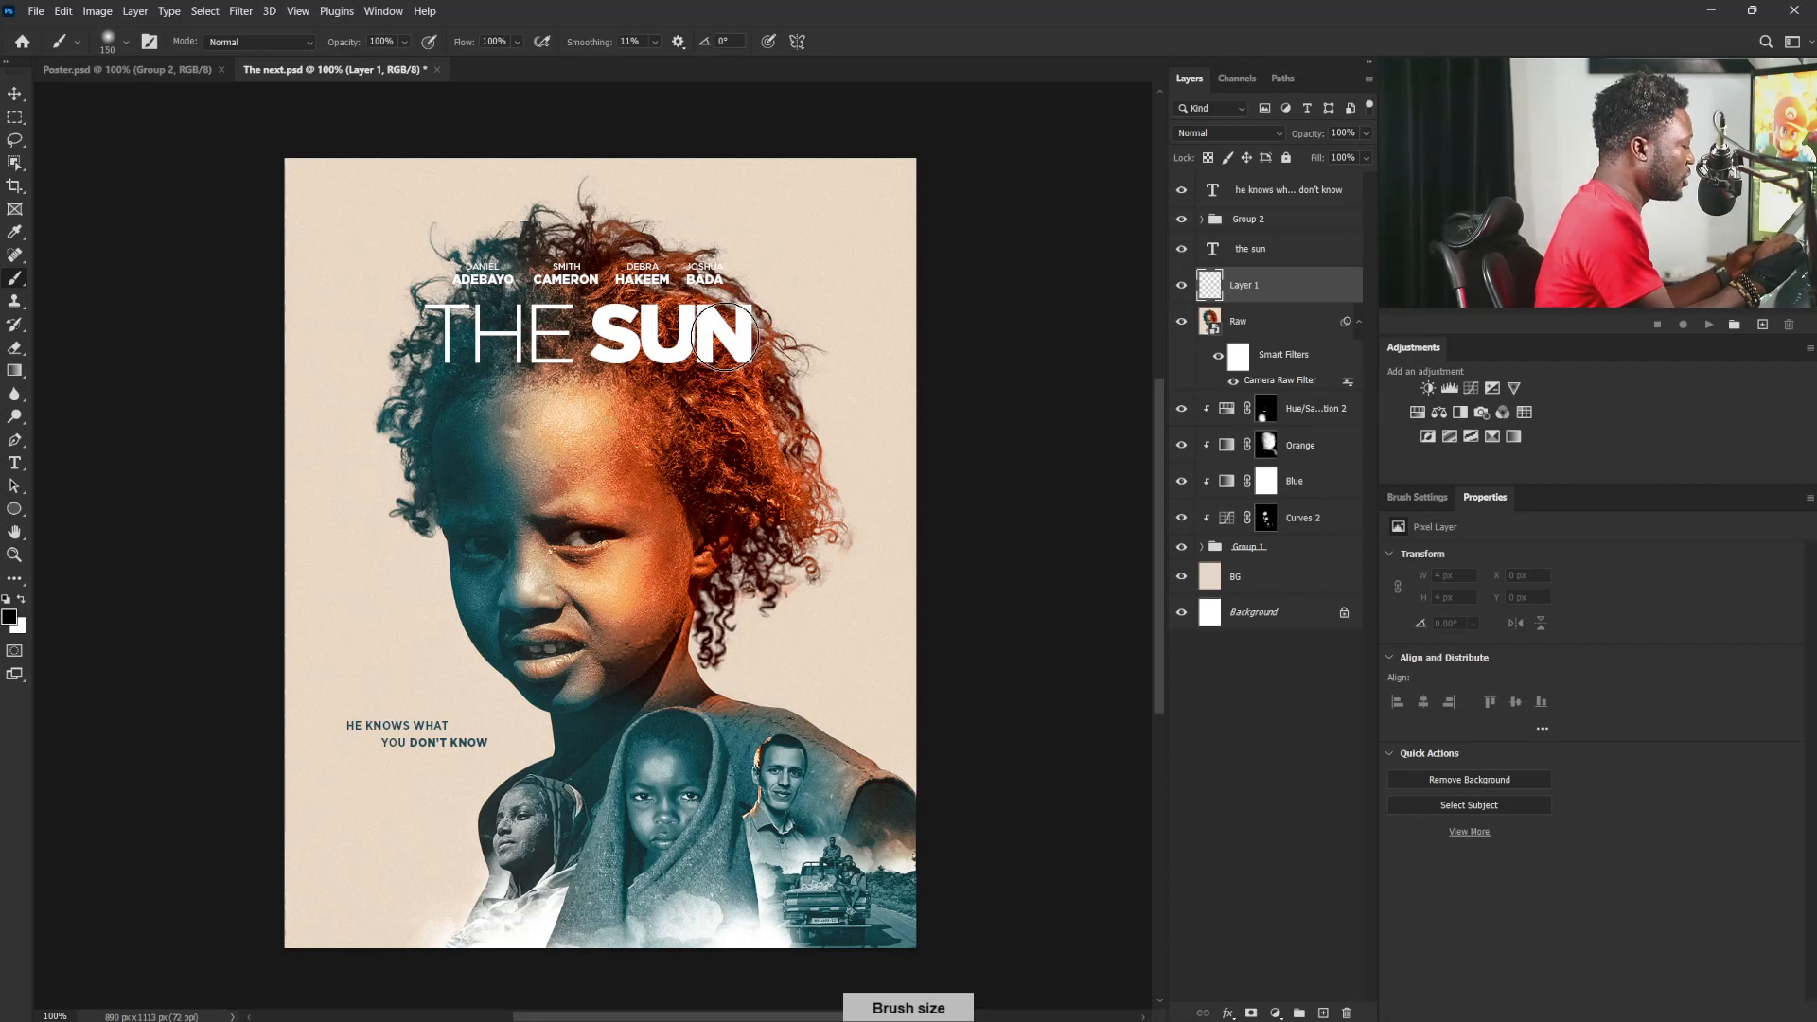
key(bracketleft)
mouse_move(725, 336)
mouse_down()
mouse_move(651, 351)
mouse_move(681, 342)
mouse_move(615, 332)
mouse_move(646, 332)
mouse_move(645, 306)
mouse_move(620, 299)
mouse_move(698, 294)
mouse_move(586, 276)
mouse_move(679, 295)
mouse_move(704, 275)
mouse_move(471, 283)
mouse_move(516, 300)
mouse_move(454, 322)
mouse_up()
key(bracketleft)
key(bracketleft)
key(bracketleft)
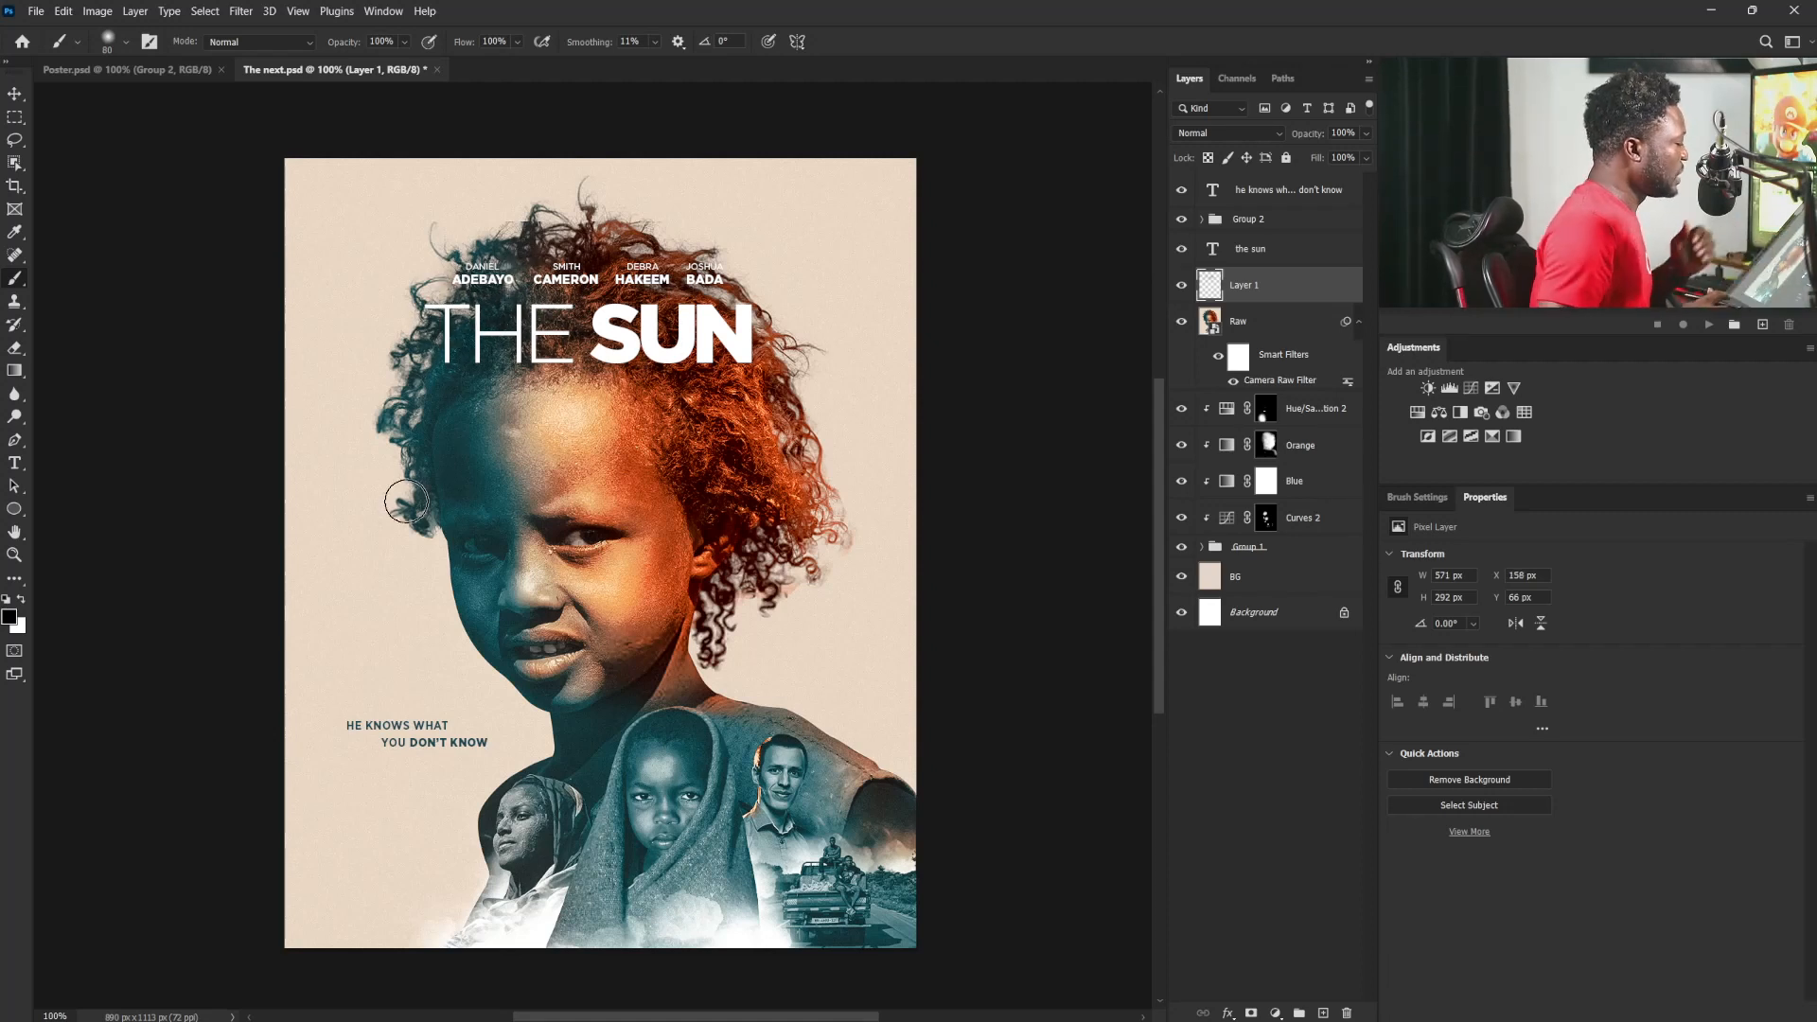